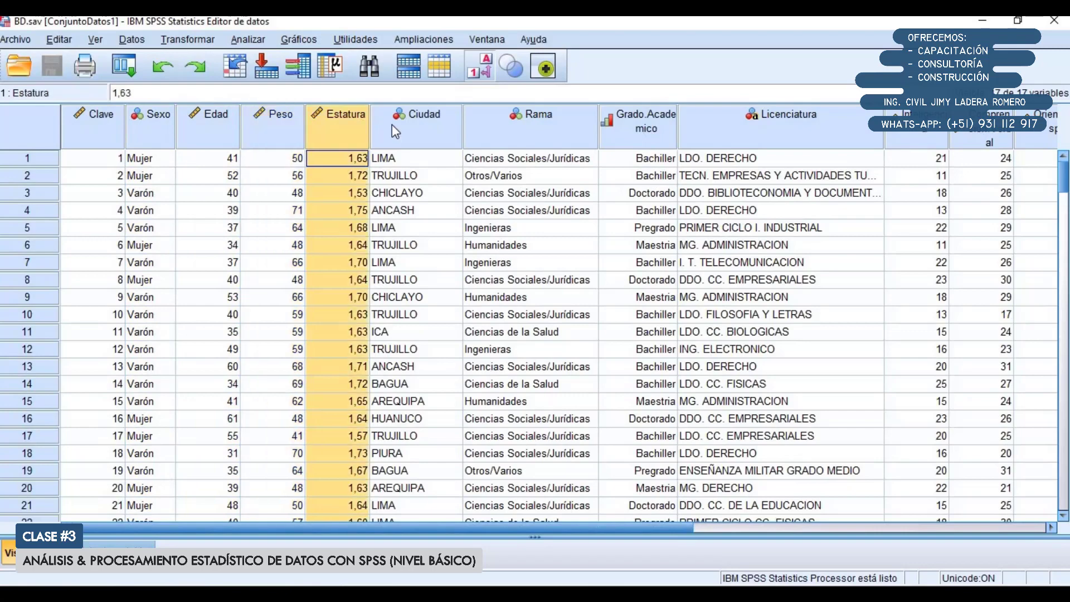
# Step: Review the Ciudad, Rama, Grado.Academico and Licenciatura variables in the data view, then the columns beyond them
pyautogui.click(332, 520)
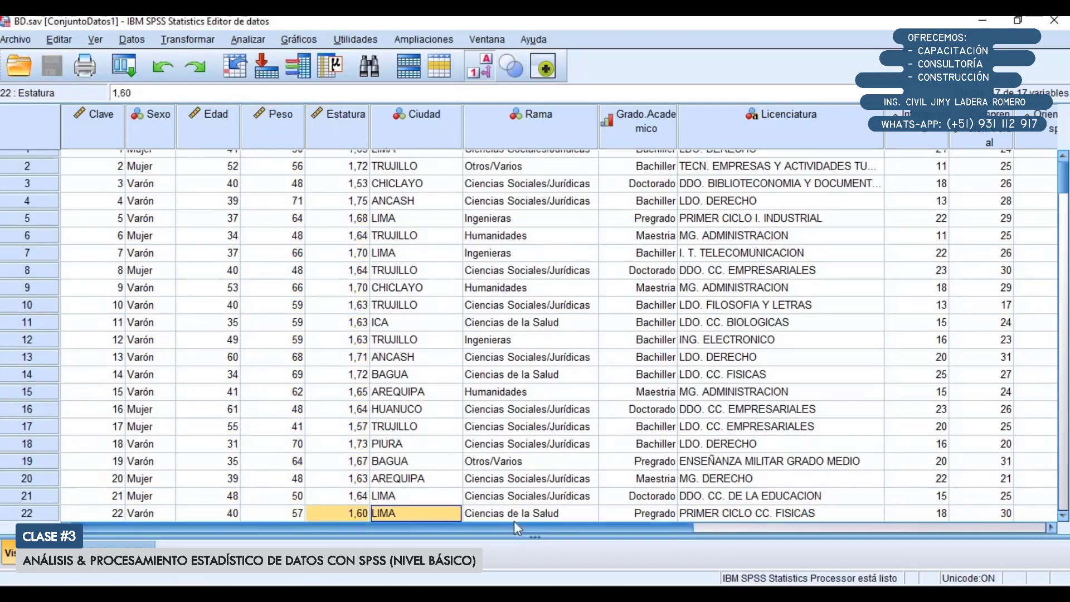
pyautogui.moveTo(529, 526); pyautogui.dragTo(609, 526)
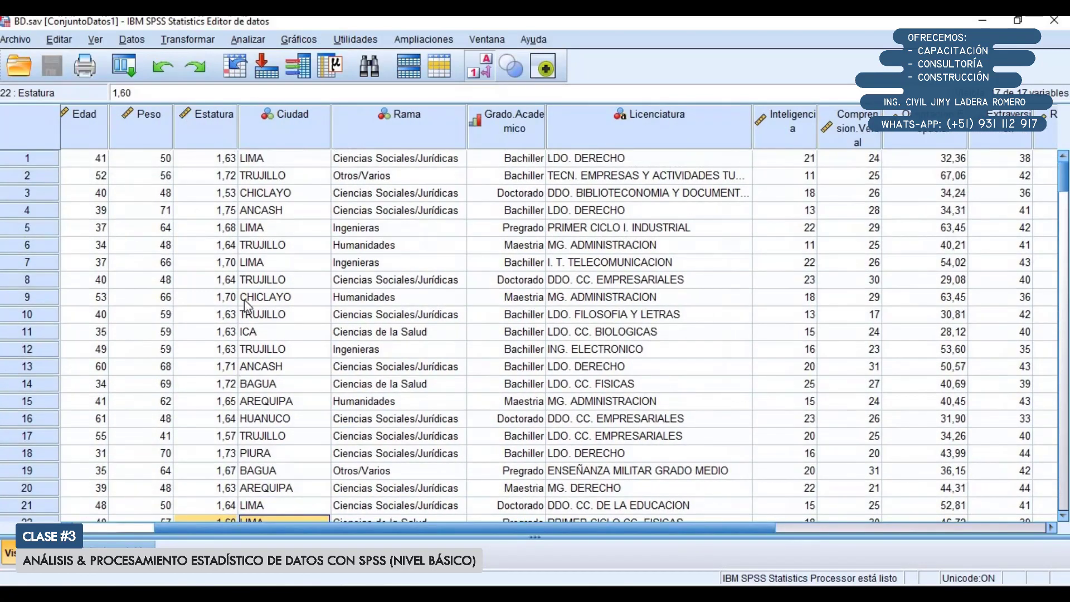
pyautogui.click(272, 142)
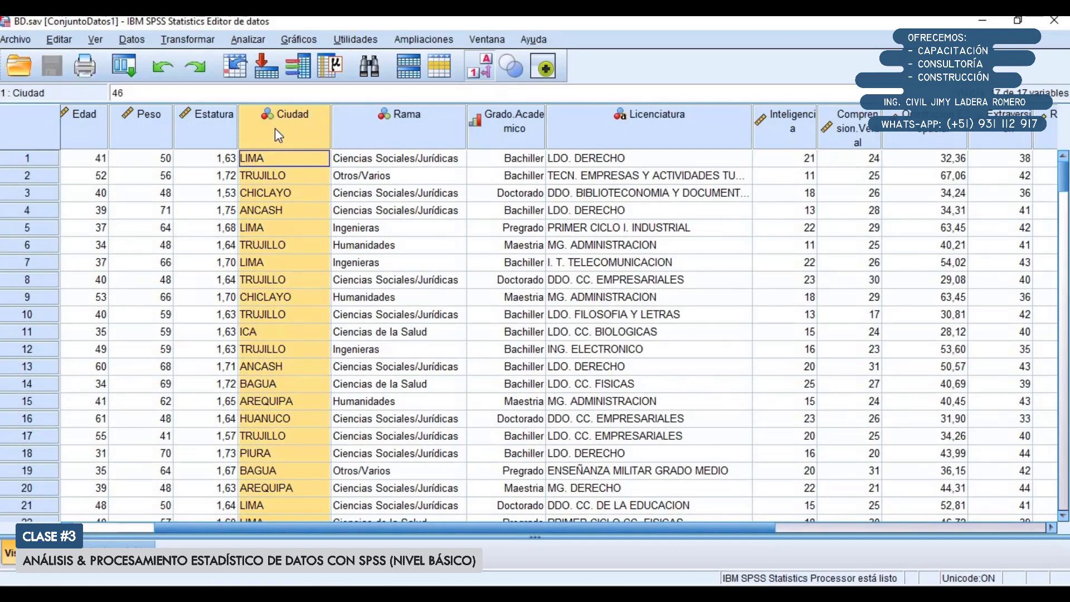
pyautogui.click(379, 146)
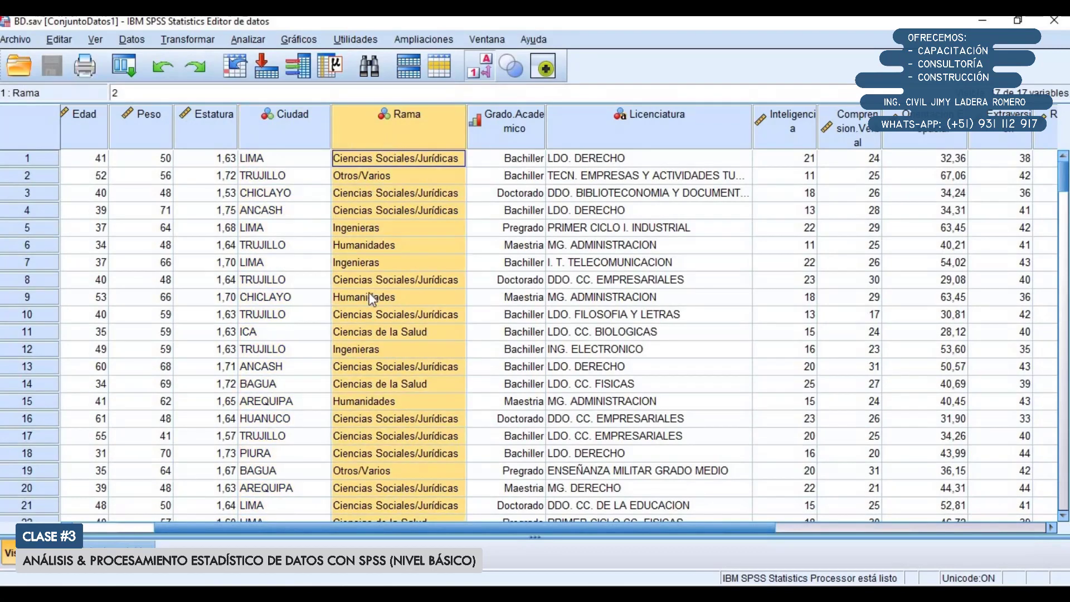
pyautogui.scroll(-2, 494, 170)
pyautogui.click(514, 134)
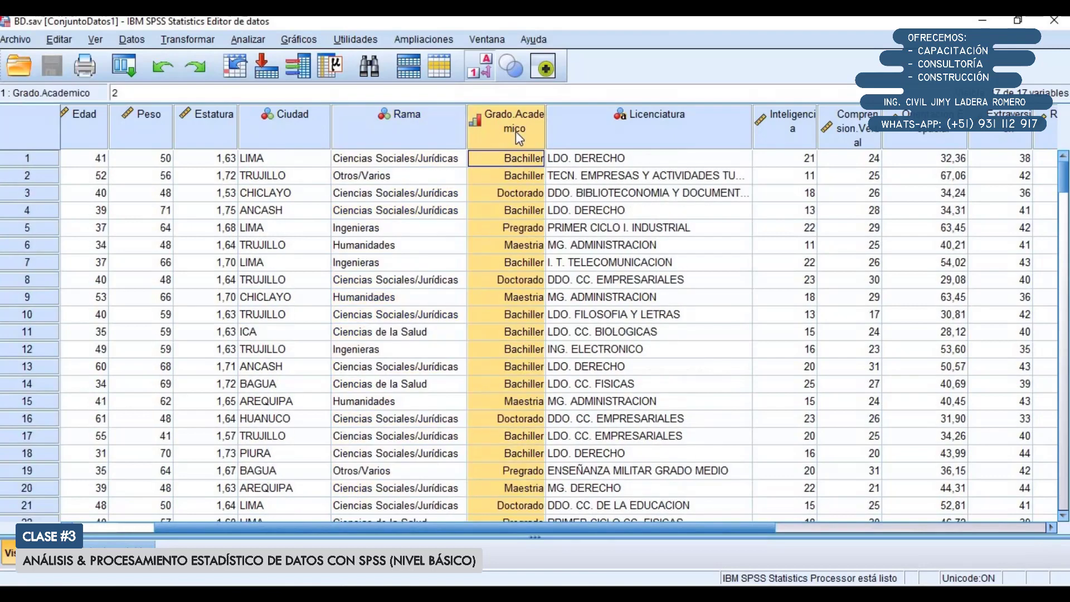
pyautogui.click(629, 142)
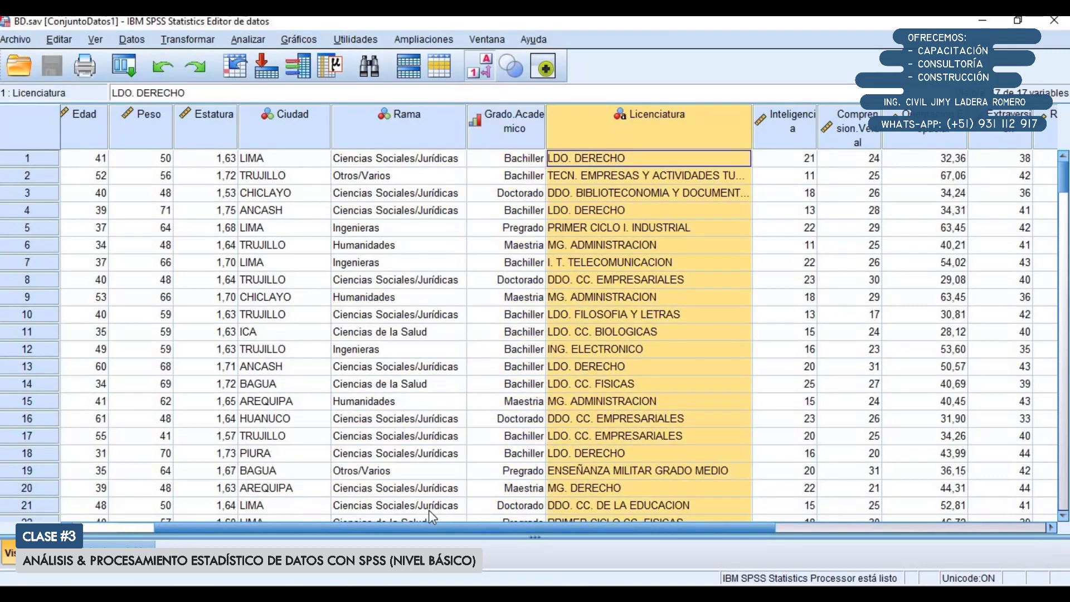
pyautogui.moveTo(417, 528); pyautogui.dragTo(687, 527)
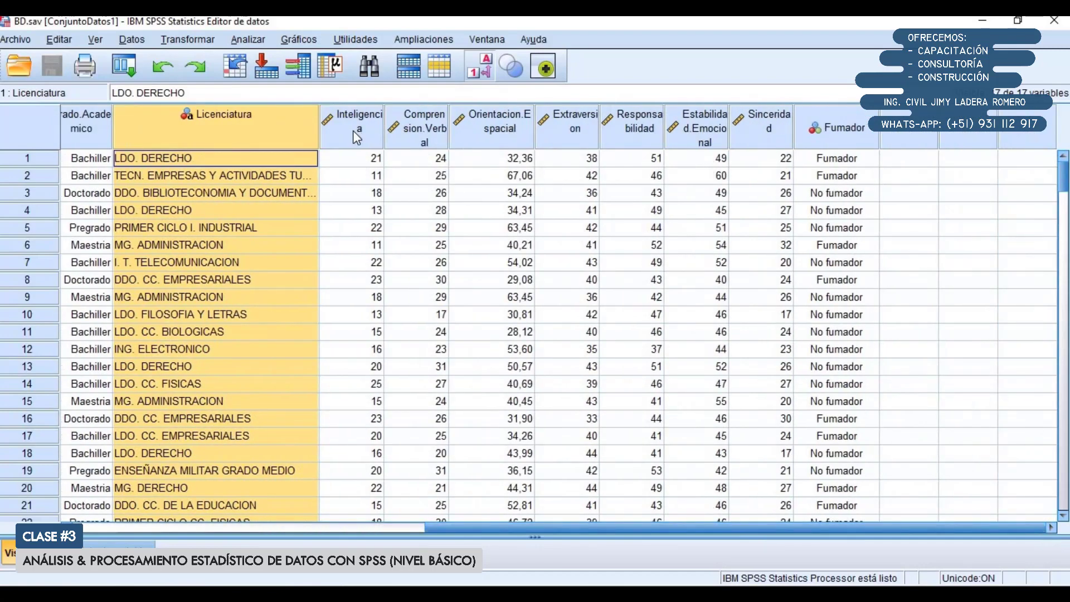
# Step: Adjust the widths of the Inteligencia, Comprension.Verbal, Orientacion.Espacial and Estabilidad.Emocional columns so their headers read more cleanly
pyautogui.moveTo(381, 128); pyautogui.dragTo(405, 127)
pyautogui.moveTo(469, 122); pyautogui.dragTo(483, 122)
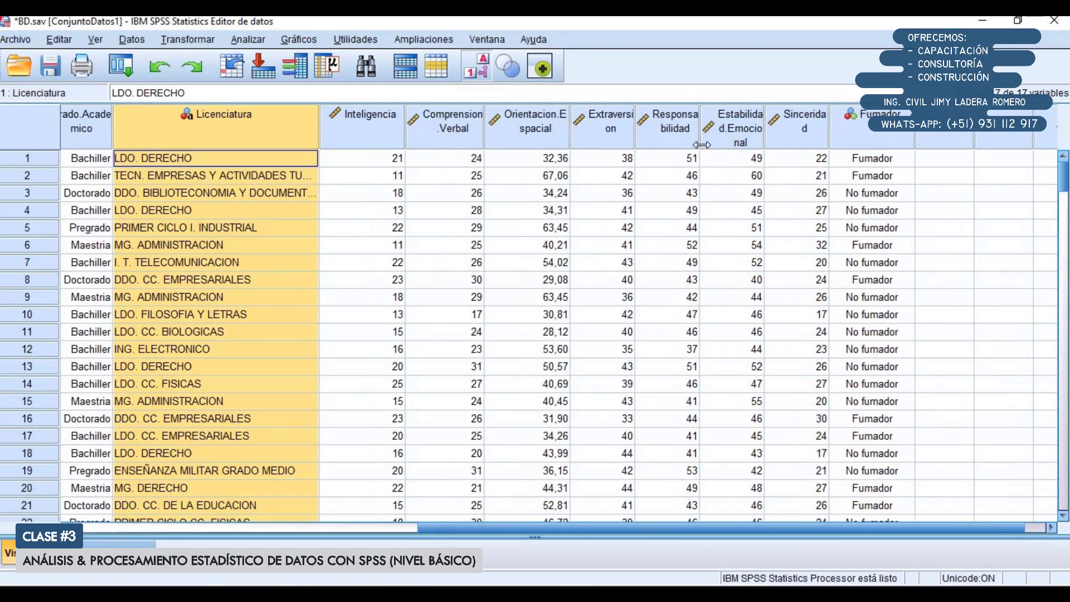
pyautogui.moveTo(779, 127); pyautogui.dragTo(785, 128)
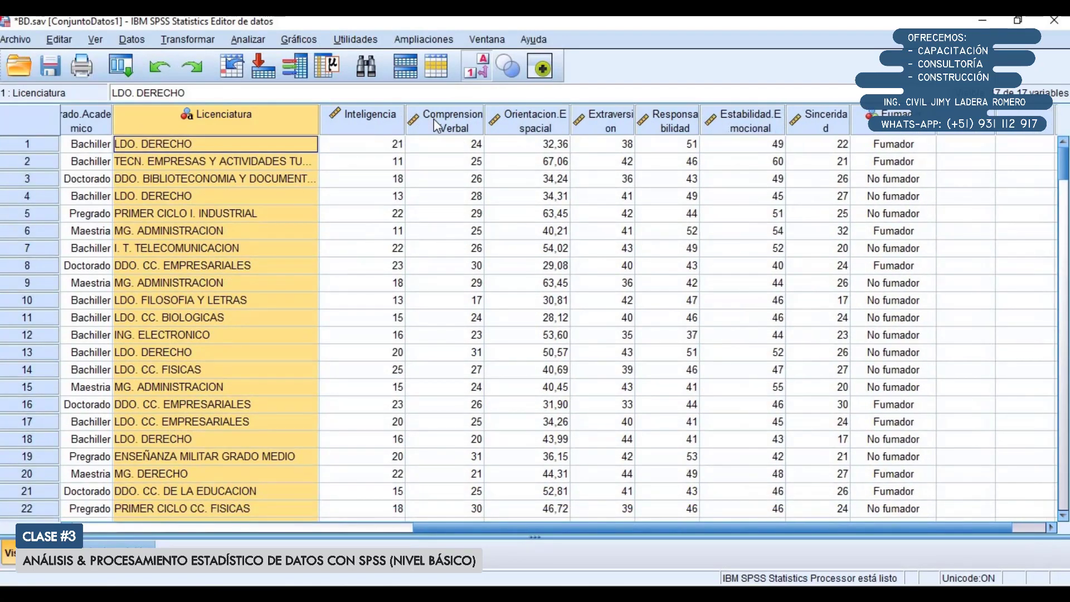
pyautogui.moveTo(568, 111); pyautogui.dragTo(562, 112)
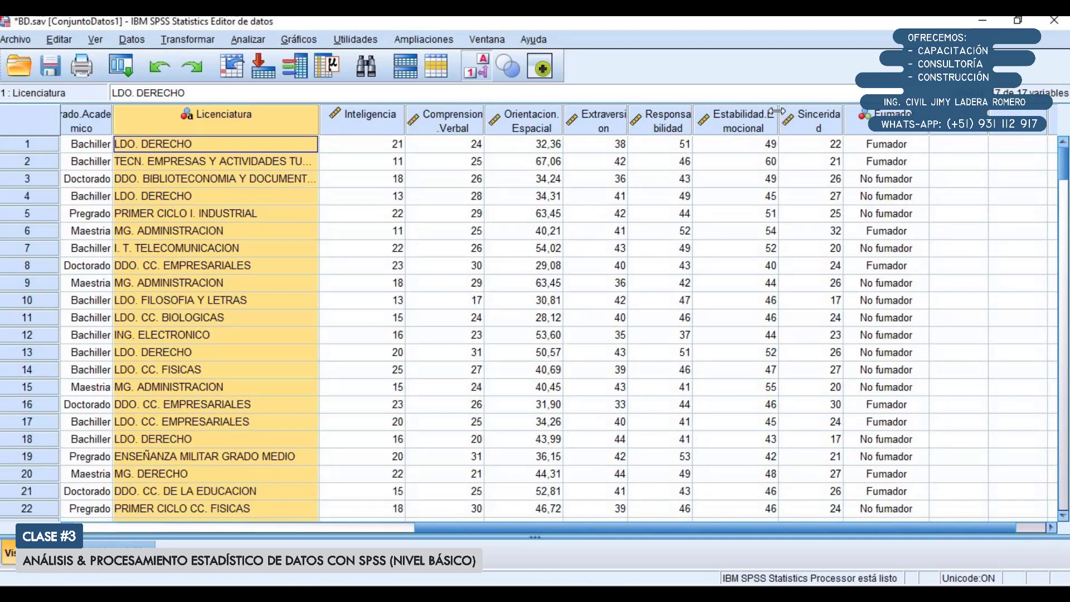
pyautogui.moveTo(779, 114); pyautogui.dragTo(843, 114)
# Step: Start a Frequencies analysis from the descriptive statistics and add Rama as its variable
pyautogui.moveTo(728, 529); pyautogui.dragTo(345, 490)
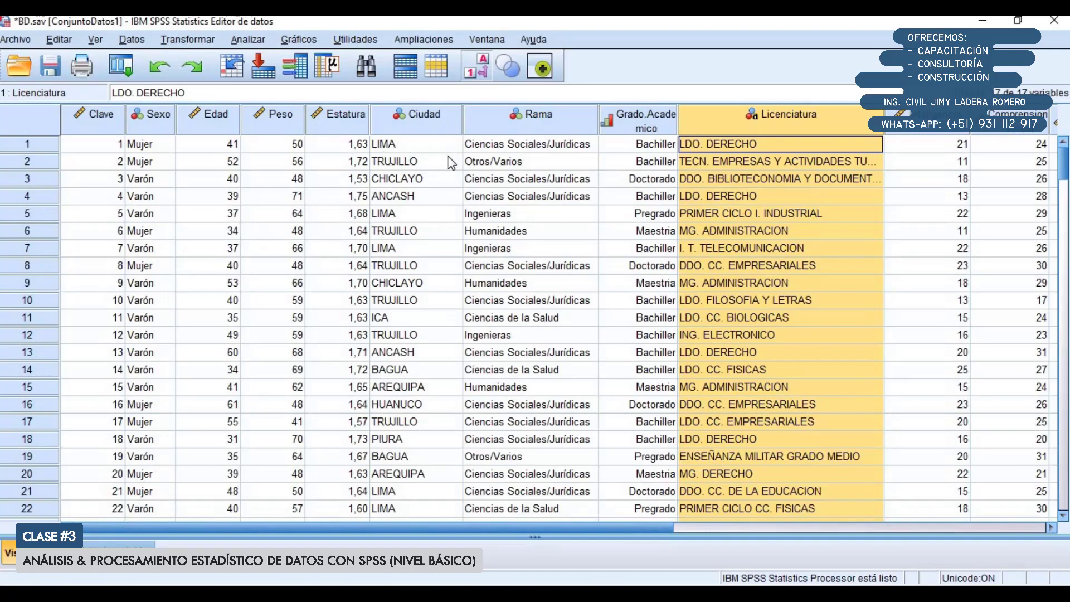
pyautogui.click(501, 127)
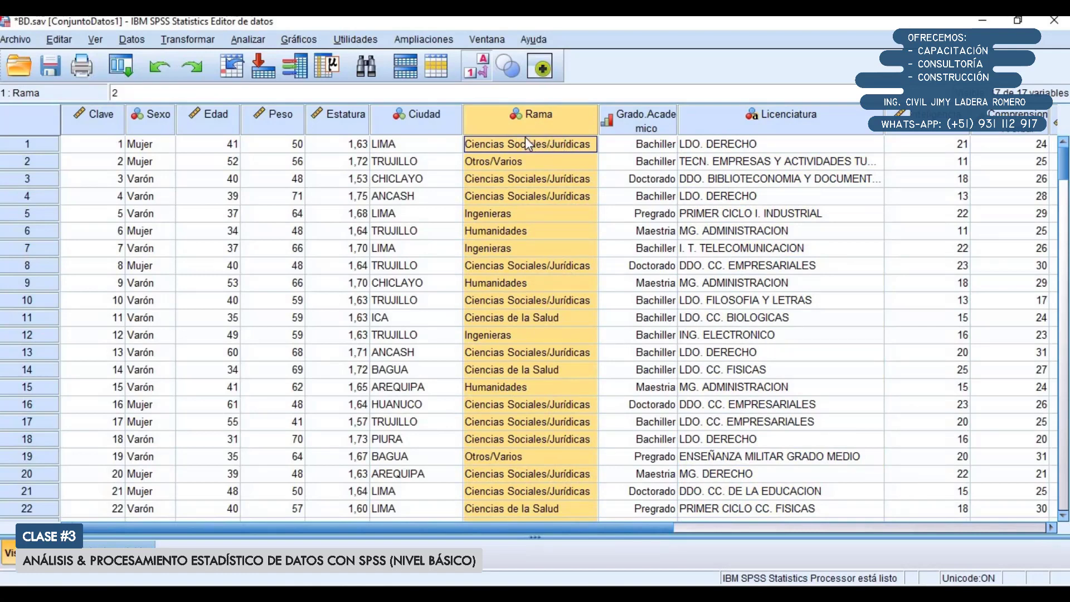
pyautogui.click(260, 42)
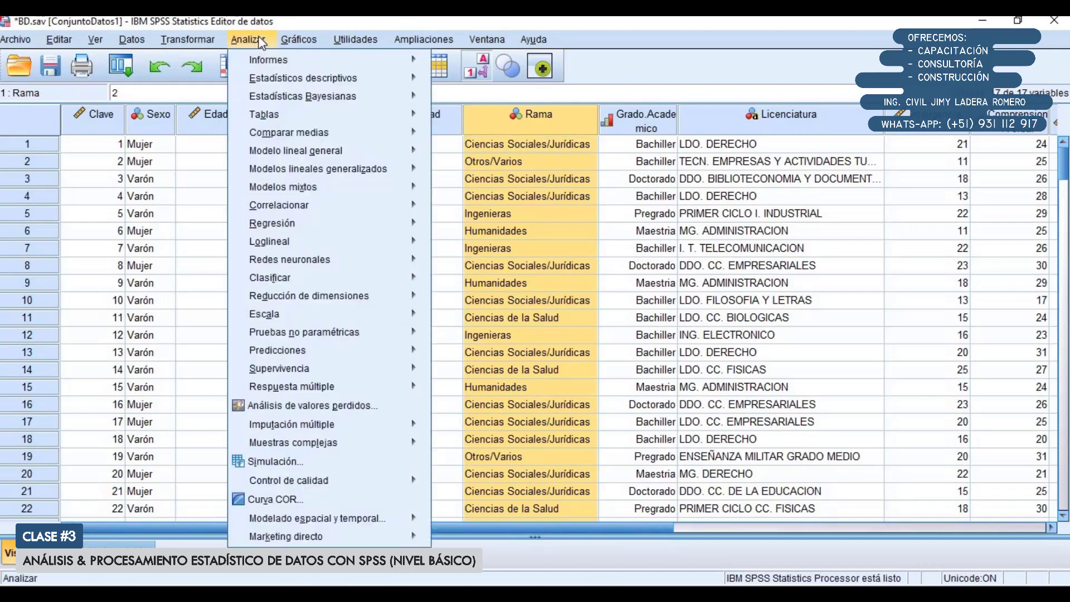
pyautogui.moveTo(280, 81)
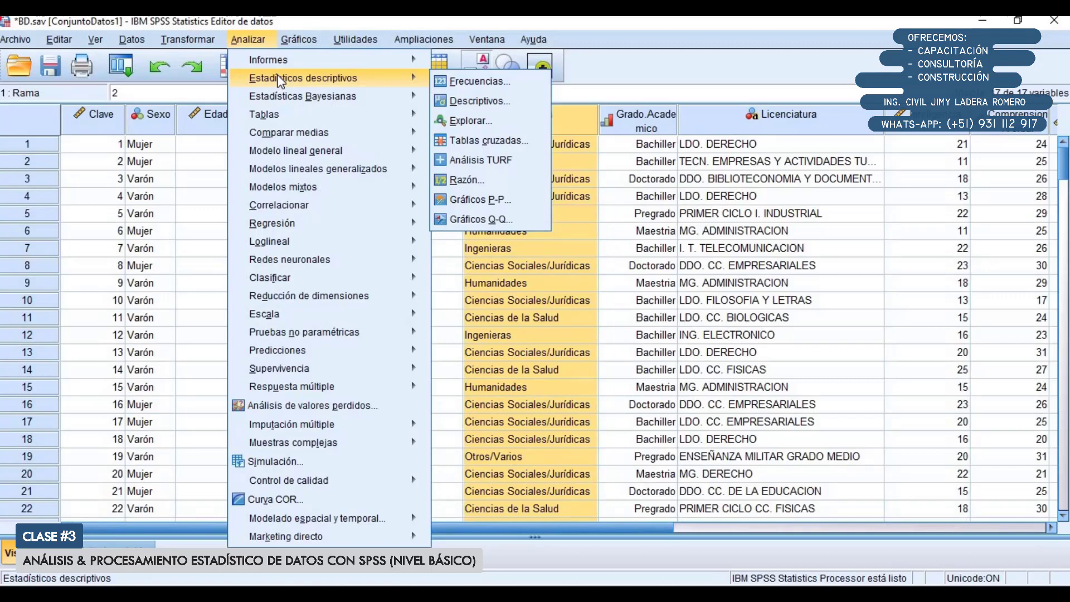
pyautogui.click(489, 84)
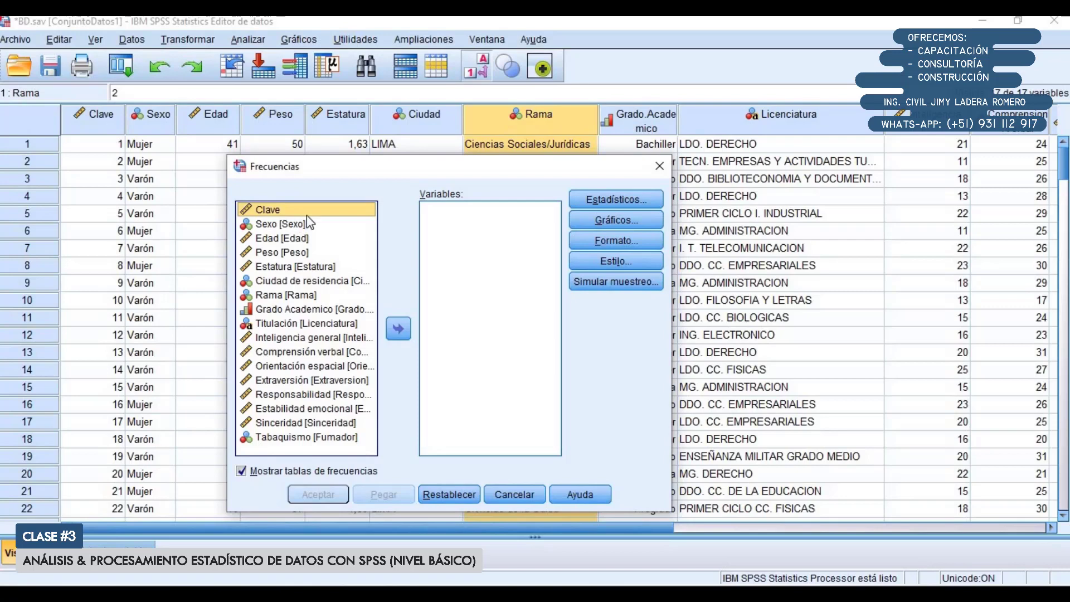
pyautogui.click(279, 295)
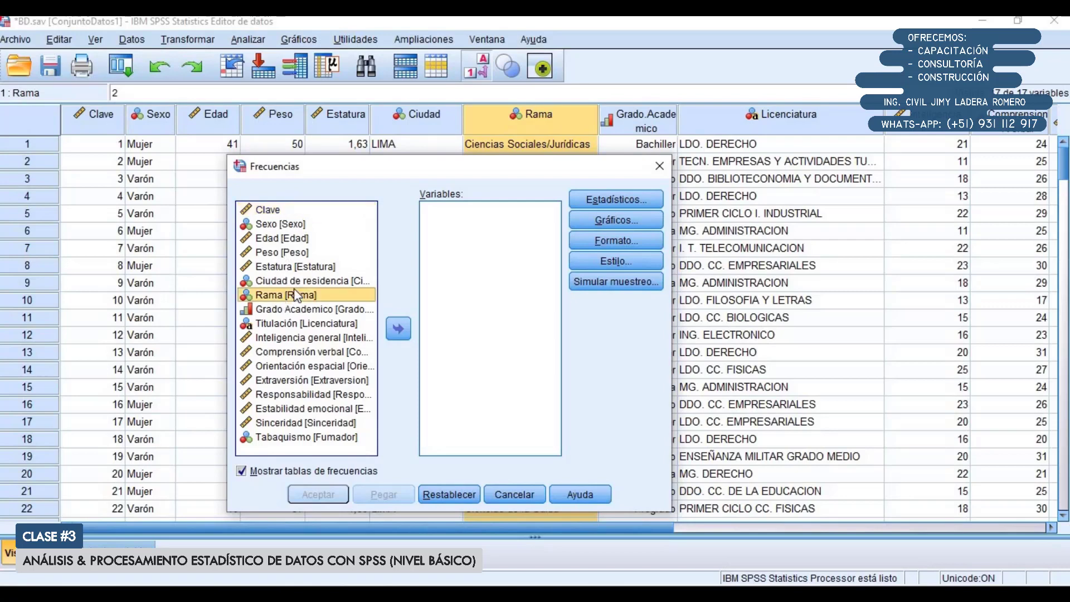
pyautogui.click(397, 330)
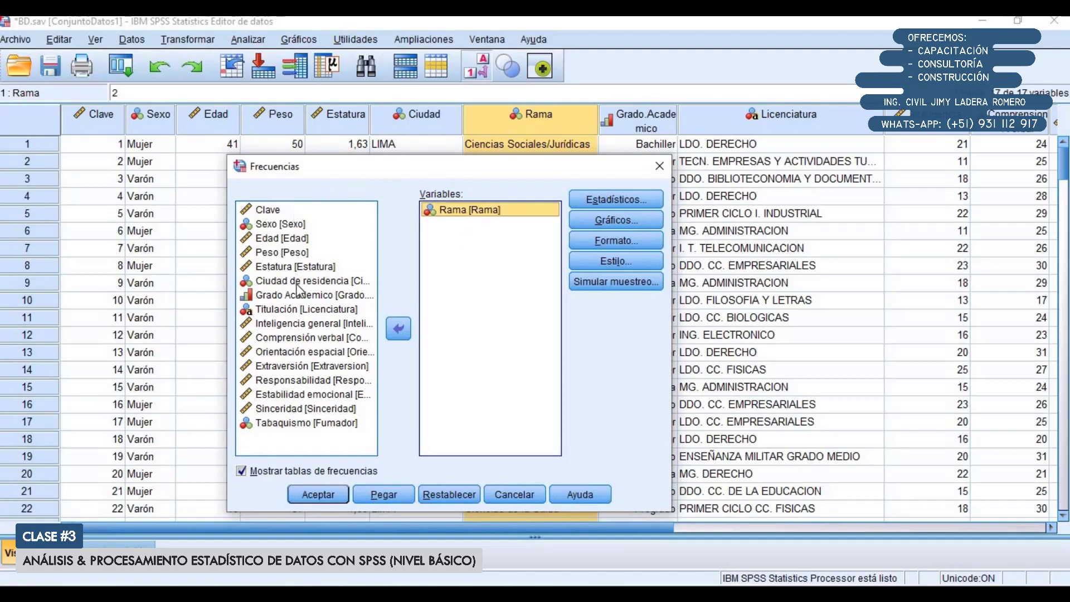
# Step: Move Rama out of the analysis variables and back in repeatedly to try the different transfer methods
pyautogui.doubleClick(462, 211)
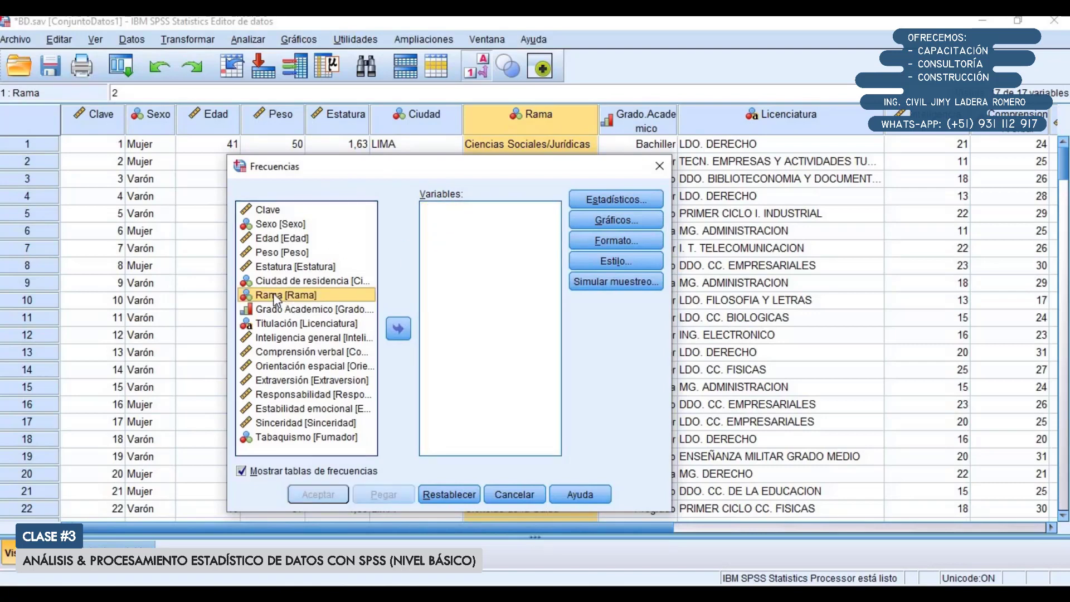
pyautogui.moveTo(275, 299); pyautogui.dragTo(460, 262)
pyautogui.moveTo(453, 210); pyautogui.dragTo(276, 294)
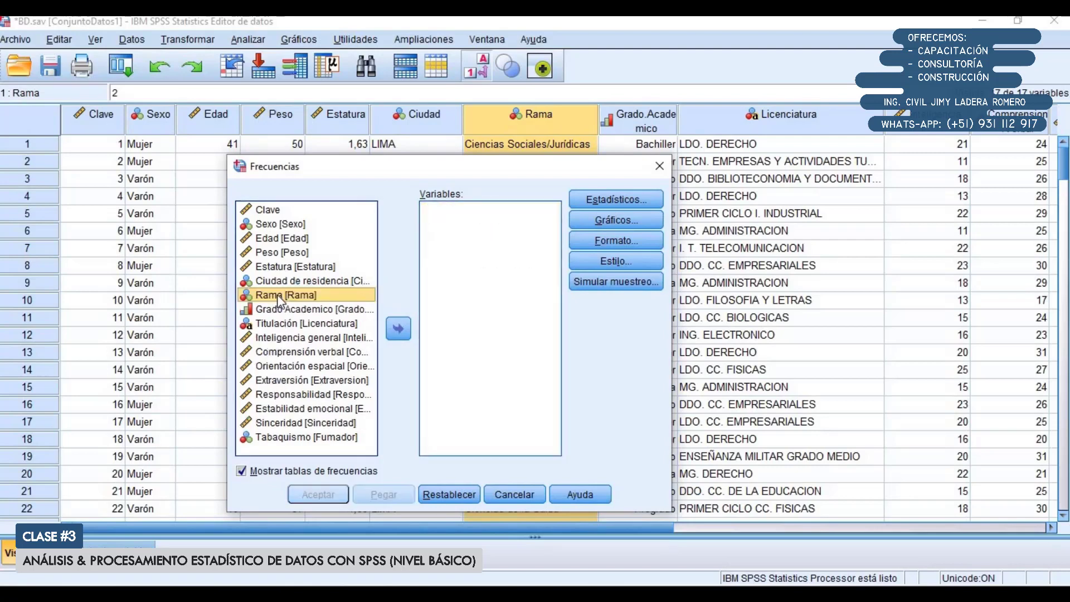
pyautogui.click(398, 329)
pyautogui.moveTo(455, 212); pyautogui.dragTo(283, 301)
pyautogui.doubleClick(274, 296)
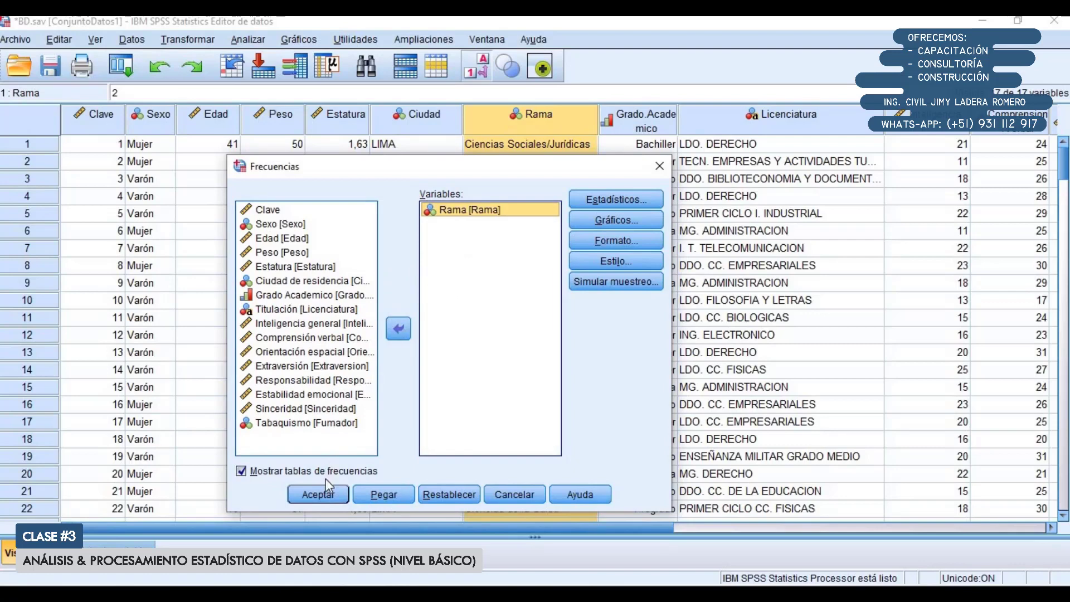
# Step: Run the frequency analysis of Rama with its frequency table and maximize the output viewer window
pyautogui.click(318, 494)
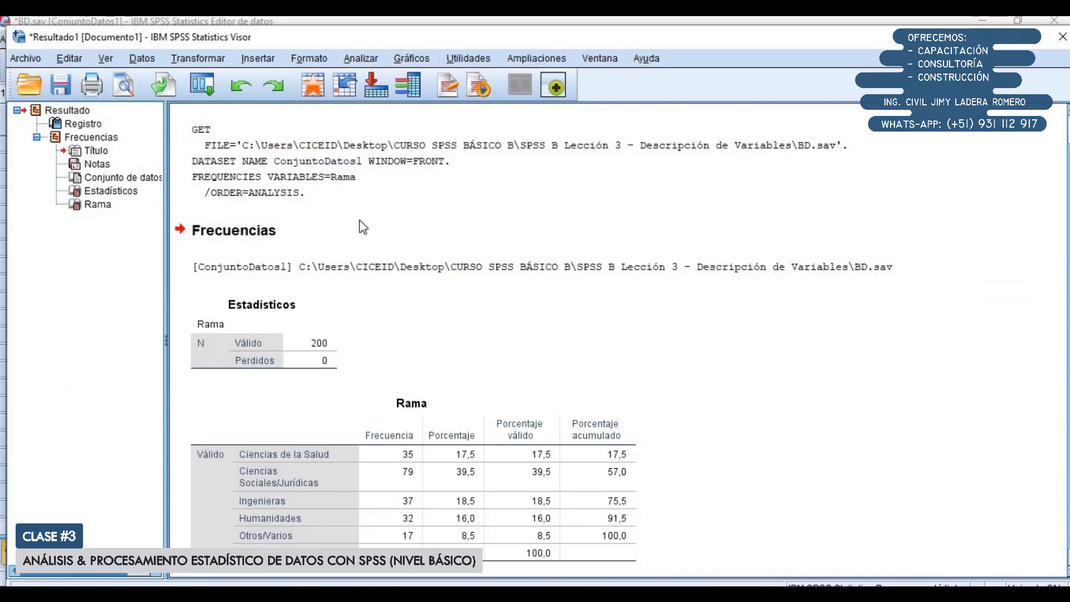
pyautogui.doubleClick(425, 38)
# Step: Examine the Frecuencias title, the command log, the Rama frequency table and the Estadísticos table in the output
pyautogui.click(465, 165)
pyautogui.click(441, 208)
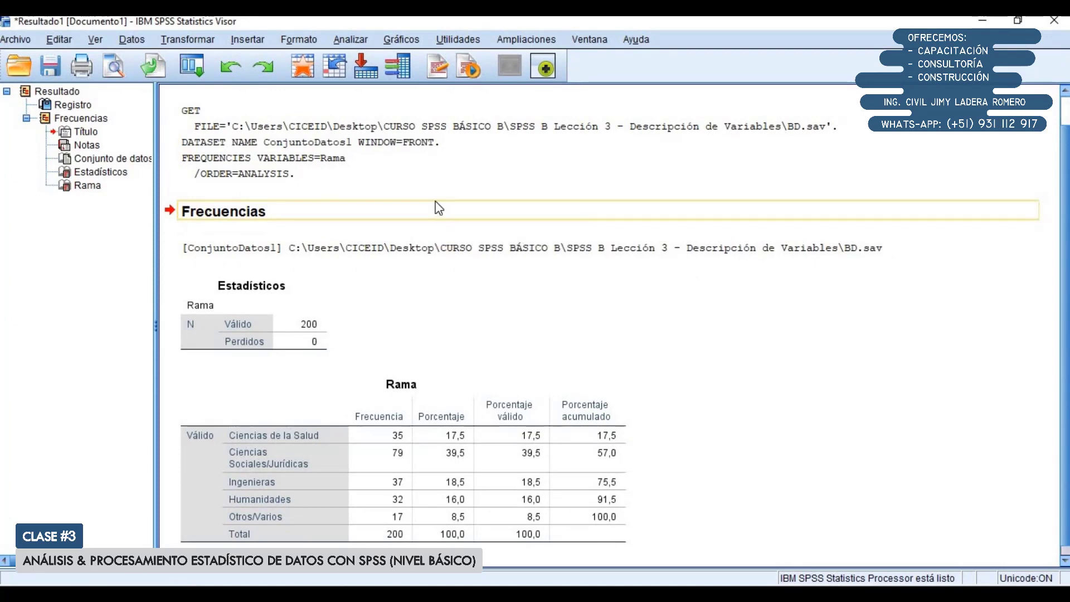
pyautogui.click(423, 153)
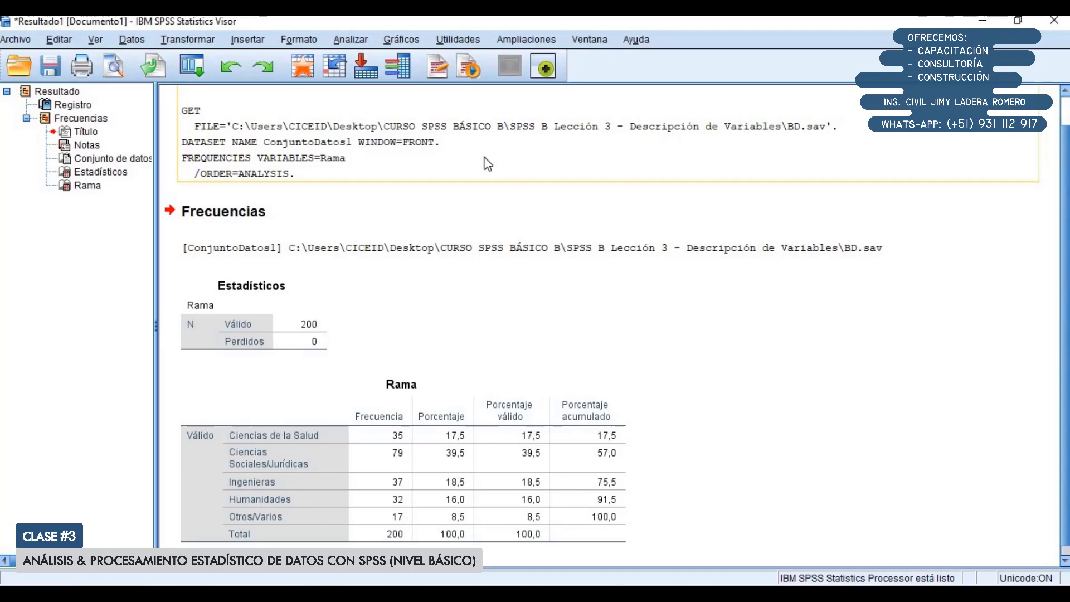
pyautogui.click(495, 273)
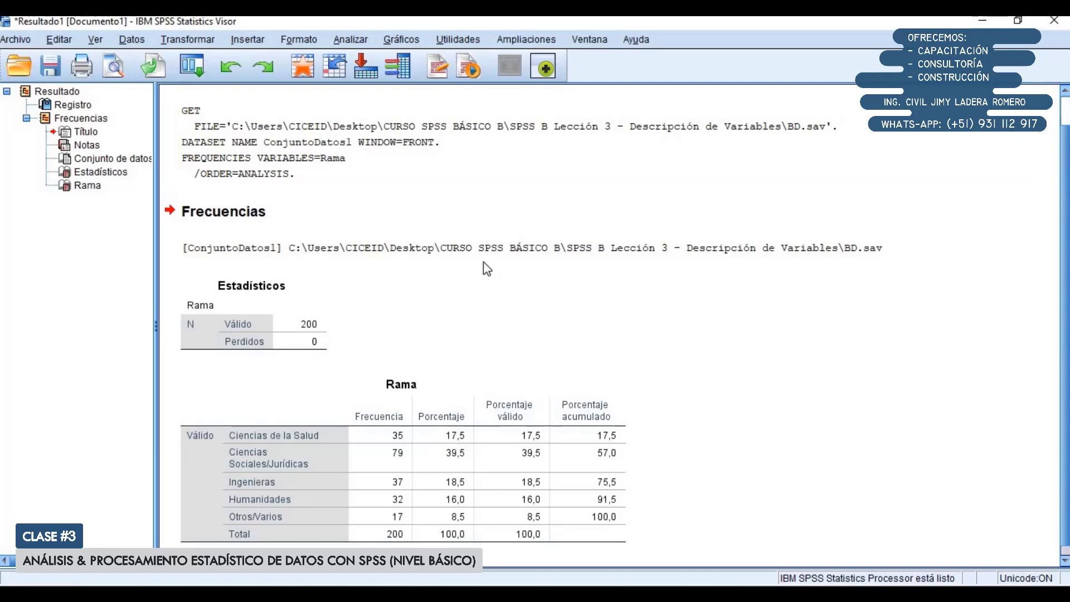
pyautogui.scroll(-1, 478, 270)
pyautogui.click(357, 443)
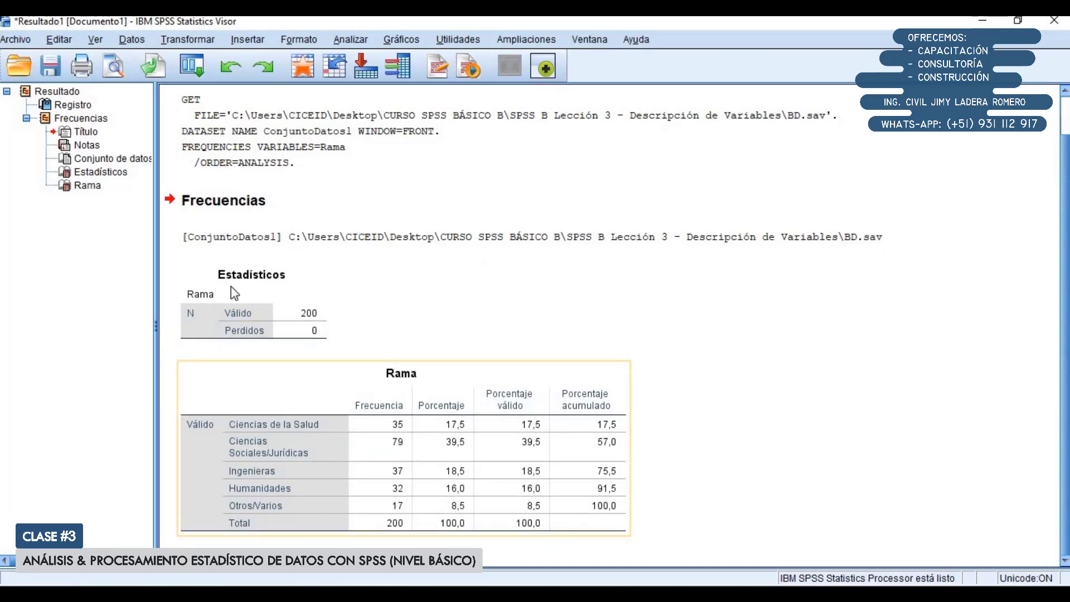
pyautogui.click(204, 270)
# Step: Widen the output outline and go through the Frecuencias group's entries, including Título, Conjunto de datos activo, Estadísticos and Rama
pyautogui.moveTo(156, 270); pyautogui.dragTo(200, 270)
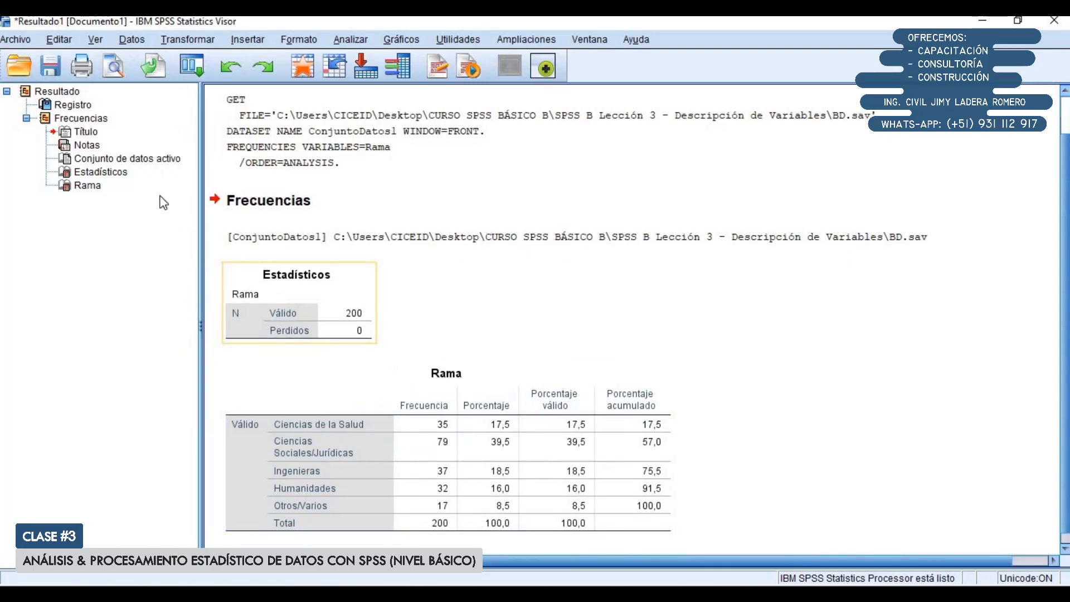
pyautogui.click(58, 118)
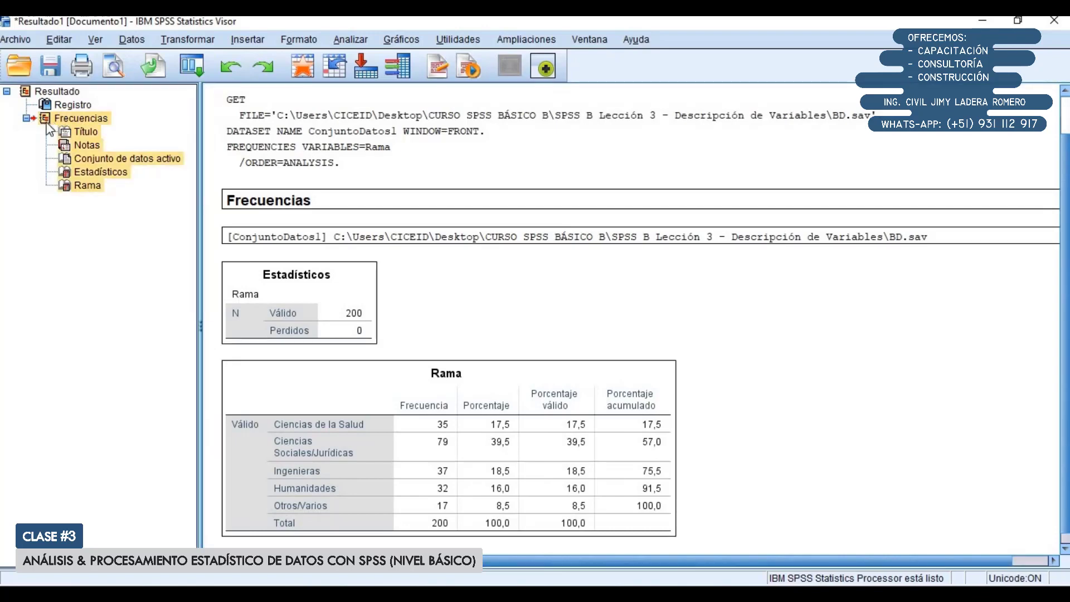
pyautogui.click(86, 131)
pyautogui.click(87, 159)
pyautogui.click(87, 172)
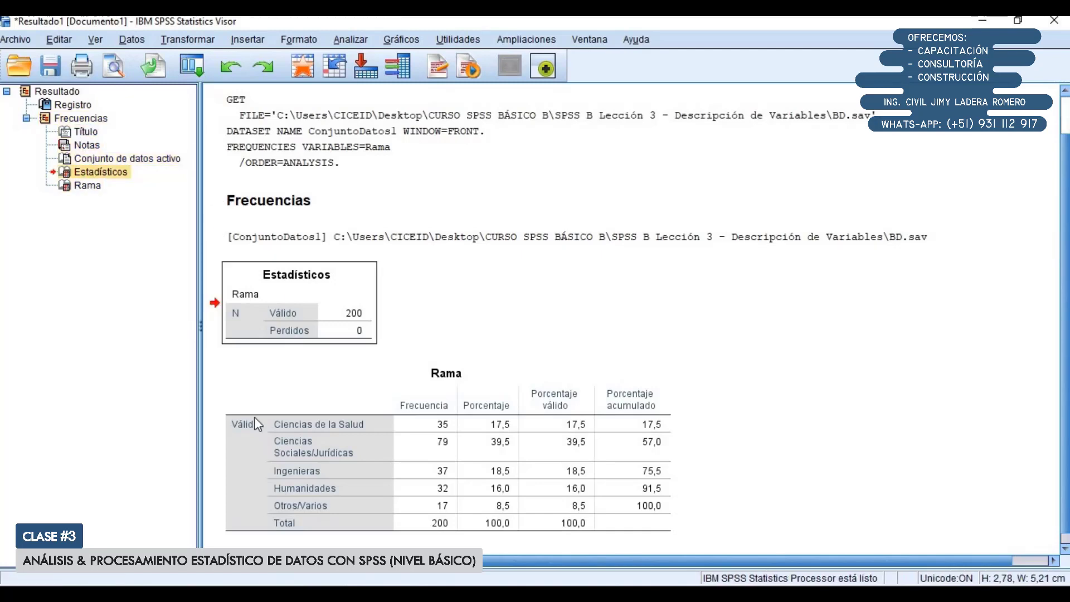
pyautogui.click(87, 185)
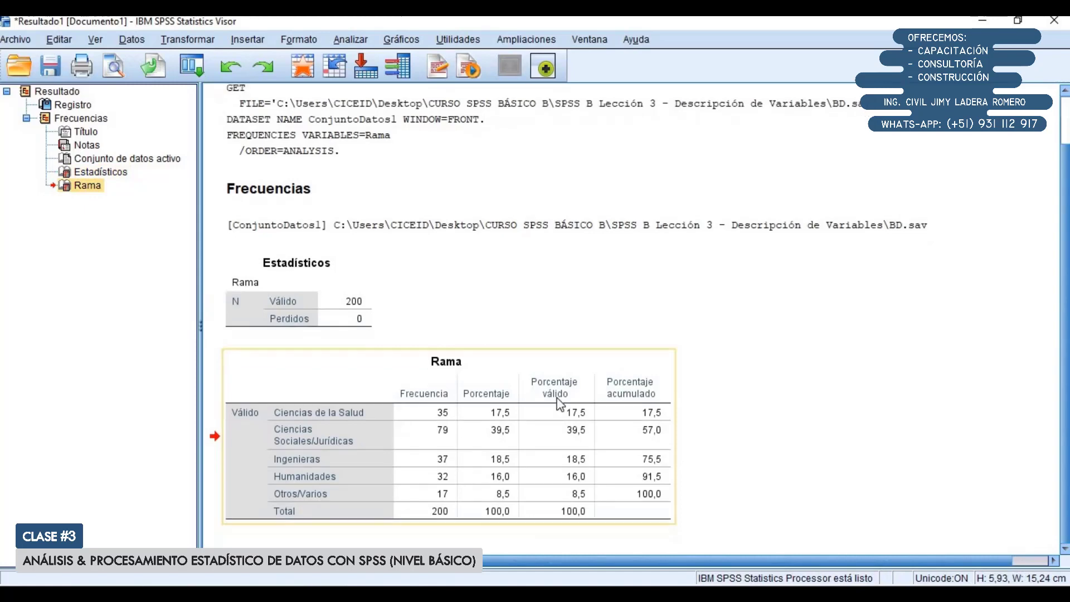
# Step: Examine the frequency, percentage, valid percentage and cumulative percentage columns of the Rama table
pyautogui.click(748, 418)
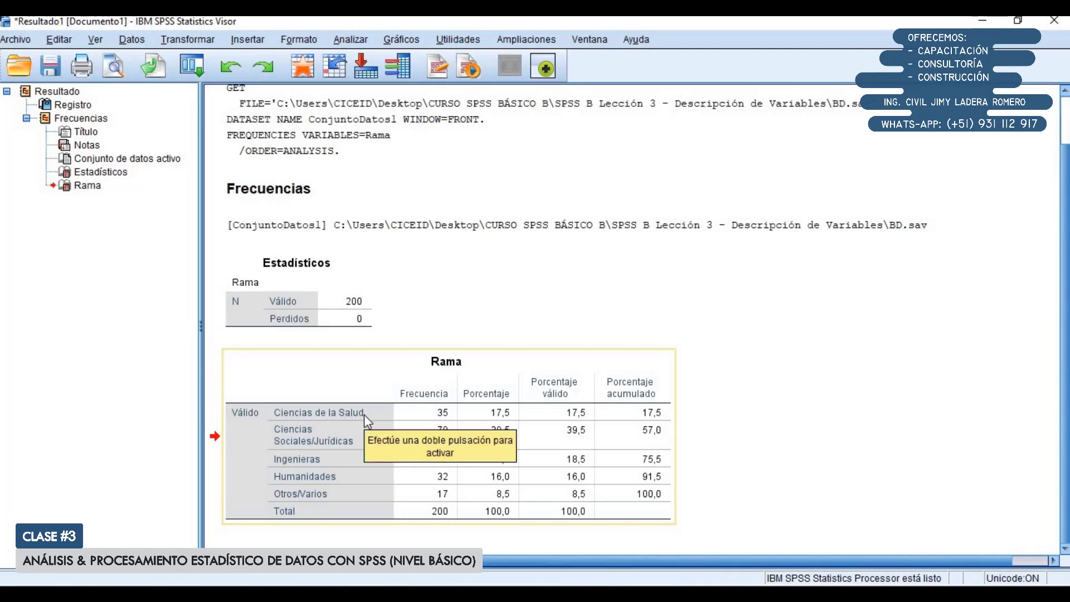
pyautogui.click(430, 508)
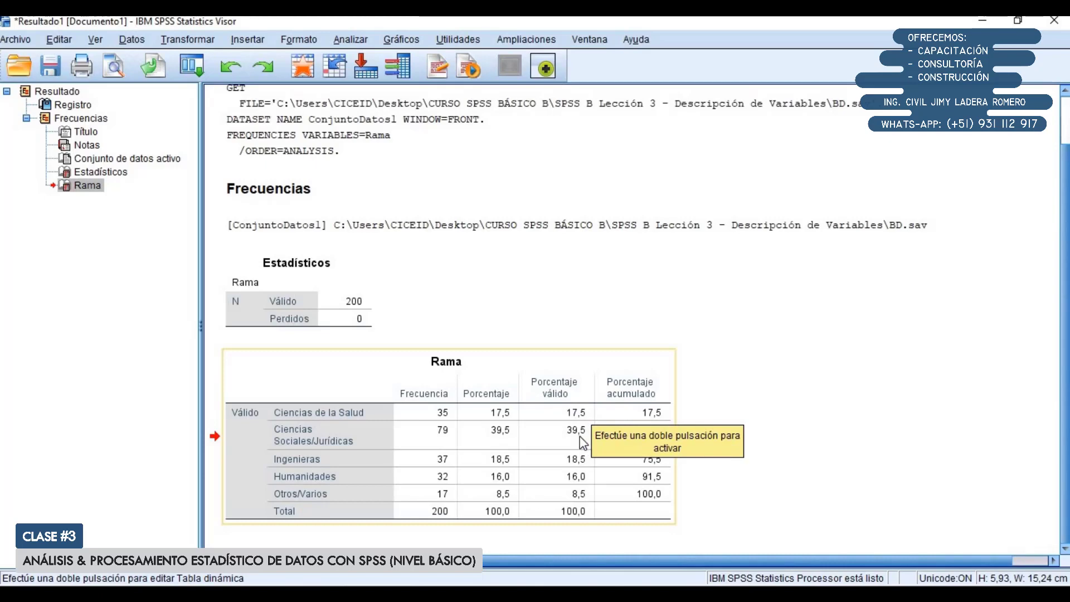
pyautogui.click(576, 461)
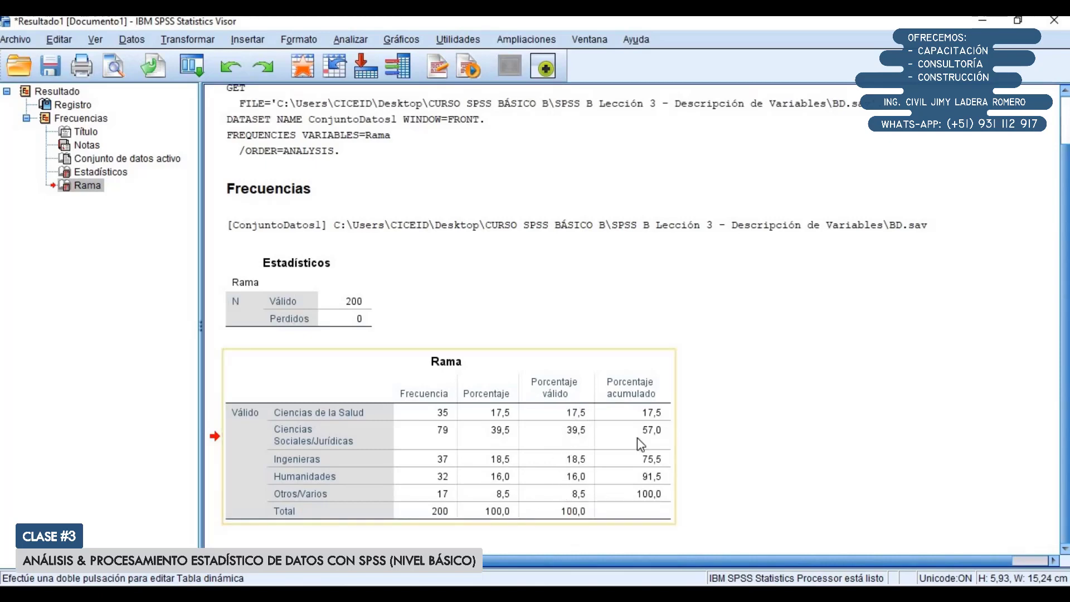
pyautogui.click(757, 435)
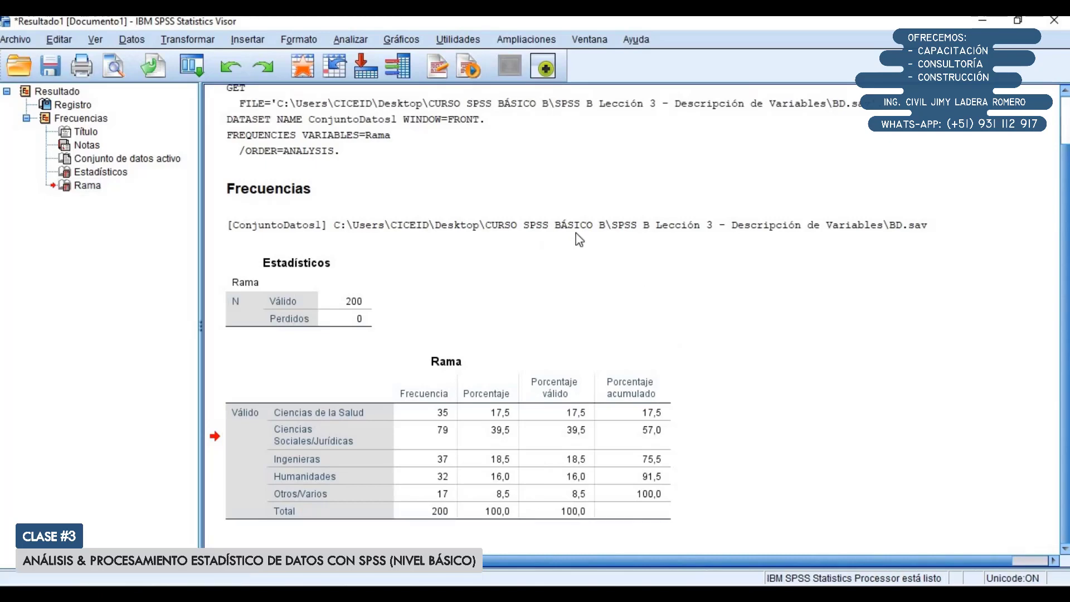
# Step: Switch to the data editor to view the Rama column, and return to the output viewer
pyautogui.click(324, 593)
pyautogui.click(390, 542)
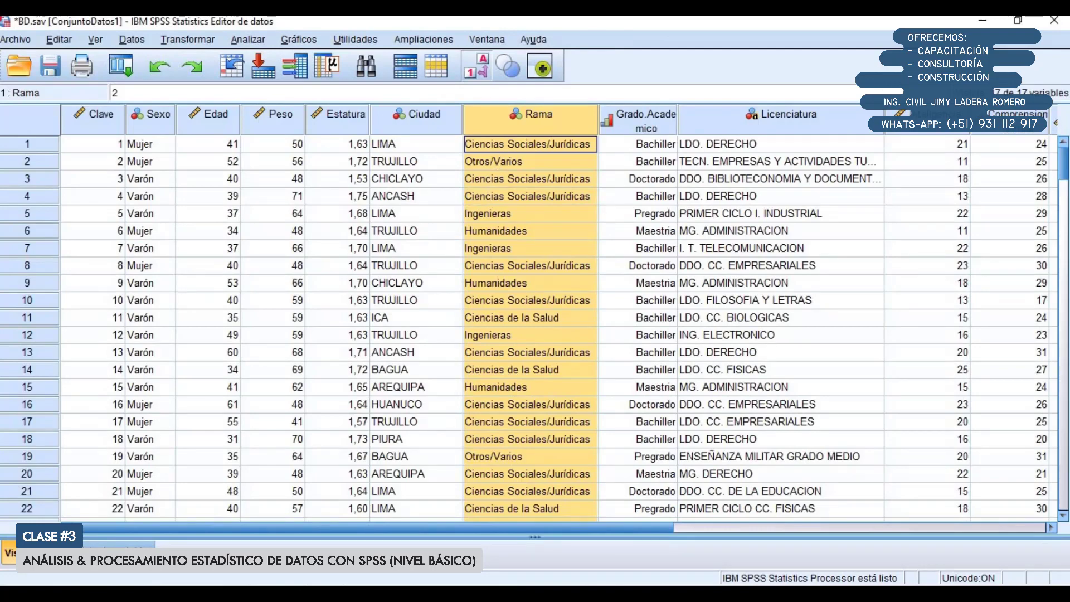
pyautogui.click(982, 20)
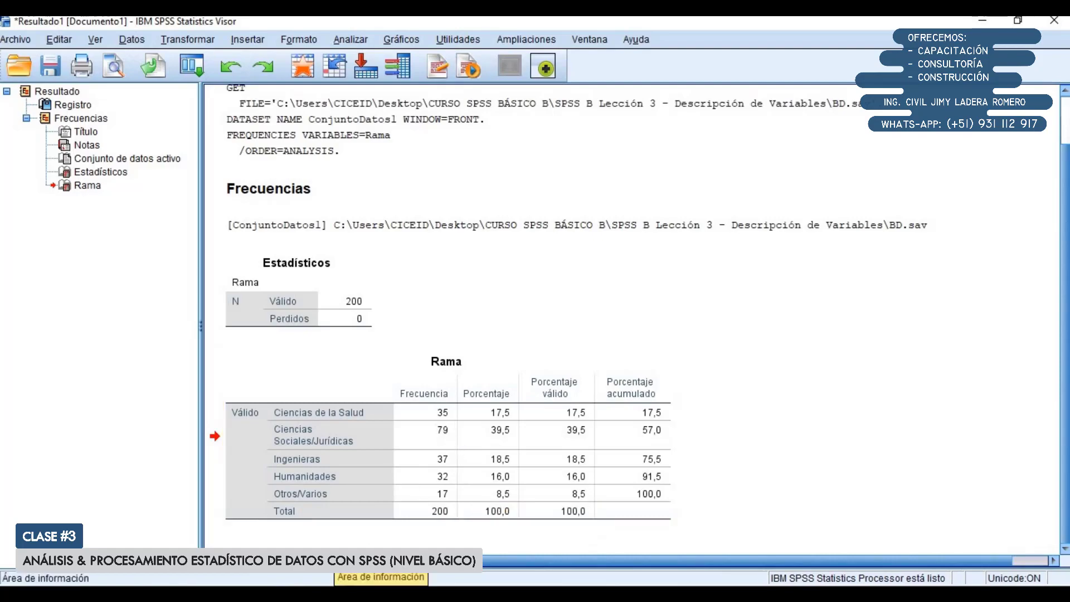
# Step: From the data editor, open the Frecuencias analysis for Rama and try the Recuentos descendentes and Valores ascendentes sort orders, discarding the format changes
pyautogui.click(329, 594)
pyautogui.click(390, 501)
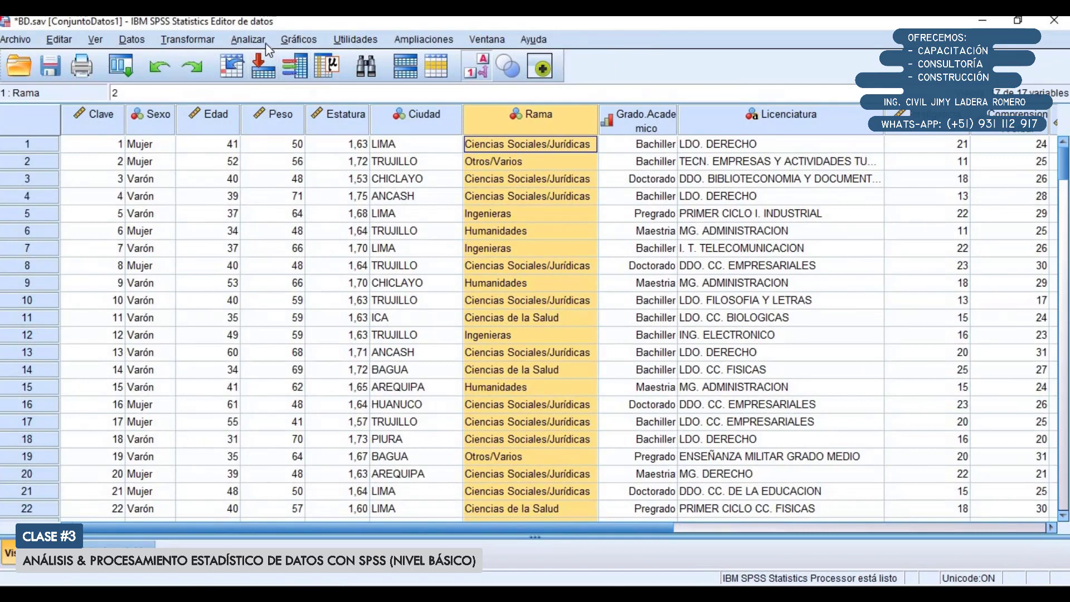
pyautogui.click(248, 39)
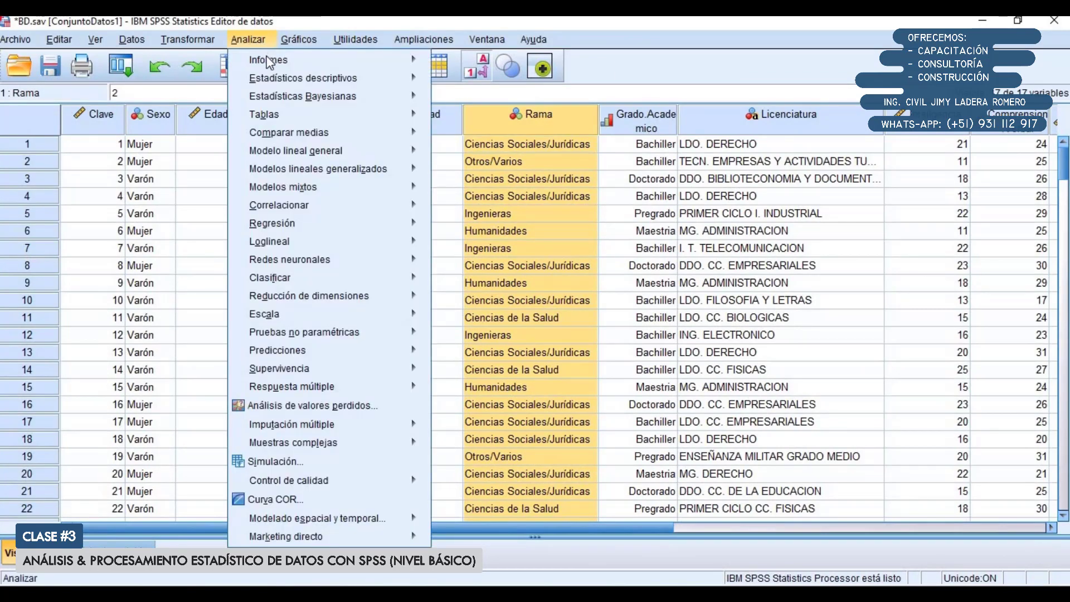
pyautogui.moveTo(267, 79)
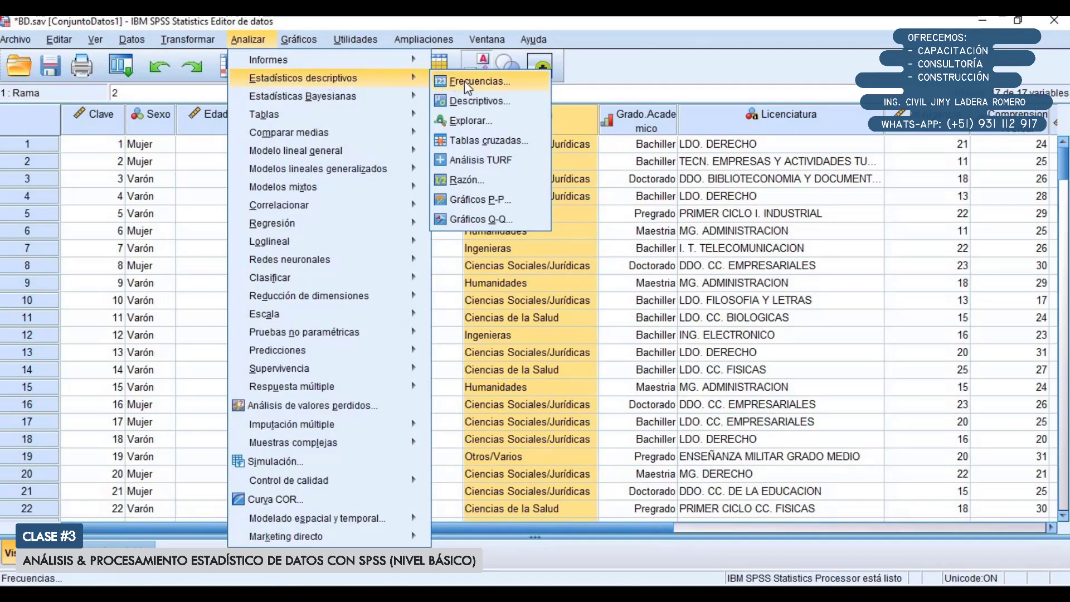
pyautogui.click(478, 83)
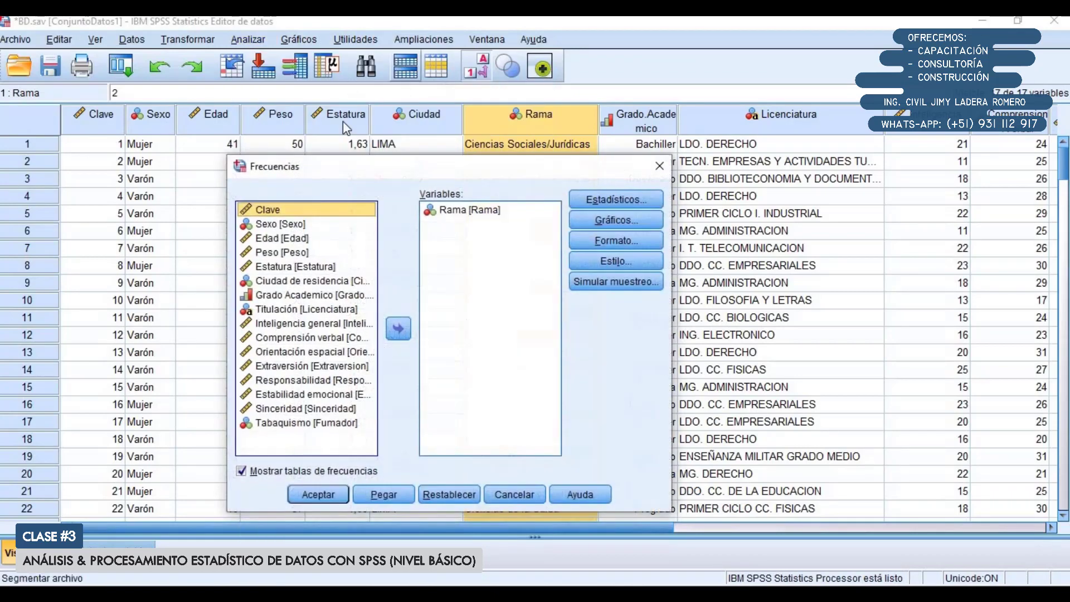
pyautogui.moveTo(355, 127); pyautogui.dragTo(346, 124)
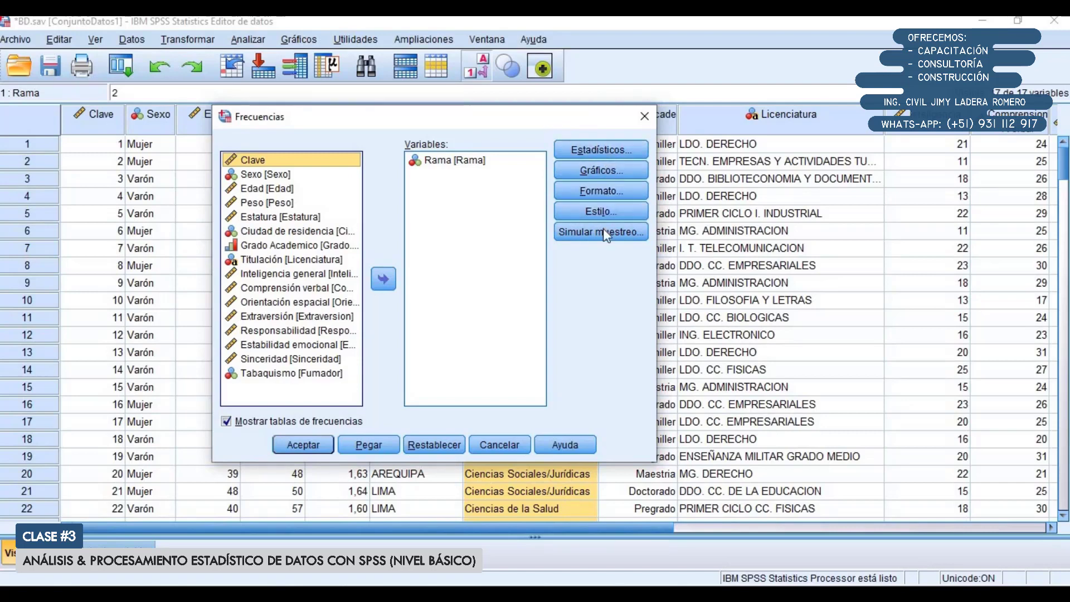
pyautogui.click(610, 190)
pyautogui.moveTo(673, 285); pyautogui.dragTo(662, 258)
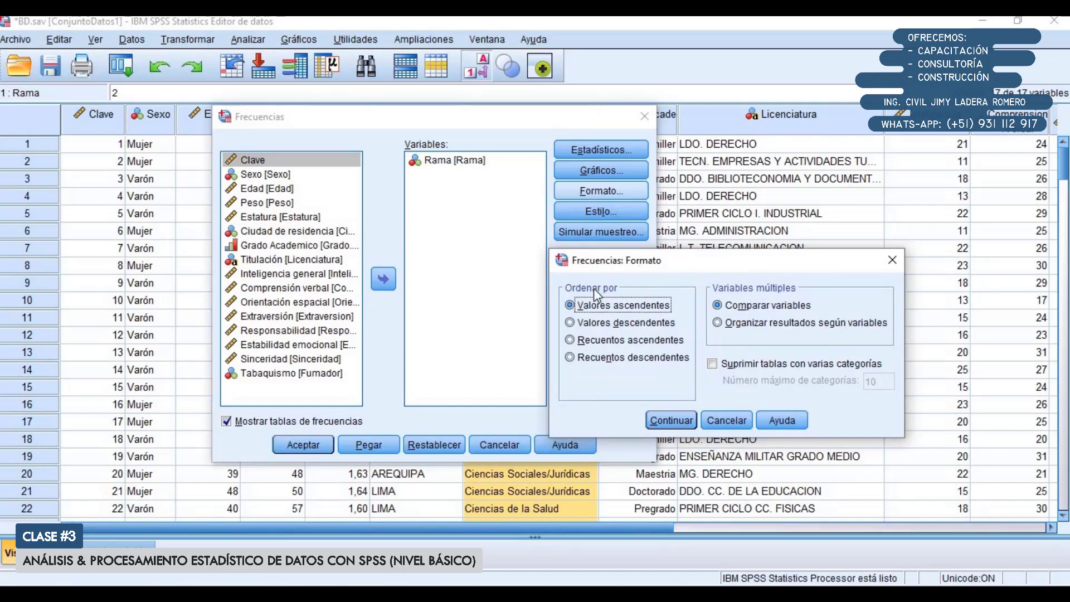
pyautogui.click(598, 359)
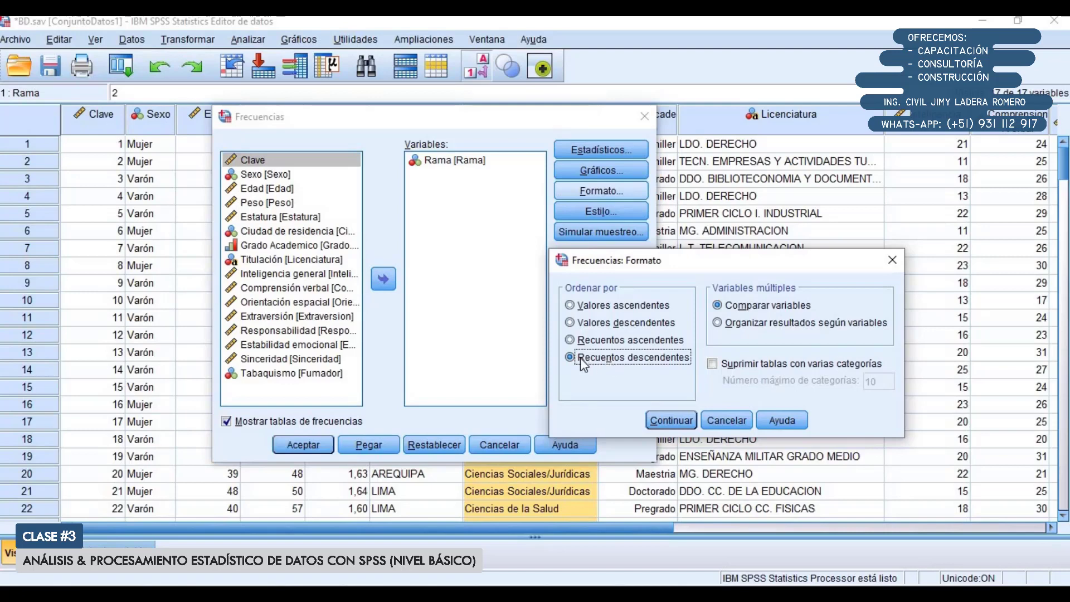
pyautogui.click(598, 305)
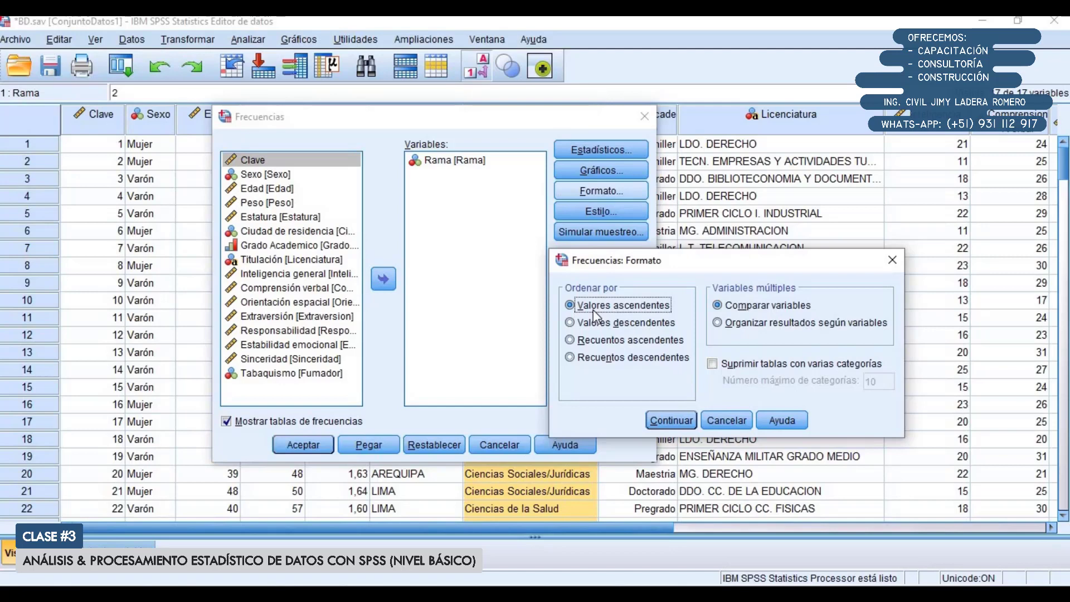
pyautogui.click(721, 419)
# Step: Look up Rama's value labels in its variable information, and close the Frecuencias analysis without running it
pyautogui.click(438, 156)
pyautogui.rightClick(438, 157)
pyautogui.click(463, 179)
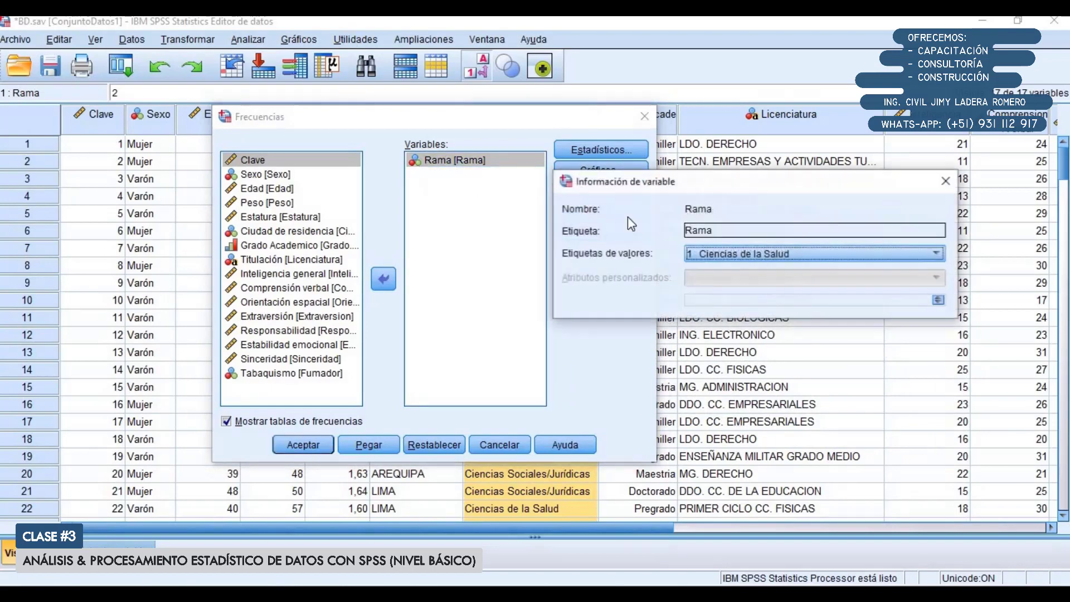
pyautogui.moveTo(731, 187); pyautogui.dragTo(599, 273)
pyautogui.click(583, 332)
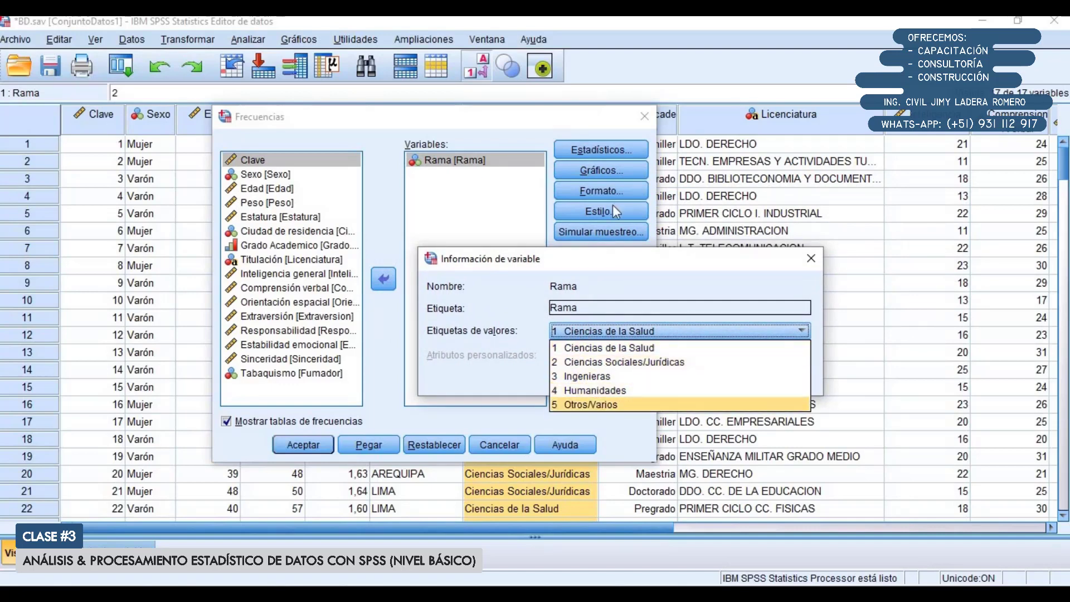
pyautogui.click(643, 118)
pyautogui.click(645, 117)
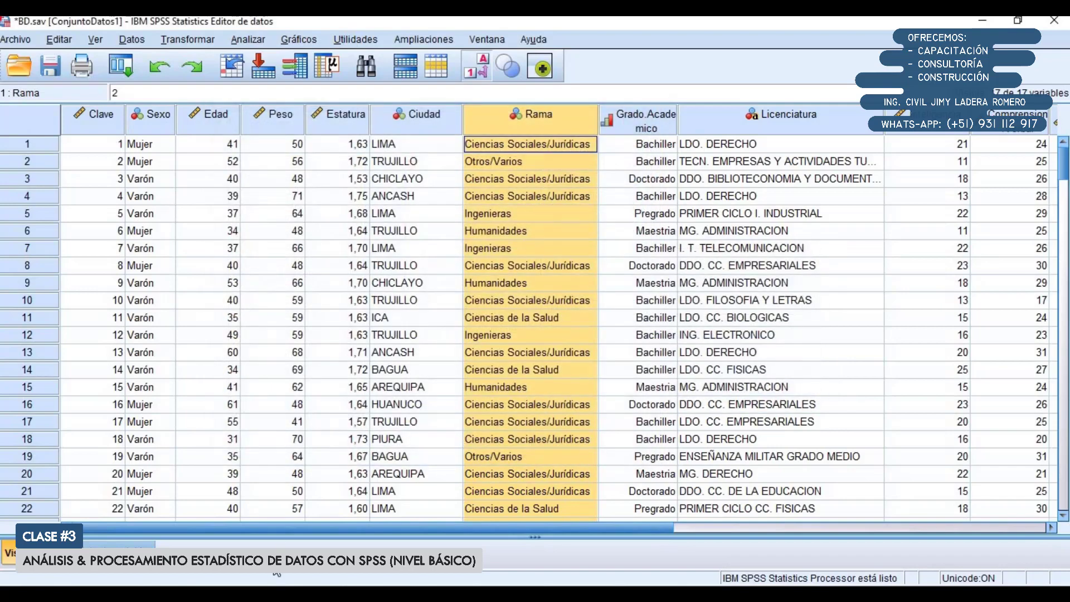
# Step: Compare the category order of the Rama frequency table in the output viewer with the Rama column in the data editor
pyautogui.click(246, 510)
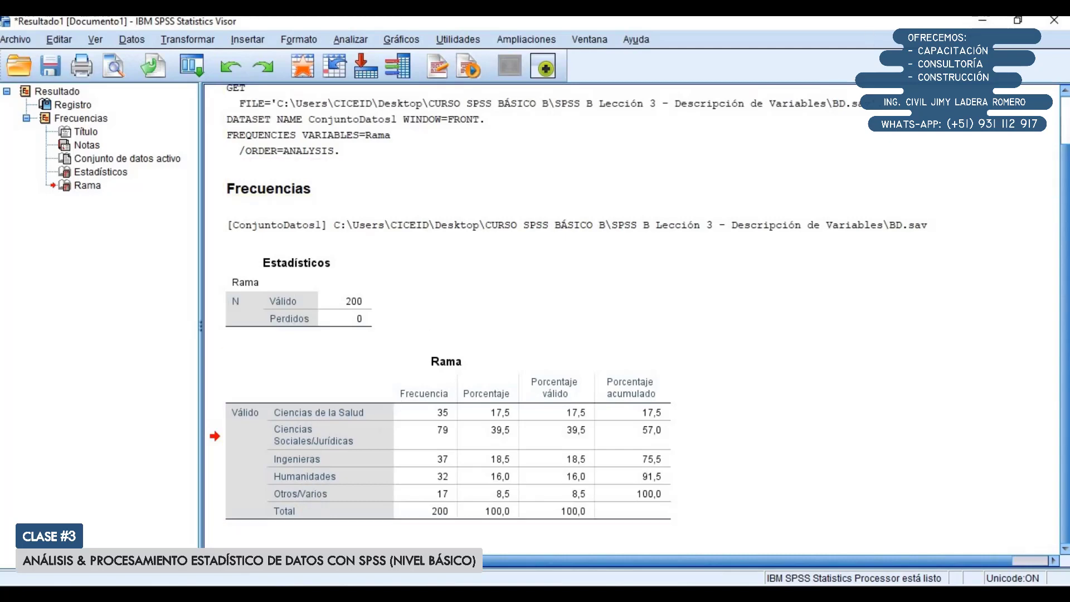
pyautogui.click(982, 21)
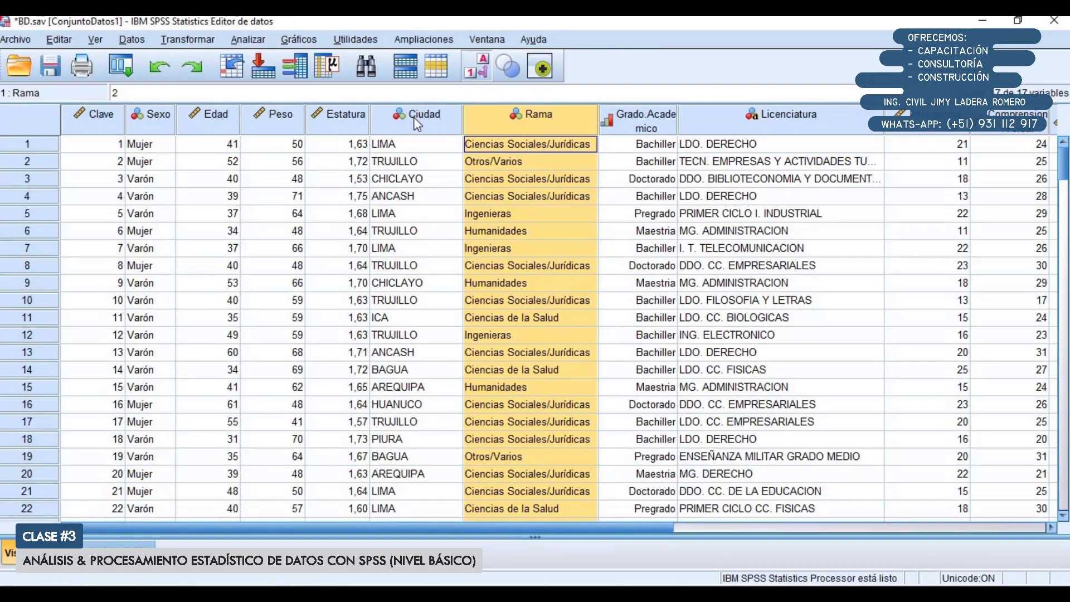
pyautogui.click(325, 594)
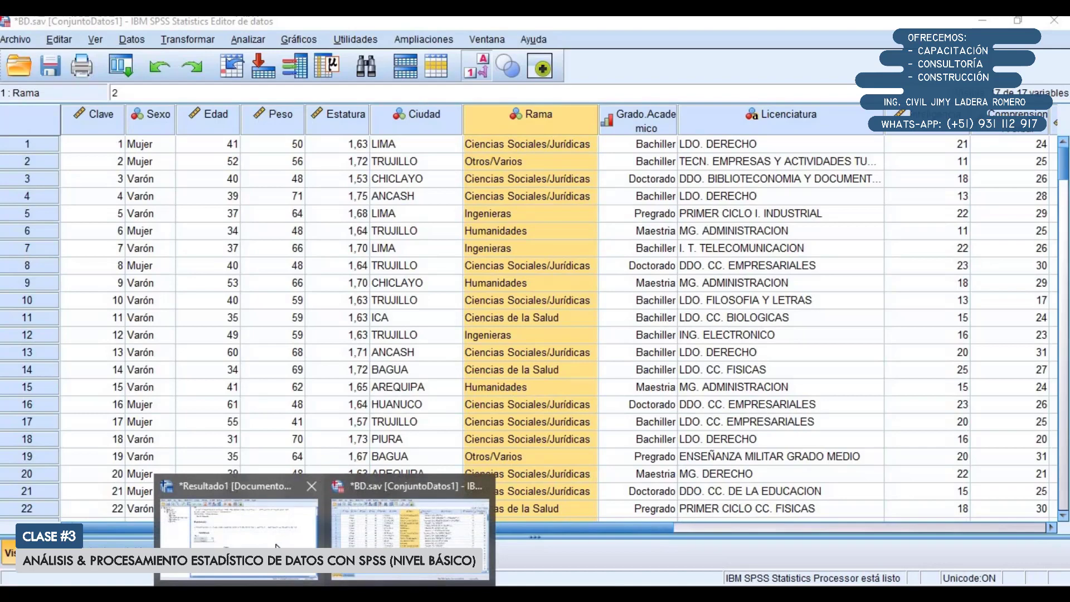
pyautogui.click(281, 548)
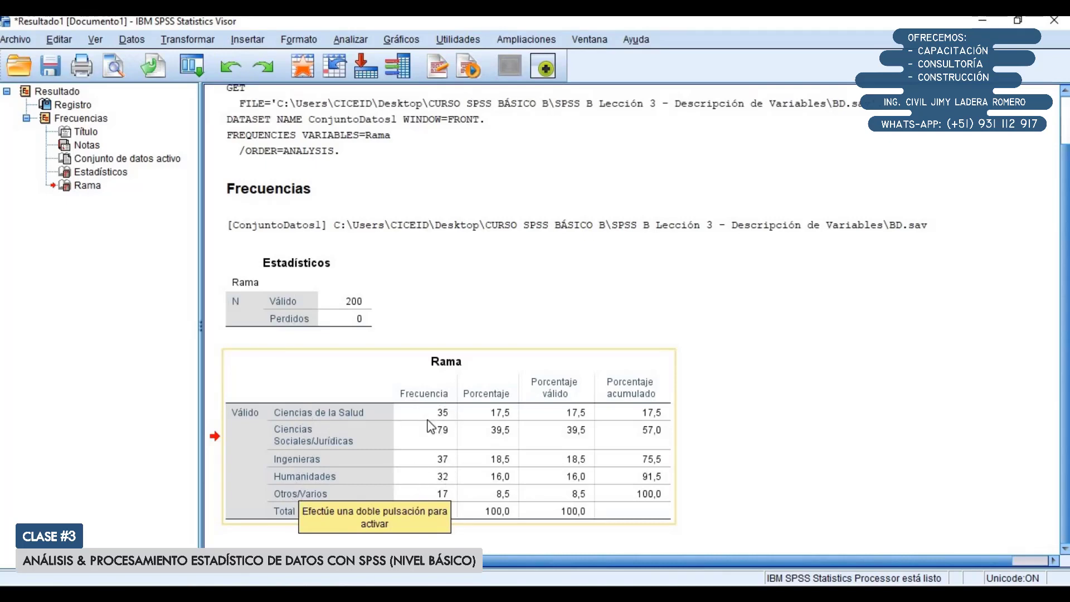
pyautogui.click(982, 21)
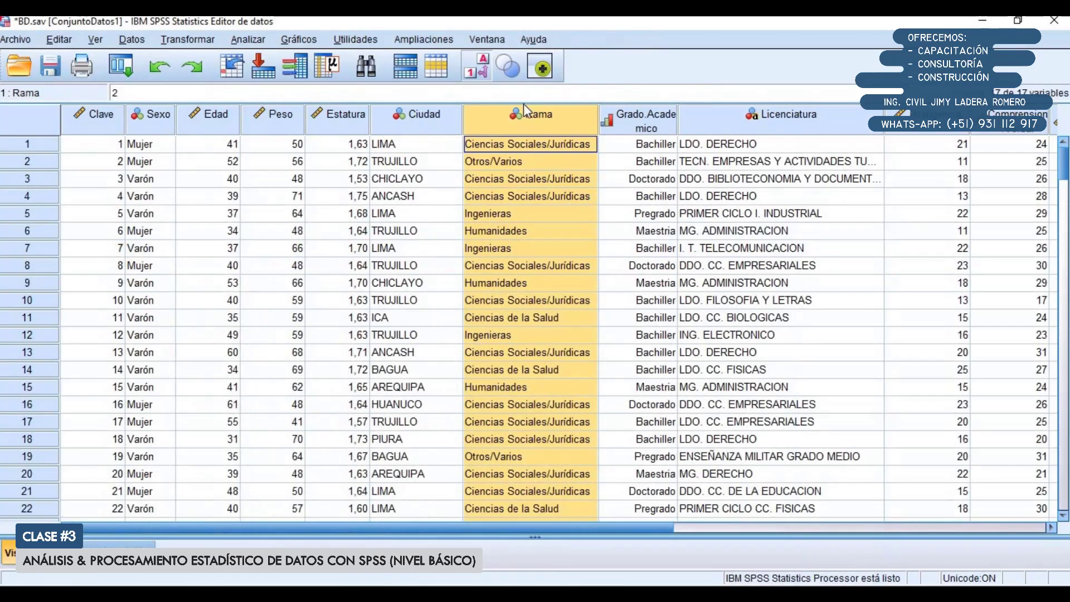
# Step: Run Frecuencias for Rama again with the table ordered by Recuentos descendentes
pyautogui.click(265, 42)
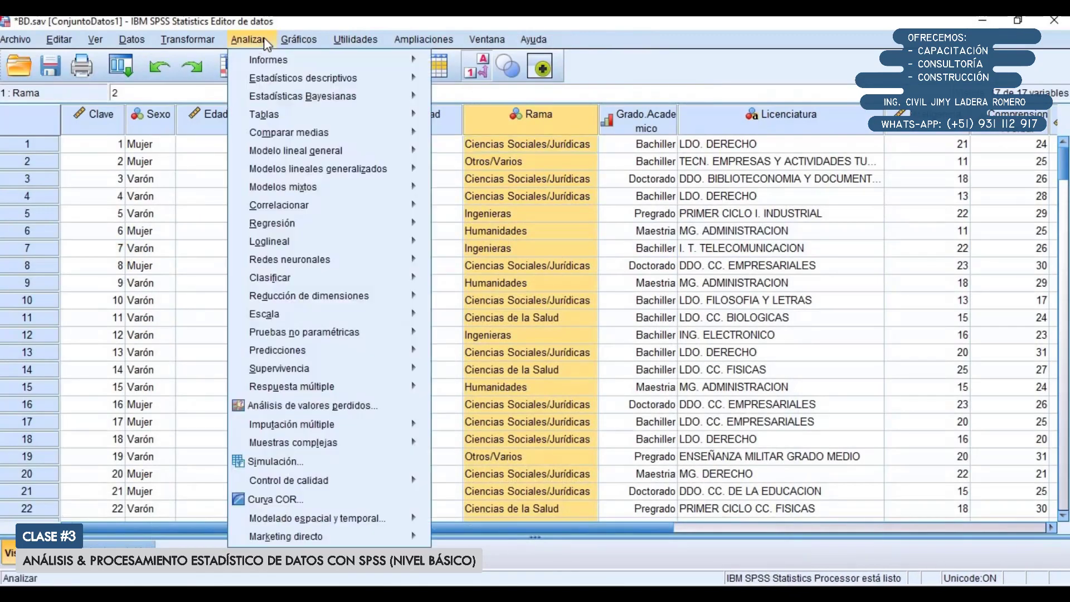
pyautogui.moveTo(277, 79)
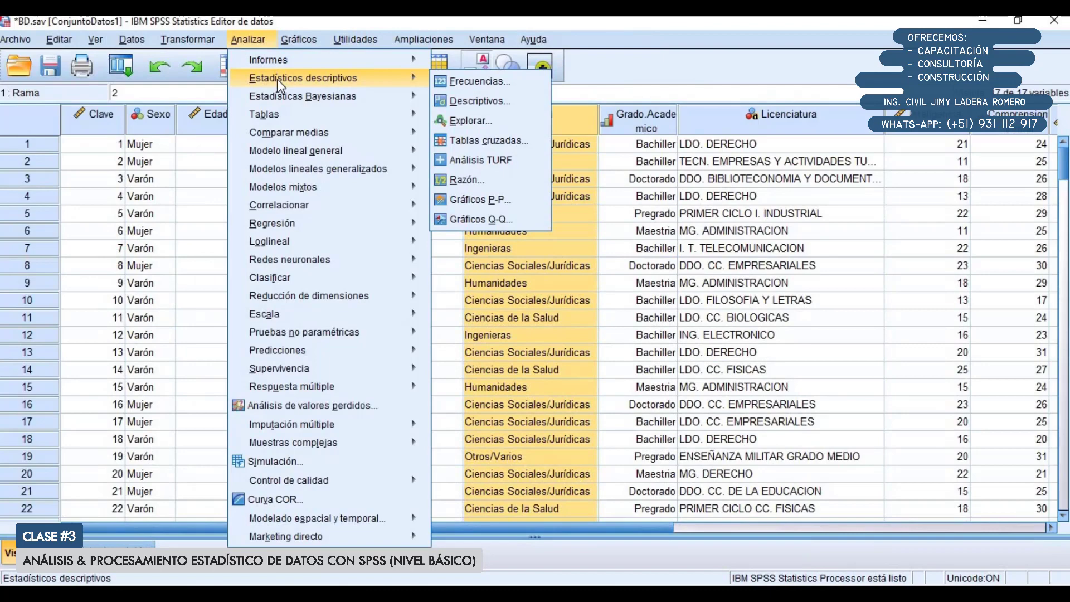
pyautogui.click(465, 84)
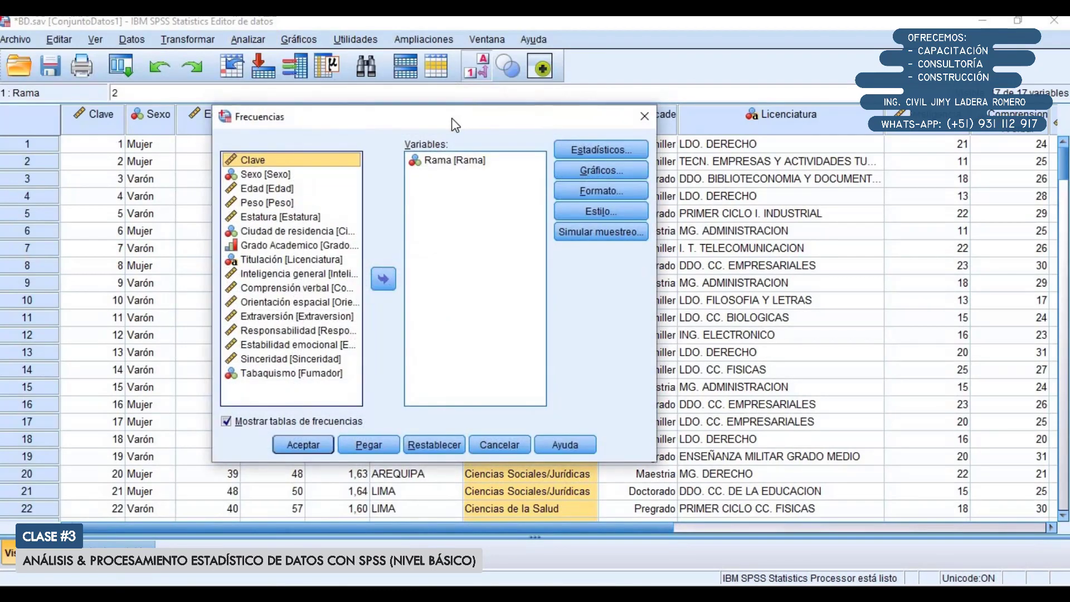
pyautogui.moveTo(452, 118); pyautogui.dragTo(445, 120)
pyautogui.click(603, 198)
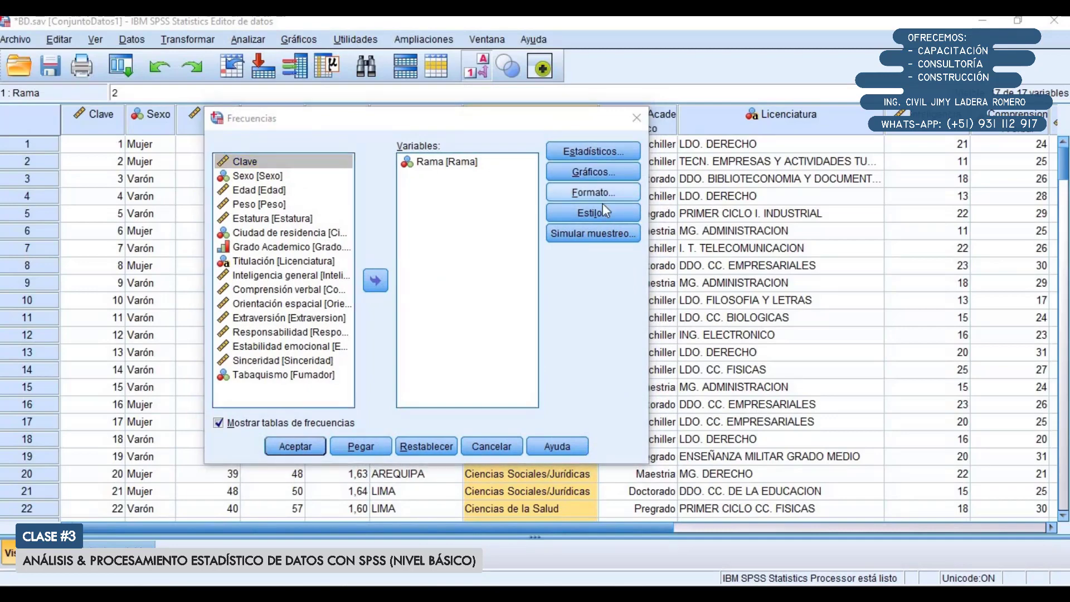
pyautogui.moveTo(637, 273); pyautogui.dragTo(572, 265)
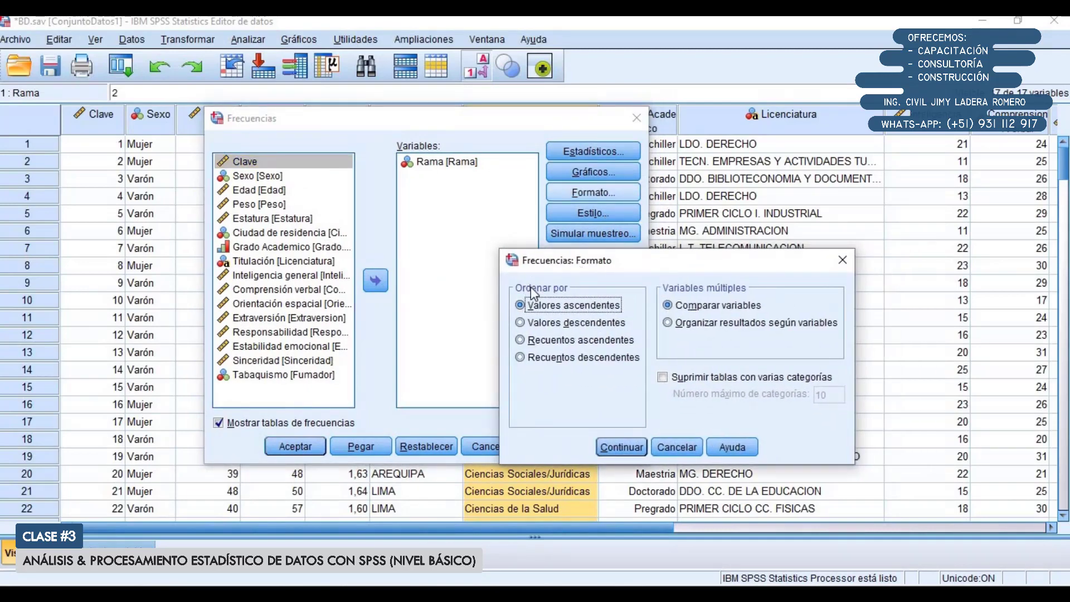
pyautogui.click(534, 357)
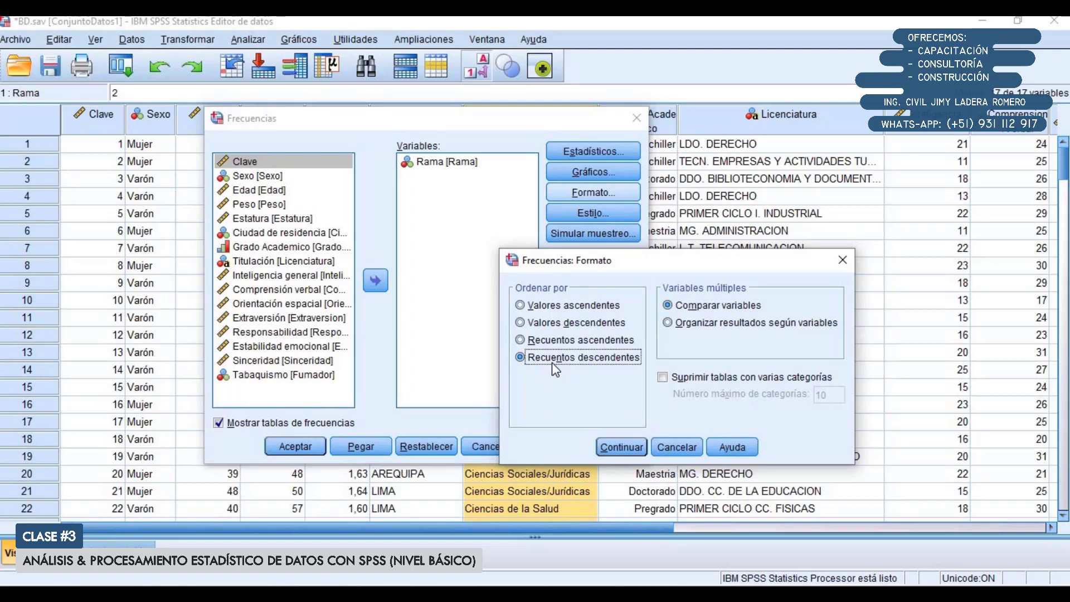
pyautogui.click(548, 306)
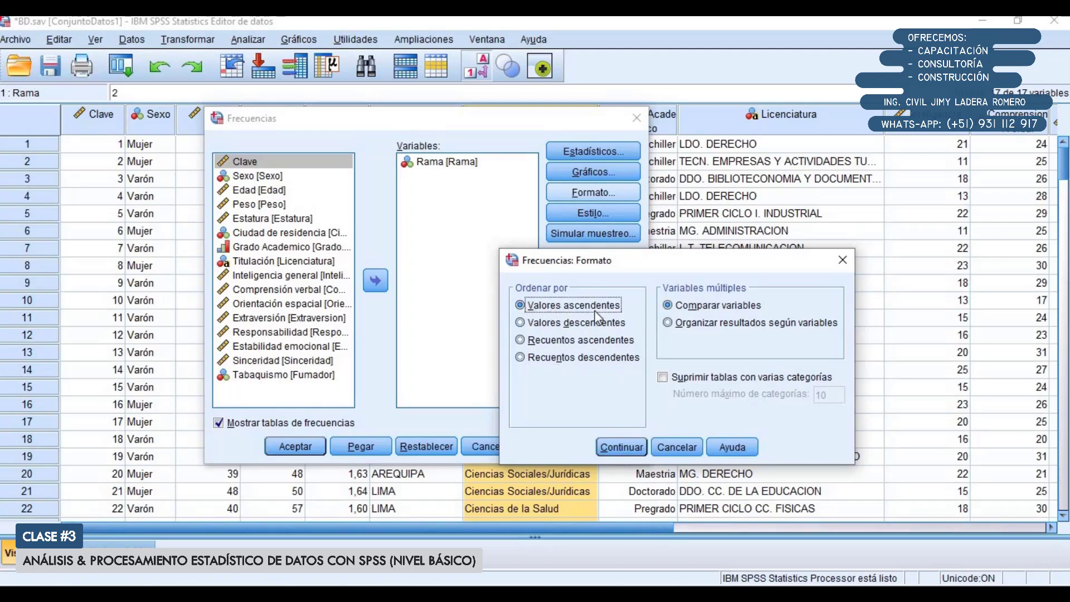
pyautogui.click(551, 355)
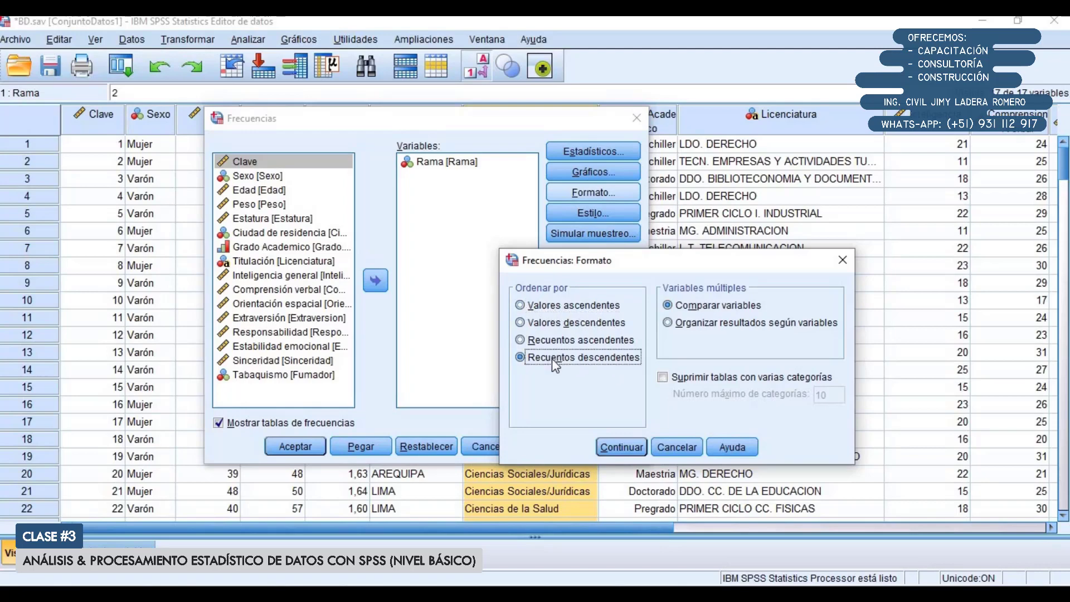
pyautogui.click(620, 447)
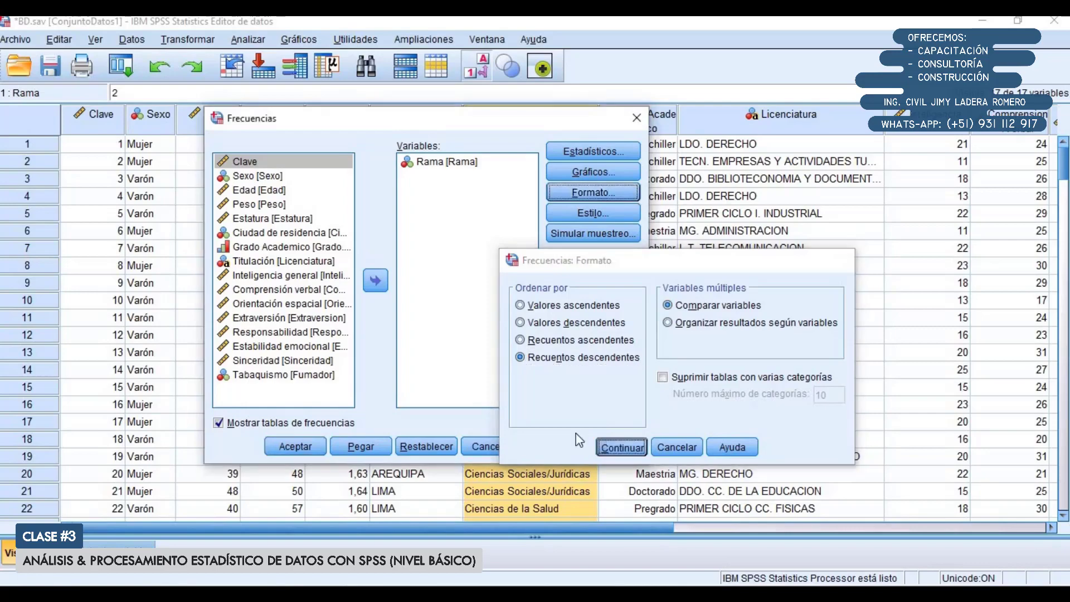
pyautogui.click(295, 447)
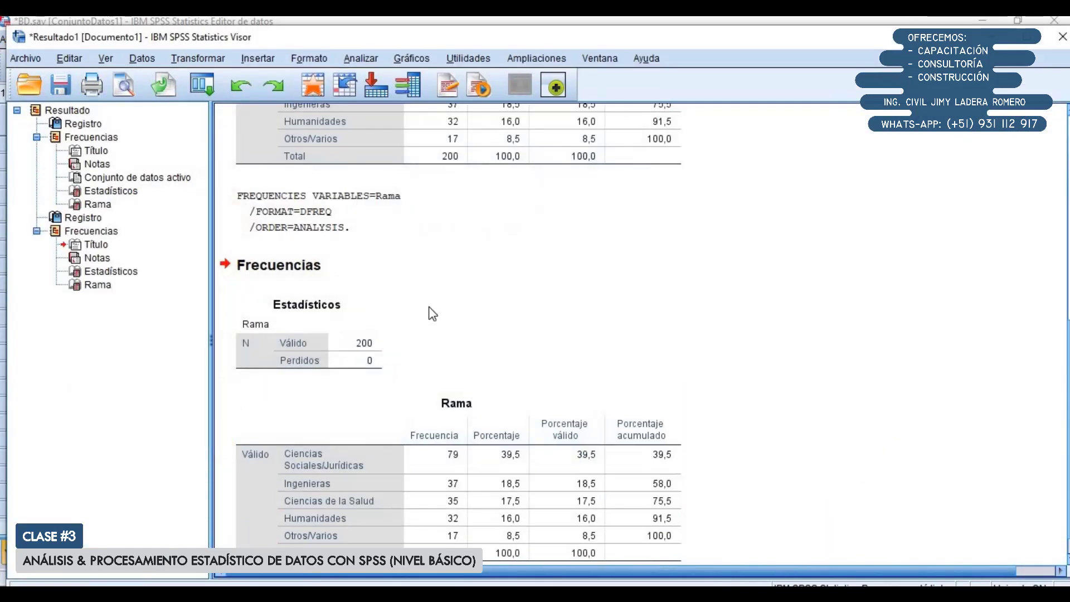
# Step: Compare the new Rama frequency table, sorted by descending counts, with the earlier one sorted by ascending values
pyautogui.scroll(-1, 356, 402)
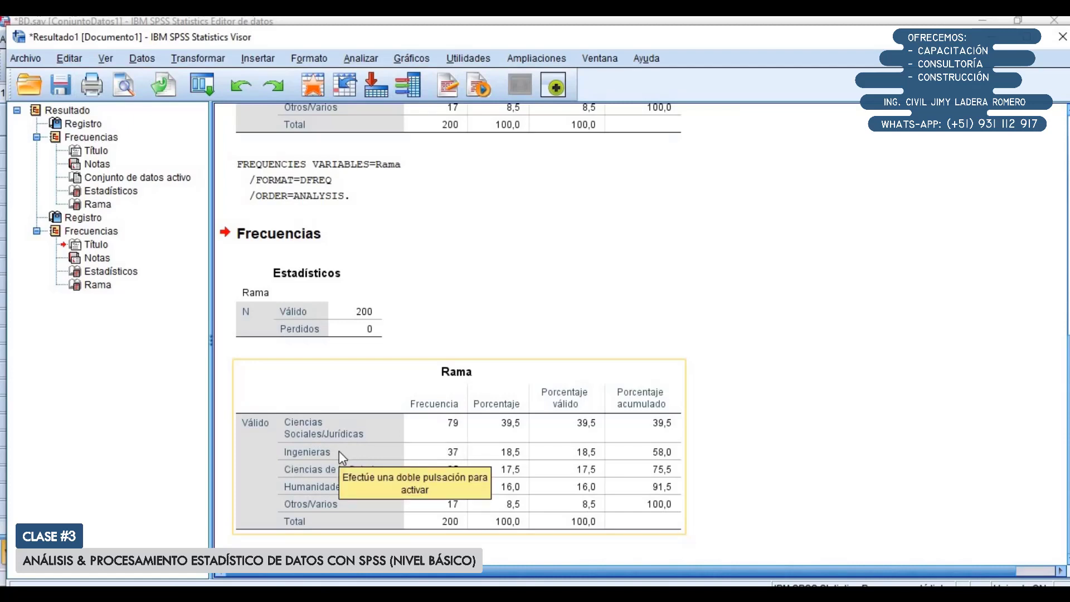
pyautogui.click(461, 470)
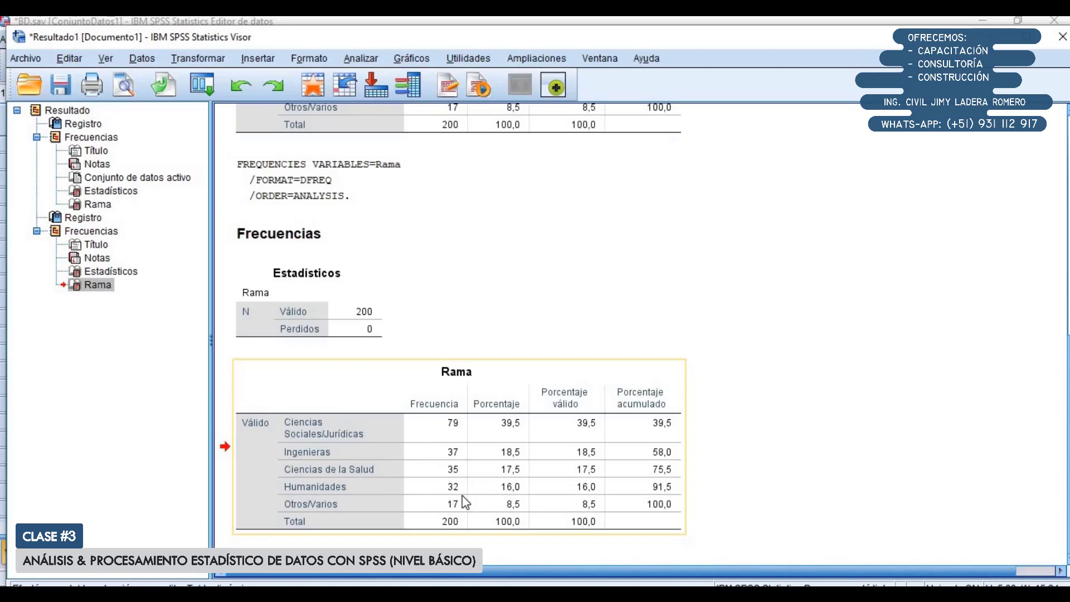
pyautogui.scroll(5, 480, 393)
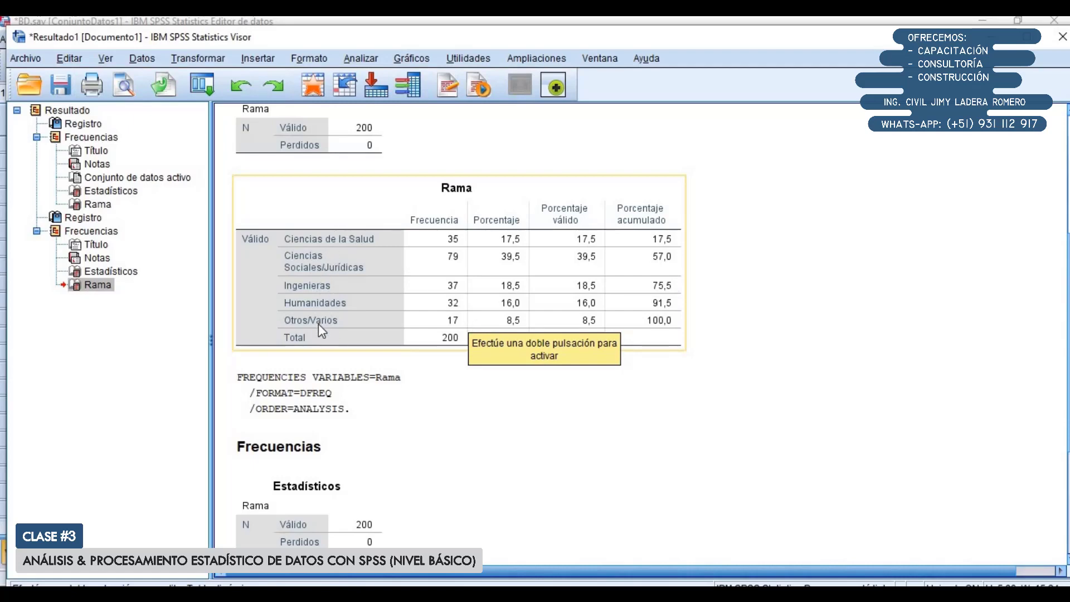
pyautogui.scroll(-5, 320, 326)
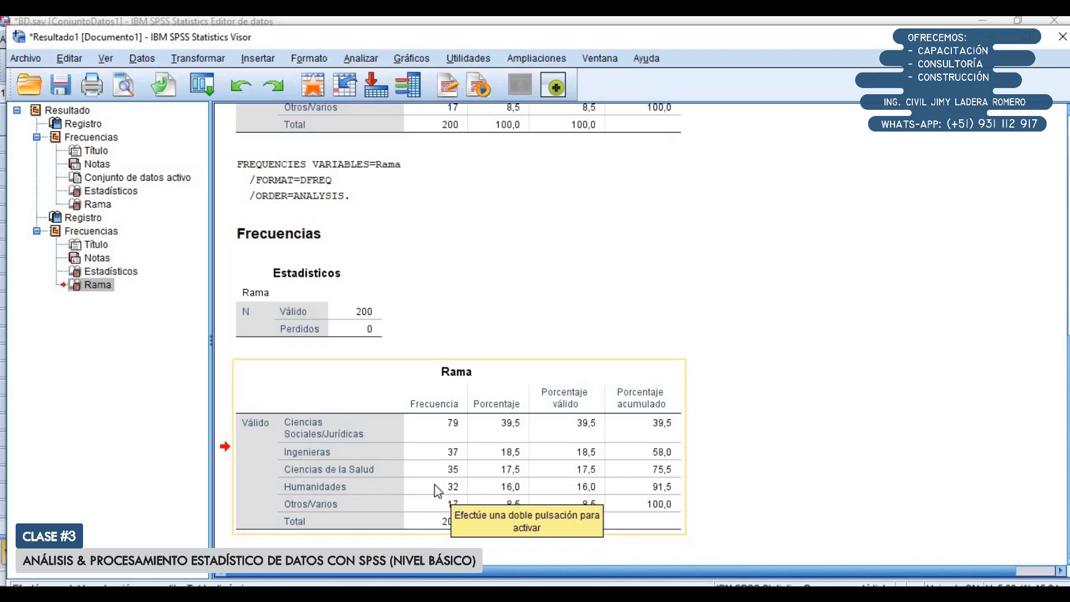
pyautogui.scroll(5, 524, 285)
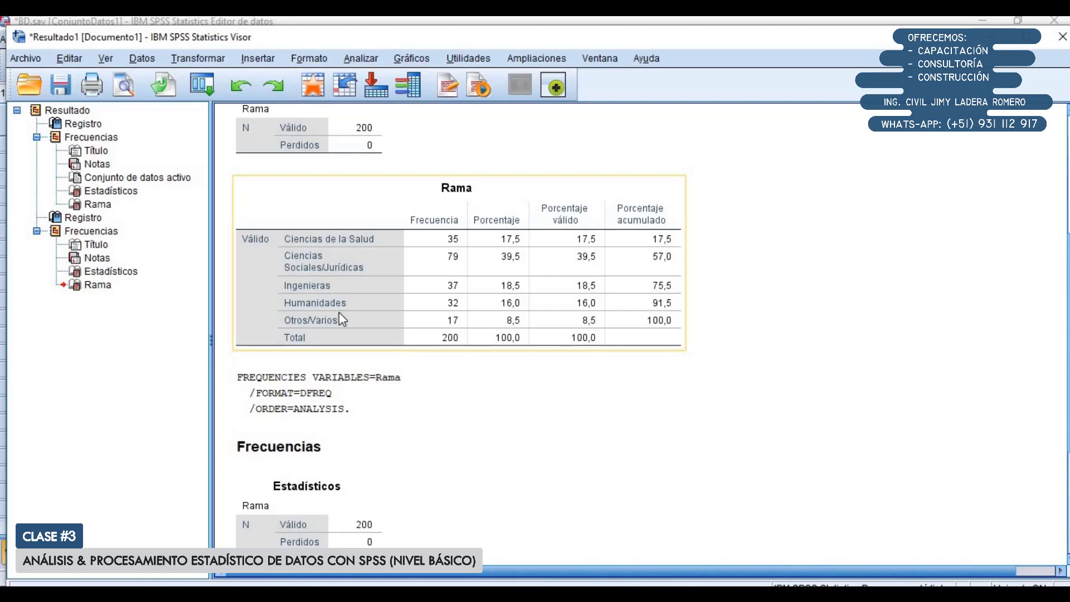
pyautogui.scroll(-5, 342, 334)
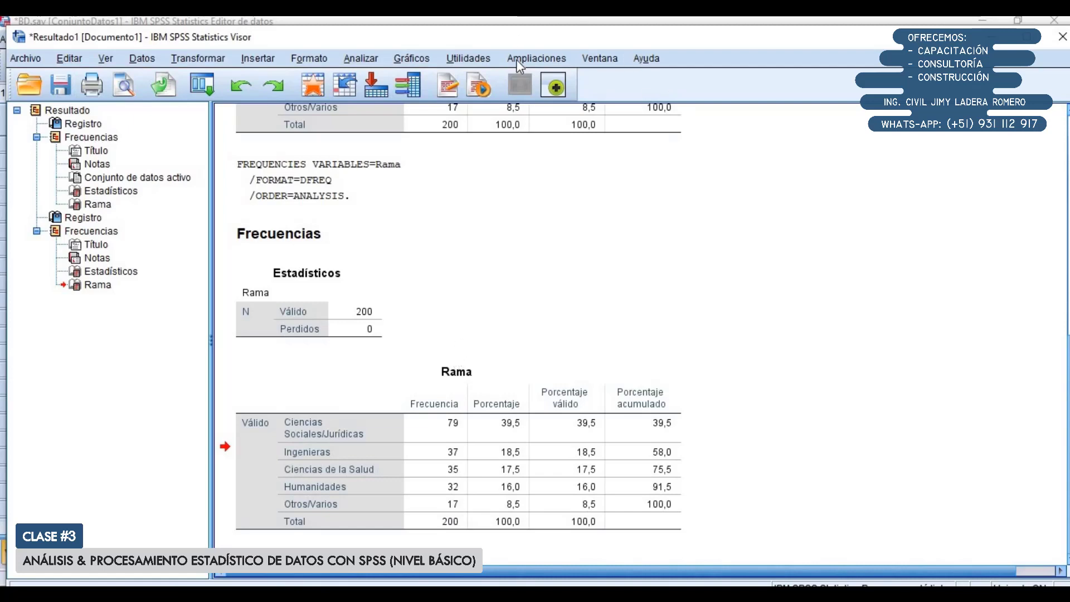
# Step: Reopen the Frecuencias analysis for Rama from the data editor and check the table order in its format options
pyautogui.click(483, 24)
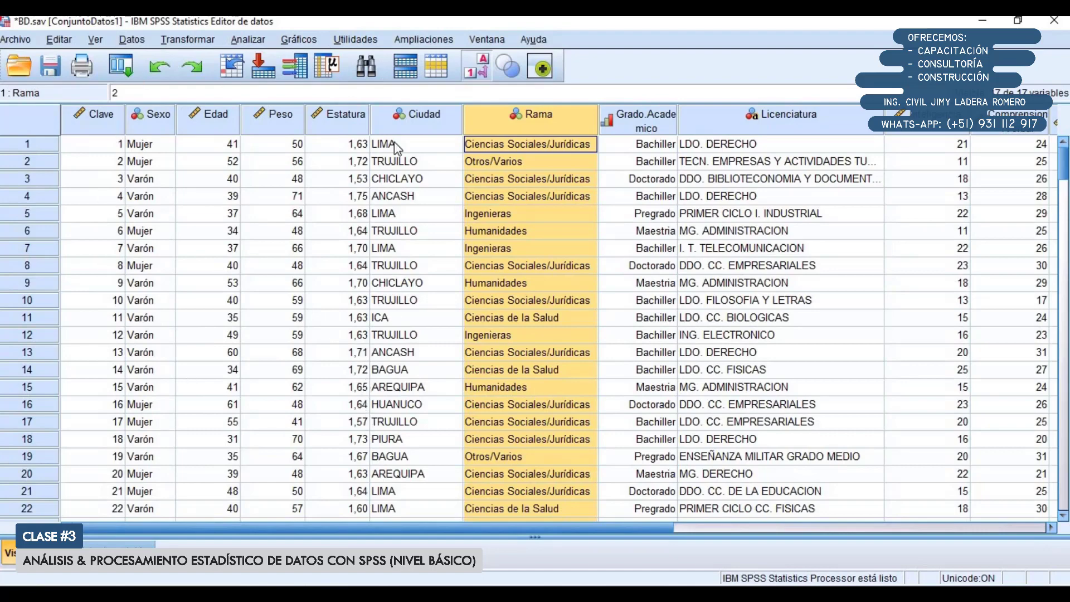
pyautogui.click(253, 40)
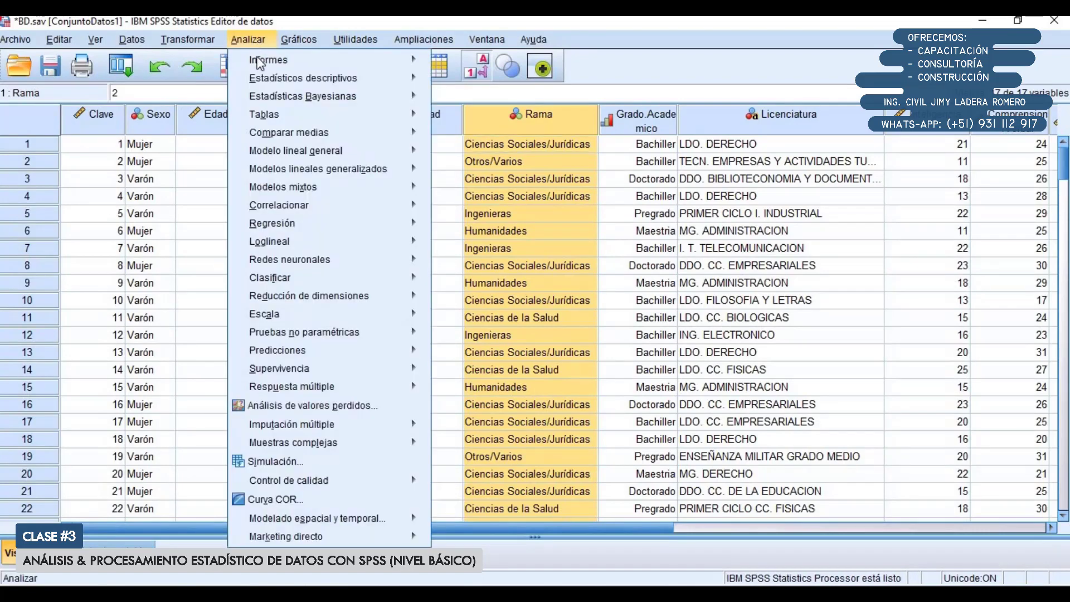
pyautogui.moveTo(264, 82)
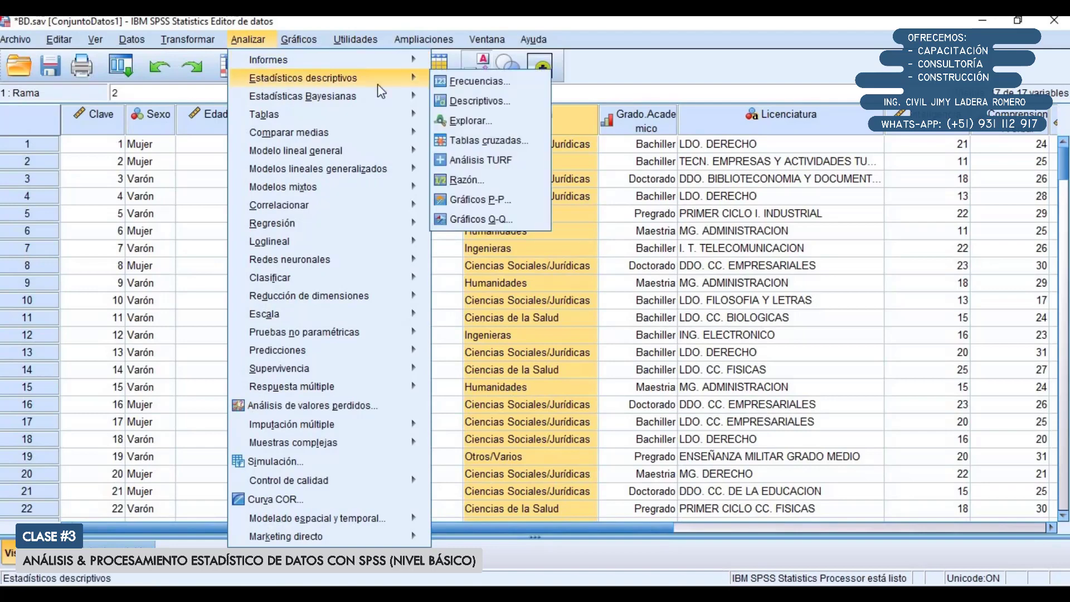
pyautogui.click(476, 82)
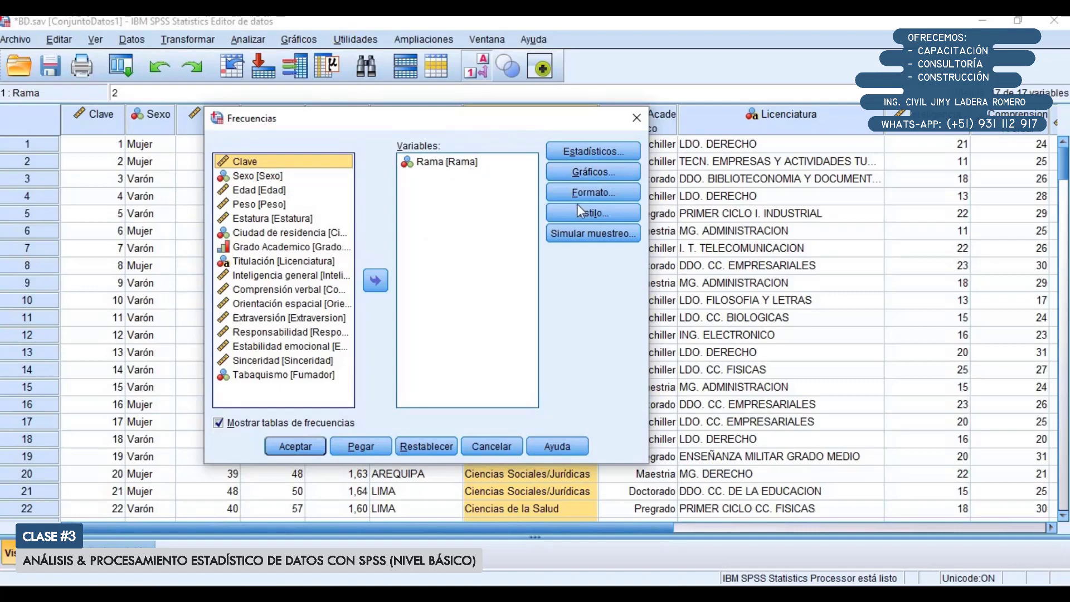
pyautogui.click(604, 195)
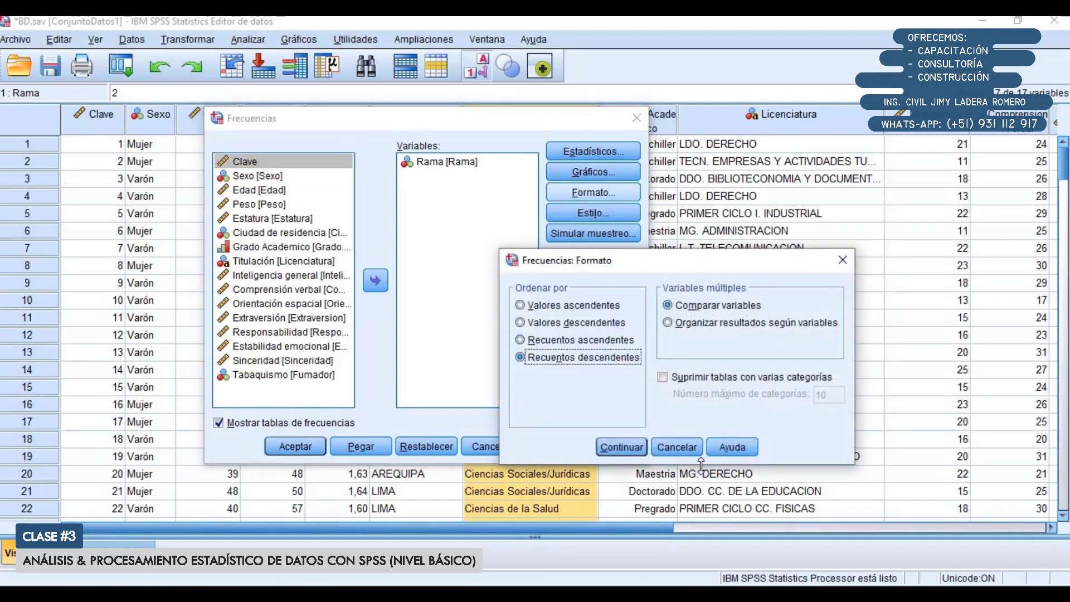
pyautogui.click(675, 442)
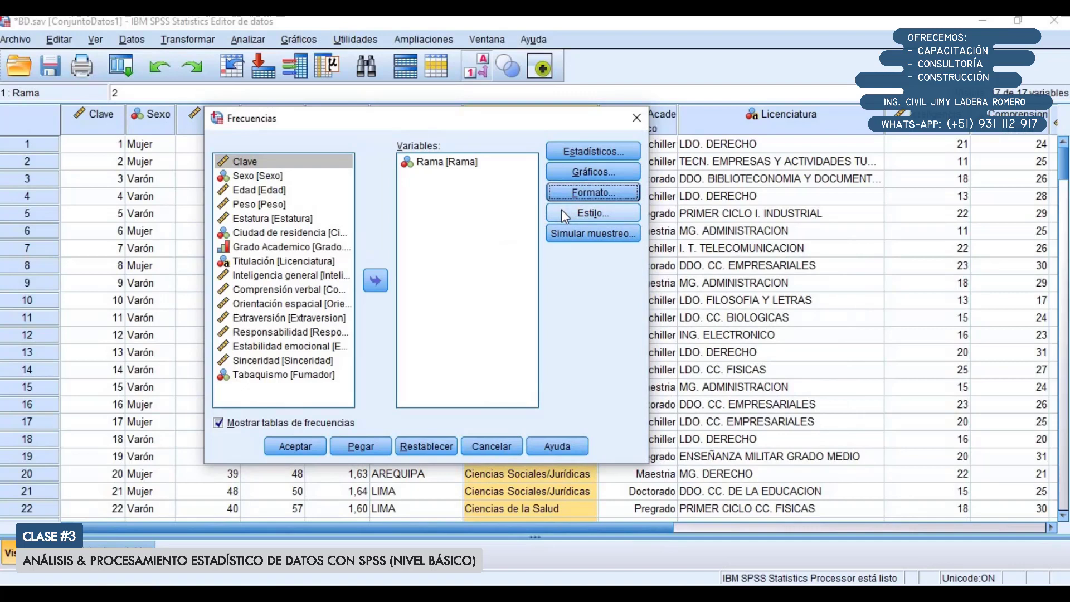
# Step: Run Frecuencias for Rama with Gráficos circulares based on Frecuencias, and maximize the output viewer
pyautogui.click(594, 173)
pyautogui.moveTo(553, 233); pyautogui.dragTo(602, 269)
pyautogui.click(560, 327)
pyautogui.click(549, 346)
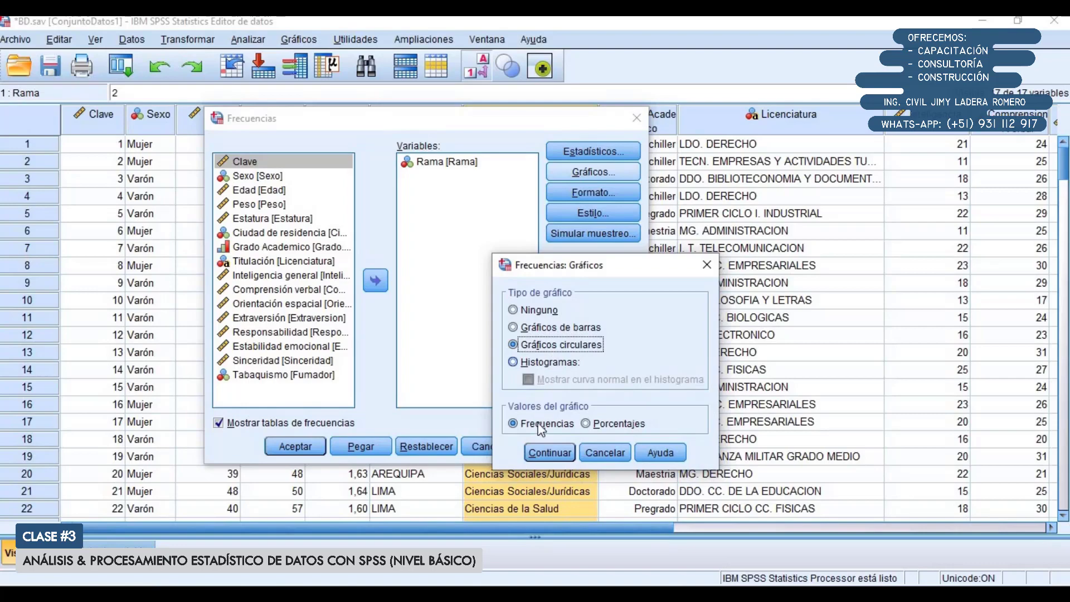
pyautogui.click(544, 456)
pyautogui.click(300, 446)
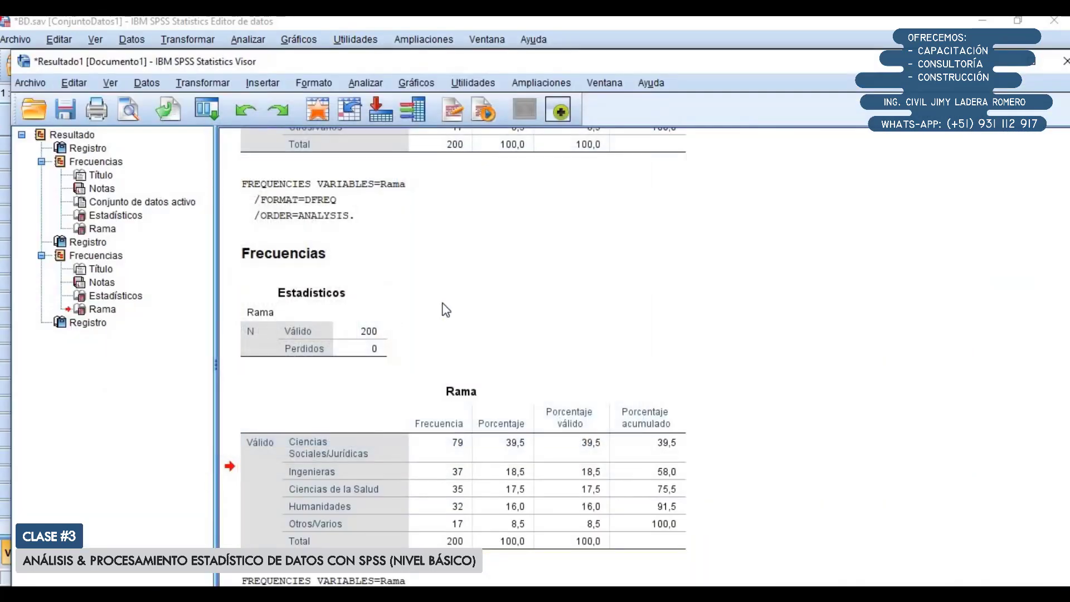
pyautogui.doubleClick(472, 70)
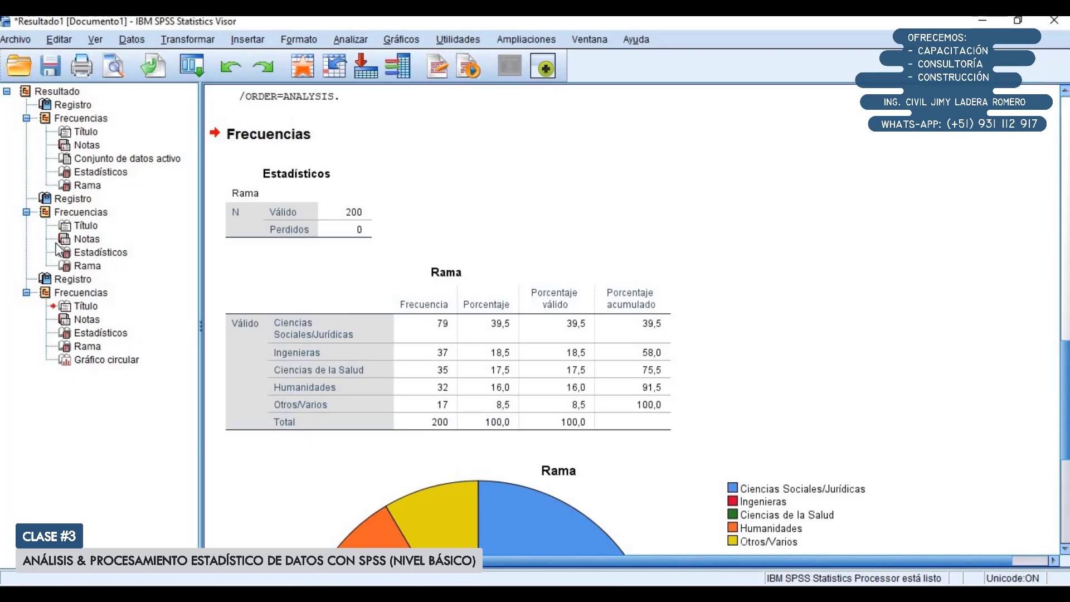
# Step: Review the three Frecuencias results for Rama in the output, ending at the pie chart
pyautogui.click(55, 212)
pyautogui.click(56, 118)
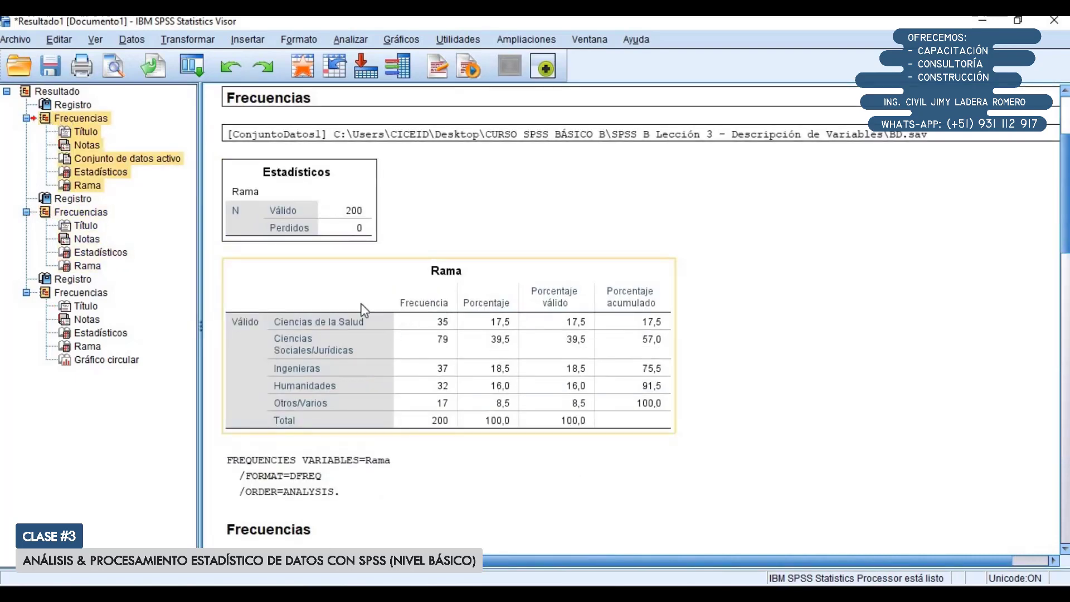
pyautogui.click(54, 212)
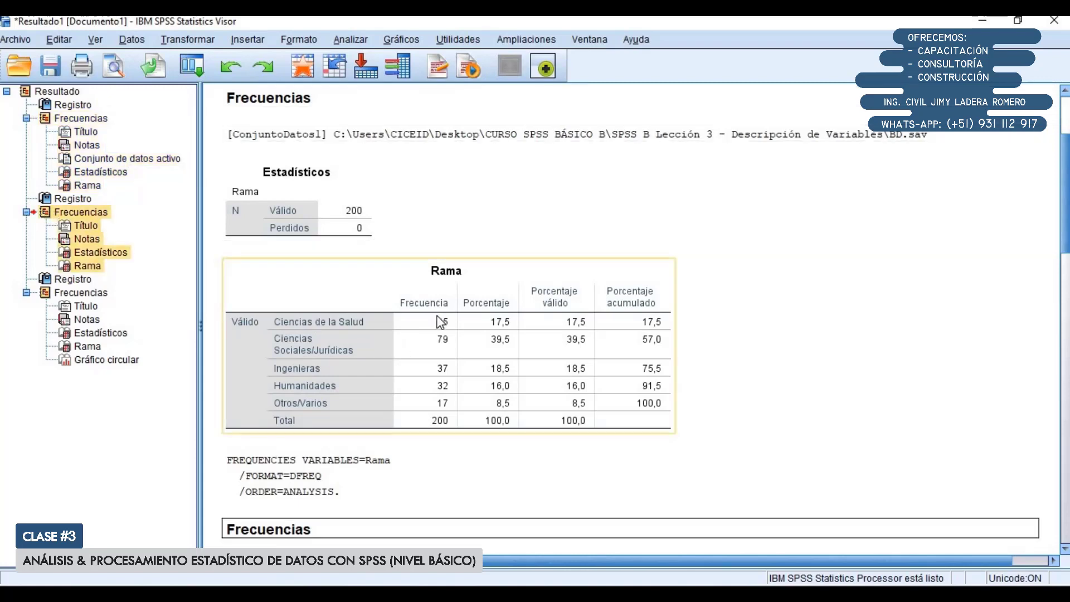
pyautogui.scroll(-5, 435, 351)
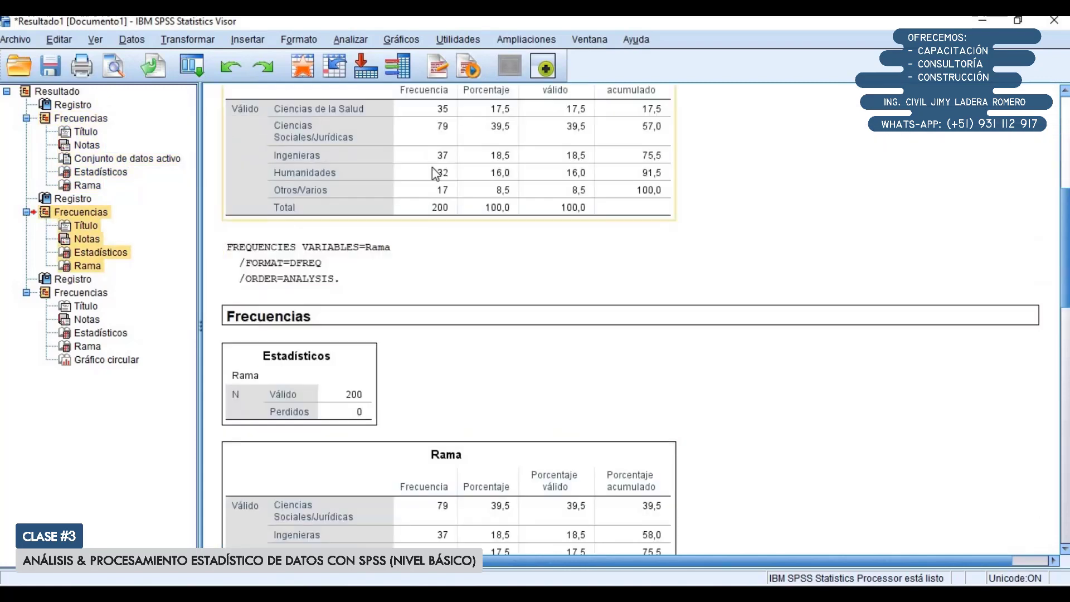
pyautogui.scroll(-3, 462, 365)
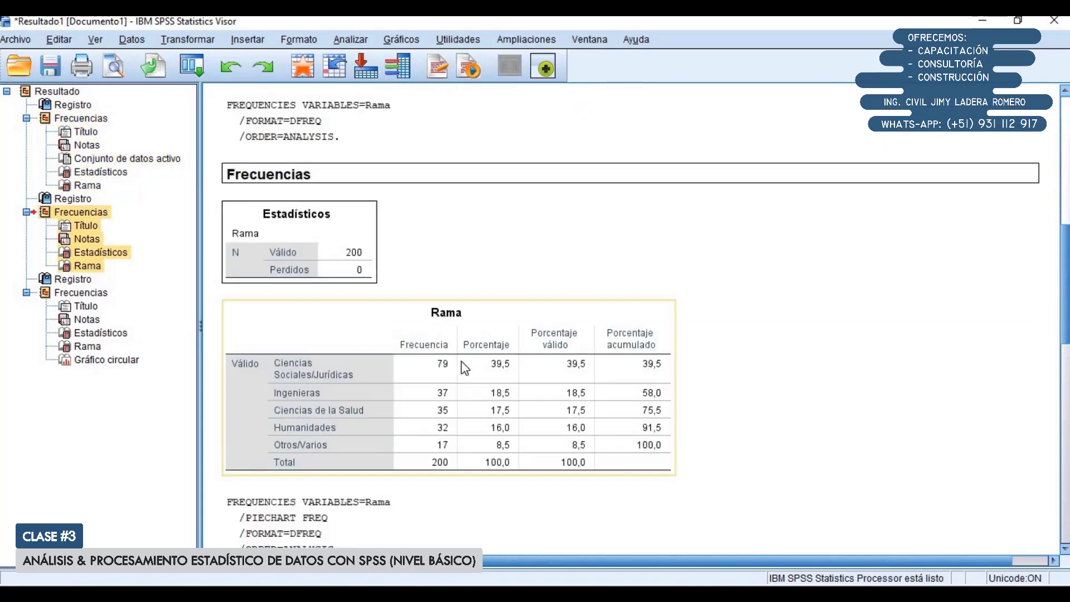
pyautogui.click(49, 293)
pyautogui.scroll(-5, 443, 351)
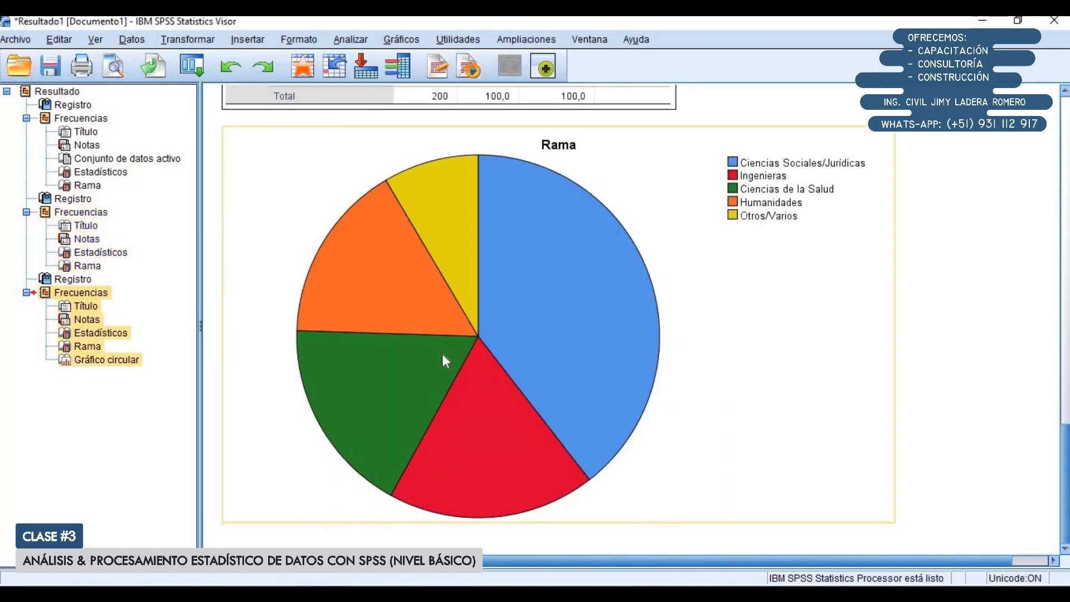
# Step: Compare the slices of the Rama pie chart with the category counts in the frequency table above it
pyautogui.scroll(5, 445, 361)
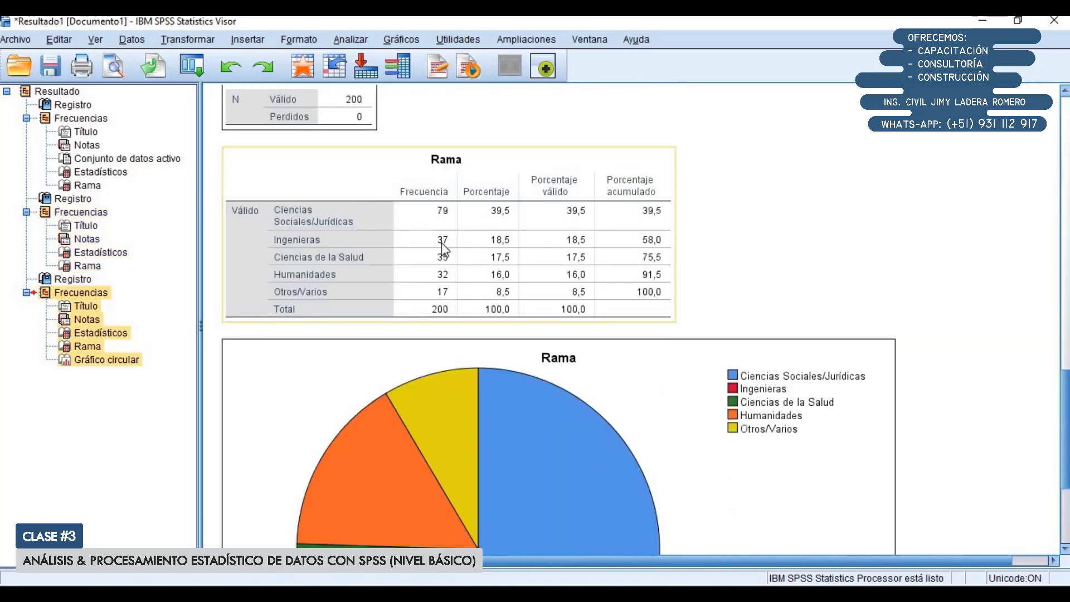
pyautogui.scroll(-5, 417, 245)
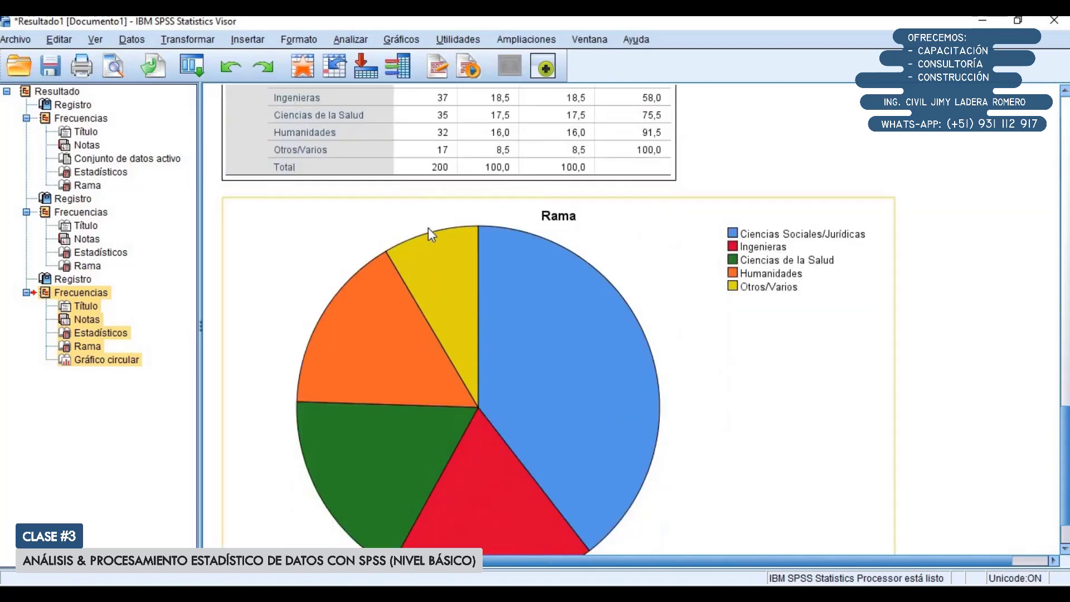
pyautogui.click(406, 176)
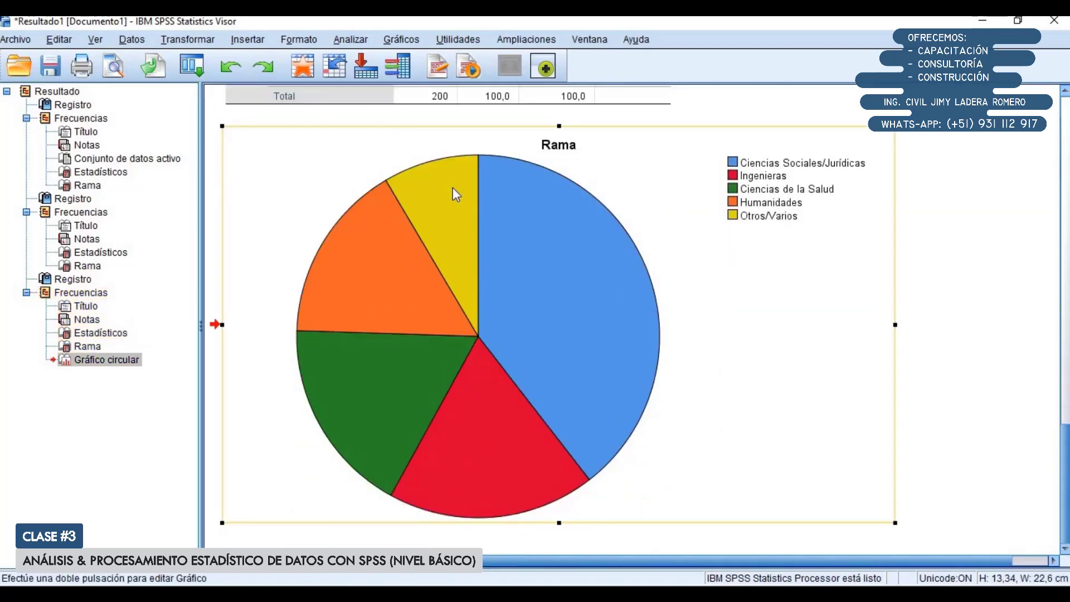
pyautogui.scroll(5, 349, 263)
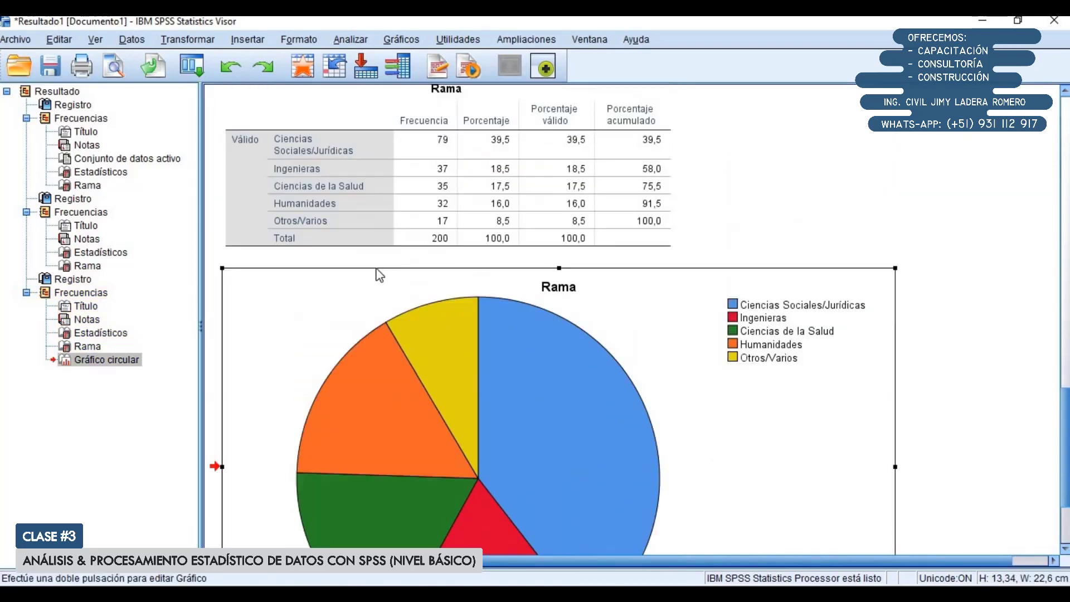
pyautogui.scroll(-5, 375, 281)
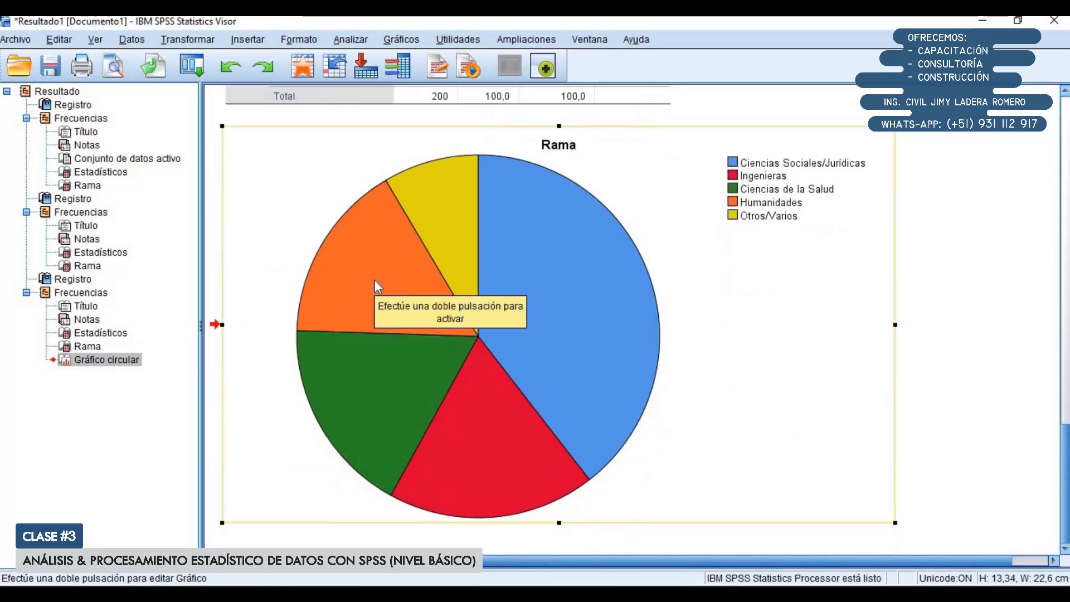
pyautogui.scroll(5, 386, 279)
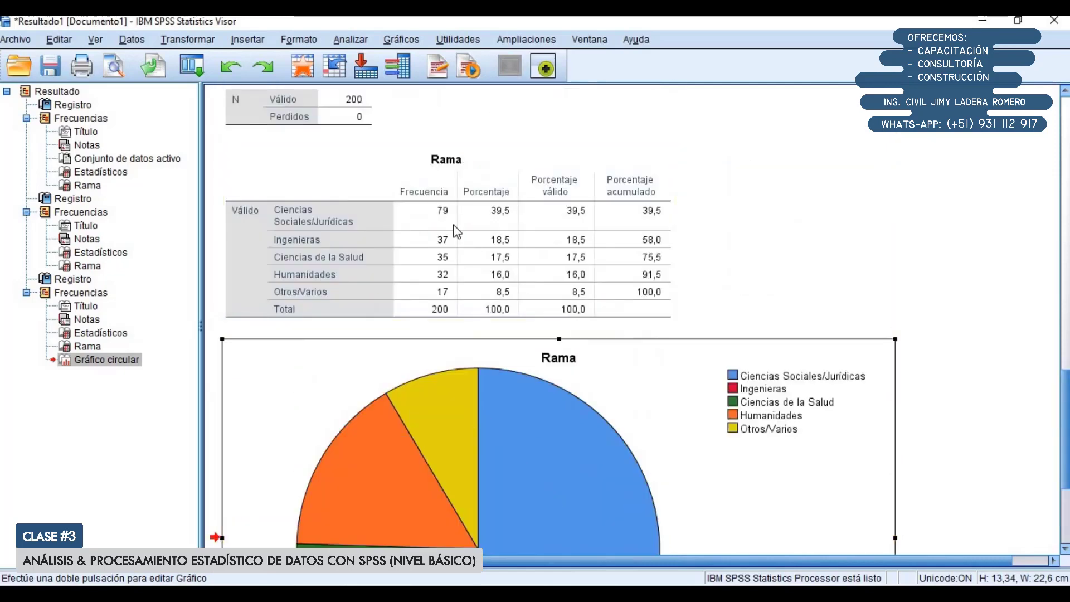
pyautogui.scroll(-3, 450, 268)
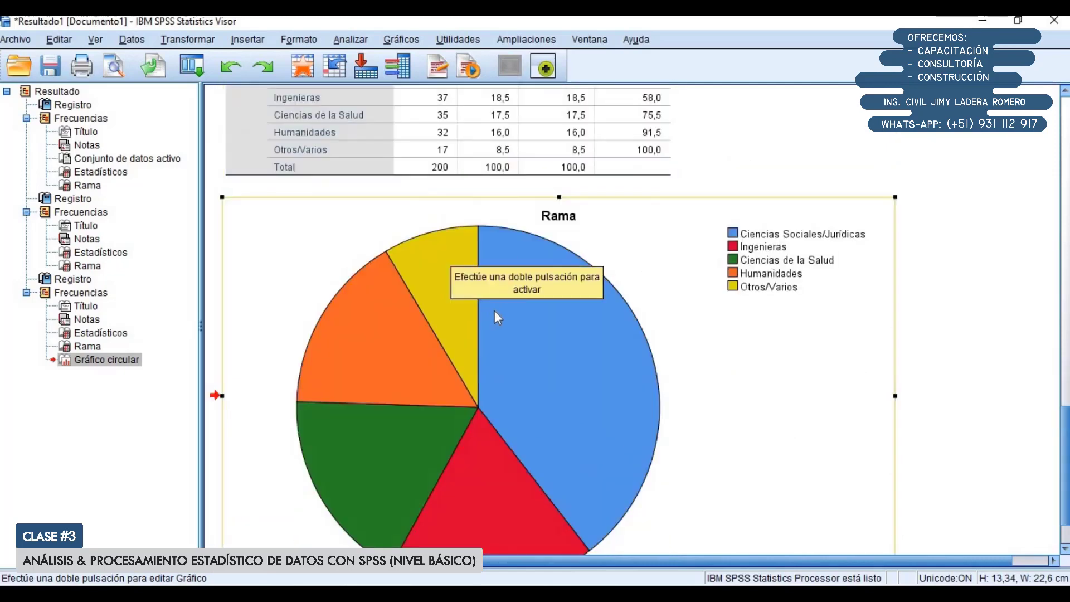
pyautogui.scroll(-2, 494, 310)
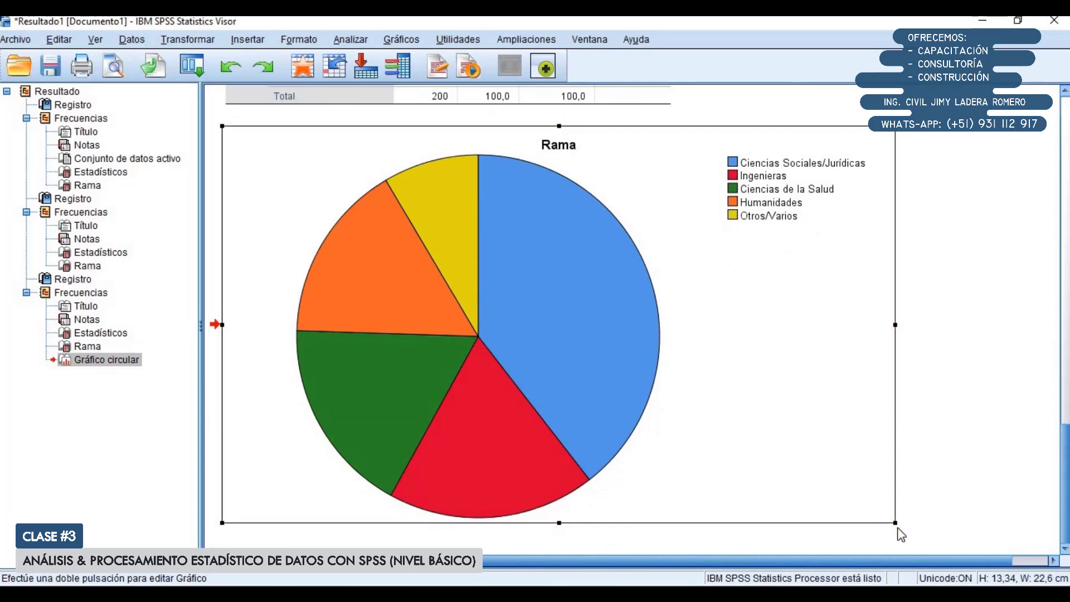
# Step: Shrink the Rama pie chart to about 17.1 cm wide by 9.7 cm high and open it in the chart editor
pyautogui.moveTo(895, 524); pyautogui.dragTo(742, 418)
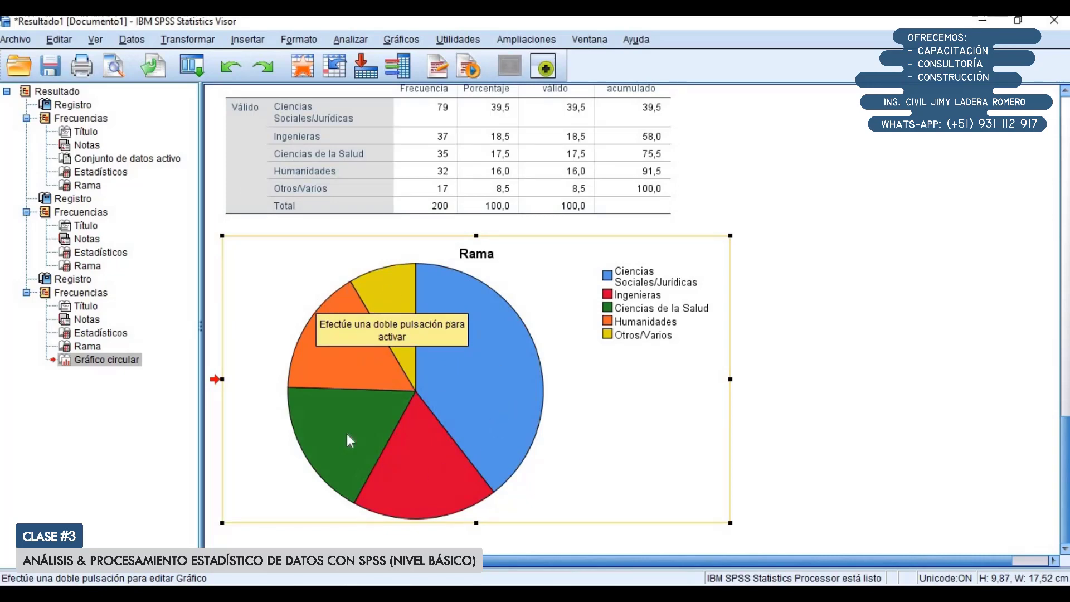
pyautogui.doubleClick(332, 369)
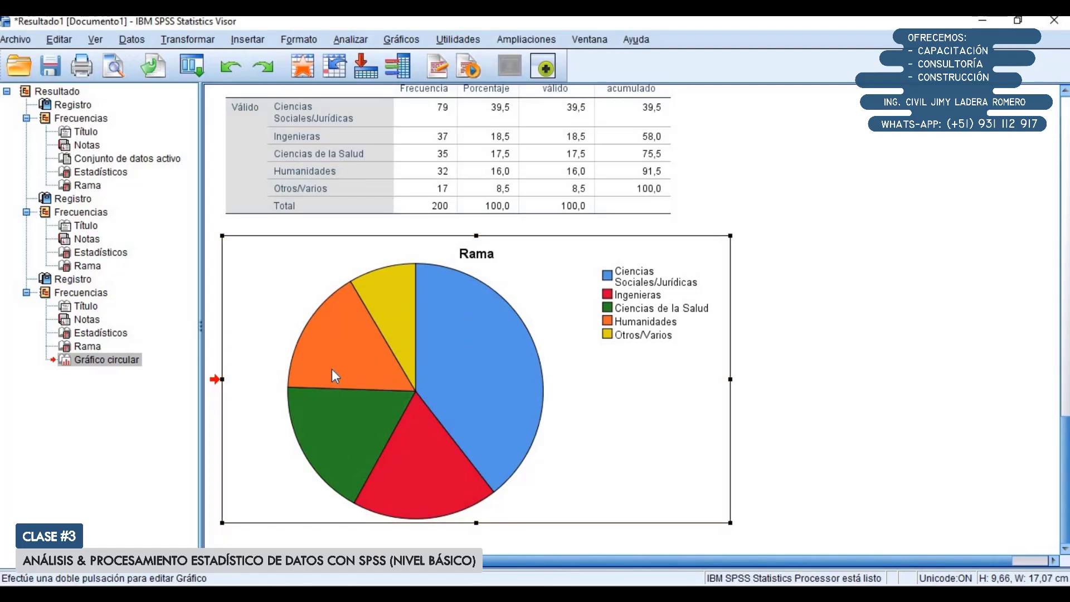
pyautogui.moveTo(324, 115)
pyautogui.mouseDown()
pyautogui.moveTo(582, 108)
pyautogui.moveTo(550, 91)
pyautogui.mouseUp()
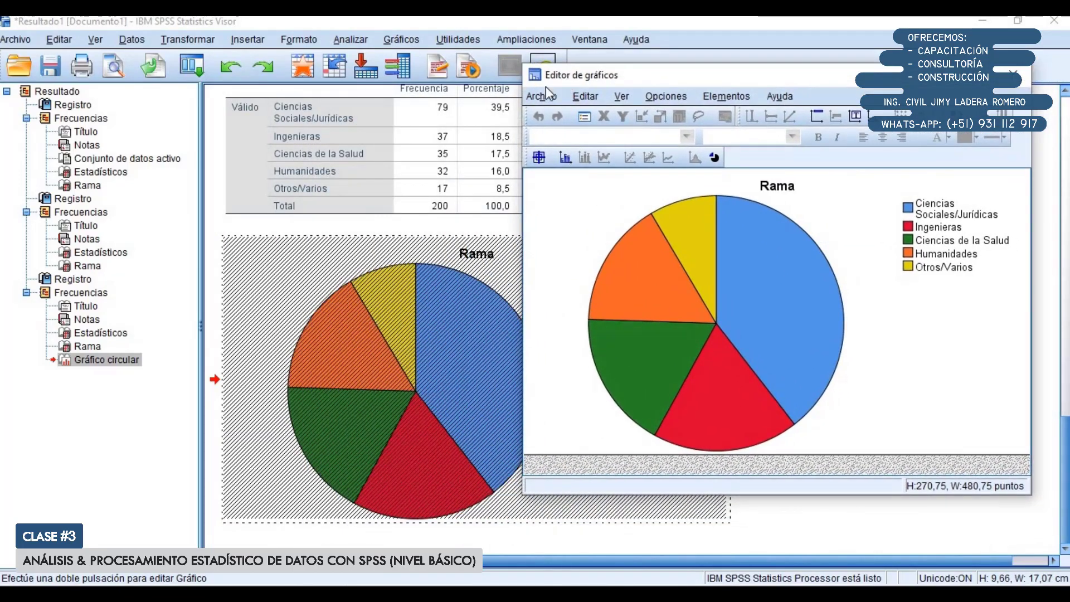
pyautogui.moveTo(632, 75); pyautogui.dragTo(671, 58)
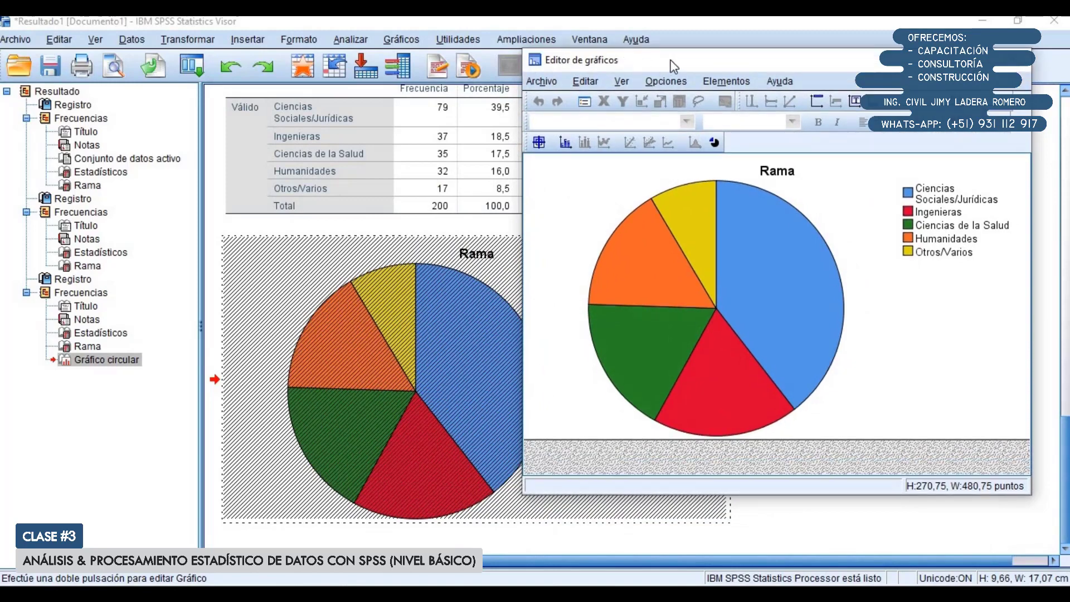
pyautogui.moveTo(692, 51); pyautogui.dragTo(672, 63)
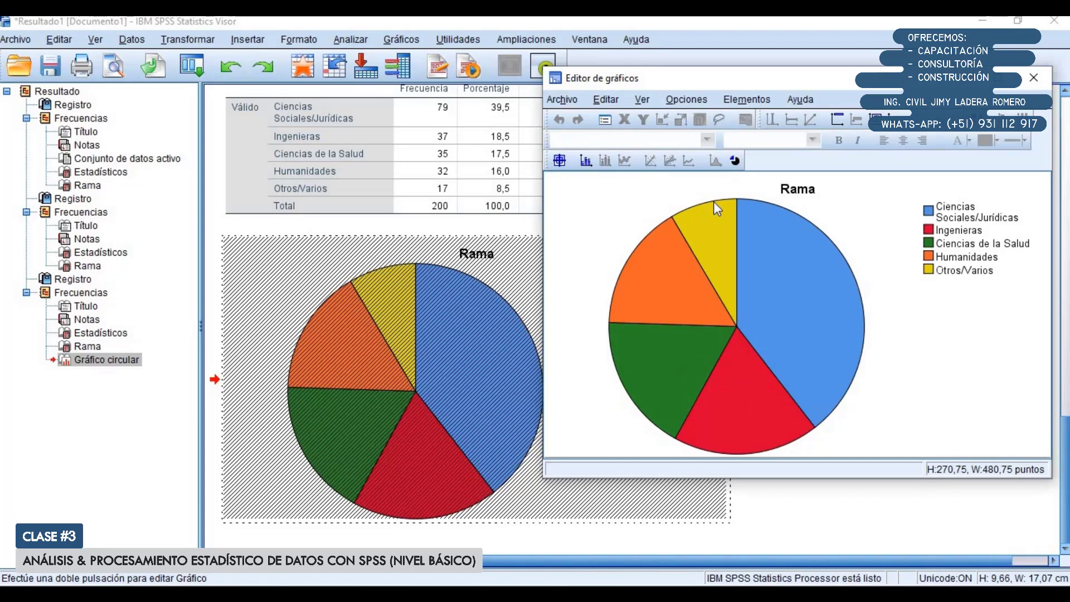
# Step: Show data labels on the pie chart slices, and arrange the chart editor and properties windows side by side
pyautogui.click(741, 100)
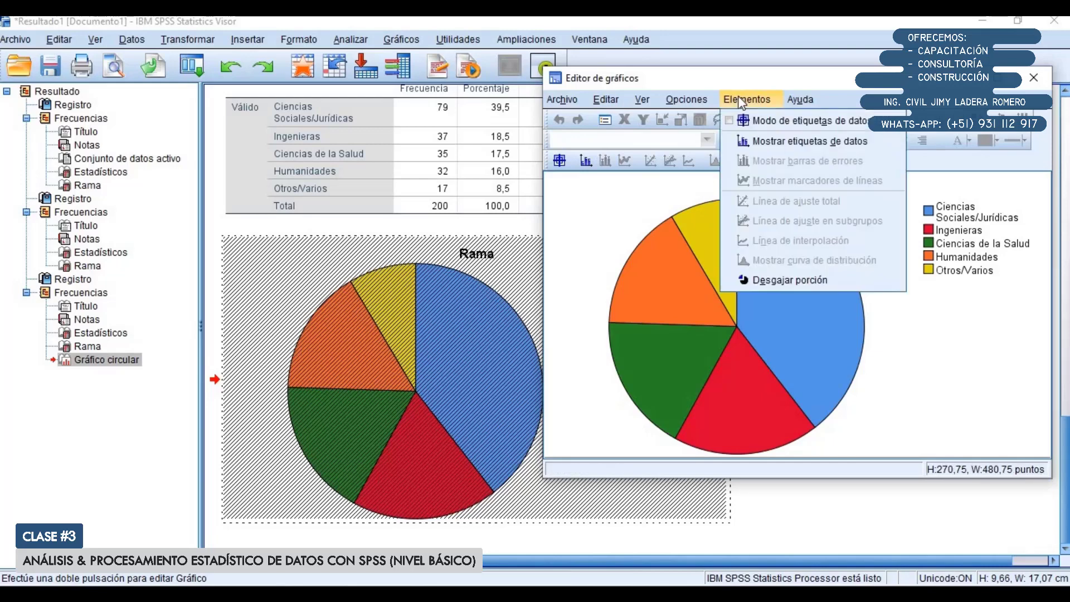
pyautogui.click(767, 139)
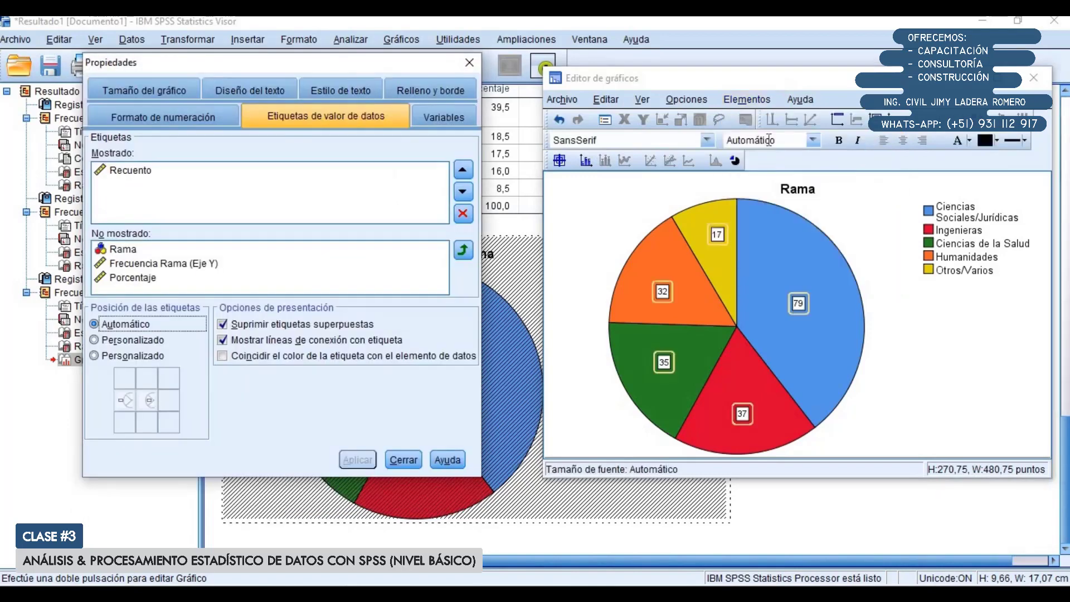
pyautogui.moveTo(757, 82); pyautogui.dragTo(745, 50)
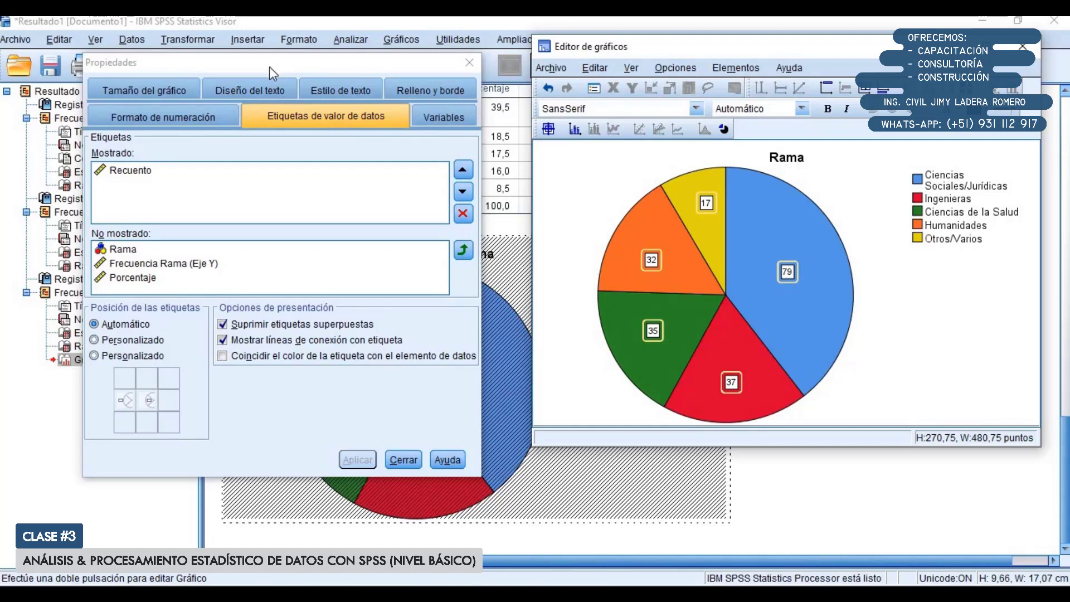
pyautogui.moveTo(269, 66); pyautogui.dragTo(270, 72)
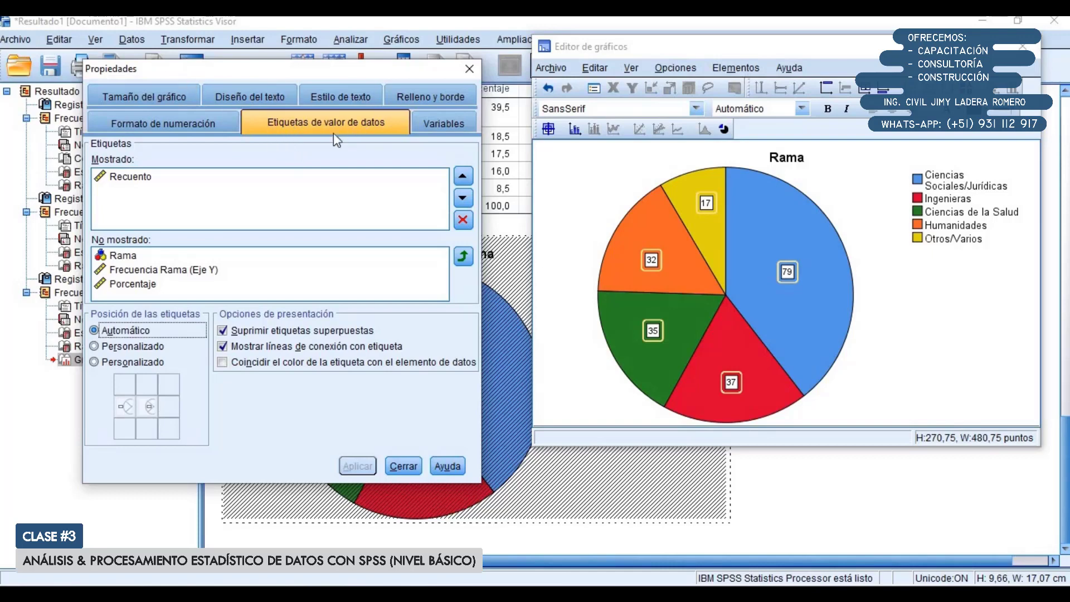
# Step: Exclude Recuento from the displayed labels in the pie chart's data value label properties
pyautogui.click(130, 285)
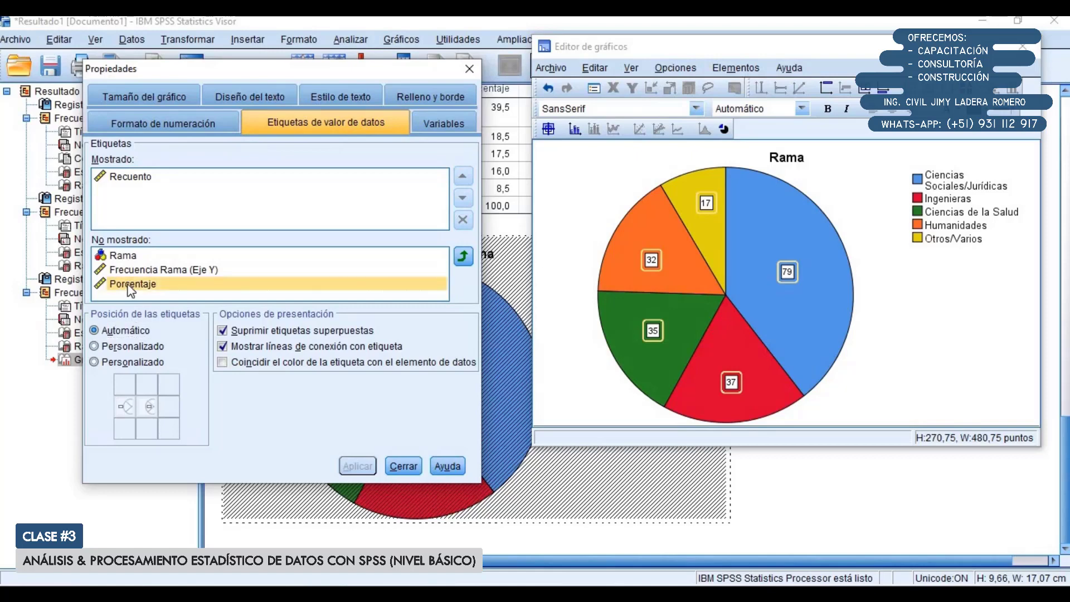
pyautogui.click(139, 179)
pyautogui.click(140, 179)
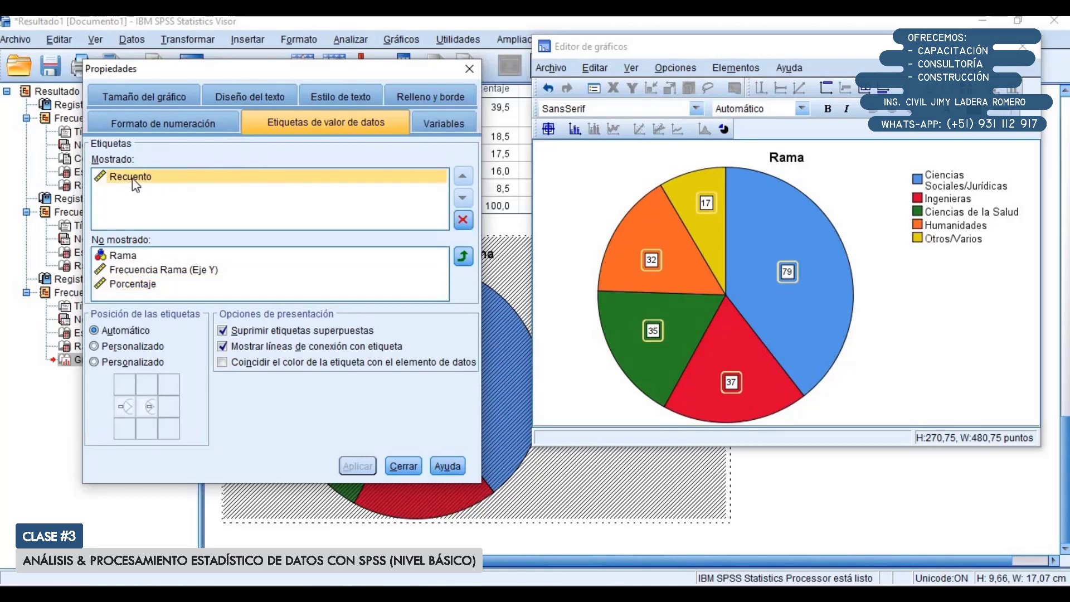
pyautogui.click(463, 221)
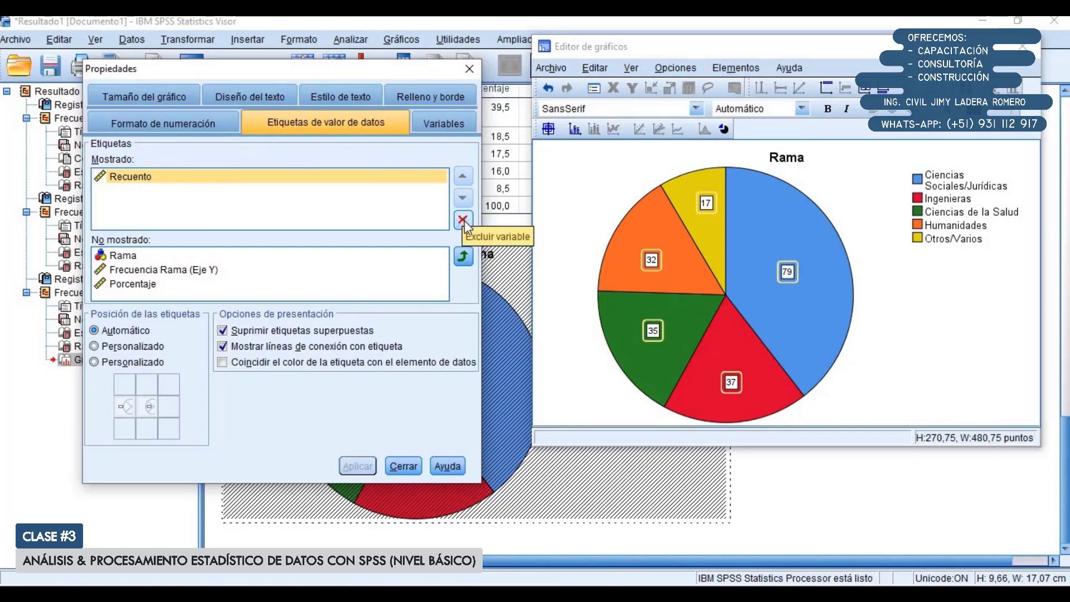
pyautogui.click(464, 220)
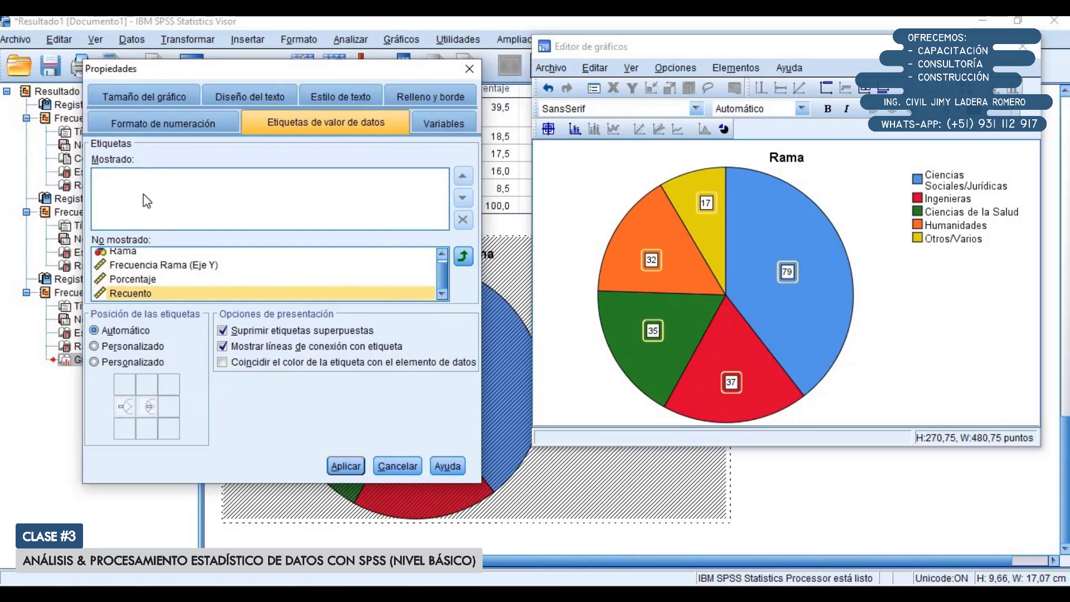
# Step: Display Porcentaje as the data label on the Rama pie slices, apply it, and close the chart editor
pyautogui.click(140, 279)
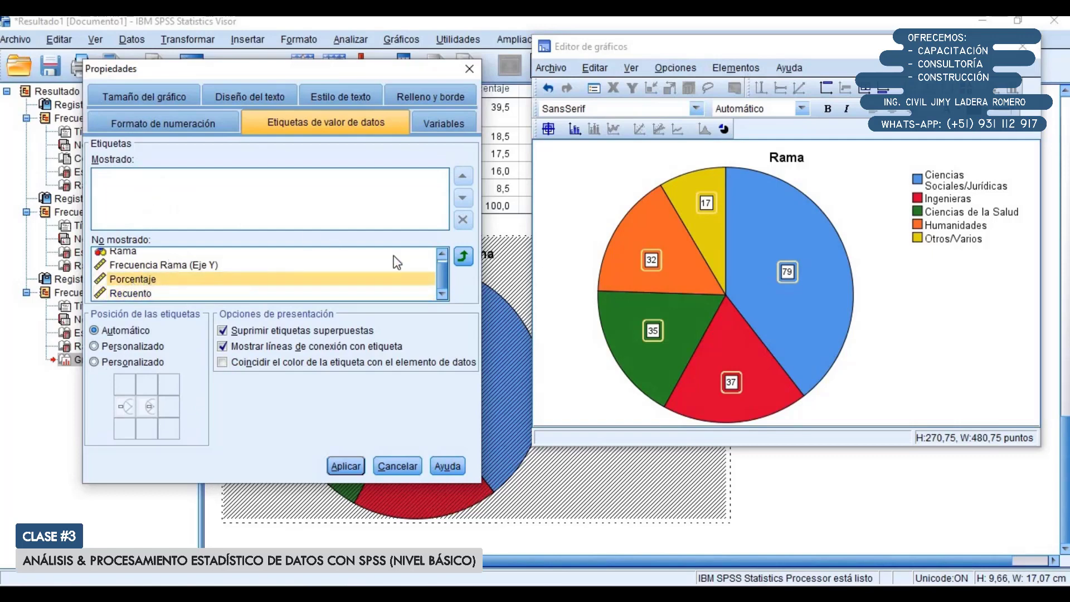
pyautogui.click(463, 258)
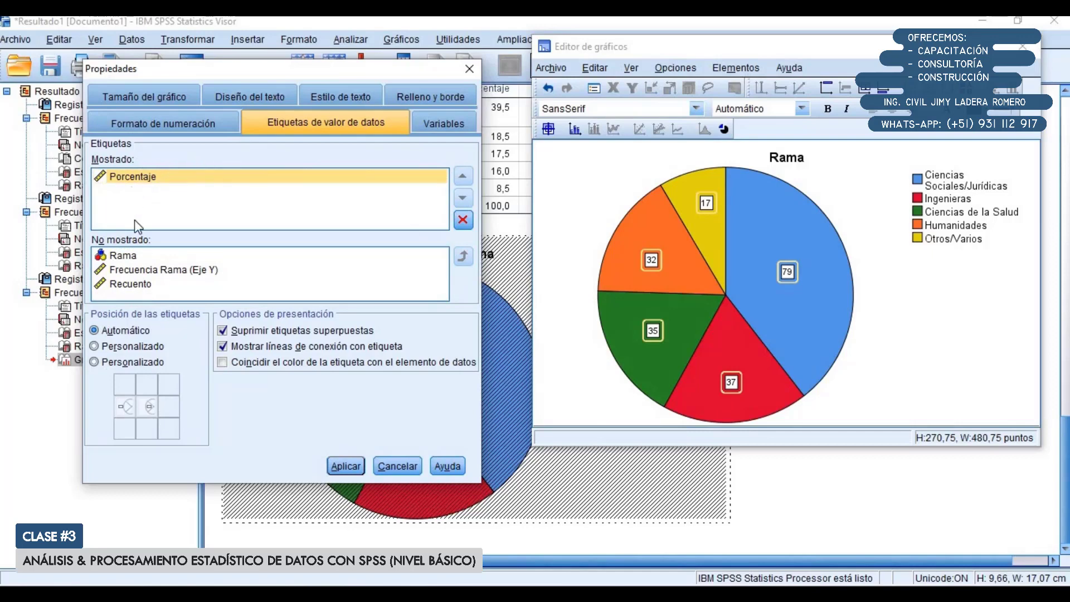
pyautogui.click(343, 467)
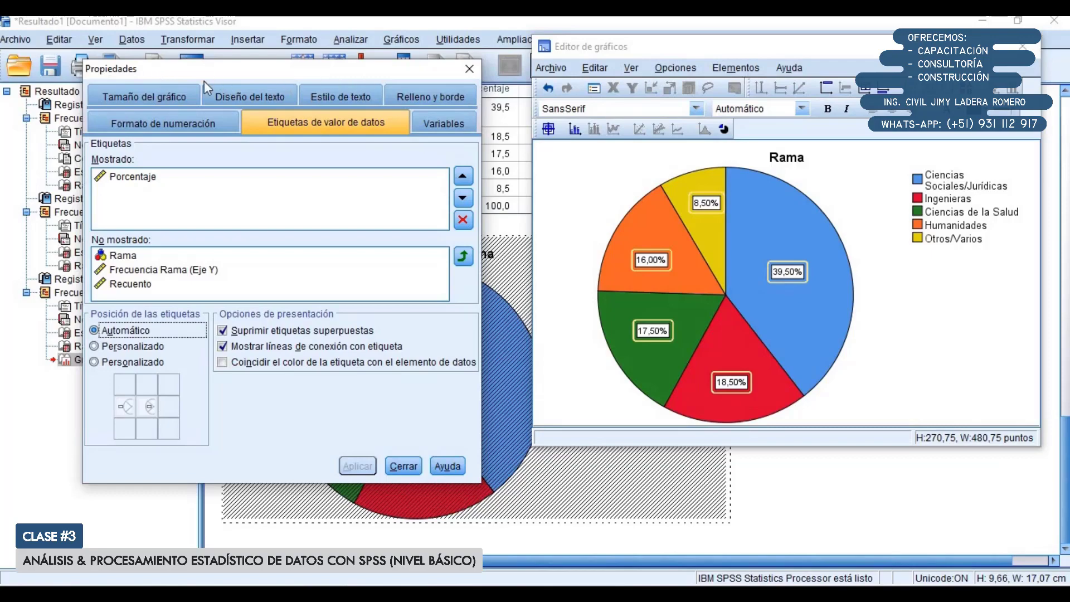
pyautogui.click(469, 69)
pyautogui.moveTo(671, 50); pyautogui.dragTo(463, 69)
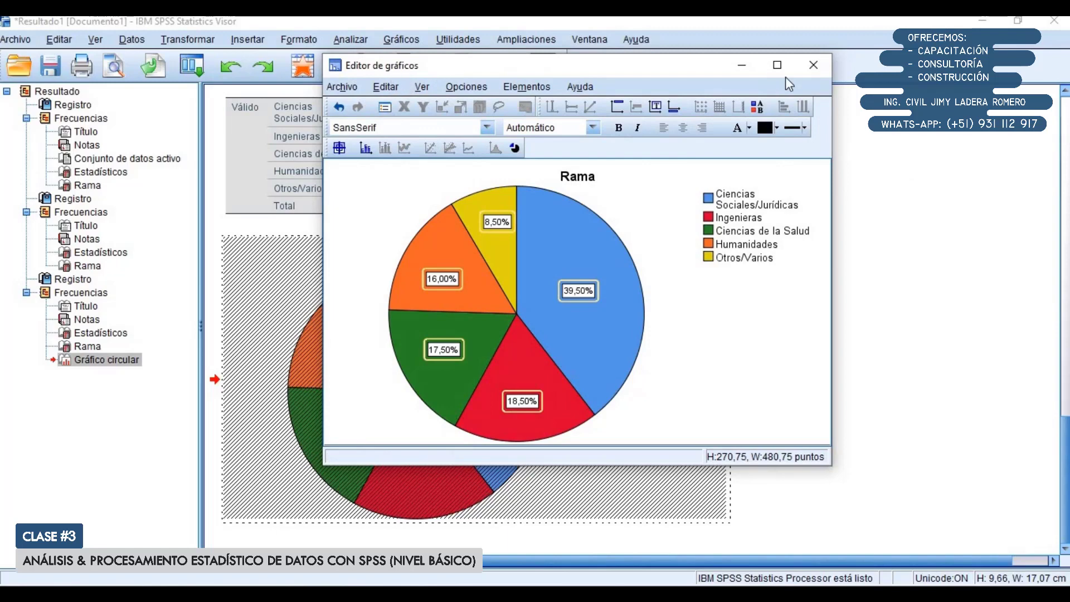
pyautogui.click(813, 65)
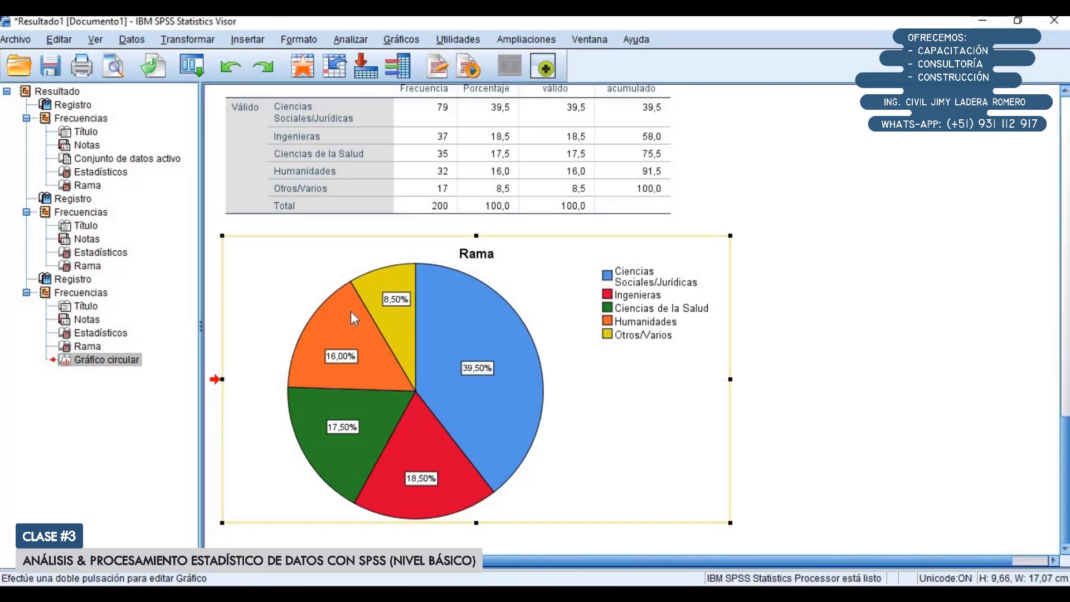
# Step: Compare the percentage labels on the Rama pie chart with the percentage columns of the frequency table above it
pyautogui.scroll(3, 419, 433)
pyautogui.click(578, 242)
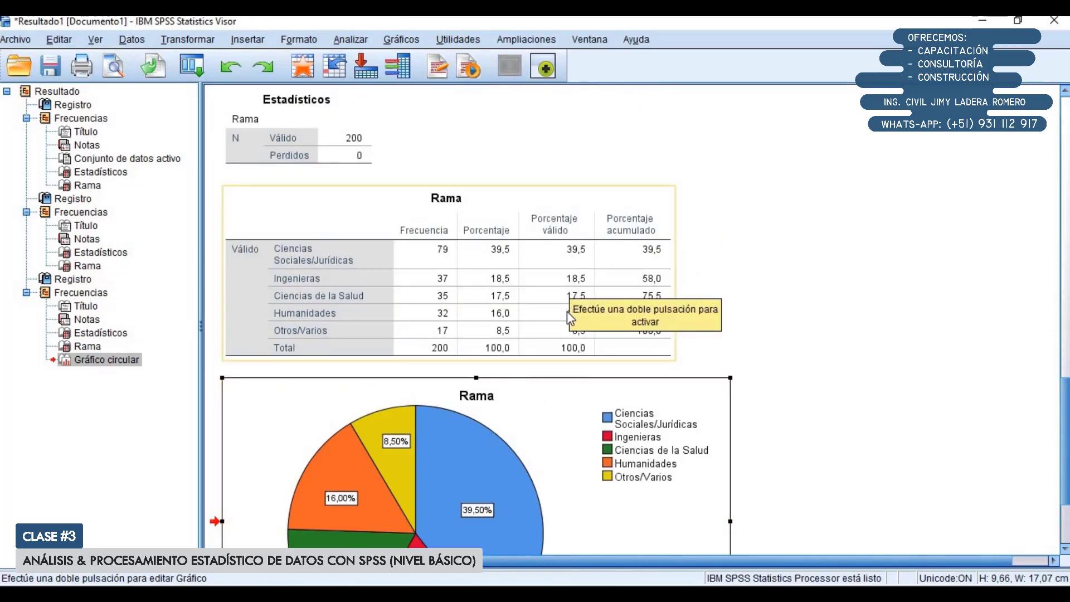
pyautogui.scroll(-2, 571, 322)
pyautogui.scroll(-2, 571, 322)
pyautogui.scroll(2, 565, 312)
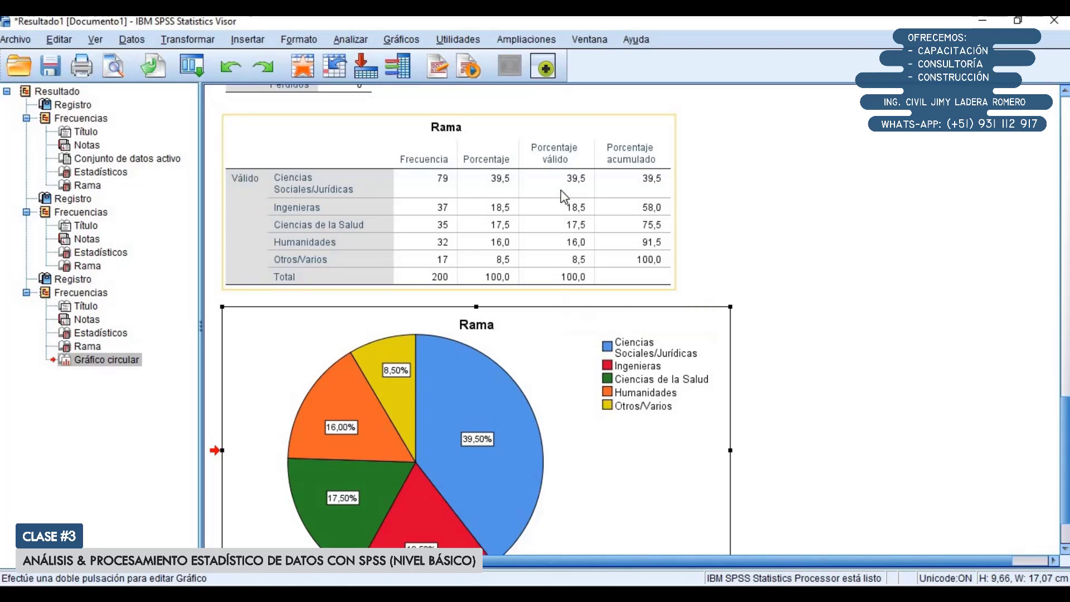
pyautogui.scroll(-3, 557, 192)
pyautogui.click(806, 388)
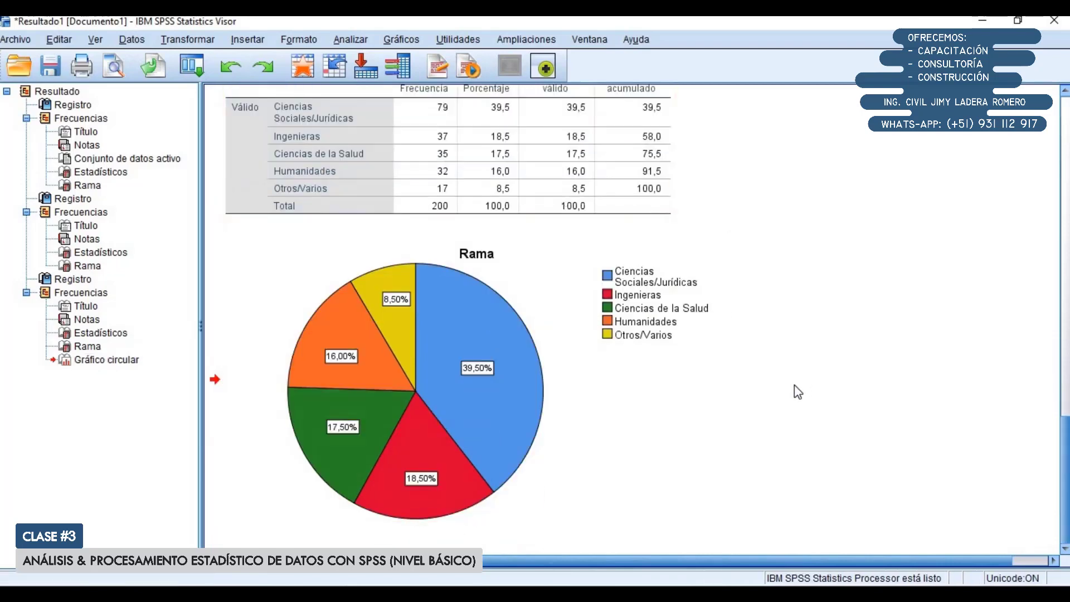
pyautogui.click(563, 251)
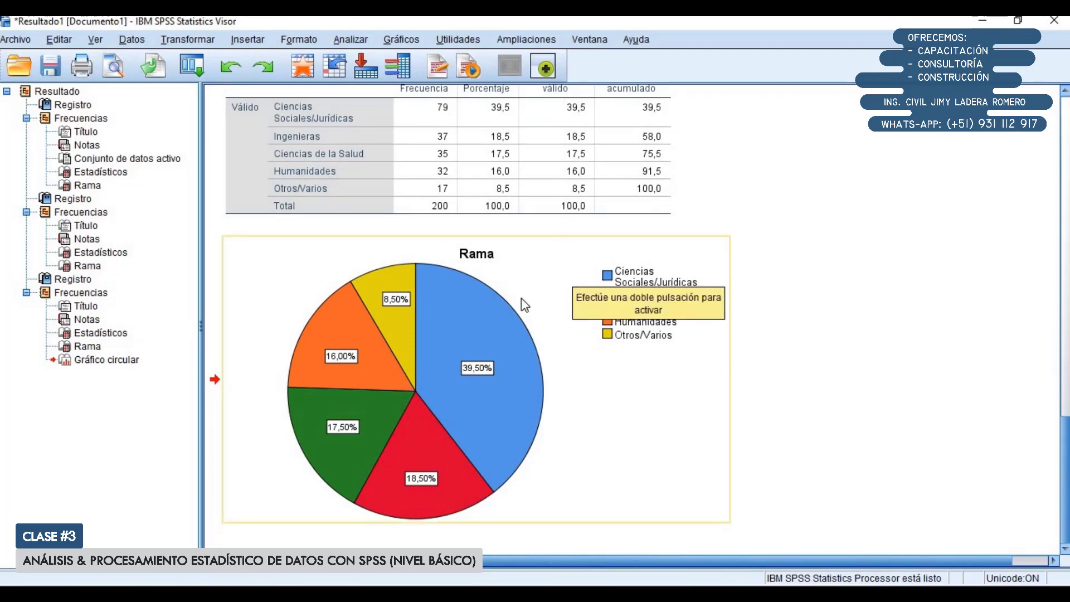
# Step: Switch to the BD.sav data editor and set up a Frequencies analysis, reset to defaults, with Grado Academico as the only variable
pyautogui.click(407, 544)
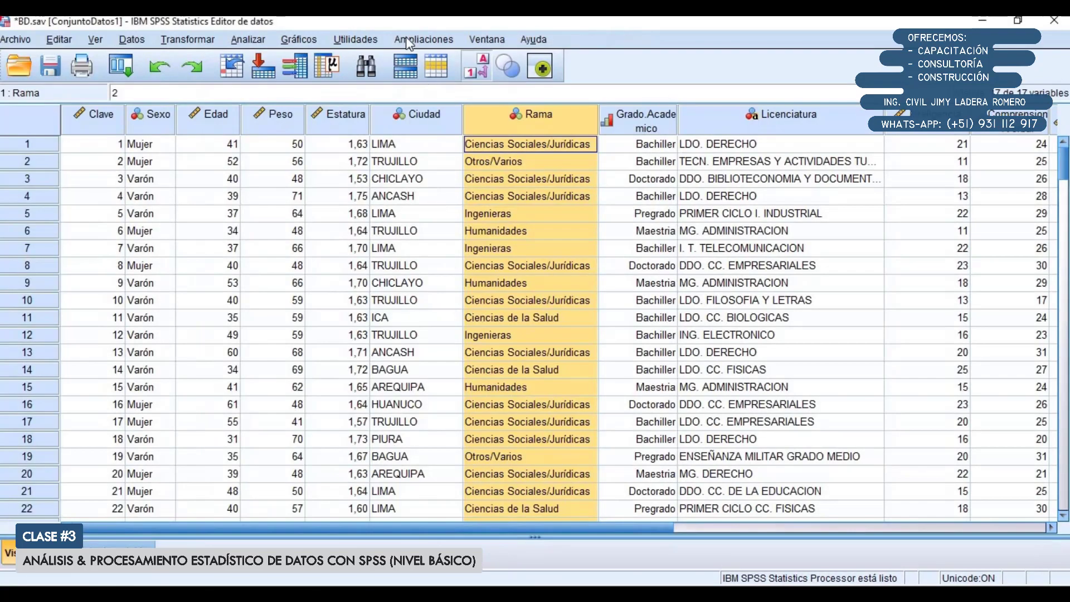
pyautogui.click(630, 120)
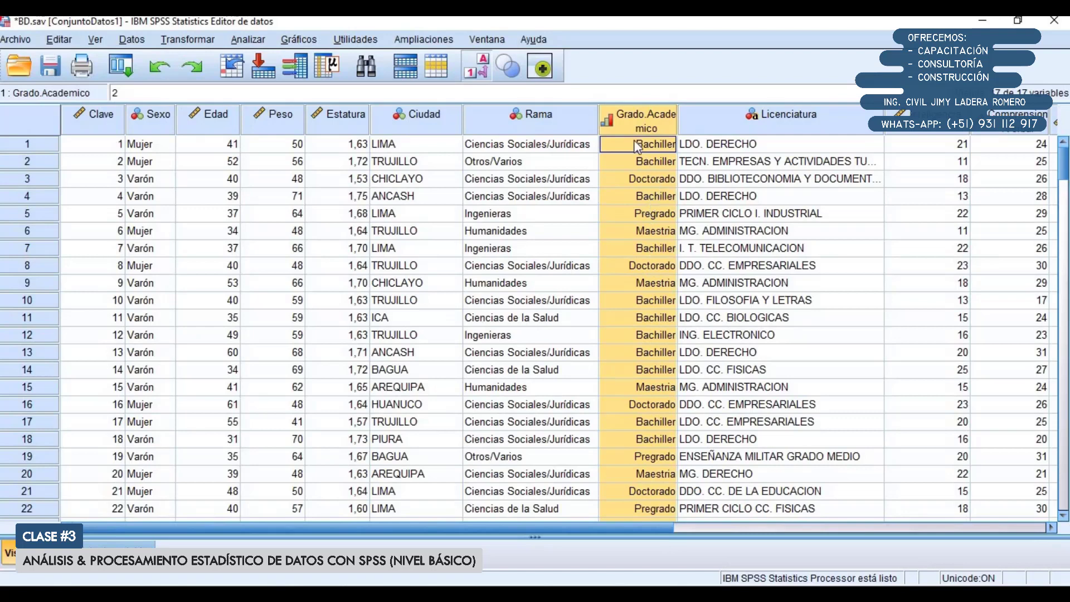
pyautogui.click(248, 40)
pyautogui.moveTo(276, 79)
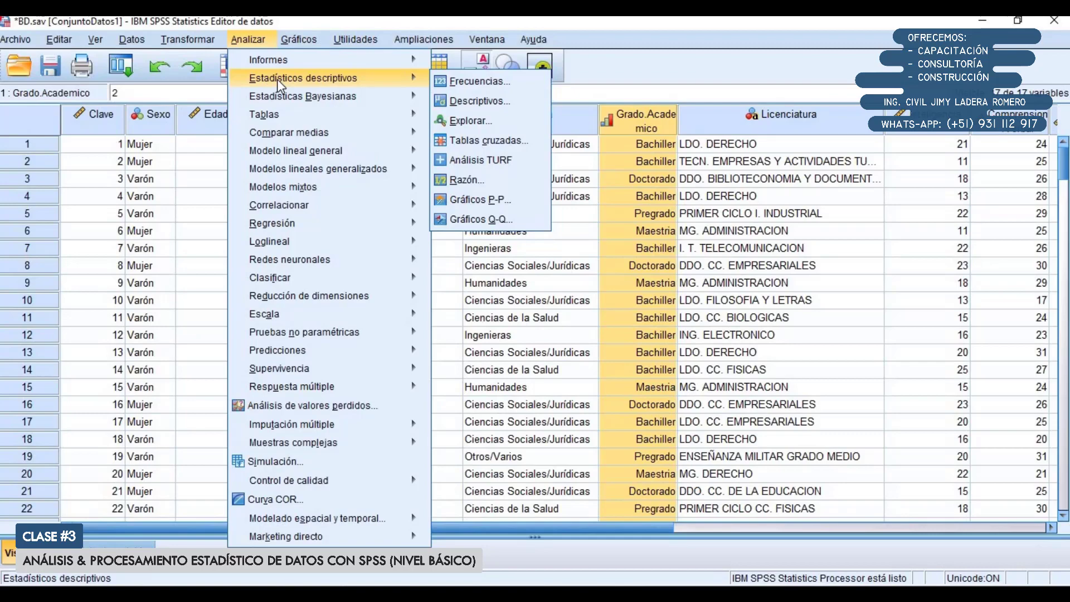
pyautogui.click(496, 83)
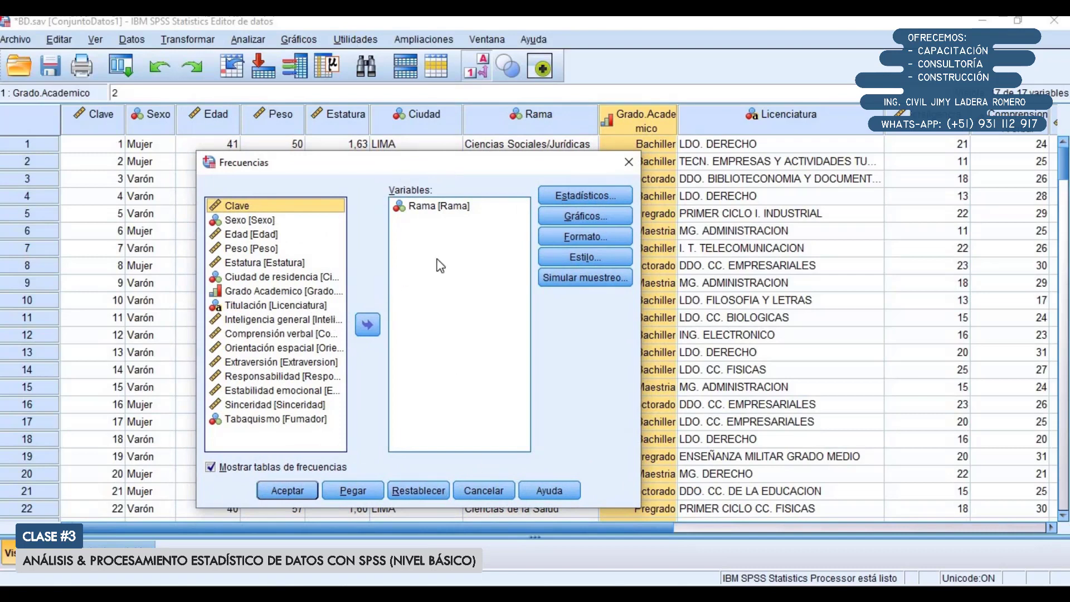
pyautogui.click(422, 486)
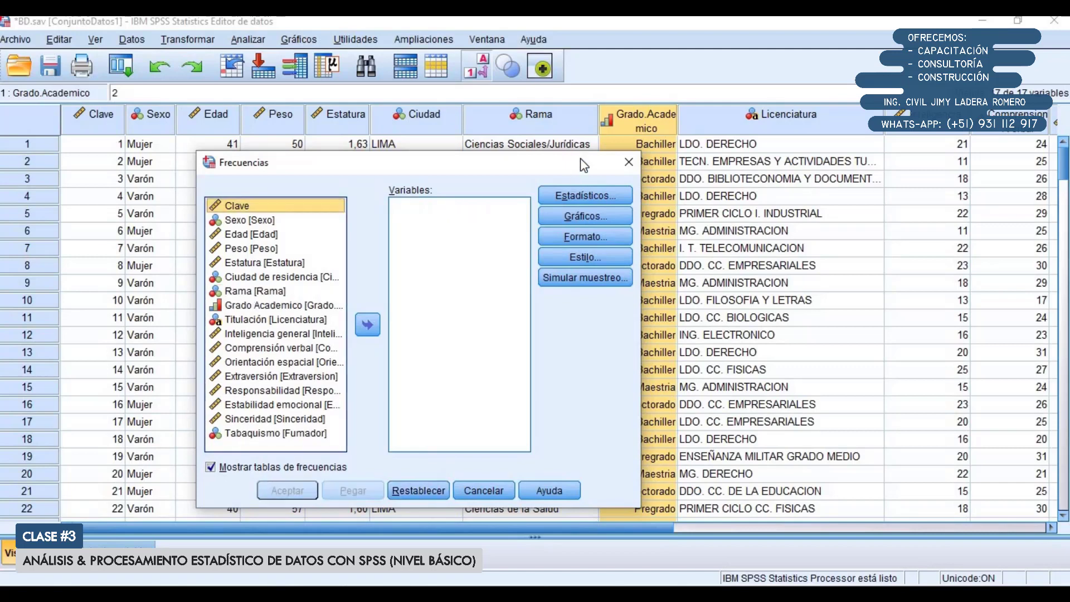
pyautogui.click(267, 305)
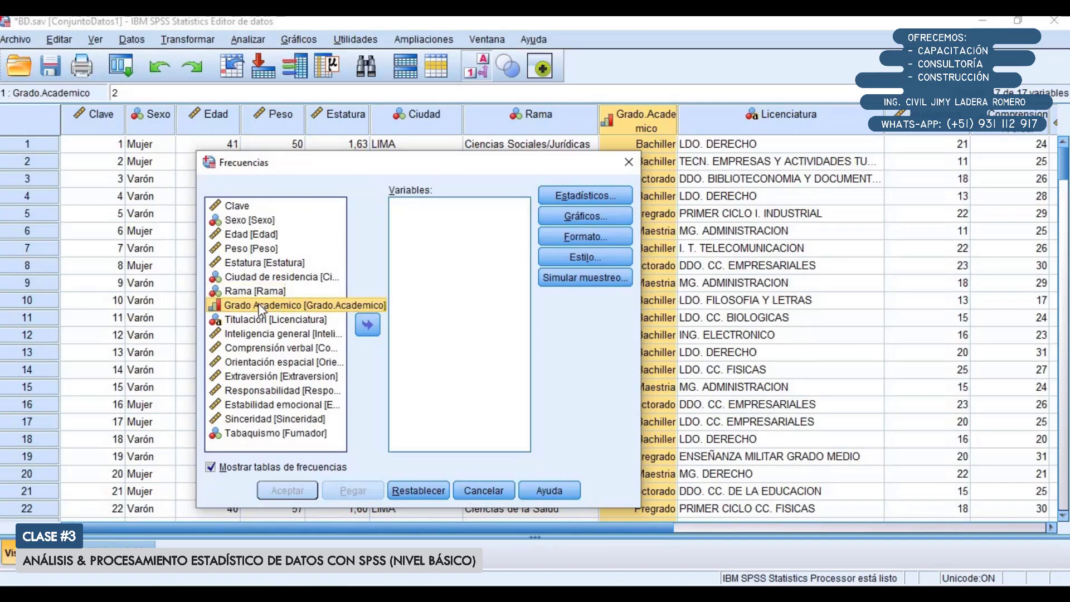
pyautogui.moveTo(273, 304); pyautogui.dragTo(423, 256)
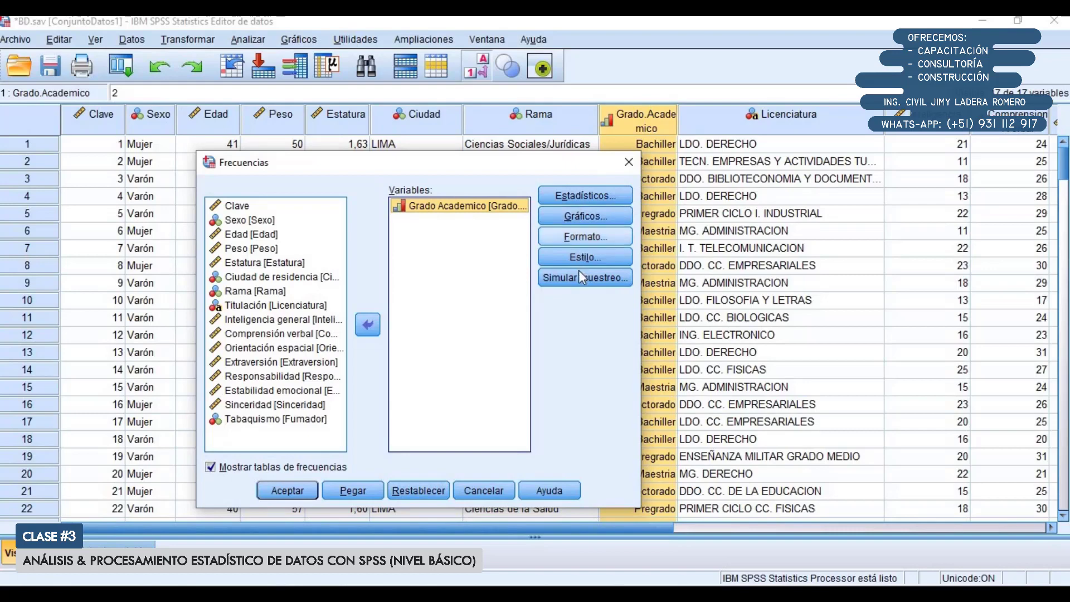
# Step: Check the coded value labels of Grado Academico in its variable information from the Frequencies dialog
pyautogui.click(586, 236)
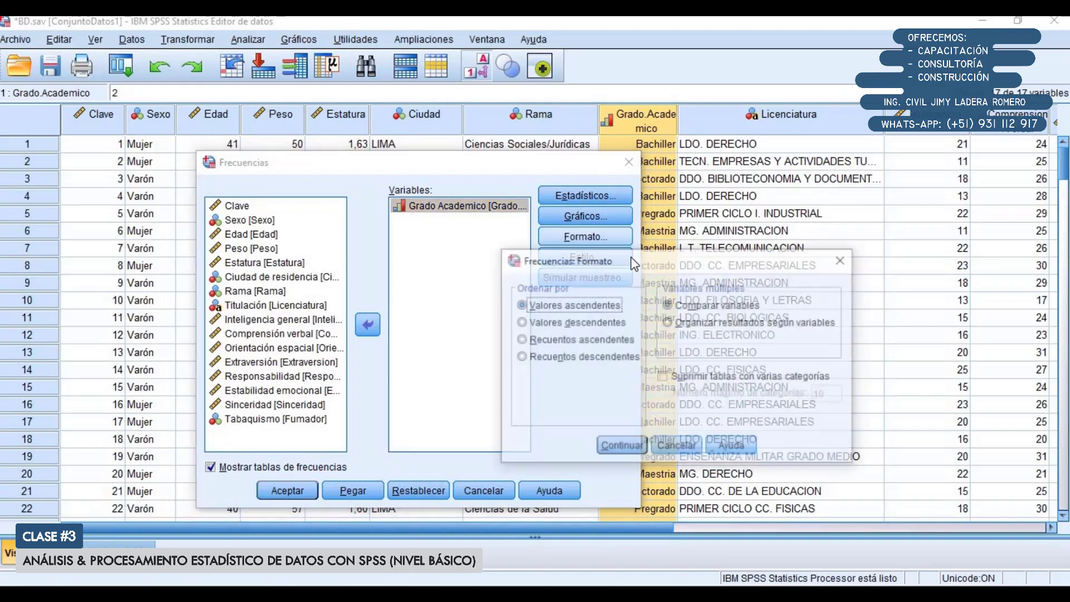
pyautogui.click(842, 260)
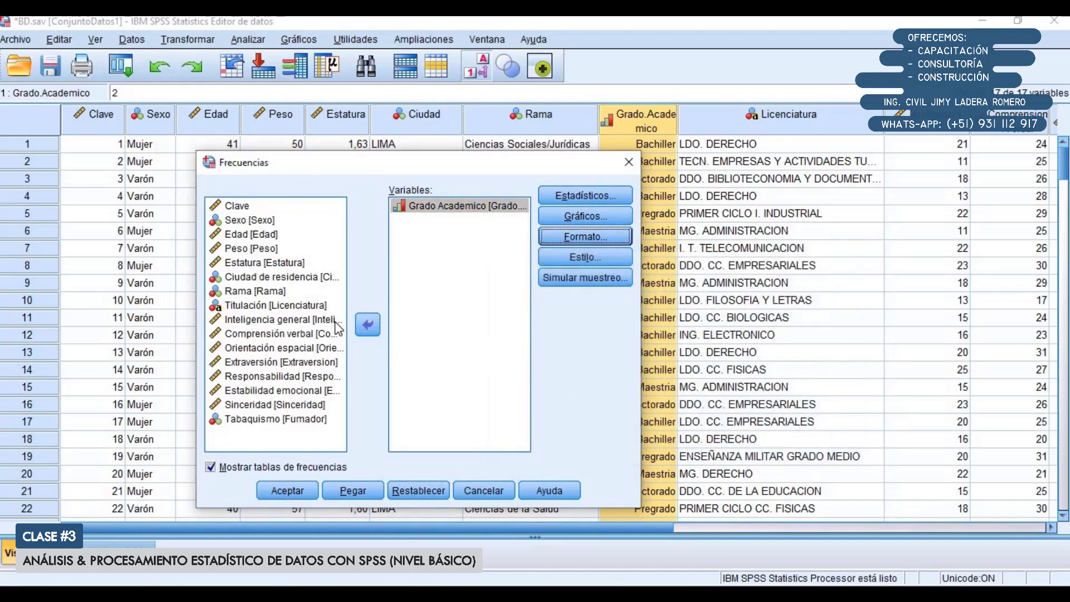
pyautogui.rightClick(437, 210)
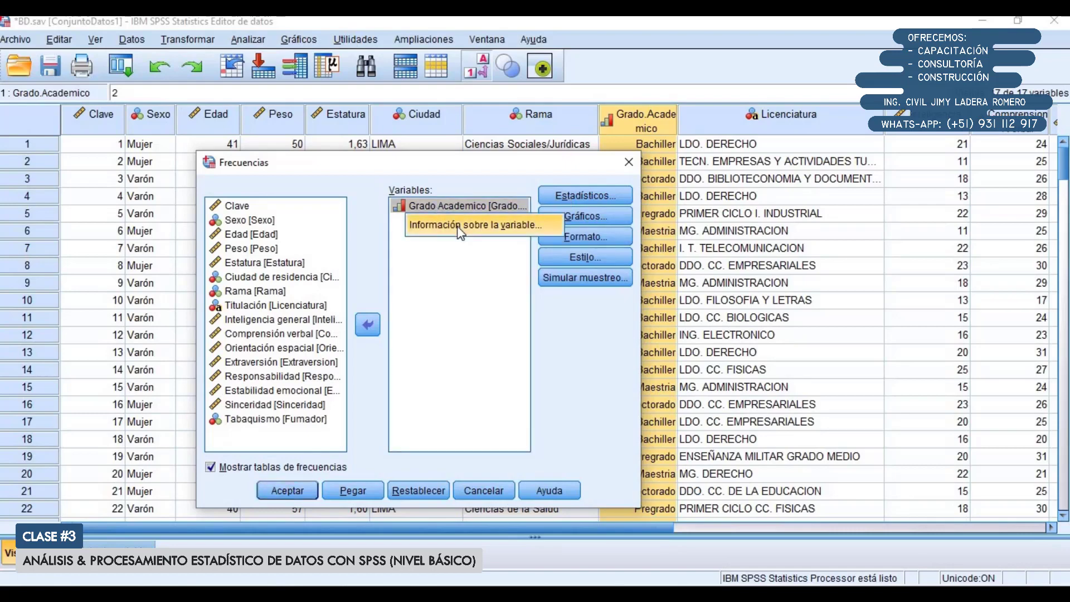
pyautogui.click(458, 224)
pyautogui.moveTo(633, 226); pyautogui.dragTo(480, 251)
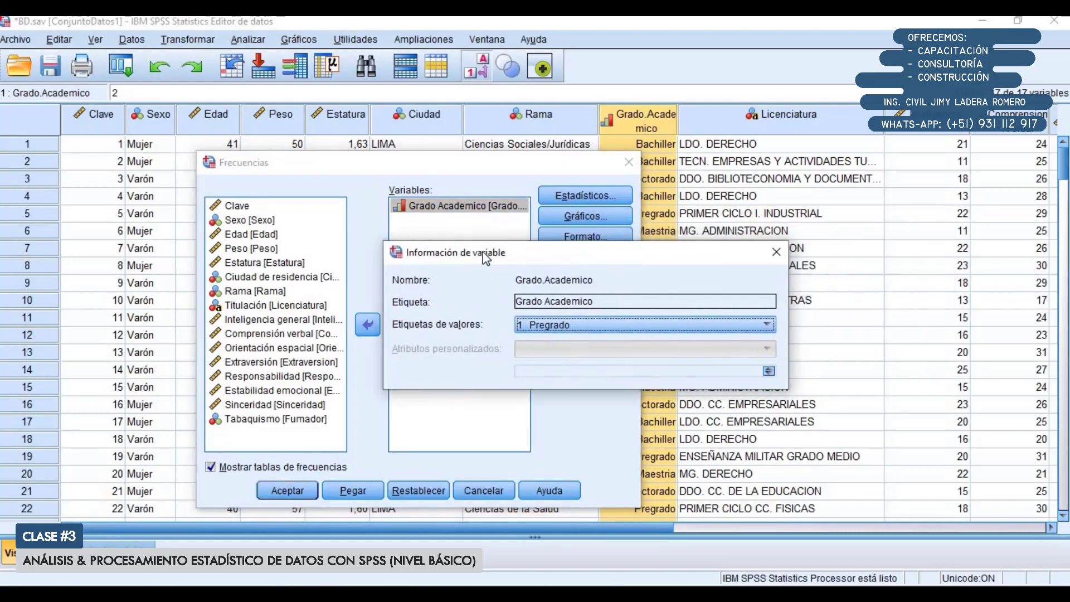
pyautogui.click(530, 325)
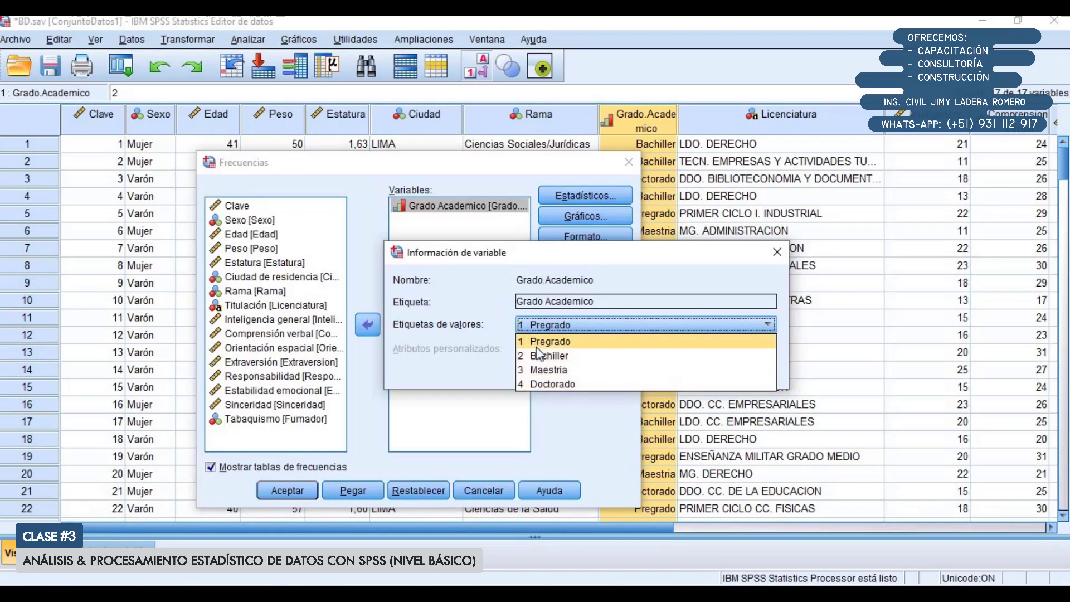
pyautogui.click(777, 252)
# Step: Keep the frequency table format ordered by ascending values and run the Grado Academico analysis
pyautogui.click(605, 235)
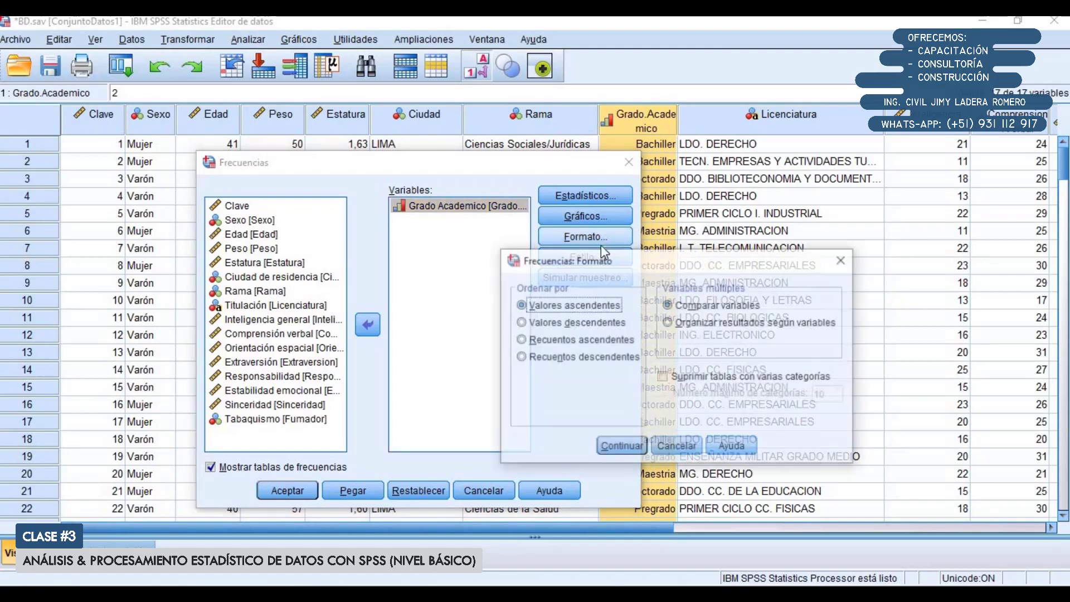
pyautogui.moveTo(483, 269); pyautogui.dragTo(442, 298)
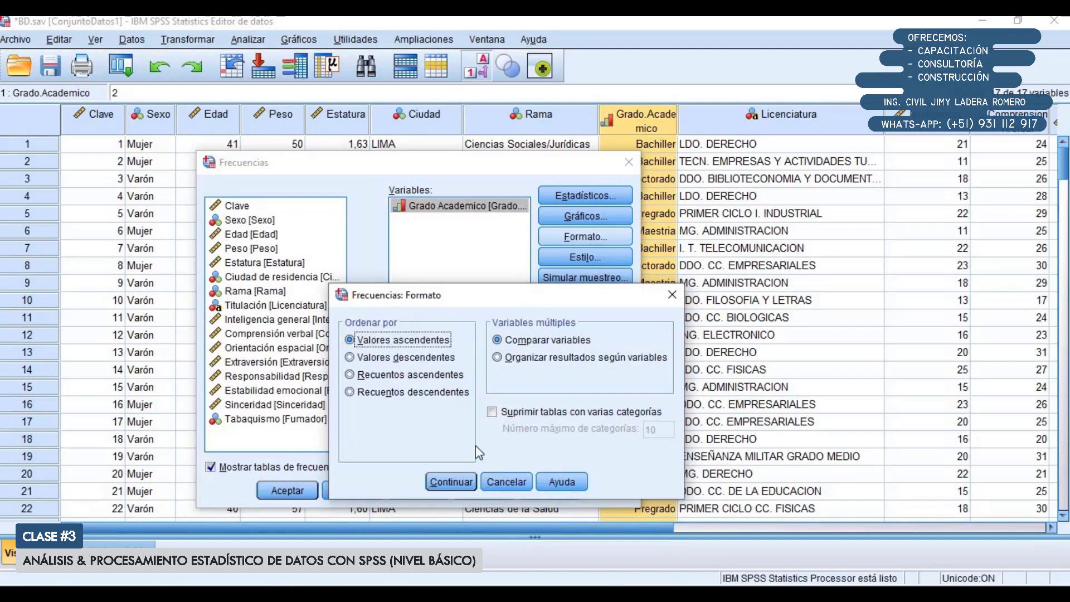
pyautogui.click(464, 480)
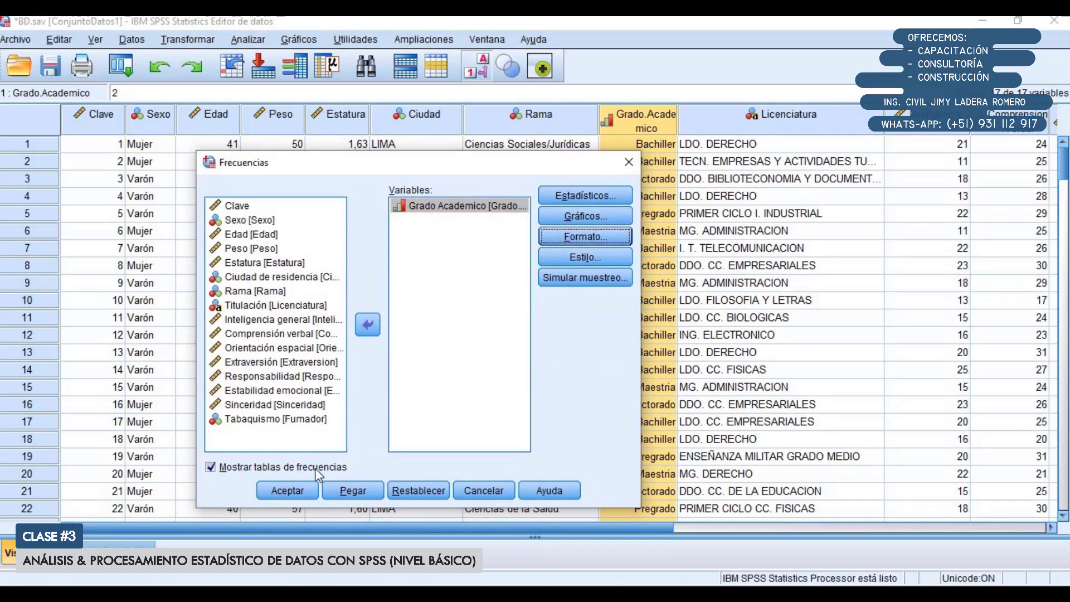
pyautogui.click(285, 492)
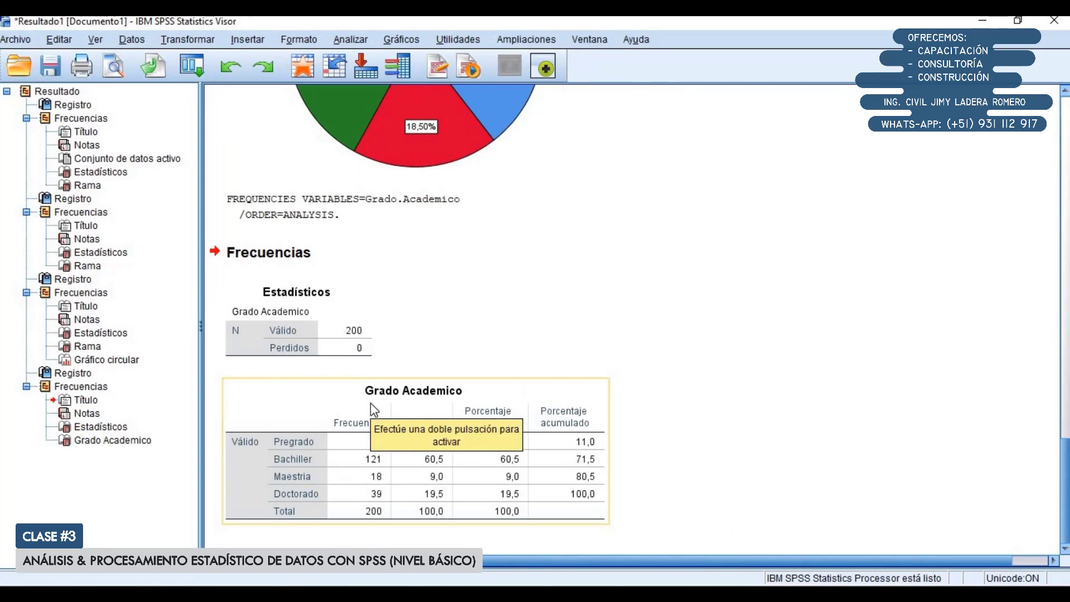
# Step: Examine the category order, frequencies and percentages in the Grado Academico table, and compare them with the Rama table and pie chart
pyautogui.scroll(3, 396, 404)
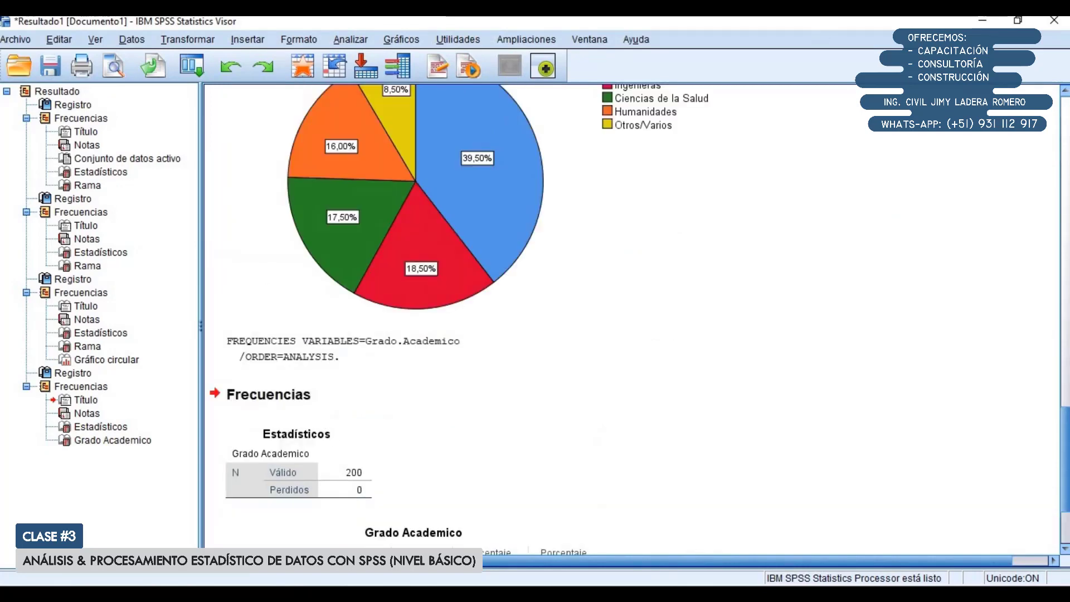
pyautogui.scroll(6, 547, 444)
pyautogui.scroll(-9, 548, 444)
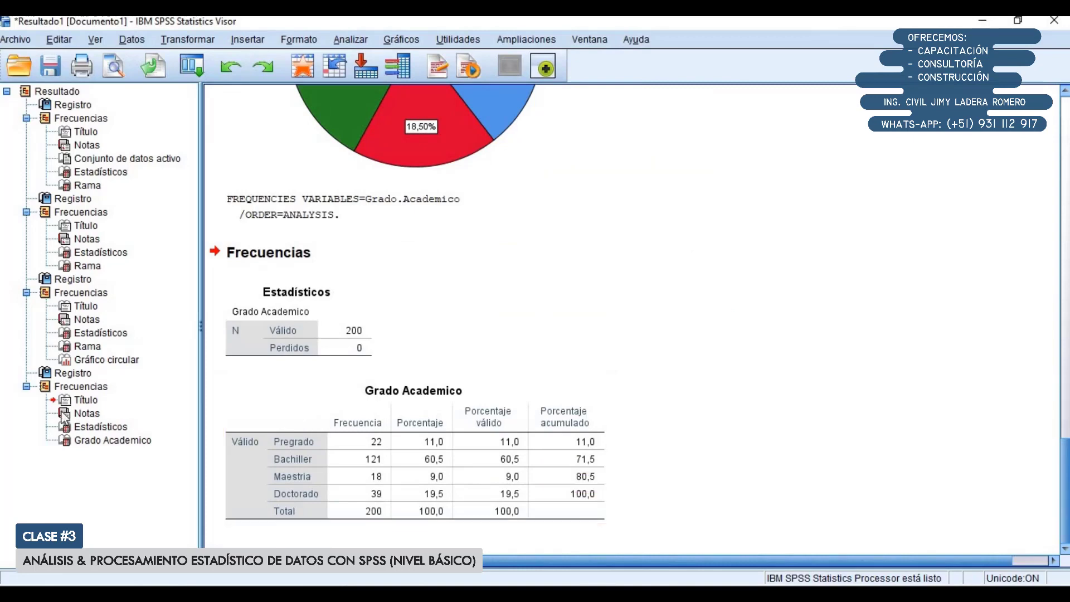
pyautogui.click(52, 389)
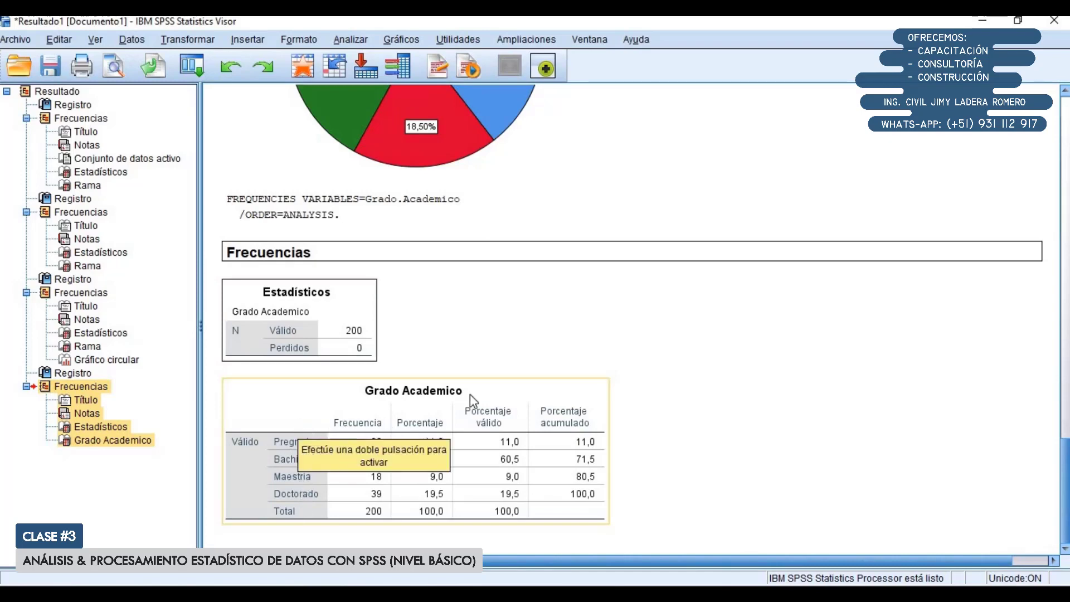
pyautogui.click(588, 352)
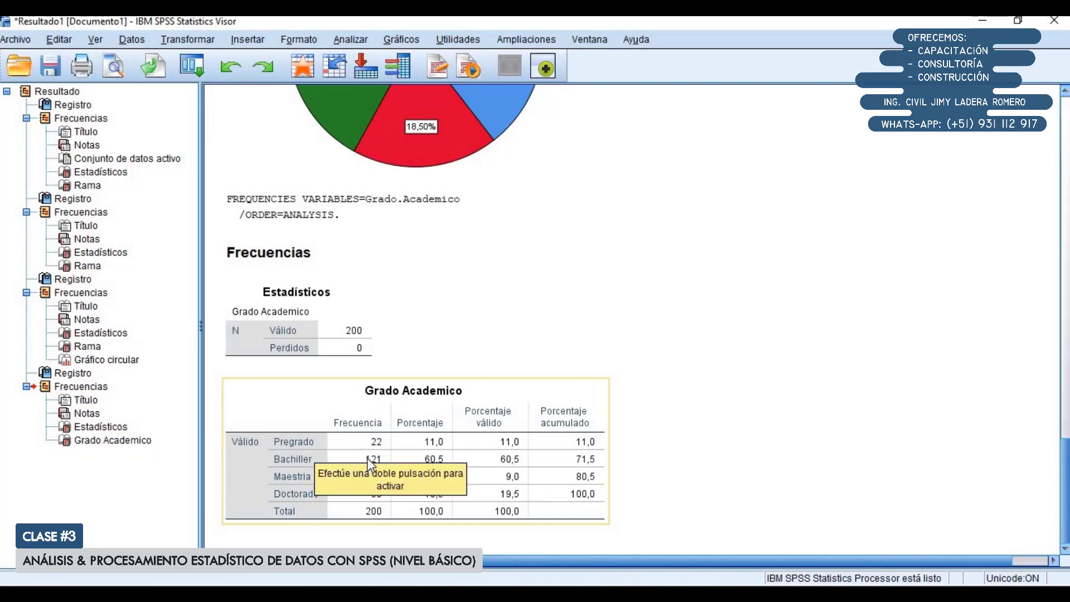
pyautogui.click(333, 462)
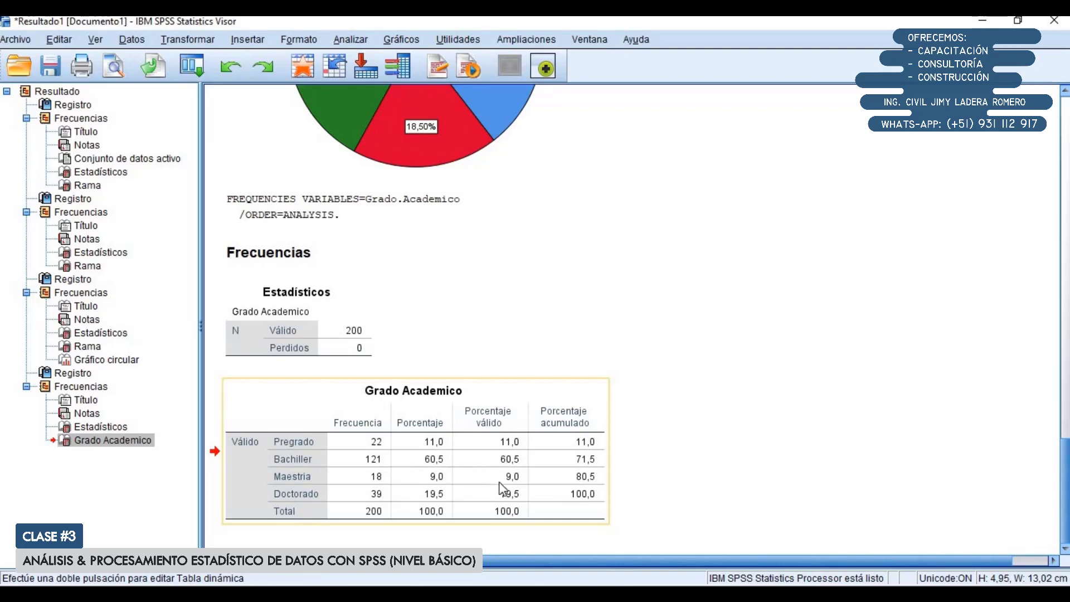
pyautogui.scroll(3, 503, 494)
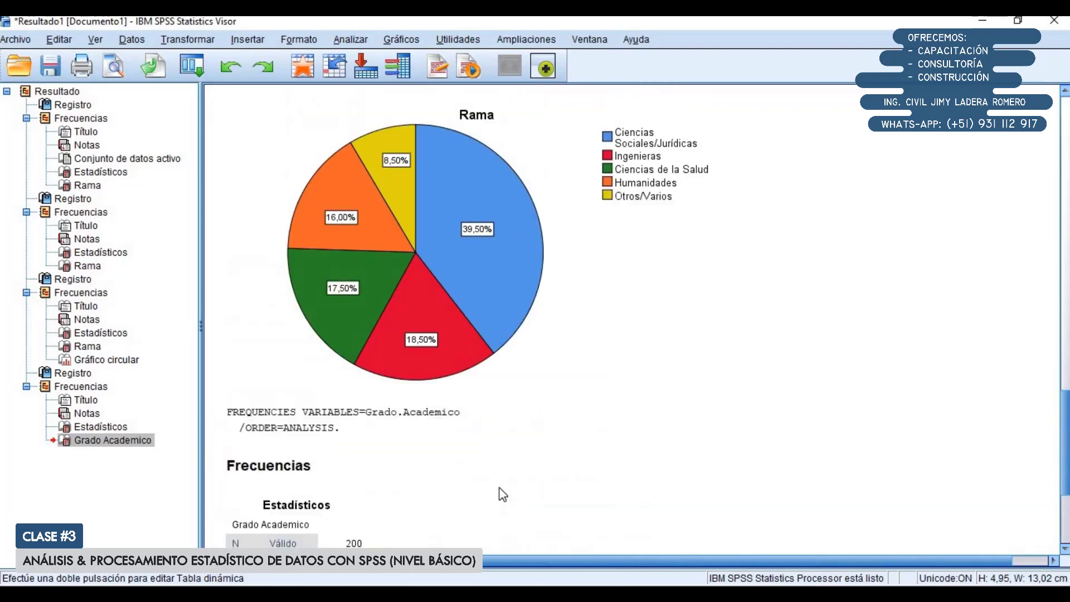
pyautogui.scroll(-3, 503, 494)
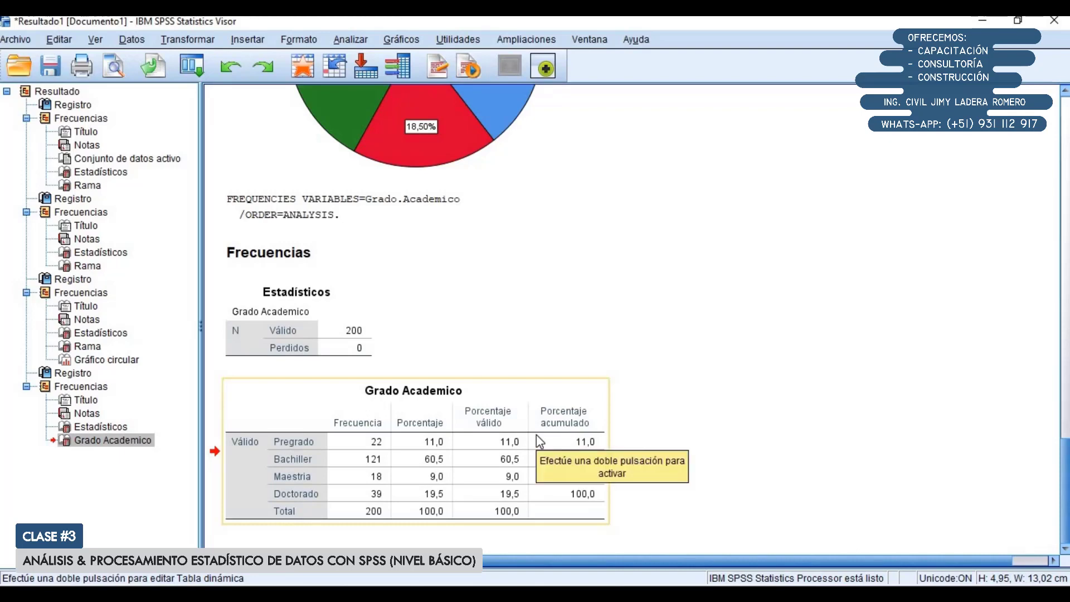
pyautogui.click(685, 354)
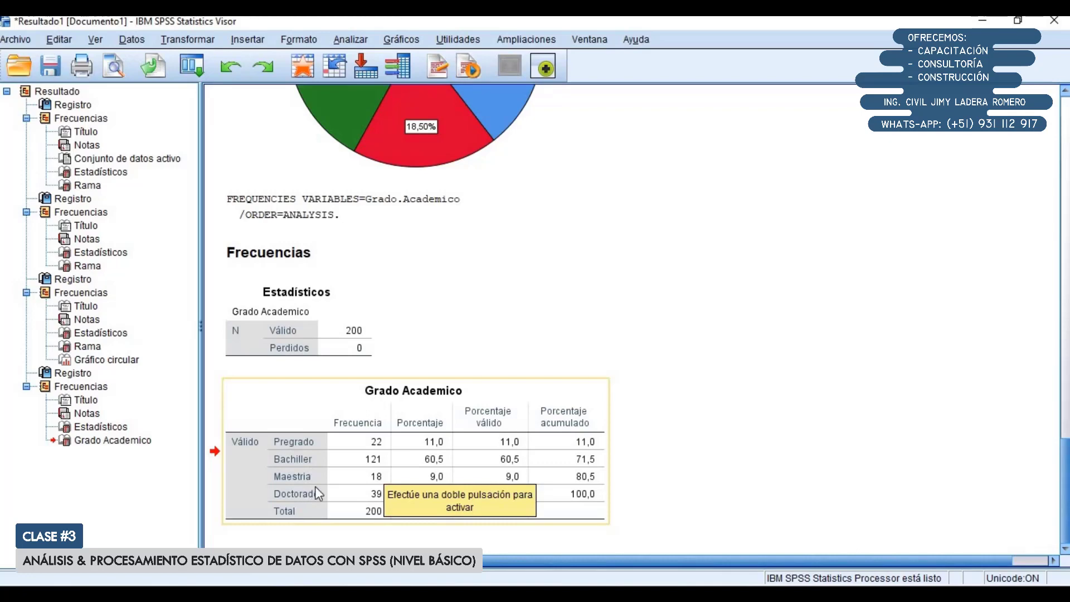
pyautogui.scroll(6, 312, 489)
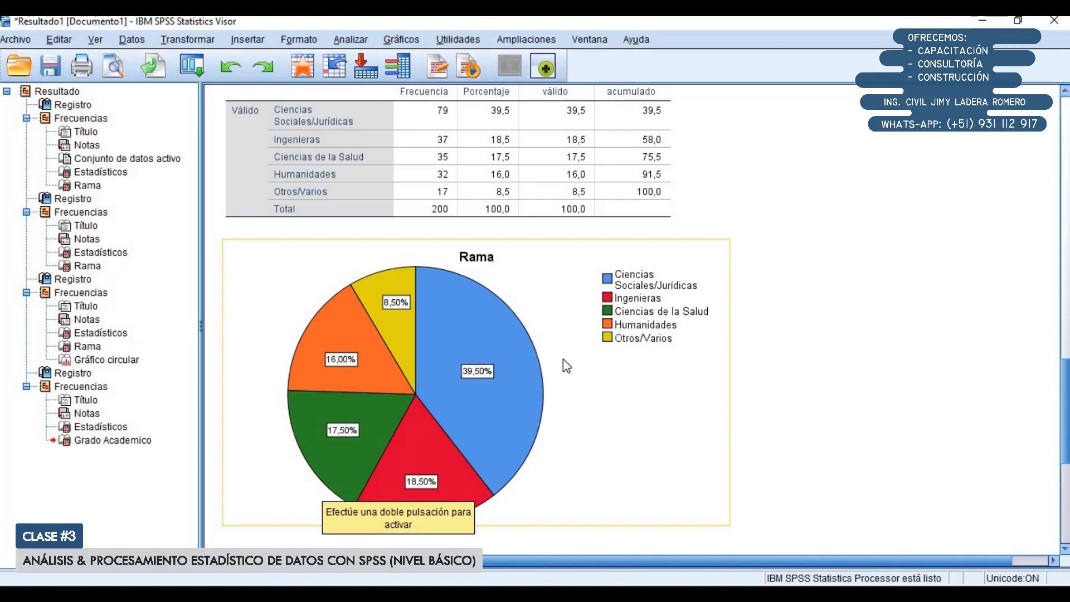
pyautogui.scroll(-6, 567, 366)
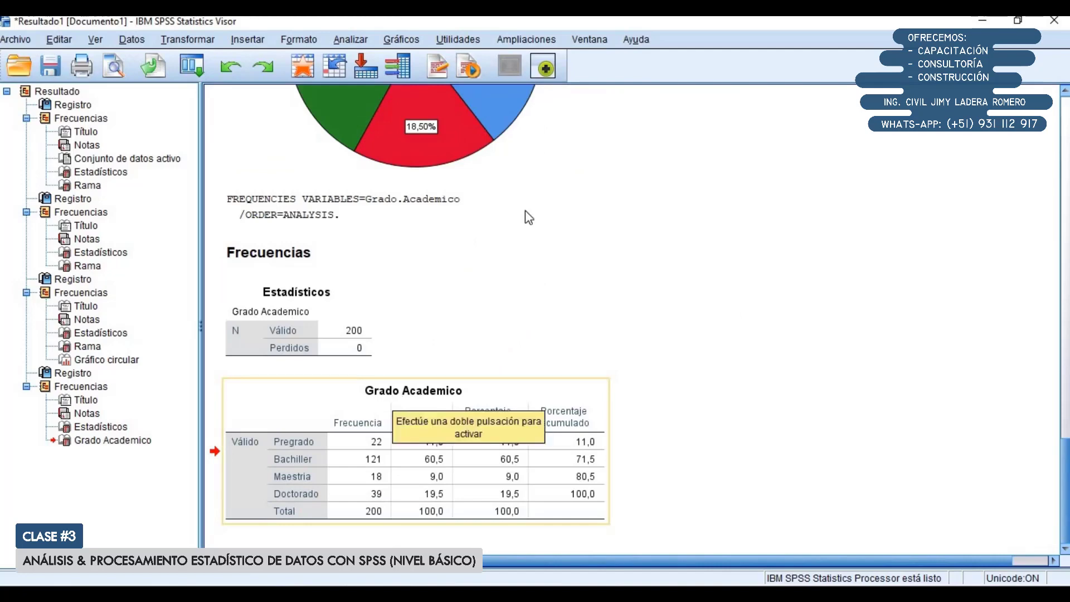
# Step: Return to the BD.sav data editor and reopen the Frequencies analysis with Grado Academico as its variable
pyautogui.click(989, 22)
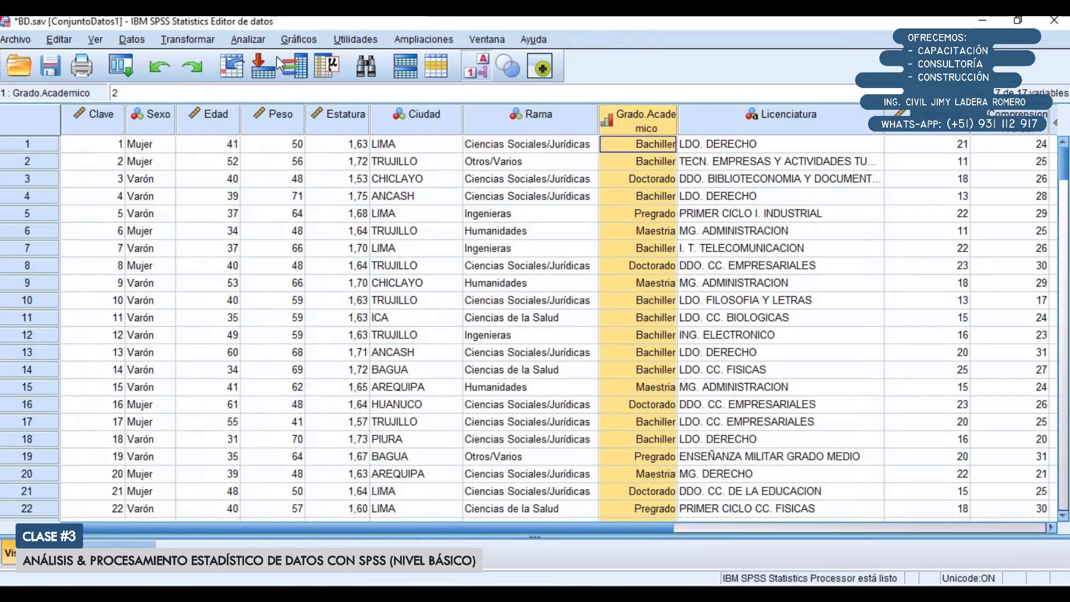
pyautogui.click(248, 39)
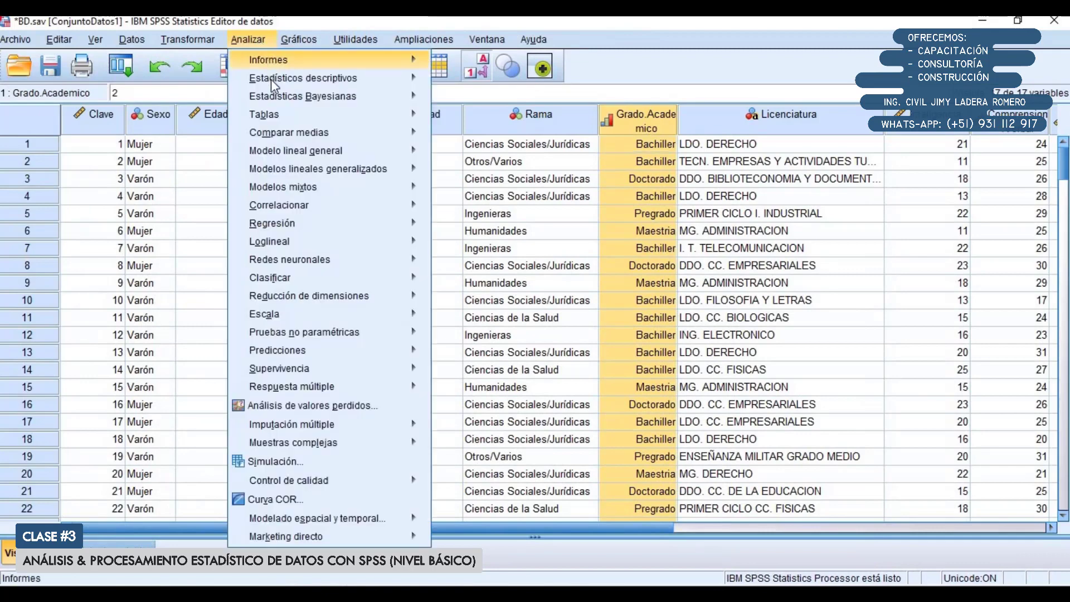
pyautogui.moveTo(273, 99)
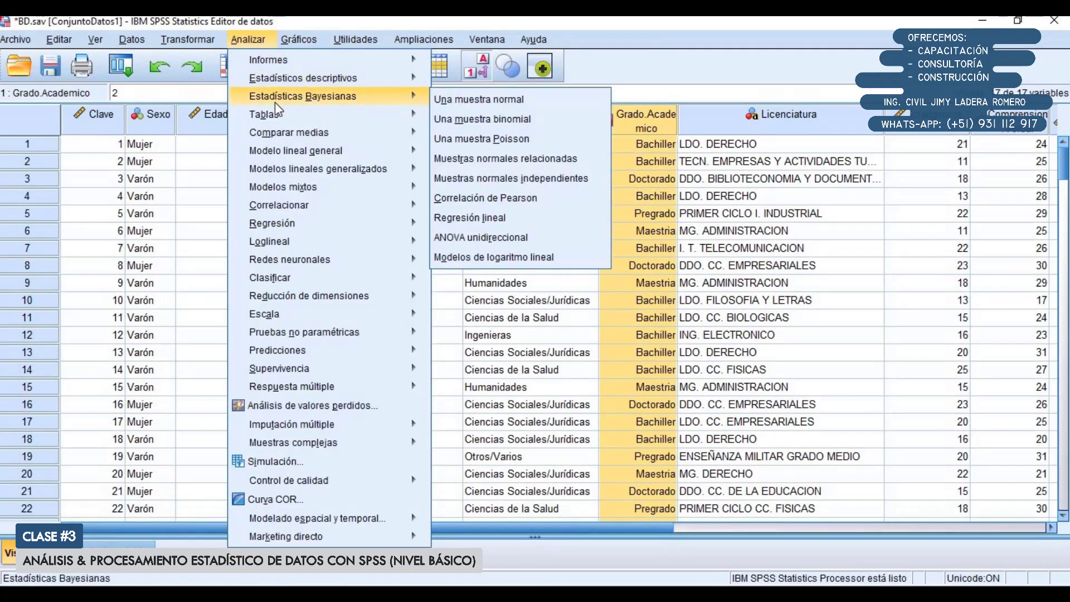
pyautogui.moveTo(286, 80)
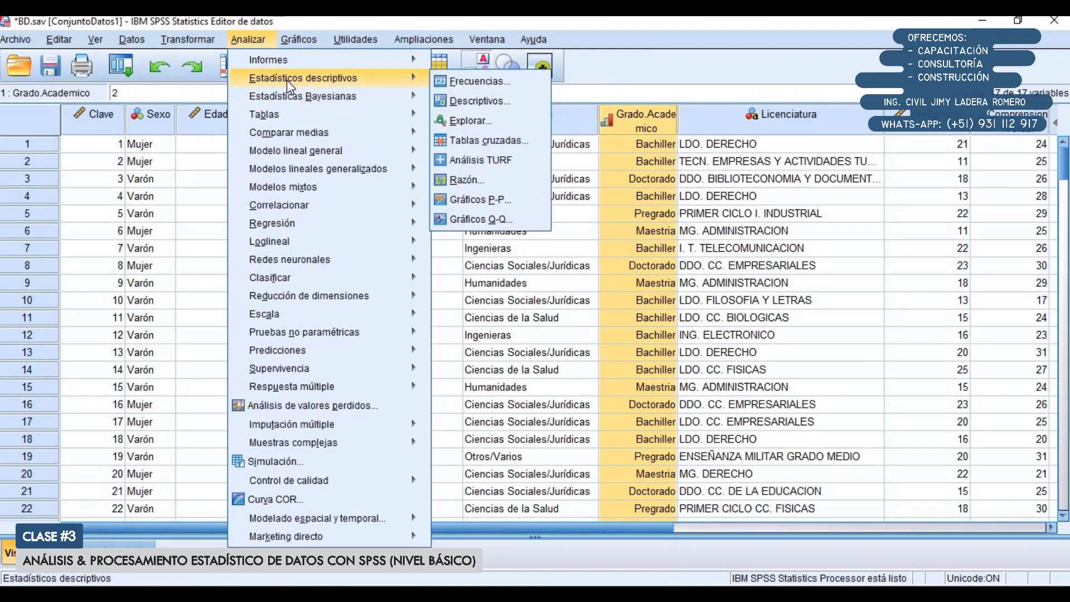
pyautogui.click(477, 83)
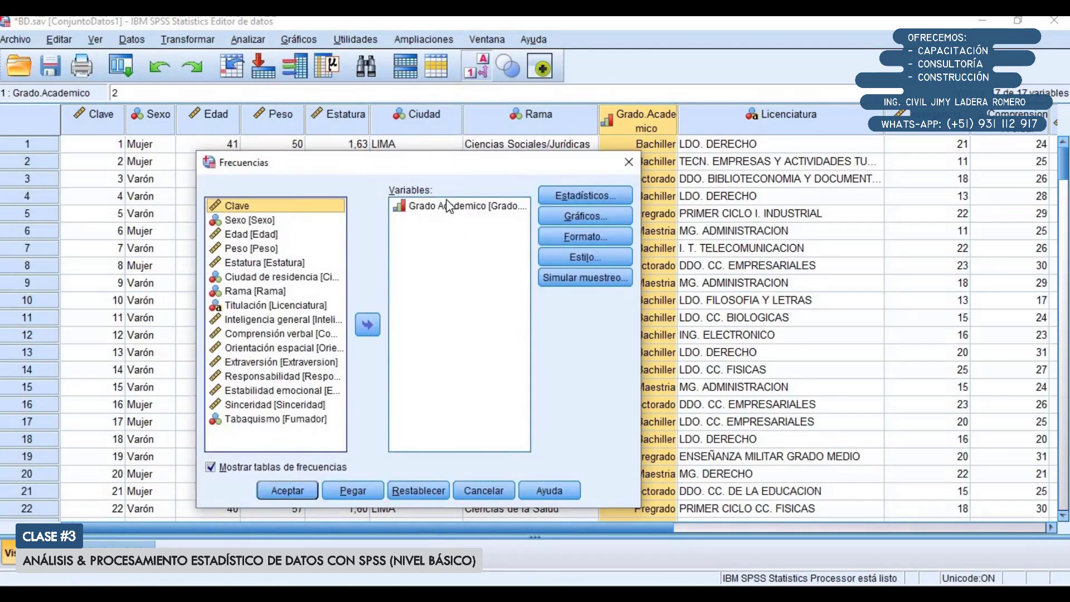
pyautogui.moveTo(446, 166); pyautogui.dragTo(340, 145)
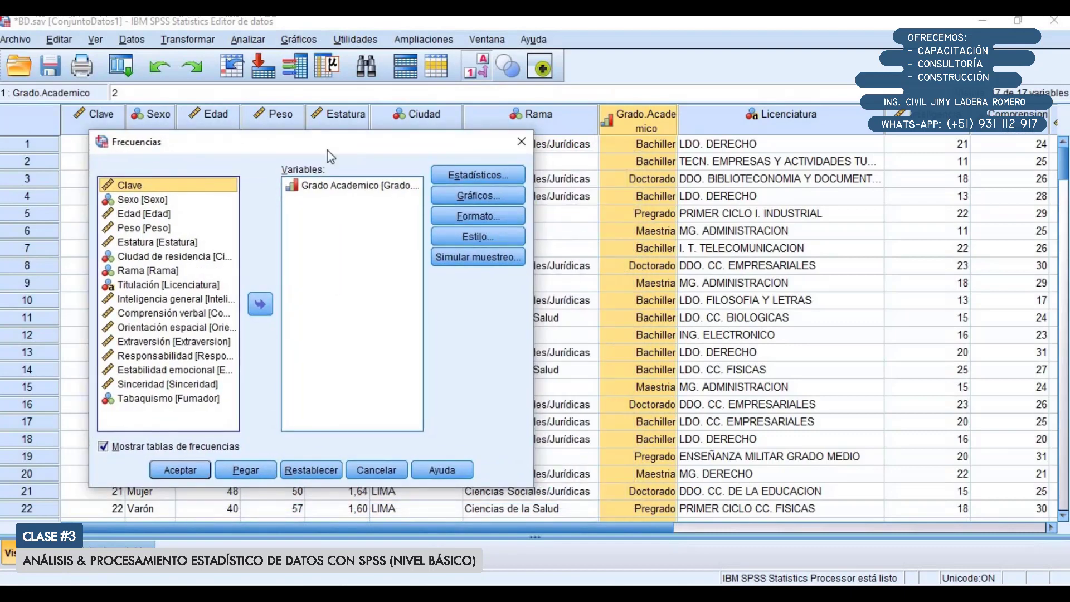
# Step: Request a bar chart with frequencies as chart values and run the Grado Academico analysis
pyautogui.click(473, 195)
pyautogui.moveTo(599, 266); pyautogui.dragTo(429, 266)
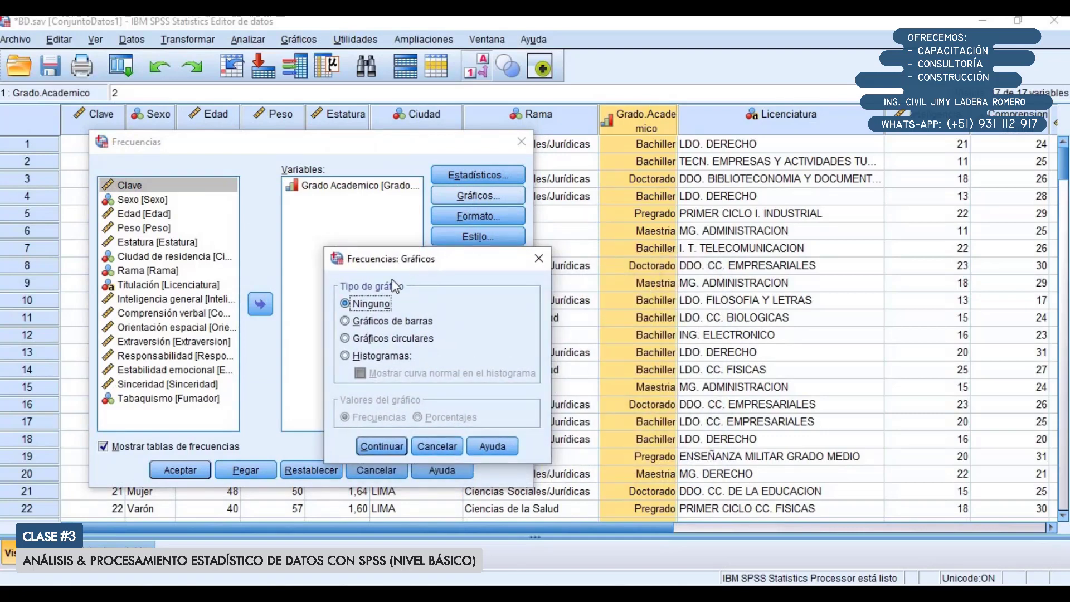
pyautogui.click(345, 321)
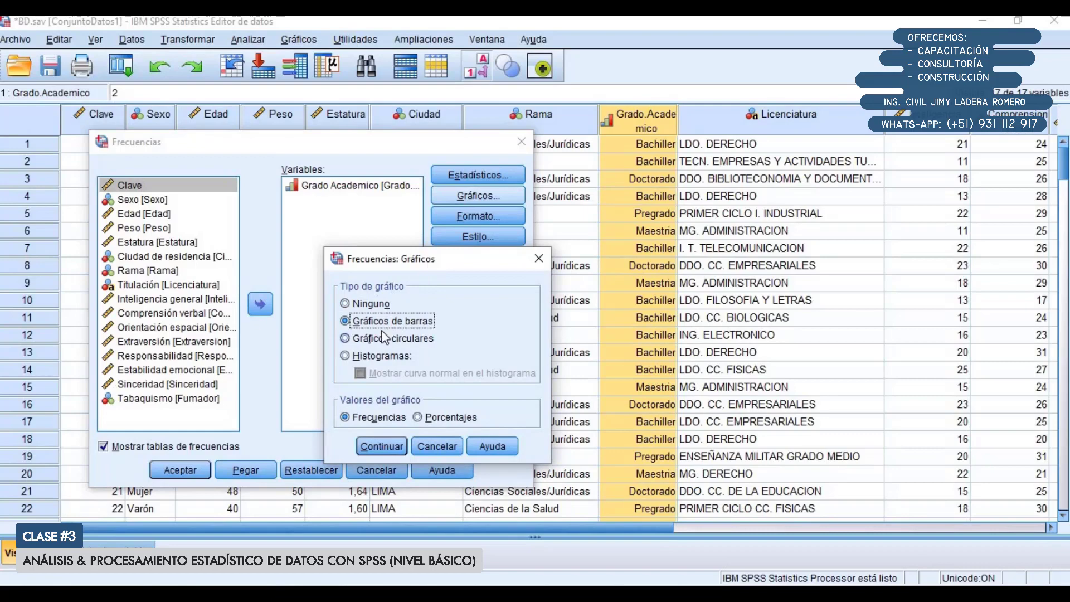
pyautogui.click(379, 448)
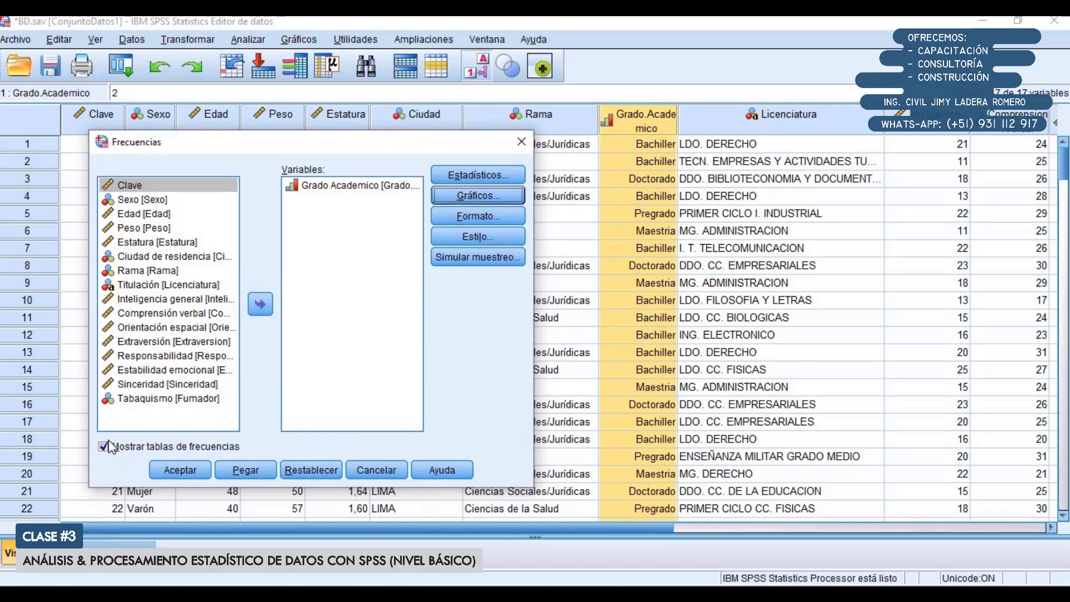
pyautogui.click(193, 470)
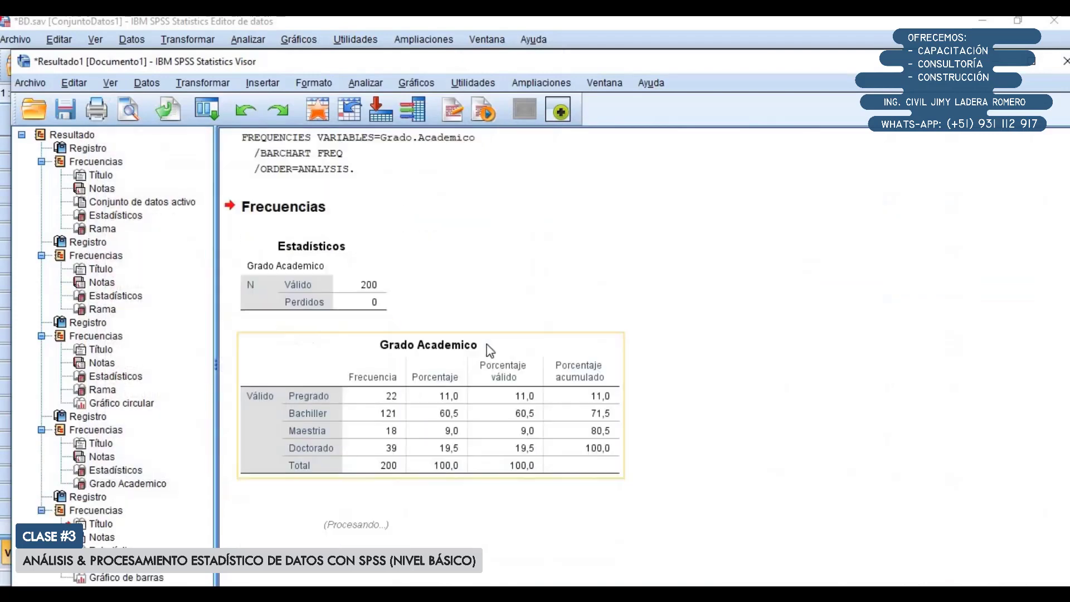
# Step: Review the new Grado Academico table and bar chart, and shrink the chart to about three quarters of its size
pyautogui.scroll(-2, 483, 329)
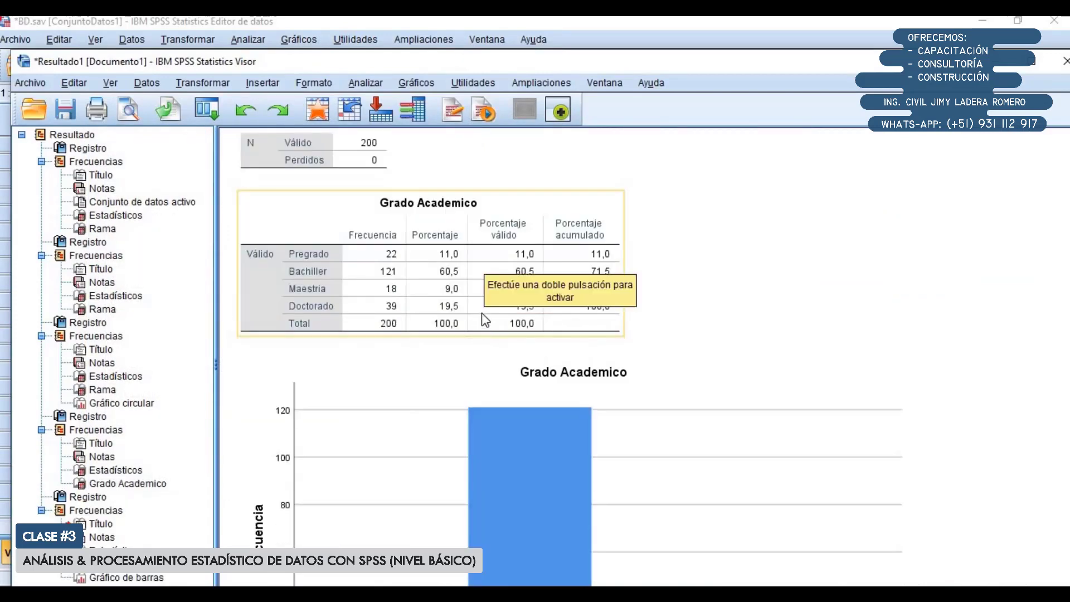
pyautogui.scroll(-5, 477, 293)
pyautogui.scroll(4, 464, 346)
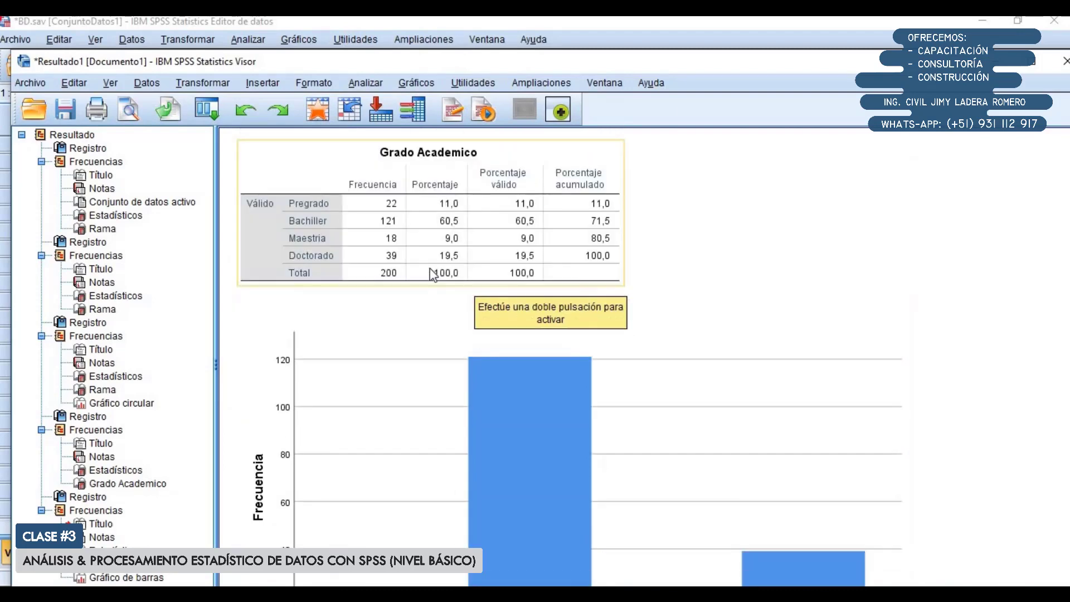
pyautogui.scroll(-4, 412, 424)
pyautogui.scroll(5, 419, 350)
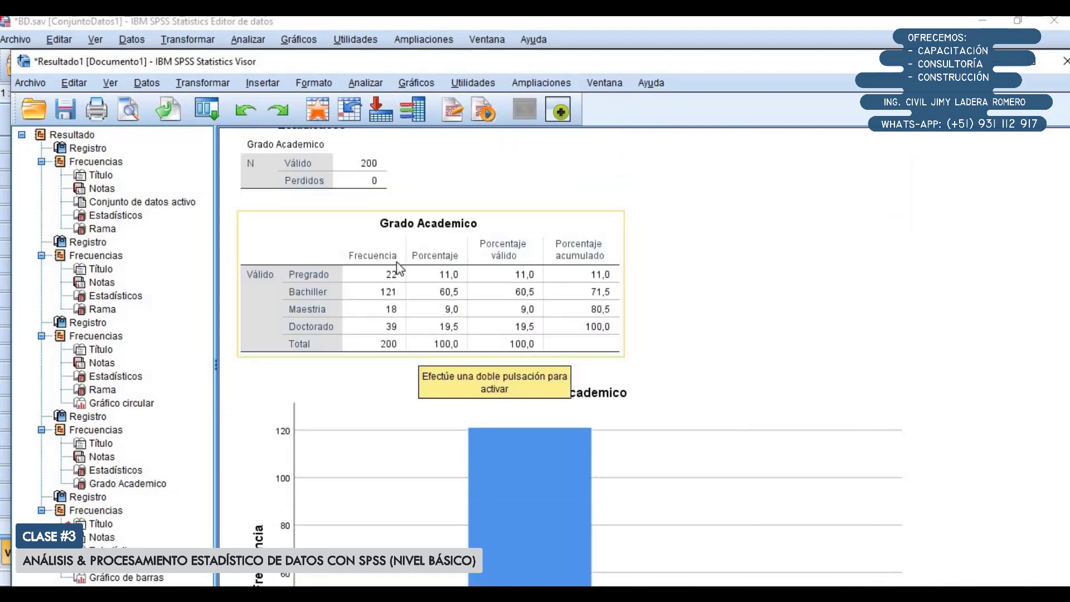
pyautogui.click(445, 310)
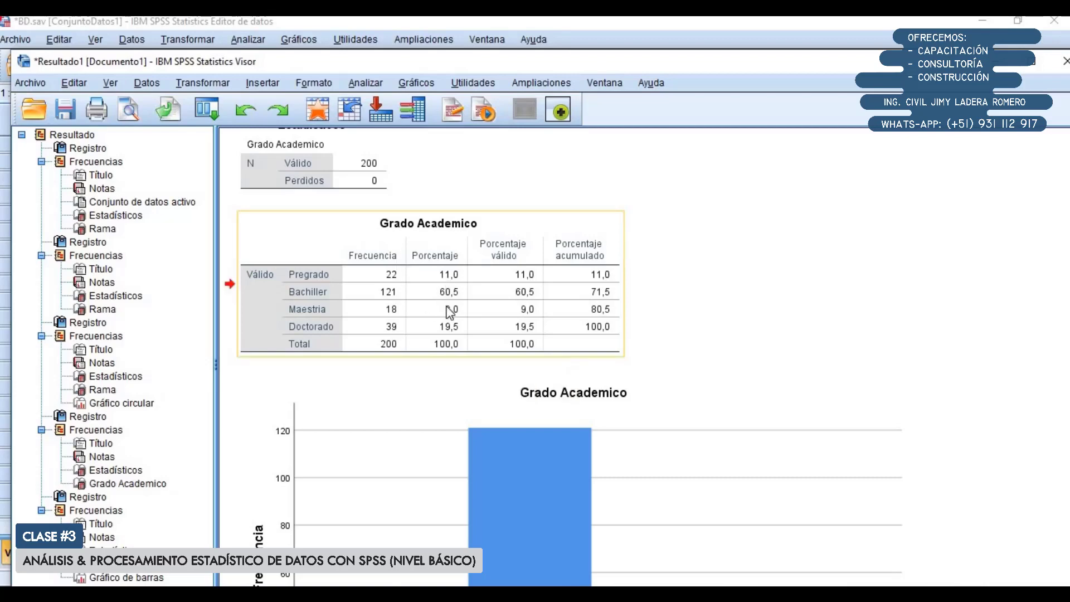
pyautogui.scroll(-4, 449, 323)
pyautogui.click(530, 342)
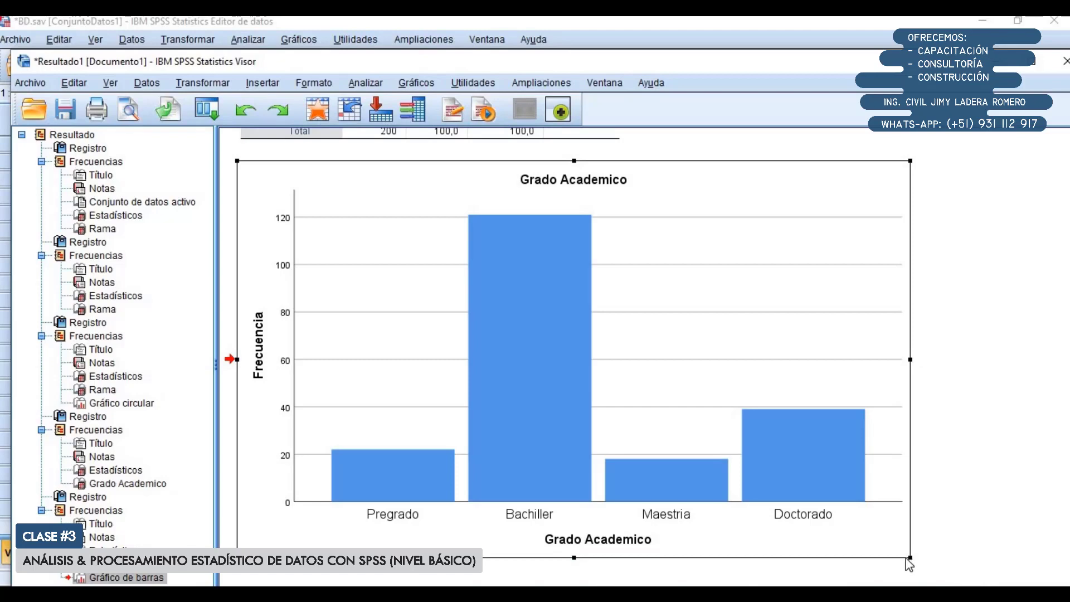
pyautogui.moveTo(910, 557); pyautogui.dragTo(733, 443)
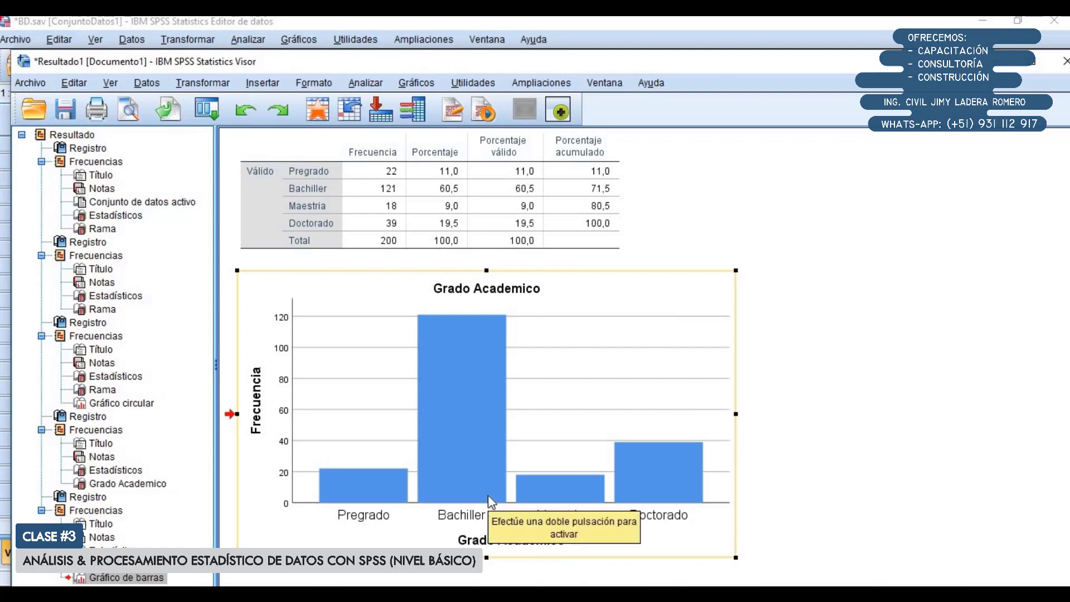
# Step: Open the Grado Academico bar chart for editing and show data labels on its bars
pyautogui.doubleClick(346, 401)
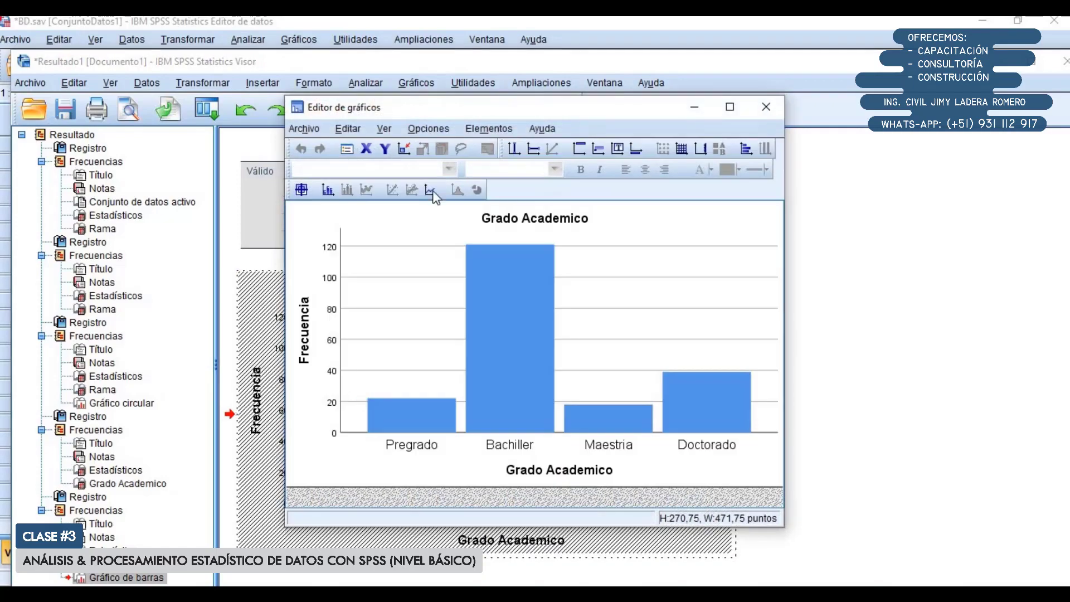
pyautogui.moveTo(452, 112); pyautogui.dragTo(745, 29)
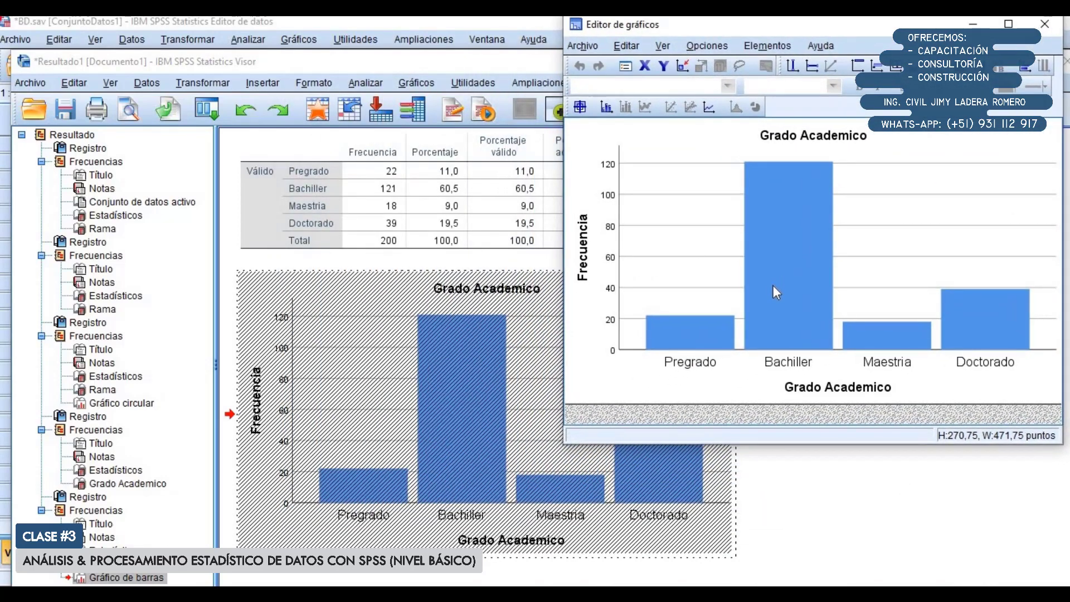
pyautogui.moveTo(855, 32); pyautogui.dragTo(613, 68)
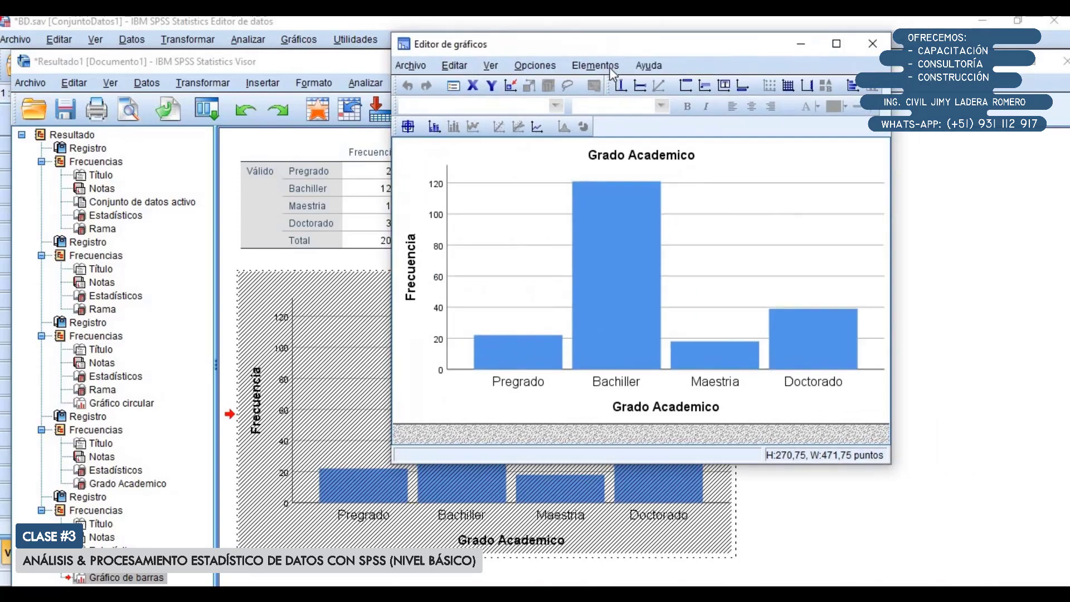
pyautogui.click(609, 68)
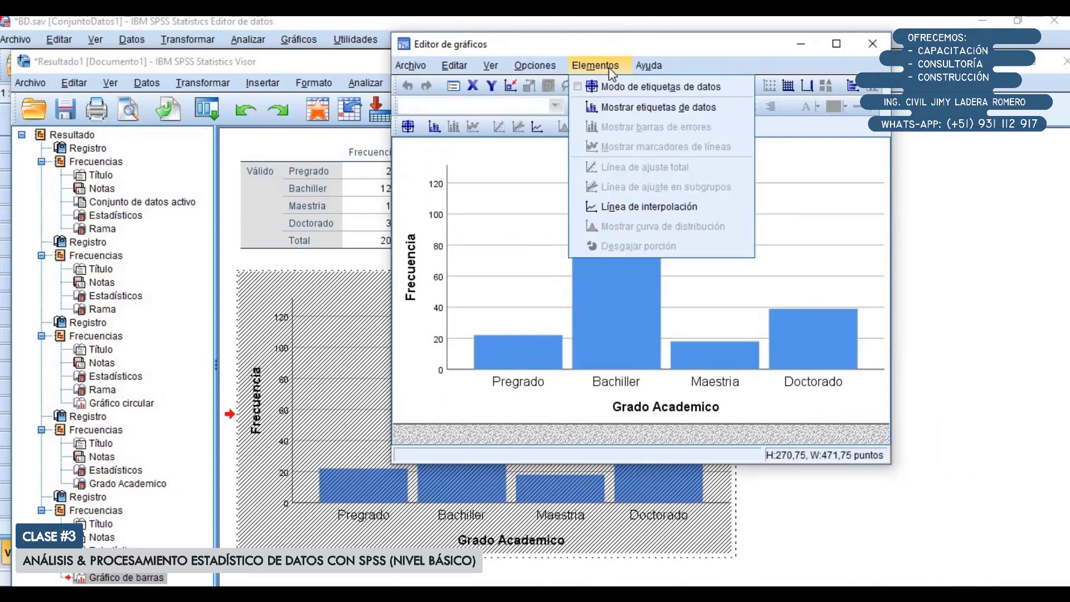
pyautogui.click(656, 111)
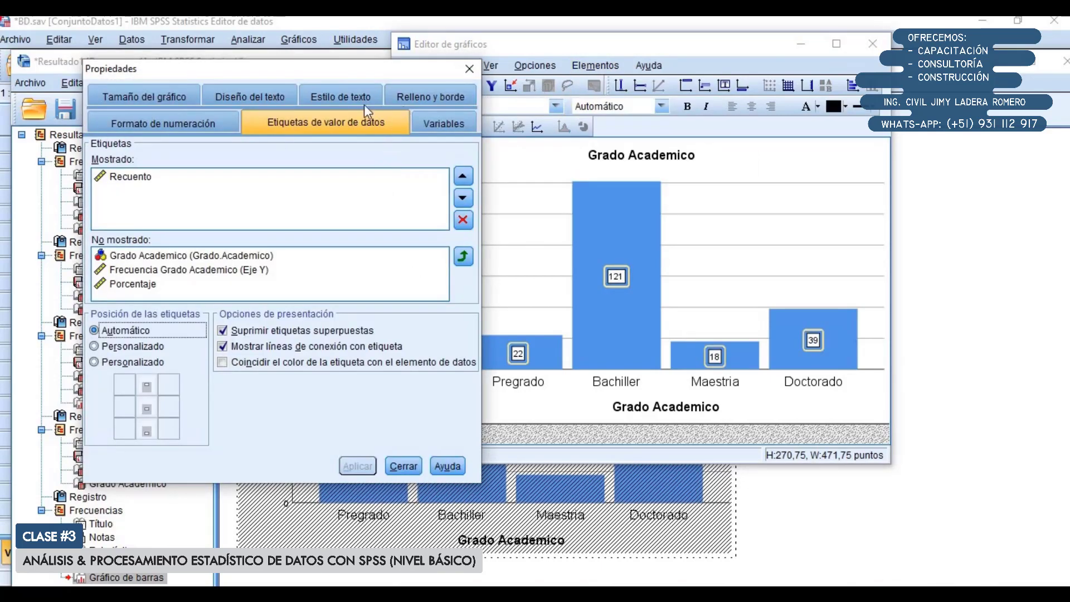
# Step: Replace Recuento with Porcentaje as the value in the bar labels, apply it, and close the chart editor
pyautogui.moveTo(321, 74); pyautogui.dragTo(305, 73)
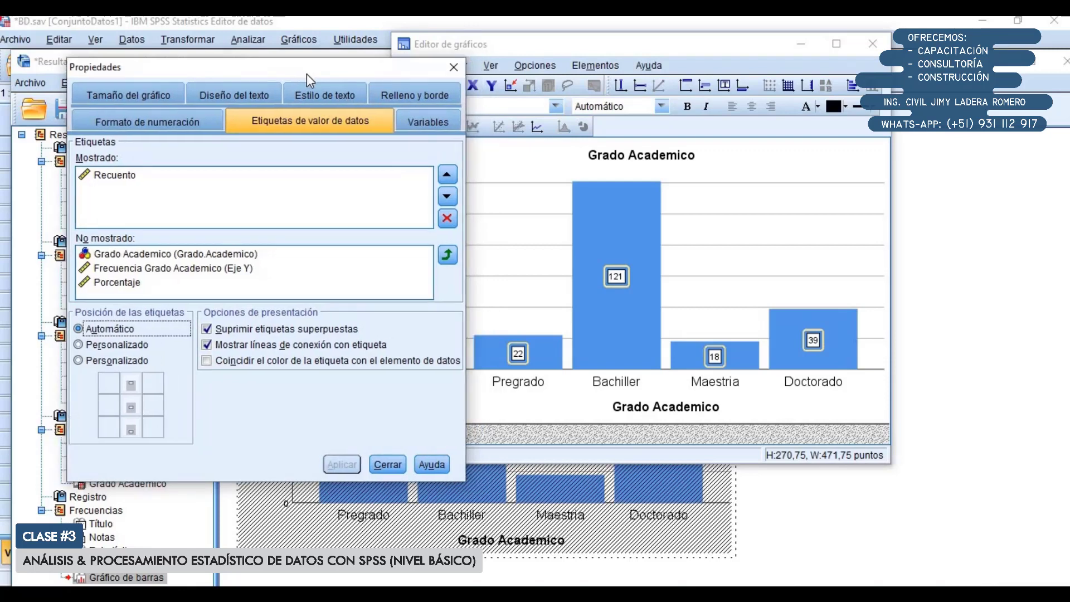
pyautogui.click(122, 283)
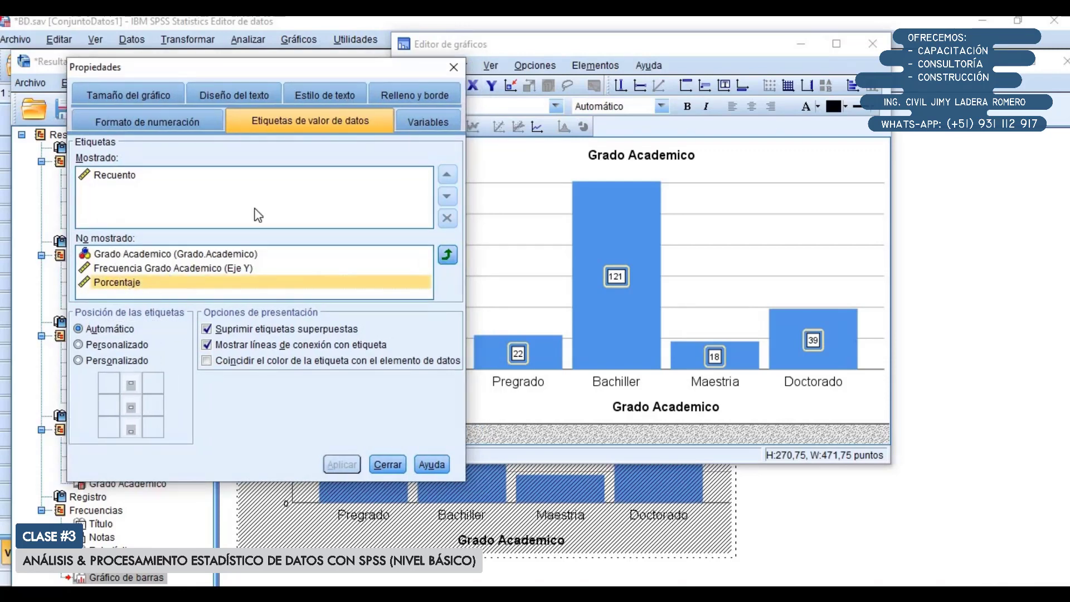
pyautogui.click(448, 255)
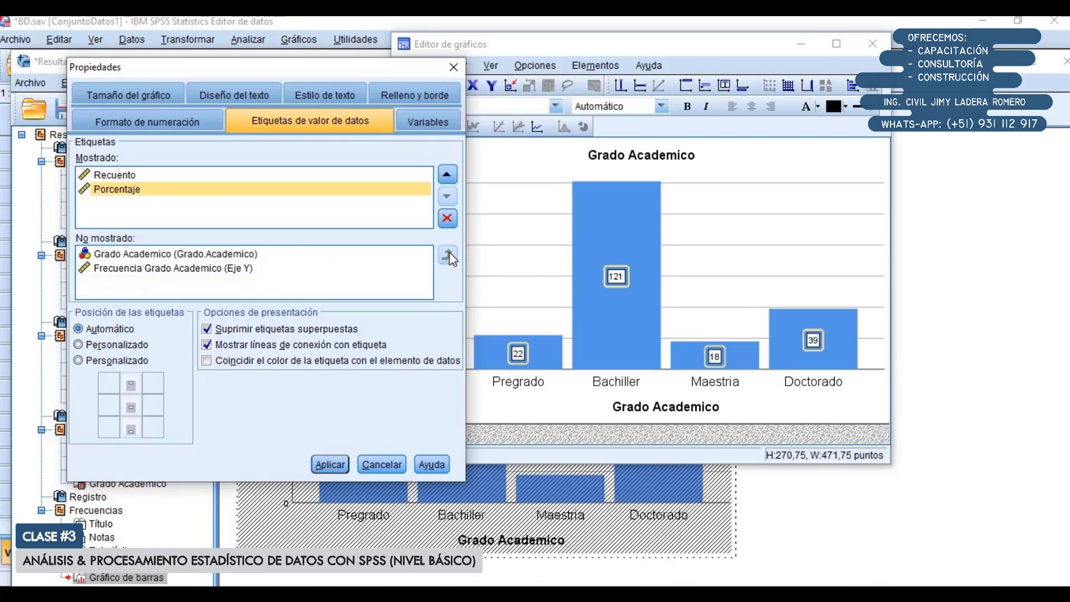
pyautogui.click(402, 175)
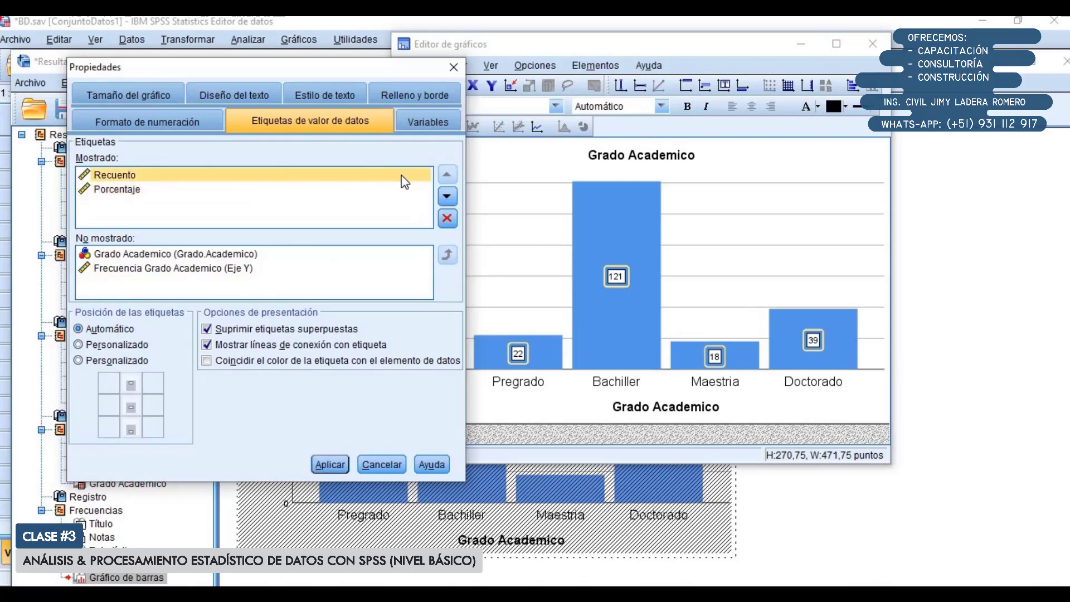
pyautogui.click(448, 219)
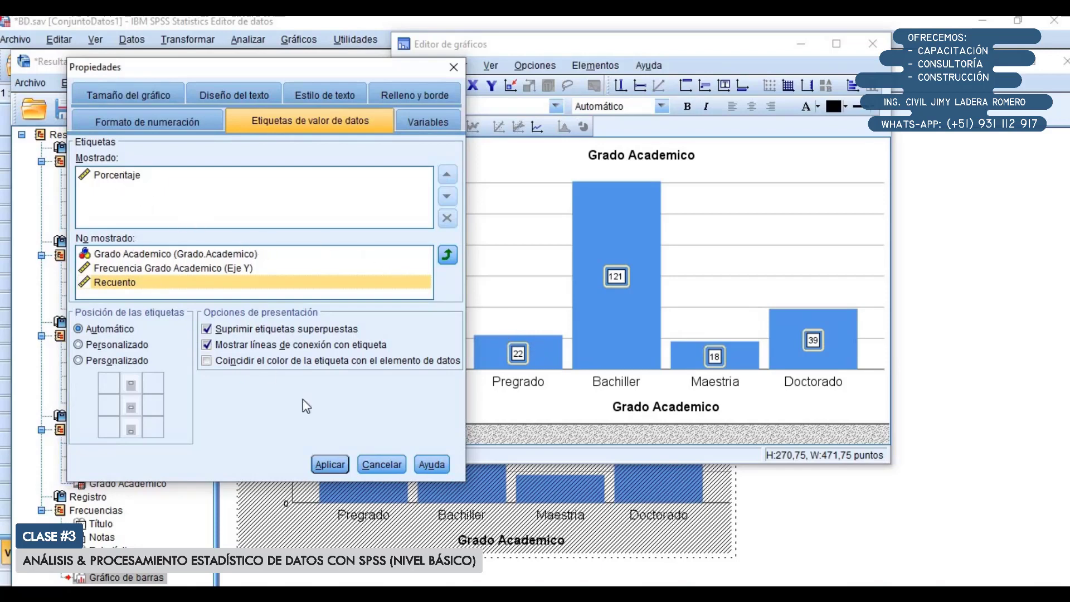
pyautogui.click(333, 467)
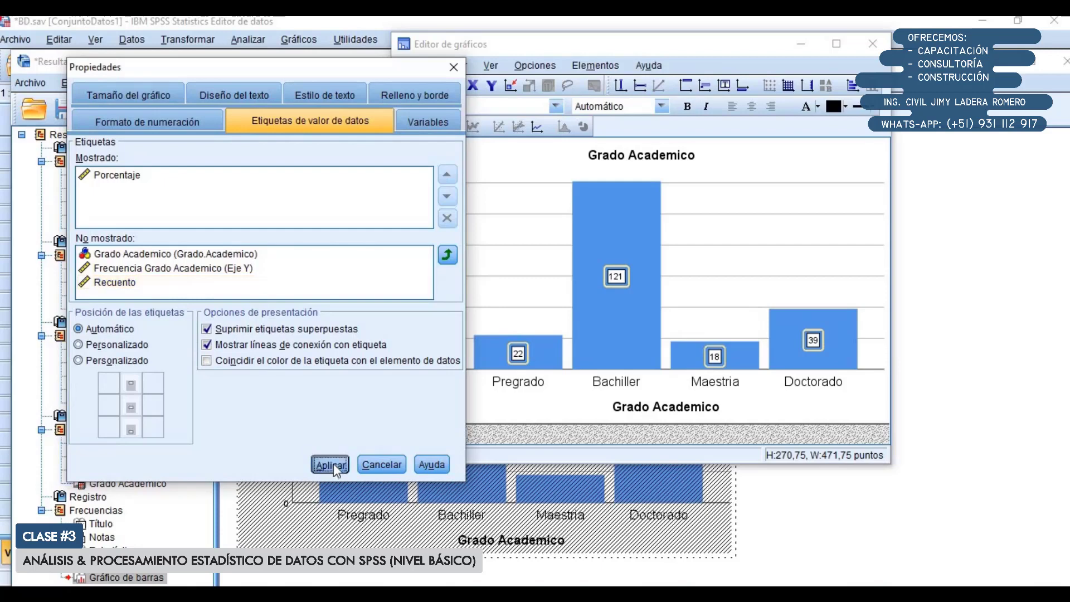
pyautogui.click(388, 465)
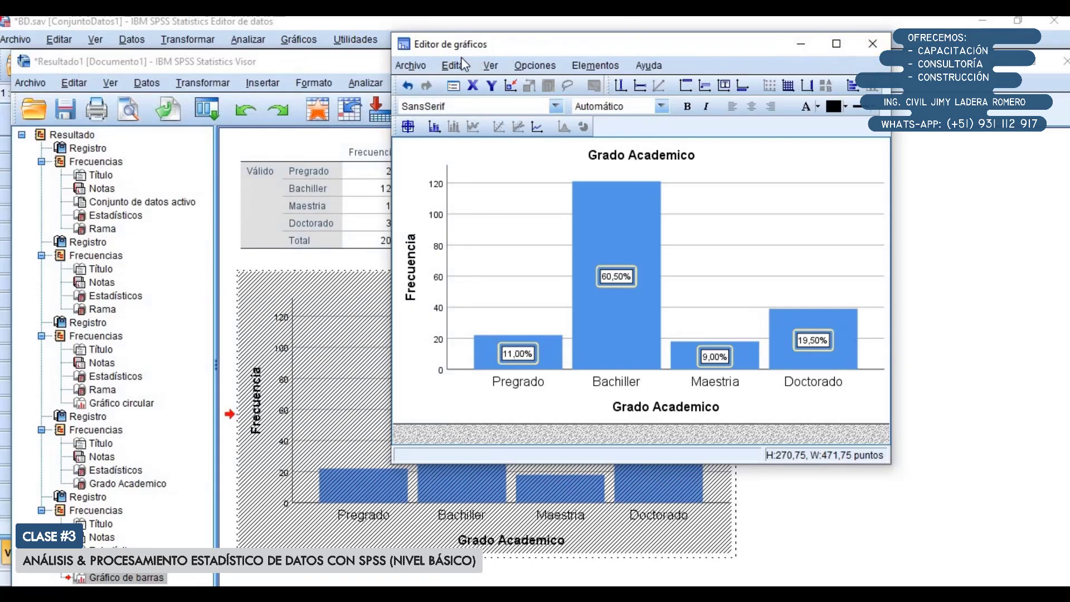
pyautogui.click(873, 43)
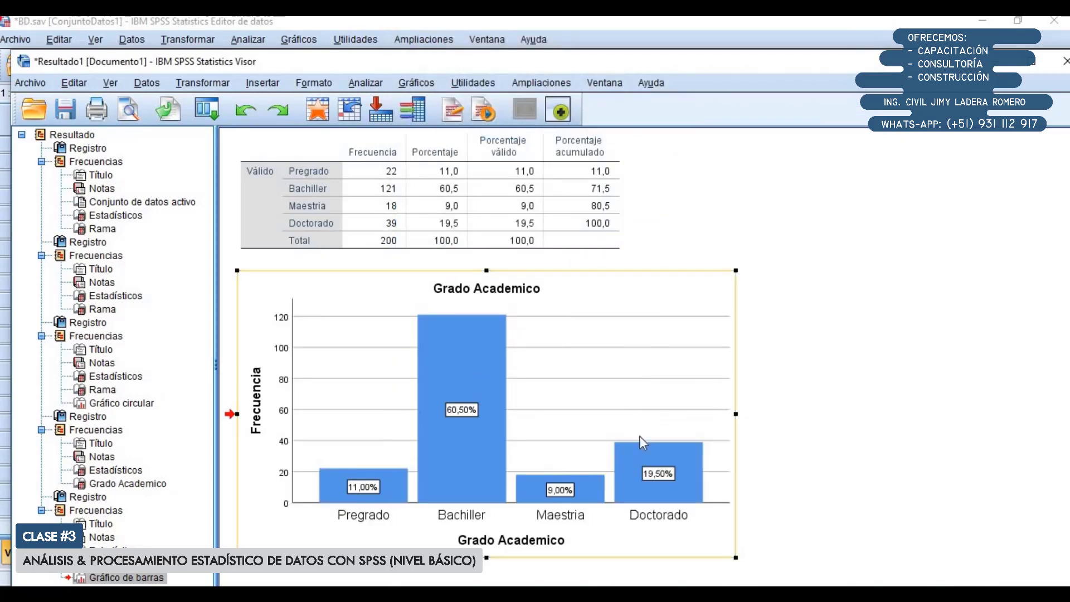
# Step: Compare the Grado Academico table and labelled bar chart with the Rama table and pie chart in the output
pyautogui.click(457, 237)
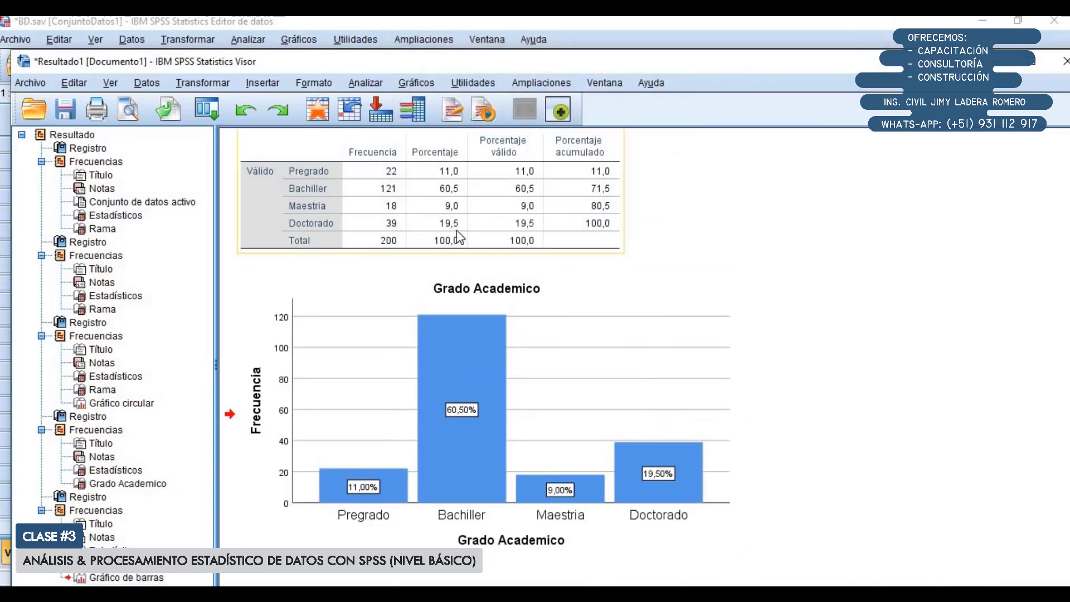
pyautogui.scroll(4, 441, 295)
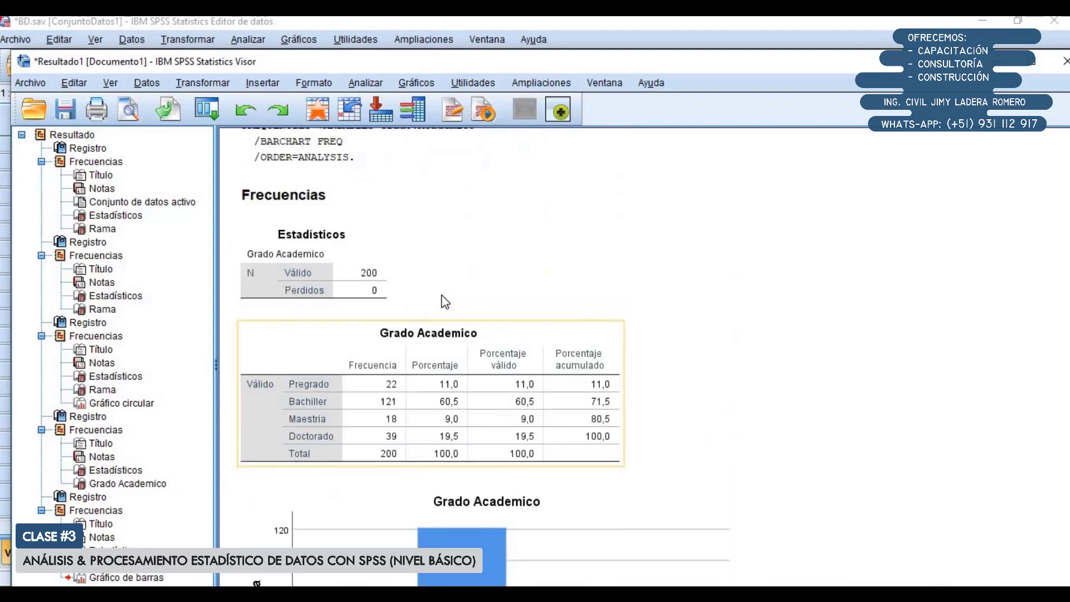
pyautogui.scroll(10, 442, 296)
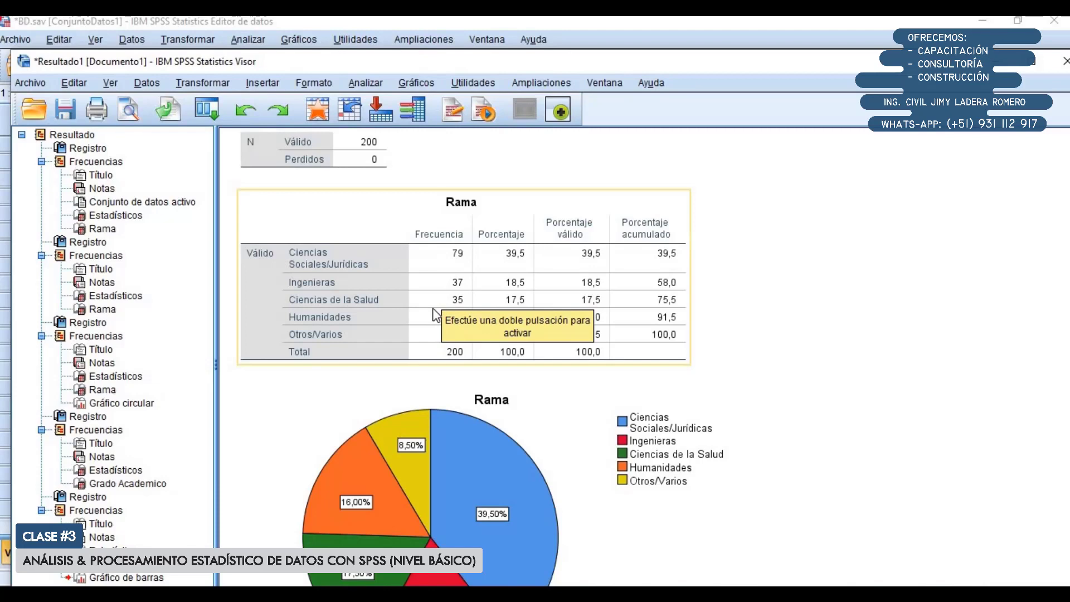
pyautogui.scroll(-10, 433, 312)
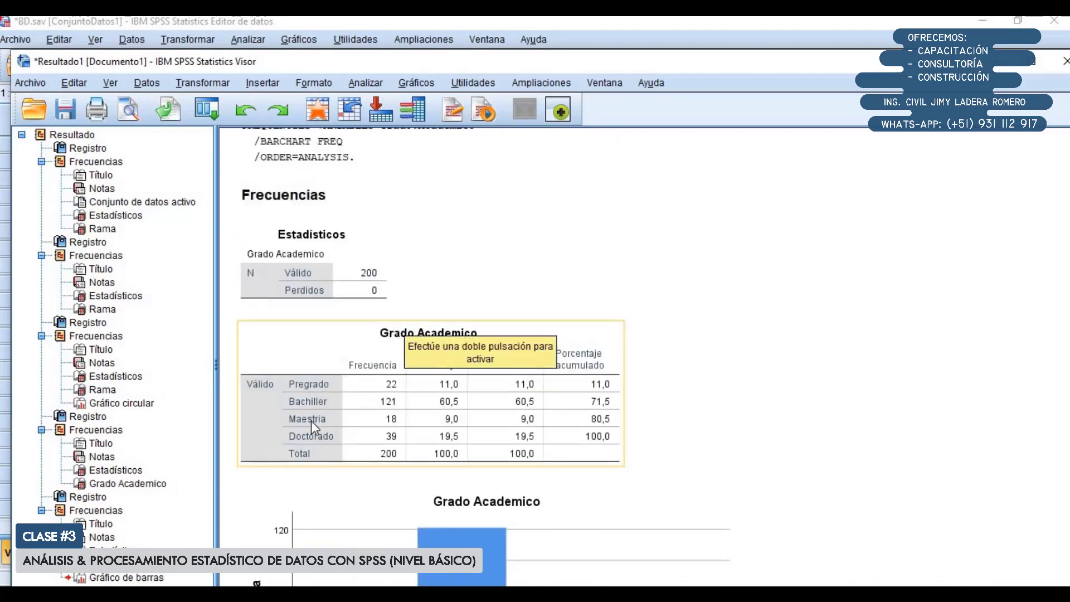
pyautogui.scroll(-5, 311, 420)
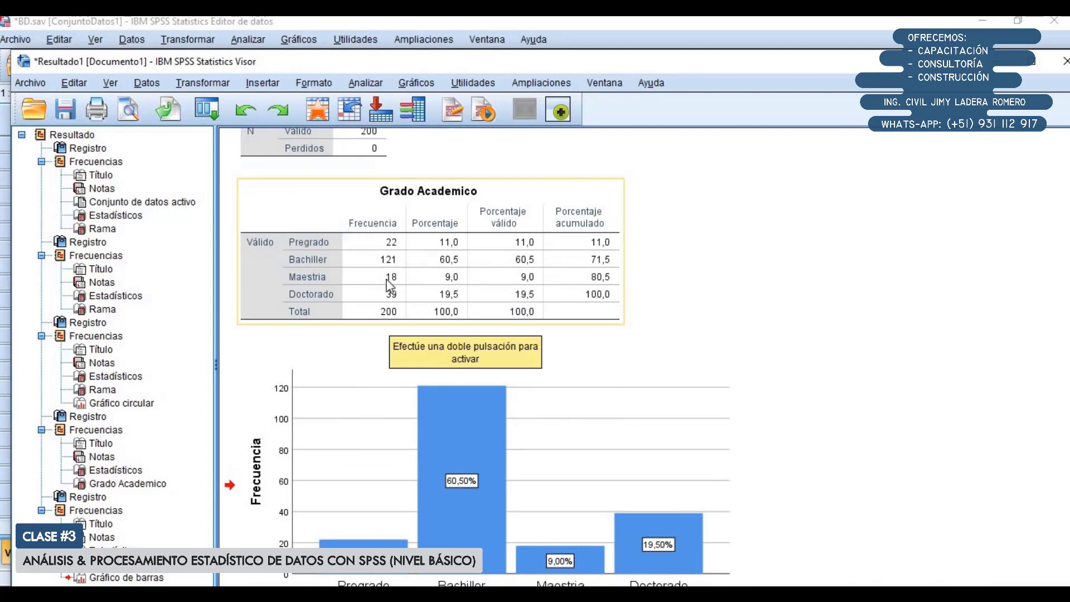
pyautogui.scroll(-3, 386, 284)
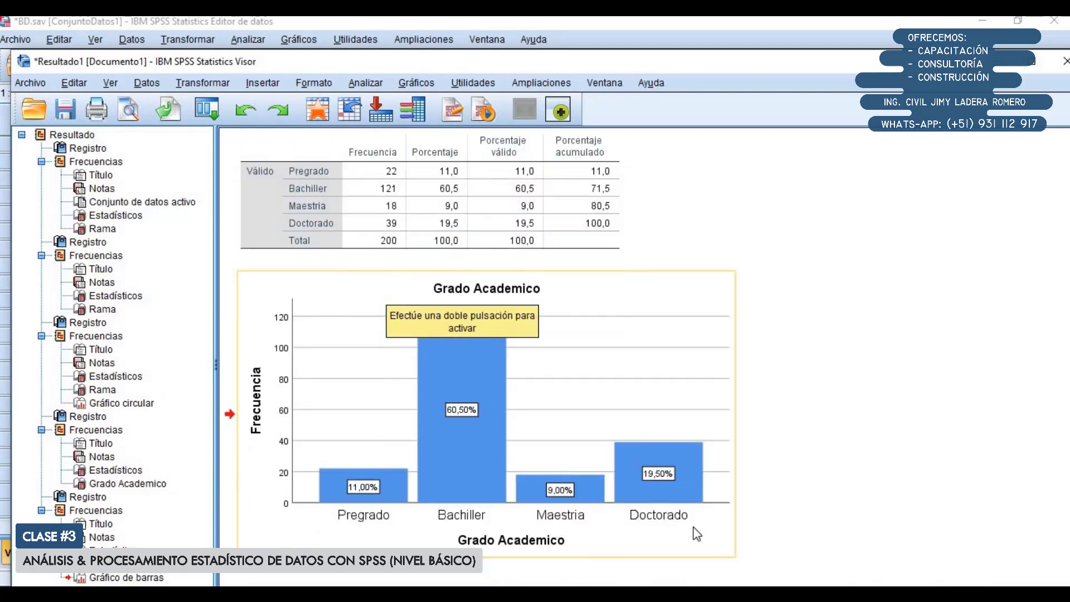
pyautogui.click(850, 450)
pyautogui.click(487, 338)
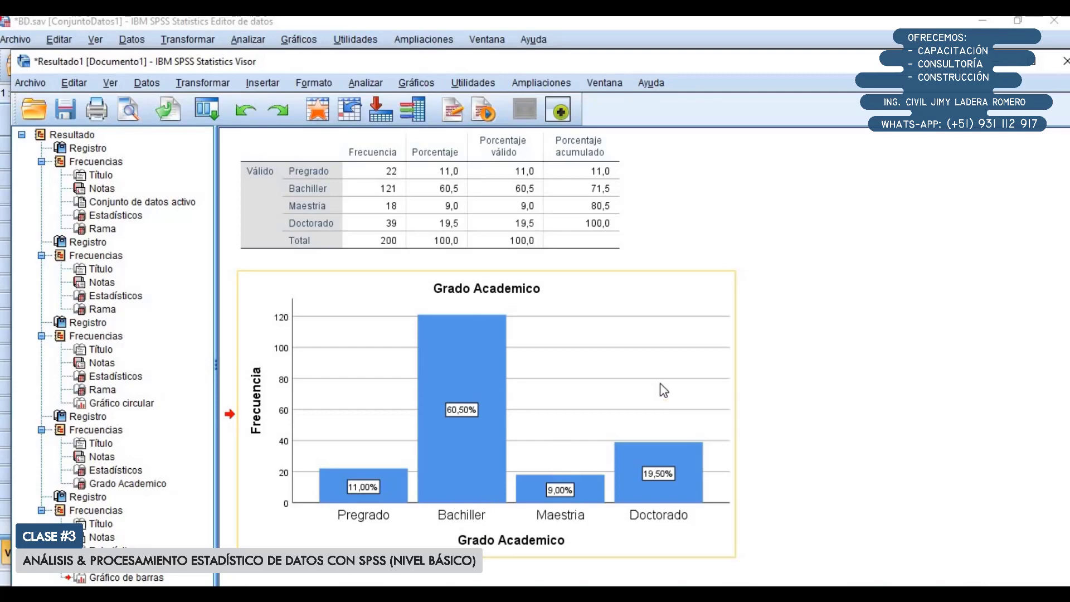
pyautogui.click(787, 382)
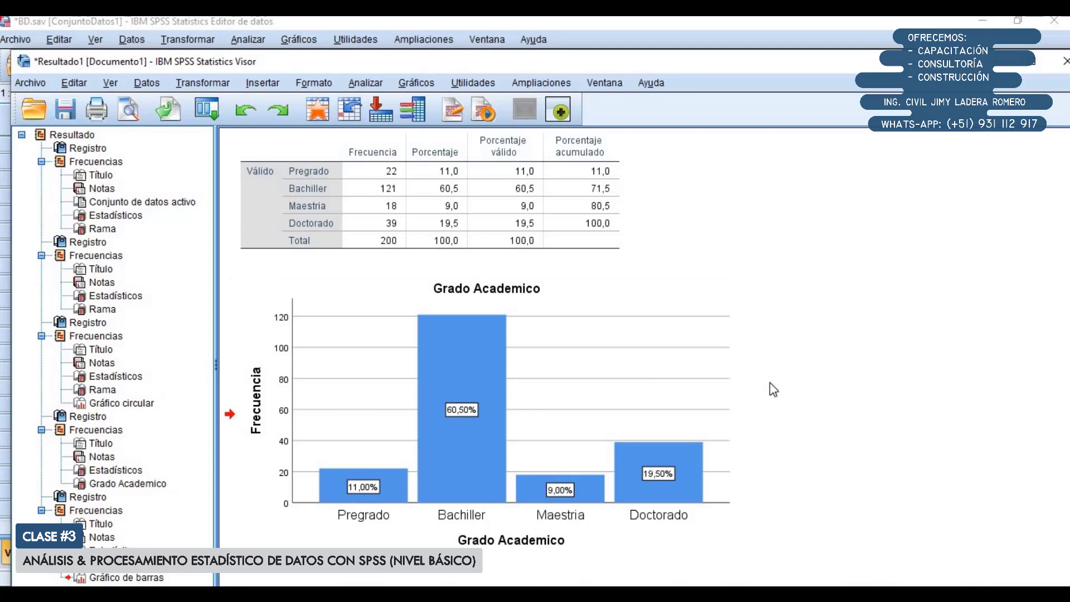
# Step: Bring the BD.sav data back to the front and examine the quantitative variables Edad and Peso
pyautogui.moveTo(259, 60)
pyautogui.mouseDown()
pyautogui.moveTo(455, 38)
pyautogui.moveTo(380, 53)
pyautogui.moveTo(272, 50)
pyautogui.mouseUp()
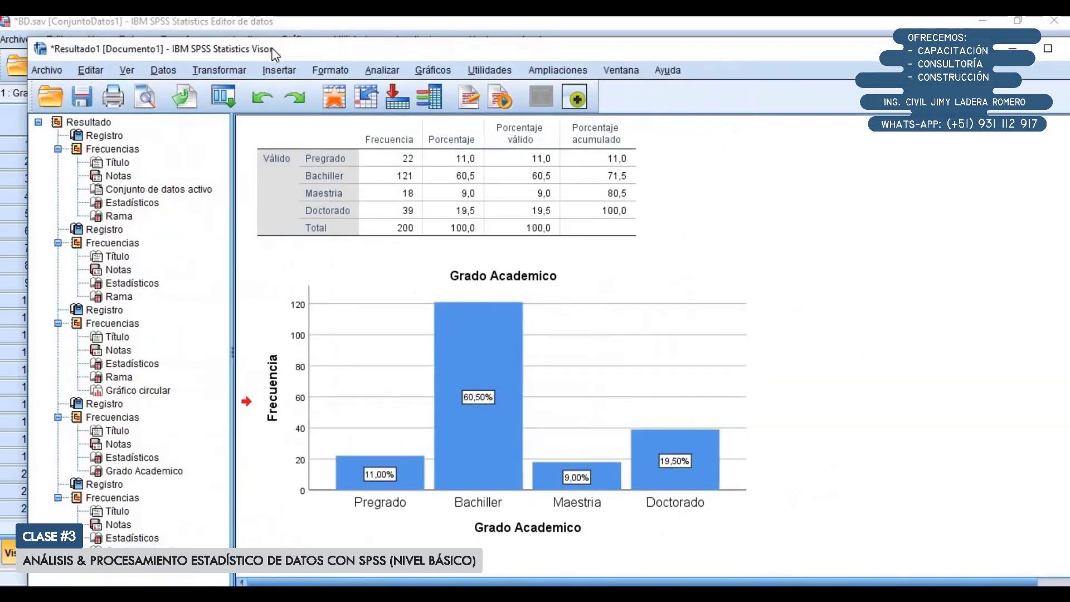
pyautogui.click(305, 30)
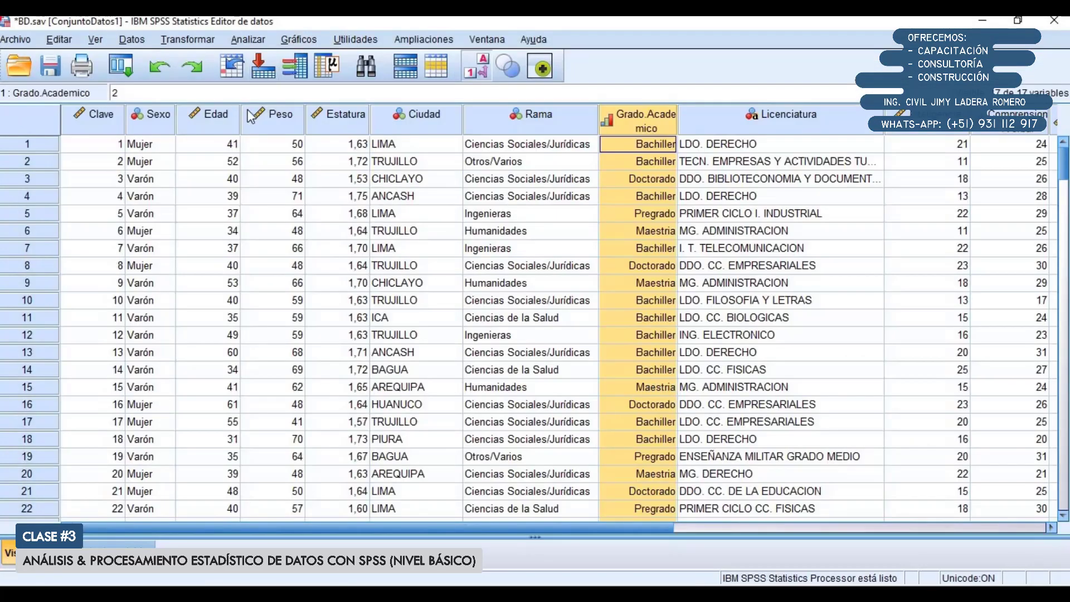
pyautogui.click(223, 119)
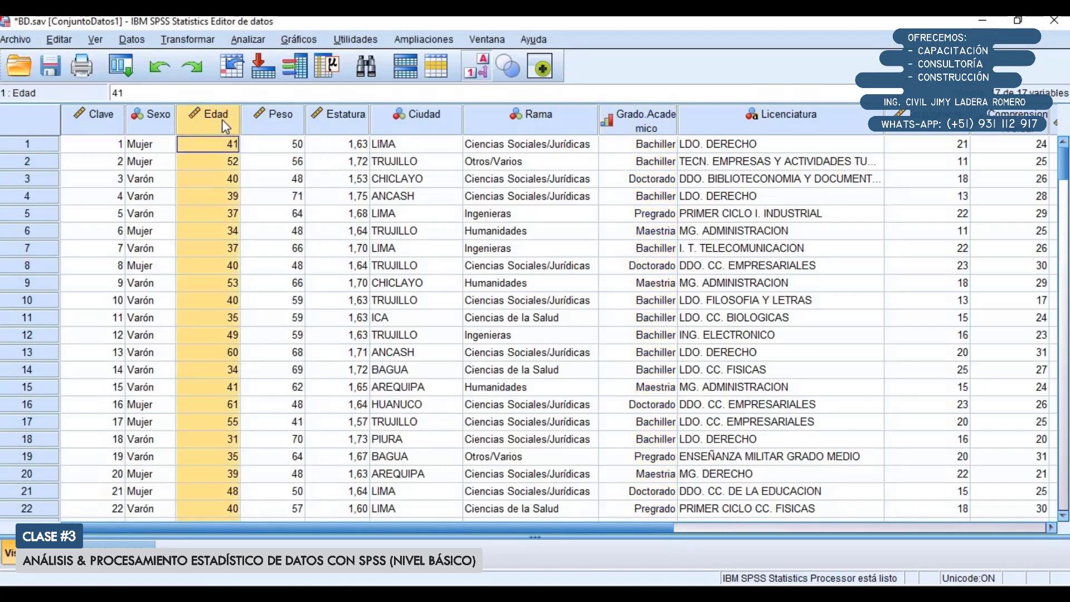
pyautogui.click(279, 119)
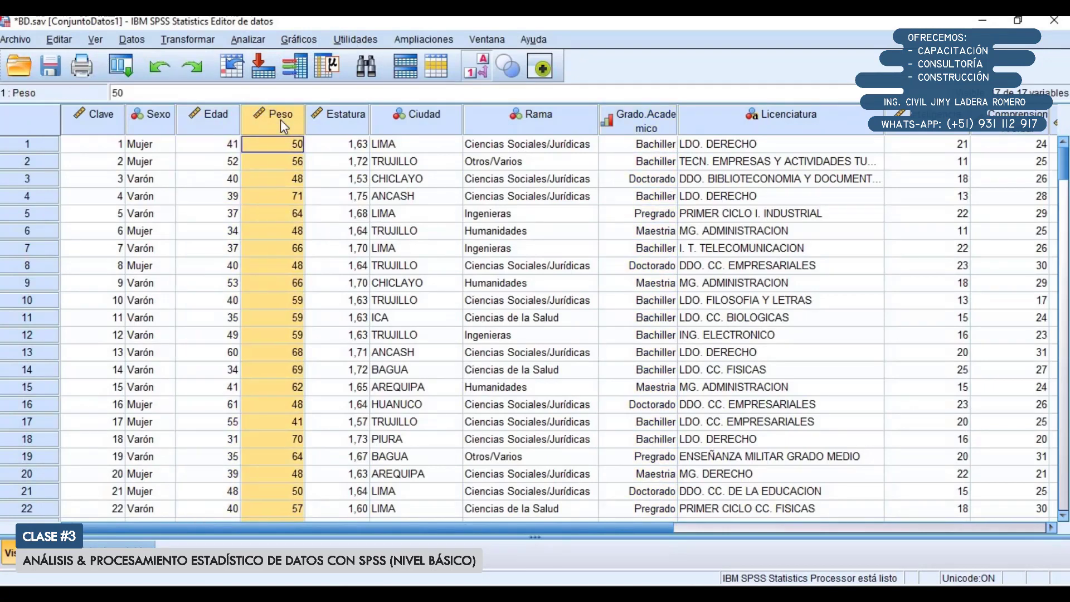
pyautogui.click(230, 131)
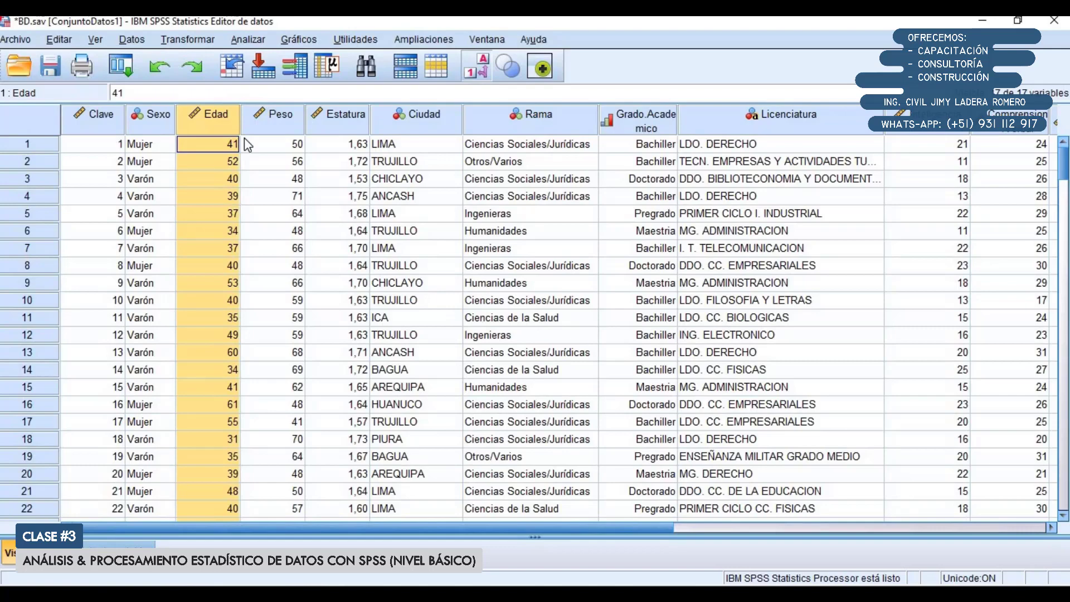
# Step: Start a Descriptivos analysis and add Edad as its variable
pyautogui.click(257, 43)
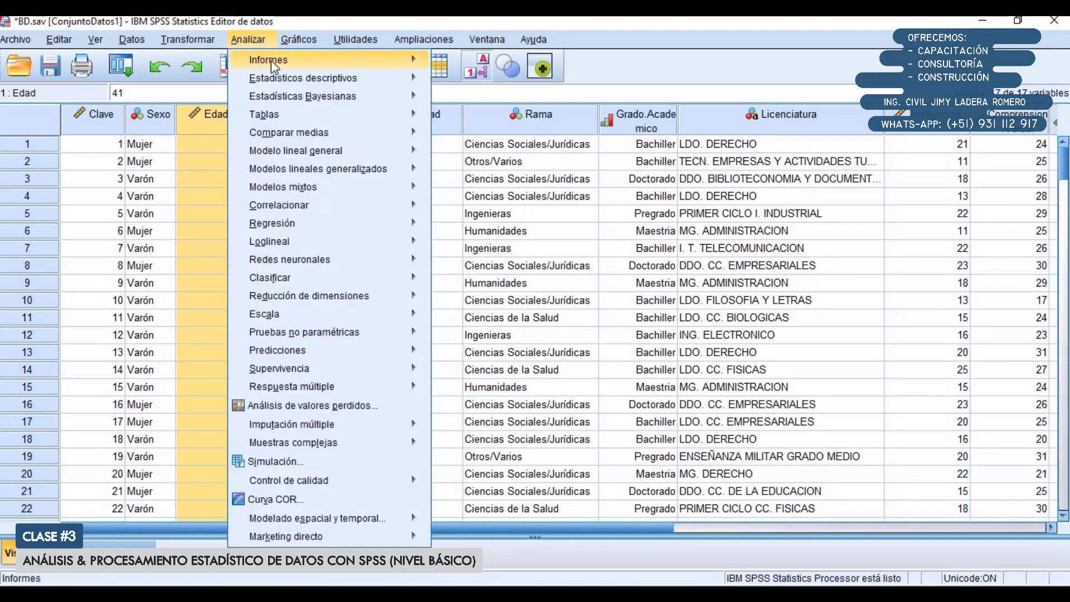
pyautogui.moveTo(276, 80)
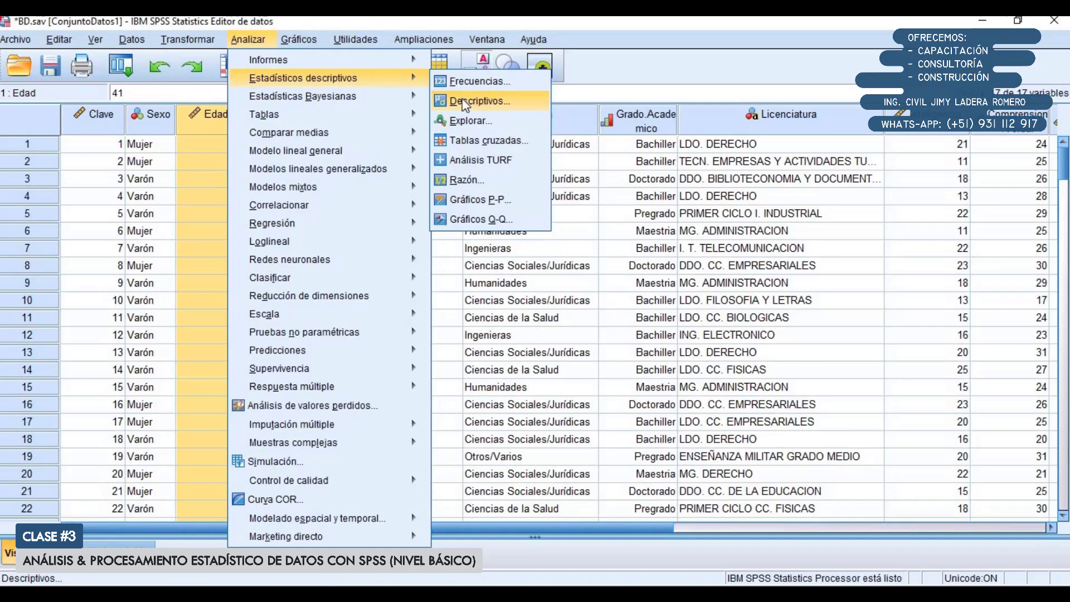
pyautogui.click(480, 101)
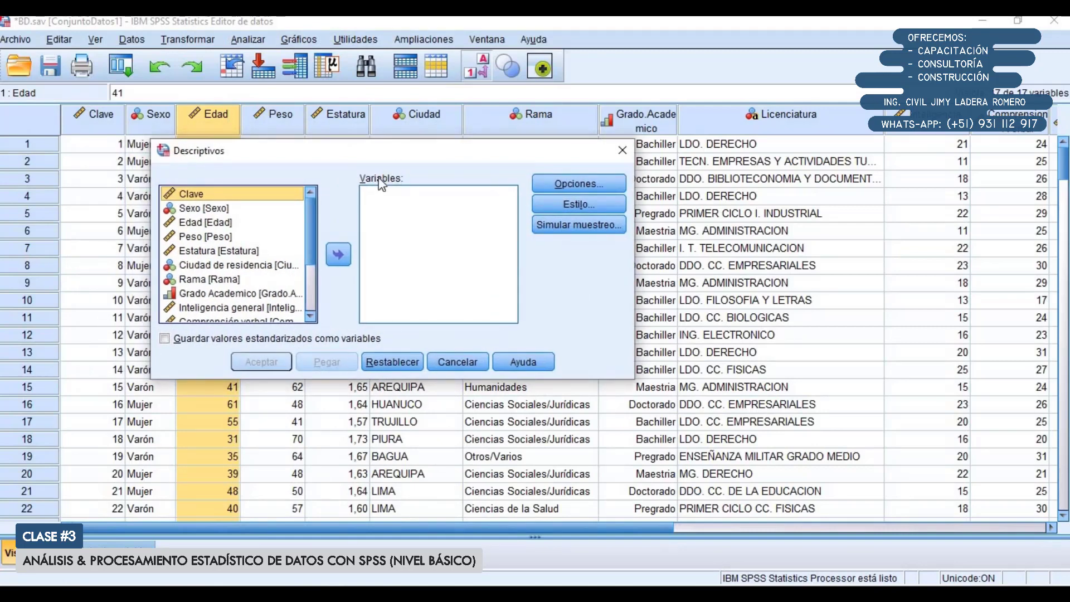
pyautogui.click(198, 223)
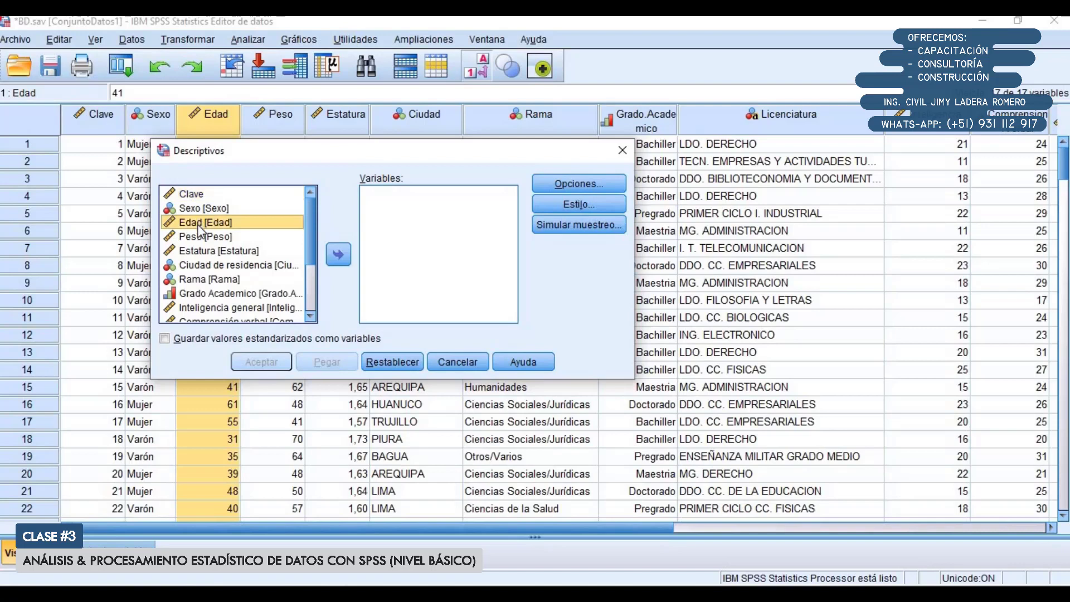
pyautogui.click(340, 256)
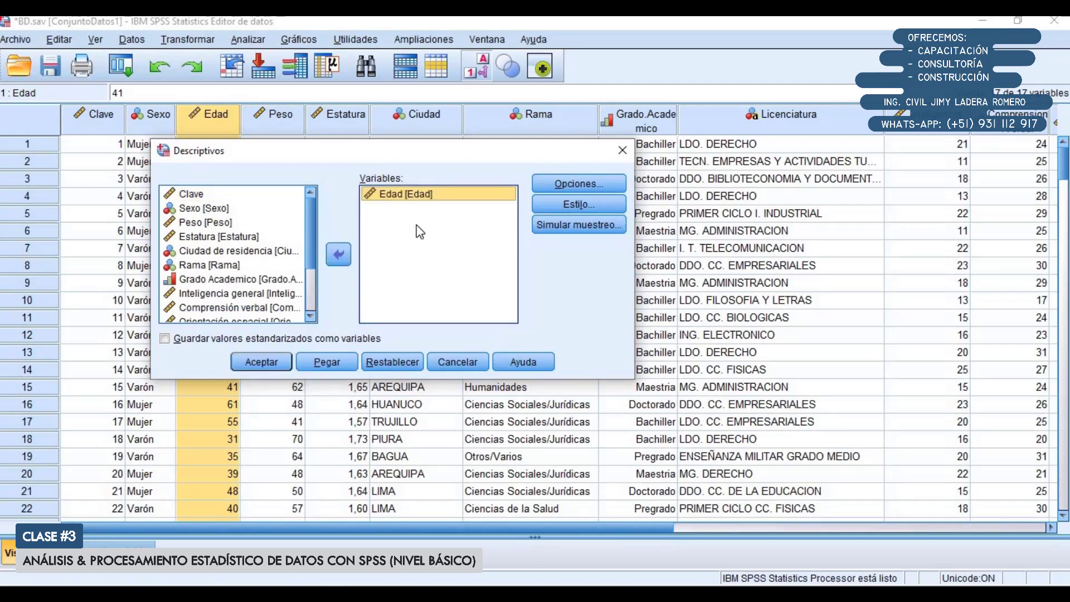
# Step: Keep Media, Desviación estándar, Mínimo and Máximo as the statistics for Edad and run the Descriptivos analysis
pyautogui.moveTo(445, 157); pyautogui.dragTo(370, 149)
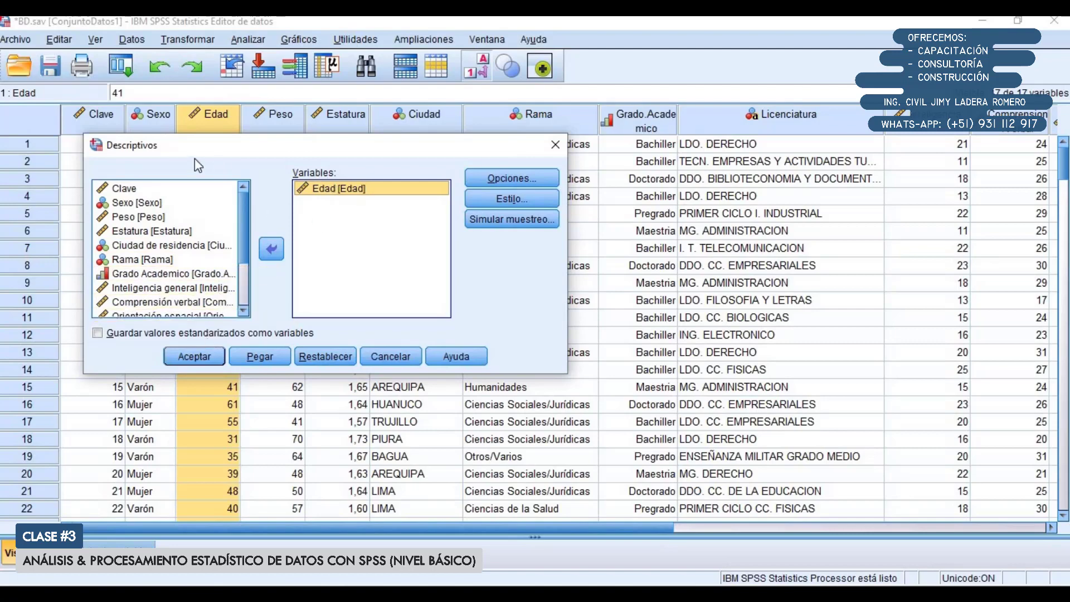
pyautogui.moveTo(212, 149); pyautogui.dragTo(213, 159)
pyautogui.click(486, 189)
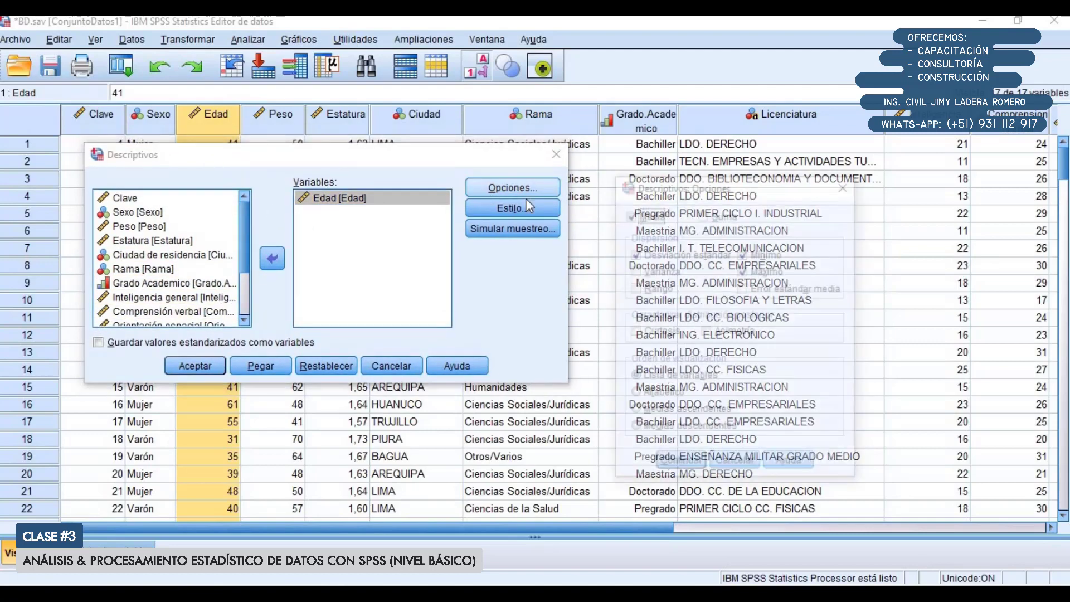
pyautogui.moveTo(647, 193); pyautogui.dragTo(491, 263)
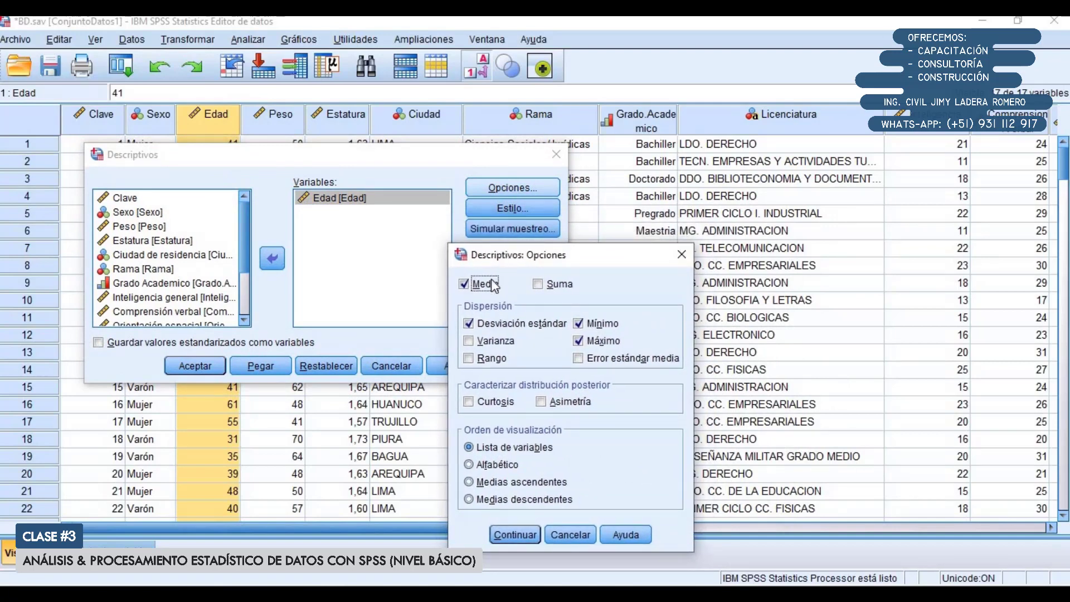
pyautogui.click(579, 323)
pyautogui.click(511, 536)
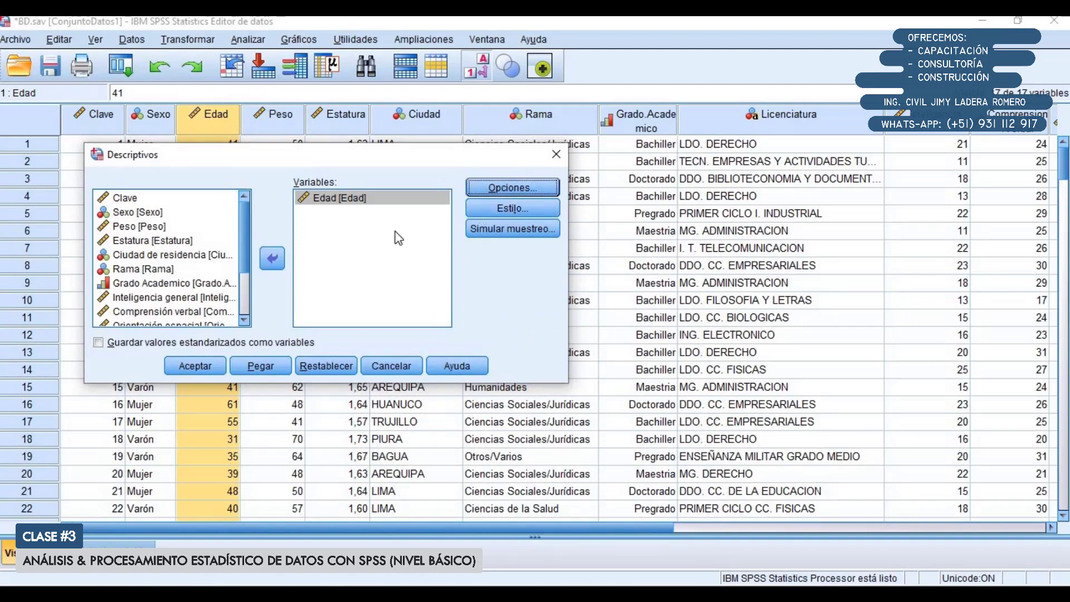
pyautogui.click(187, 365)
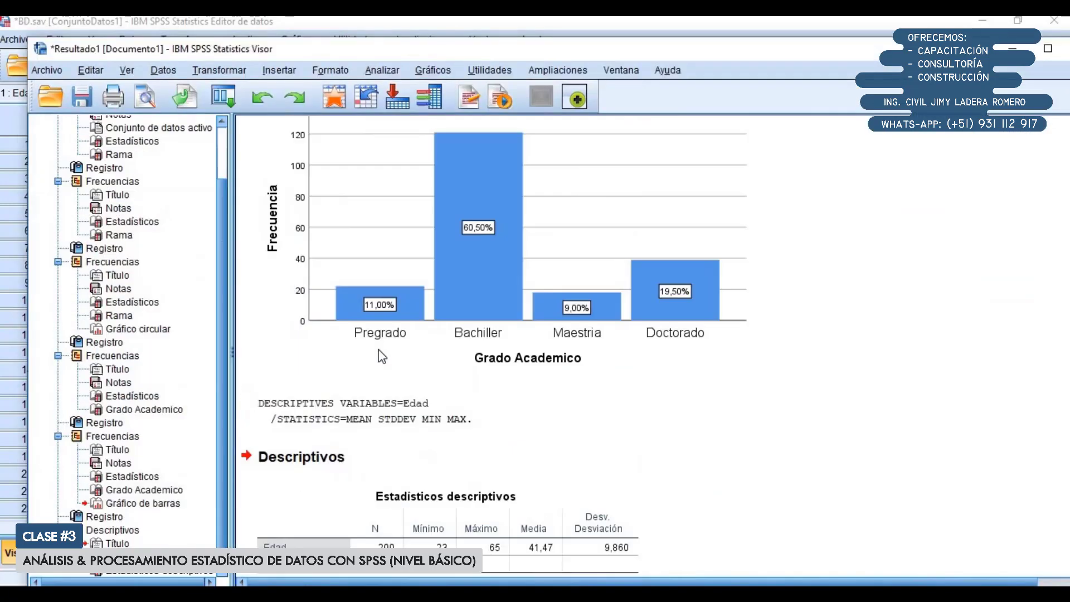
# Step: Review the descriptive statistics table for Edad in the maximized output window, and return to the BD.sav data
pyautogui.click(388, 396)
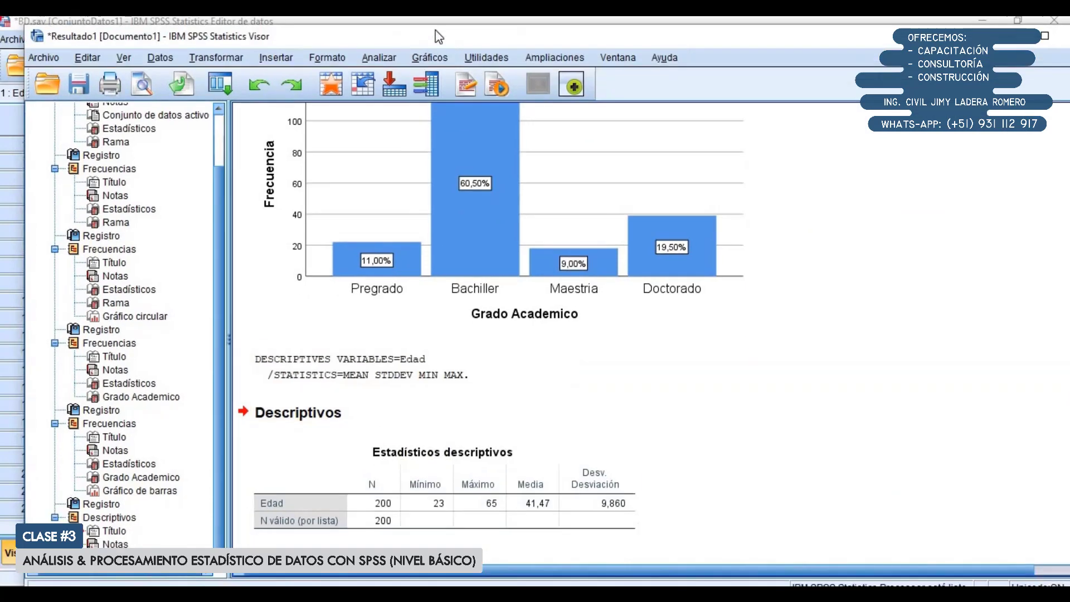
pyautogui.click(347, 483)
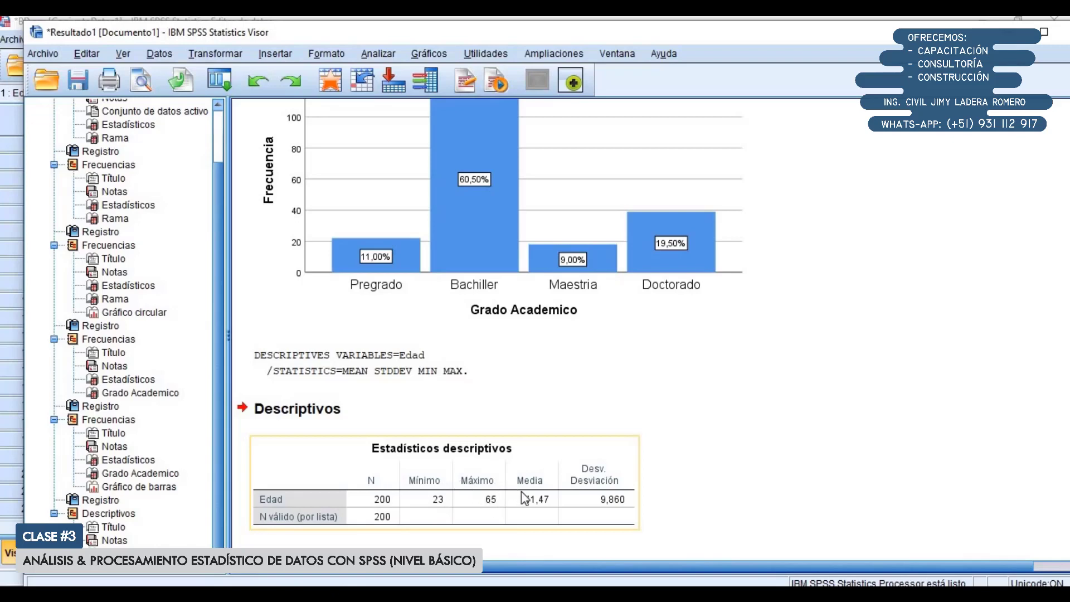
pyautogui.click(864, 360)
pyautogui.click(1044, 31)
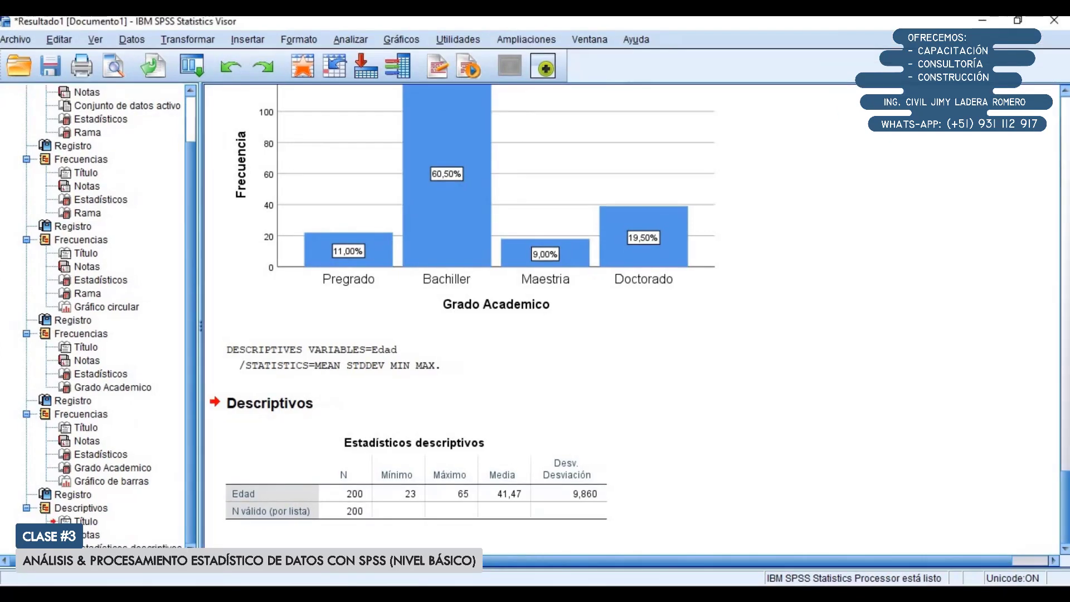
pyautogui.click(983, 21)
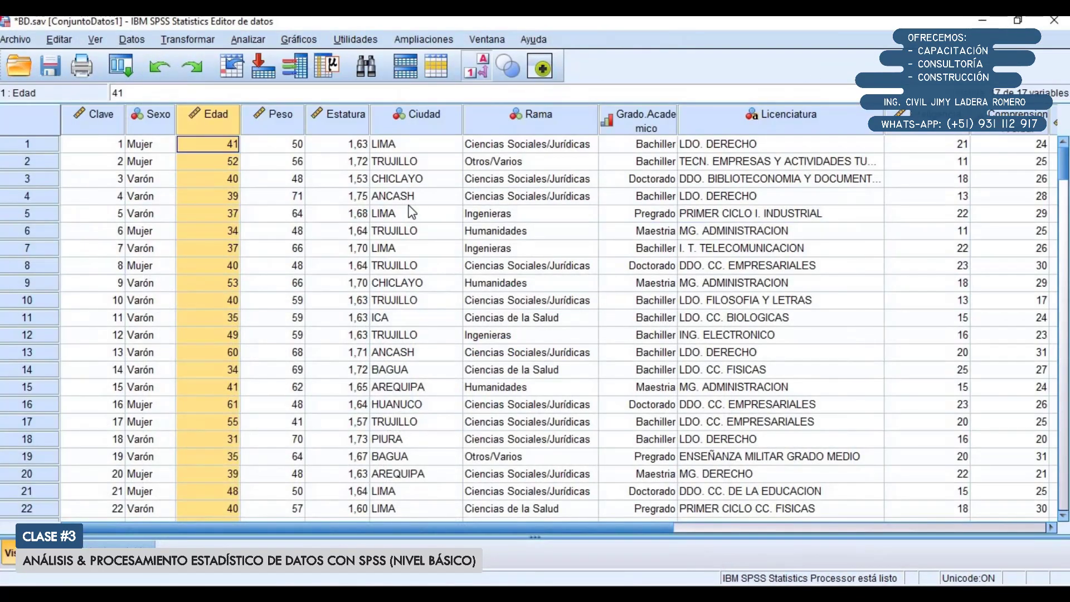
# Step: Start a Frecuencias analysis, reset its previous settings, and add Edad as the only variable
pyautogui.click(240, 40)
pyautogui.moveTo(251, 82)
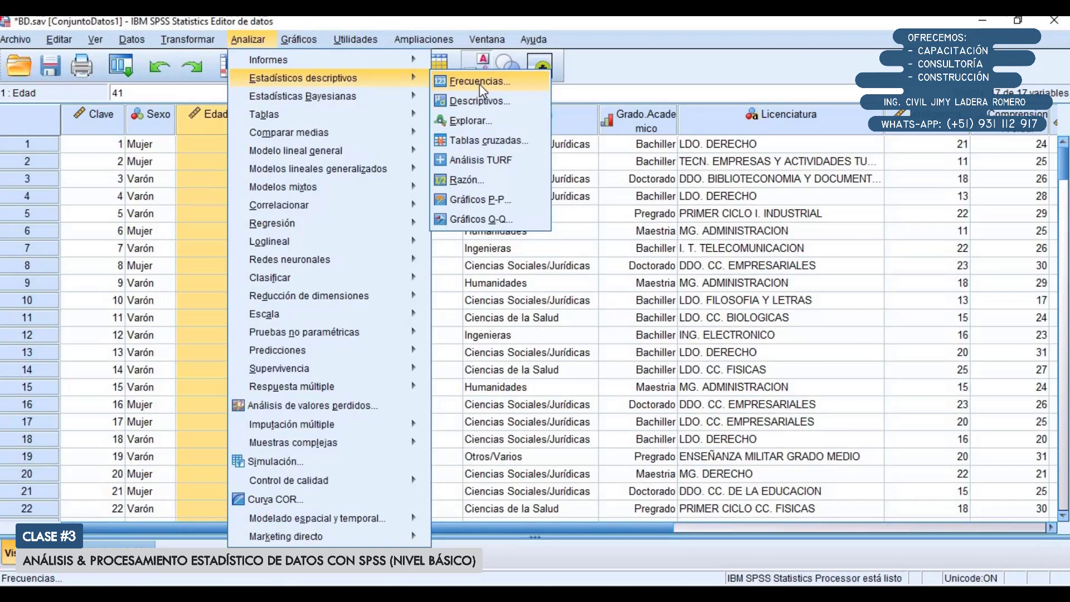
pyautogui.click(479, 82)
pyautogui.moveTo(398, 147); pyautogui.dragTo(430, 146)
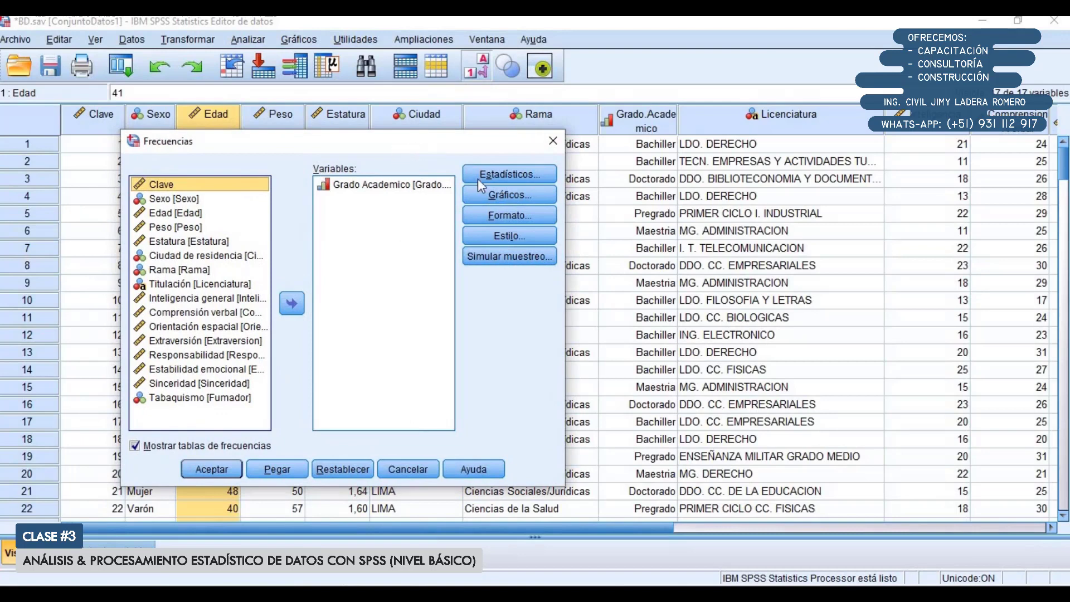
pyautogui.click(339, 464)
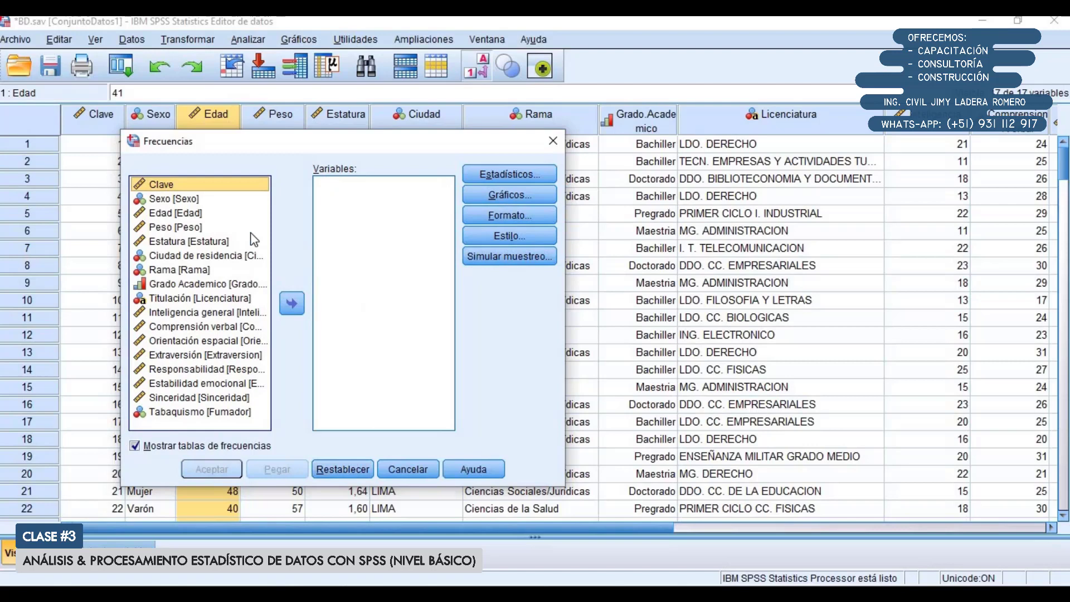
pyautogui.click(170, 214)
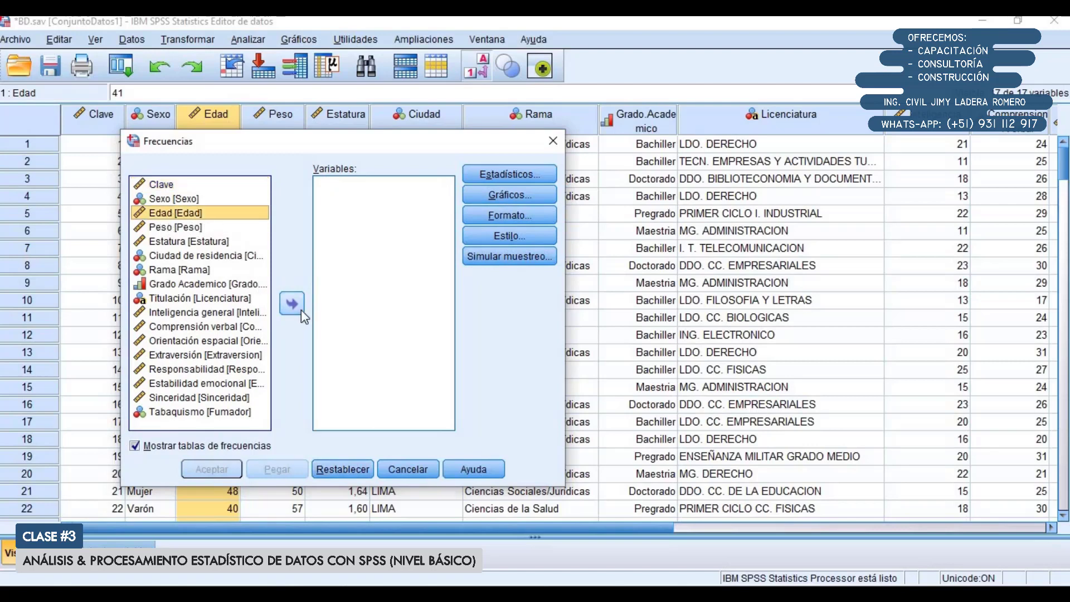
pyautogui.click(292, 303)
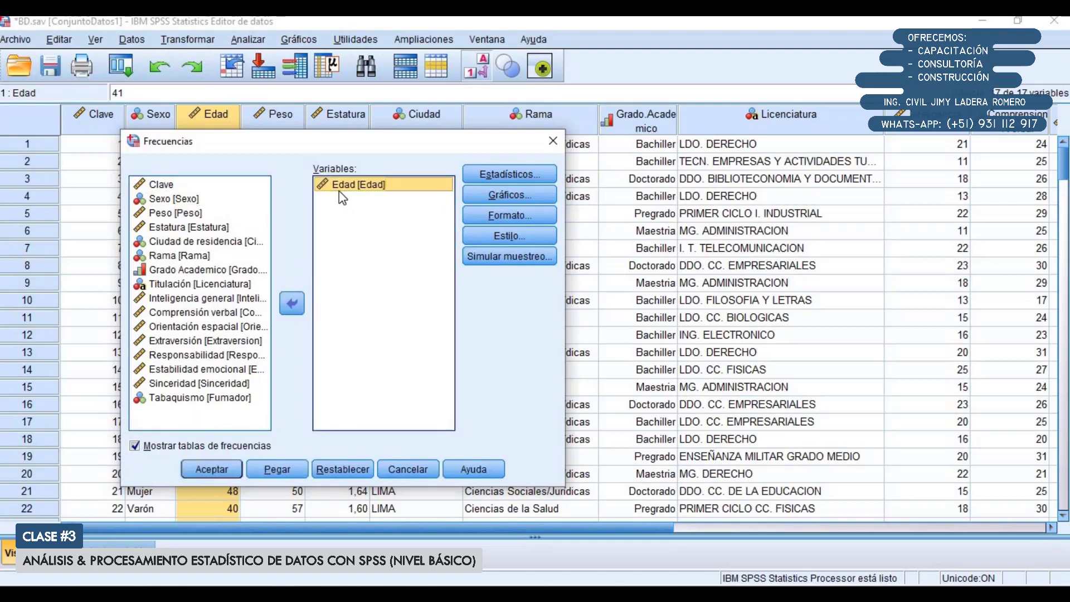
# Step: Request Media, Desviación estándar, Mínimo and Máximo as the statistics for Edad in the Frecuencias analysis
pyautogui.moveTo(336, 142); pyautogui.dragTo(264, 114)
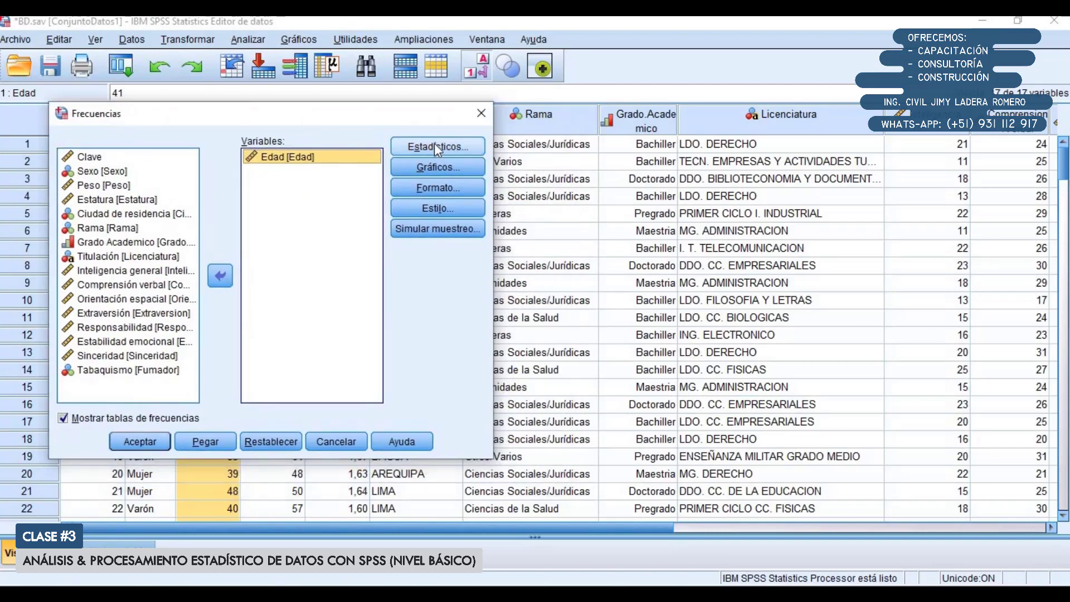
pyautogui.moveTo(365, 105); pyautogui.dragTo(334, 98)
pyautogui.click(401, 139)
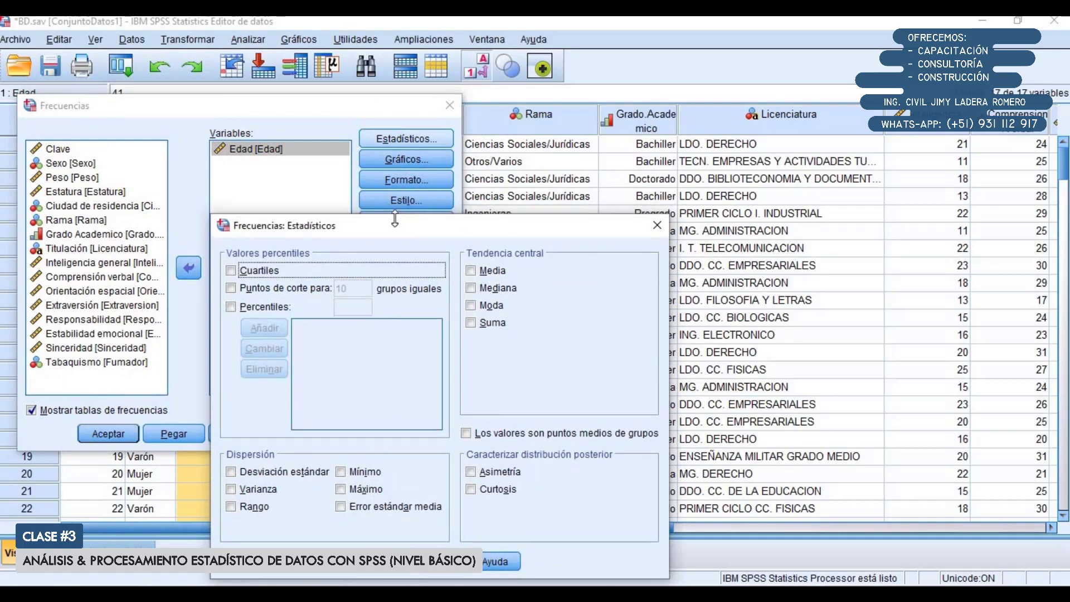
pyautogui.moveTo(404, 221); pyautogui.dragTo(637, 135)
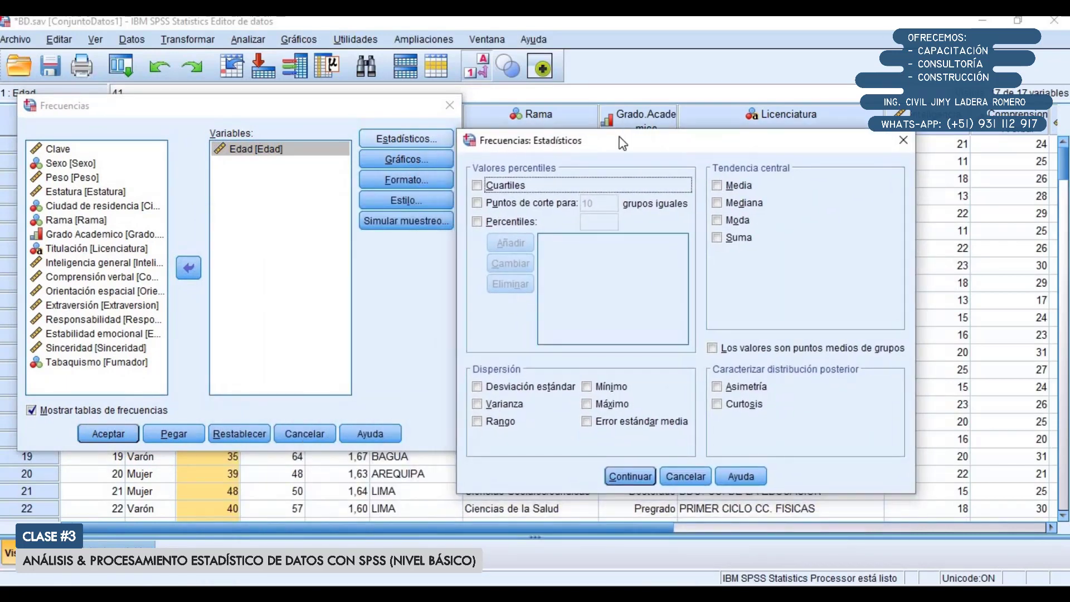
pyautogui.click(723, 185)
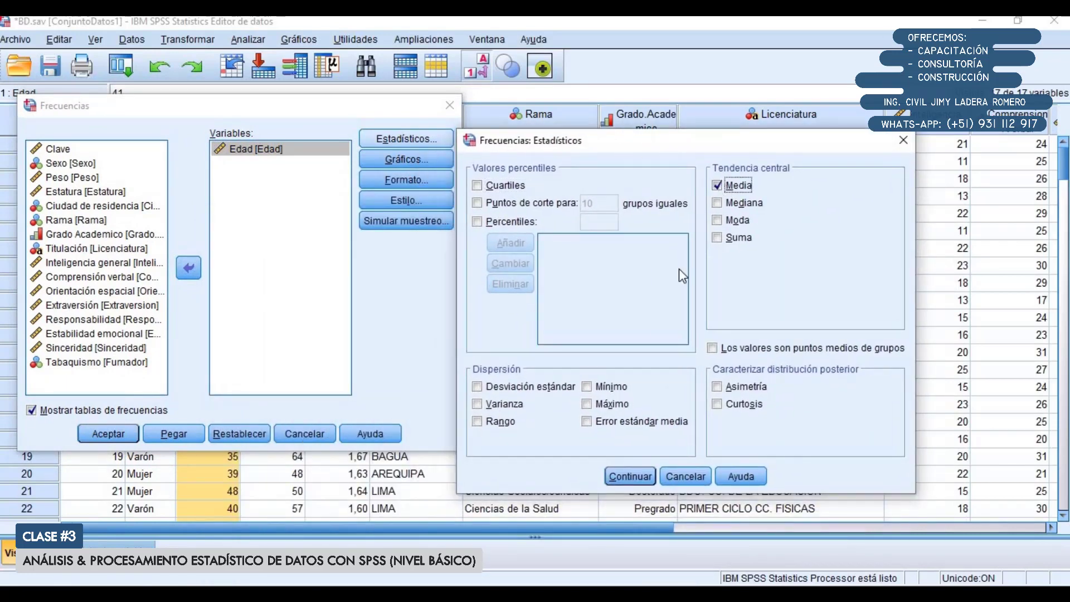
pyautogui.click(604, 386)
pyautogui.click(591, 403)
pyautogui.click(534, 386)
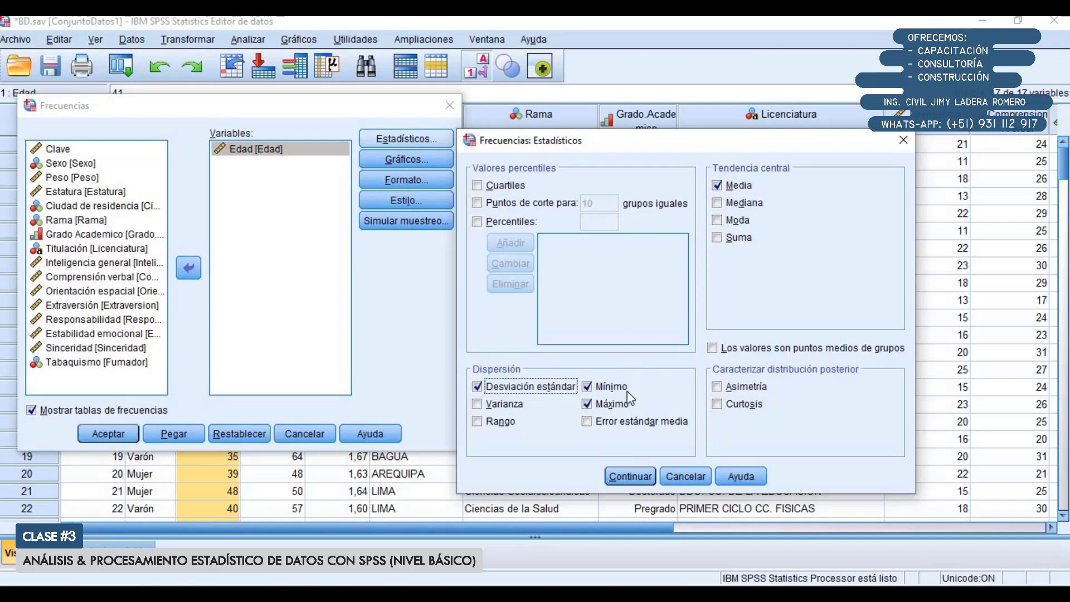
pyautogui.click(626, 475)
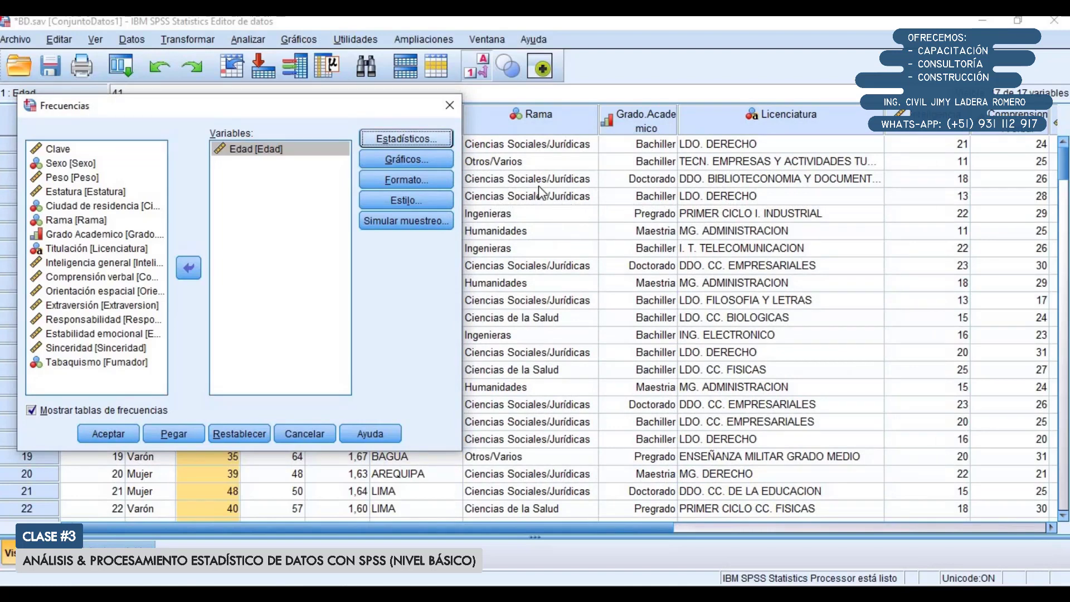
# Step: Choose a histogram without normal curve as the chart for Edad, and turn off the frequency tables
pyautogui.click(405, 162)
pyautogui.moveTo(435, 262); pyautogui.dragTo(538, 255)
pyautogui.click(483, 347)
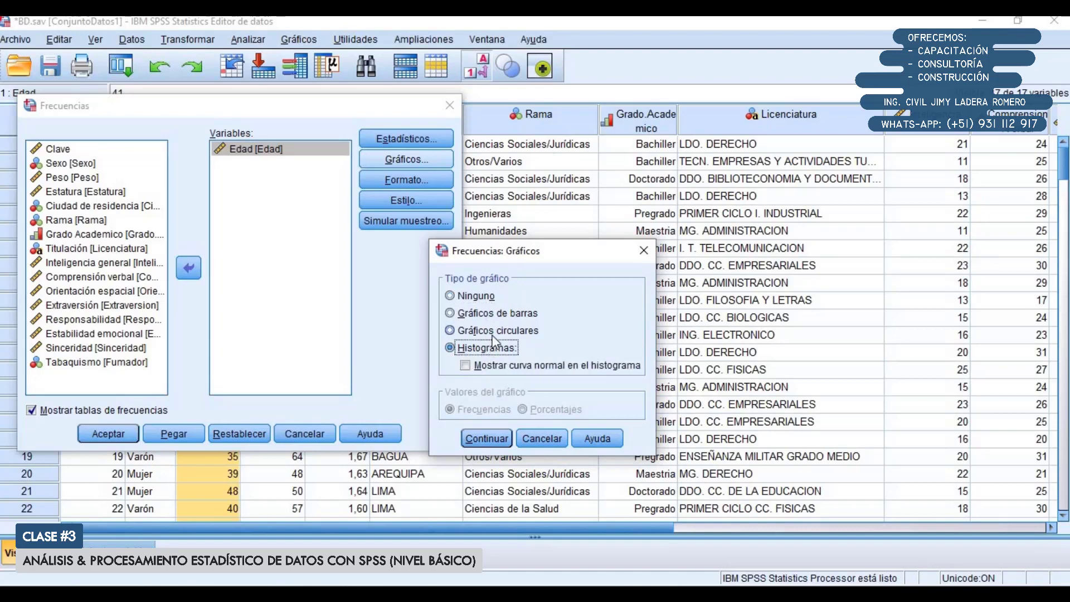
pyautogui.click(487, 439)
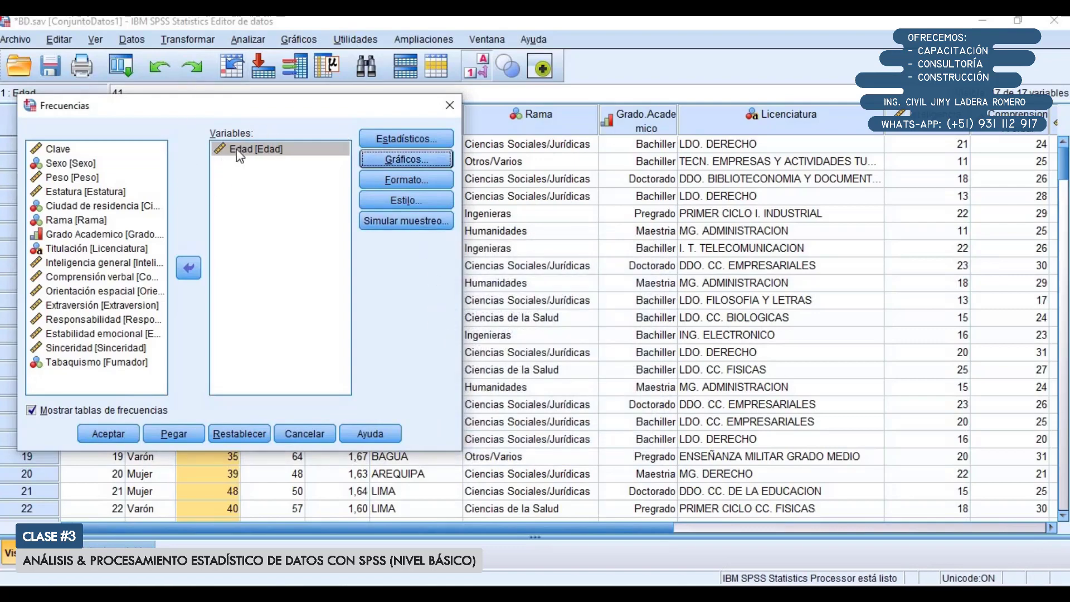
pyautogui.click(44, 414)
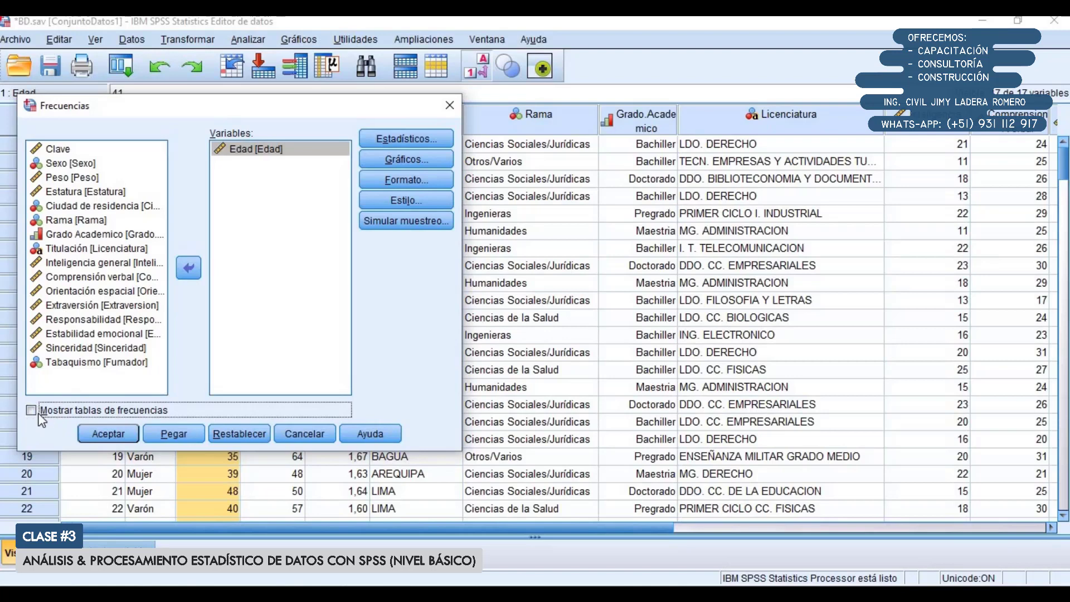
# Step: Check the selected statistics and histogram option for Edad, and run the Frecuencias analysis
pyautogui.click(406, 138)
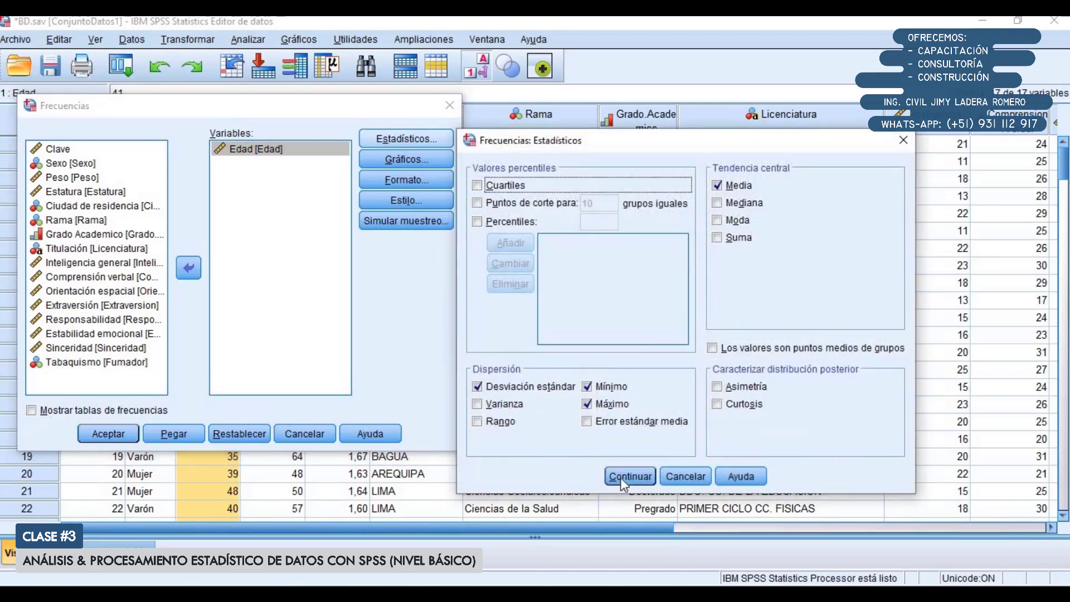
pyautogui.click(621, 477)
pyautogui.click(432, 162)
pyautogui.click(479, 347)
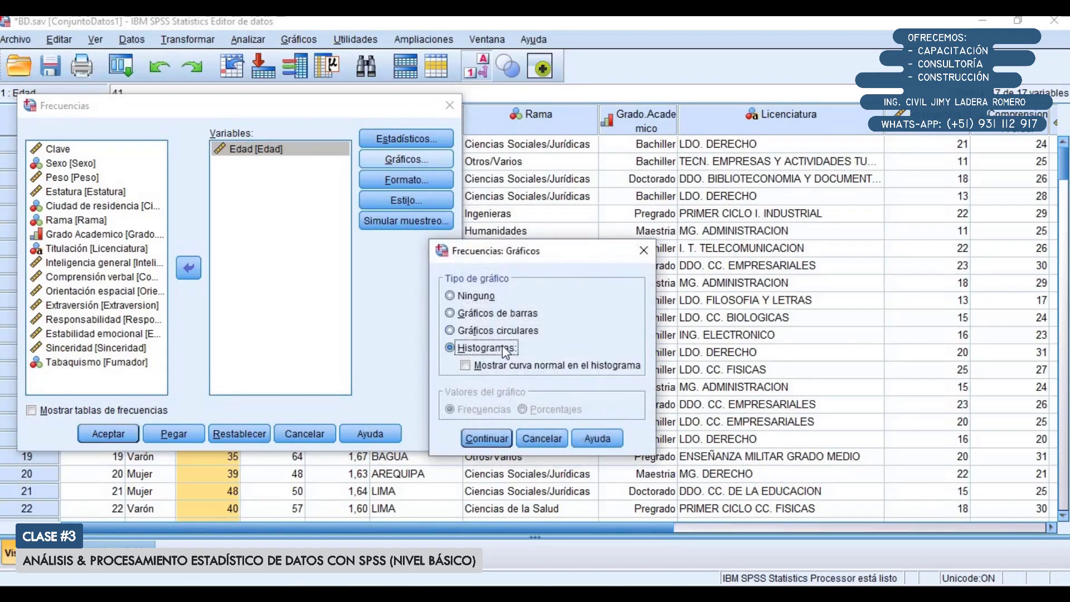
pyautogui.click(479, 436)
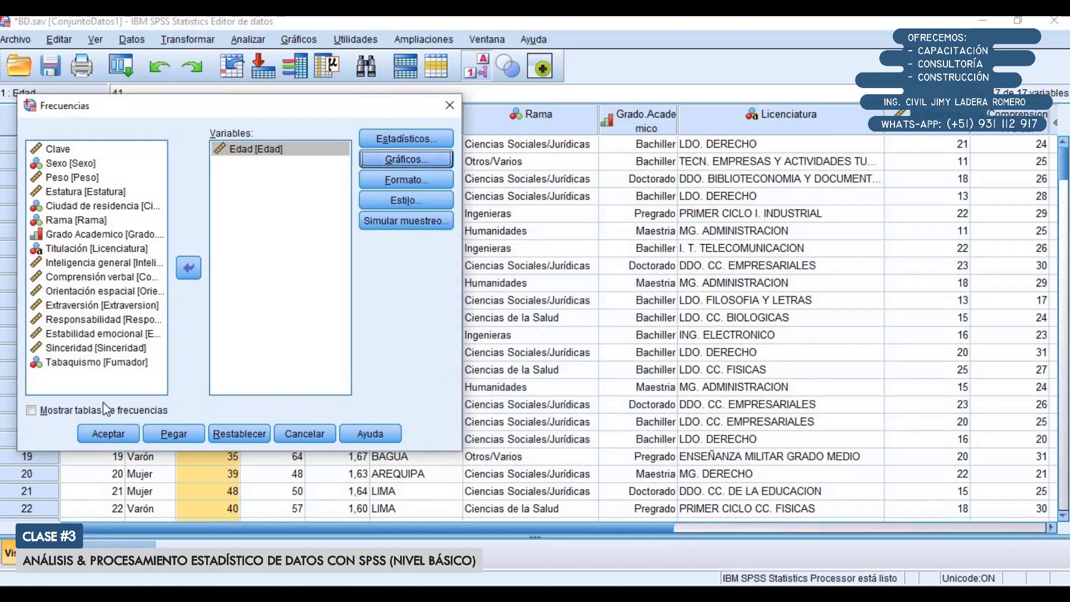
pyautogui.click(101, 434)
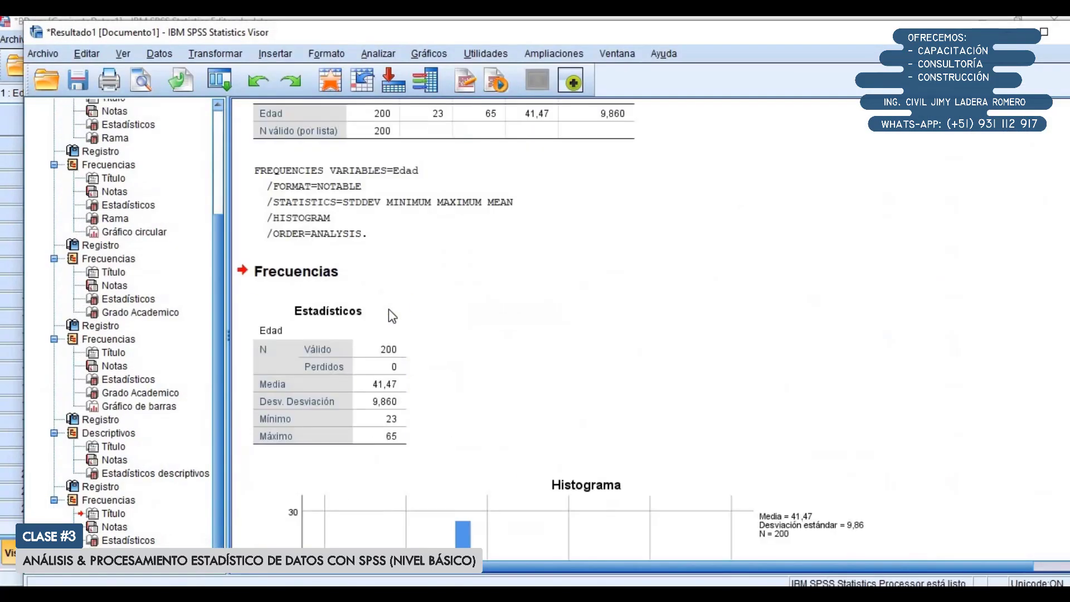
# Step: Shrink the Edad histogram in the output so it fits on screen together with the Estadísticos table
pyautogui.scroll(-2, 465, 381)
pyautogui.scroll(2, 466, 382)
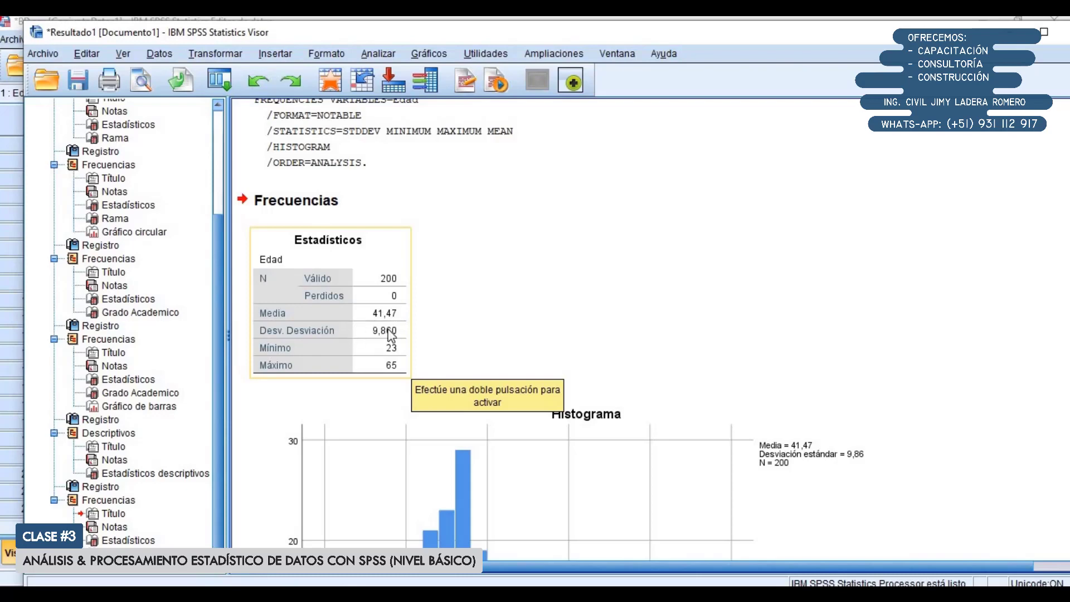
pyautogui.scroll(-3, 391, 334)
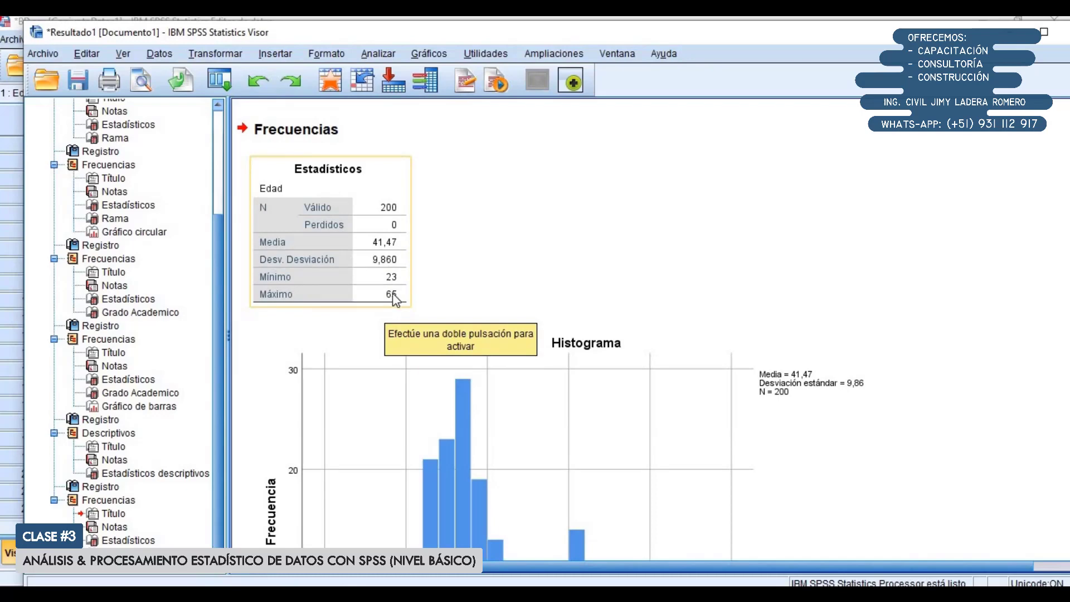
pyautogui.scroll(-8, 395, 301)
pyautogui.click(462, 418)
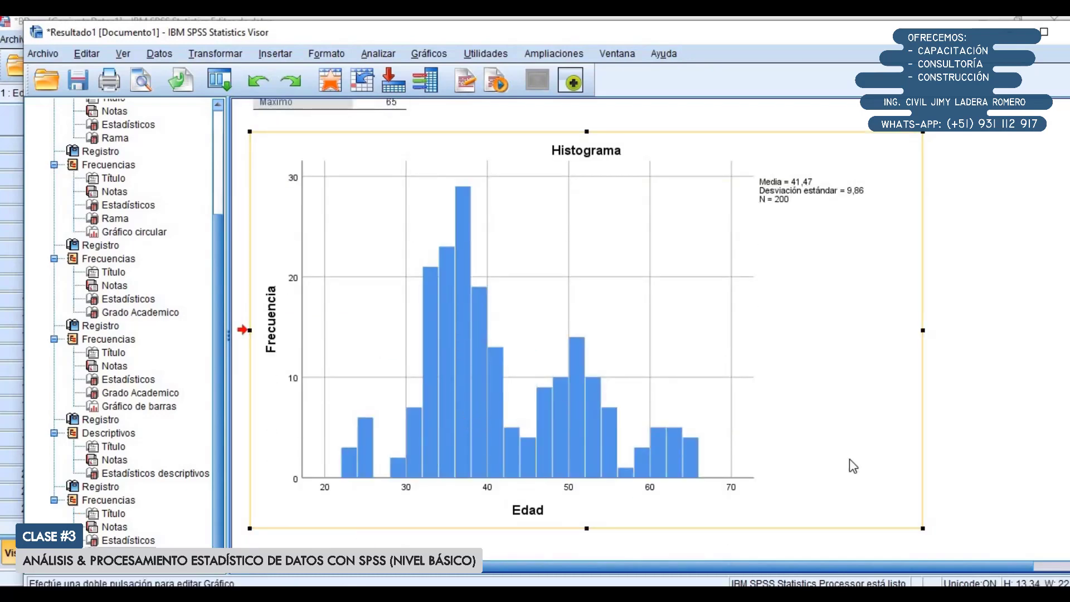
pyautogui.moveTo(923, 527); pyautogui.dragTo(794, 404)
pyautogui.scroll(3, 648, 372)
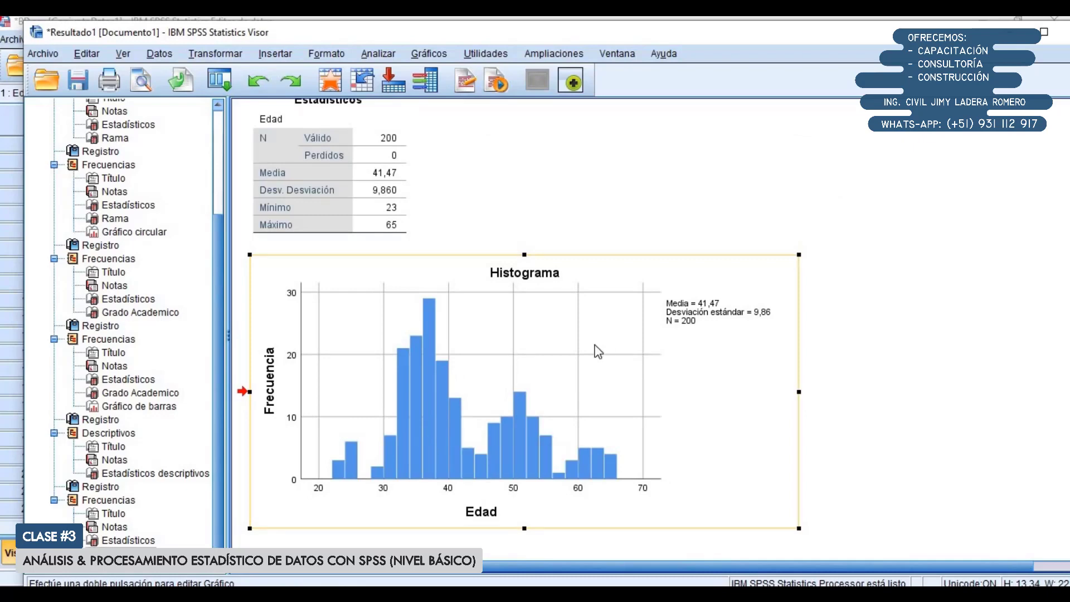
# Step: Compare the Estadísticos table for Edad with the resized histogram in the output
pyautogui.scroll(2, 574, 340)
pyautogui.click(346, 194)
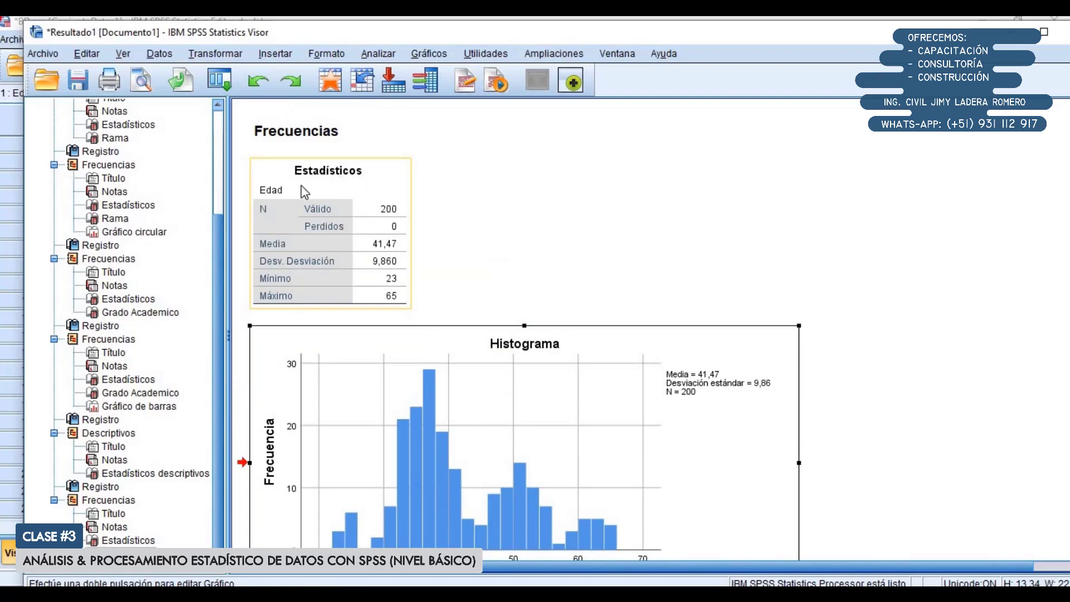
pyautogui.scroll(-2, 320, 280)
pyautogui.click(566, 446)
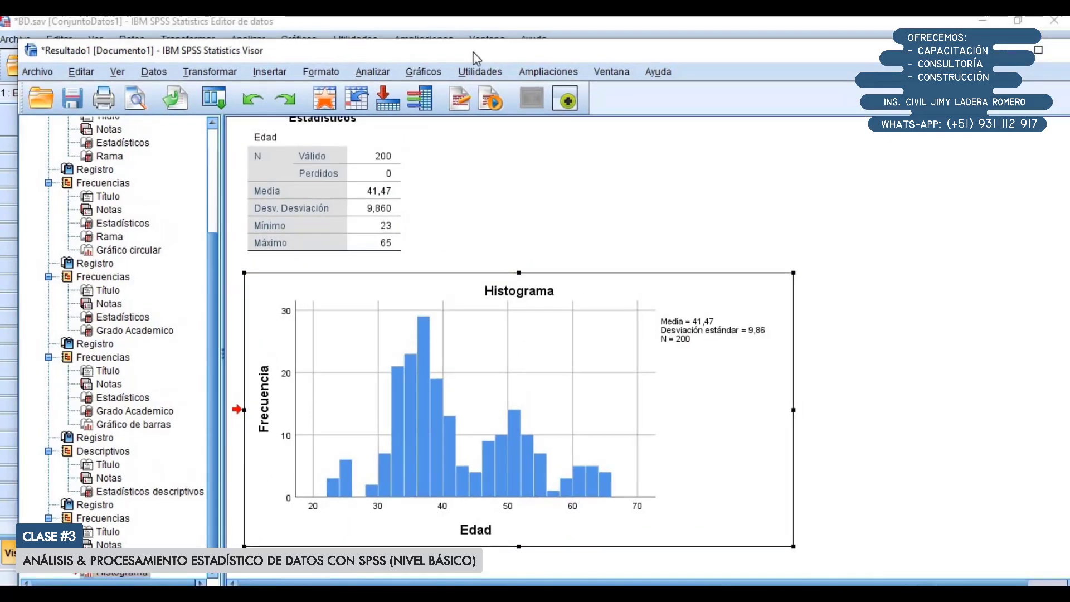
pyautogui.doubleClick(471, 35)
pyautogui.click(304, 207)
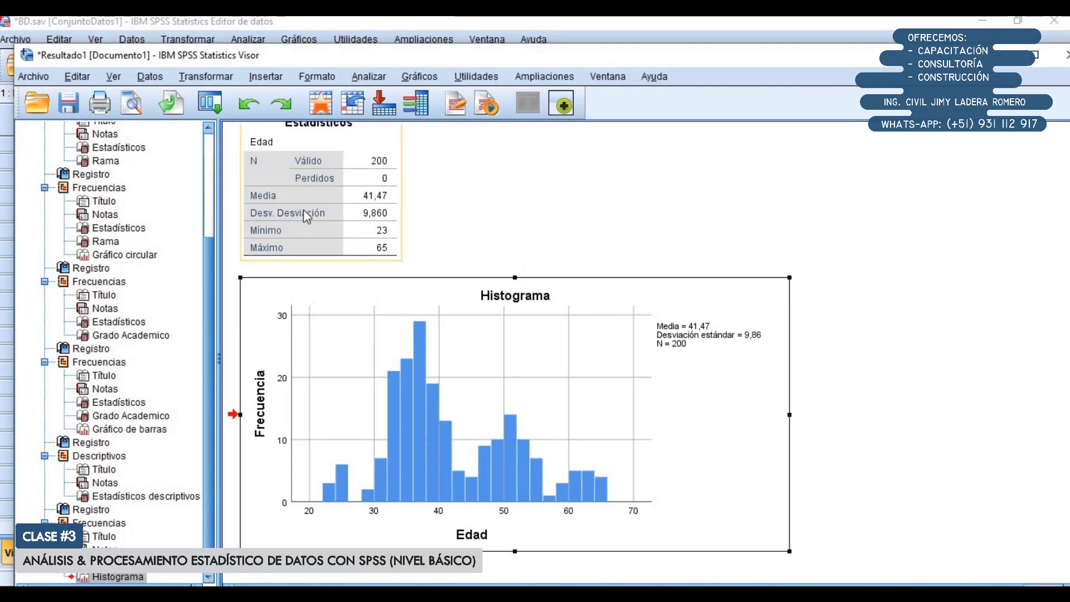
pyautogui.scroll(2, 308, 195)
pyautogui.scroll(-2, 273, 252)
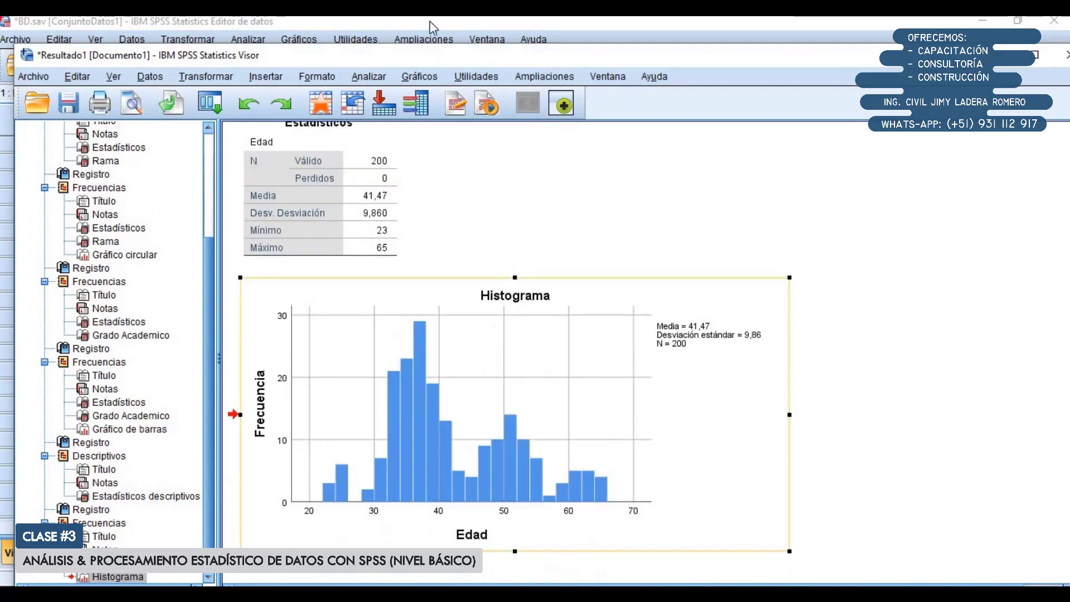
# Step: From the BD.sav data, reset the Frecuencias settings and run the analysis for Edad alone with only the default frequency table
pyautogui.click(442, 23)
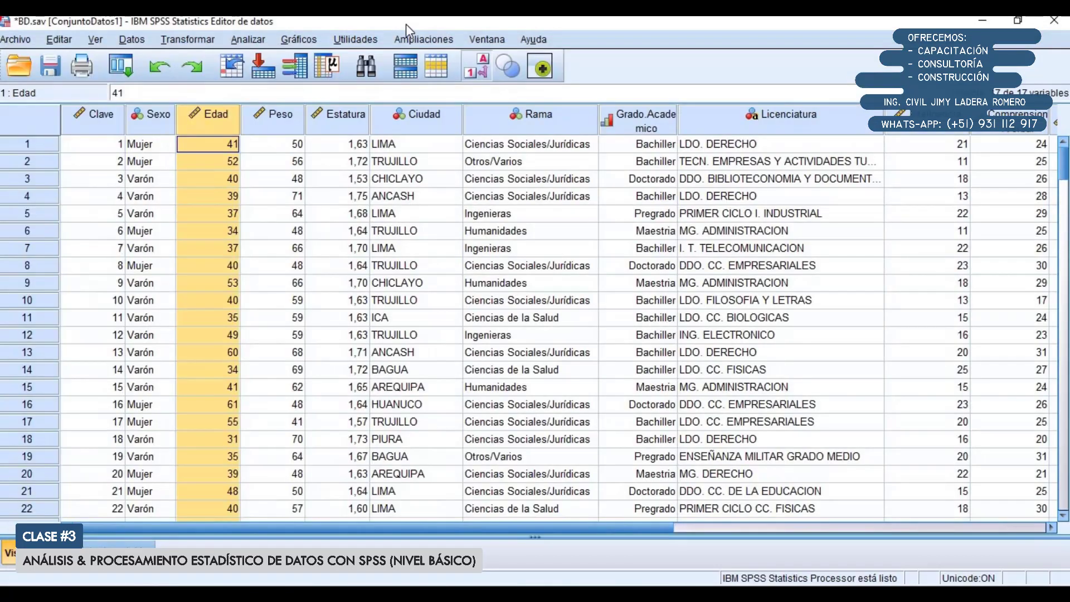
pyautogui.click(258, 42)
pyautogui.moveTo(282, 78)
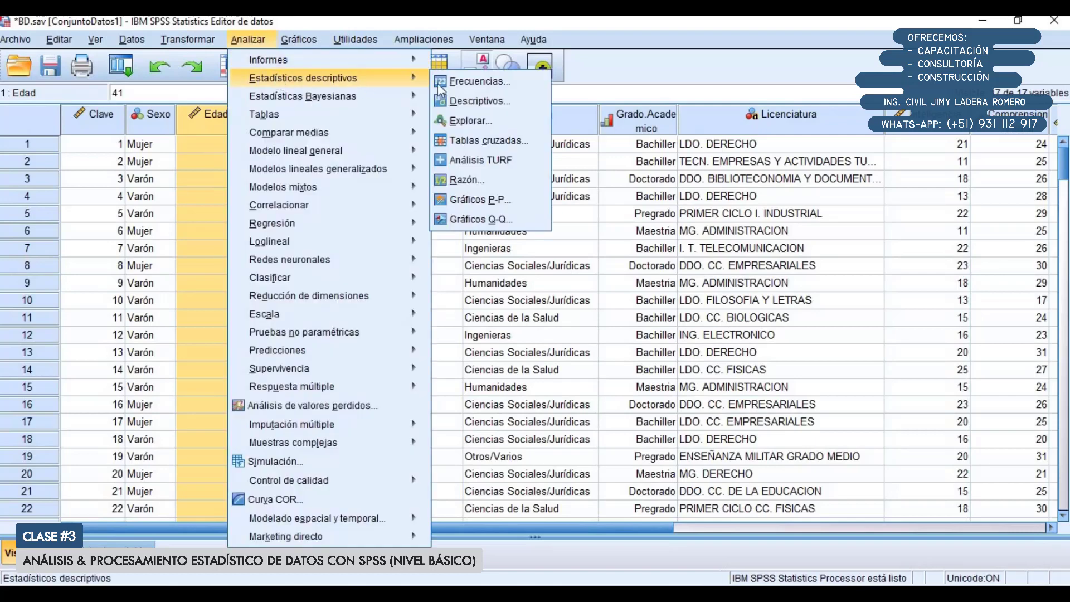
pyautogui.click(457, 88)
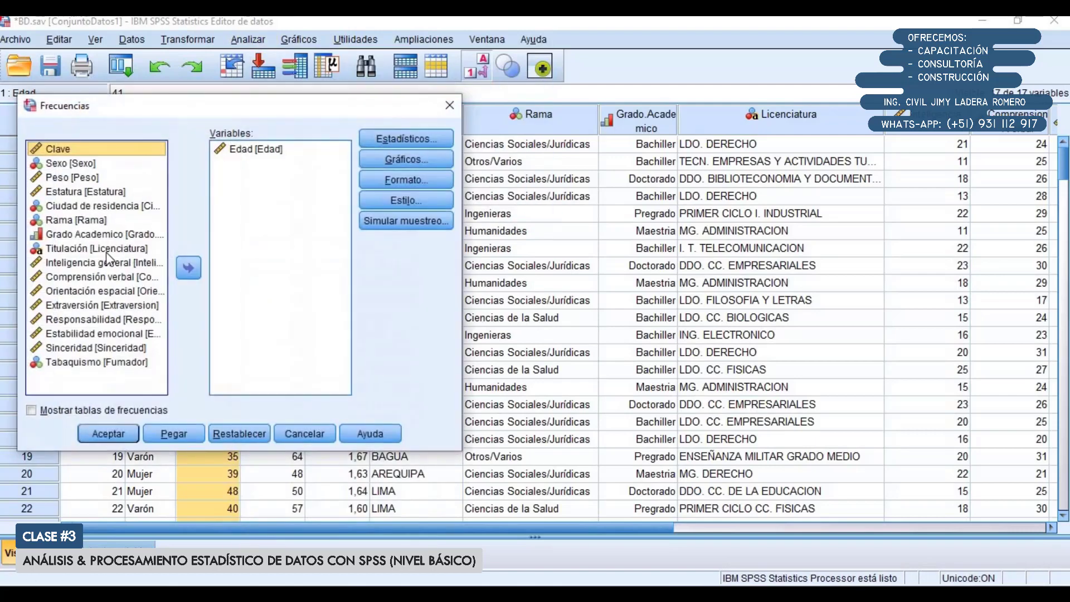
pyautogui.click(239, 432)
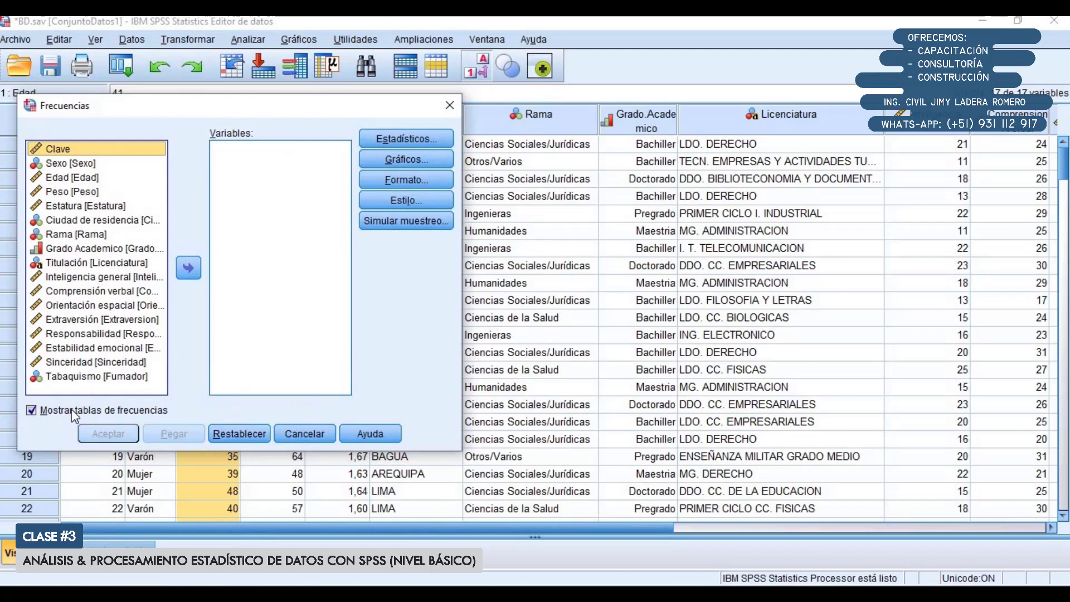
pyautogui.click(86, 178)
pyautogui.click(189, 269)
pyautogui.click(110, 434)
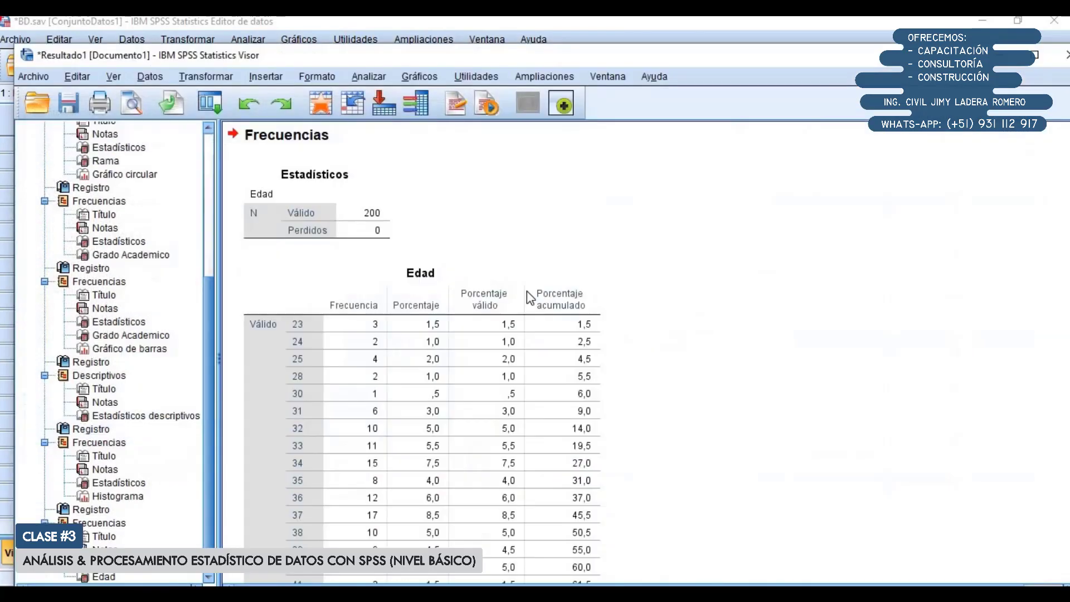
# Step: Examine the frequency table of Edad, going through the individual ages with their frequencies and percentages
pyautogui.scroll(-1, 335, 212)
pyautogui.scroll(-3, 350, 263)
pyautogui.scroll(5, 357, 313)
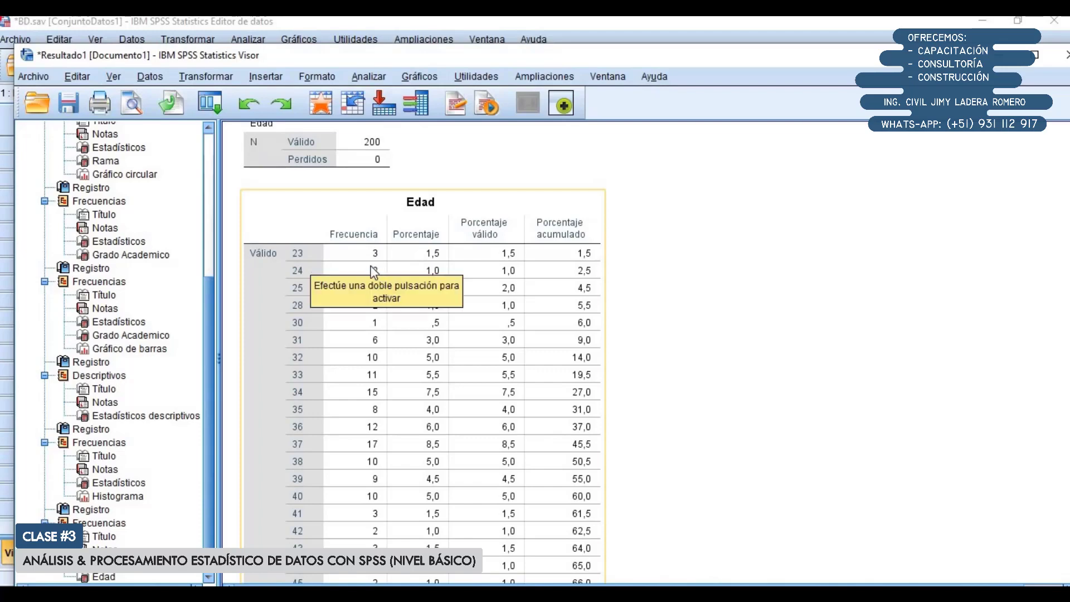
pyautogui.click(293, 268)
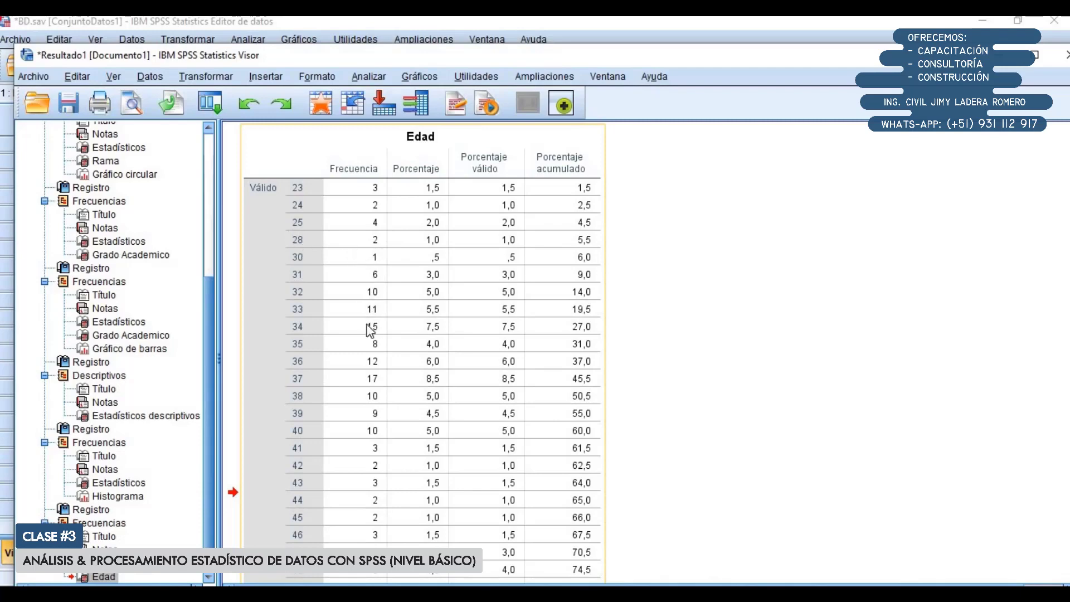
pyautogui.scroll(-6, 293, 390)
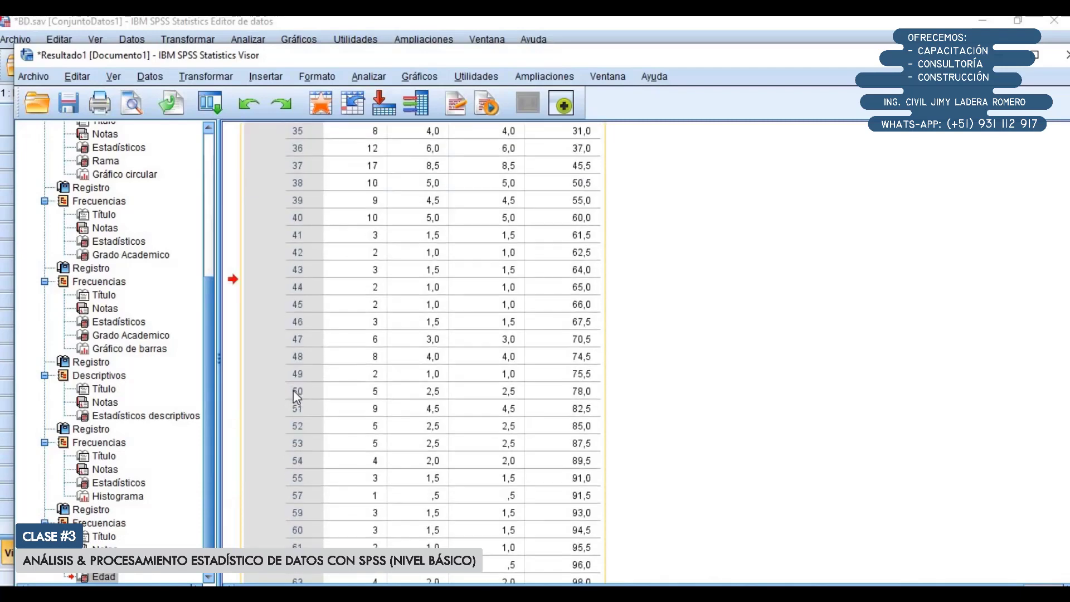
pyautogui.scroll(7, 293, 390)
pyautogui.scroll(-2, 312, 362)
pyautogui.scroll(-1, 322, 346)
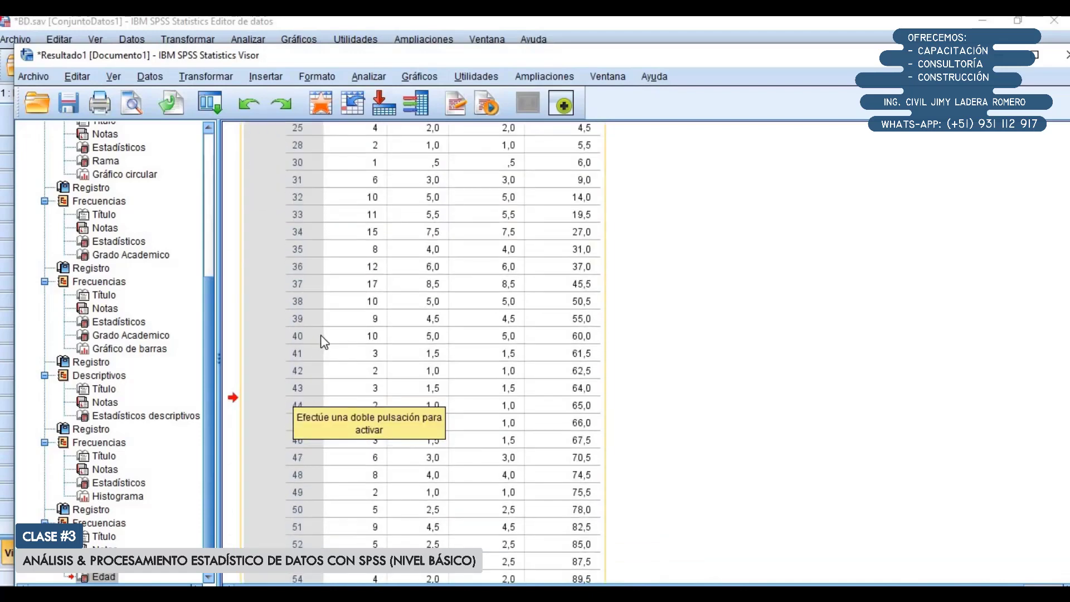
pyautogui.scroll(-3, 314, 396)
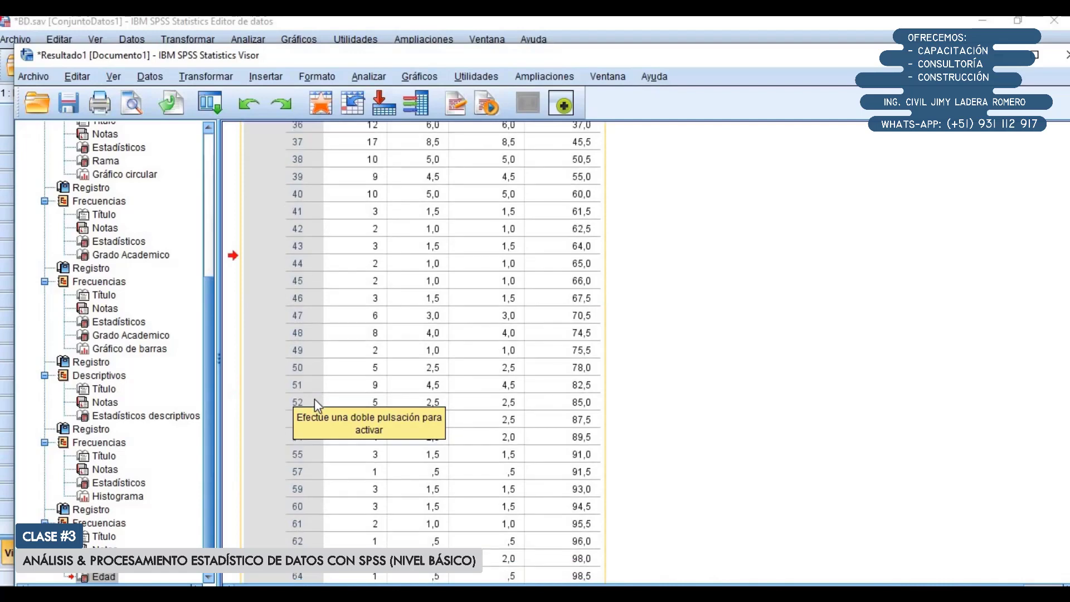
pyautogui.scroll(-1, 315, 399)
pyautogui.scroll(8, 315, 399)
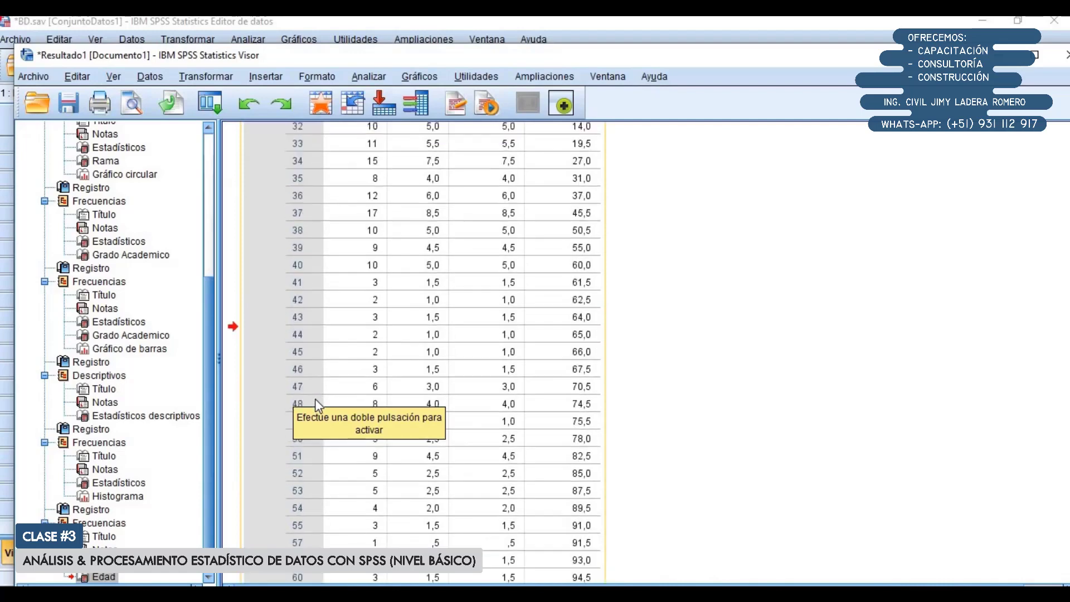
# Step: Go back to the earlier Frecuencias output and review the Estadísticos table and histogram of Edad
pyautogui.scroll(10, 316, 399)
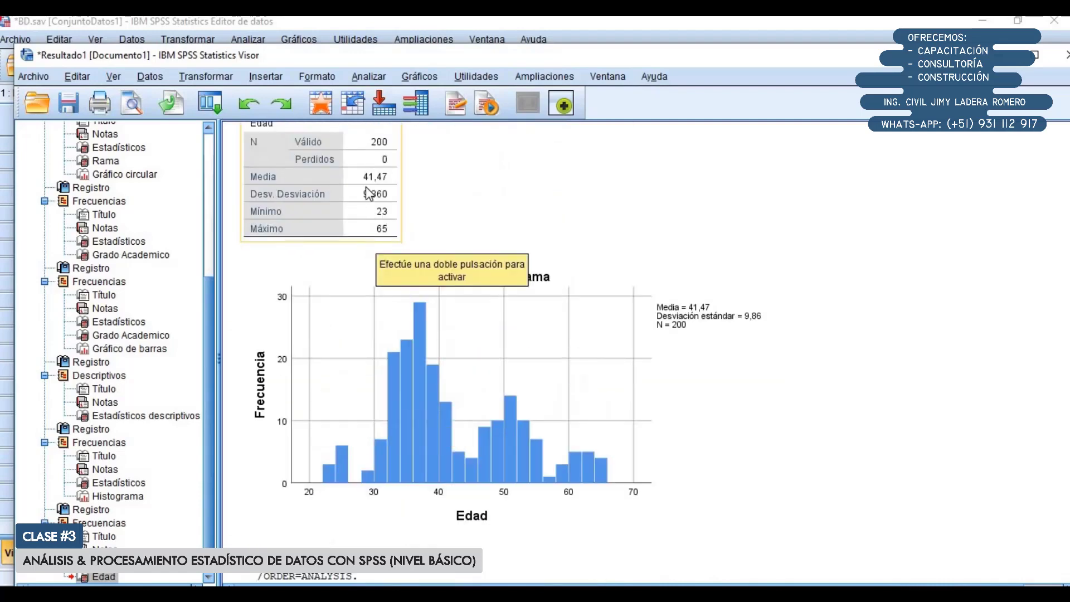
pyautogui.scroll(2, 352, 217)
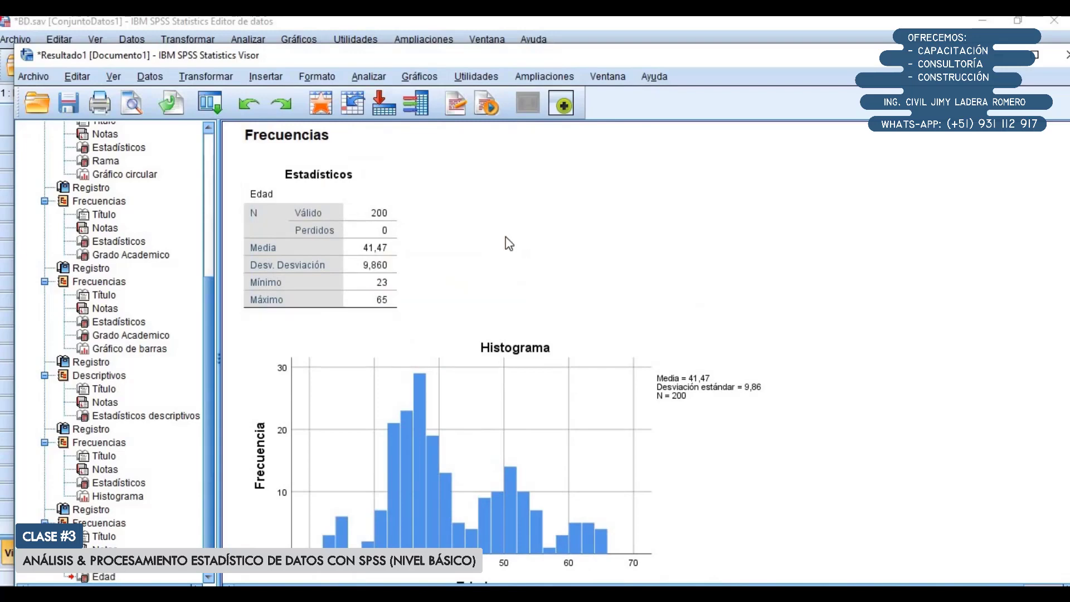
pyautogui.click(376, 287)
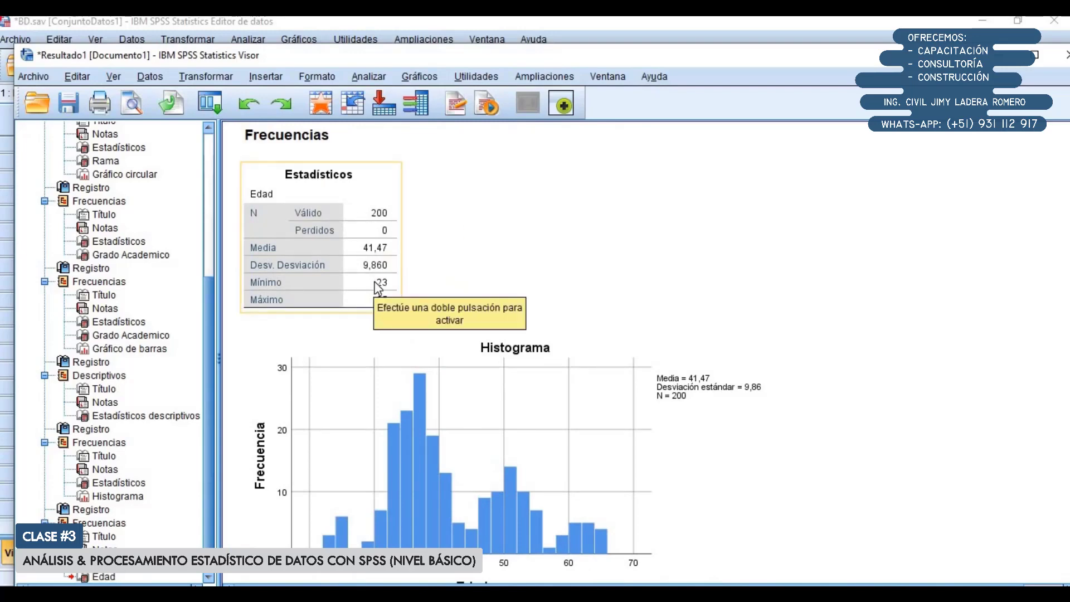
pyautogui.click(413, 267)
pyautogui.click(398, 307)
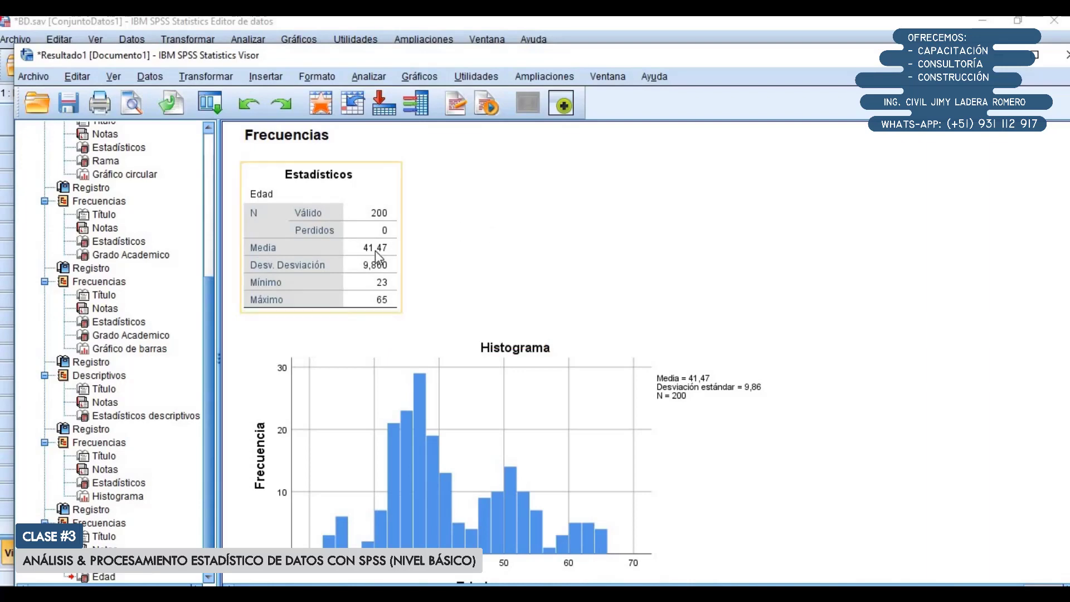
pyautogui.press('Down')
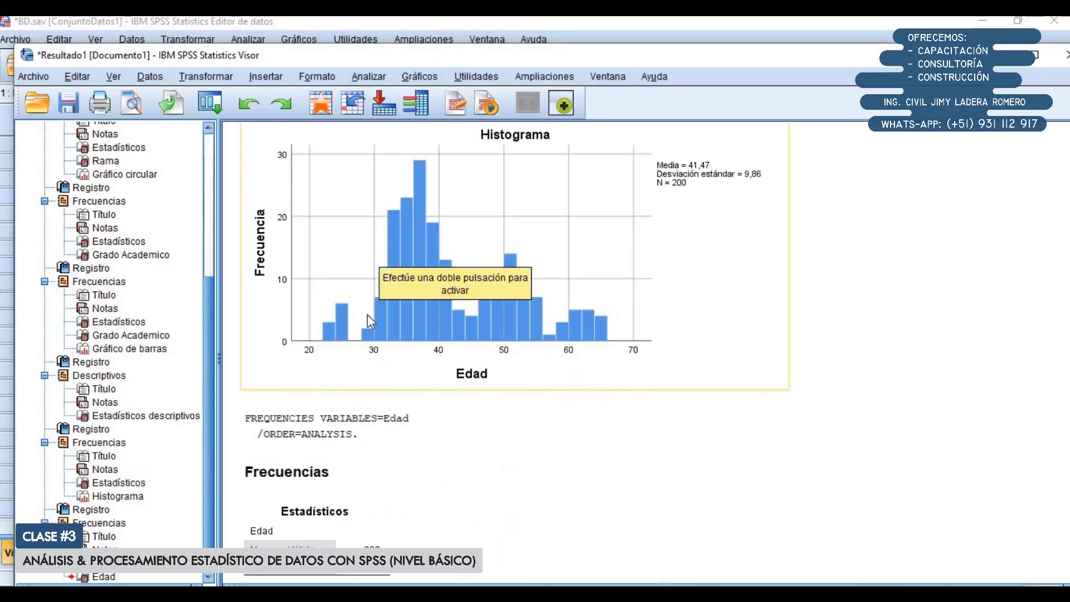
pyautogui.click(550, 314)
pyautogui.scroll(2, 387, 309)
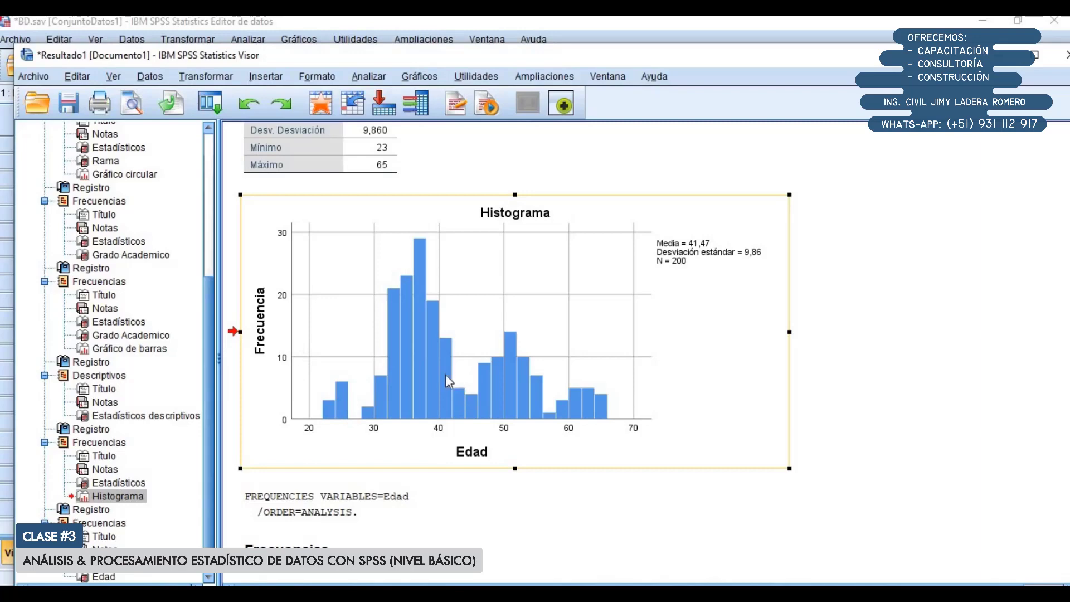
# Step: Open the Edad histogram in the chart editor and apply a custom X-axis grouping of 10 intervals to its bars
pyautogui.doubleClick(426, 349)
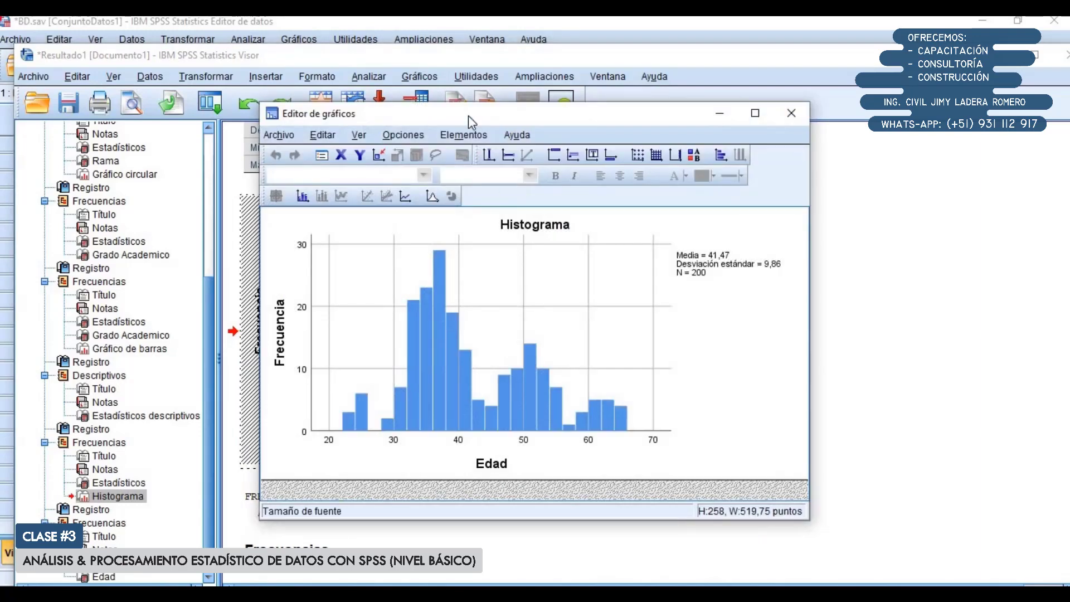
pyautogui.moveTo(468, 115); pyautogui.dragTo(493, 34)
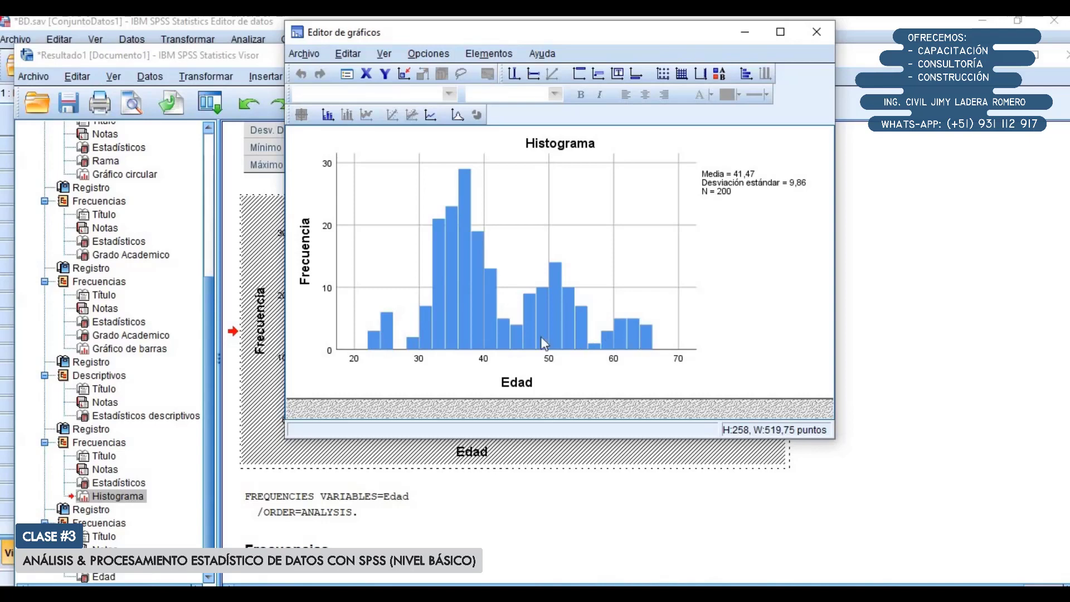
pyautogui.doubleClick(465, 337)
pyautogui.moveTo(161, 77); pyautogui.dragTo(162, 96)
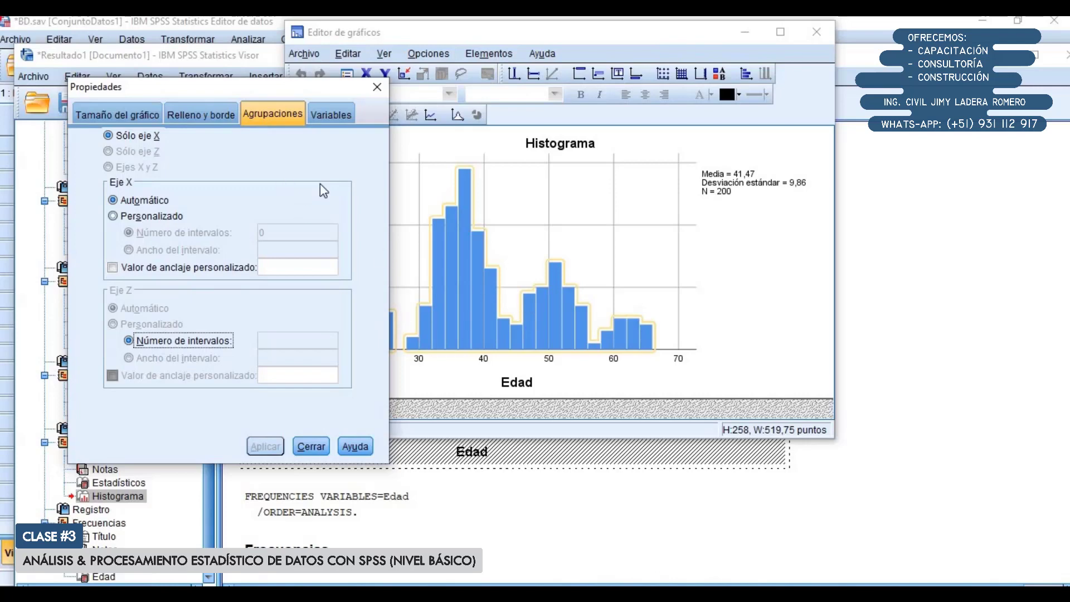
pyautogui.click(132, 218)
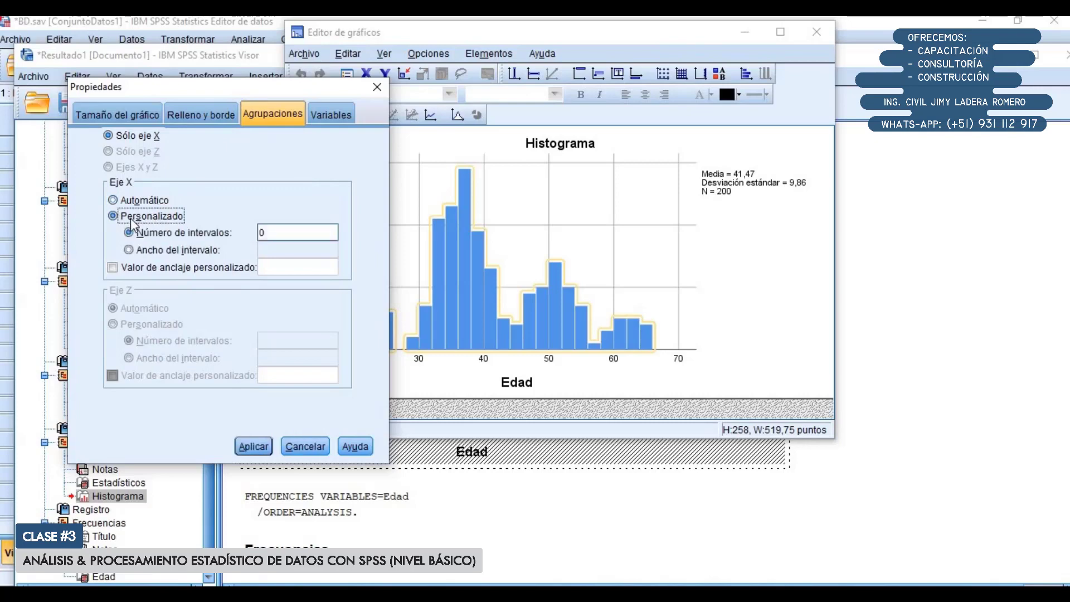
pyautogui.click(305, 232)
pyautogui.moveTo(303, 232); pyautogui.dragTo(214, 230)
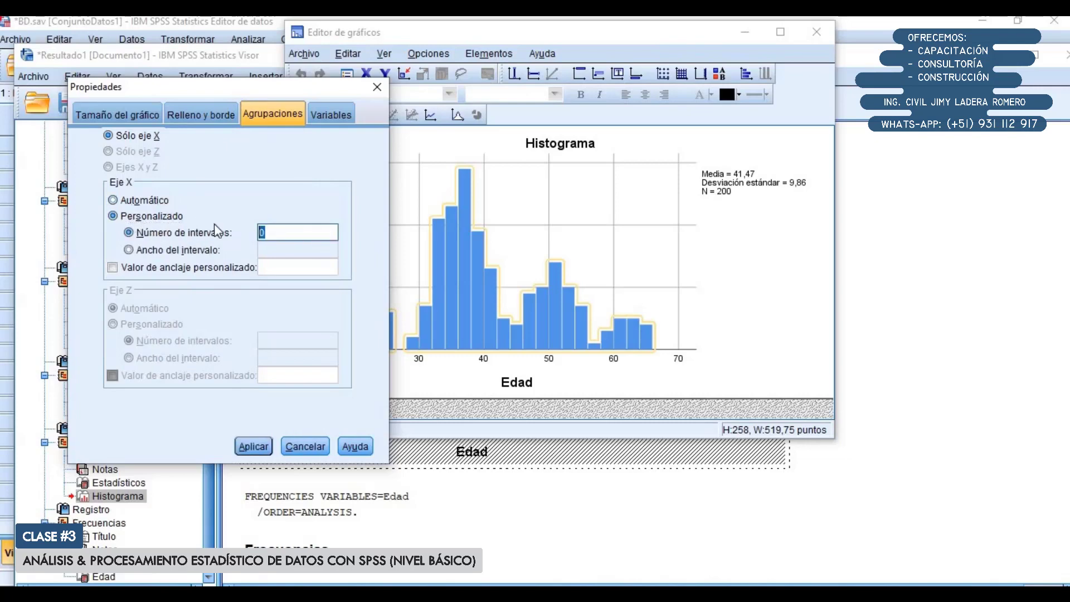
pyautogui.write('10')
pyautogui.click(255, 446)
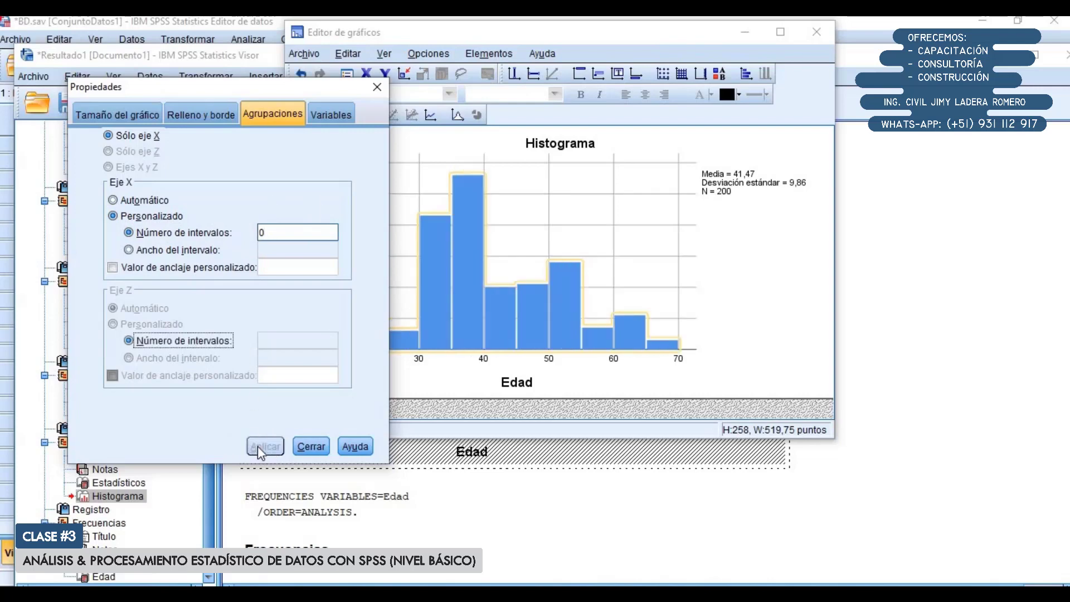
# Step: Close the Edad histogram's properties and the chart editor, returning to the output document
pyautogui.click(310, 446)
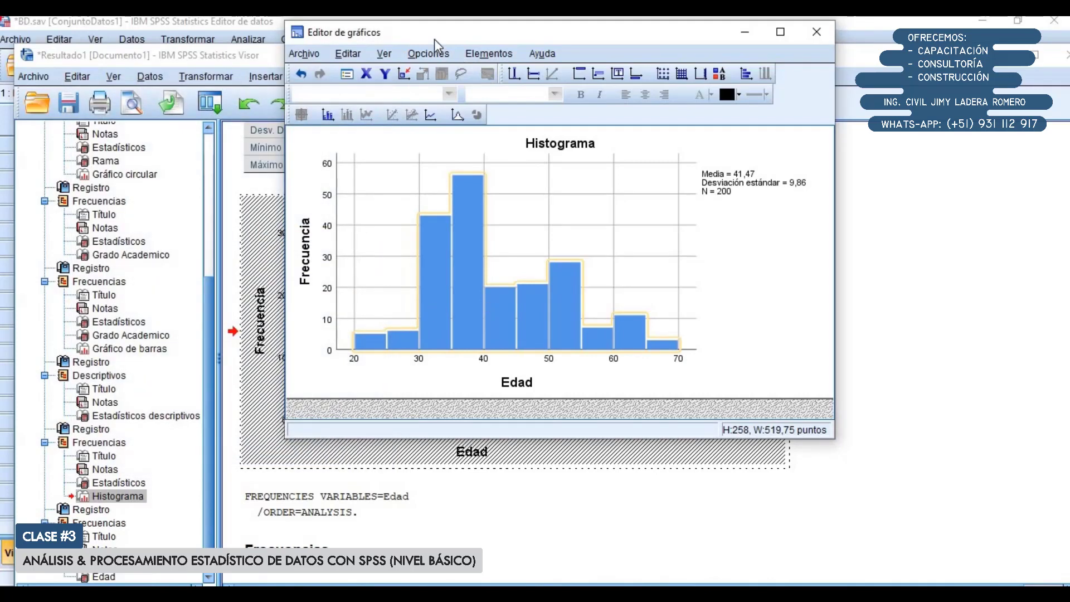
pyautogui.moveTo(434, 39); pyautogui.dragTo(570, 33)
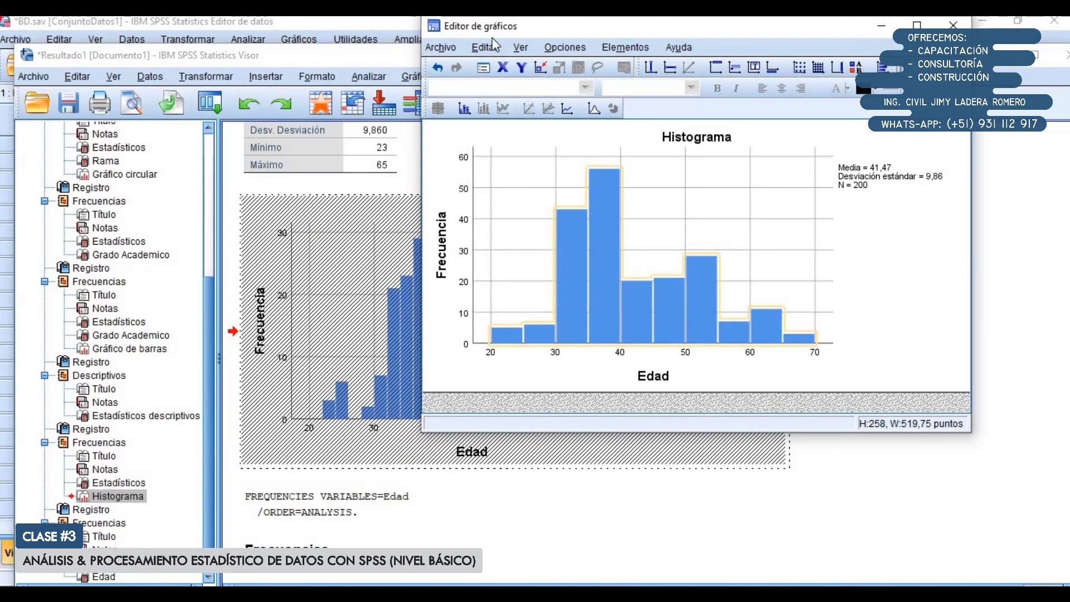
pyautogui.click(953, 25)
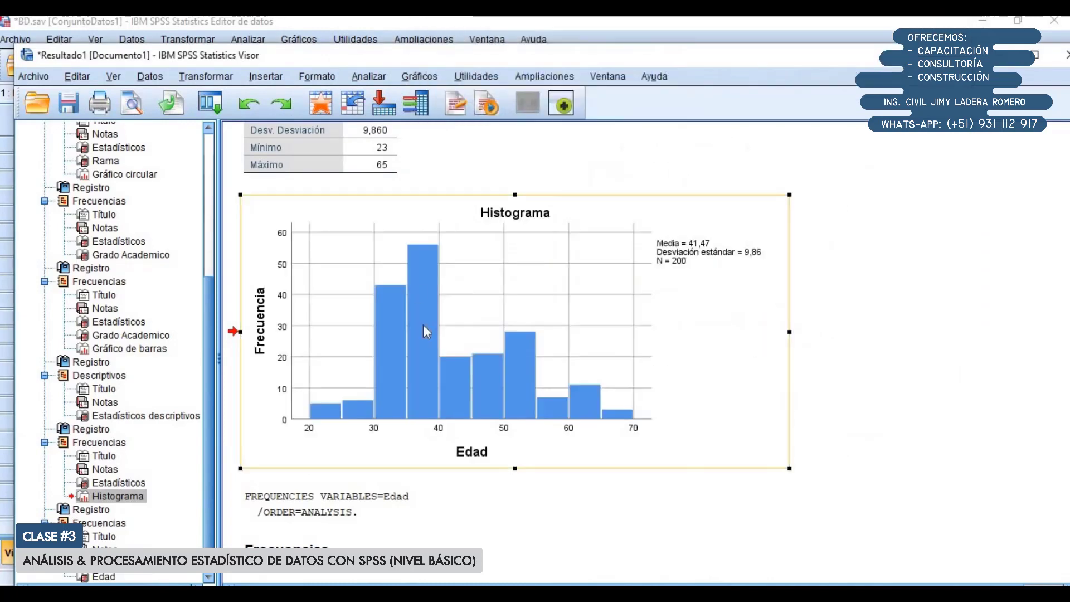
# Step: Compare the Estadísticos table of Edad with the regrouped histogram in the maximised output window
pyautogui.scroll(3, 540, 379)
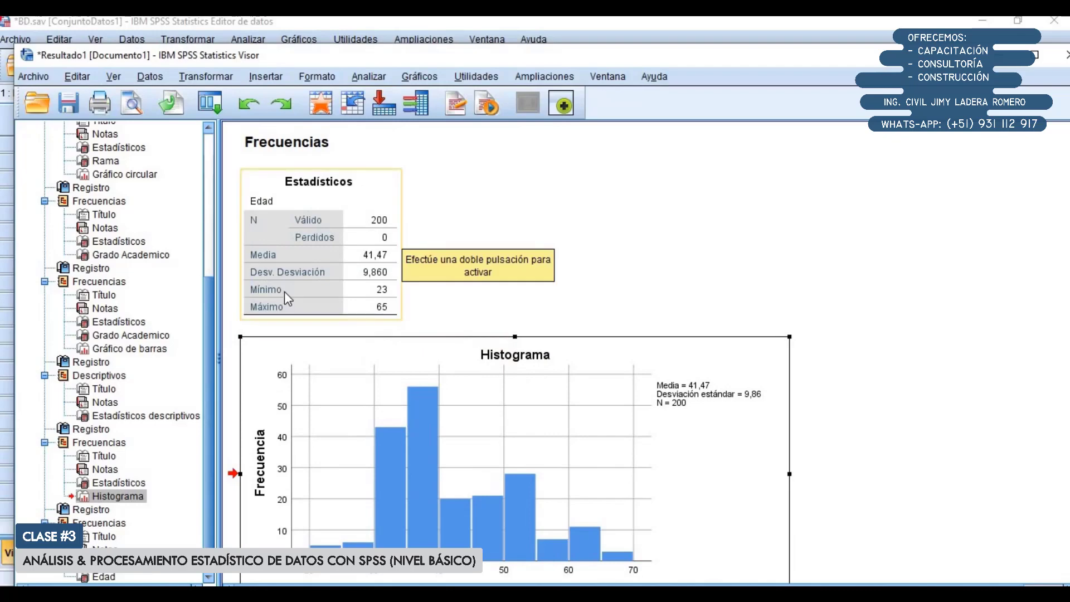
pyautogui.scroll(-3, 284, 292)
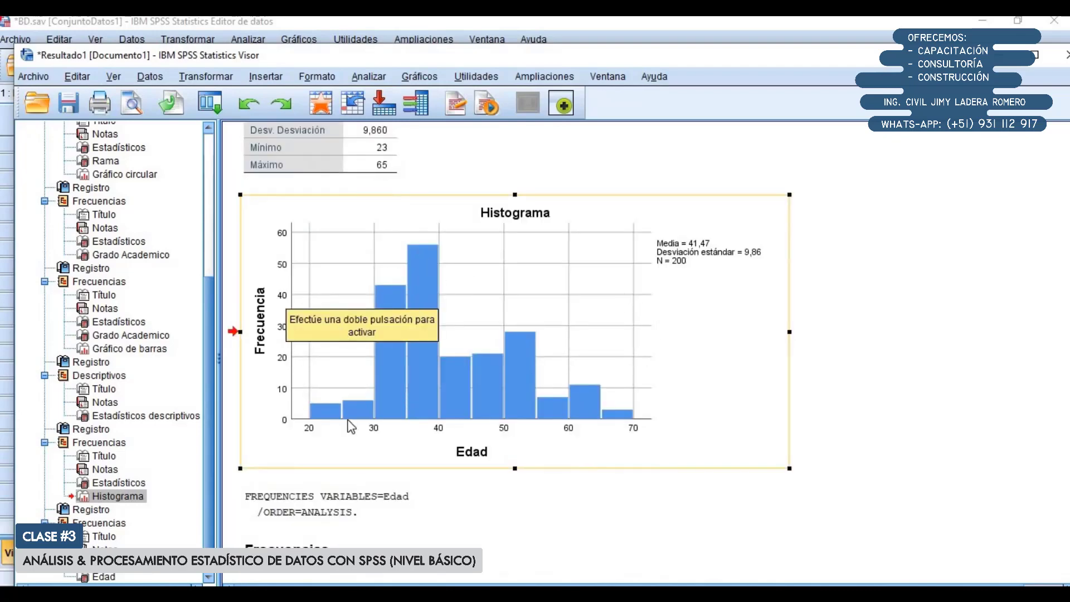
pyautogui.click(887, 413)
pyautogui.scroll(2, 871, 428)
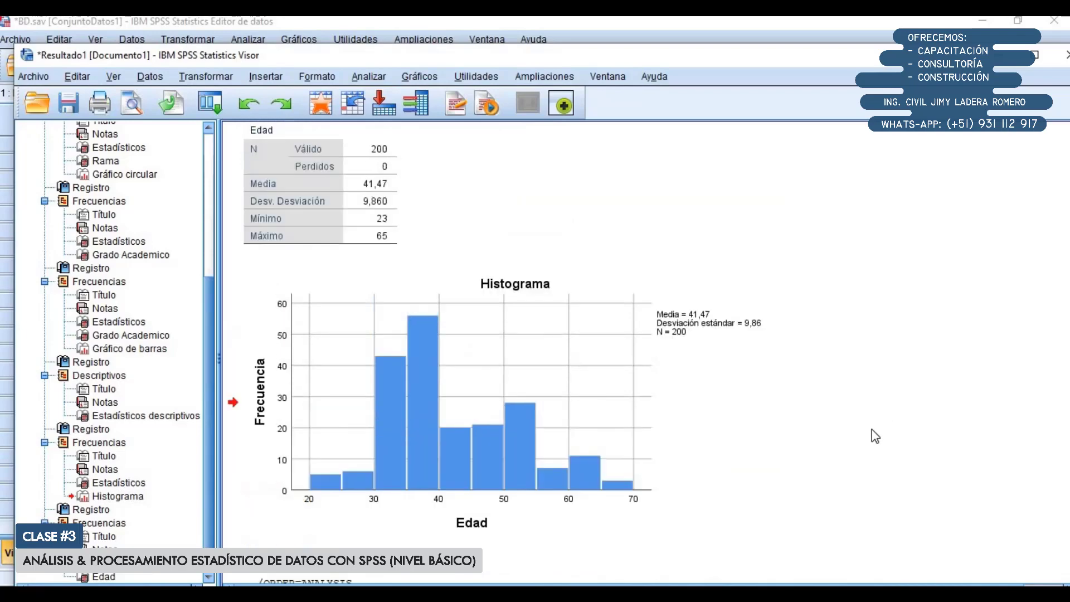
pyautogui.scroll(2, 875, 436)
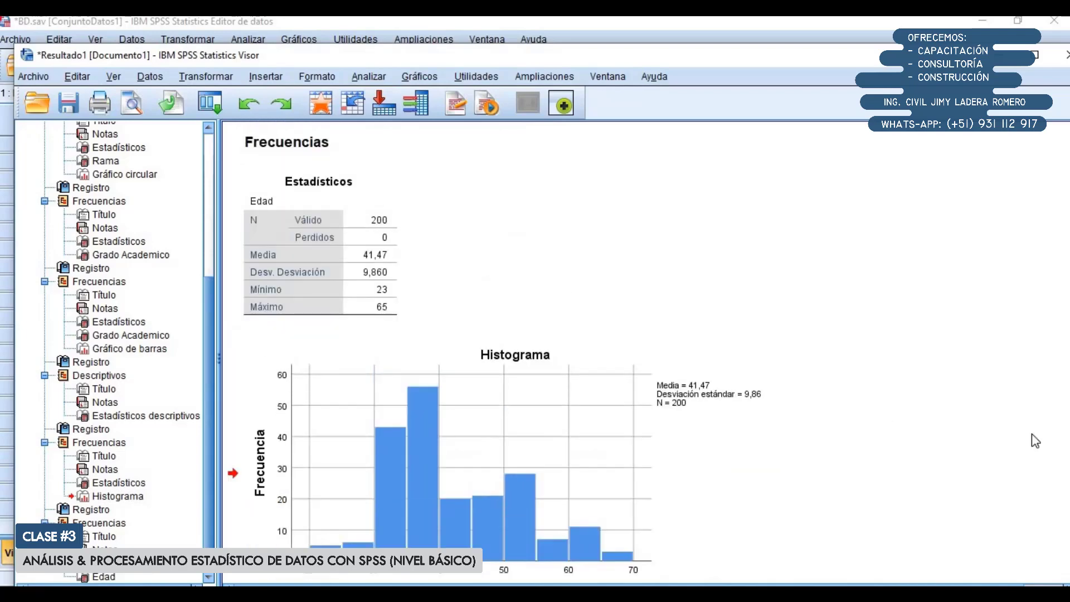
pyautogui.doubleClick(845, 55)
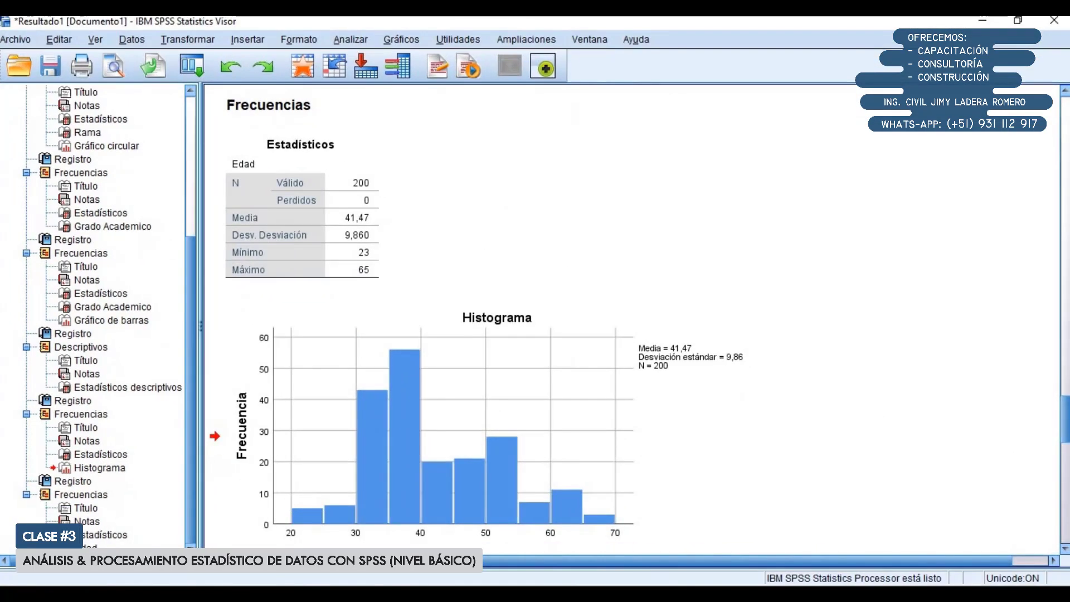
pyautogui.click(1065, 549)
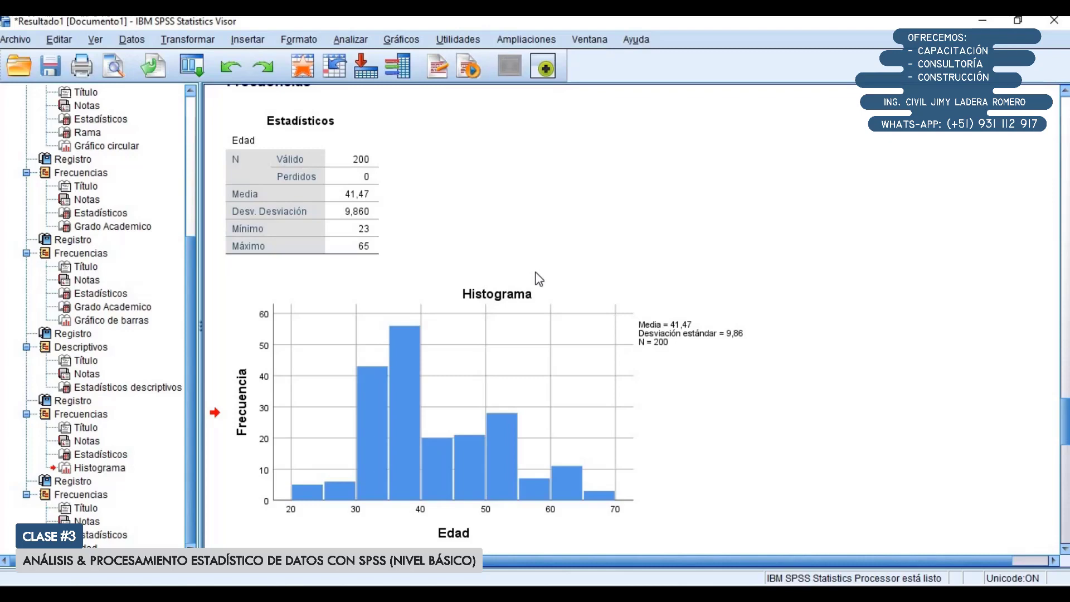
# Step: Review the Rama frequency table and pie chart, and the Grado Academico frequency tables and bar chart
pyautogui.scroll(20, 539, 279)
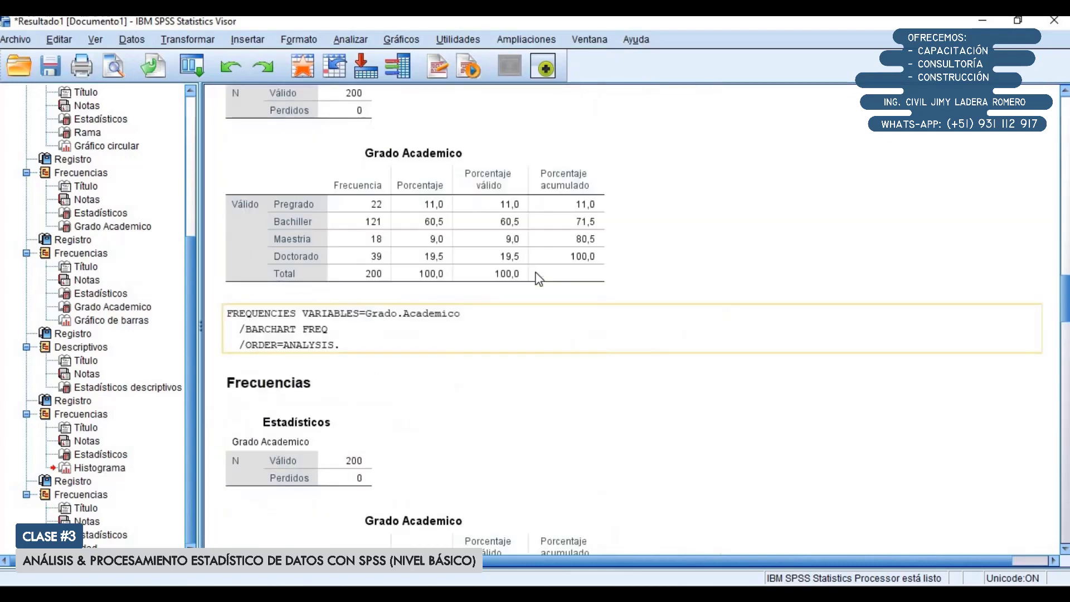
pyautogui.scroll(10, 539, 279)
pyautogui.scroll(-5, 534, 272)
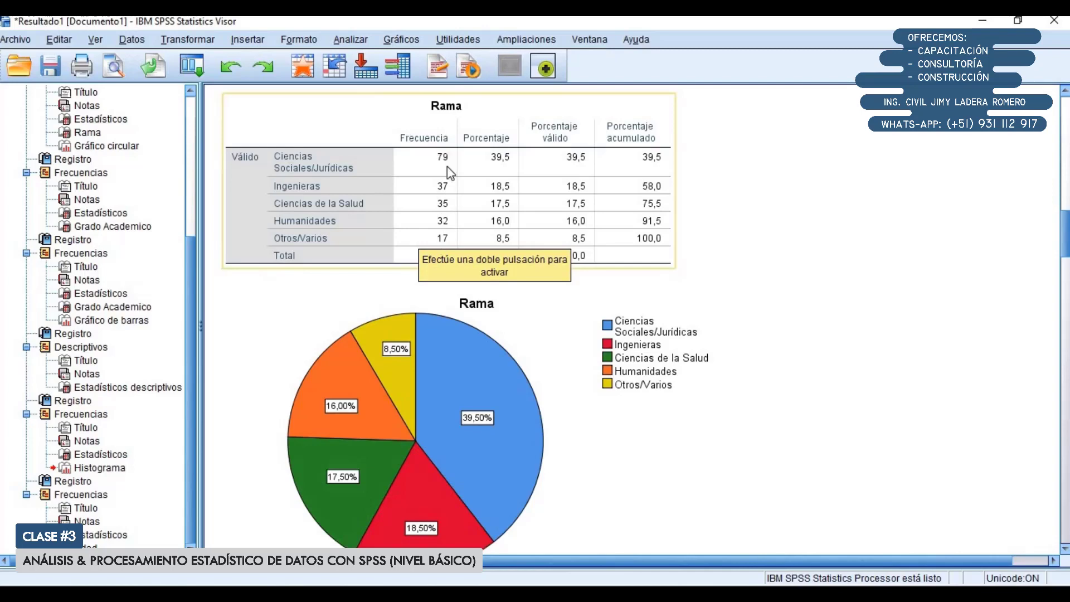
pyautogui.scroll(-3, 442, 234)
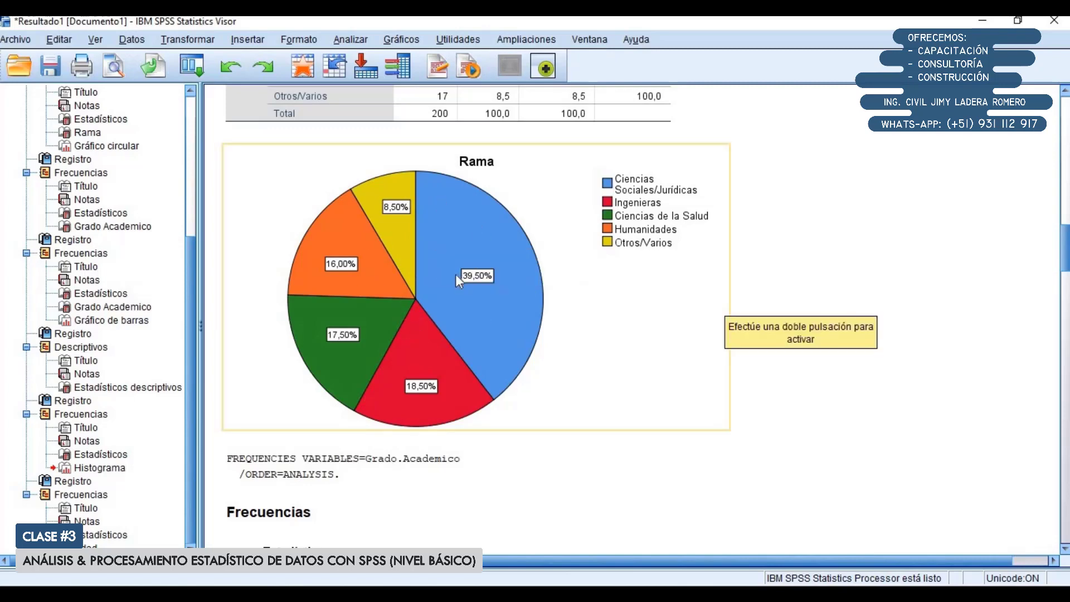
pyautogui.scroll(-7, 457, 274)
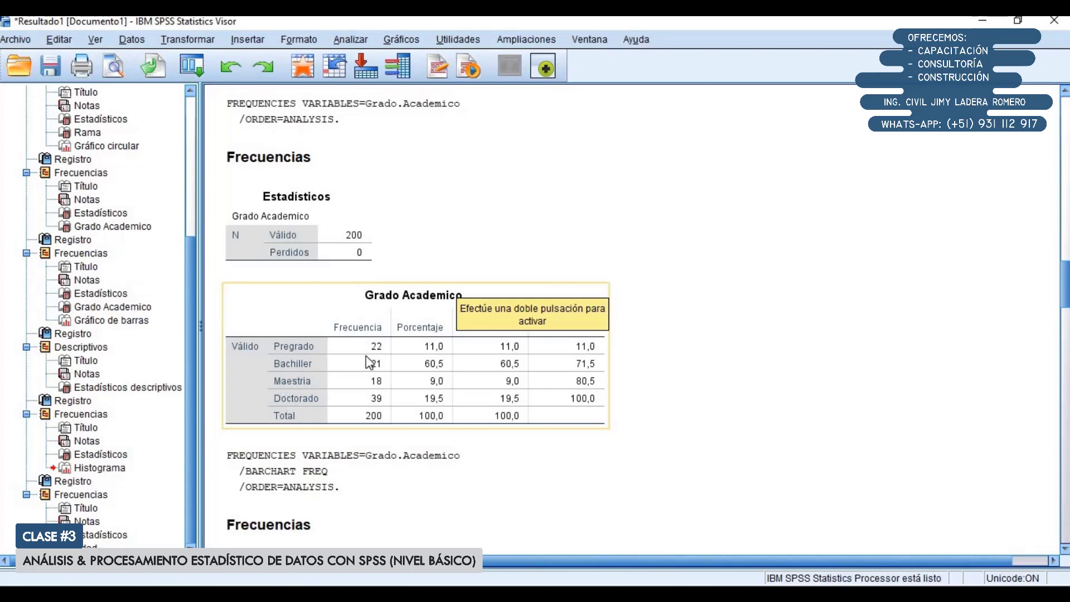
pyautogui.scroll(-5, 372, 379)
pyautogui.scroll(-5, 373, 379)
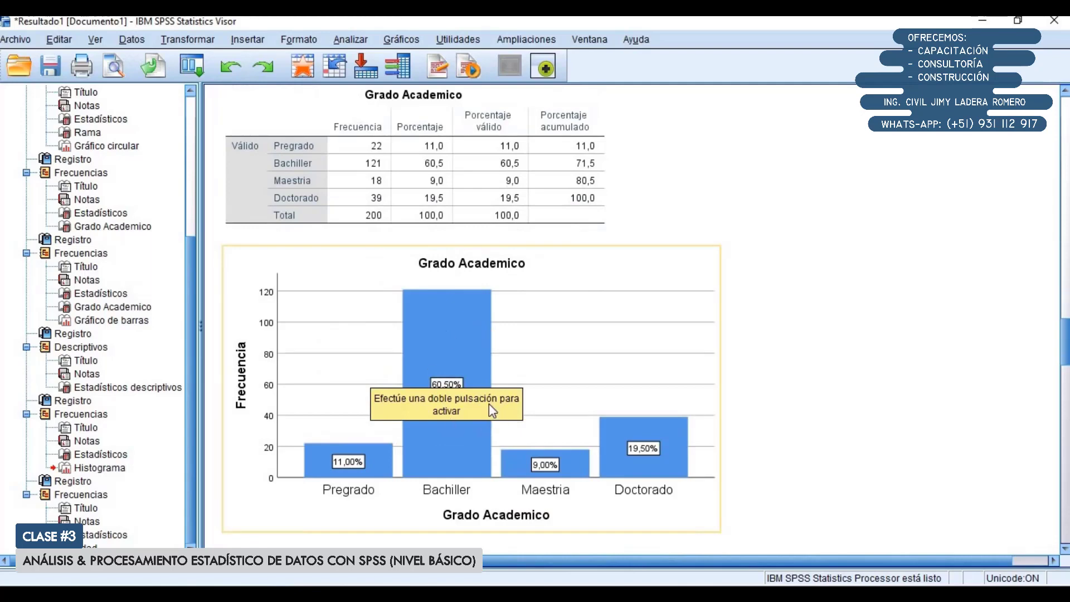
pyautogui.scroll(-14, 489, 404)
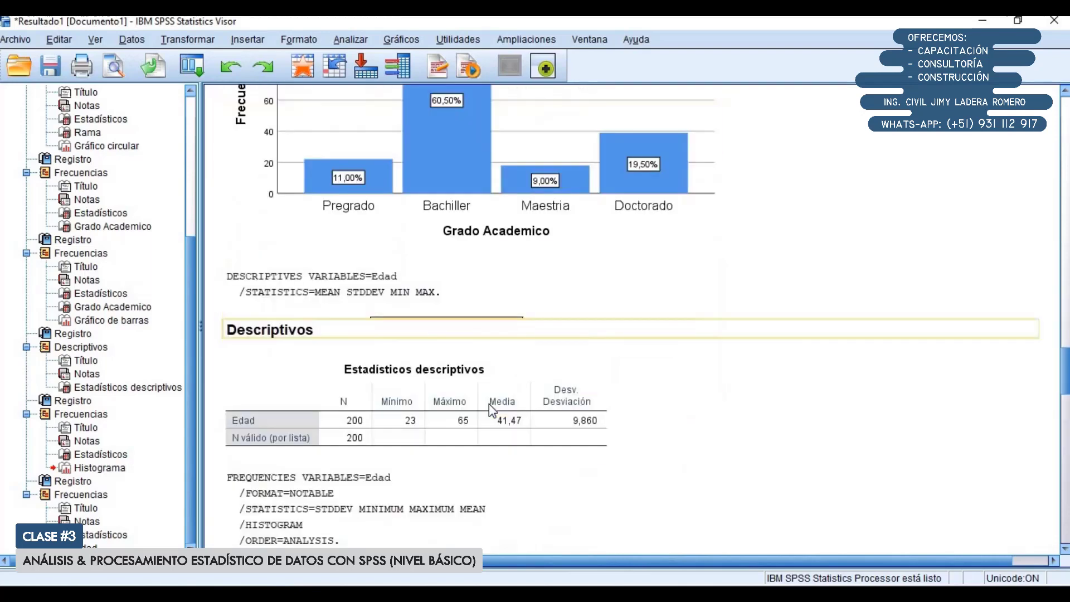
# Step: Go through the individual ages in the Edad frequency table and compare them with the Edad statistics and grouped histogram
pyautogui.scroll(-11, 352, 281)
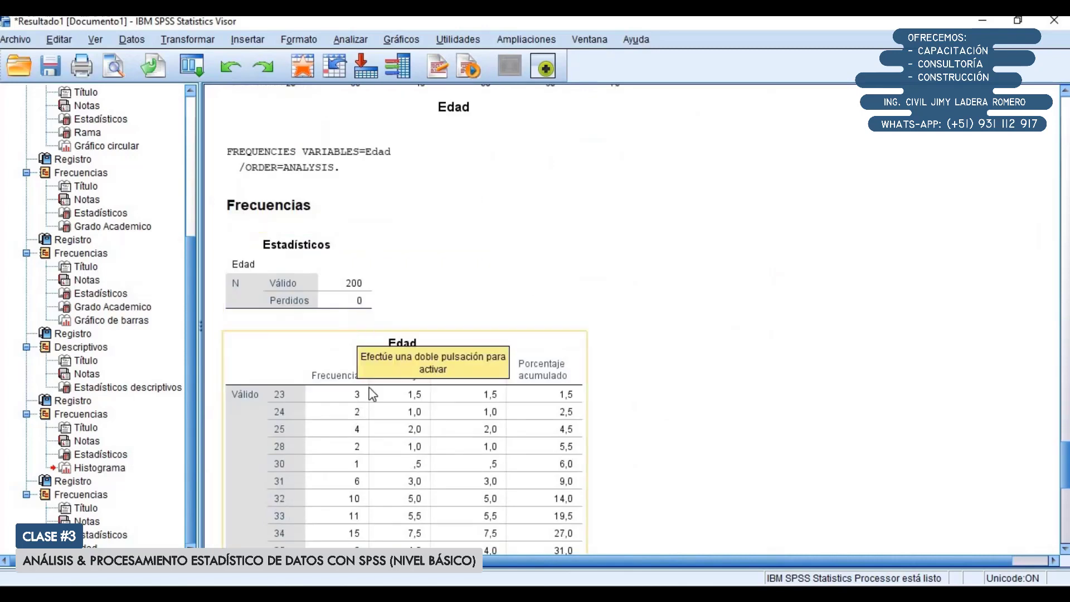
pyautogui.scroll(-3, 357, 312)
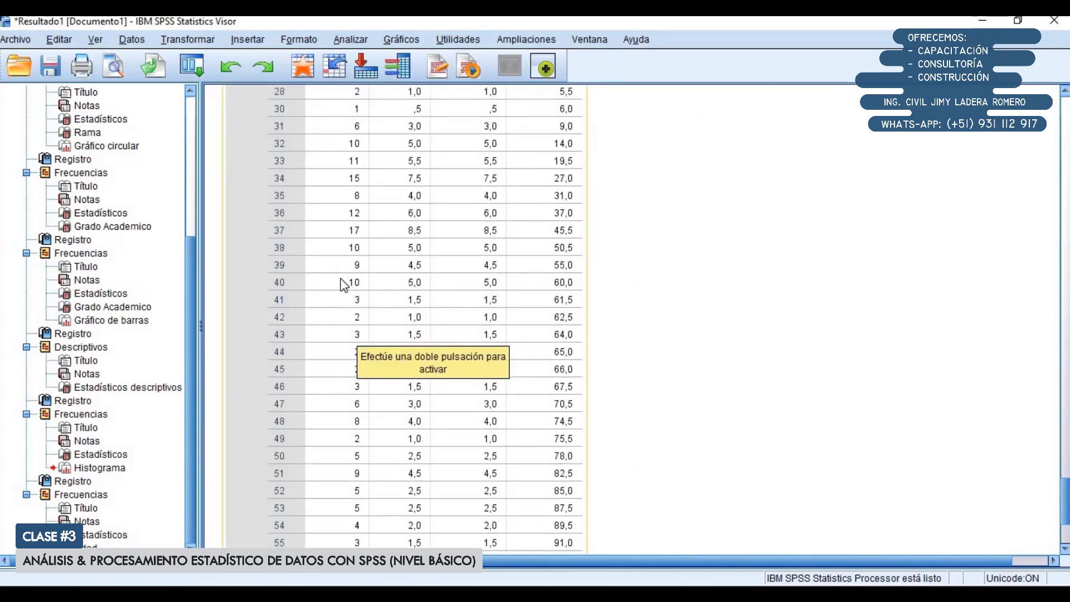
pyautogui.scroll(2, 349, 284)
pyautogui.scroll(1, 352, 304)
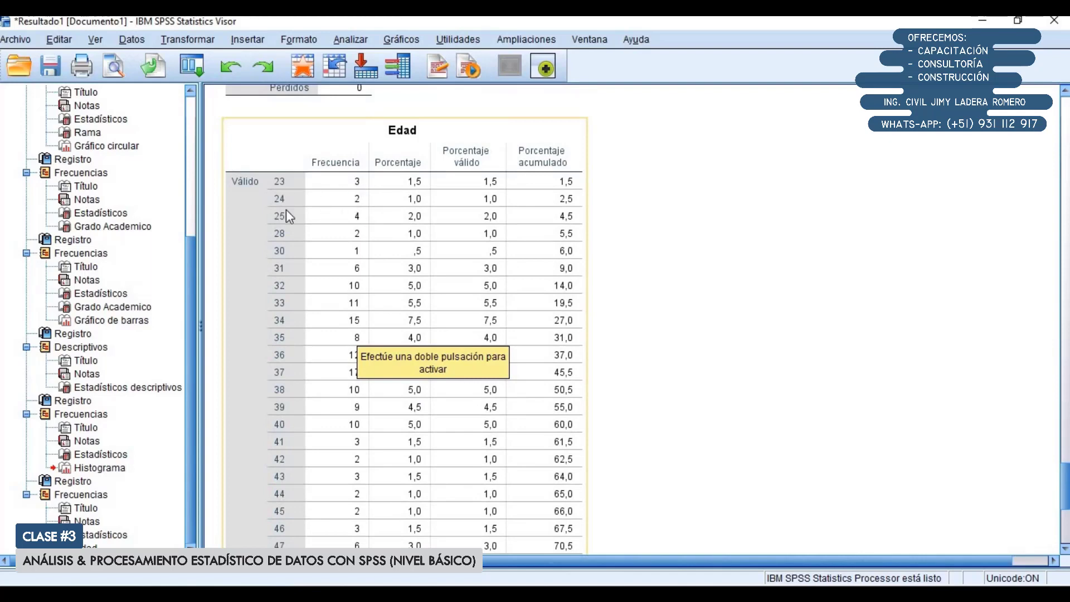
pyautogui.scroll(-4, 292, 322)
pyautogui.scroll(-2, 295, 328)
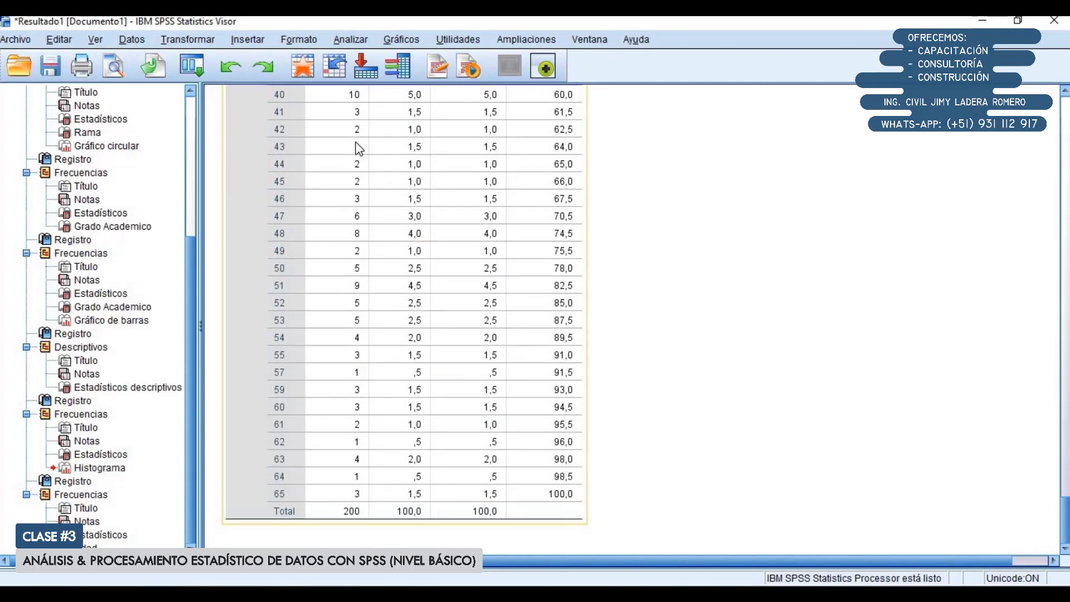
pyautogui.scroll(10, 343, 286)
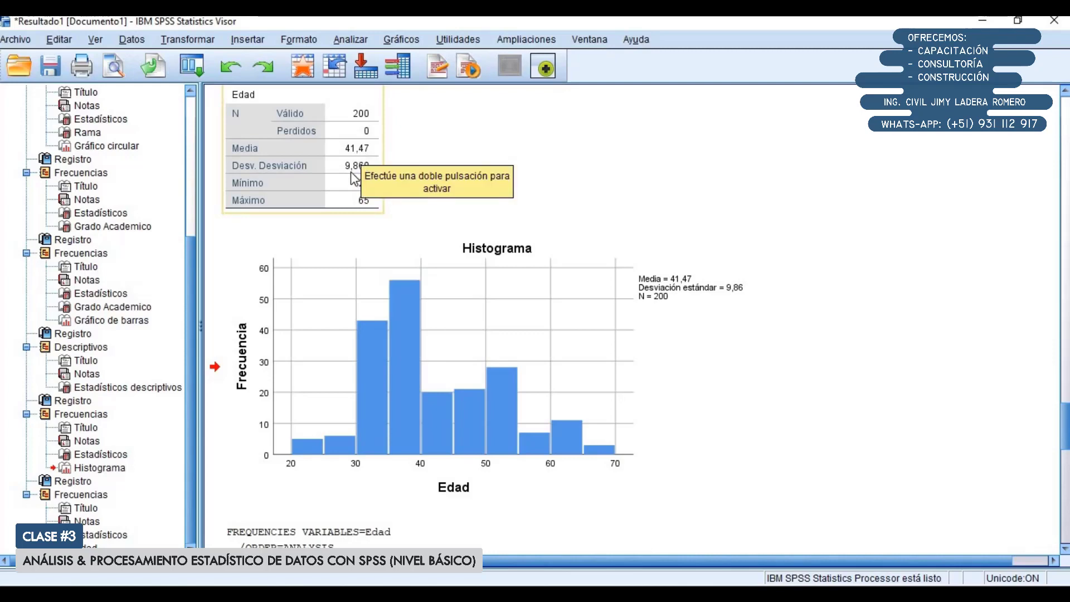
pyautogui.click(354, 256)
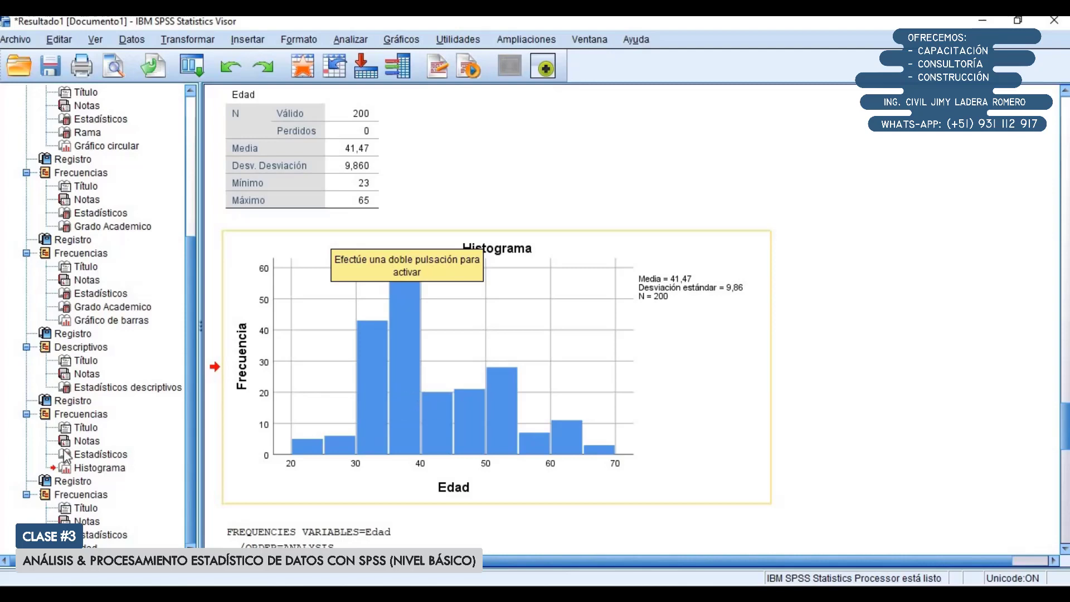
# Step: Switch to PracticaENAHO.docx in Word, maximise it and zoom in to 110% to read the ENAHO exercises
pyautogui.doubleClick(412, 394)
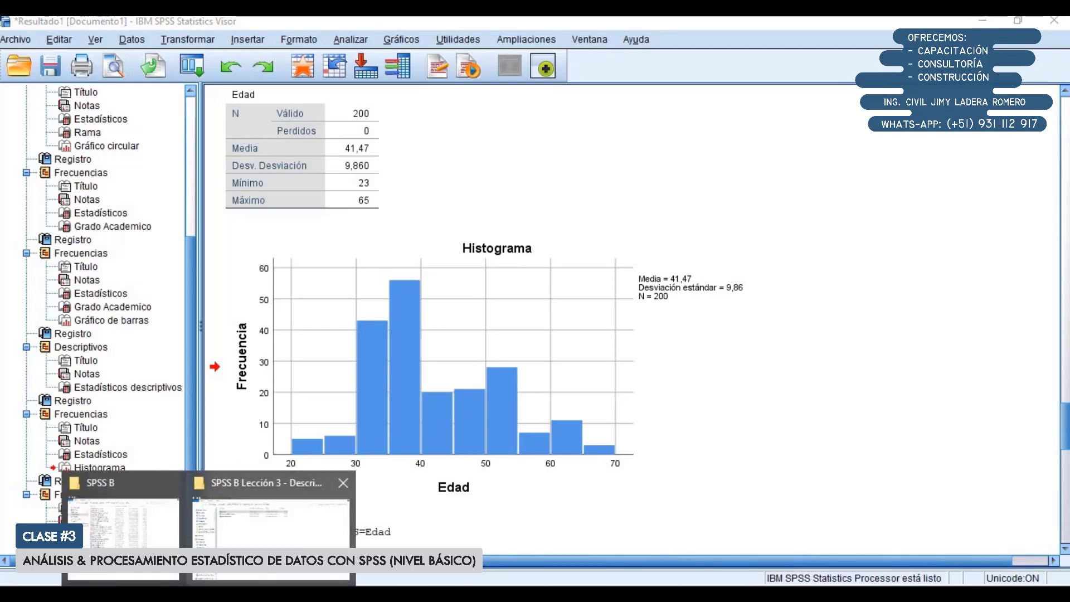
pyautogui.click(290, 518)
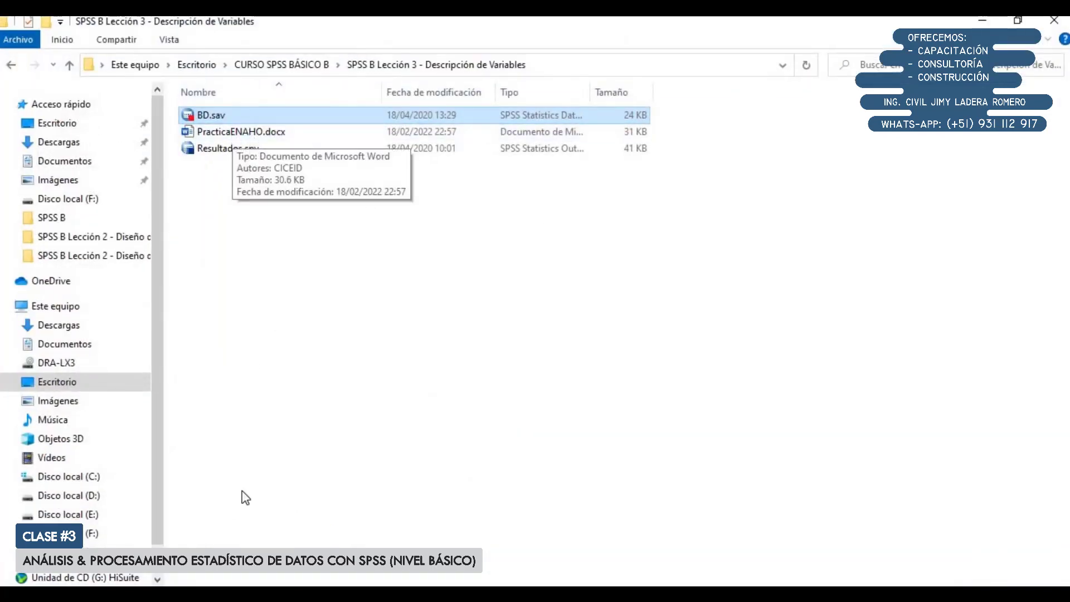
pyautogui.click(245, 594)
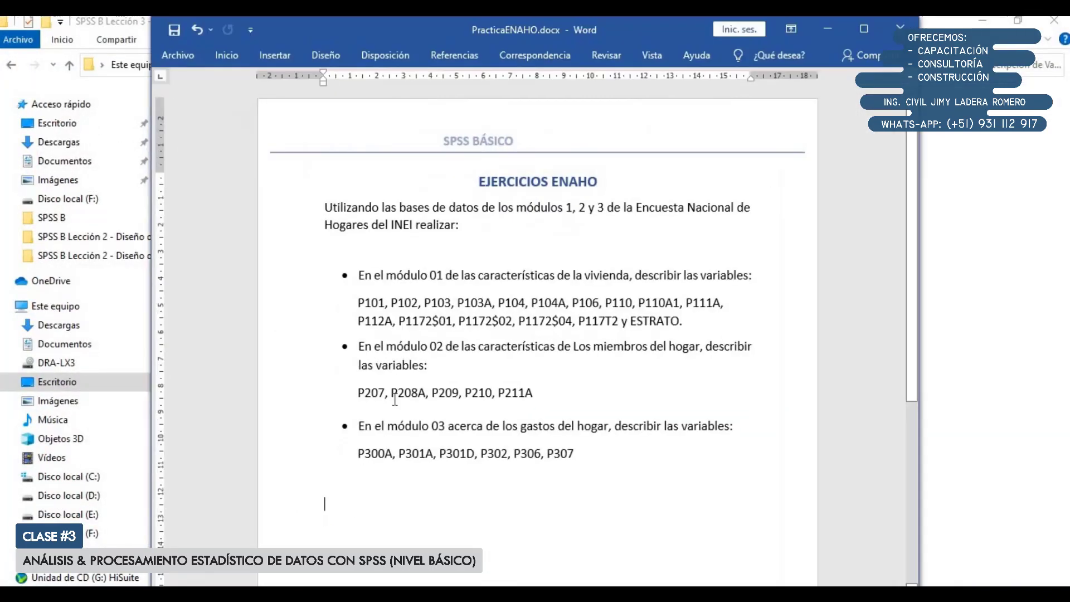
pyautogui.doubleClick(429, 29)
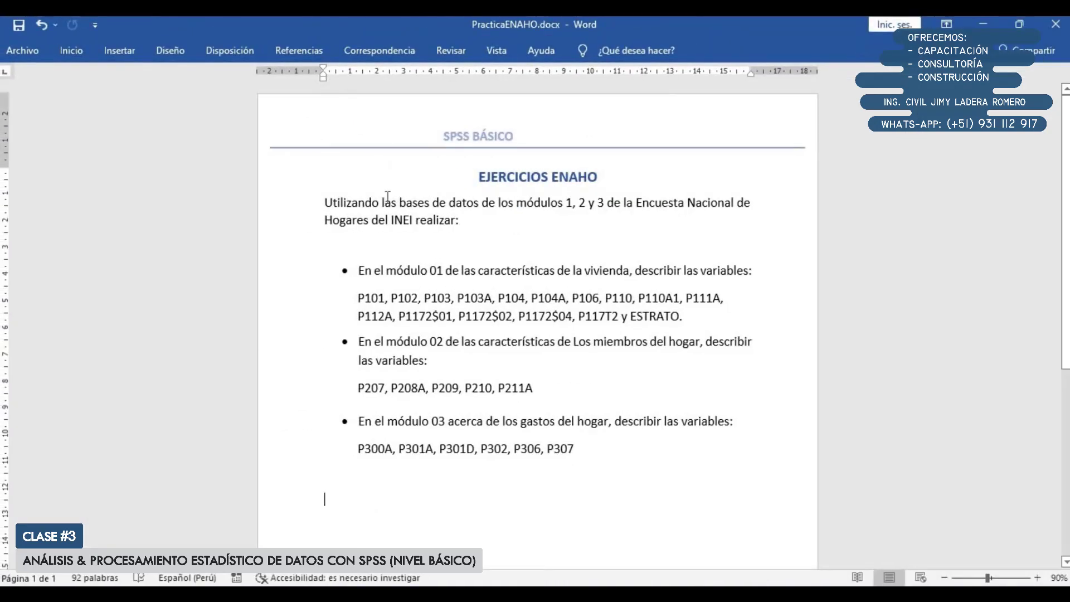
pyautogui.scroll(2, 400, 241)
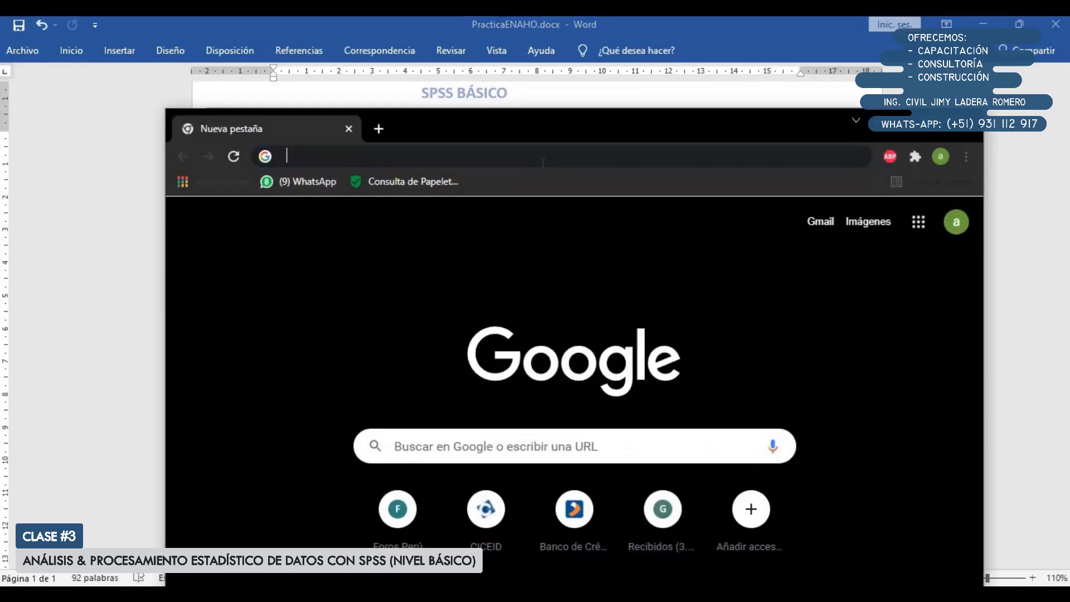
# Step: Search Google for "inei microdatos" in Chrome and maximise the browser window
pyautogui.click(543, 163)
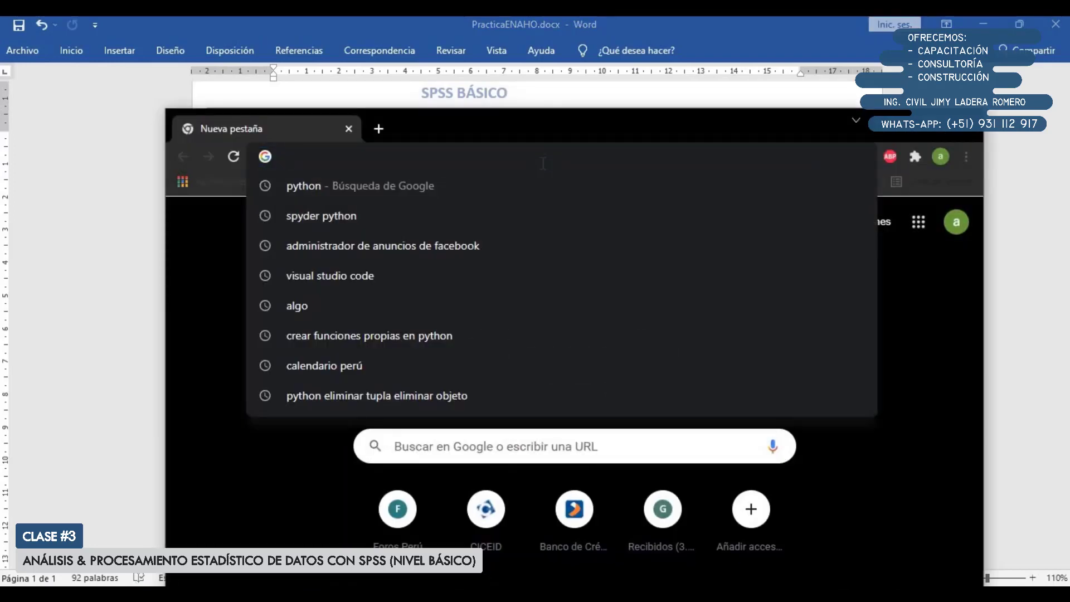
pyautogui.write('enaho')
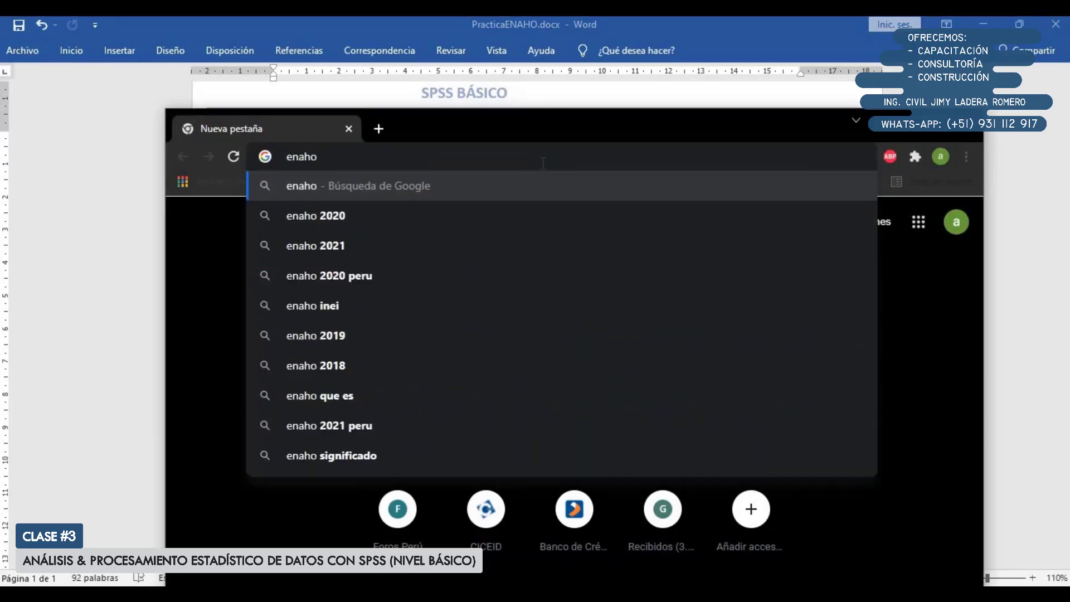
pyautogui.hotkey('ctrl', 'a')
pyautogui.press('BackSpace')
pyautogui.write('inei ')
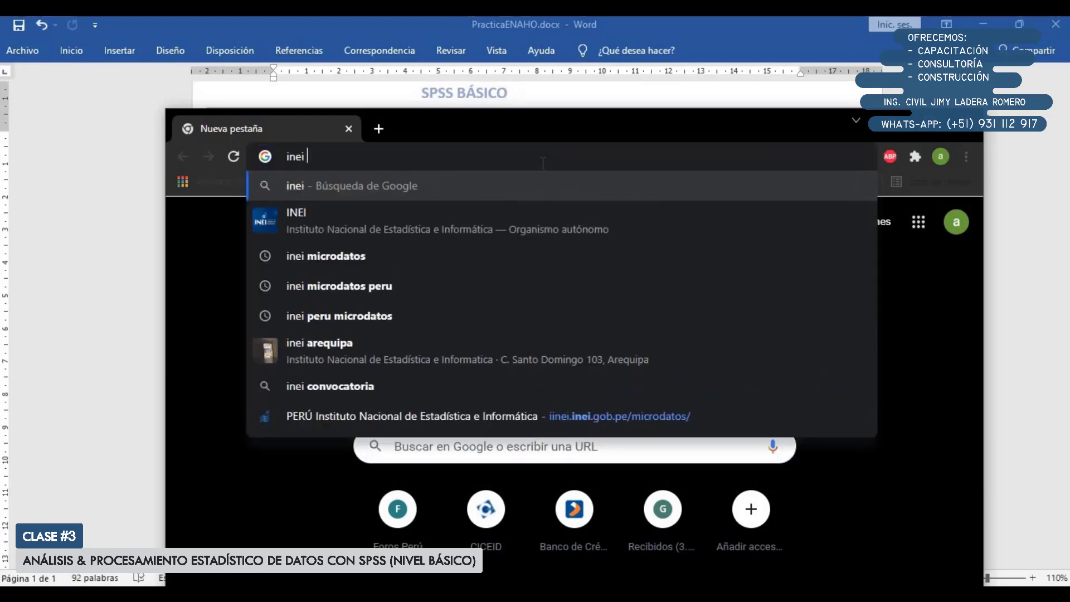
pyautogui.write('mi')
pyautogui.press('Down')
pyautogui.press('Return')
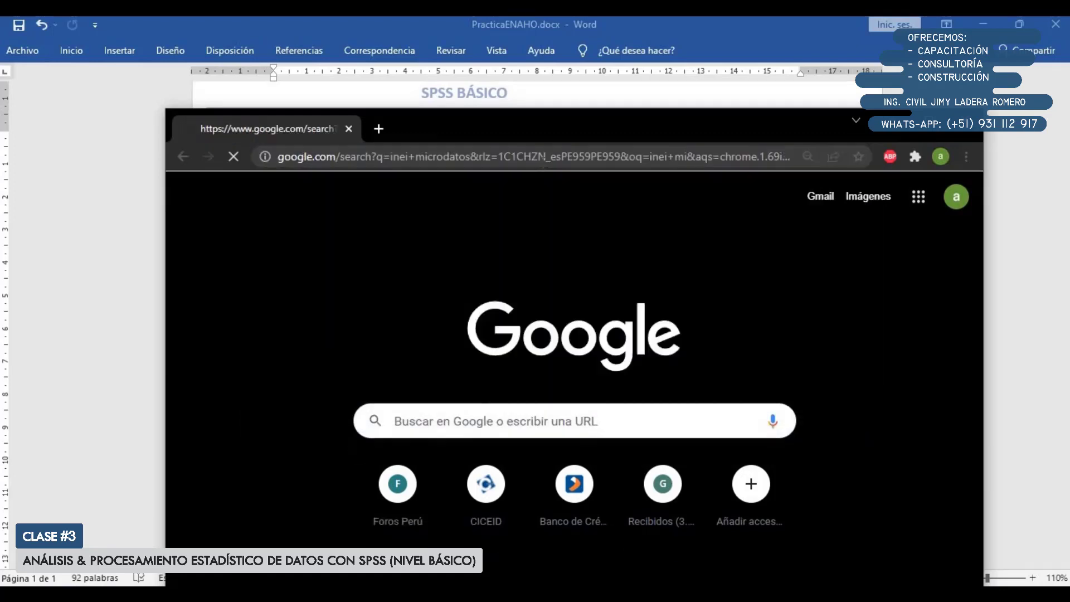
pyautogui.moveTo(518, 129); pyautogui.dragTo(527, 81)
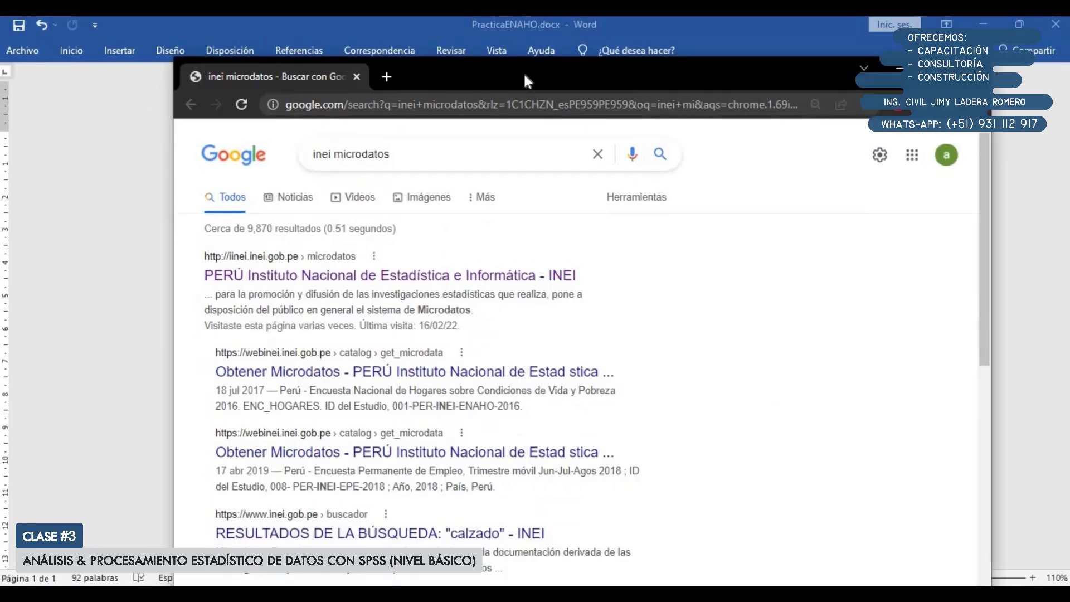
pyautogui.doubleClick(523, 72)
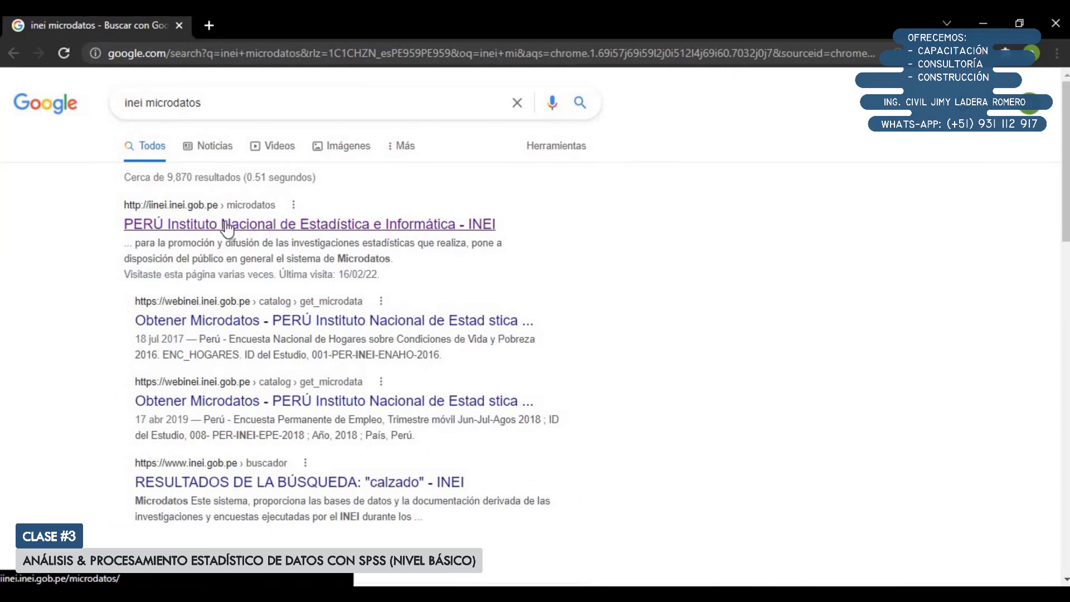
# Step: Open the survey query on the INEI Microdatos site and select ENAHO Metodología ACTUALIZADA with Condiciones de Vida y Pobreza - ENAHO
pyautogui.click(238, 226)
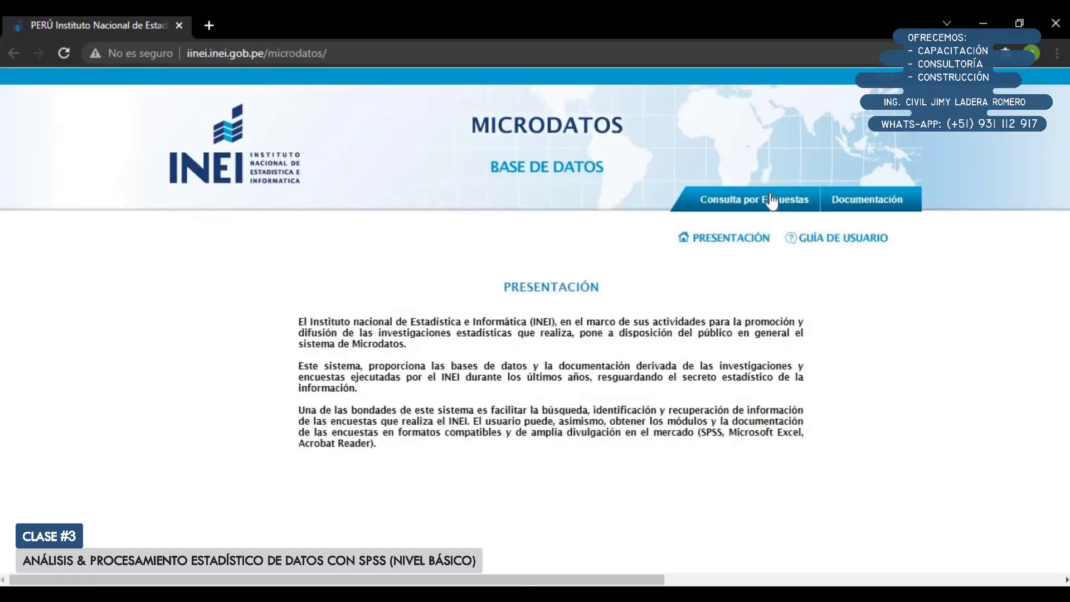
pyautogui.click(772, 202)
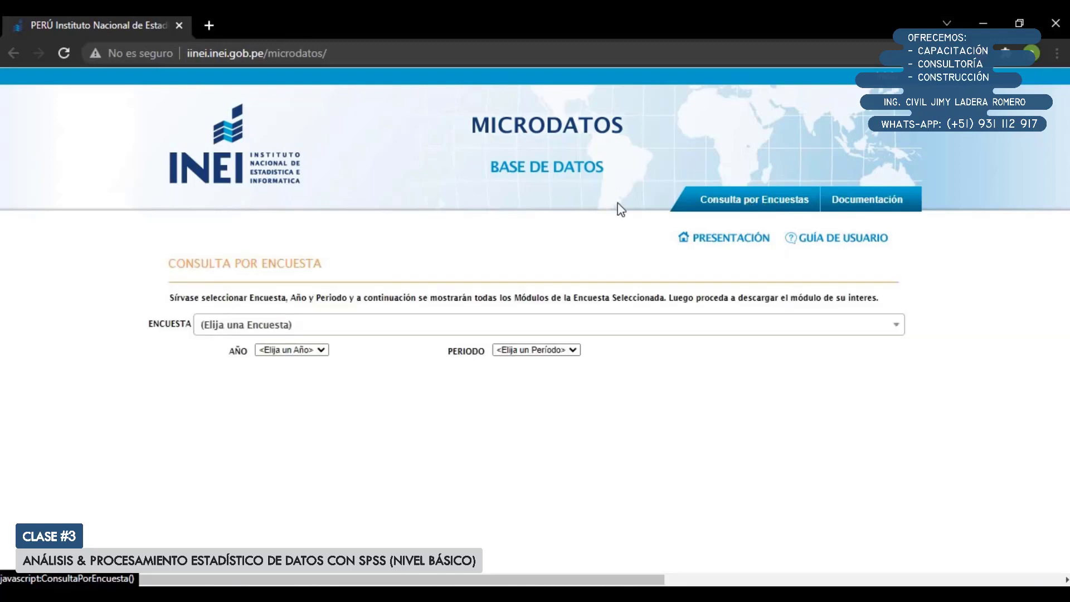
pyautogui.click(217, 328)
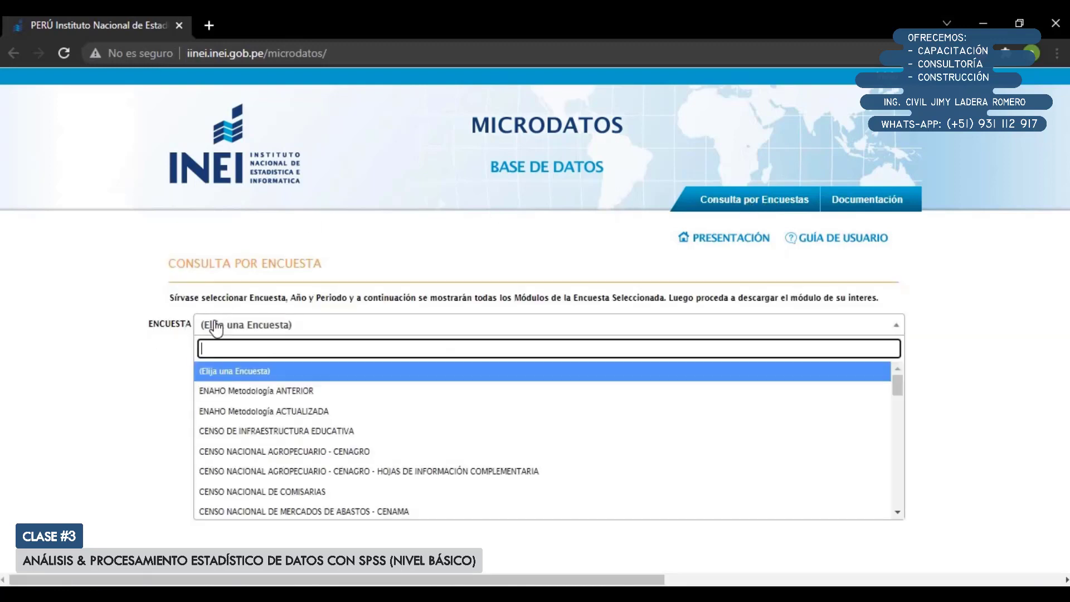
pyautogui.click(249, 412)
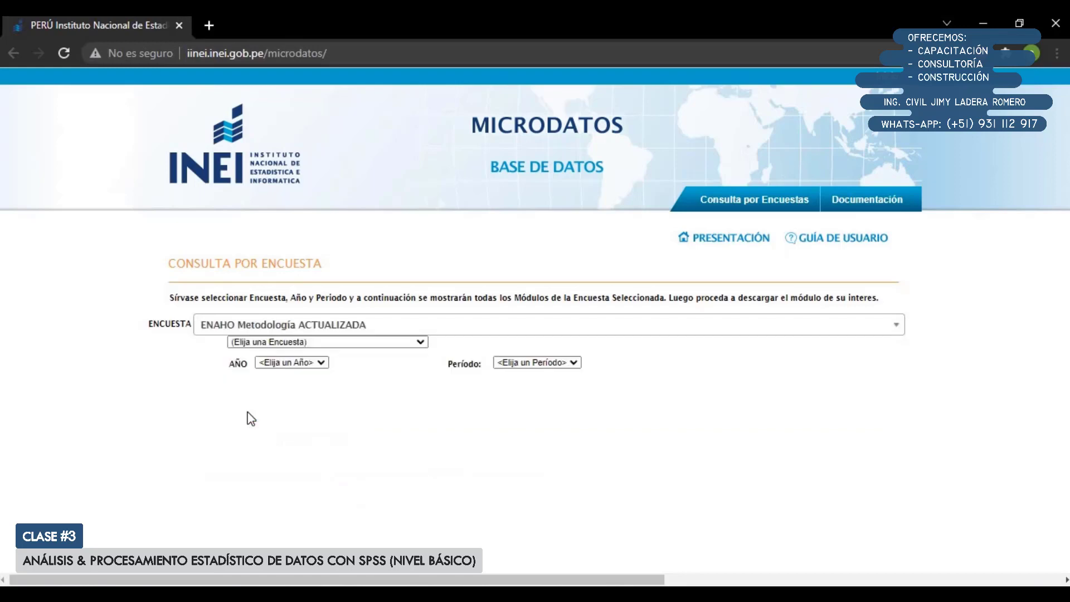
pyautogui.click(246, 344)
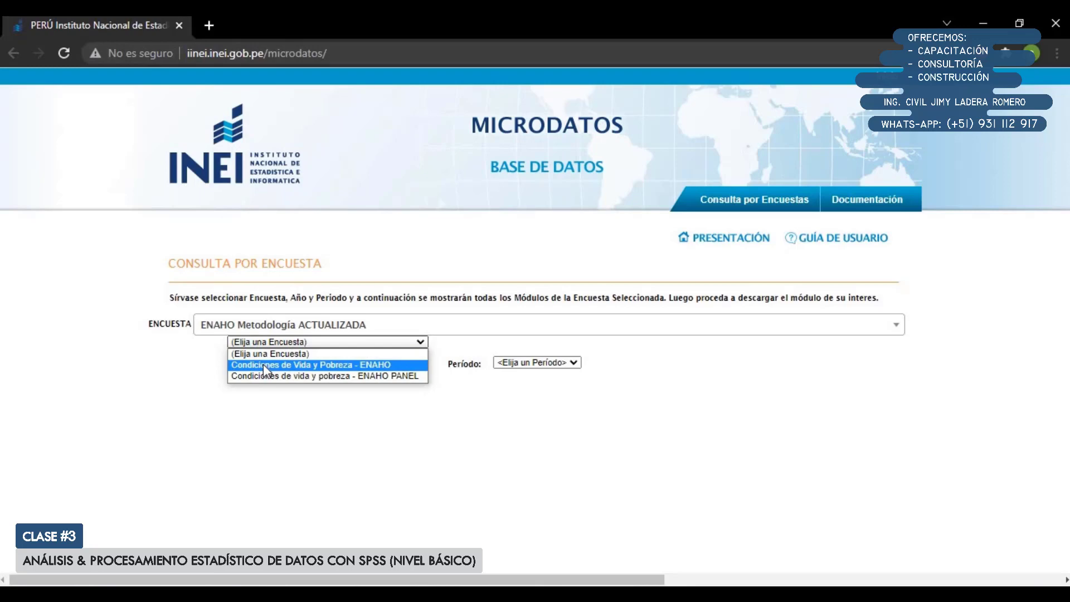
pyautogui.click(263, 364)
# Step: Set the survey year to 2021 and check which periods it offers
pyautogui.click(270, 363)
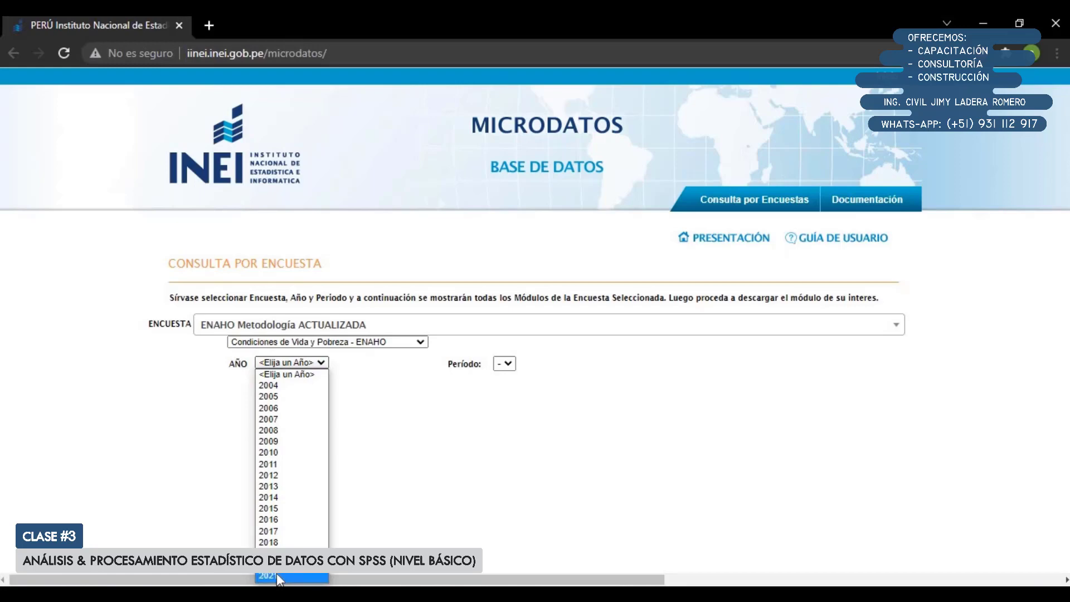
pyautogui.click(279, 574)
pyautogui.click(507, 363)
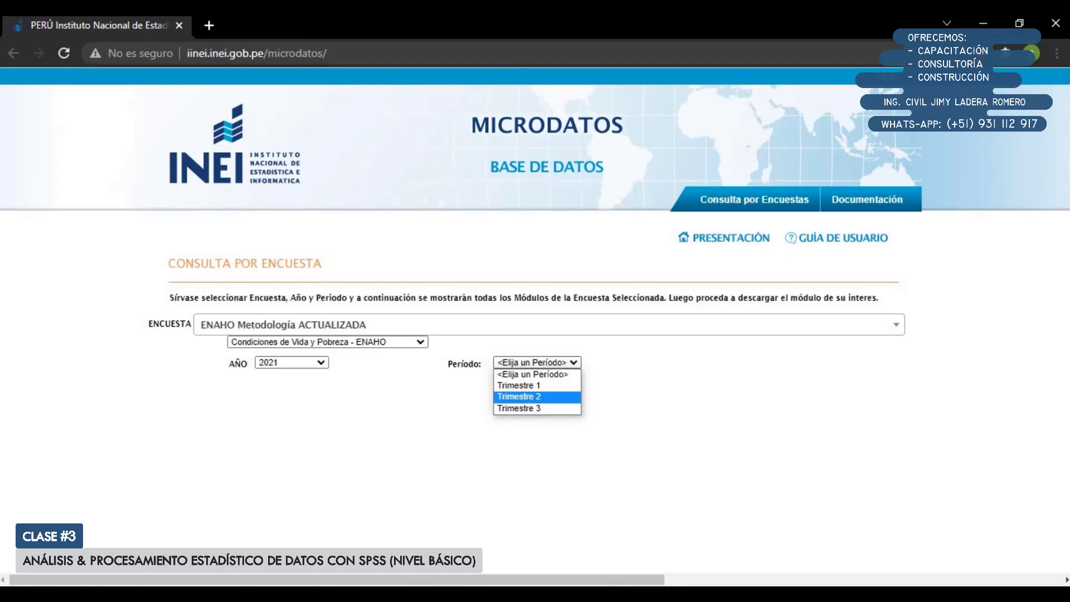
# Step: Set the survey year to 2020 and the period to Anual - (Ene-Dic)
pyautogui.click(306, 363)
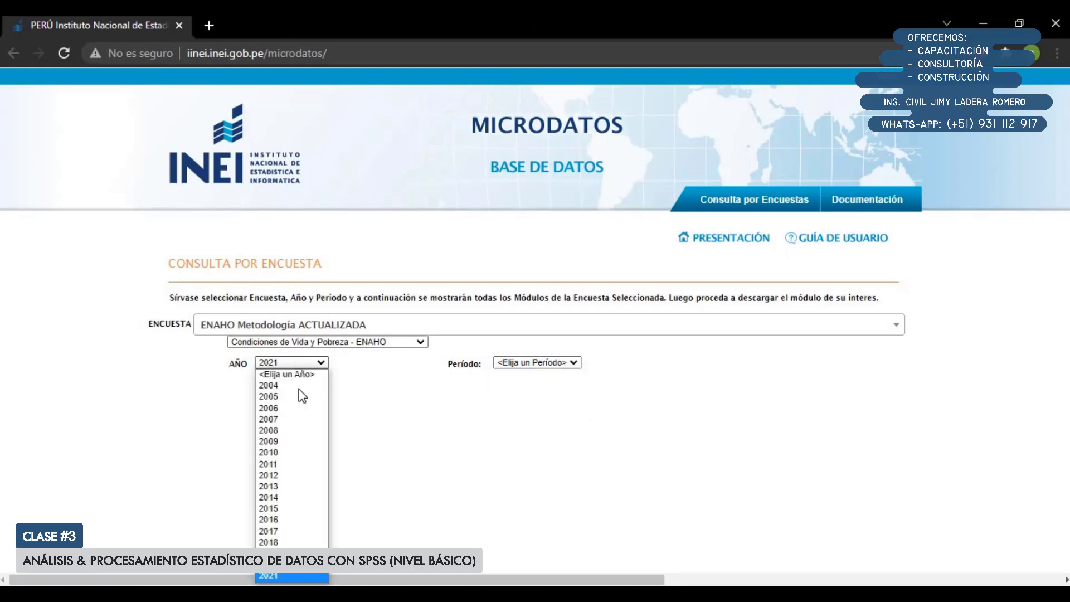
pyautogui.click(292, 566)
pyautogui.click(504, 363)
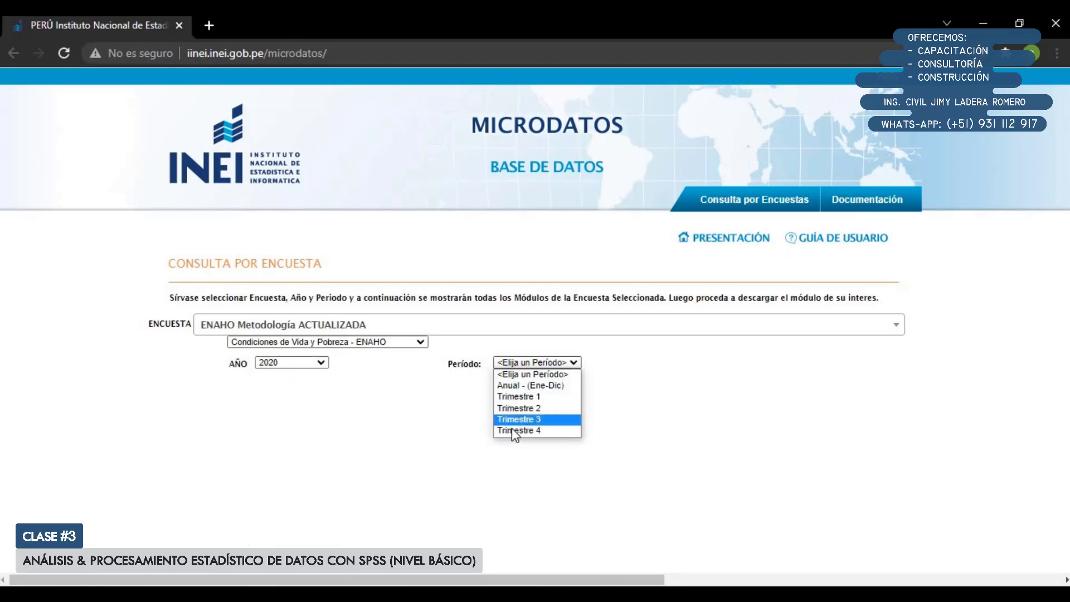
pyautogui.click(520, 385)
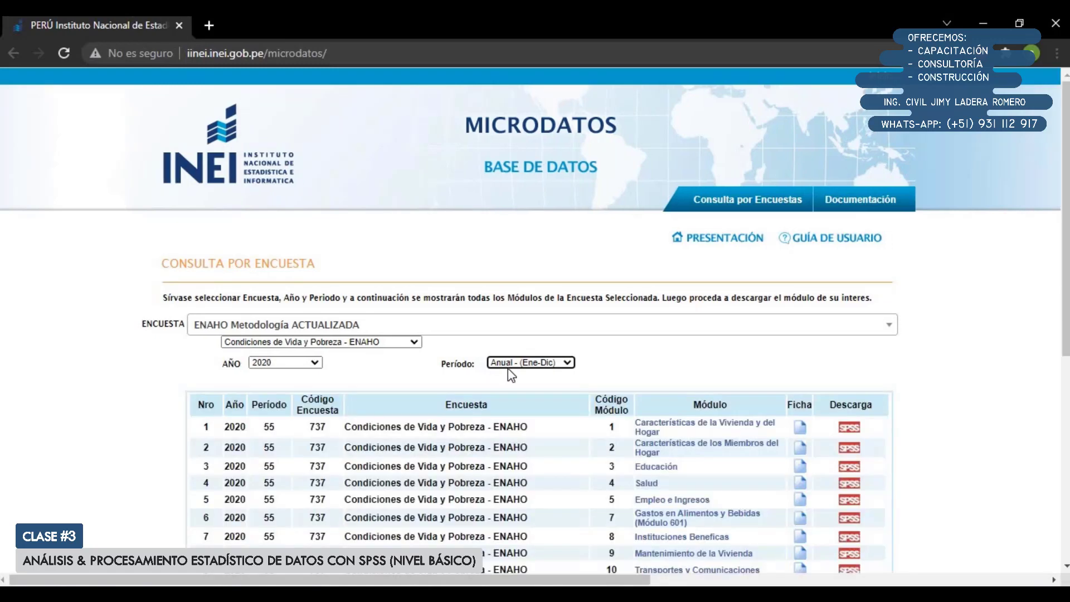
# Step: Look through the 2020 module list and start the SPSS download of module 1, Características de la Vivienda y del Hogar
pyautogui.scroll(-4, 442, 354)
pyautogui.scroll(-3, 246, 323)
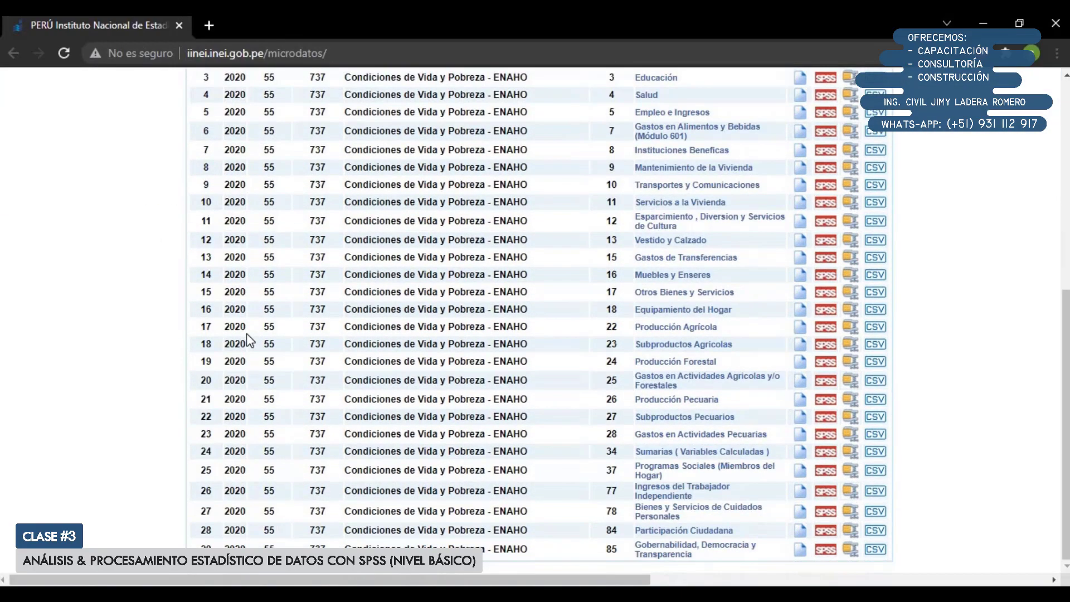
pyautogui.scroll(7, 246, 333)
pyautogui.scroll(-3, 231, 413)
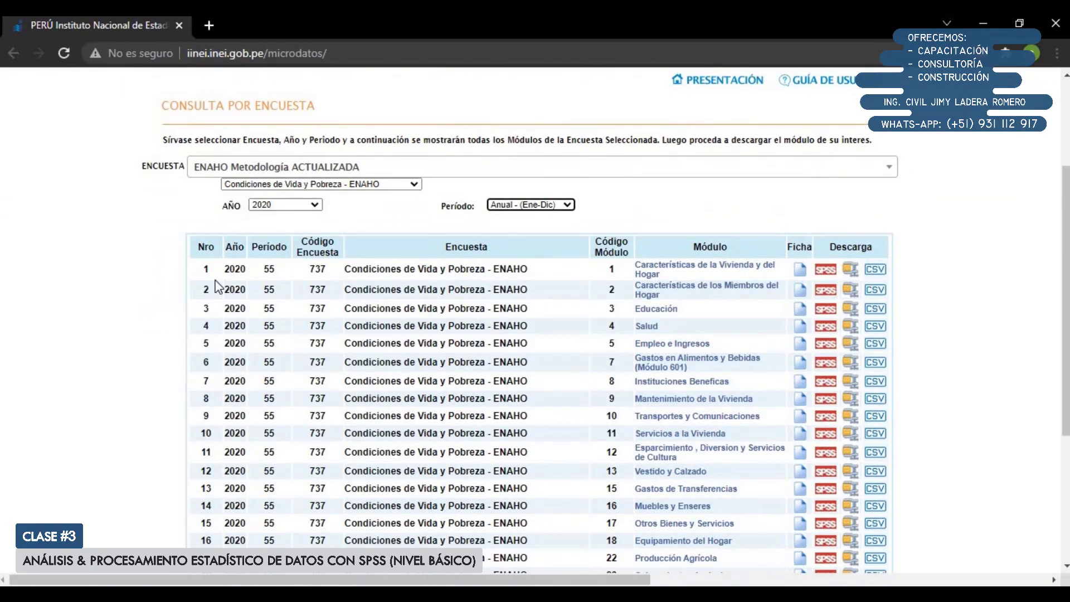
pyautogui.click(825, 270)
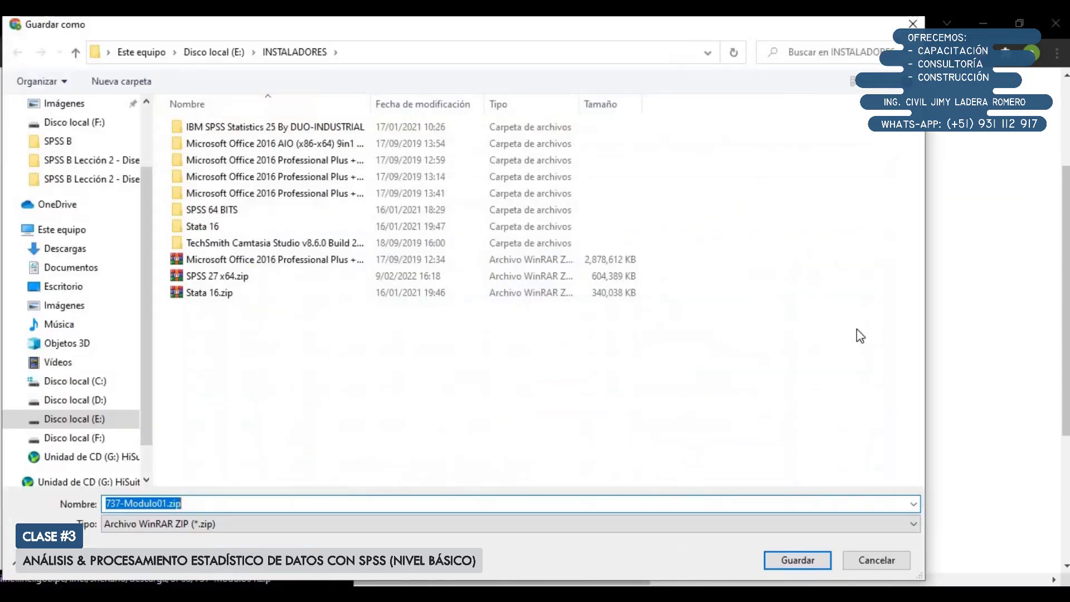
# Step: Cancel saving 737-Modulo01.zip and check the extraction options of the existing copy in the ENAHO 2020 SPSS folder
pyautogui.click(866, 553)
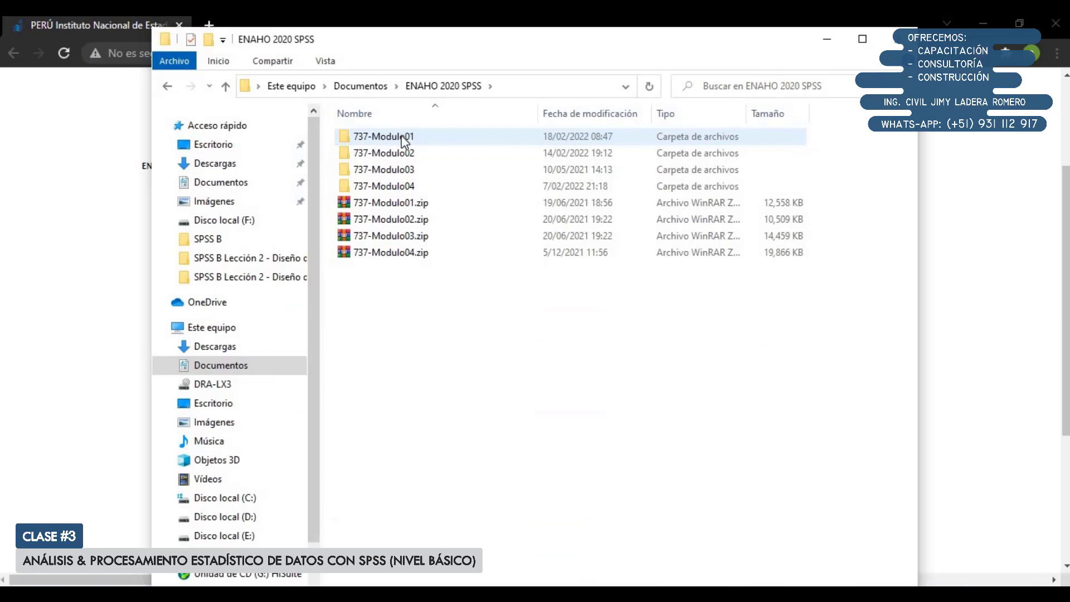
pyautogui.click(390, 219)
pyautogui.click(392, 251)
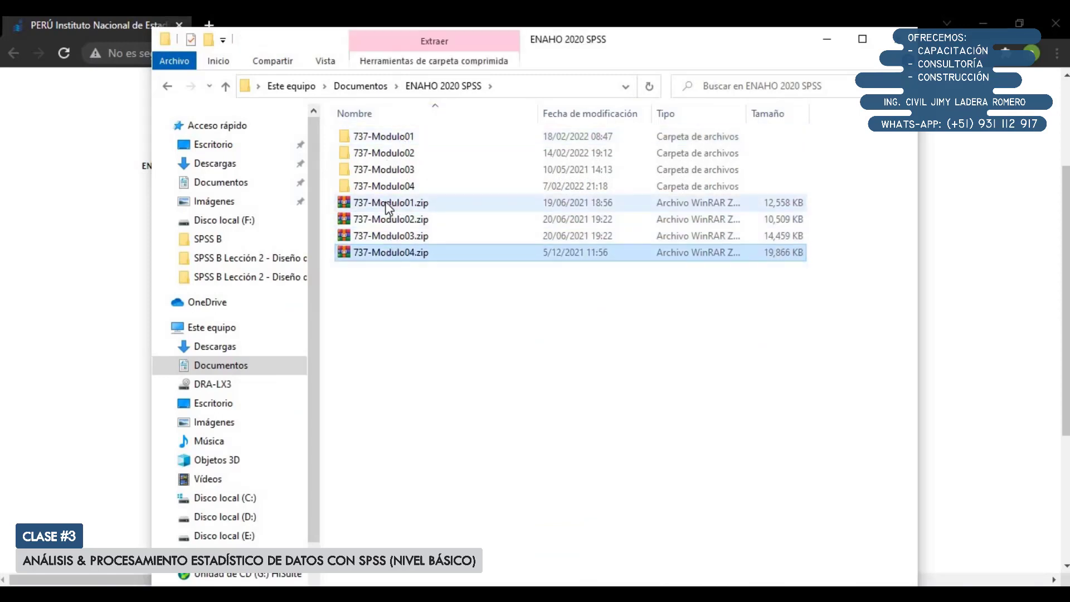
pyautogui.rightClick(388, 207)
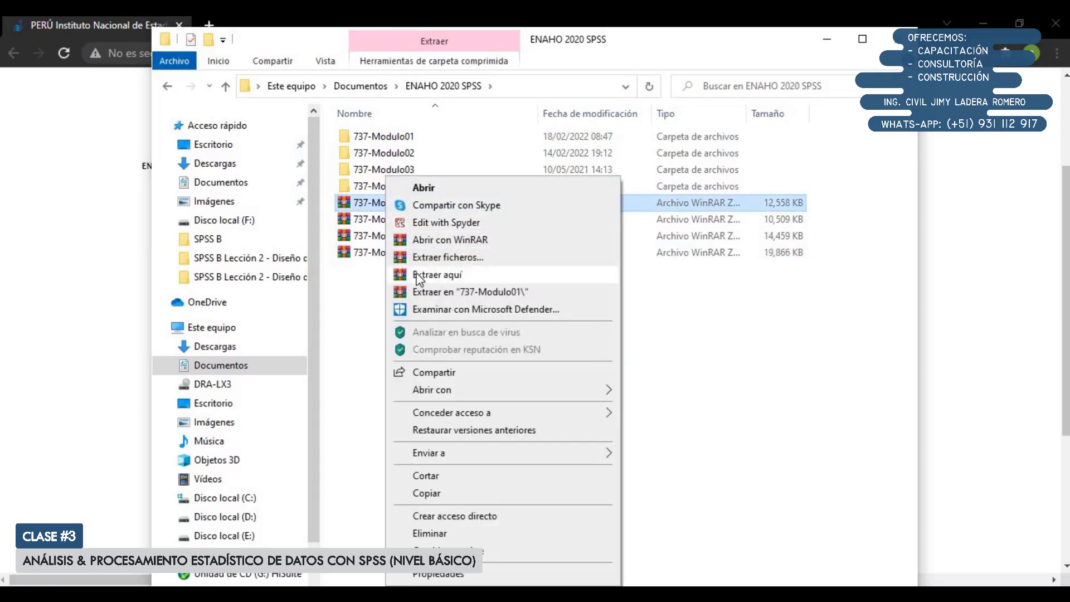
pyautogui.click(361, 291)
# Step: Open the data file Enaho01-2020-100.sav from the extracted 737-Modulo01 folder in SPSS
pyautogui.click(395, 138)
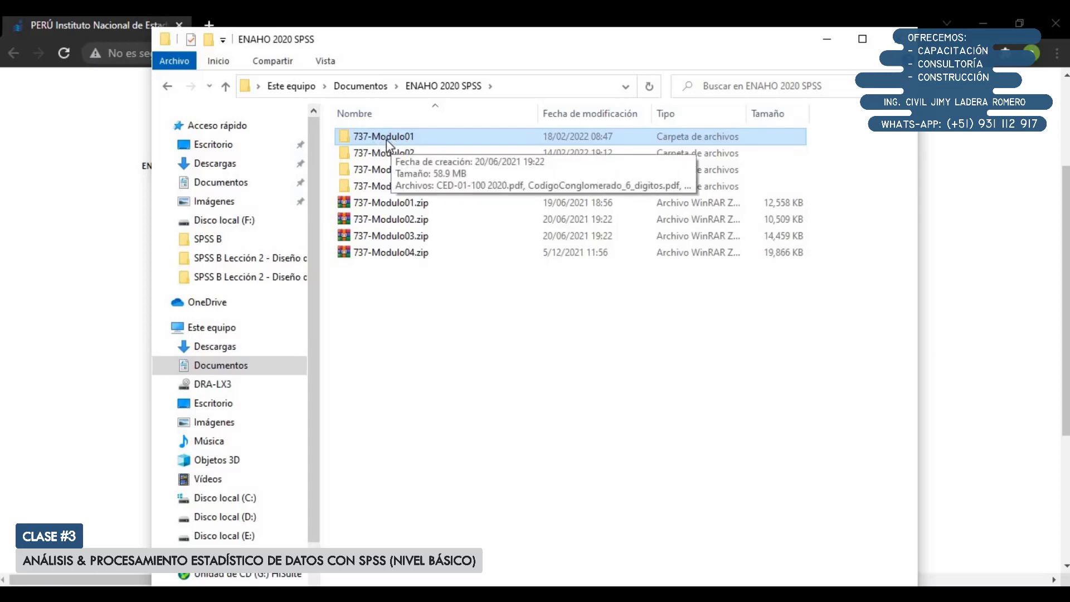
pyautogui.doubleClick(386, 139)
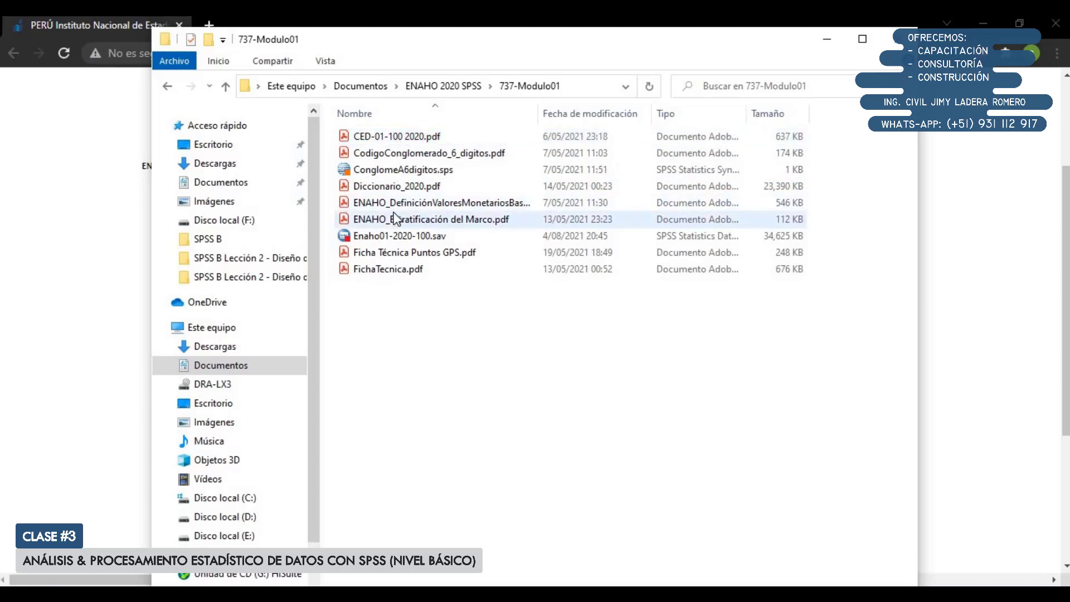
pyautogui.click(390, 236)
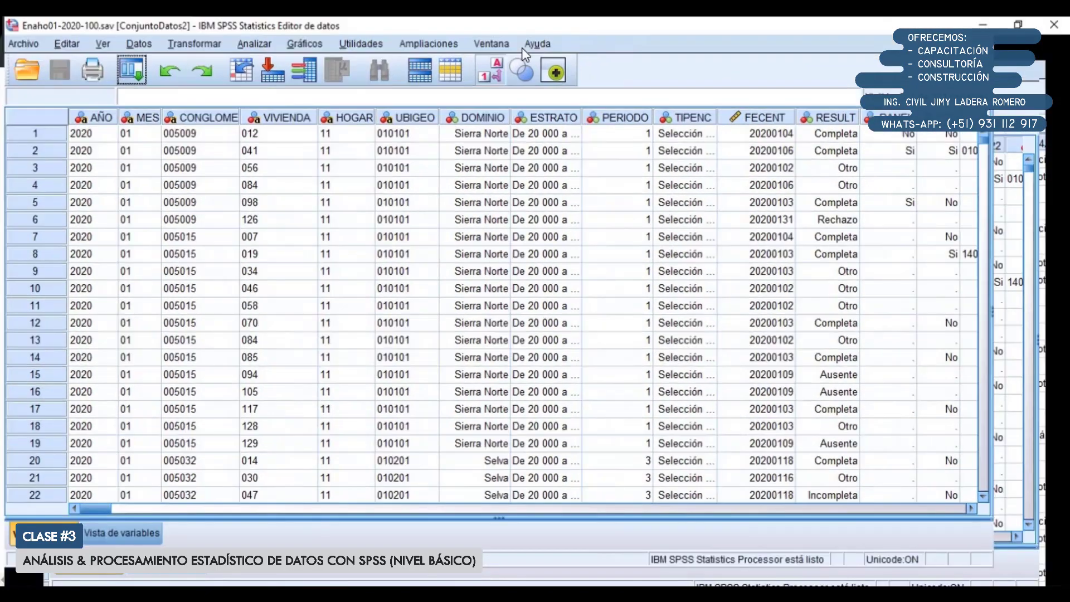
# Step: Look through the first survey cases and jump to the end of the variable list in the variable view
pyautogui.scroll(-9, 201, 271)
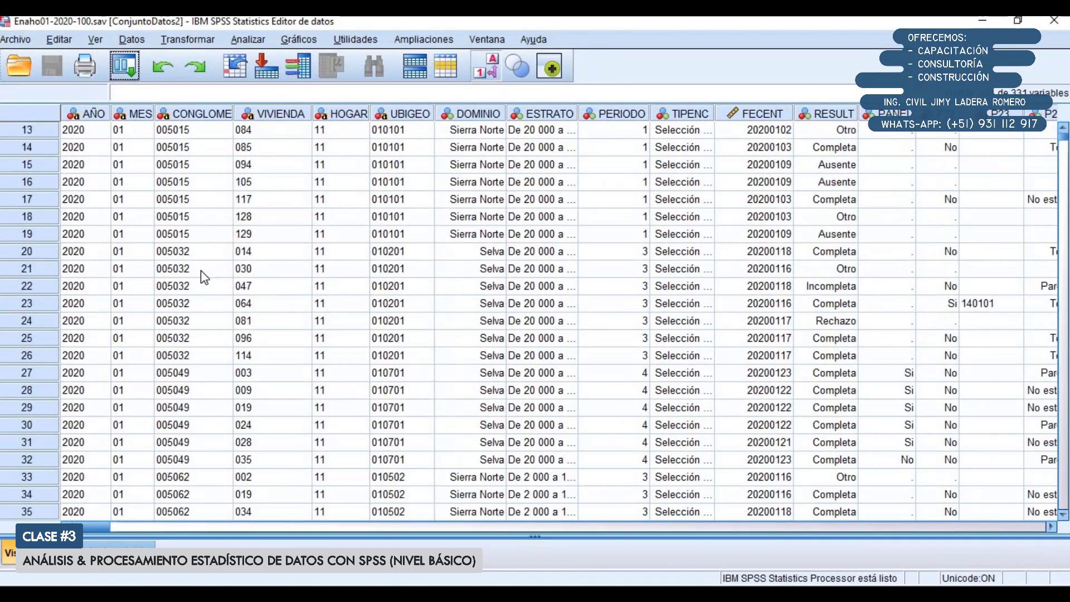
pyautogui.scroll(-4, 200, 270)
pyautogui.scroll(12, 200, 271)
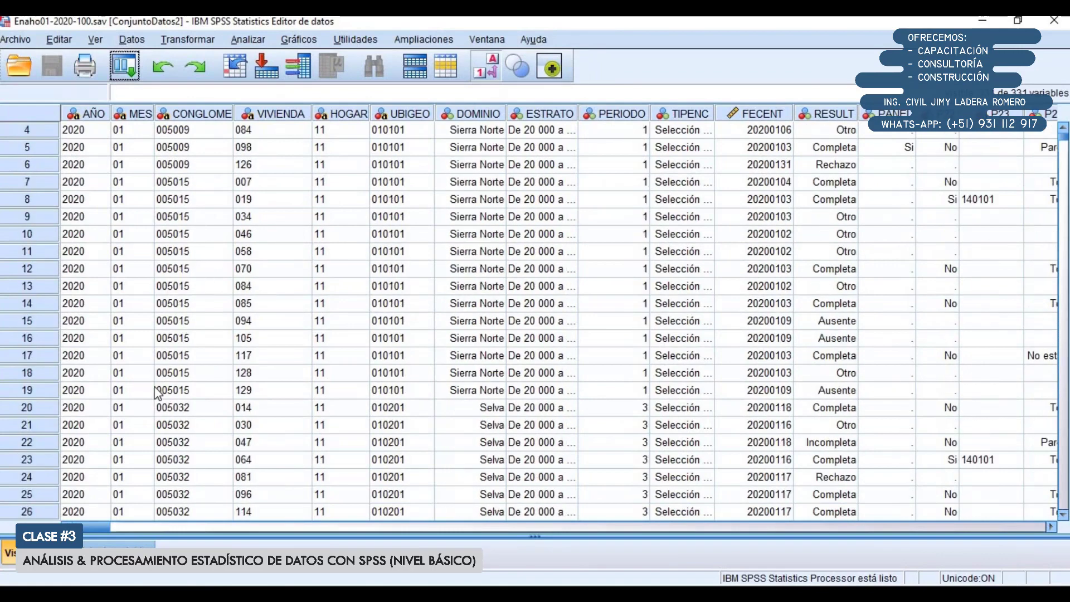
pyautogui.click(109, 548)
pyautogui.click(91, 248)
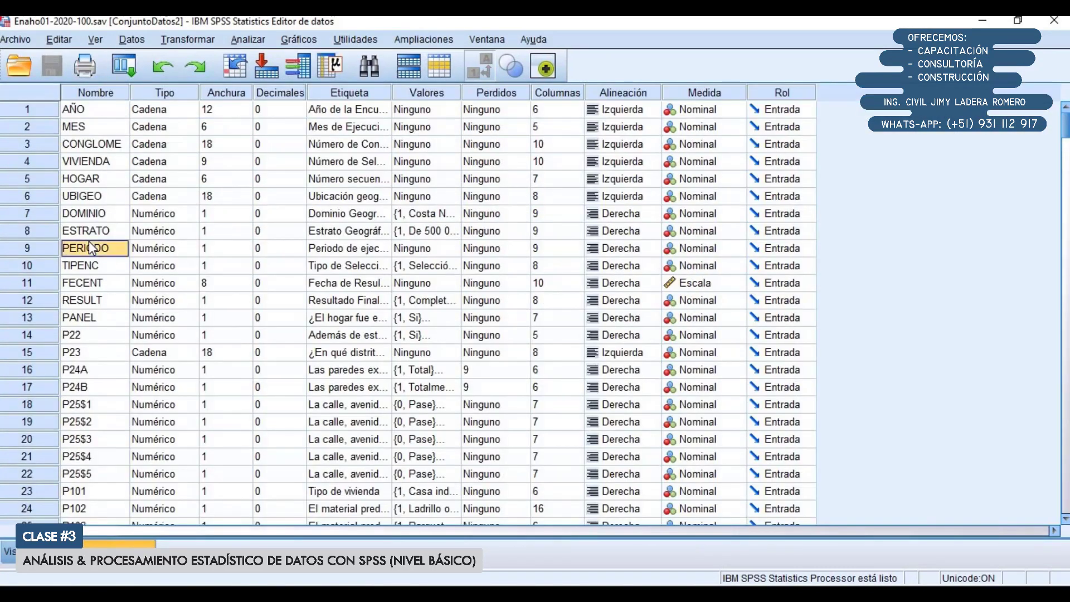
pyautogui.hotkey('ctrl', 'Down')
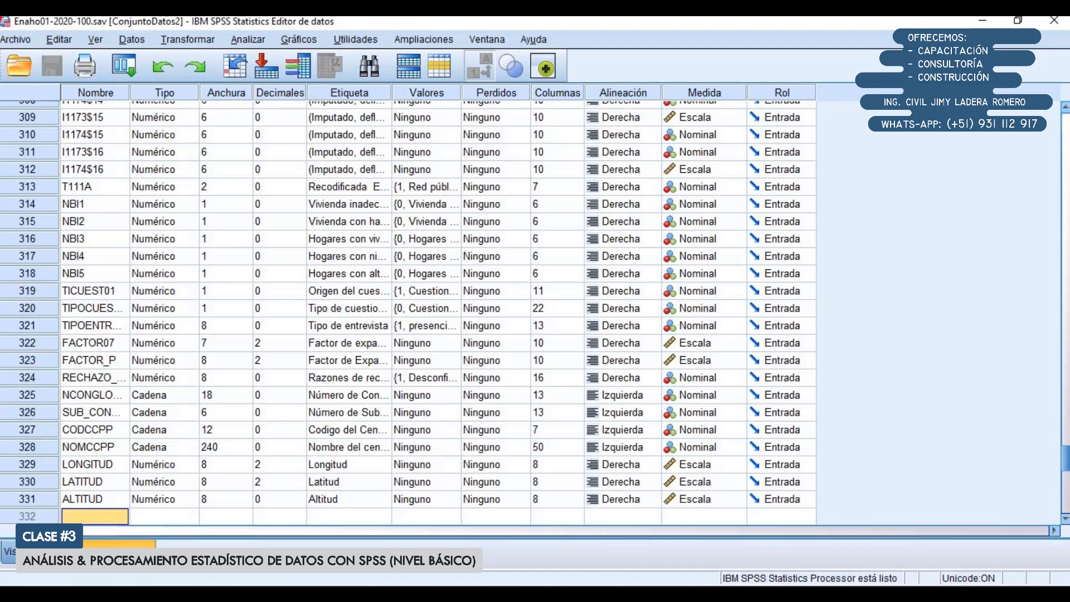
# Step: Check where the cases end in the data view and return to the first case
pyautogui.click(9, 551)
pyautogui.moveTo(1063, 140); pyautogui.dragTo(1053, 505)
pyautogui.scroll(-13, 275, 394)
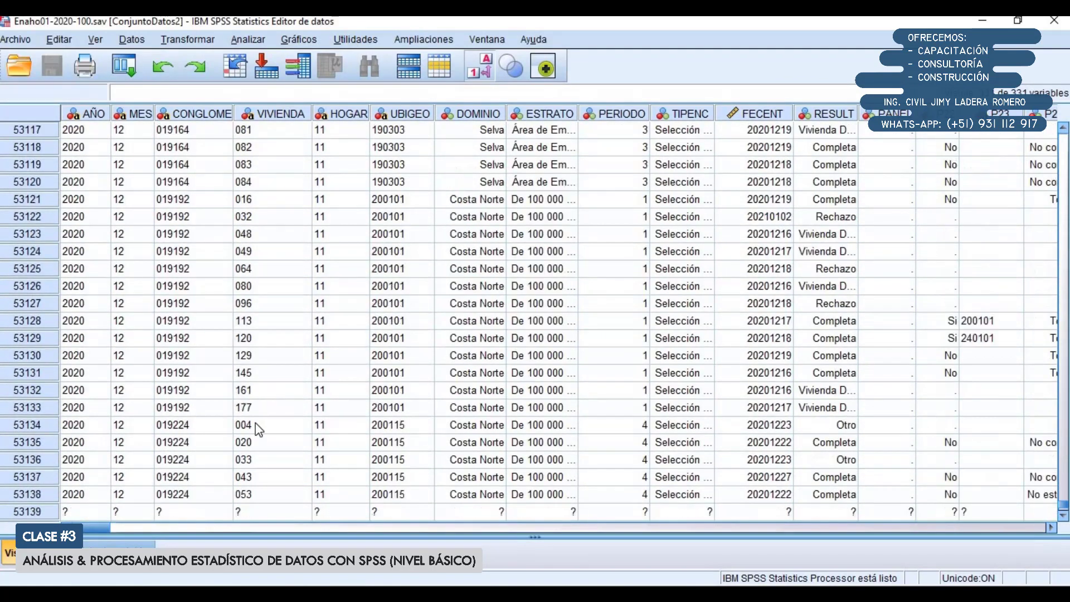
pyautogui.click(1063, 512)
pyautogui.click(1062, 419)
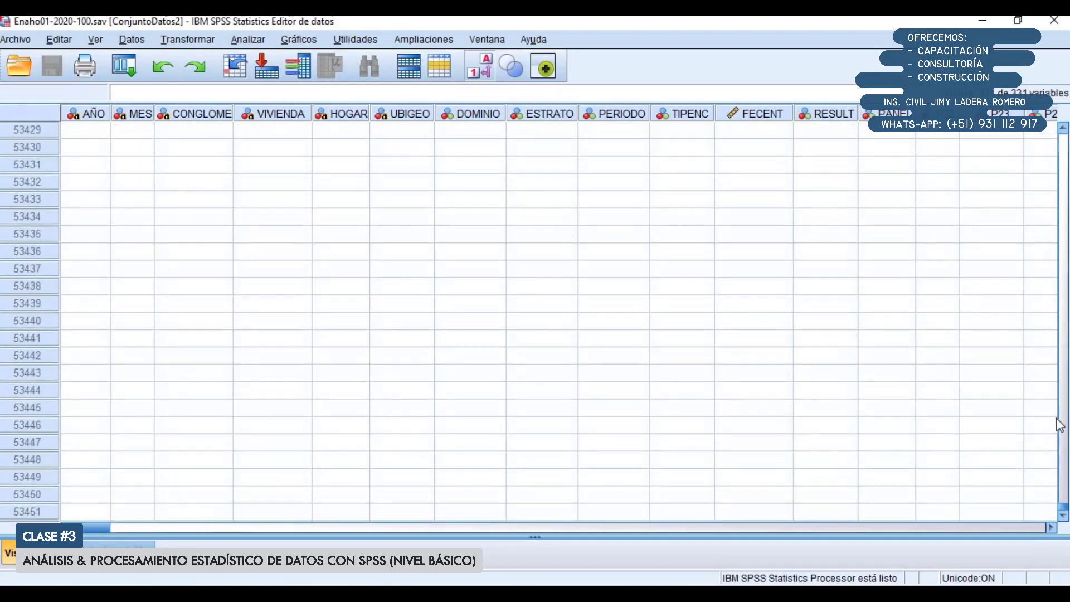
pyautogui.click(1064, 491)
pyautogui.click(1064, 492)
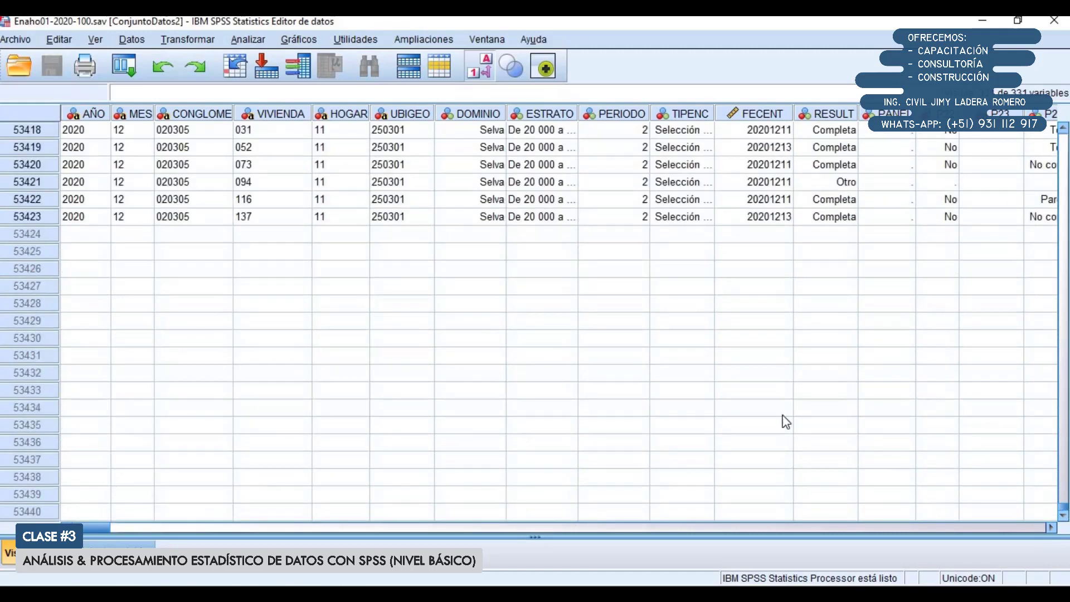
pyautogui.click(56, 217)
pyautogui.hotkey('ctrl', 't')
pyautogui.scroll(-2, 118, 282)
pyautogui.hotkey('ctrl', 't')
pyautogui.scroll(6, 997, 446)
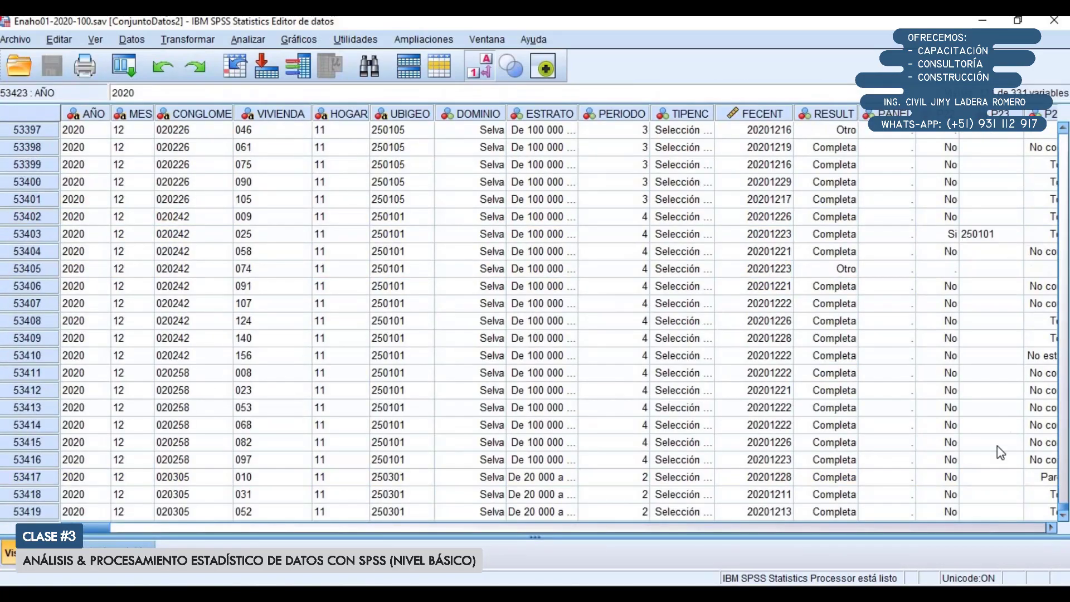
pyautogui.moveTo(1062, 508); pyautogui.dragTo(1063, 131)
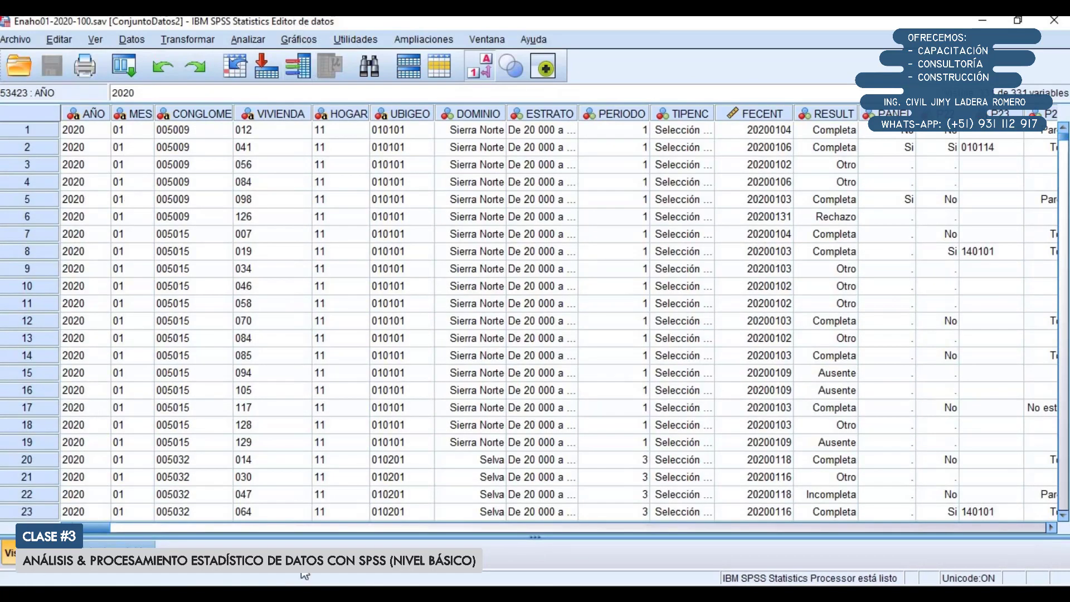
# Step: Switch to PracticaENAHO.docx in Word to read the module 01 exercise, and minimize the document
pyautogui.hotkey('alt', 'Tab')
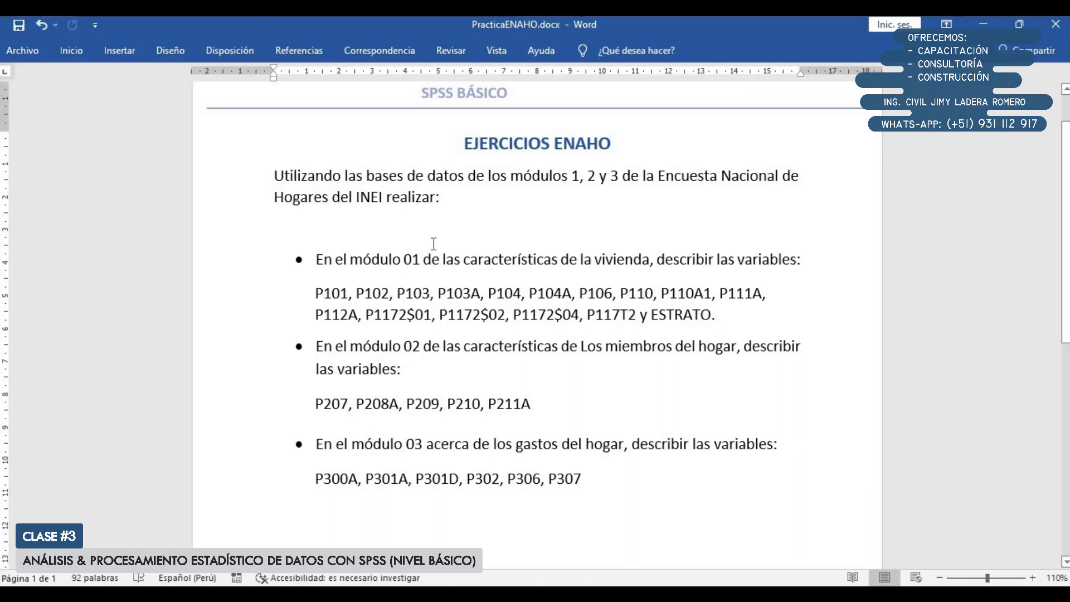
pyautogui.moveTo(316, 261); pyautogui.dragTo(447, 264)
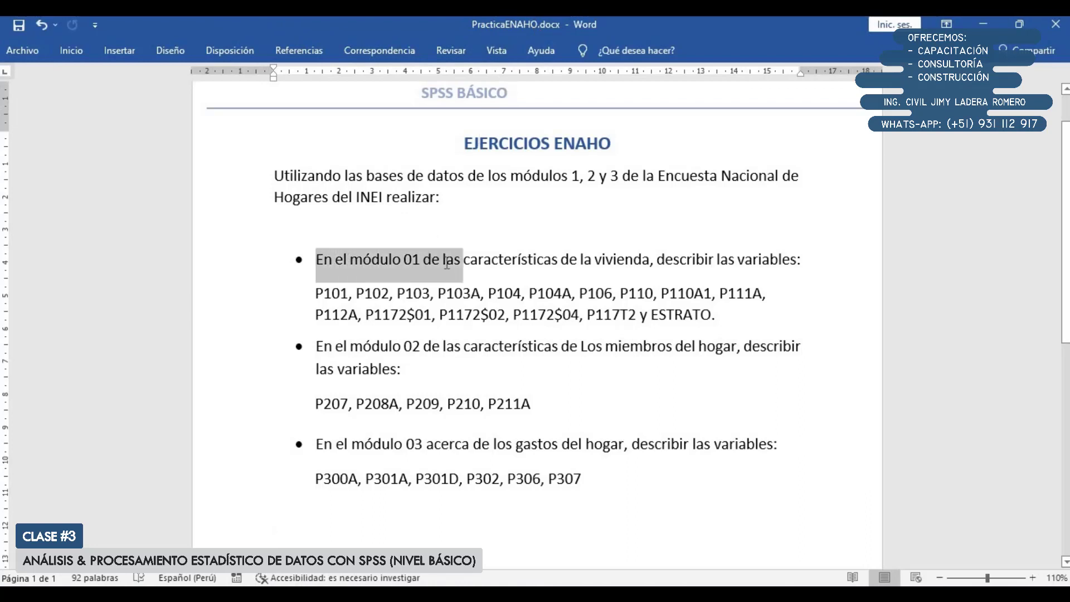
pyautogui.click(478, 267)
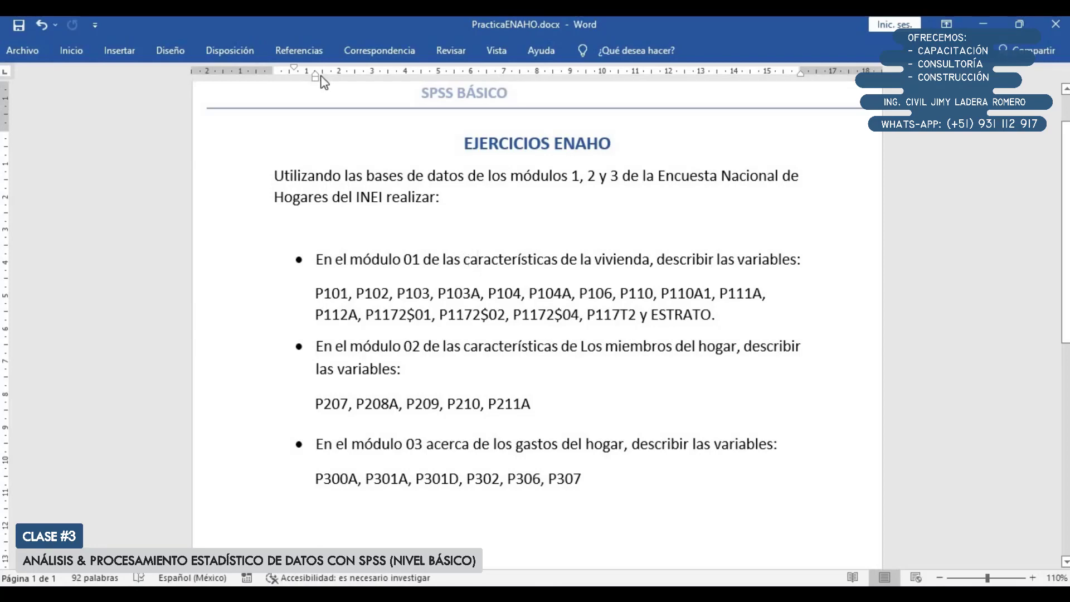
pyautogui.click(983, 24)
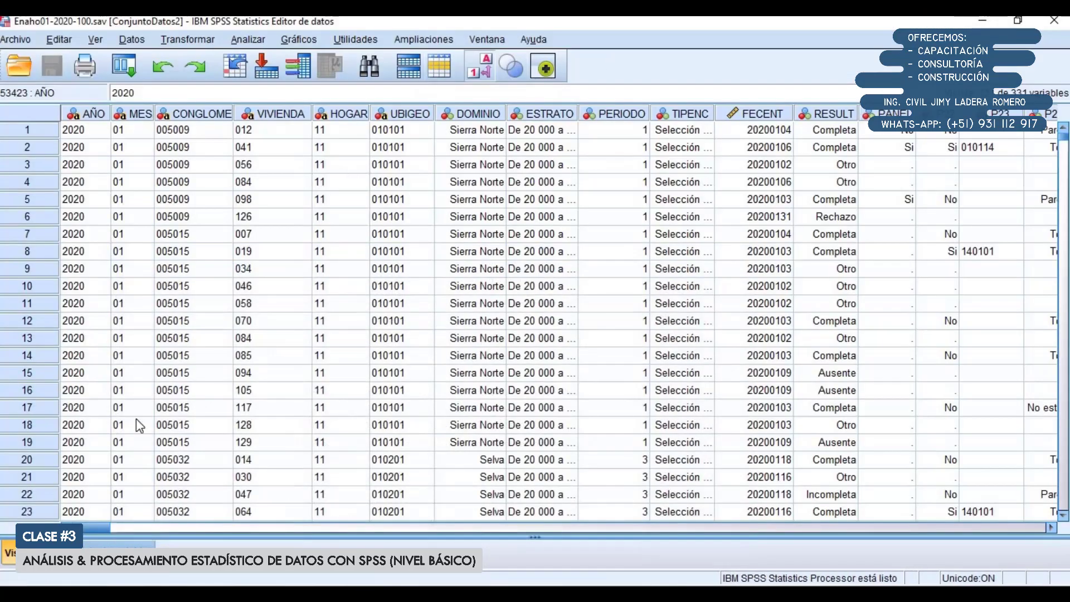
# Step: Examine individual cases one at a time in the data view, from case 4 to case 9
pyautogui.click(118, 552)
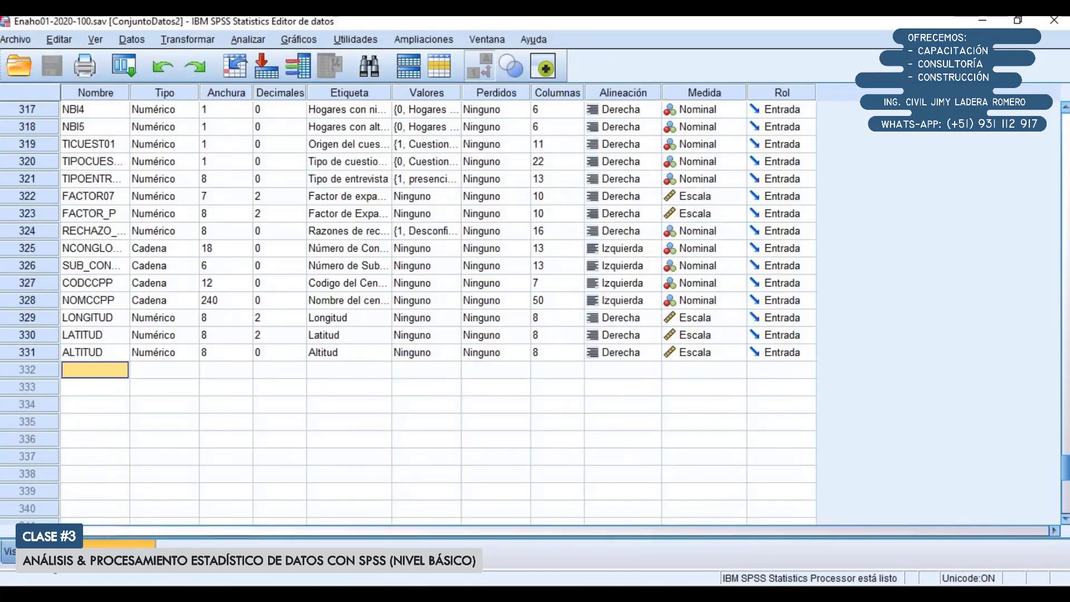
pyautogui.click(53, 552)
pyautogui.click(63, 182)
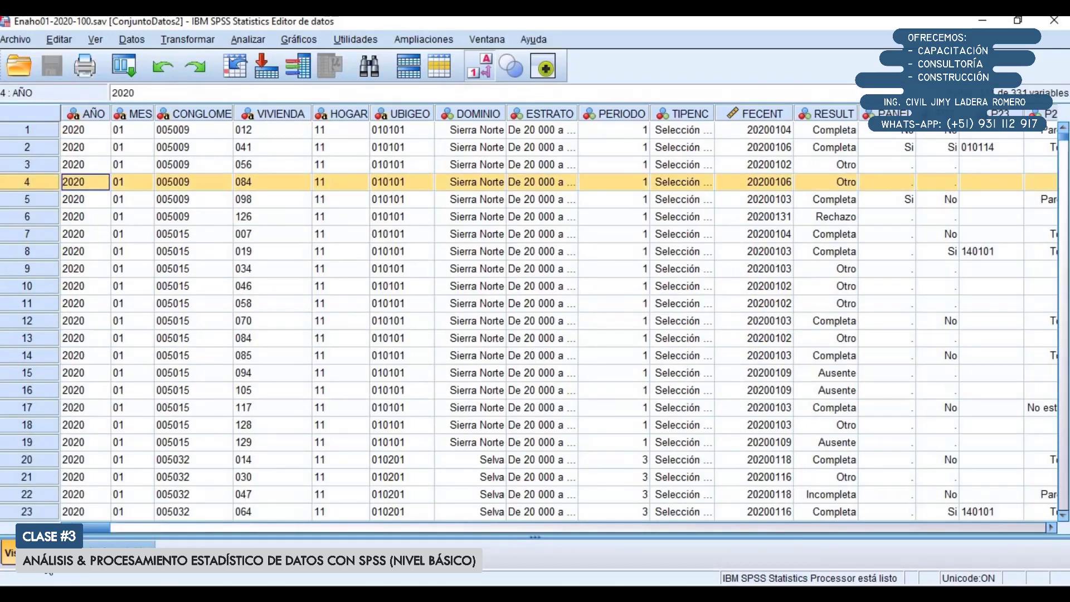
pyautogui.press('Down')
pyautogui.press('Down')
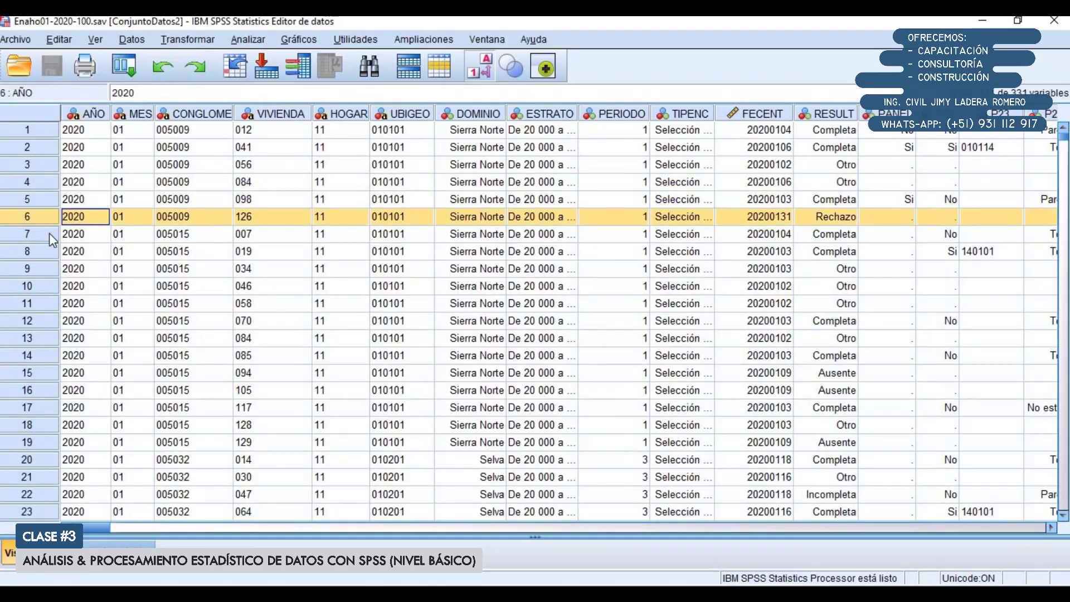
pyautogui.press('Down')
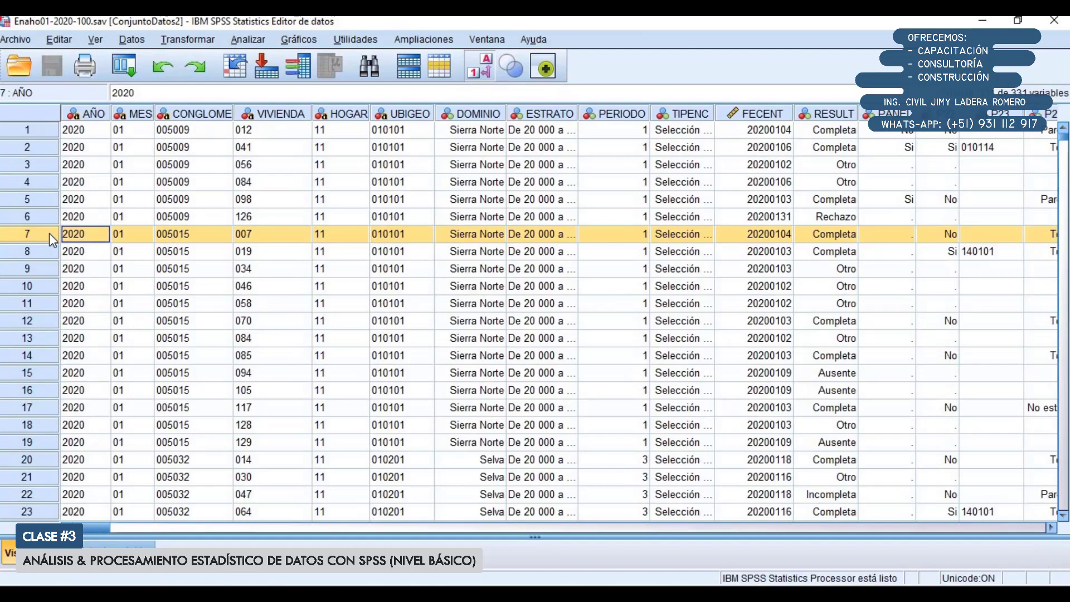
pyautogui.press('Down')
pyautogui.press('Down')
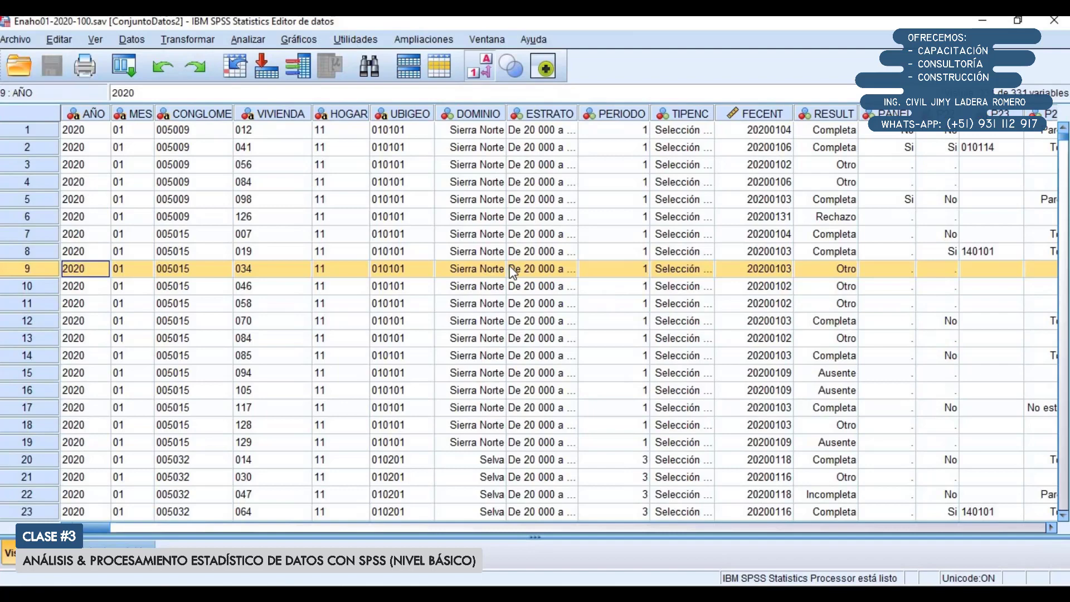
pyautogui.scroll(-6, 10, 355)
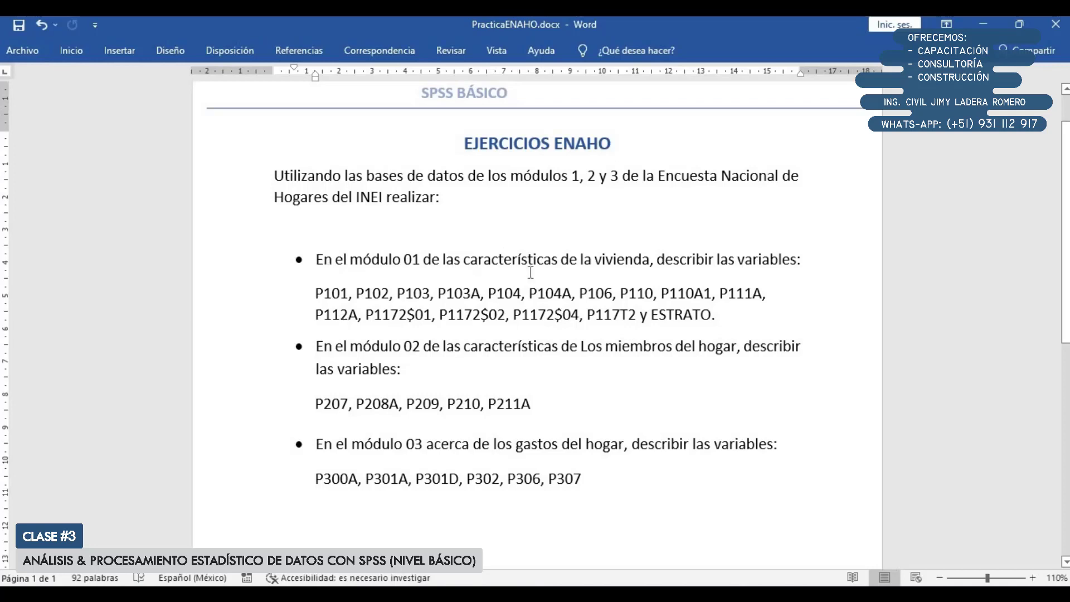
# Step: In the Word exercise, highlight the list of module 01 variables to describe, from P101 to ESTRATO
pyautogui.moveTo(656, 260); pyautogui.dragTo(810, 265)
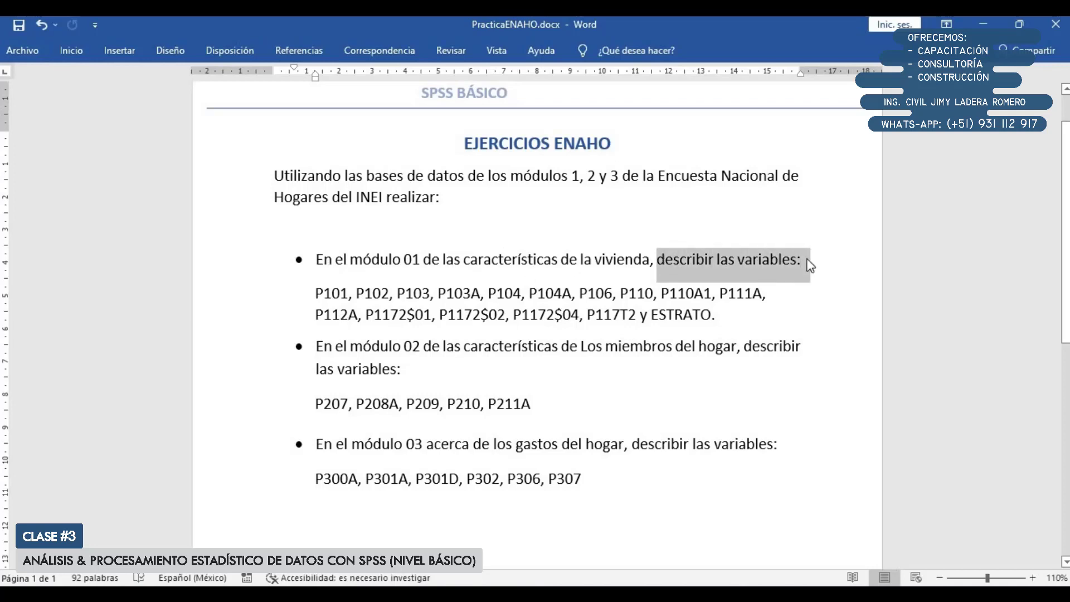
pyautogui.doubleClick(334, 294)
pyautogui.doubleClick(363, 292)
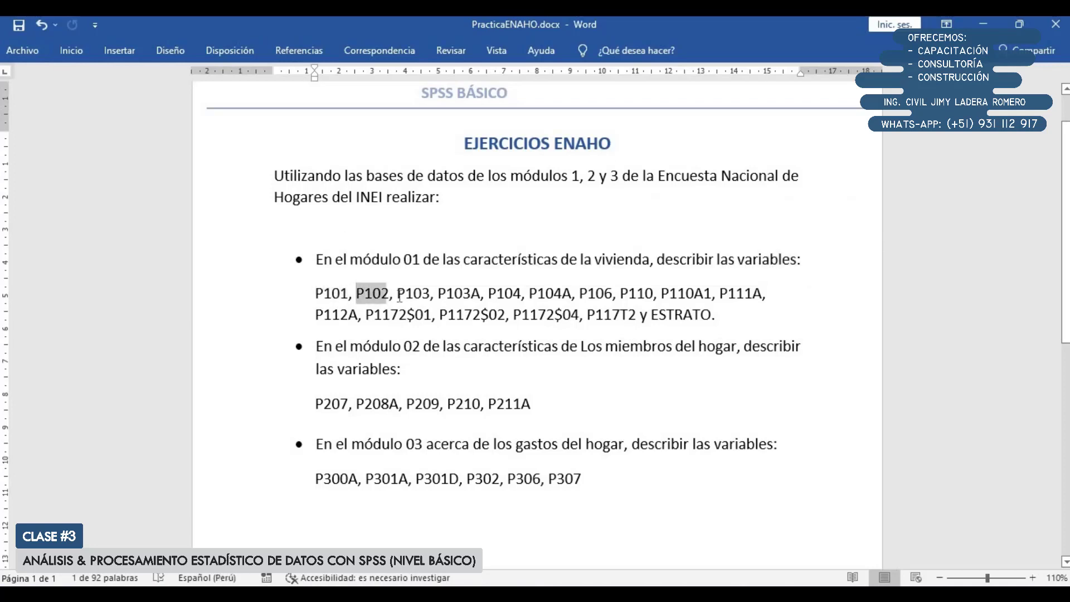
pyautogui.click(461, 297)
pyautogui.moveTo(315, 292); pyautogui.dragTo(730, 317)
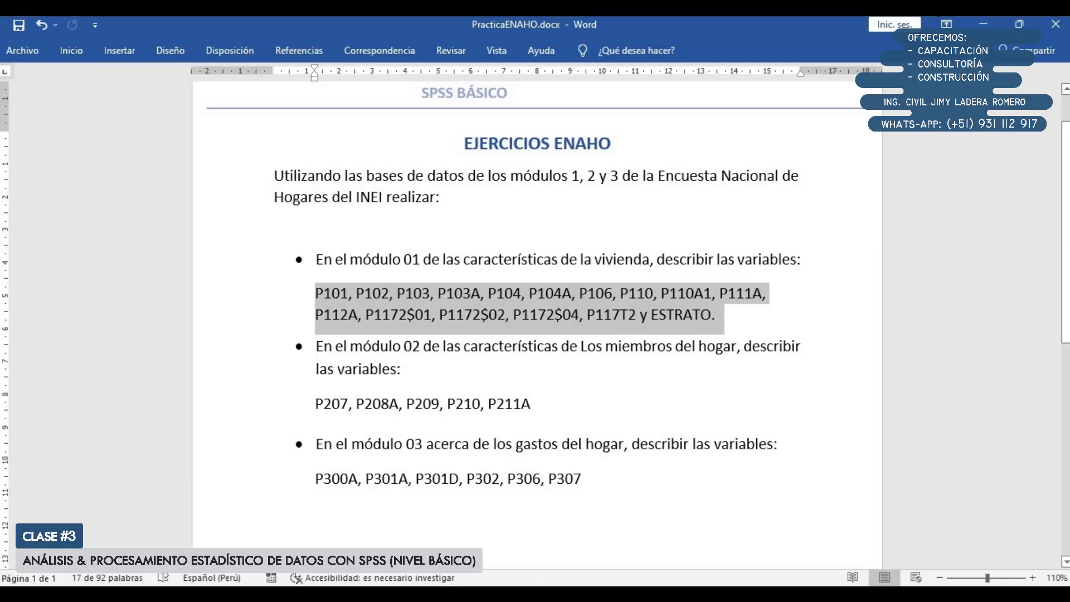
# Step: Switch back to SPSS and locate the variable P101 (Tipo de vivienda) in the variable view
pyautogui.click(325, 595)
pyautogui.click(495, 534)
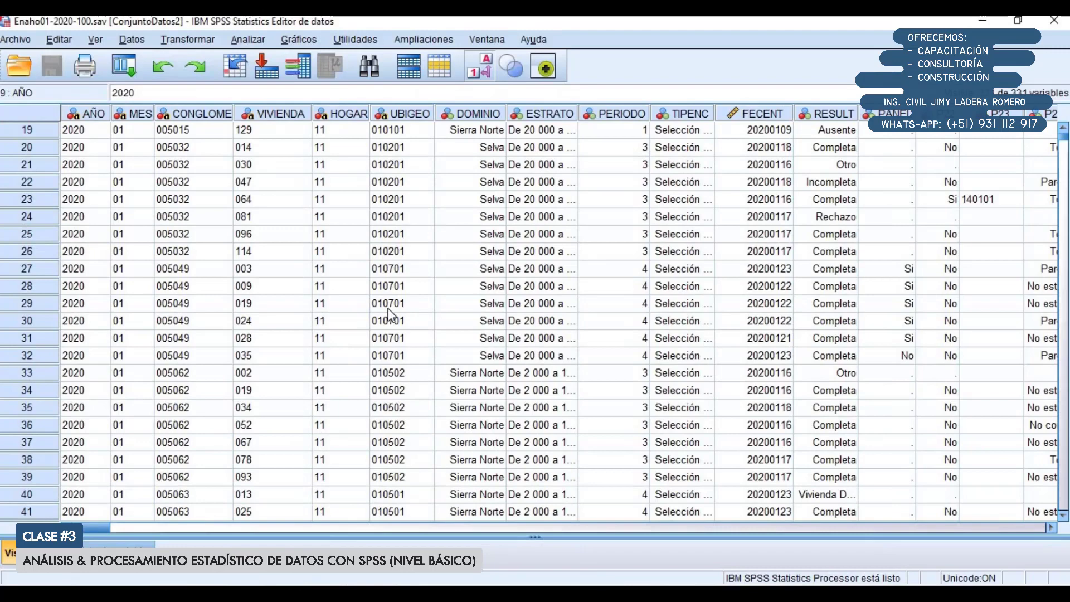
pyautogui.hotkey('ctrl', 't')
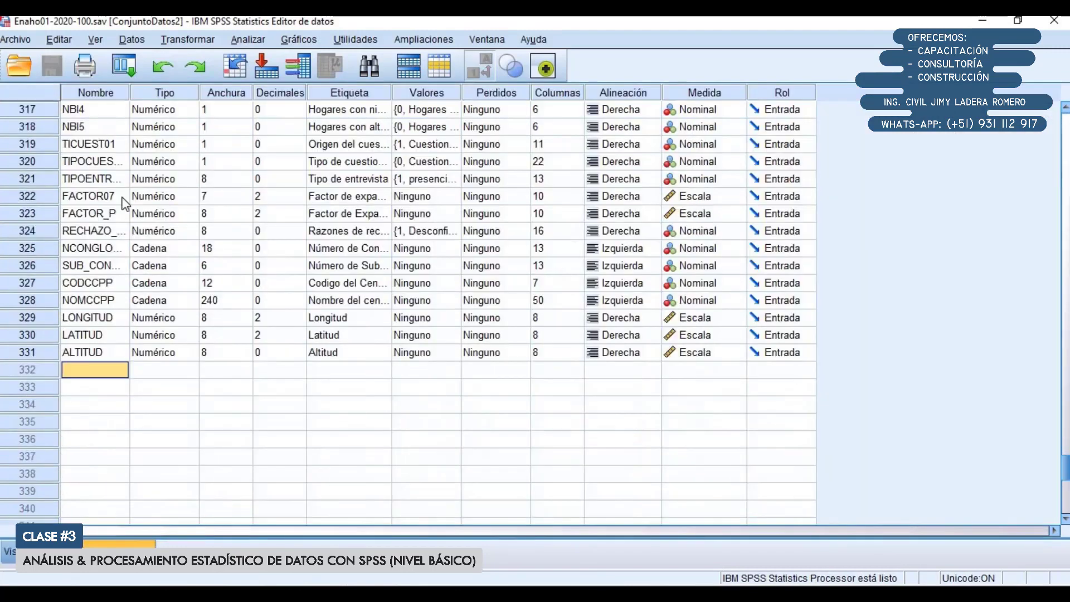
pyautogui.moveTo(1064, 476); pyautogui.dragTo(1029, 115)
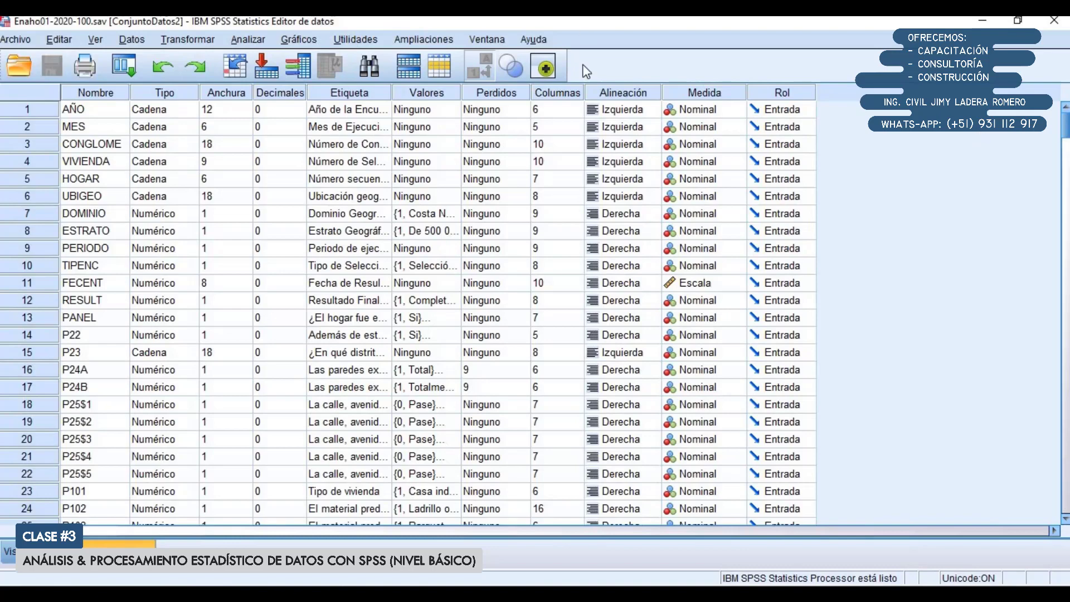
pyautogui.scroll(-6, 72, 284)
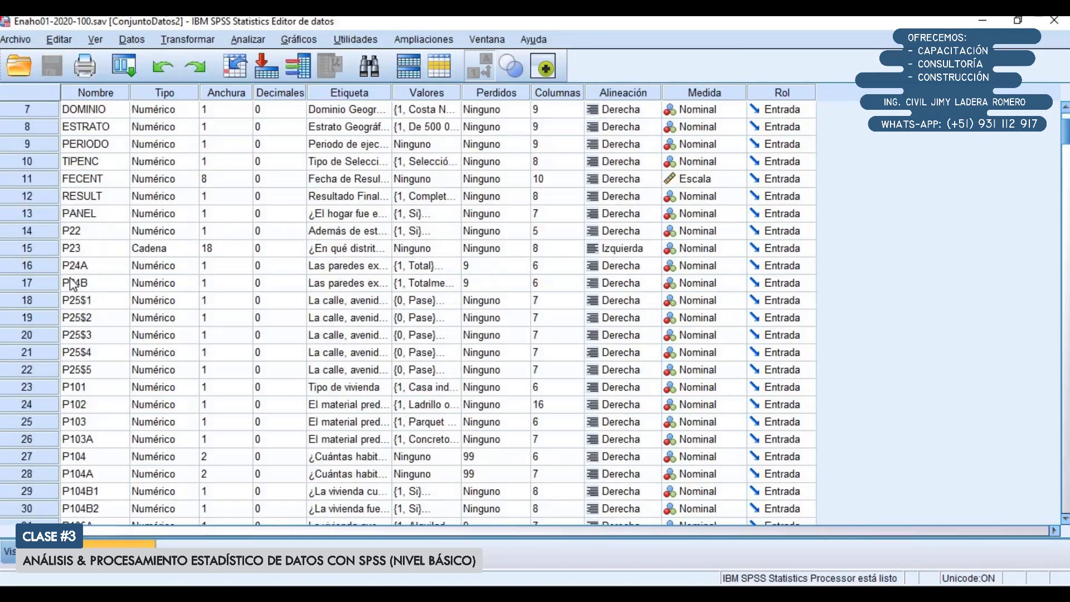
pyautogui.scroll(1, 71, 281)
pyautogui.click(35, 236)
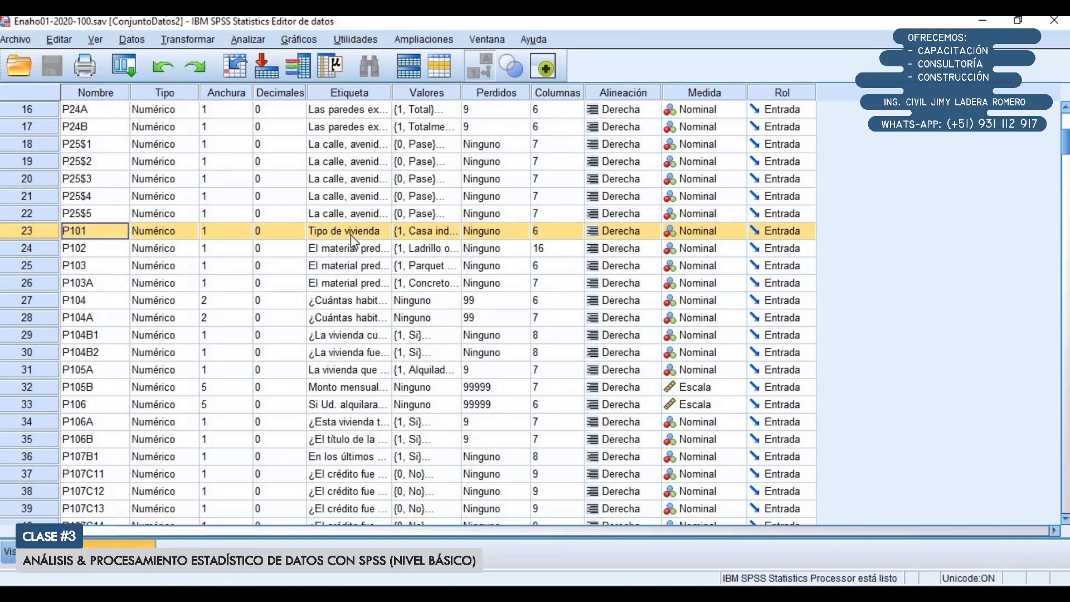
# Step: Open the value labels of P101 and move their dialog below the variable's row
pyautogui.click(445, 238)
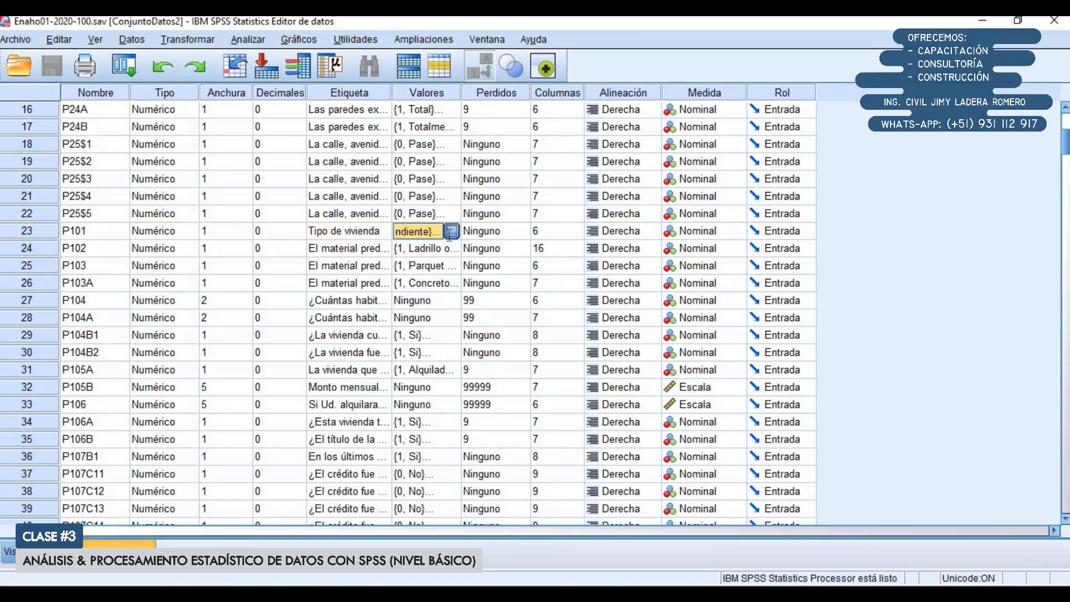
pyautogui.click(454, 231)
pyautogui.moveTo(461, 208); pyautogui.dragTo(502, 281)
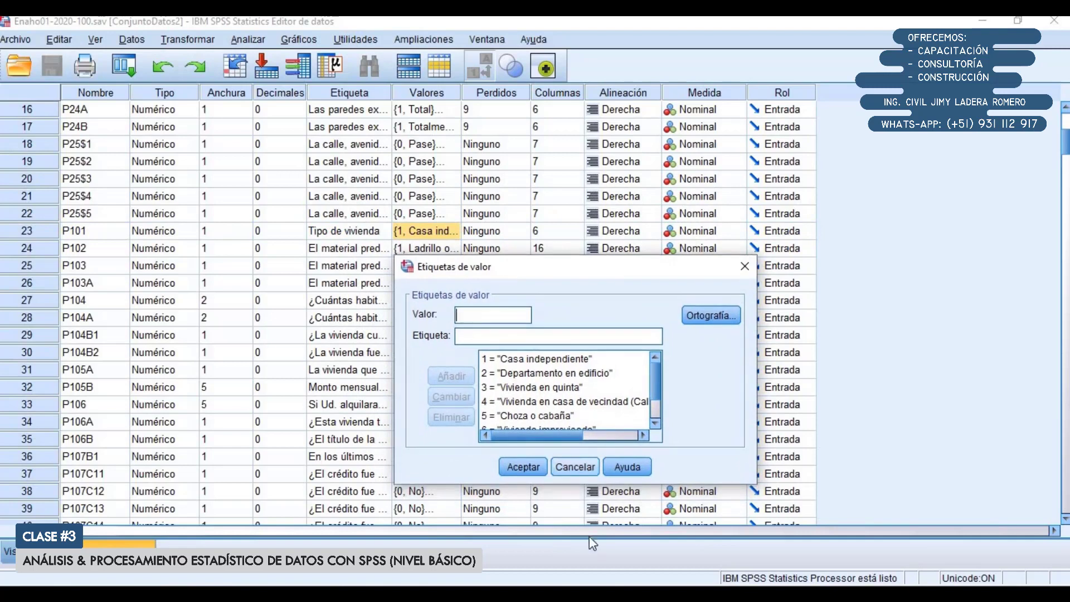
# Step: Enlarge the value labels dialog of P101, review its categories from 2 to 8, and close it unchanged
pyautogui.moveTo(574, 483); pyautogui.dragTo(579, 535)
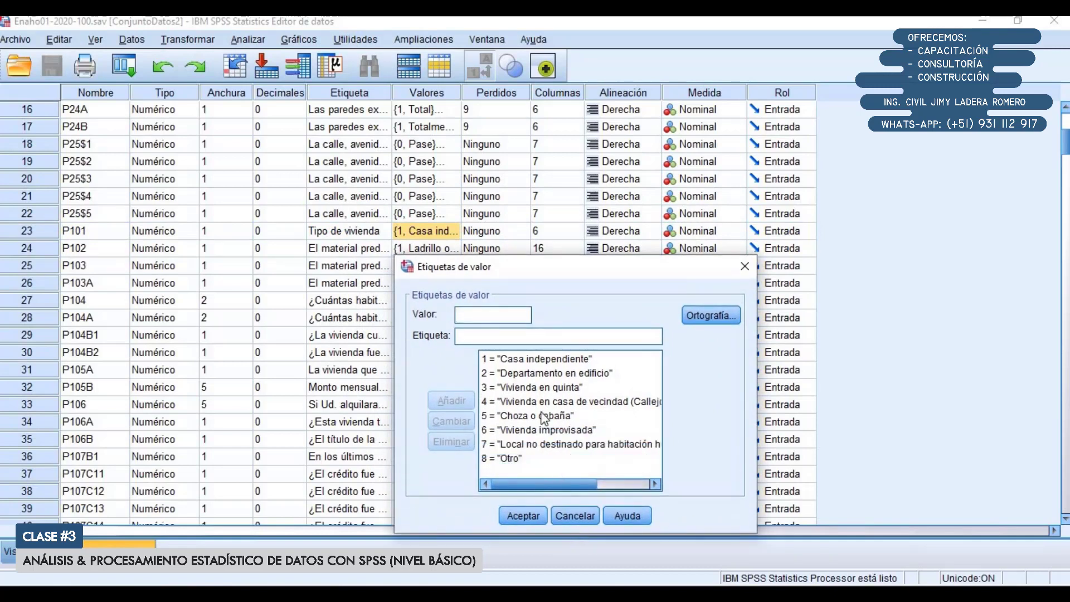
pyautogui.click(530, 372)
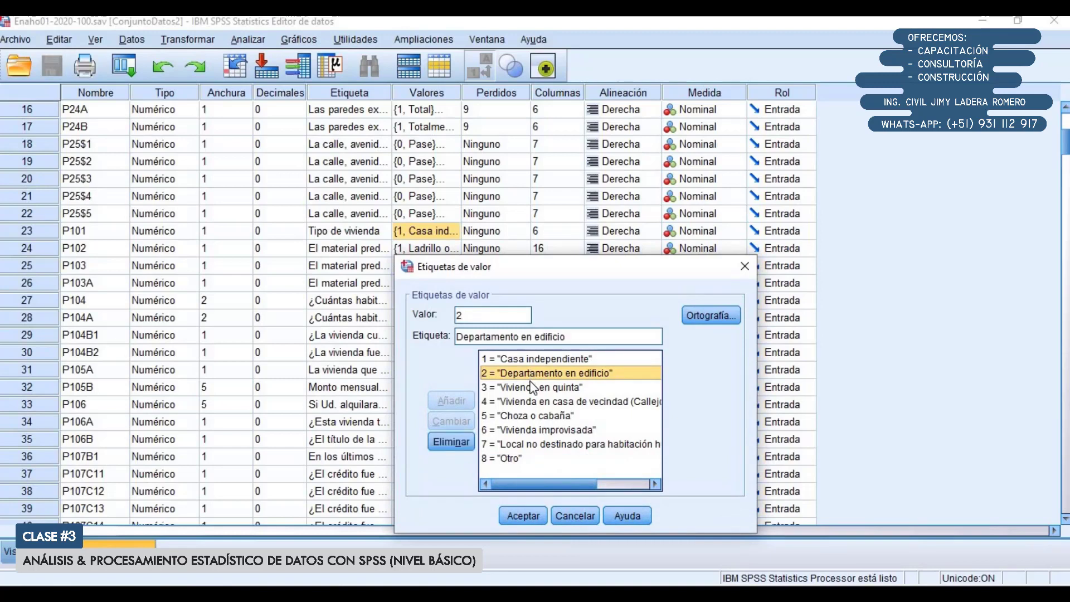
pyautogui.click(533, 386)
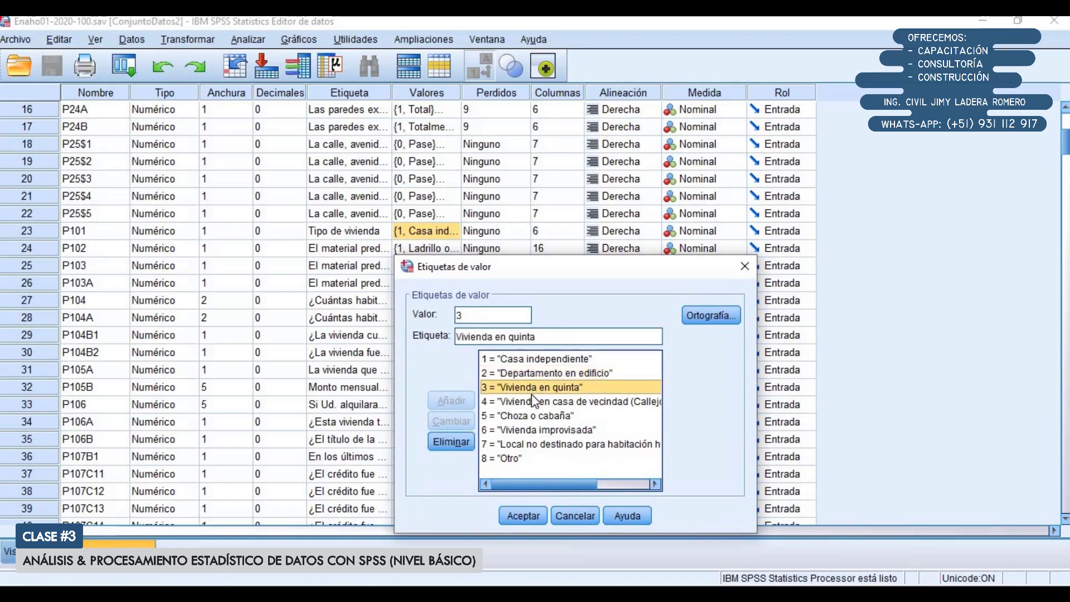
pyautogui.click(536, 401)
pyautogui.click(536, 416)
pyautogui.click(536, 430)
pyautogui.click(527, 444)
pyautogui.click(518, 458)
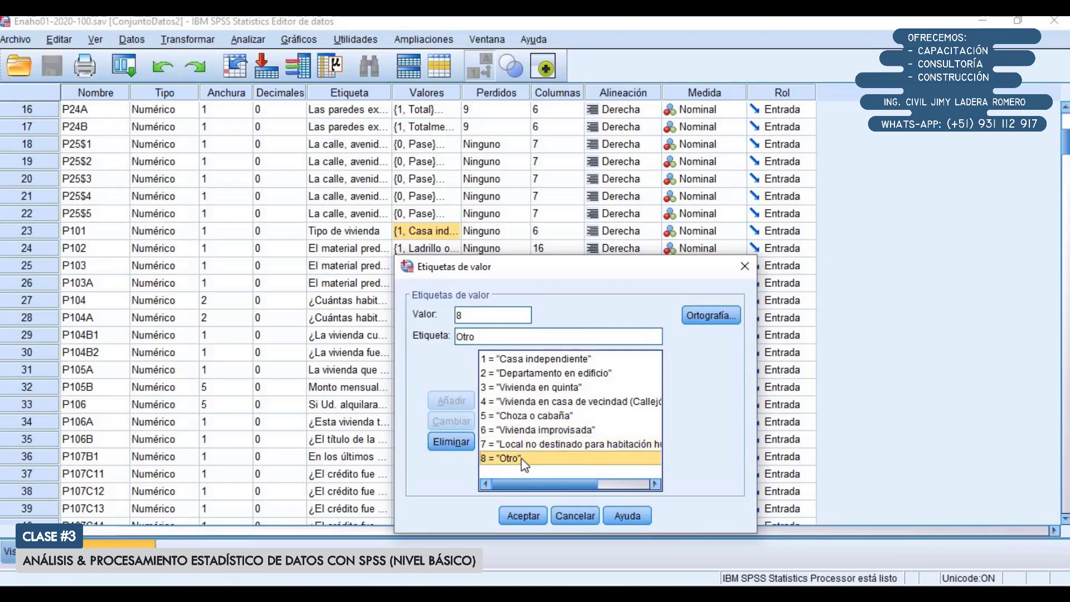
pyautogui.click(743, 267)
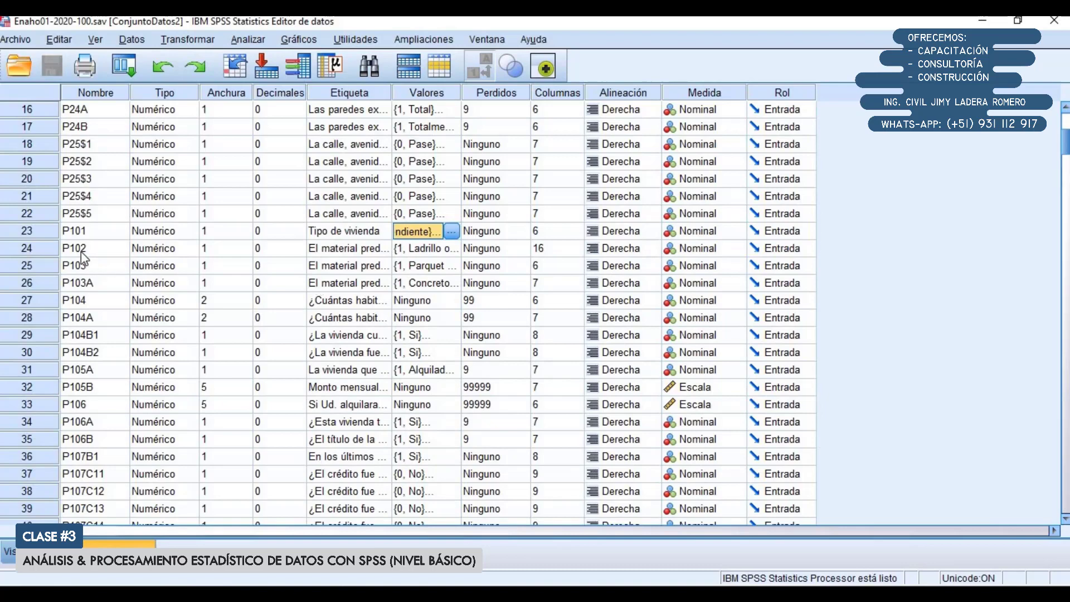
# Step: Open the questionnaire CED-01-100 2020.pdf from the 737-Modulo01 folder and examine the answer options of question 101, Tipo de vivienda
pyautogui.click(77, 233)
pyautogui.click(220, 593)
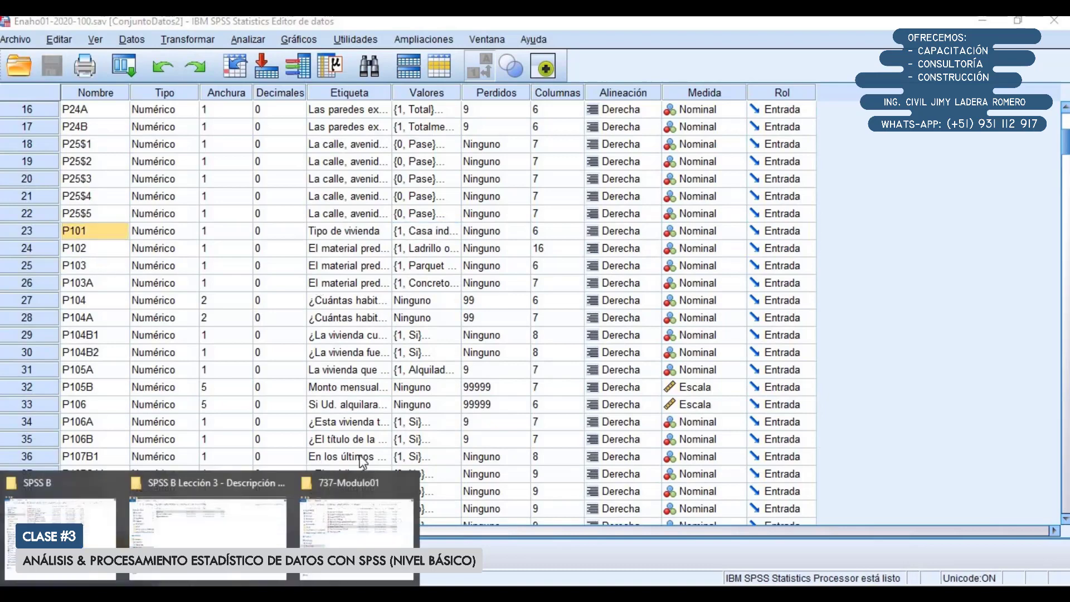
pyautogui.click(340, 485)
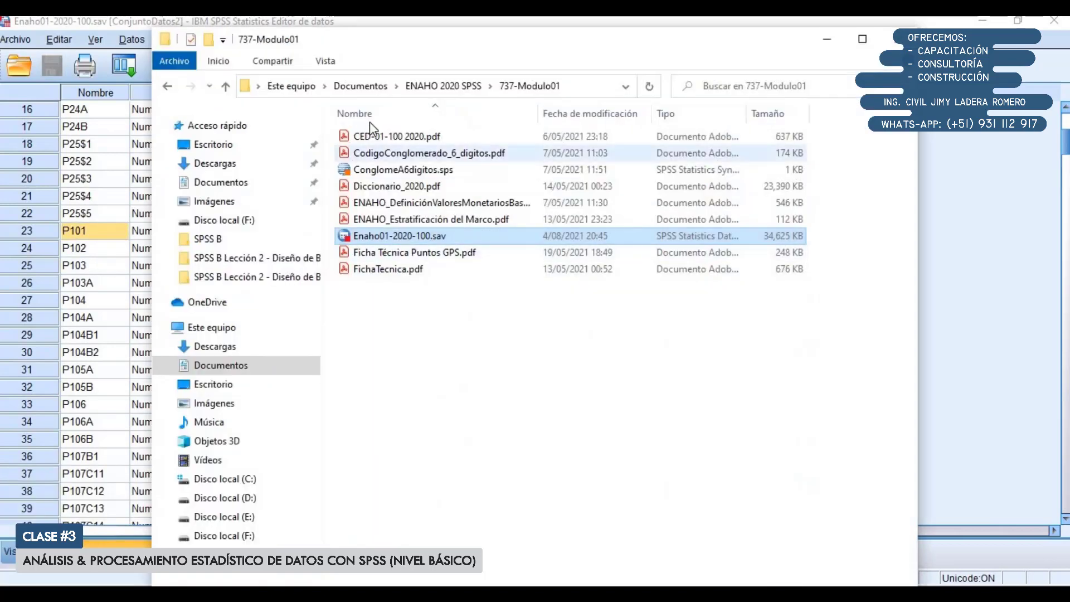
pyautogui.doubleClick(384, 138)
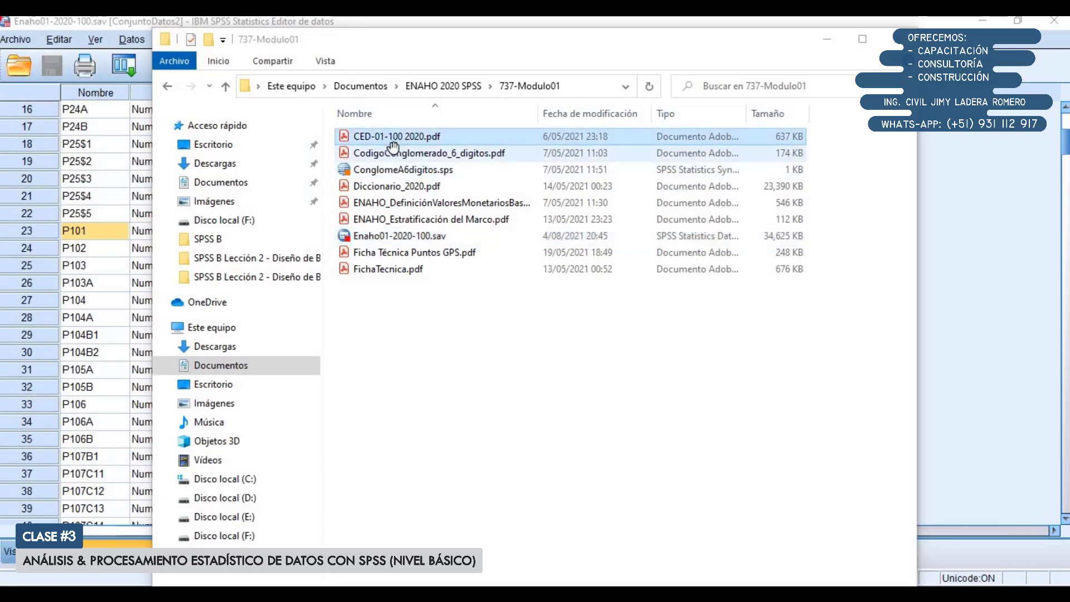
pyautogui.scroll(-10, 396, 256)
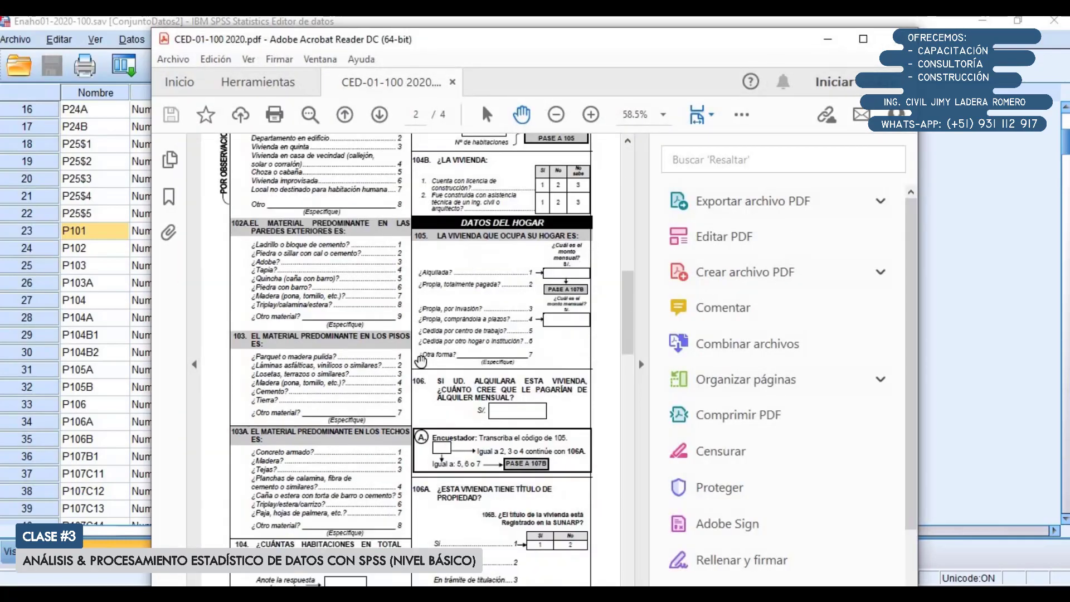
pyautogui.click(641, 364)
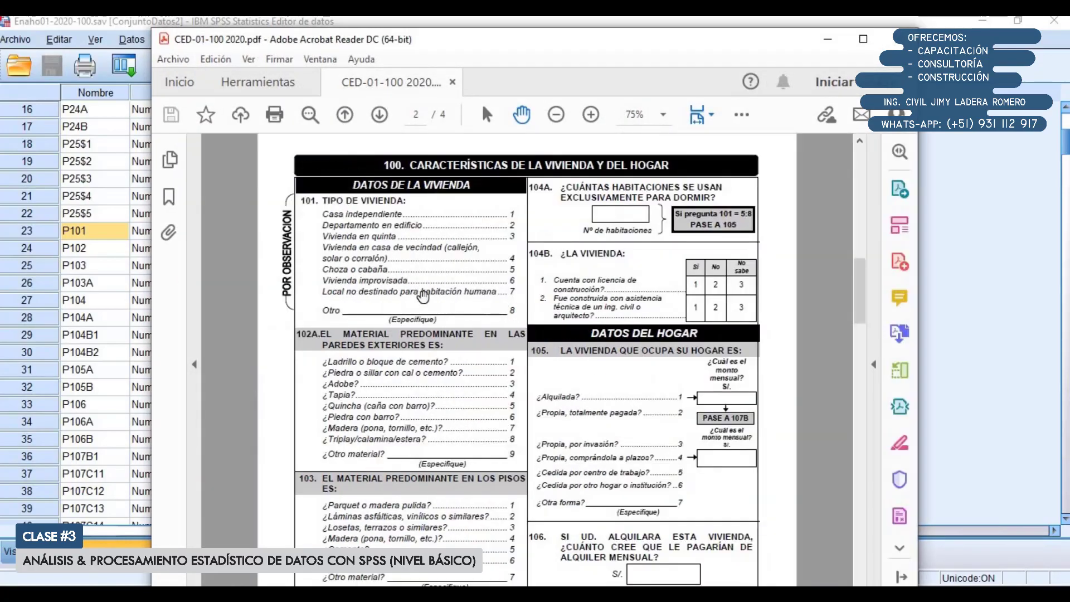
pyautogui.scroll(1, 396, 290)
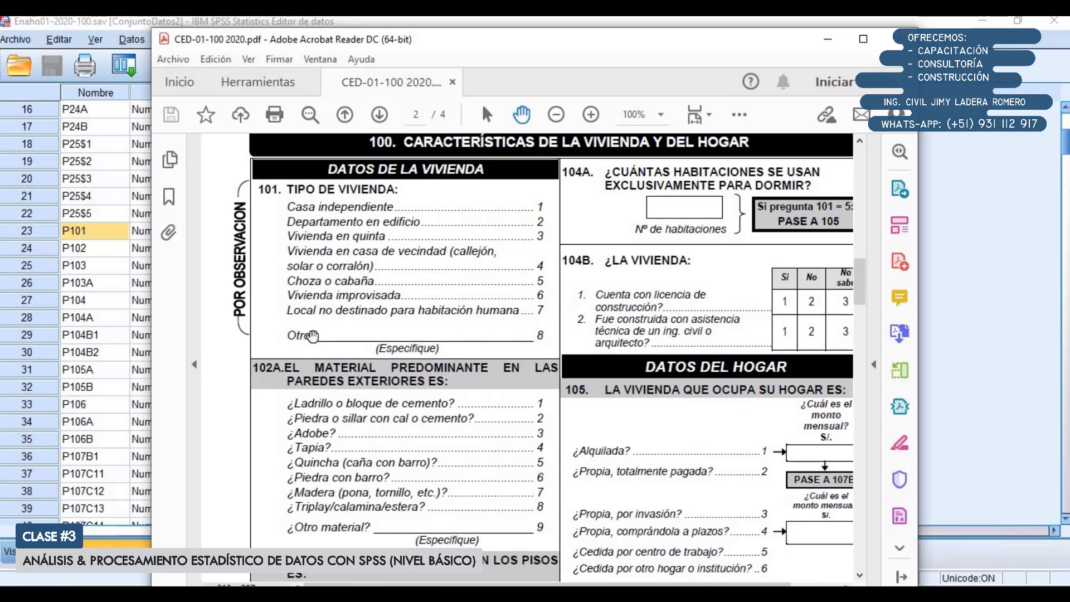
# Step: Switch back to SPSS, review the full list of value labels of P101 again, and select the variable's row
pyautogui.click(142, 30)
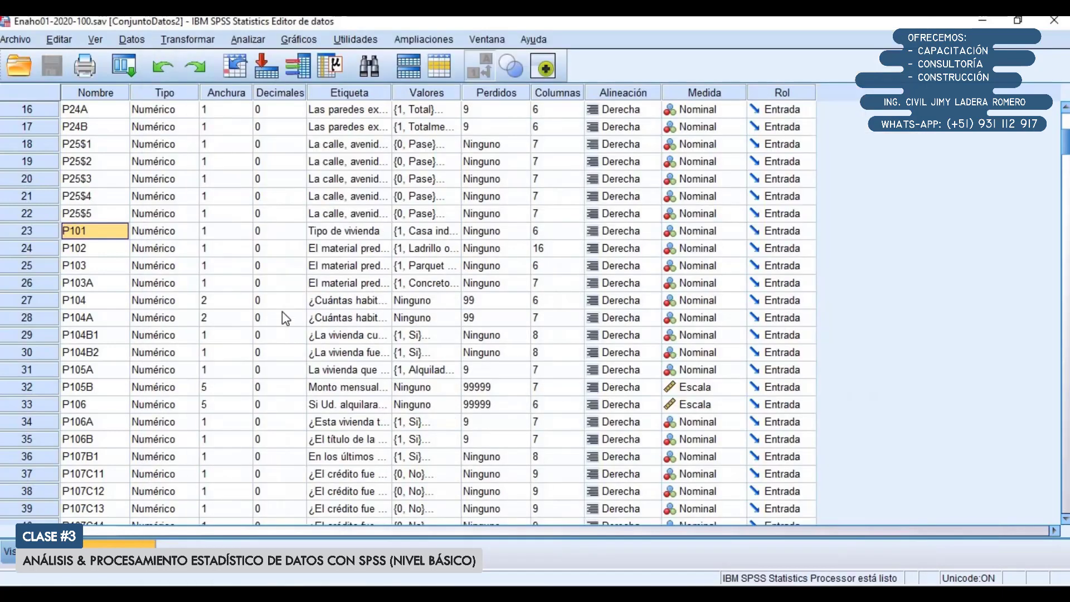
pyautogui.click(440, 231)
pyautogui.click(454, 231)
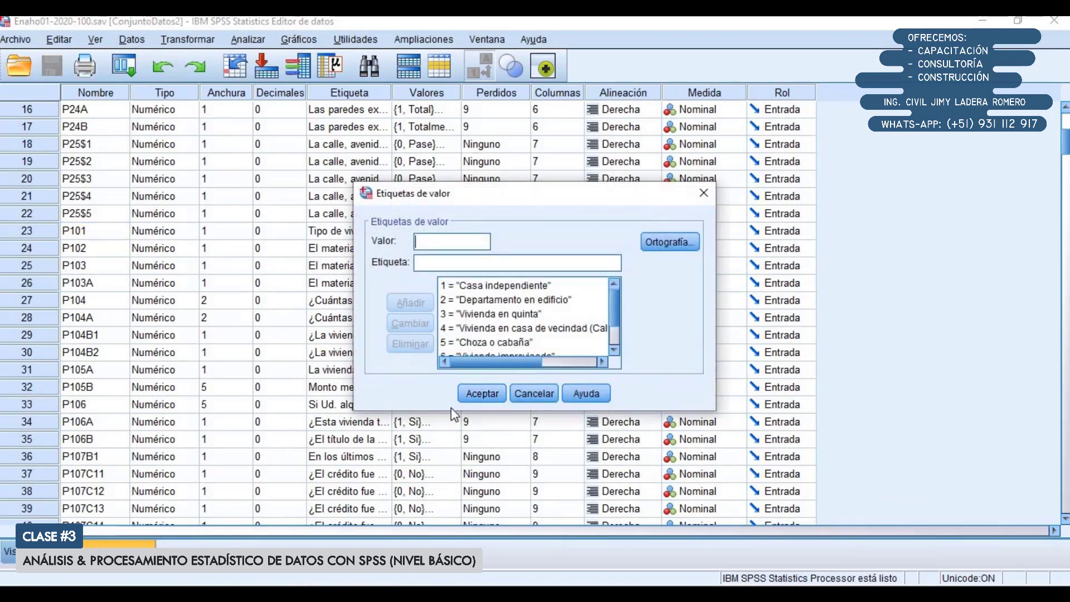
pyautogui.moveTo(446, 411); pyautogui.dragTo(443, 483)
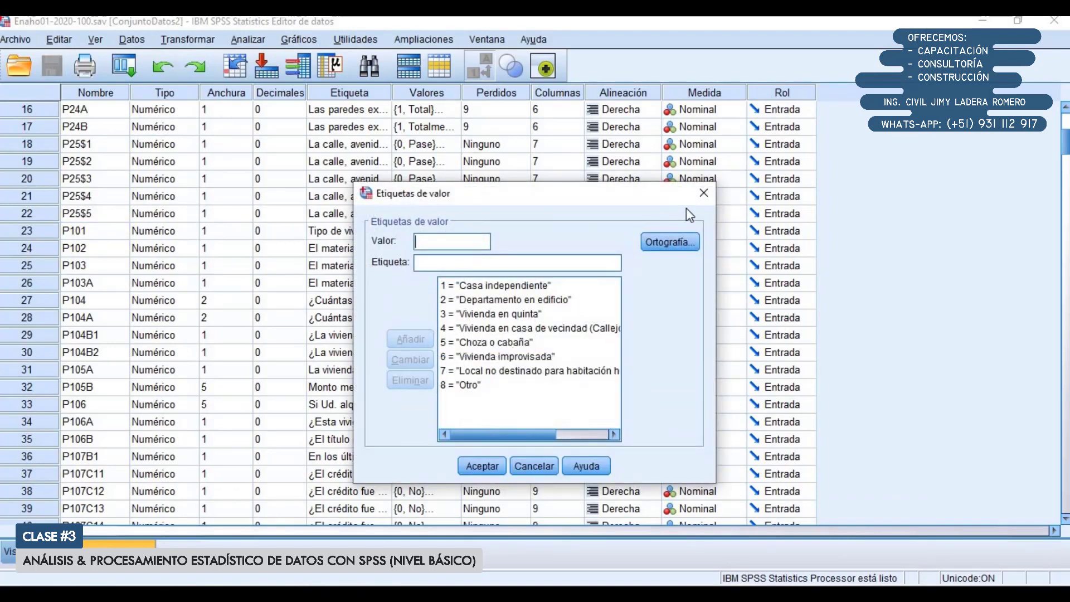
pyautogui.click(704, 192)
pyautogui.click(56, 229)
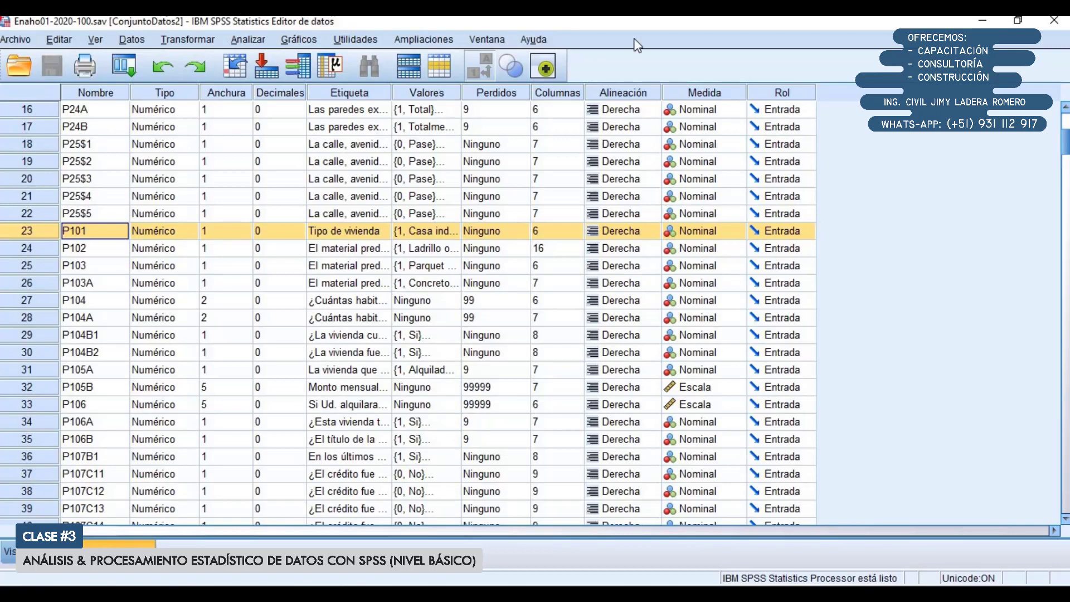
# Step: Start a Frequencies analysis from the descriptive statistics and move its dialog toward the middle of the screen
pyautogui.click(299, 39)
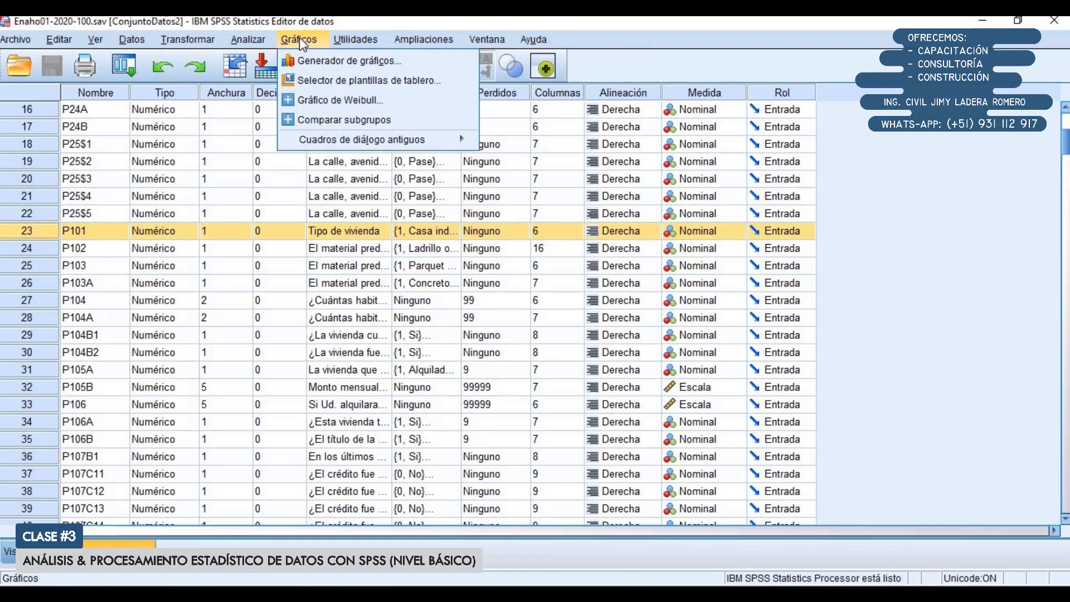
pyautogui.moveTo(249, 41)
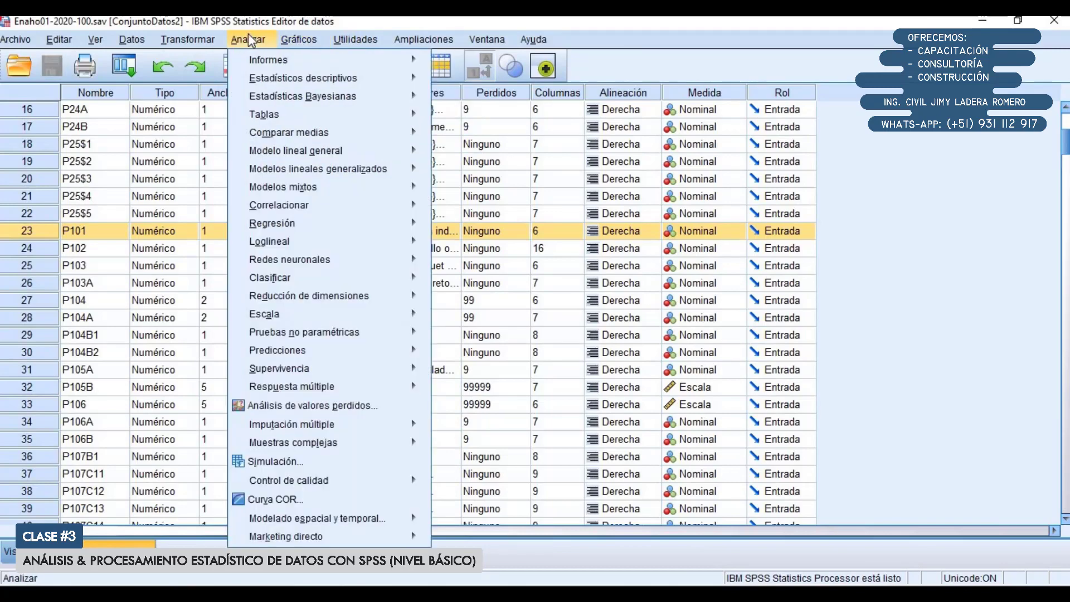
pyautogui.moveTo(269, 82)
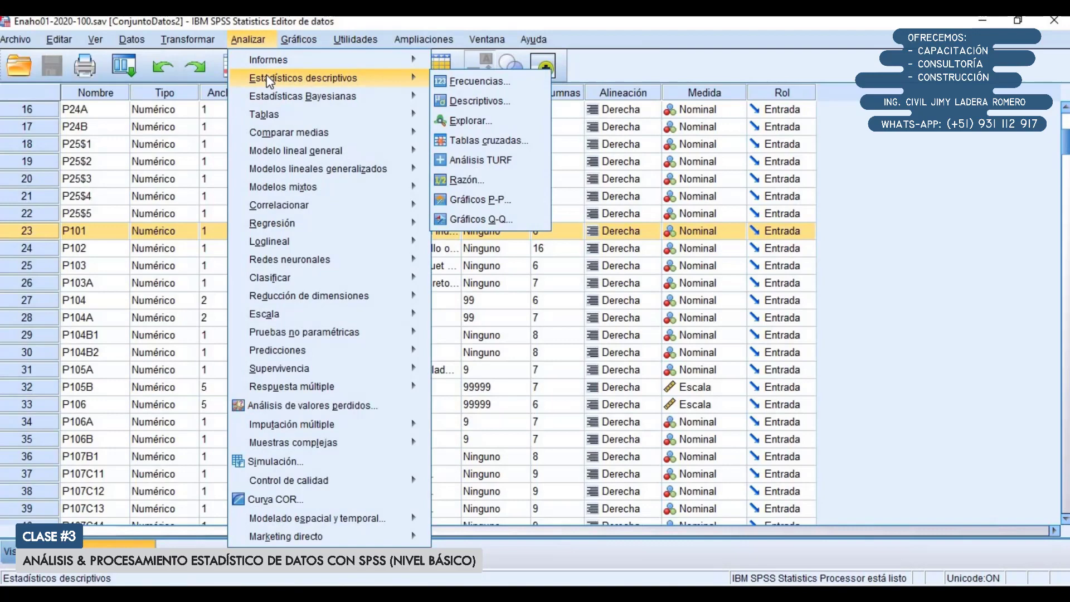
pyautogui.click(473, 82)
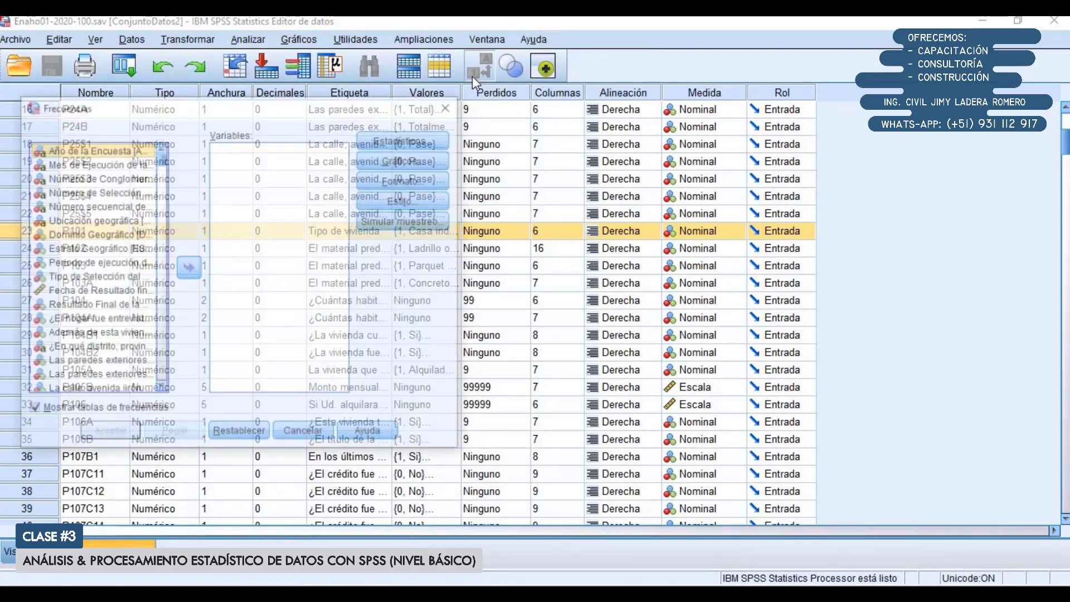
pyautogui.moveTo(245, 112); pyautogui.dragTo(478, 108)
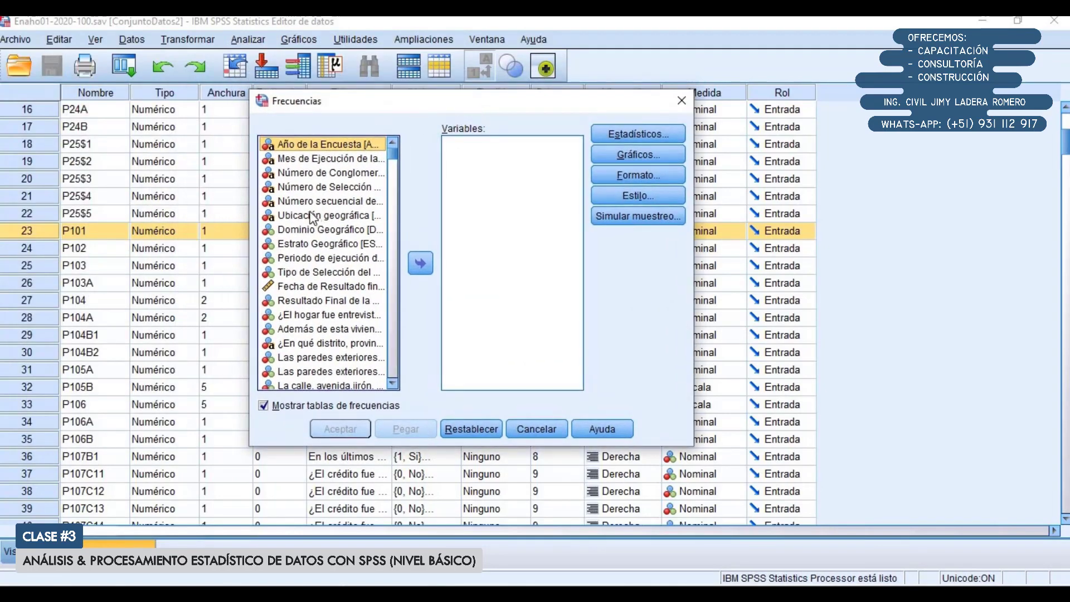
# Step: Look through the available variables in the Frequencies dialog and display them by variable name instead of by label
pyautogui.scroll(-1, 316, 242)
pyautogui.scroll(-1, 315, 242)
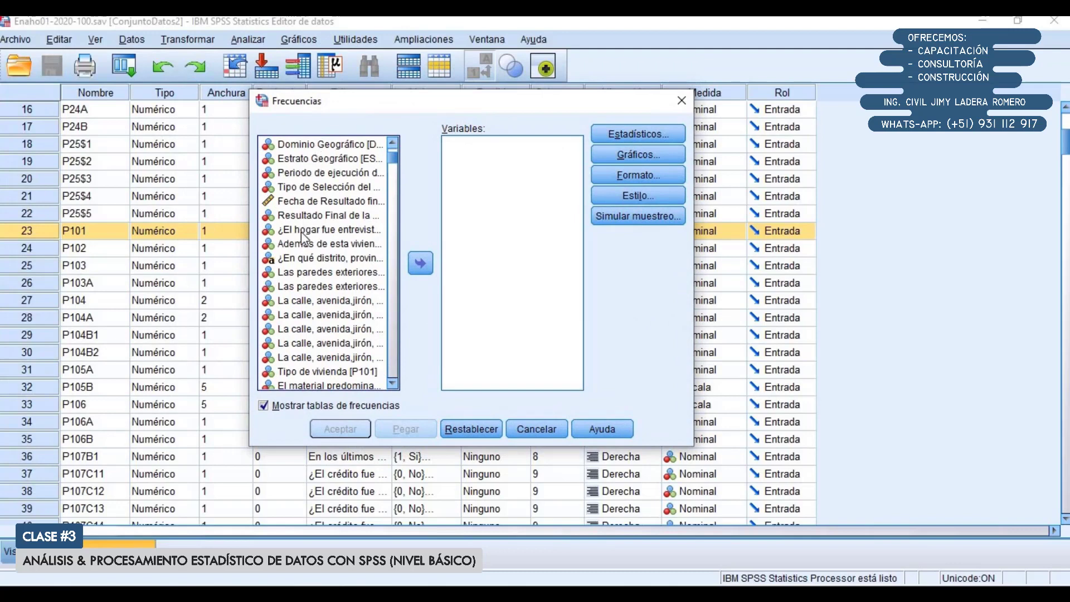
pyautogui.press('Home')
pyautogui.scroll(-5, 330, 258)
pyautogui.scroll(5, 330, 258)
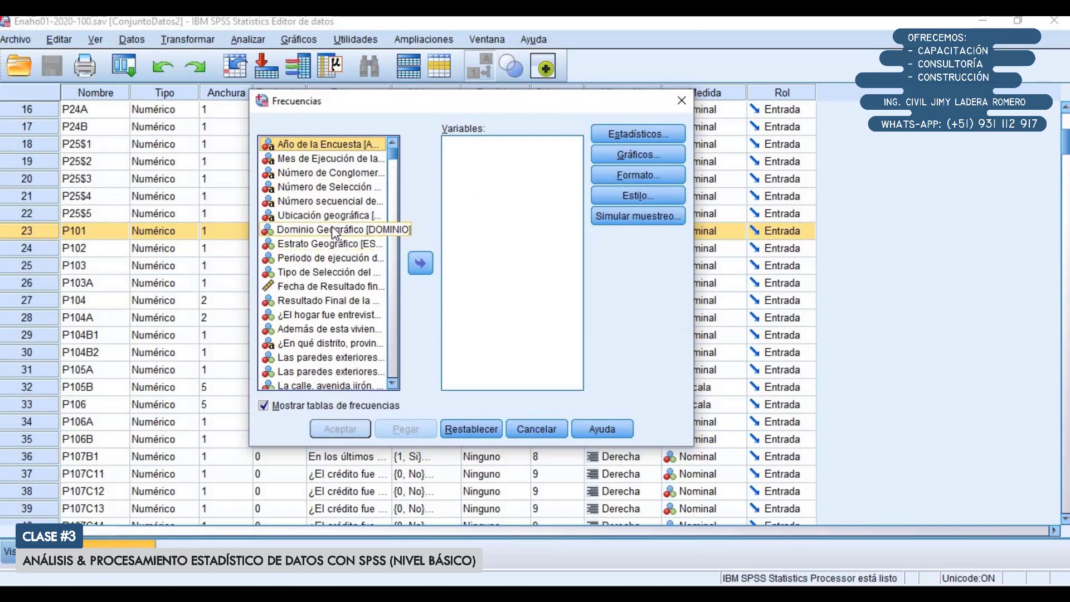
pyautogui.scroll(-2, 326, 228)
pyautogui.scroll(3, 325, 223)
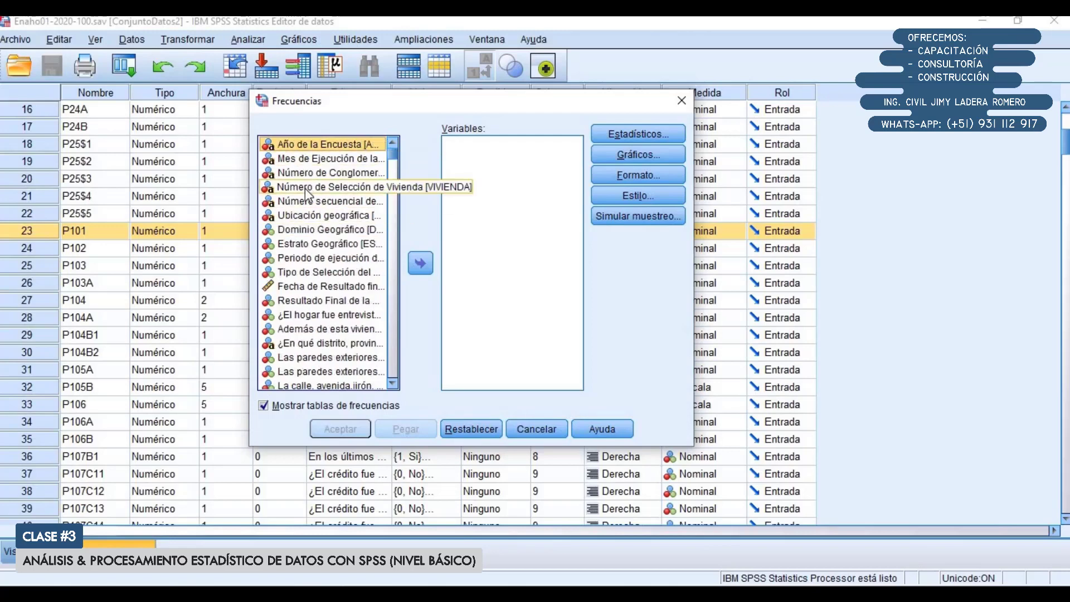
pyautogui.rightClick(306, 189)
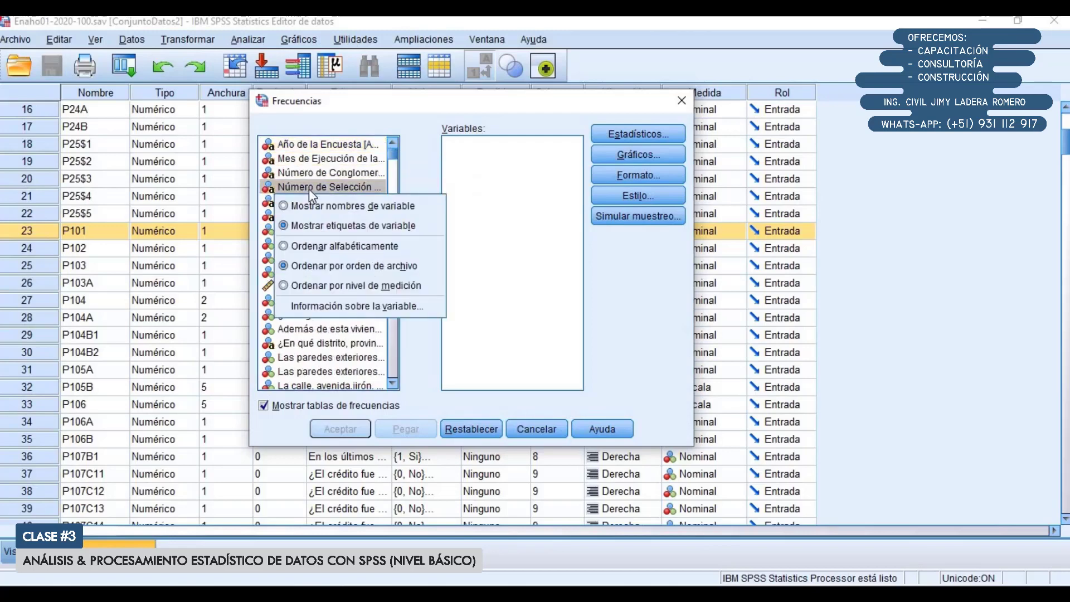
pyautogui.rightClick(315, 159)
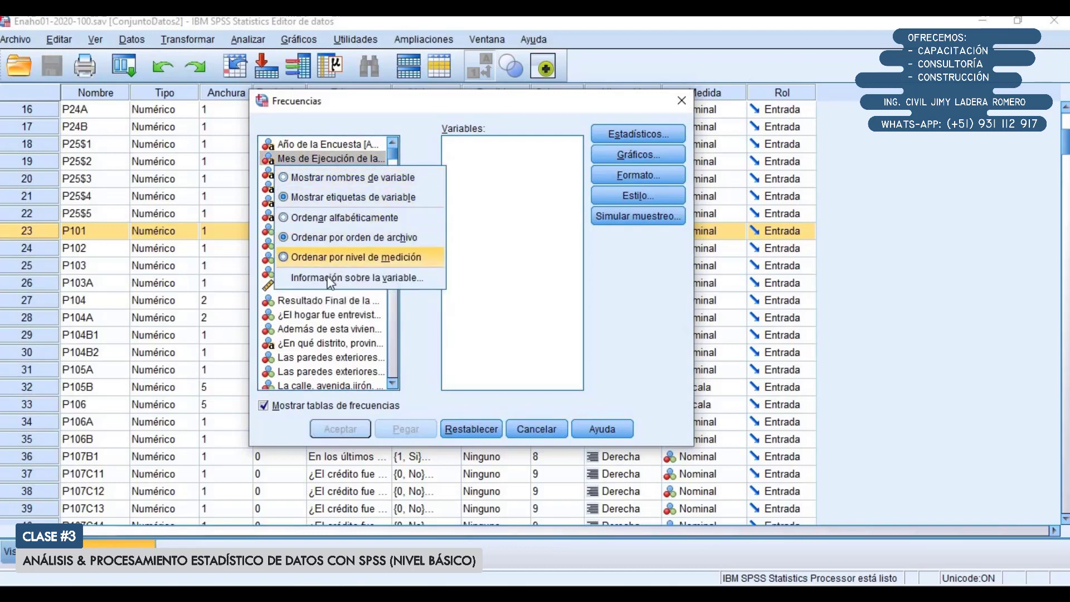
pyautogui.click(313, 176)
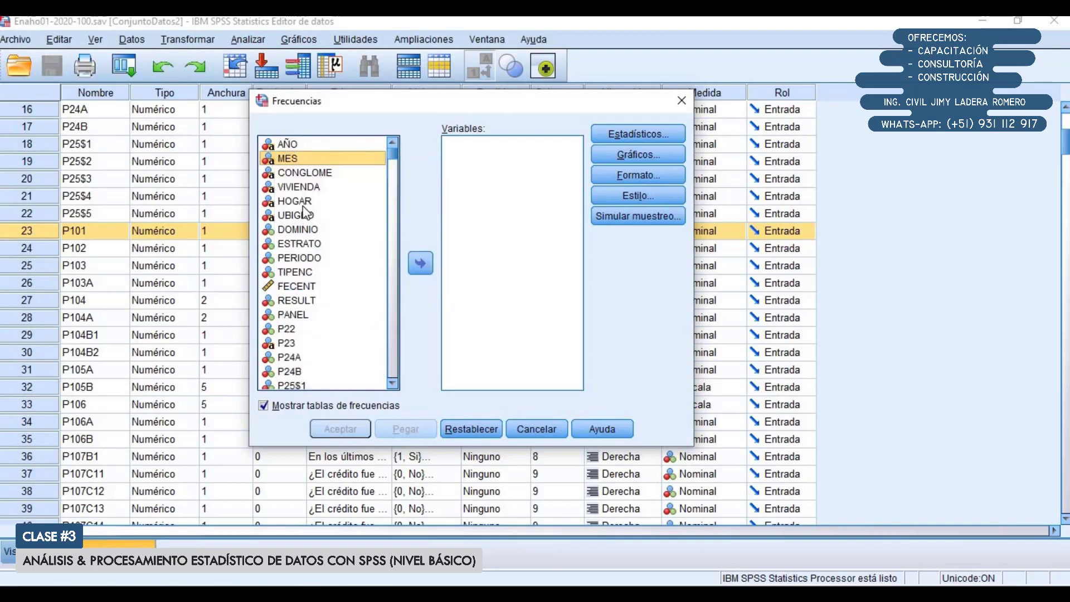
# Step: Add P101 to the variables of the Frequencies analysis
pyautogui.scroll(-3, 299, 179)
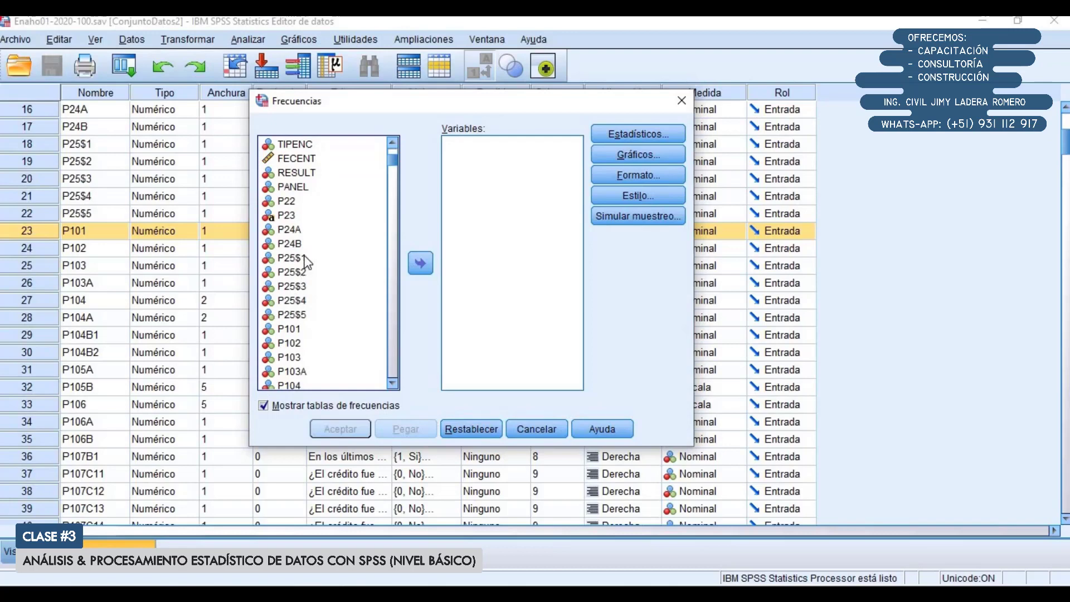
pyautogui.click(294, 328)
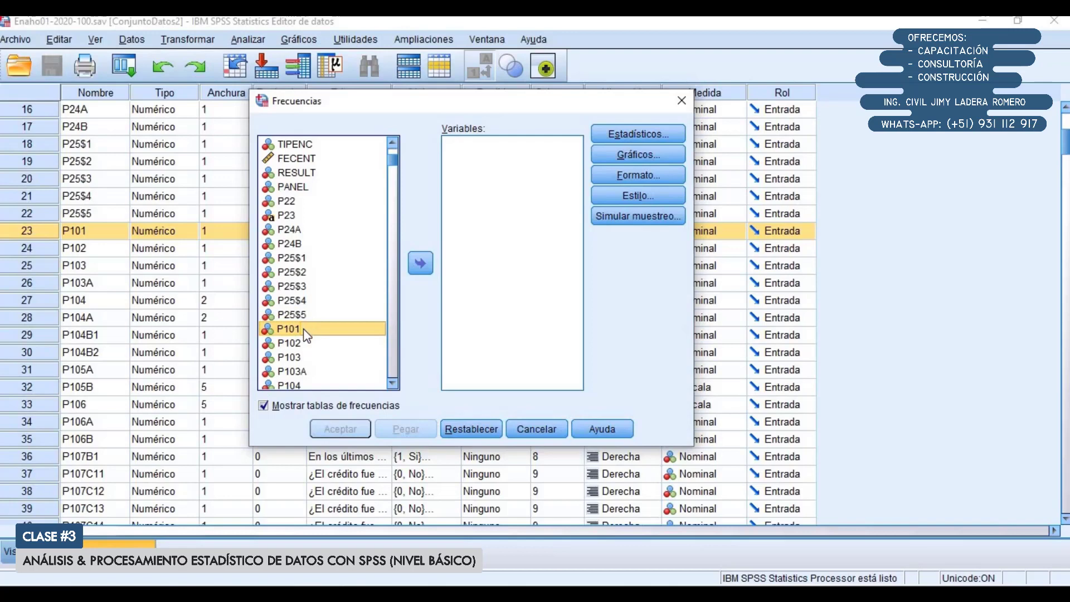
pyautogui.click(421, 264)
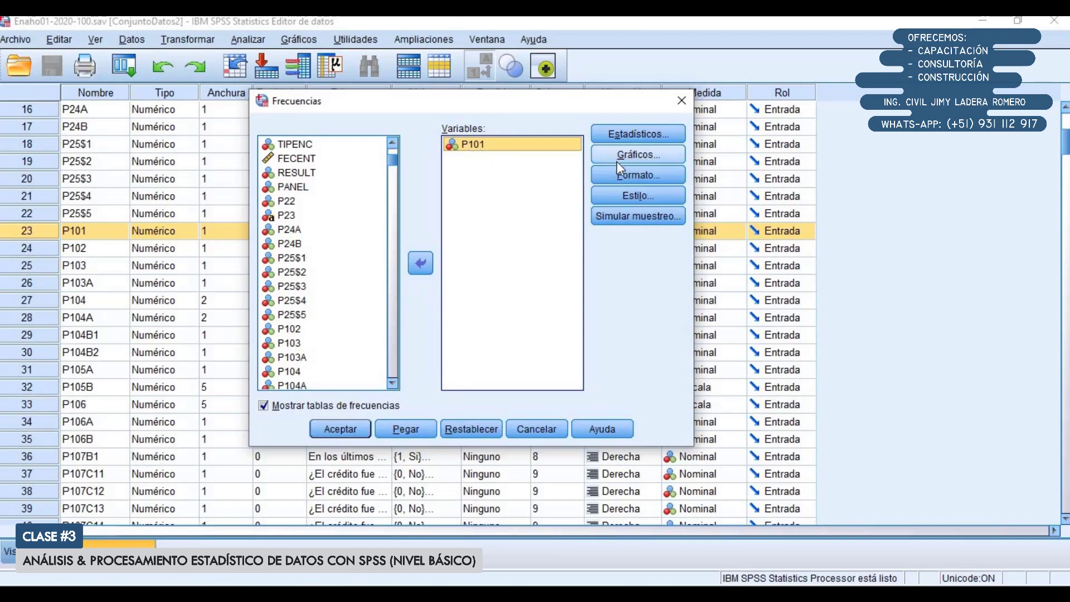
# Step: Set the frequency table's format to order by descending counts (Recuentos descendentes)
pyautogui.click(655, 173)
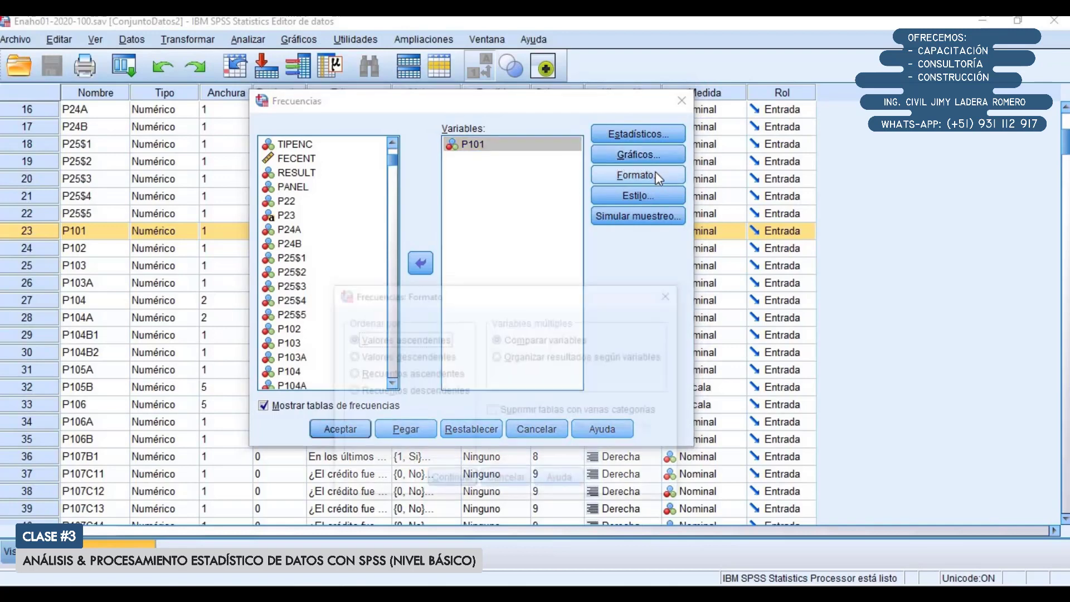
pyautogui.click(420, 387)
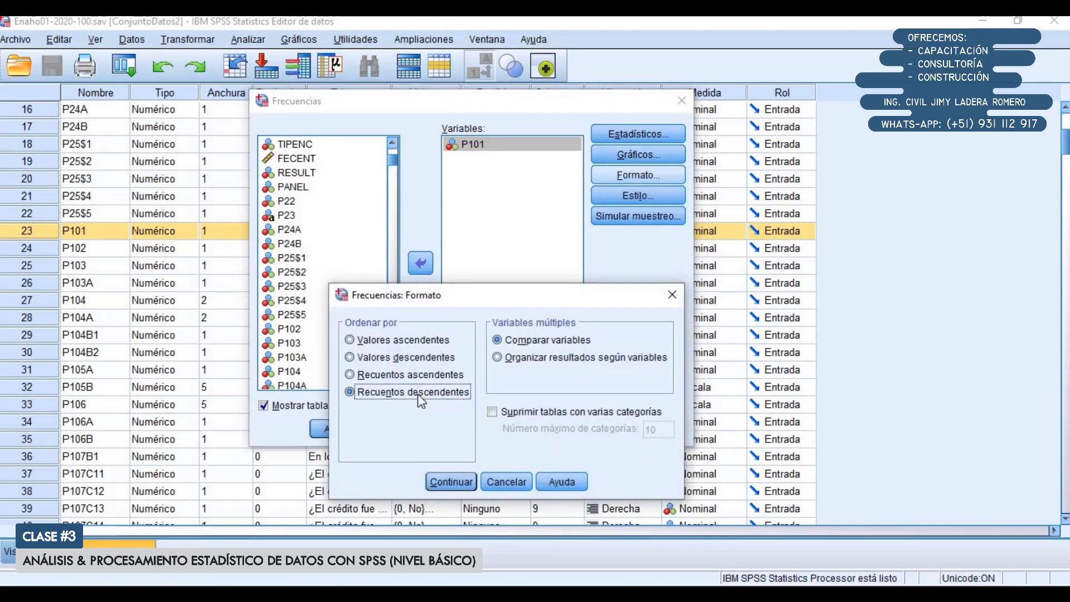
pyautogui.click(453, 482)
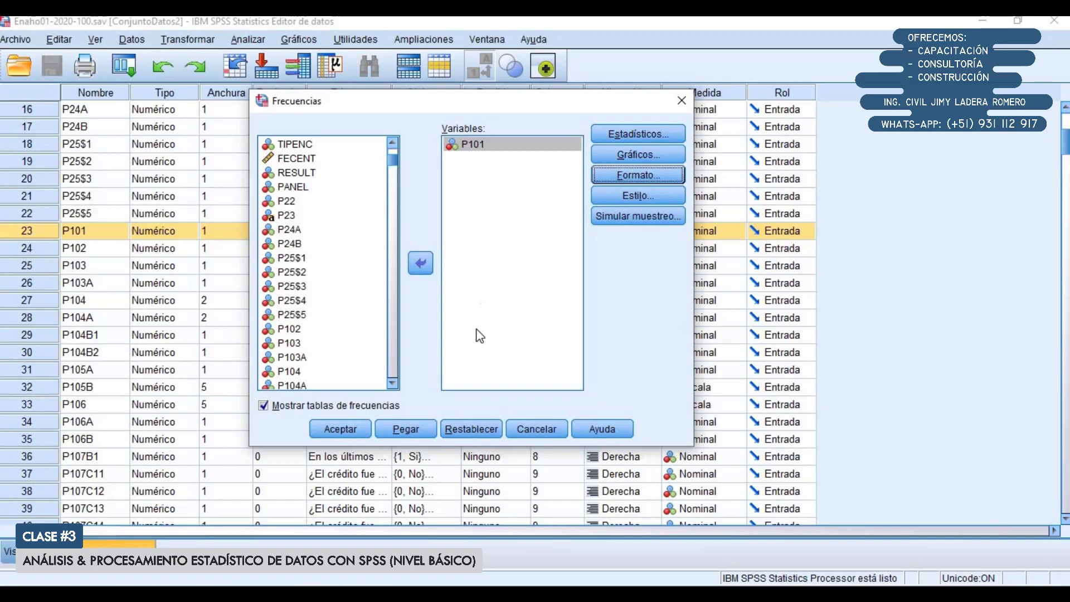
# Step: Include a bar chart (Gráficos de barras) in the Frequencies output
pyautogui.click(634, 160)
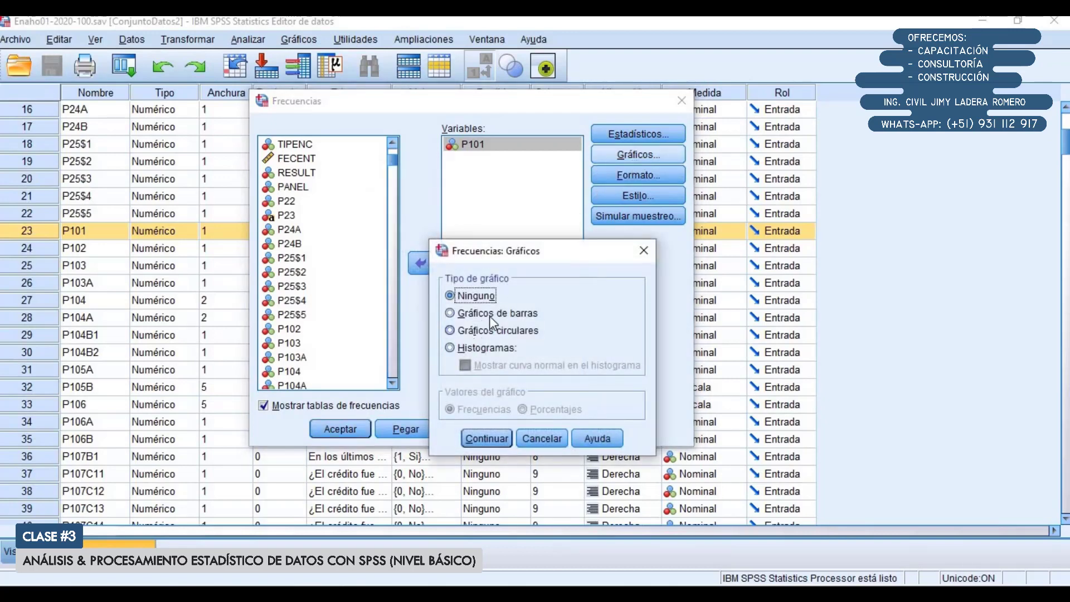
pyautogui.click(489, 316)
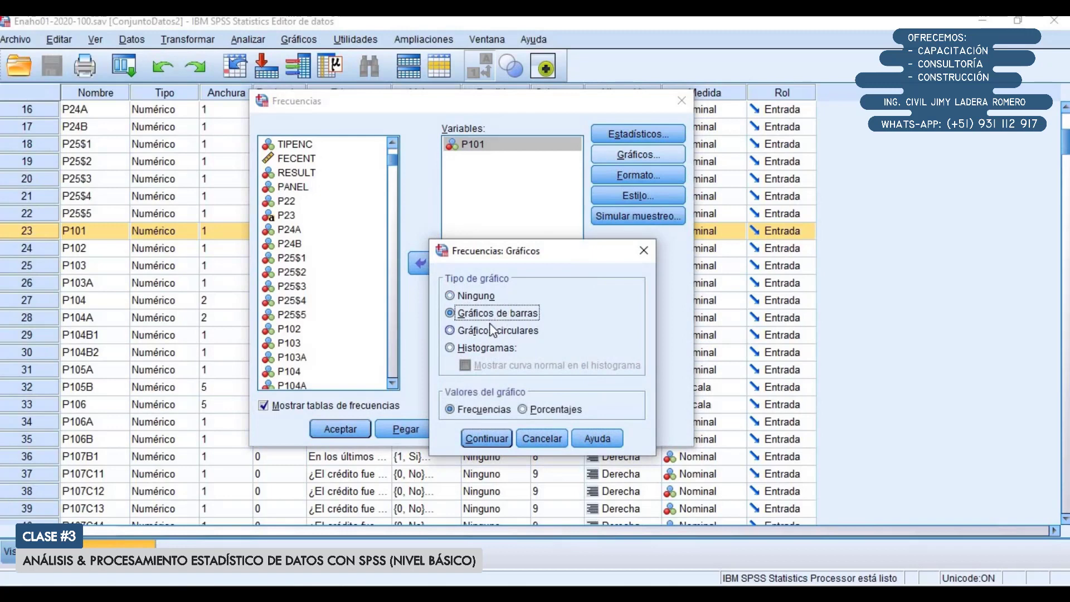
pyautogui.click(487, 438)
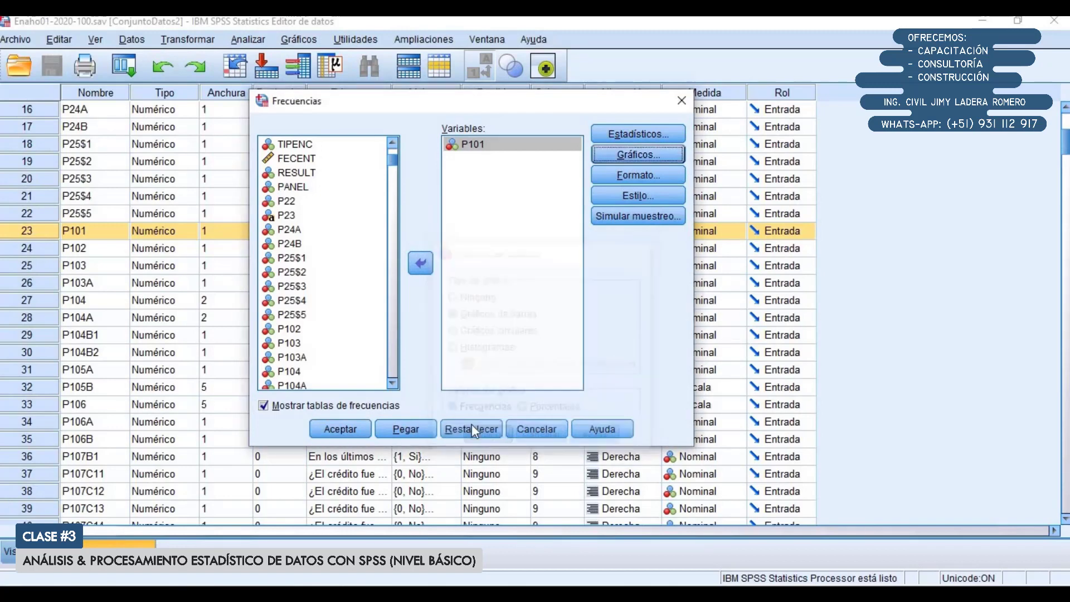
# Step: Run the Frequencies analysis for P101 and review the resulting Tipo de vivienda table and bar chart
pyautogui.click(347, 430)
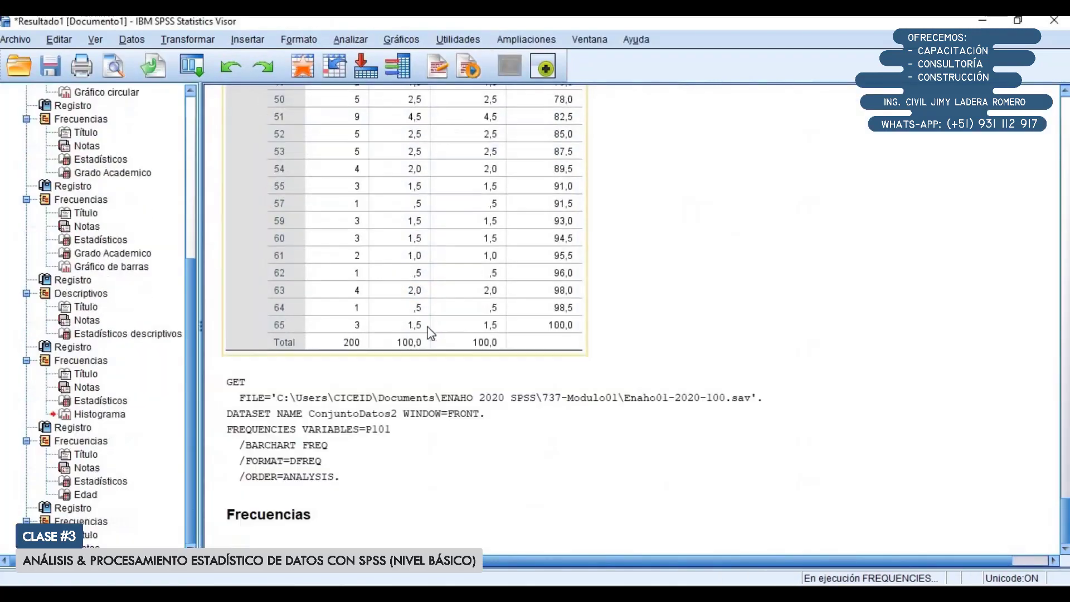
pyautogui.scroll(-4, 469, 316)
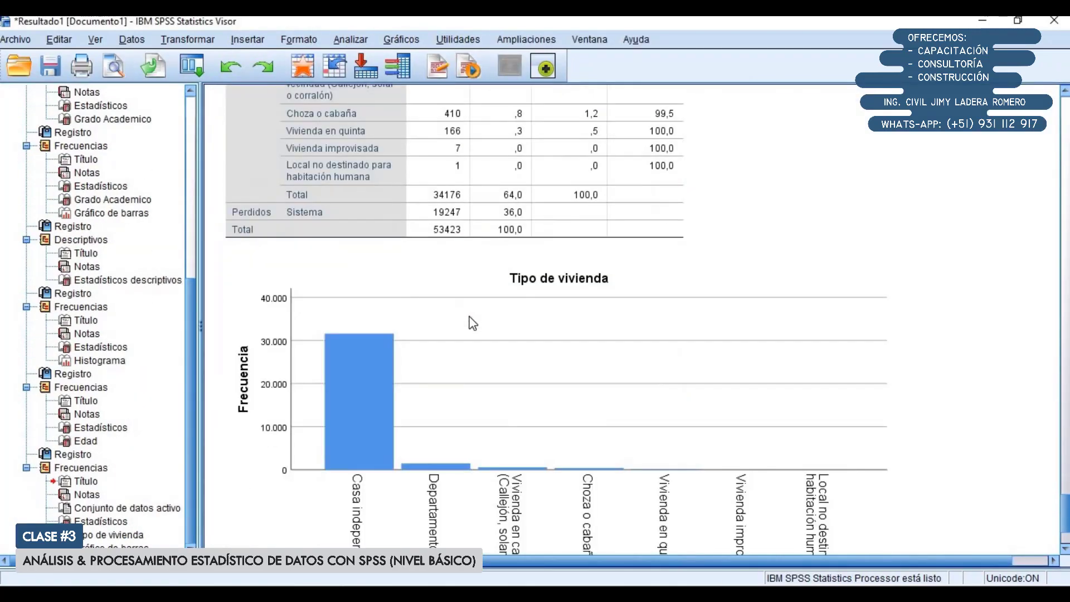
pyautogui.scroll(4, 469, 317)
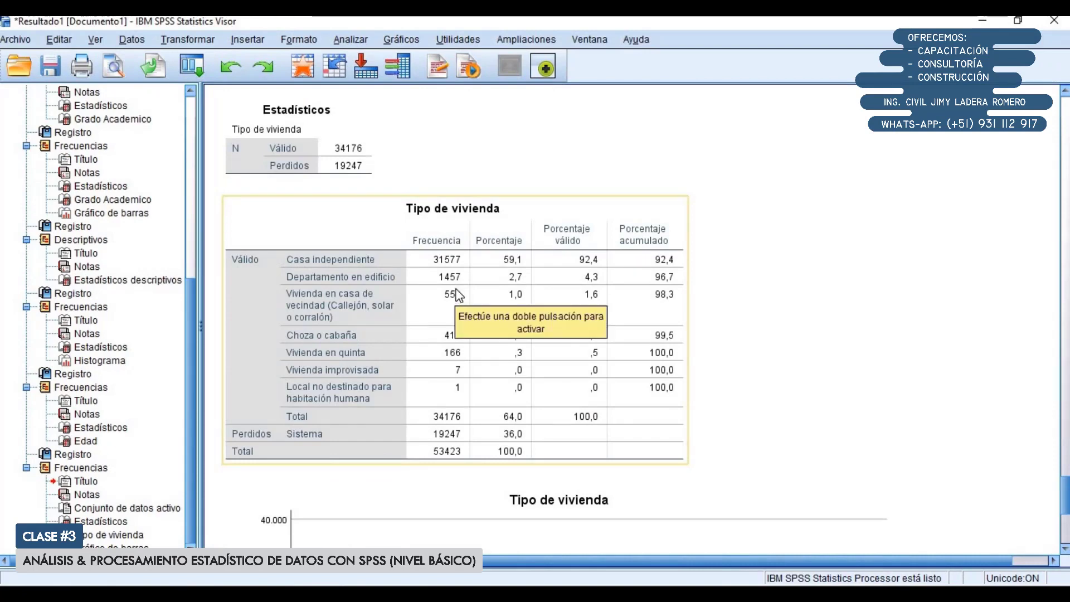
pyautogui.click(456, 256)
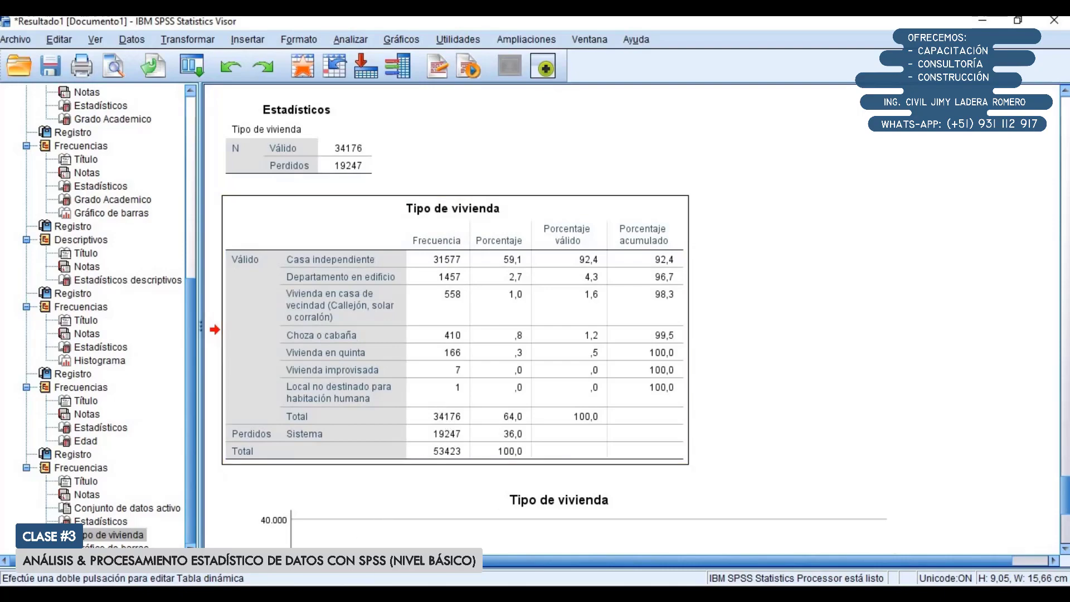
# Step: Switch to the Enaho01-2020-100.sav data view and check the P101 column for empty cells
pyautogui.moveTo(337, 594)
pyautogui.click(340, 536)
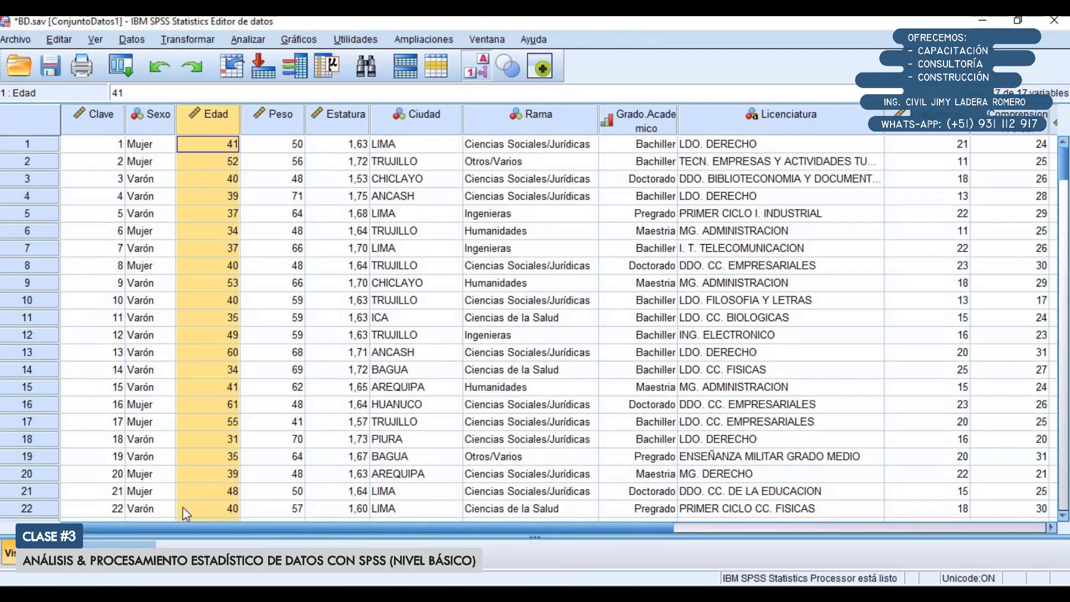
pyautogui.click(301, 504)
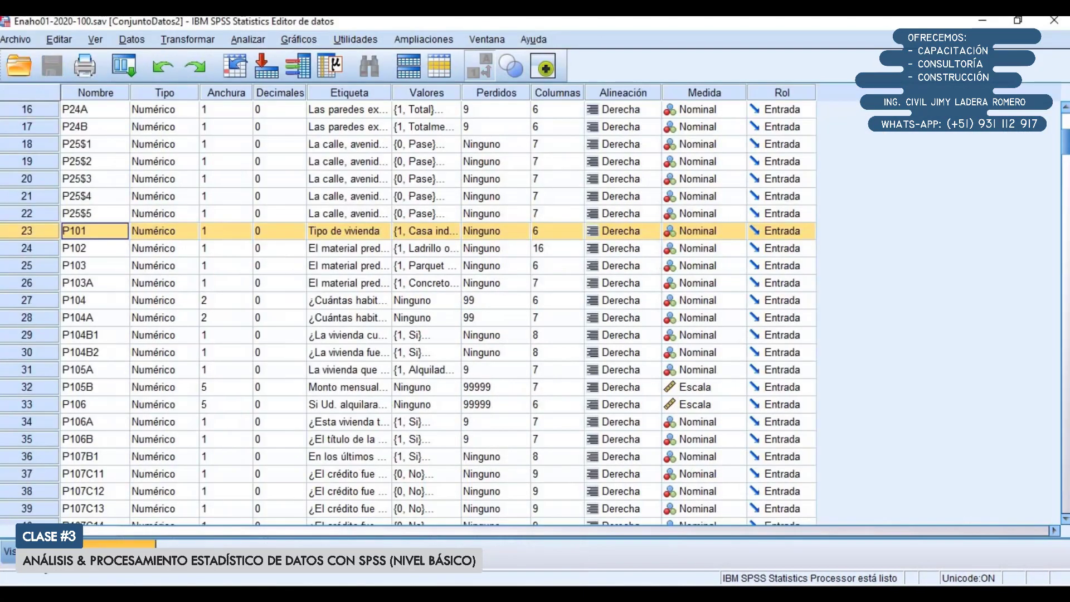
pyautogui.click(39, 551)
pyautogui.scroll(-3, 382, 277)
pyautogui.moveTo(92, 527); pyautogui.dragTo(142, 530)
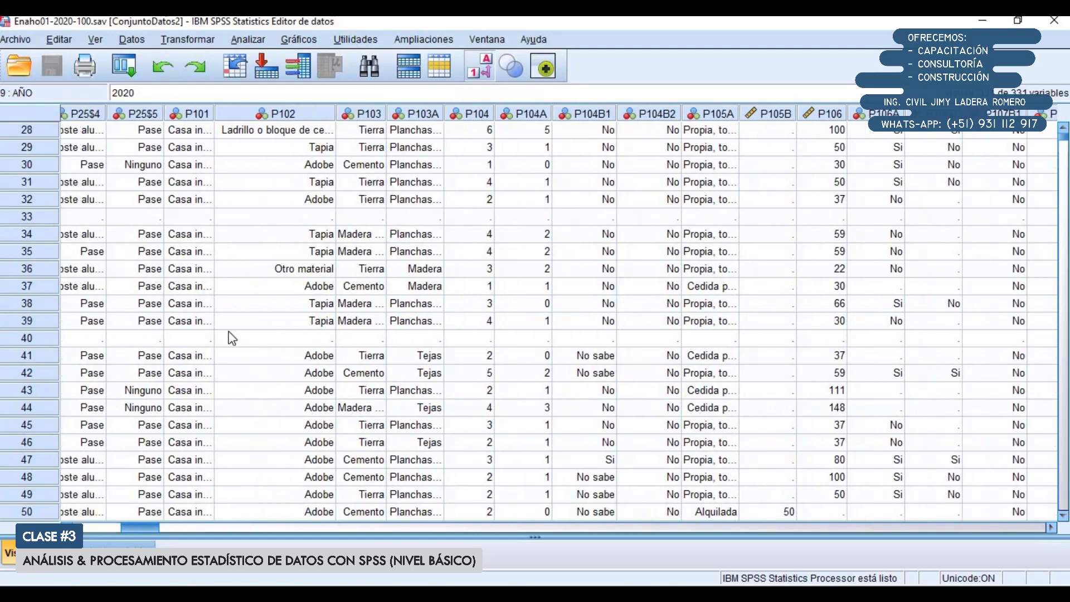
pyautogui.click(184, 216)
pyautogui.click(189, 338)
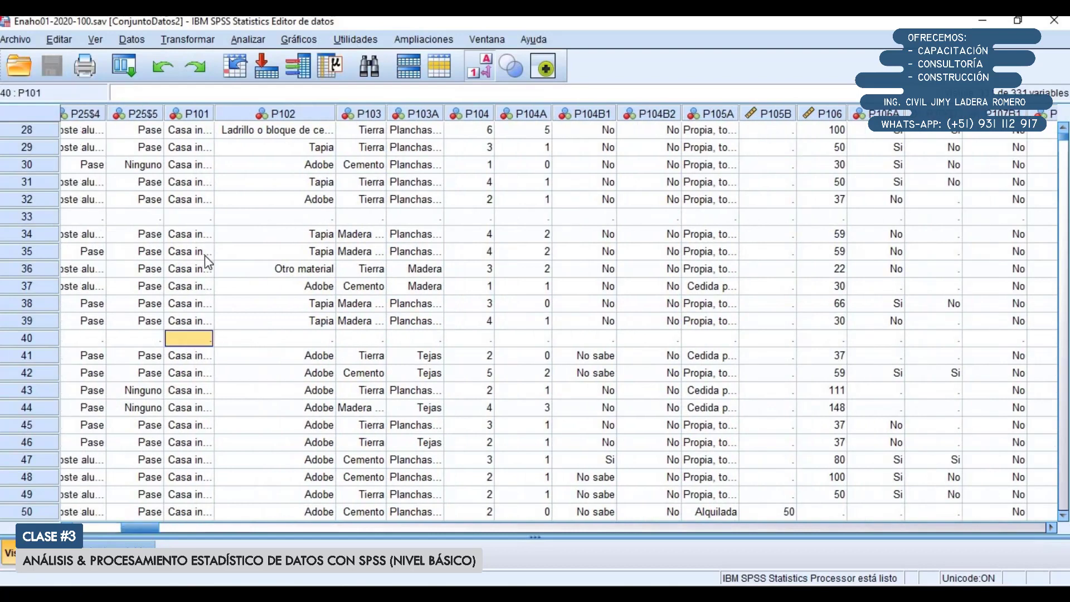
pyautogui.scroll(-4, 206, 259)
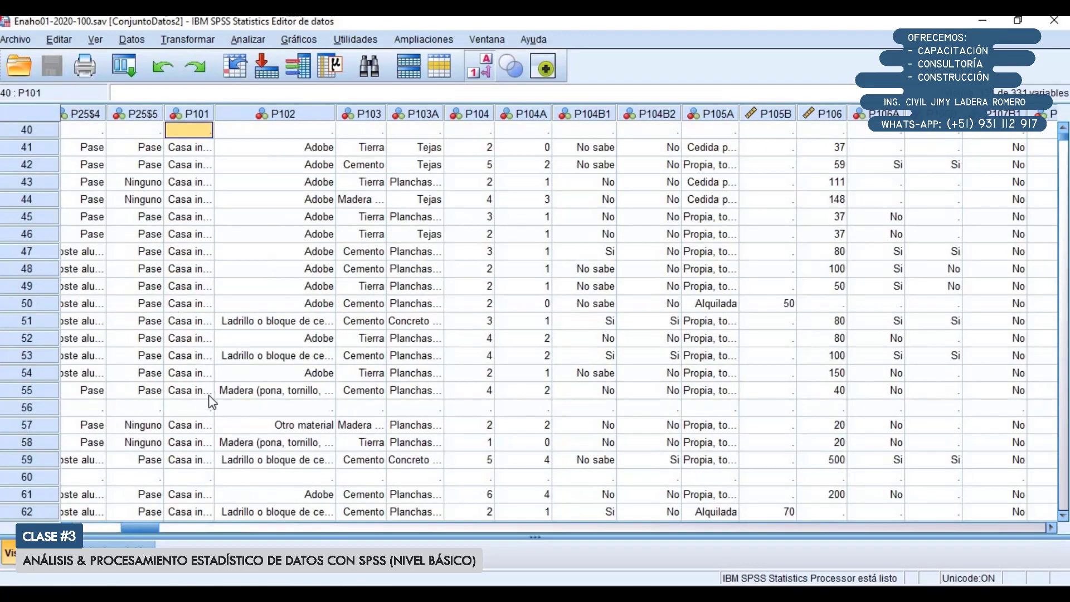
# Step: Compare the Perdidos row of the Tipo de vivienda output table with the P101 cases further down the data view
pyautogui.click(323, 593)
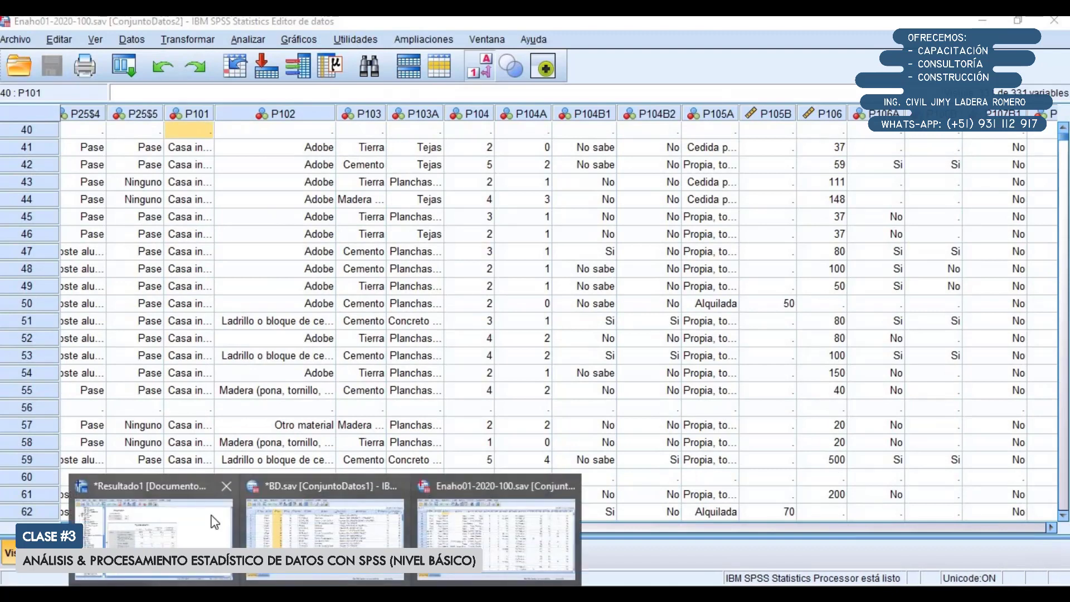
pyautogui.click(201, 533)
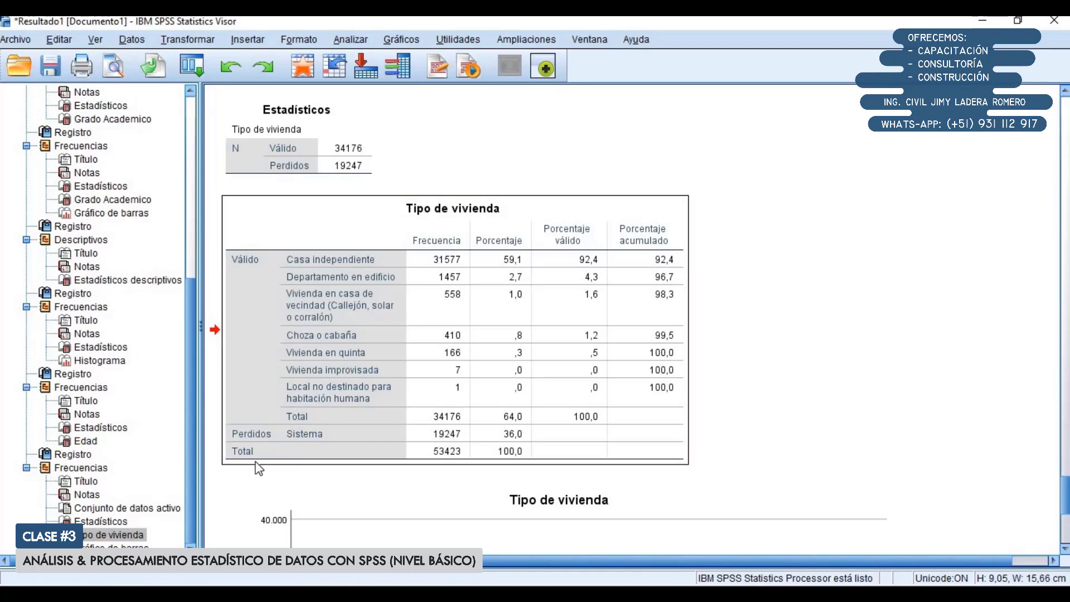
pyautogui.click(983, 20)
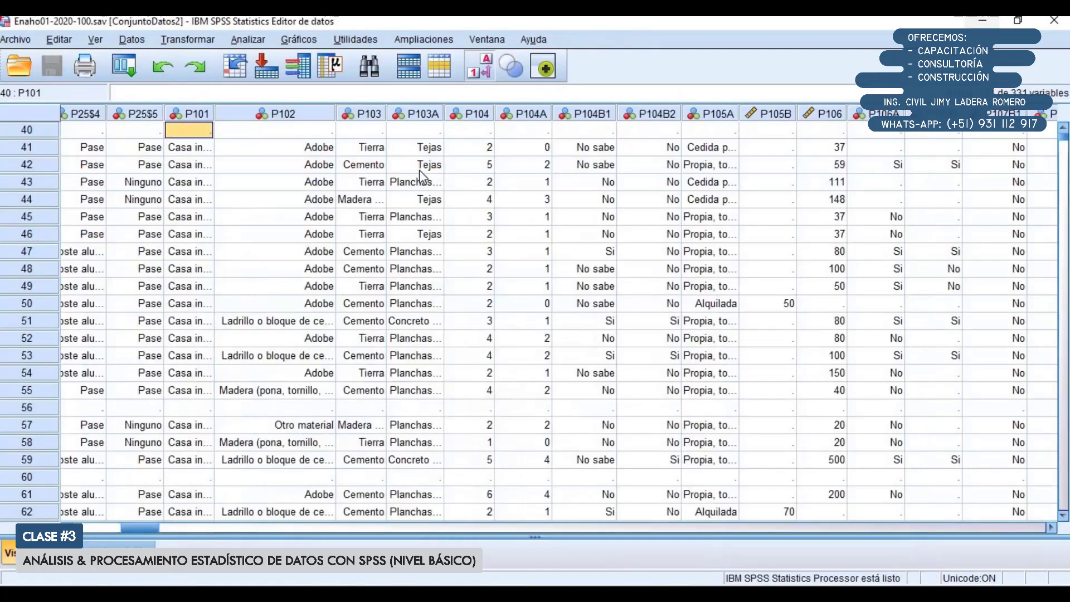
pyautogui.click(189, 392)
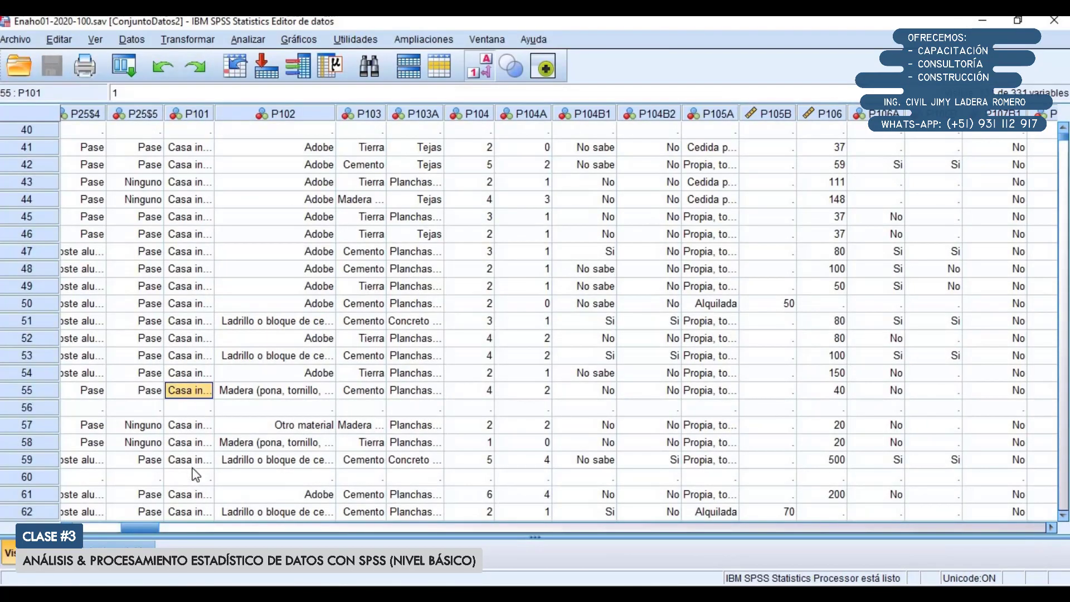
pyautogui.click(196, 460)
pyautogui.scroll(-8, 203, 401)
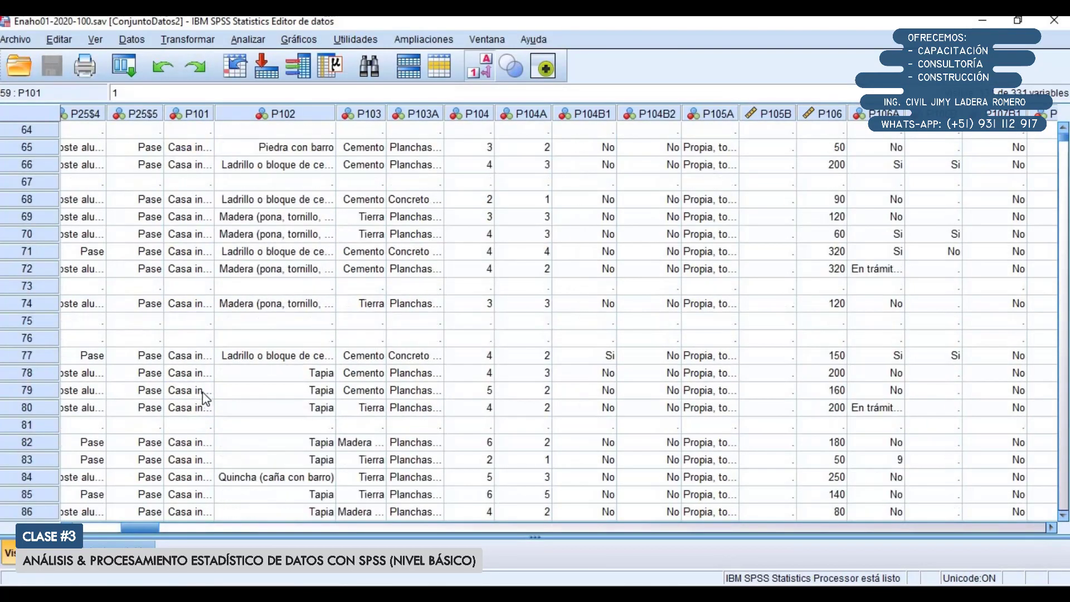
pyautogui.scroll(-7, 203, 392)
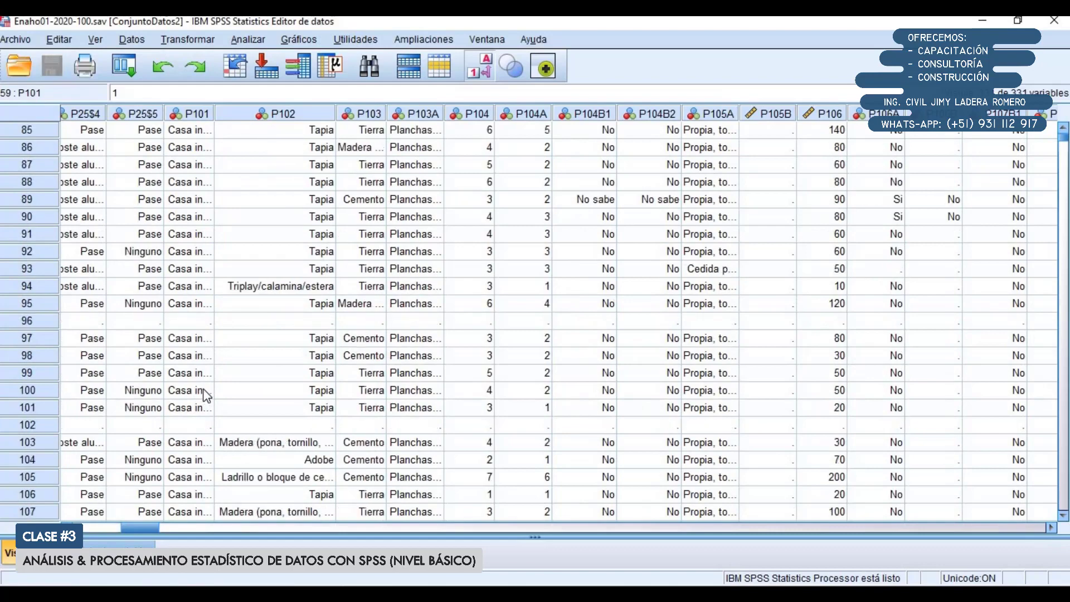
pyautogui.scroll(20, 206, 394)
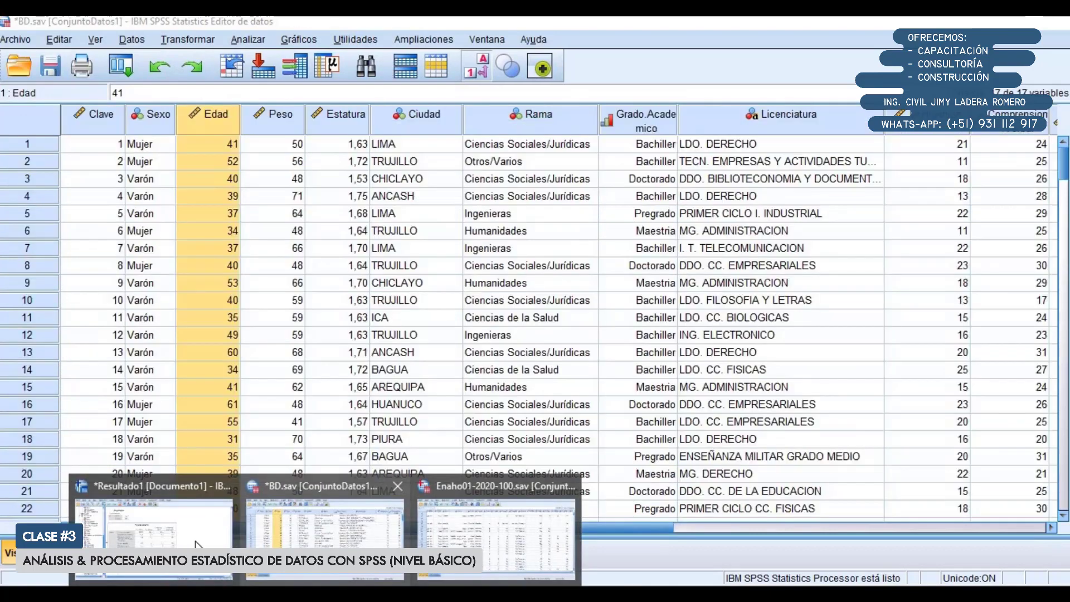
# Step: Return to the output and examine the Porcentaje válido column and the Tipo de vivienda bar chart
pyautogui.click(290, 552)
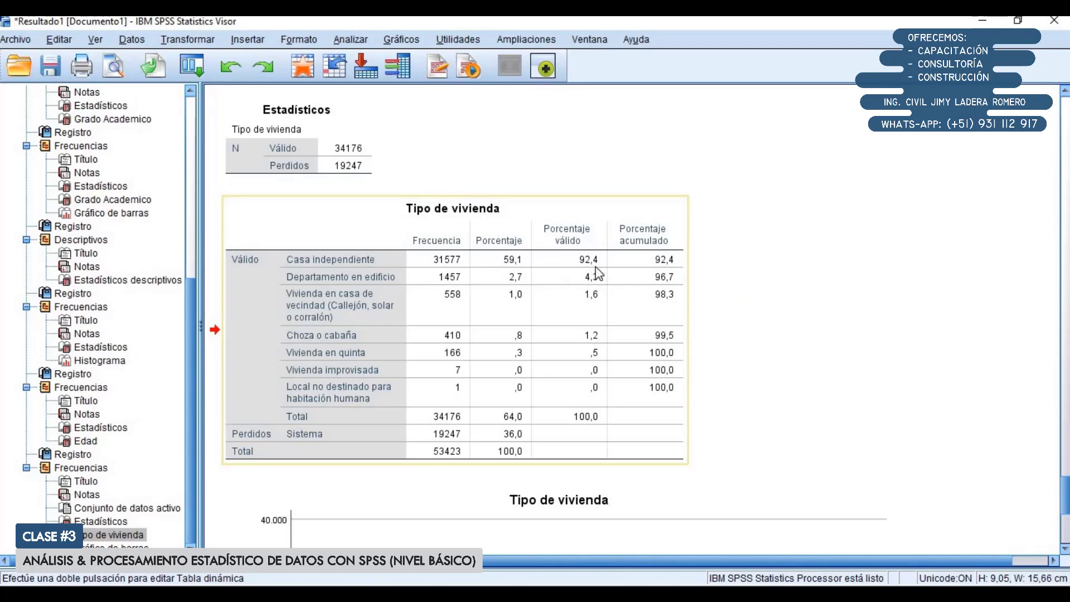
pyautogui.click(591, 307)
pyautogui.scroll(-5, 542, 333)
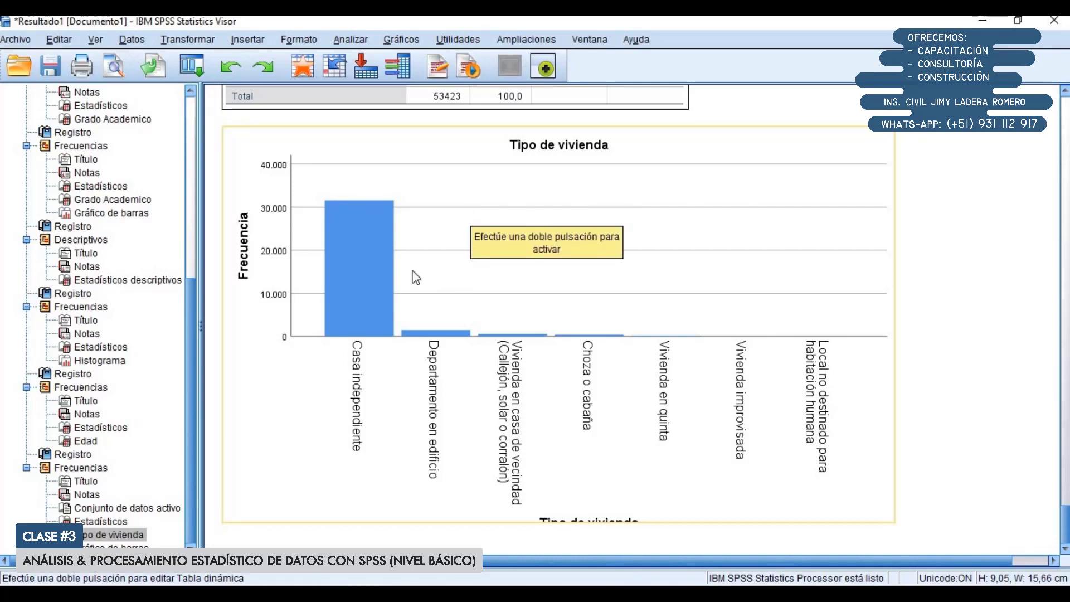
# Step: Open the Tipo de vivienda bar chart for editing, transpose it to horizontal bars and move the editor window aside
pyautogui.doubleClick(435, 236)
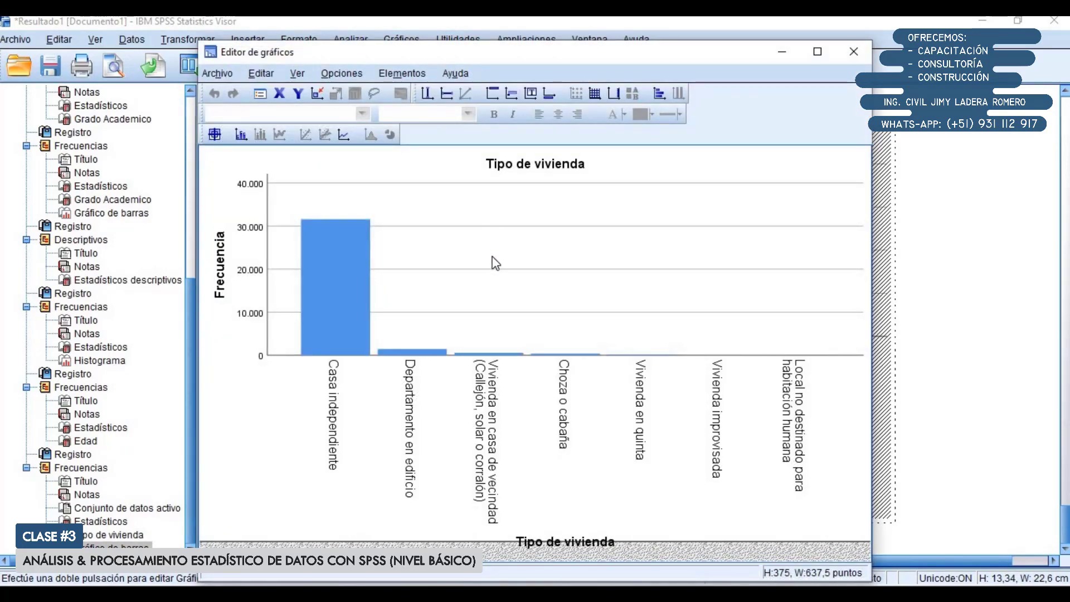
pyautogui.click(358, 273)
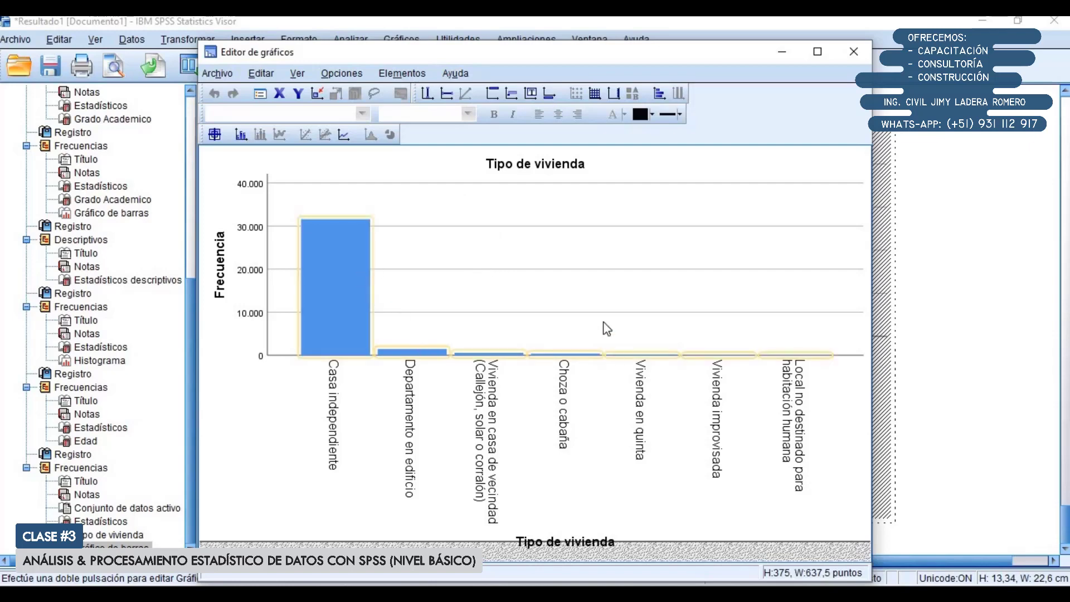
pyautogui.click(351, 74)
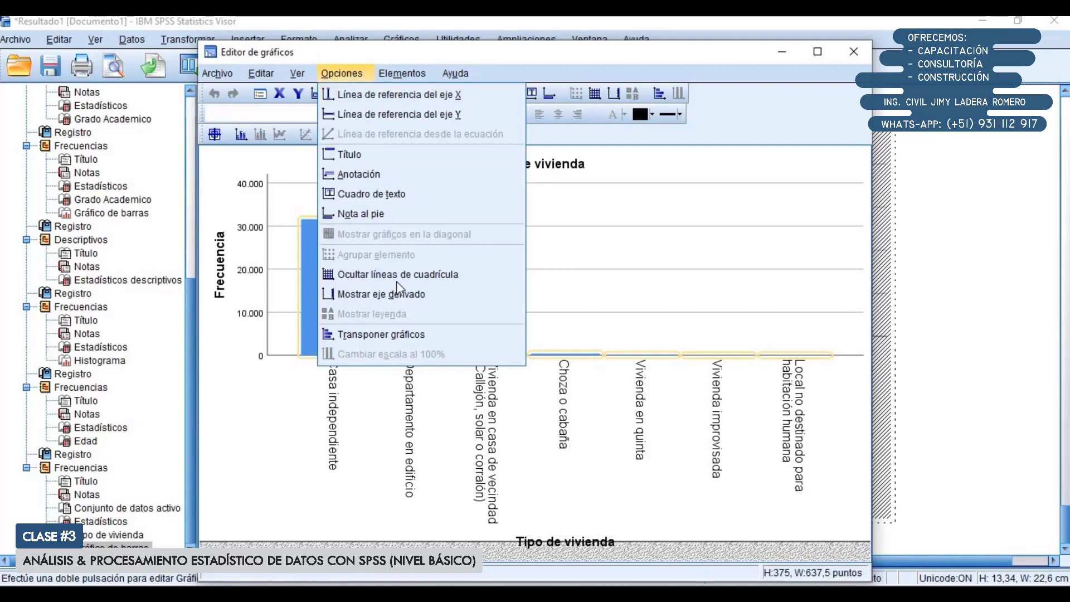
pyautogui.click(397, 336)
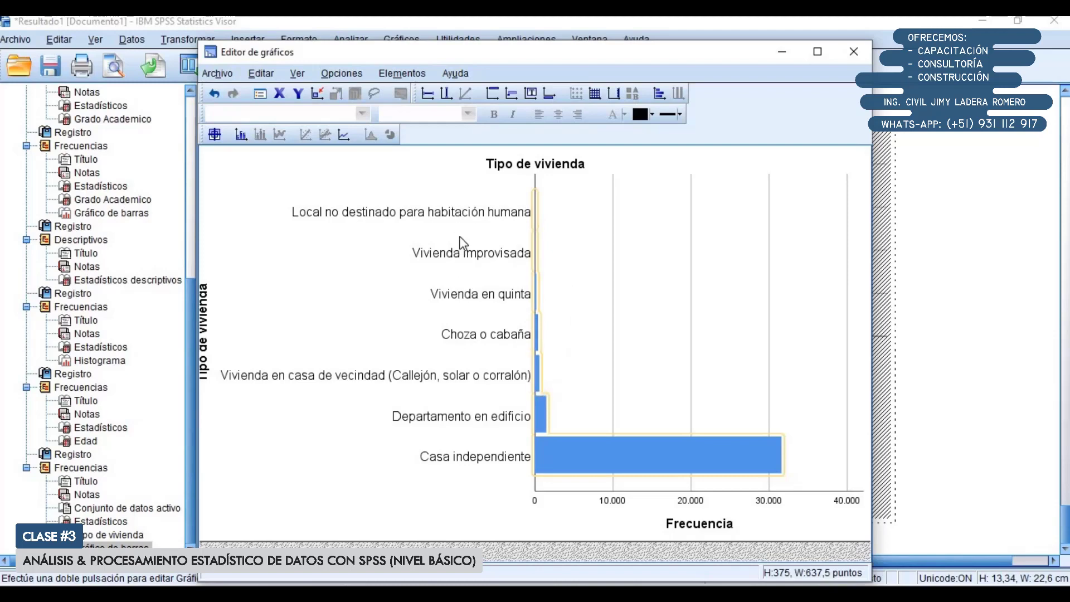
pyautogui.moveTo(479, 61); pyautogui.dragTo(508, 100)
pyautogui.scroll(3, 126, 275)
pyautogui.scroll(5, 480, 148)
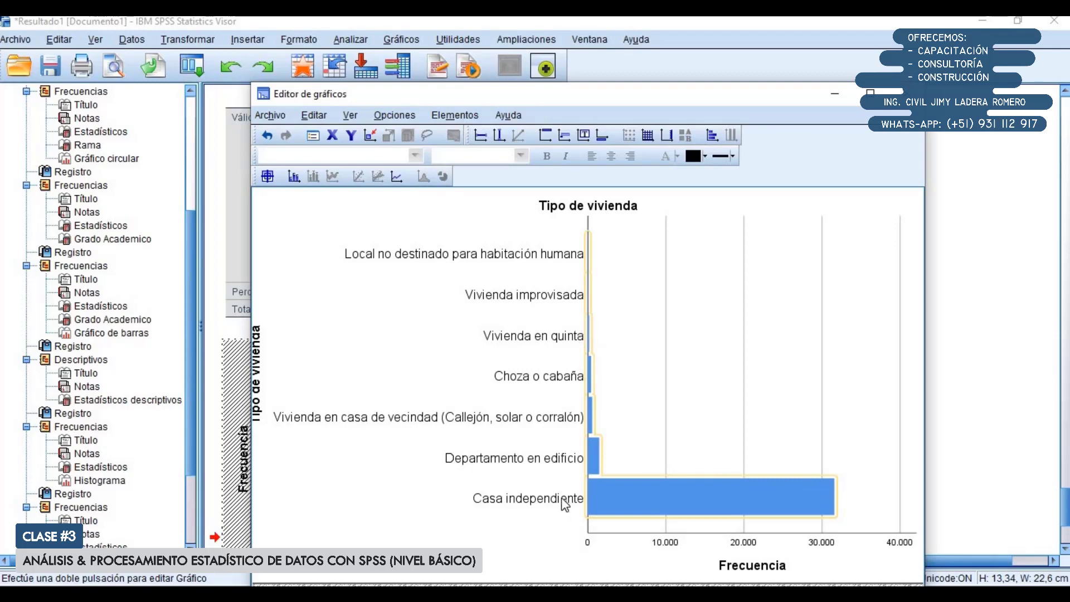
# Step: Sort the chart's Tipo de vivienda categories by Estadístico in Ascendente direction and apply the order
pyautogui.doubleClick(530, 377)
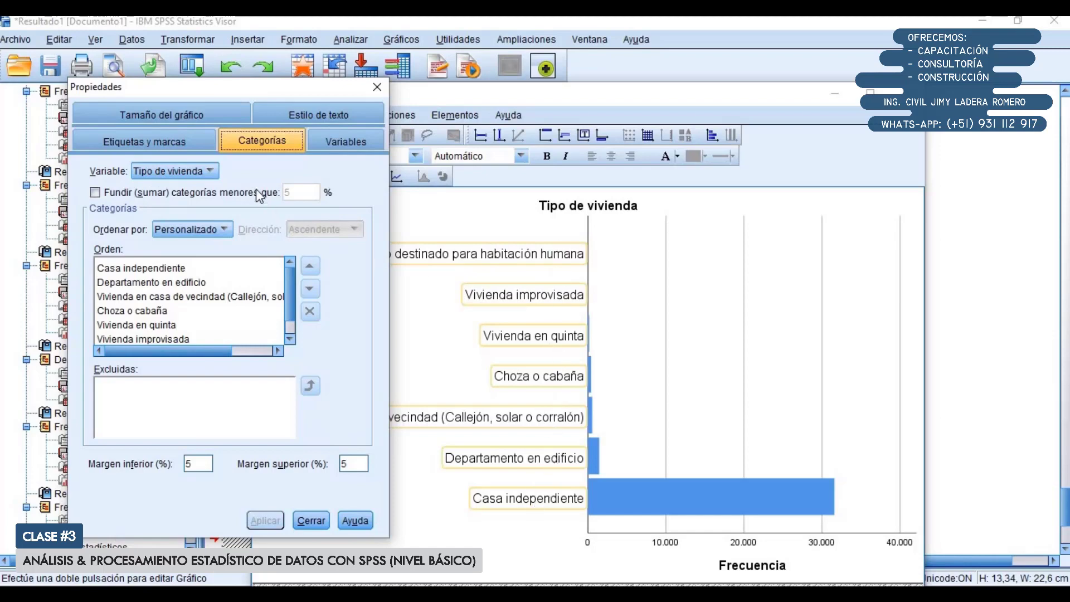
pyautogui.click(184, 232)
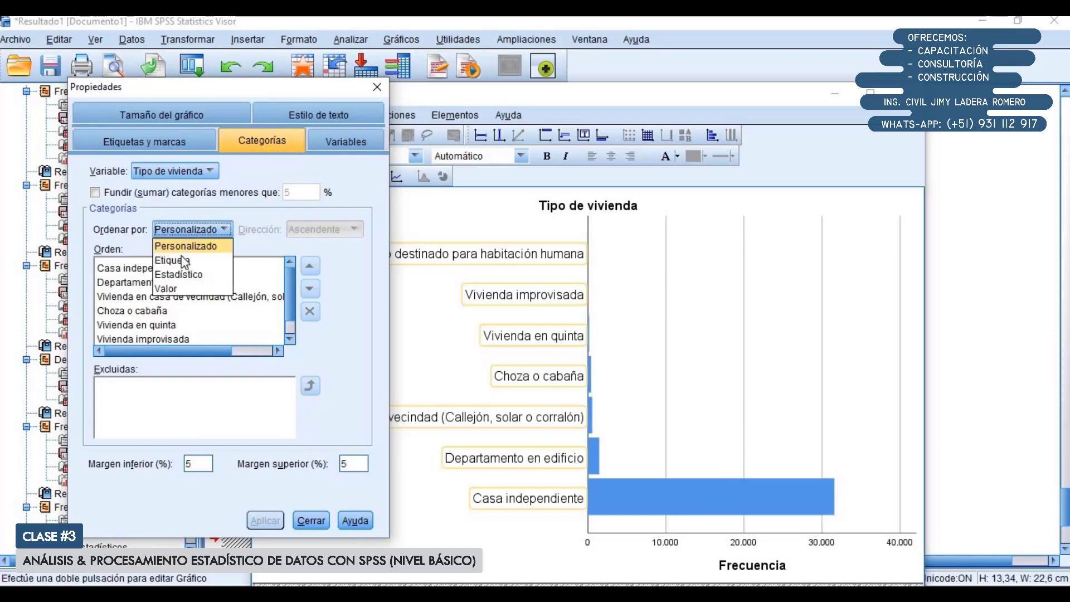
pyautogui.click(180, 274)
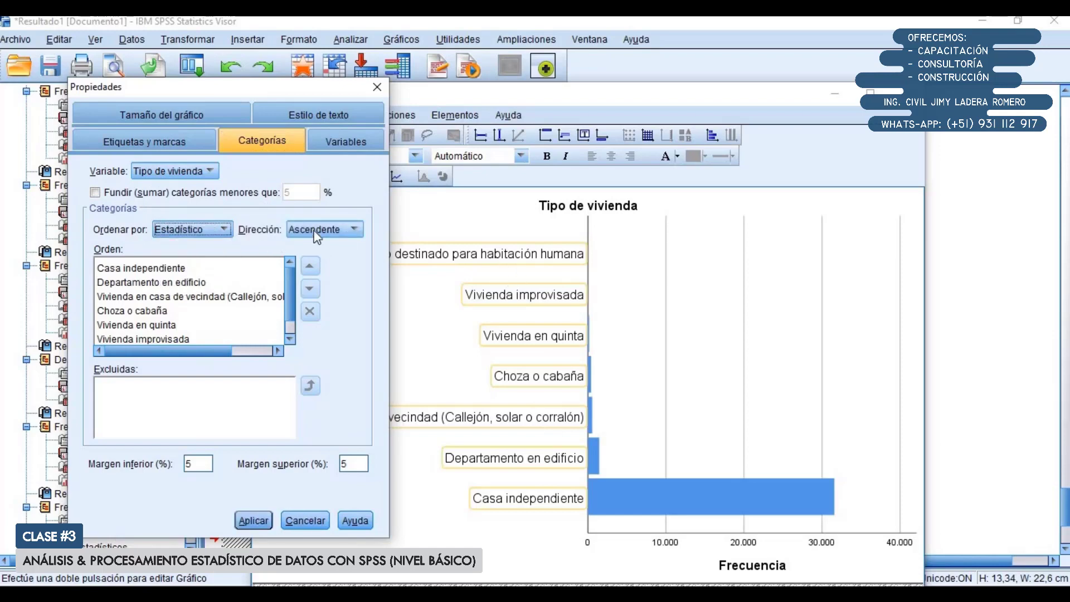
pyautogui.click(297, 230)
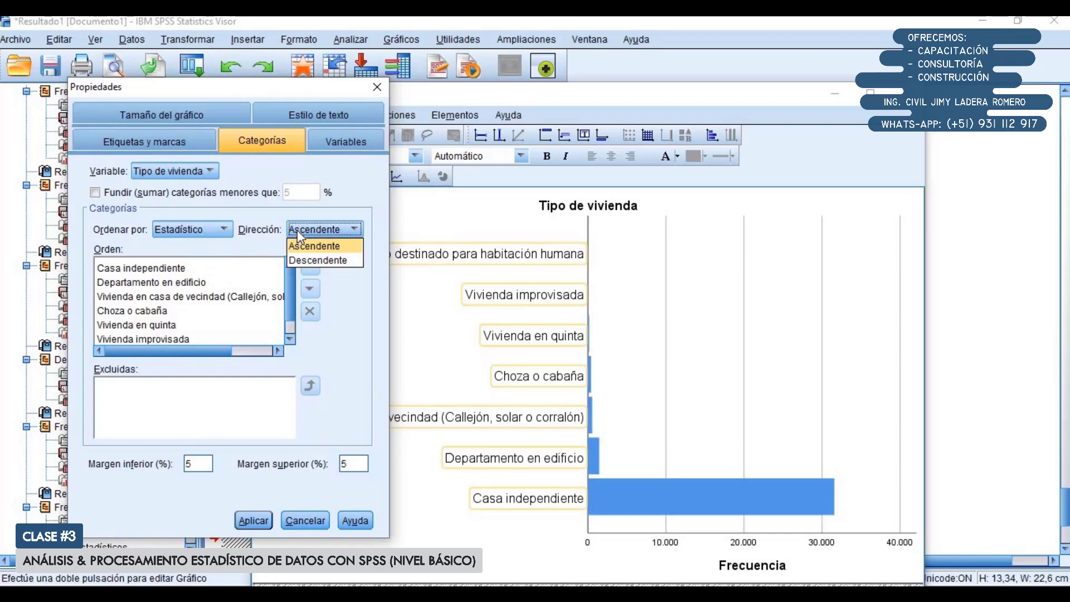
pyautogui.click(302, 246)
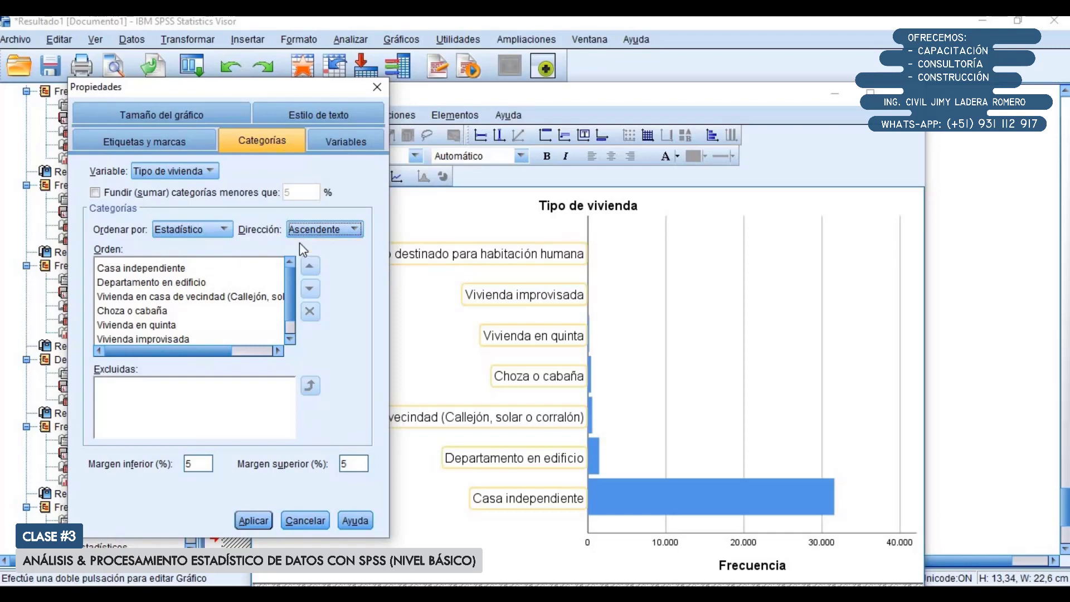
pyautogui.click(245, 519)
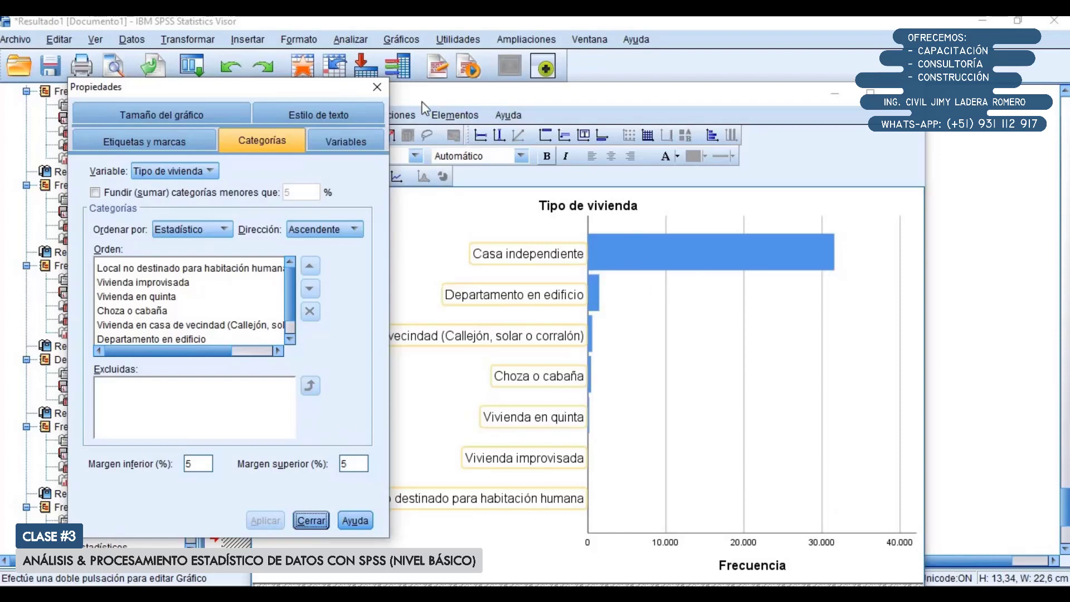
pyautogui.click(377, 92)
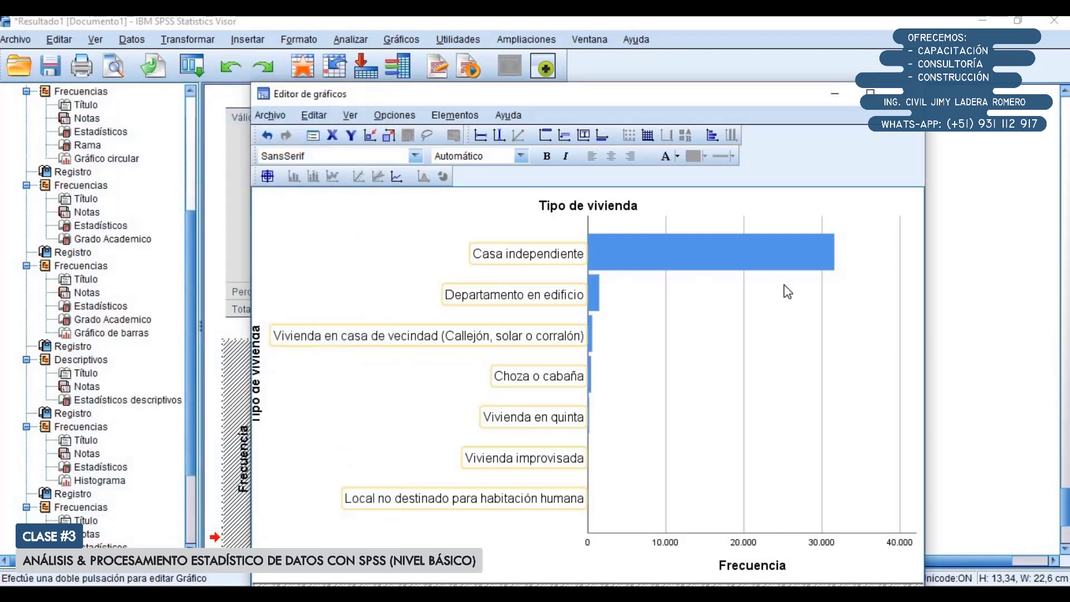
# Step: Show data labels (etiquetas de datos) on the bars of the Tipo de vivienda chart
pyautogui.click(467, 117)
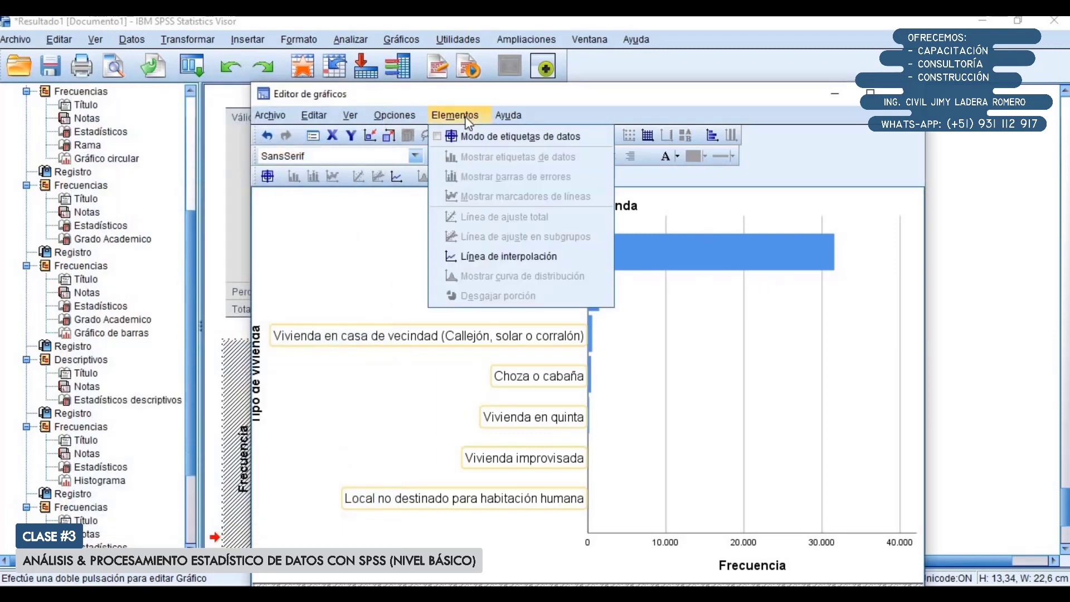
pyautogui.moveTo(508, 115)
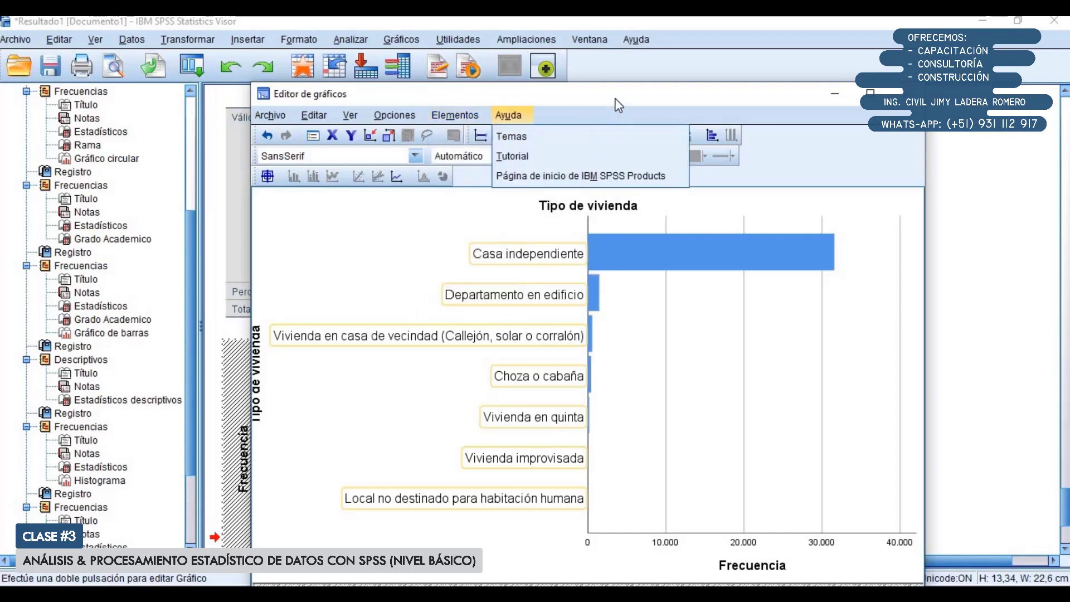
pyautogui.click(615, 99)
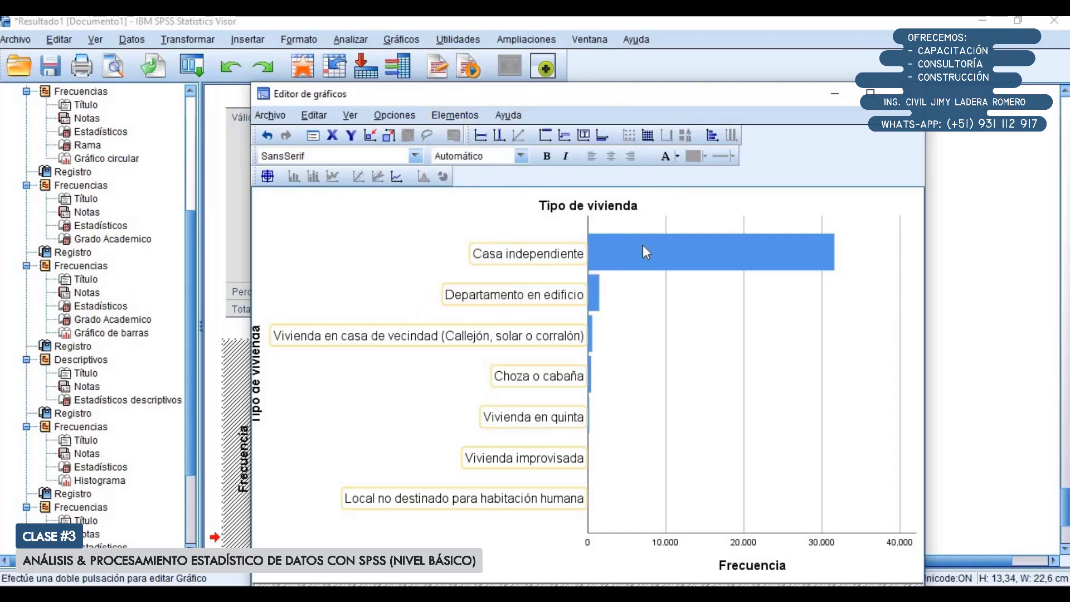
pyautogui.click(638, 247)
pyautogui.click(445, 117)
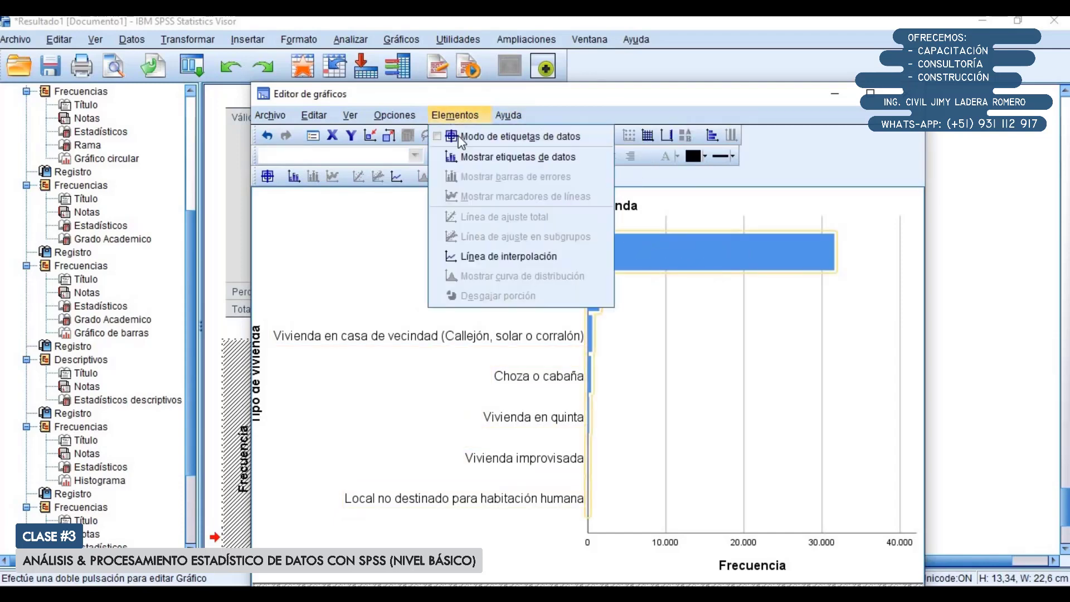
pyautogui.click(481, 159)
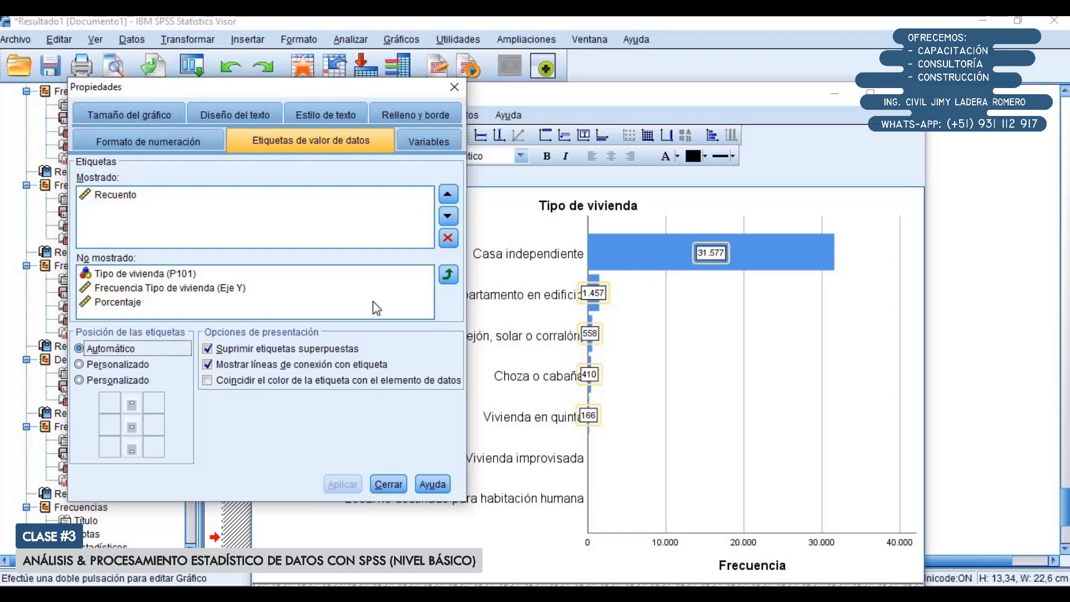
# Step: Replace Recuento with Porcentaje in the data labels of the Tipo de vivienda chart and apply the change
pyautogui.click(128, 310)
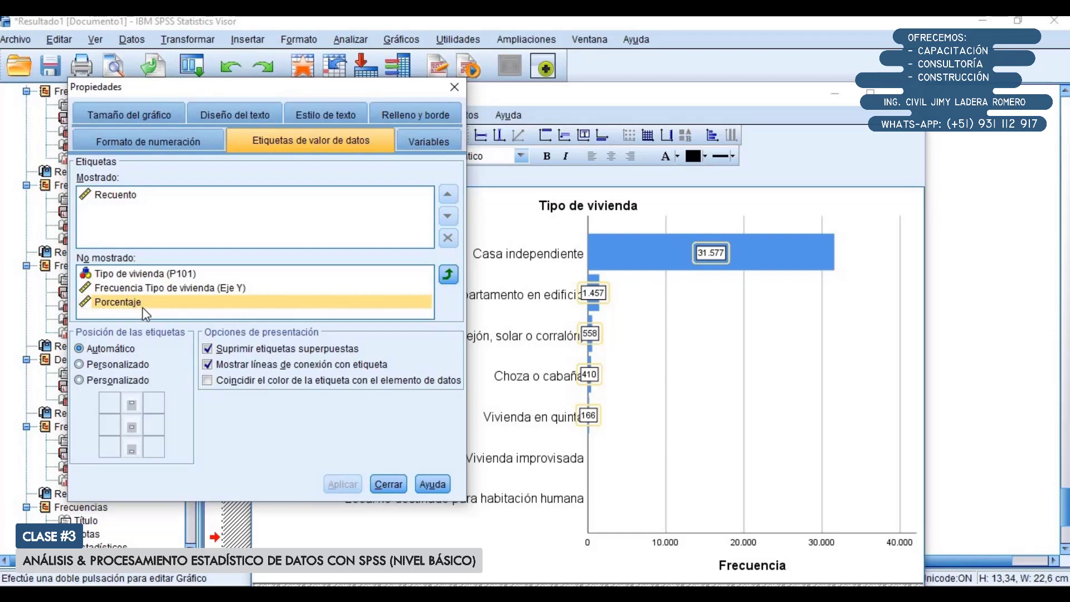
pyautogui.click(447, 272)
pyautogui.click(390, 195)
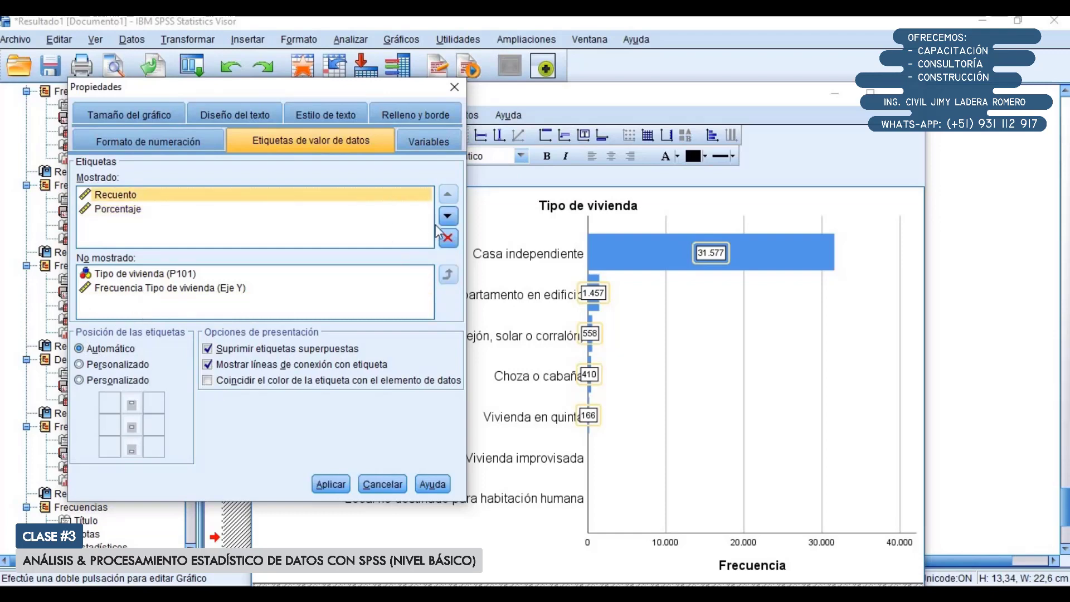
pyautogui.click(448, 239)
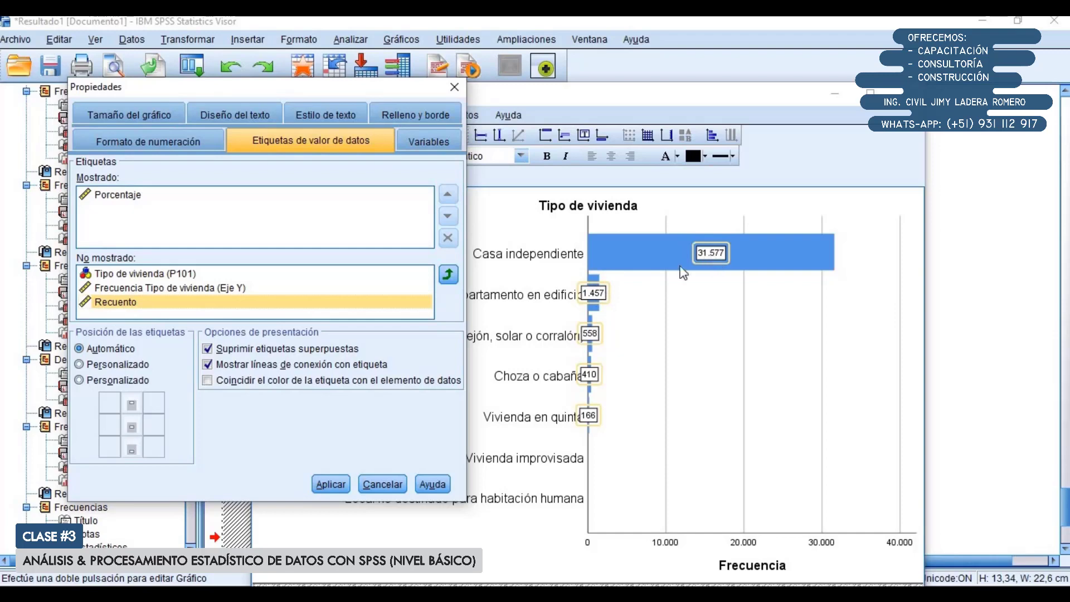
pyautogui.click(341, 483)
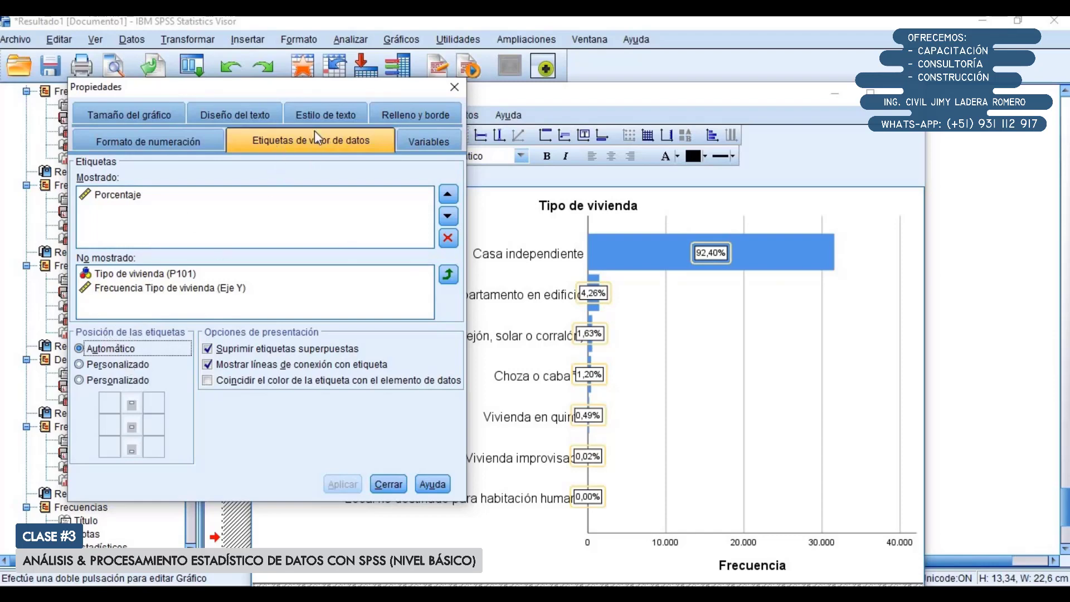
# Step: Give the data labels a custom position at the outer end of the bars, apply it and close the chart editor
pyautogui.click(107, 381)
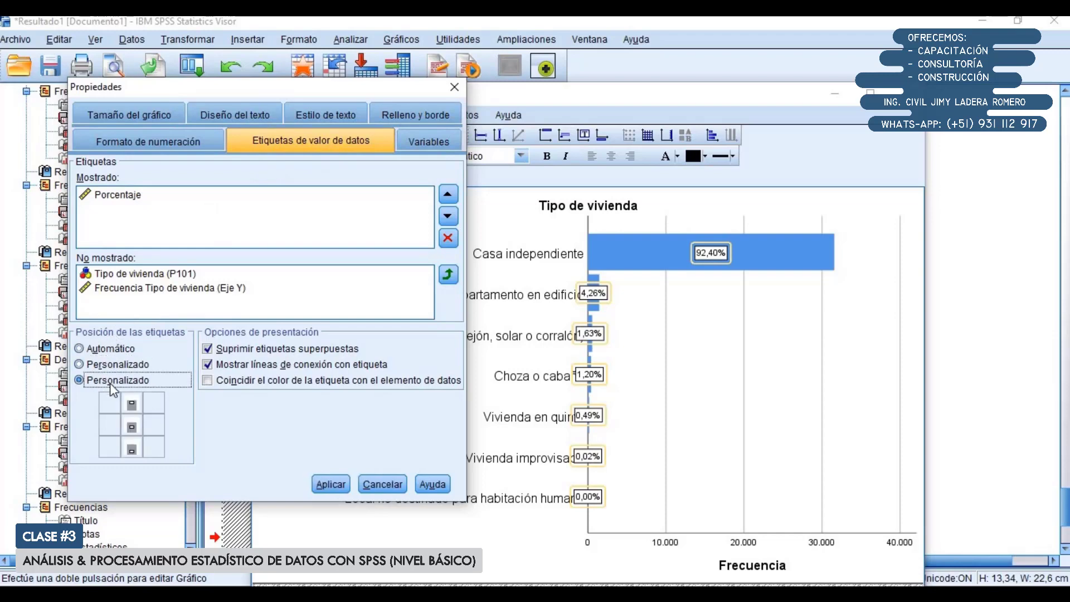
pyautogui.click(131, 406)
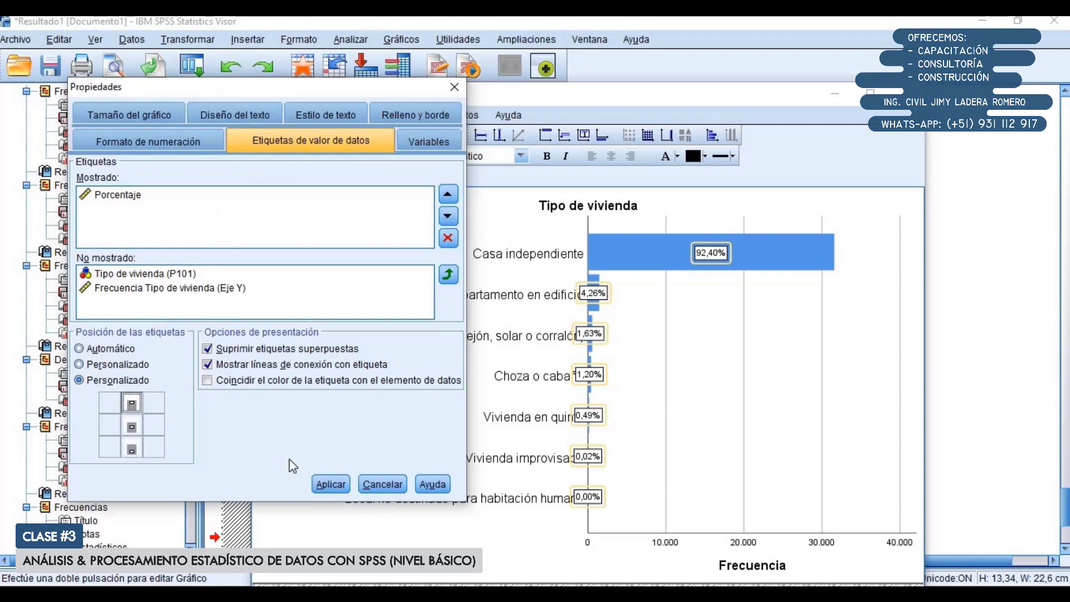
pyautogui.click(328, 484)
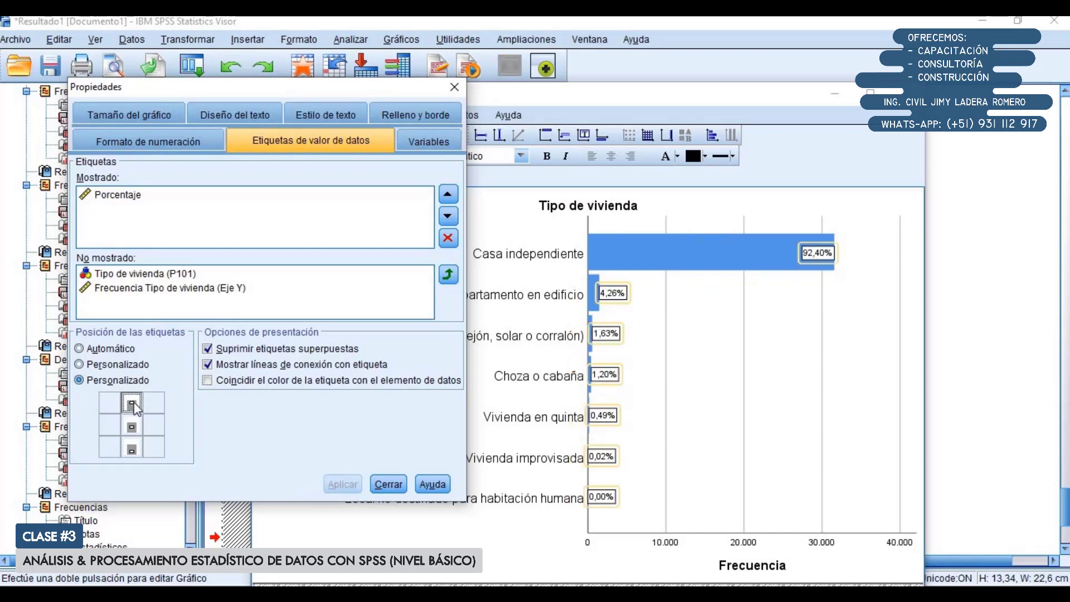
pyautogui.click(393, 484)
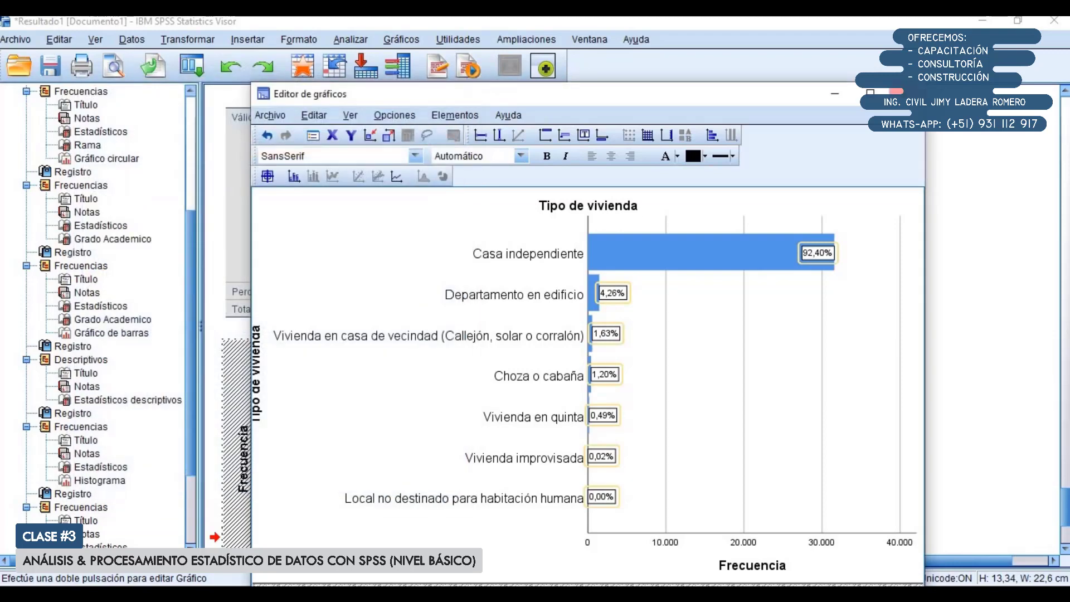
pyautogui.click(896, 92)
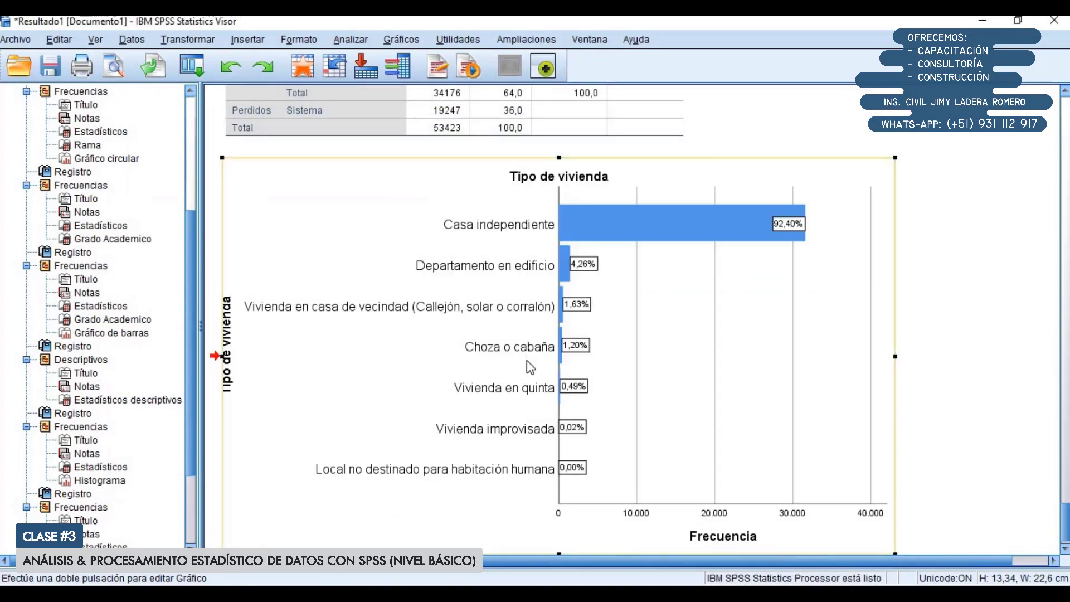
# Step: Compare the percentage labels on the Tipo de vivienda chart with the Porcentaje válido column of its frequency table
pyautogui.scroll(3, 521, 370)
pyautogui.scroll(1, 522, 373)
pyautogui.scroll(-3, 522, 377)
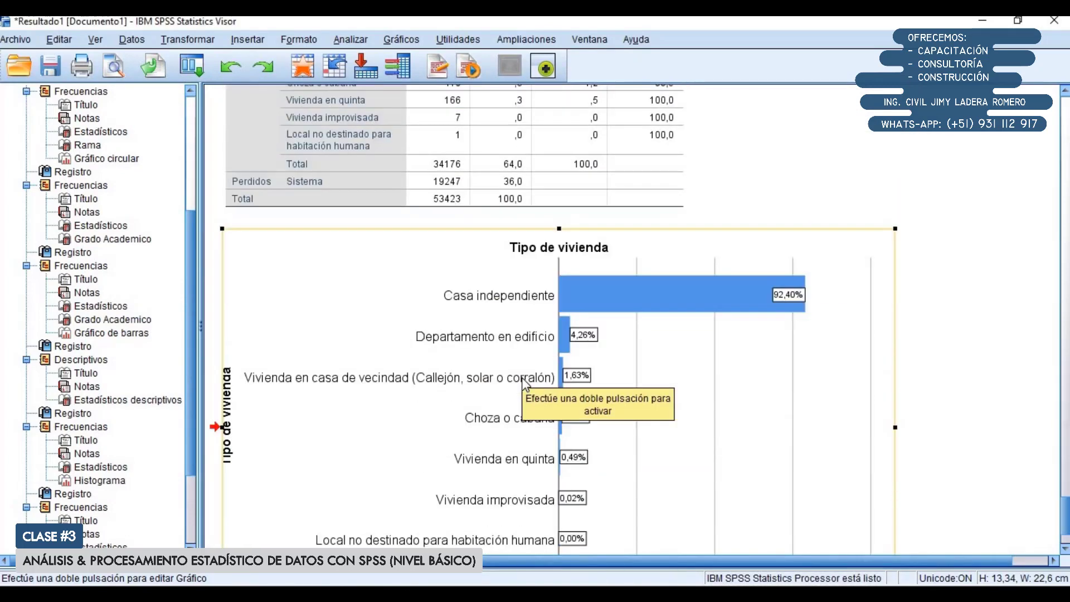
pyautogui.scroll(1, 523, 382)
pyautogui.scroll(3, 523, 381)
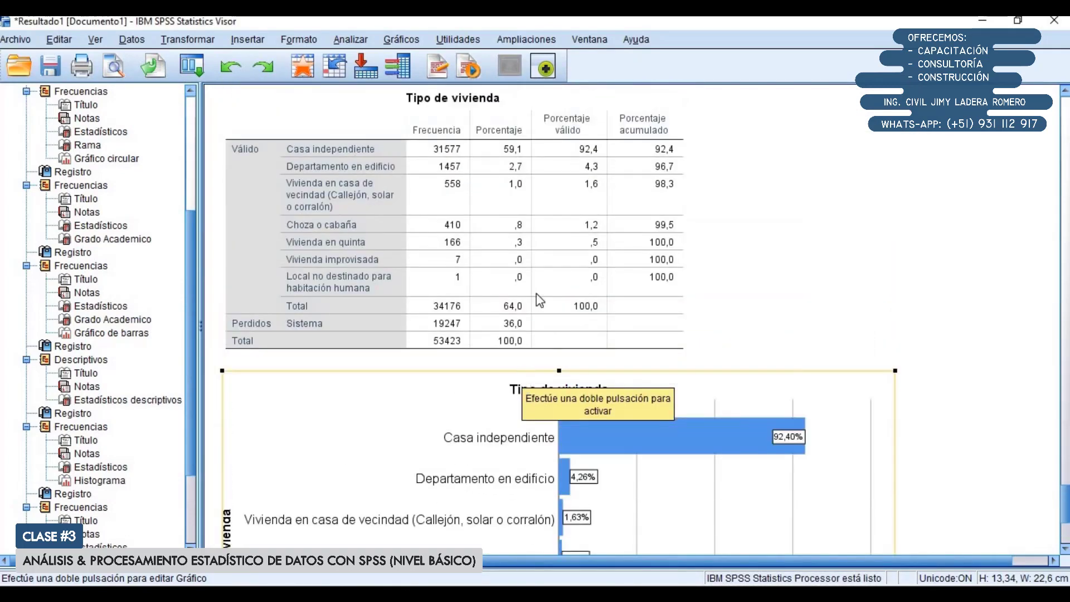
pyautogui.scroll(-4, 422, 283)
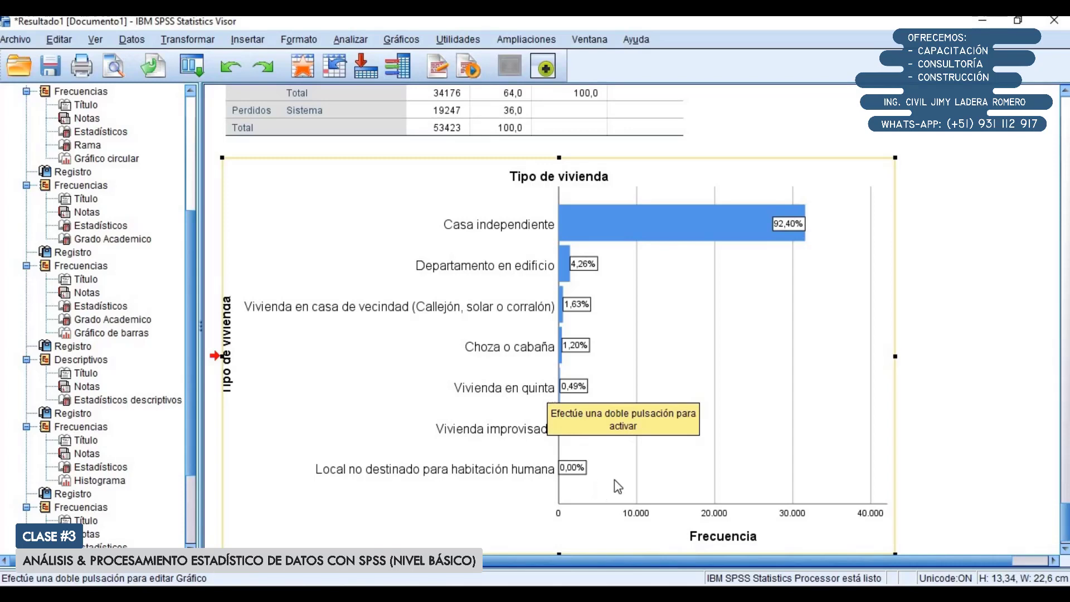
# Step: Switch to the PracticaENAHO.docx exercise in Word and mark P102 as the next module 01 variable to describe
pyautogui.hotkey('alt', 'Tab')
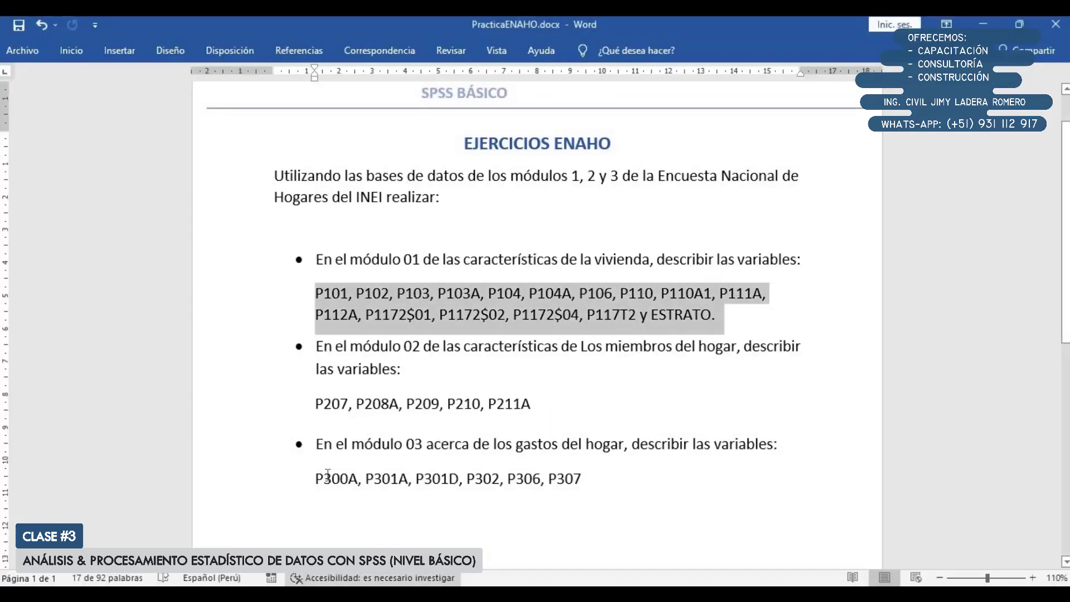
pyautogui.click(369, 292)
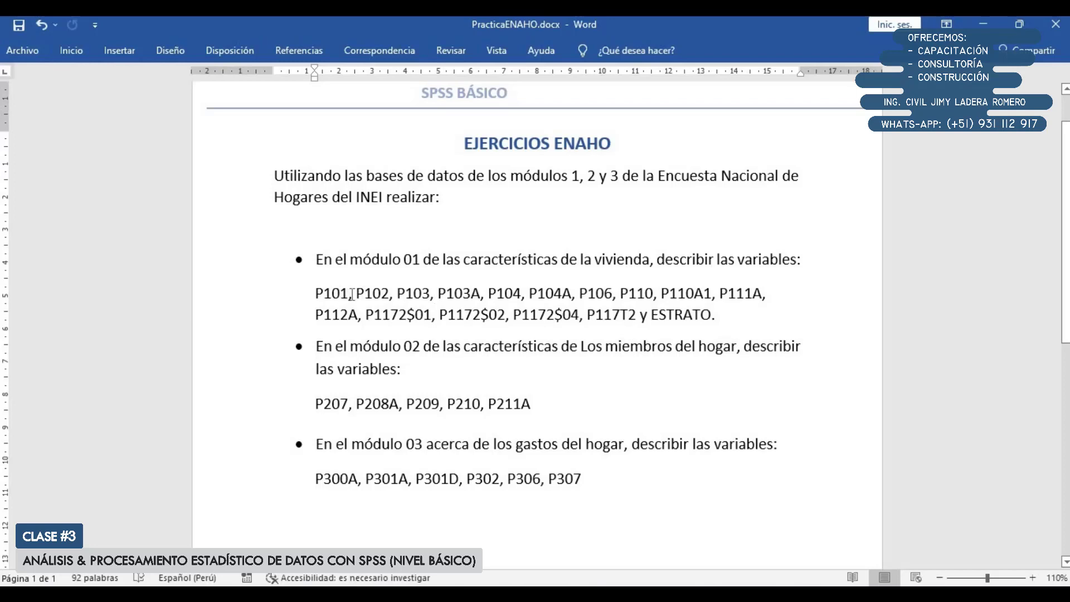
pyautogui.moveTo(356, 294); pyautogui.dragTo(312, 295)
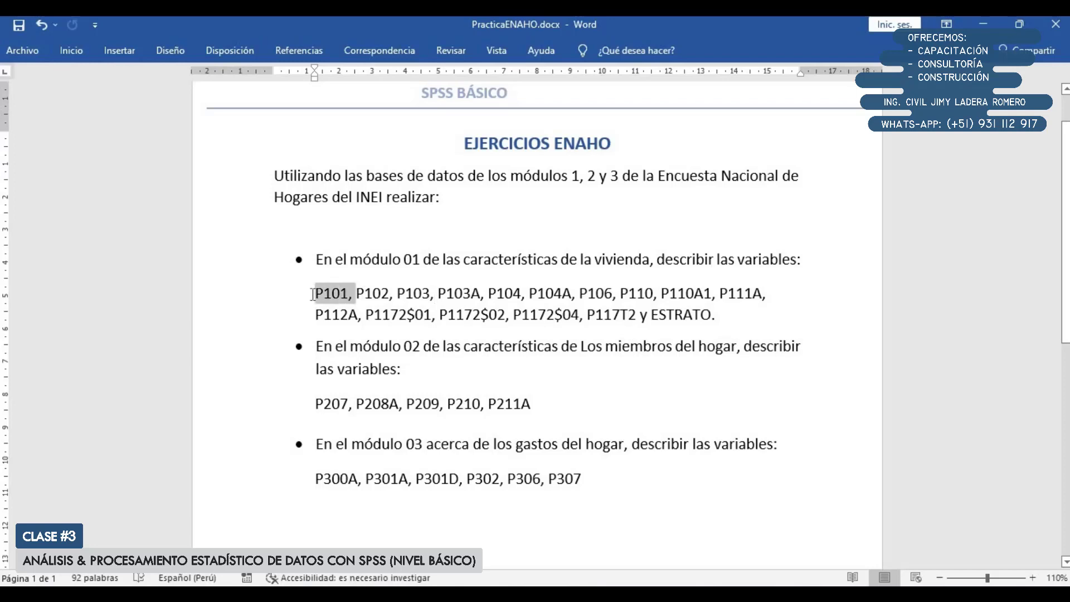
pyautogui.click(357, 294)
pyautogui.doubleClick(387, 295)
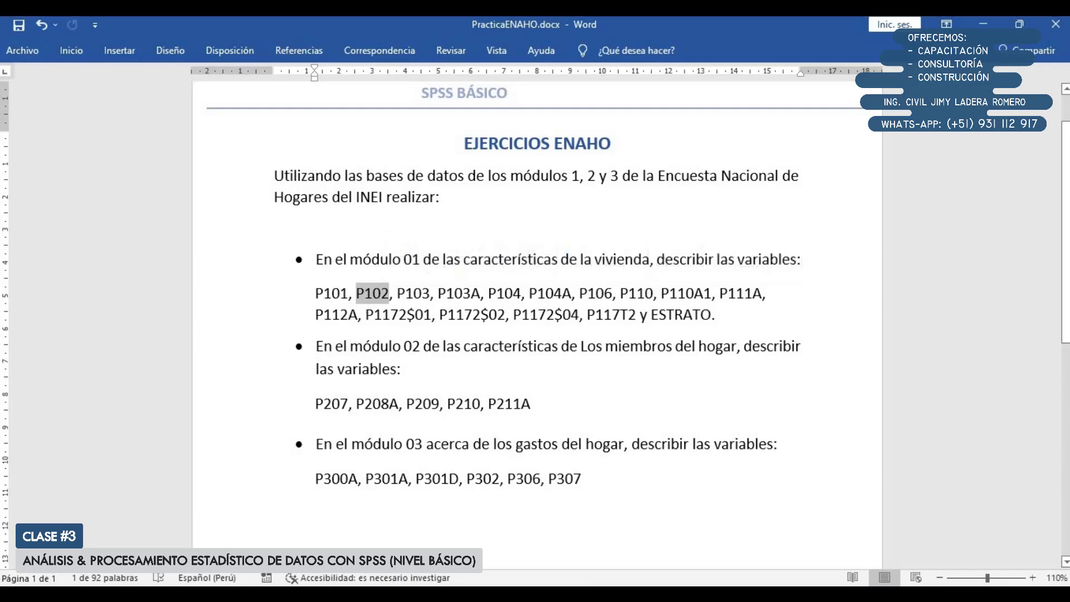
# Step: Switch to the Enaho01-2020-100.sav dataset in SPSS and widen the Etiqueta column to read the label of P102
pyautogui.moveTo(324, 591)
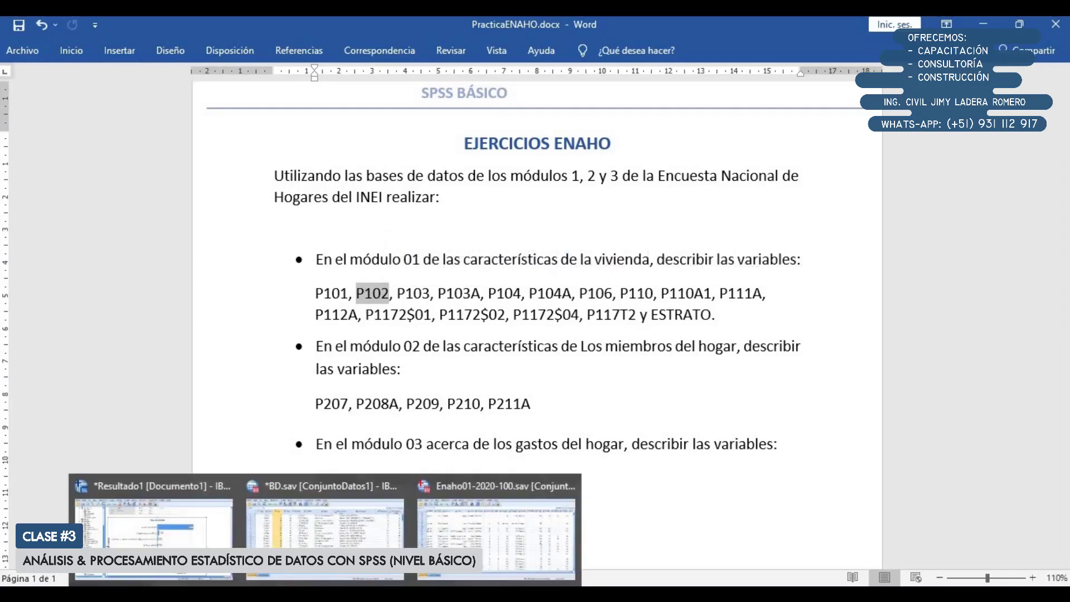
pyautogui.click(325, 535)
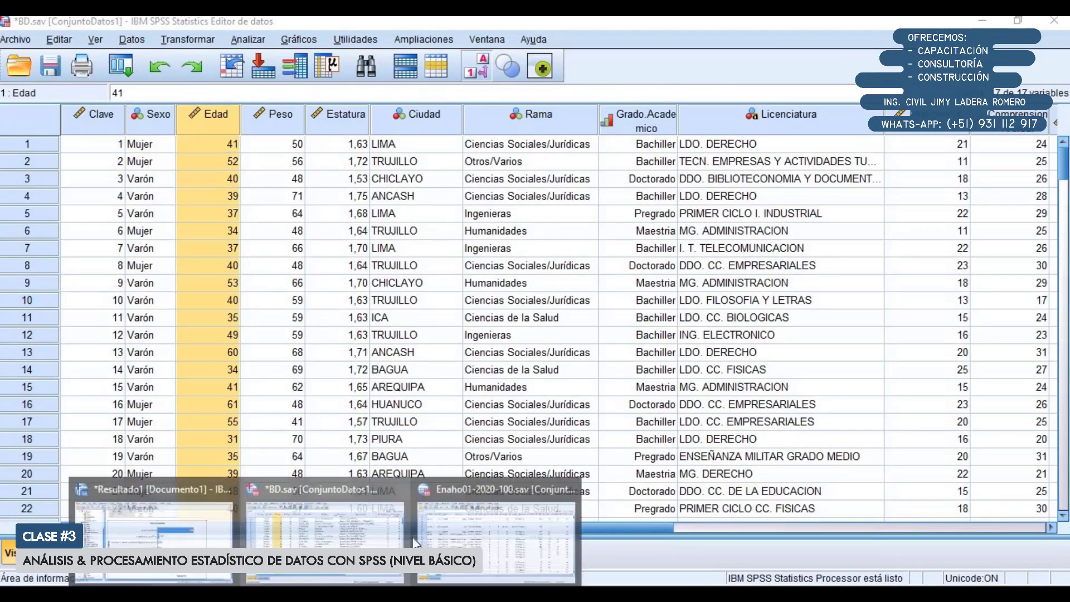
pyautogui.click(482, 541)
pyautogui.click(150, 543)
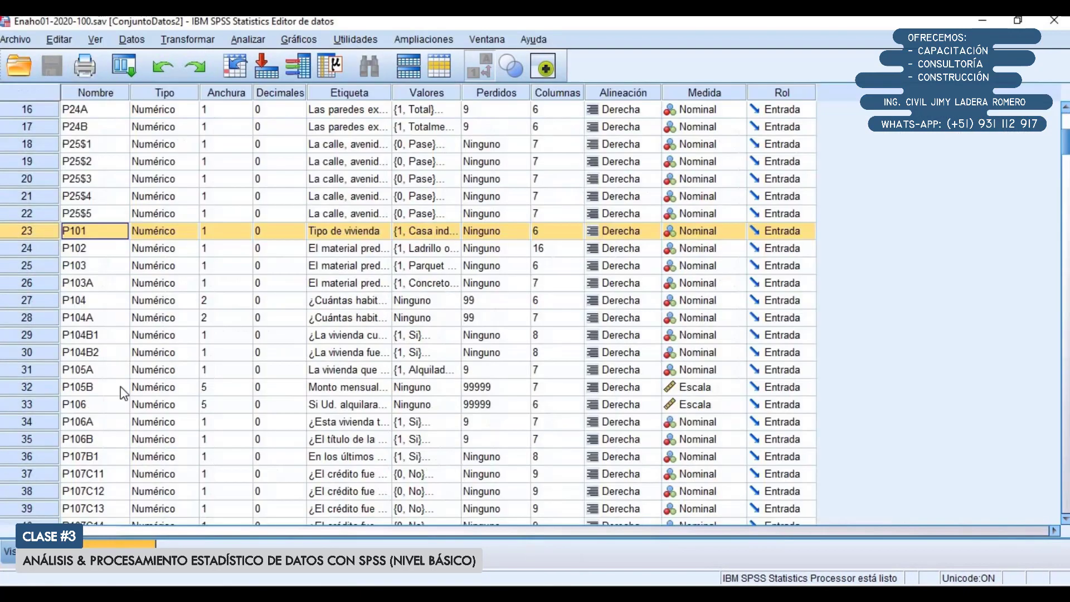
pyautogui.click(48, 253)
pyautogui.click(367, 248)
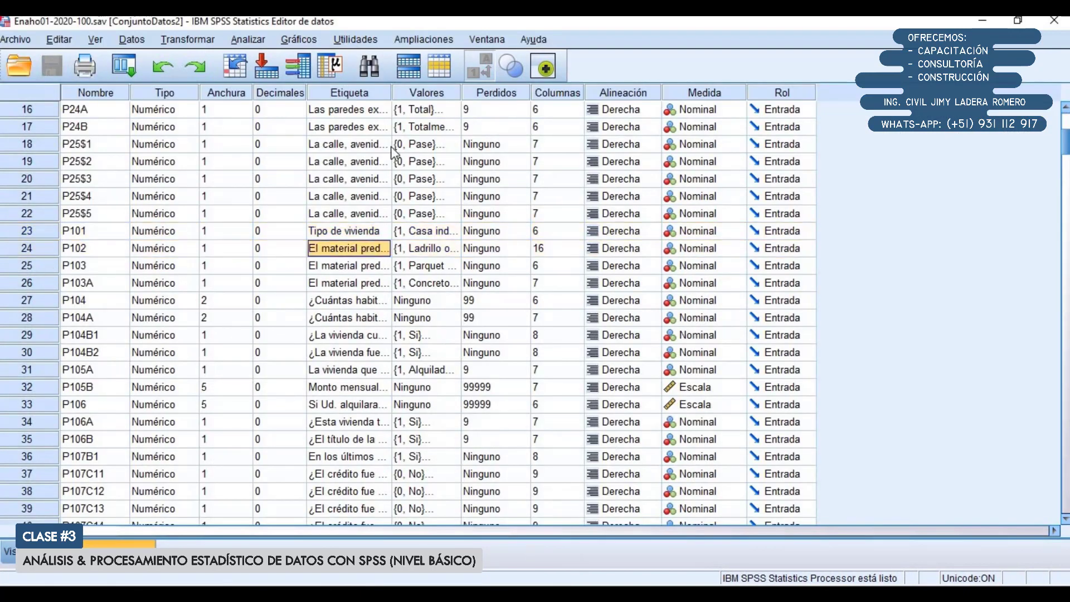
pyautogui.moveTo(391, 92); pyautogui.dragTo(588, 103)
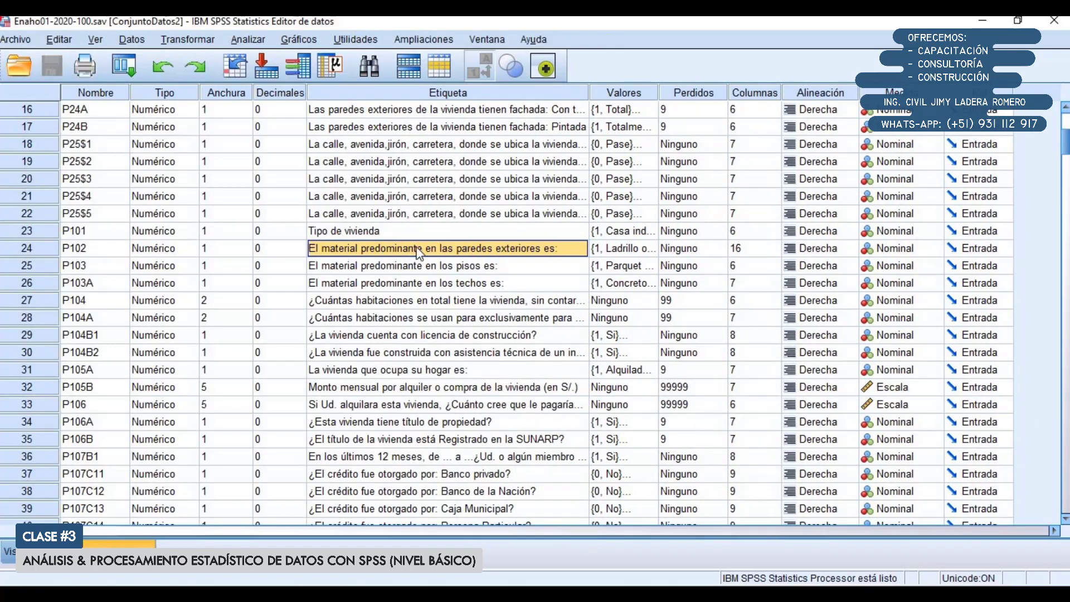
# Step: Examine the full list of value labels defined for P102 and close it without changes
pyautogui.click(653, 249)
pyautogui.doubleClick(652, 252)
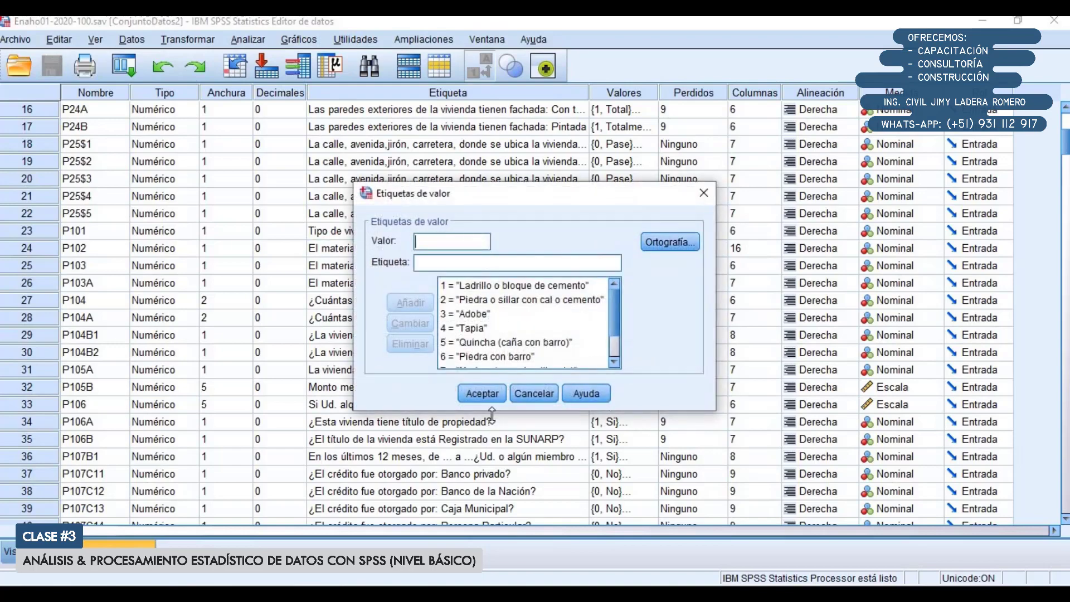
pyautogui.moveTo(494, 425); pyautogui.dragTo(494, 473)
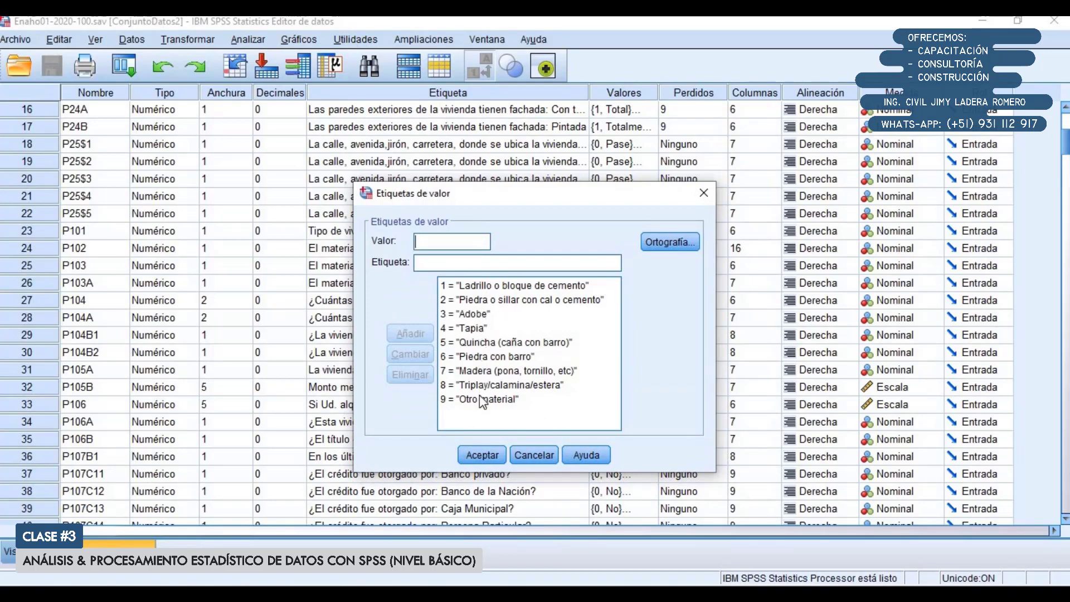
pyautogui.click(703, 193)
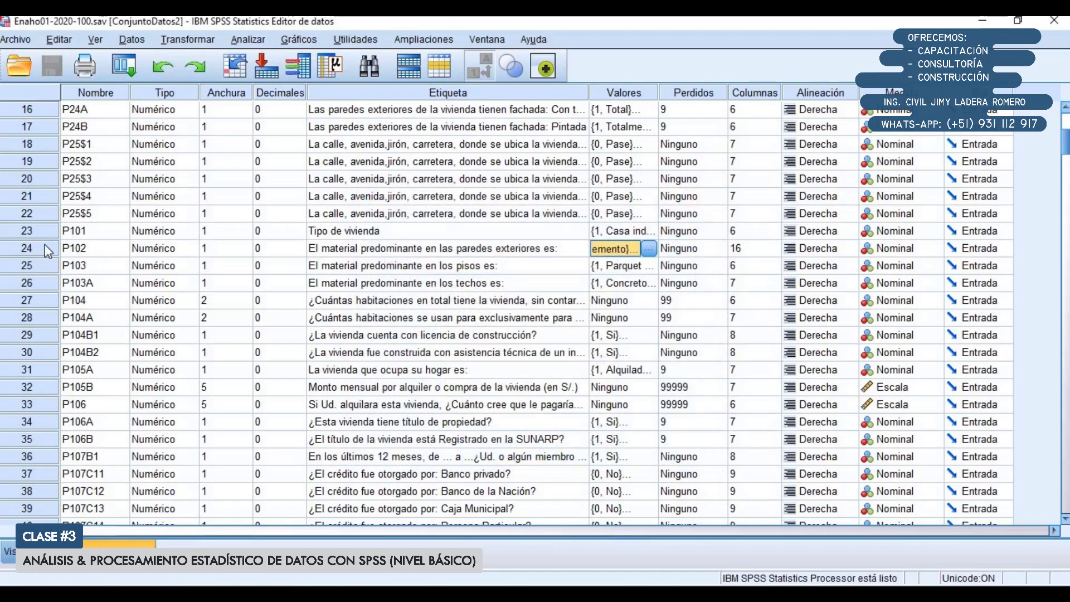
# Step: Select the P102 variable row, open the Frecuencias analysis and reset its previous settings
pyautogui.click(27, 248)
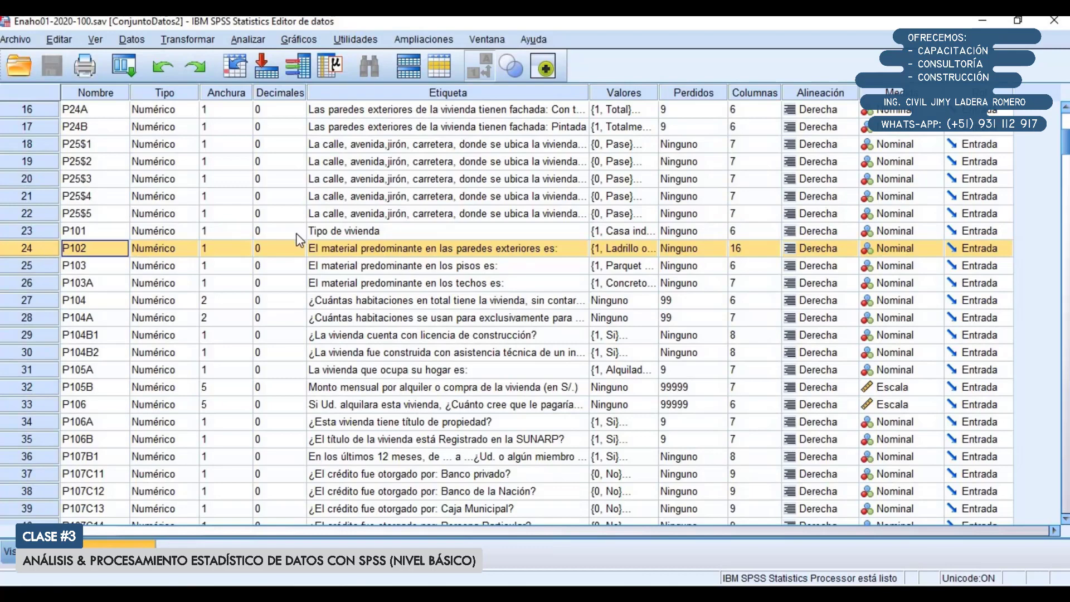
pyautogui.click(251, 39)
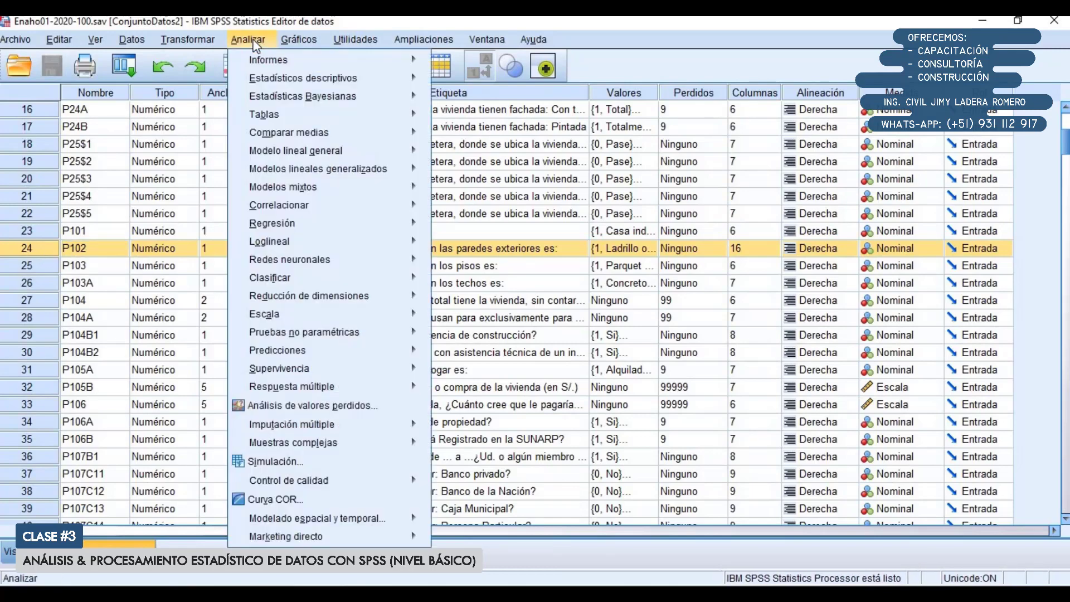
pyautogui.moveTo(270, 83)
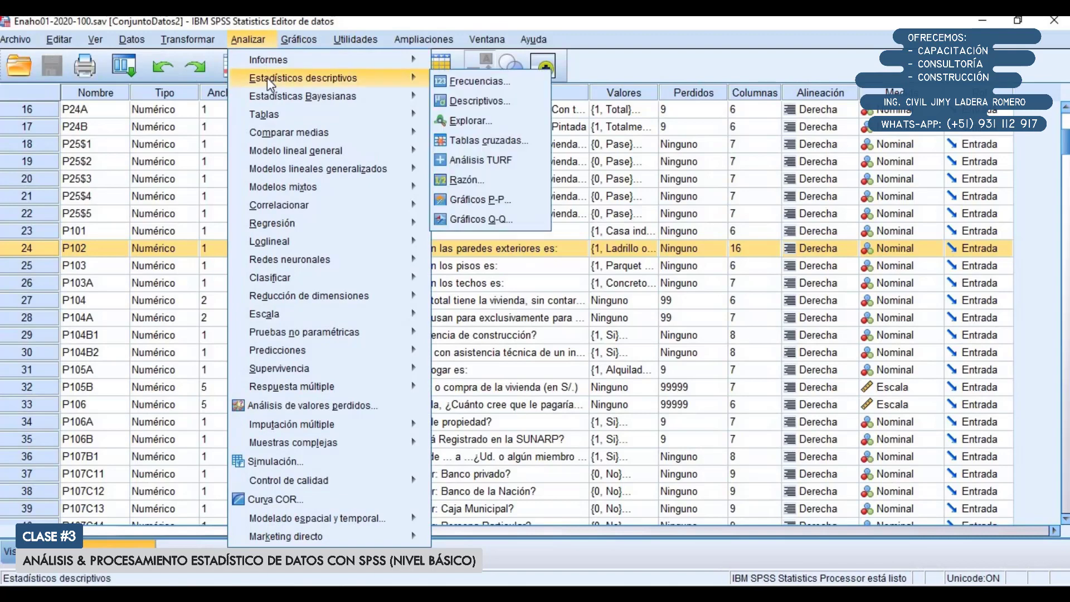
pyautogui.click(473, 83)
pyautogui.moveTo(475, 97); pyautogui.dragTo(390, 172)
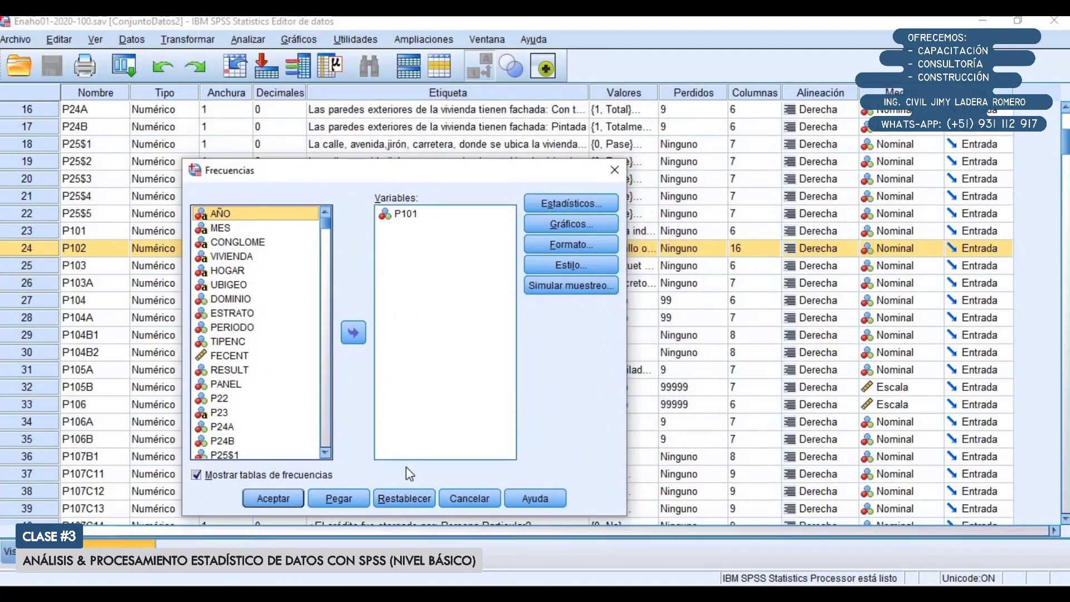
pyautogui.click(405, 496)
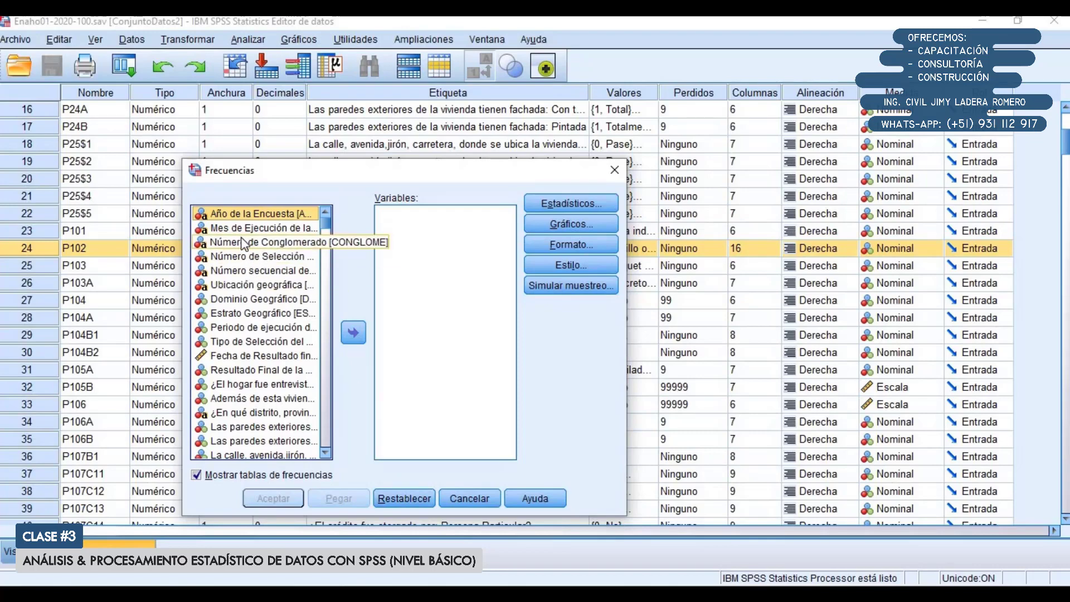
# Step: List the available variables by name and add P102 to the variables of the Frecuencias analysis
pyautogui.rightClick(251, 248)
pyautogui.click(256, 261)
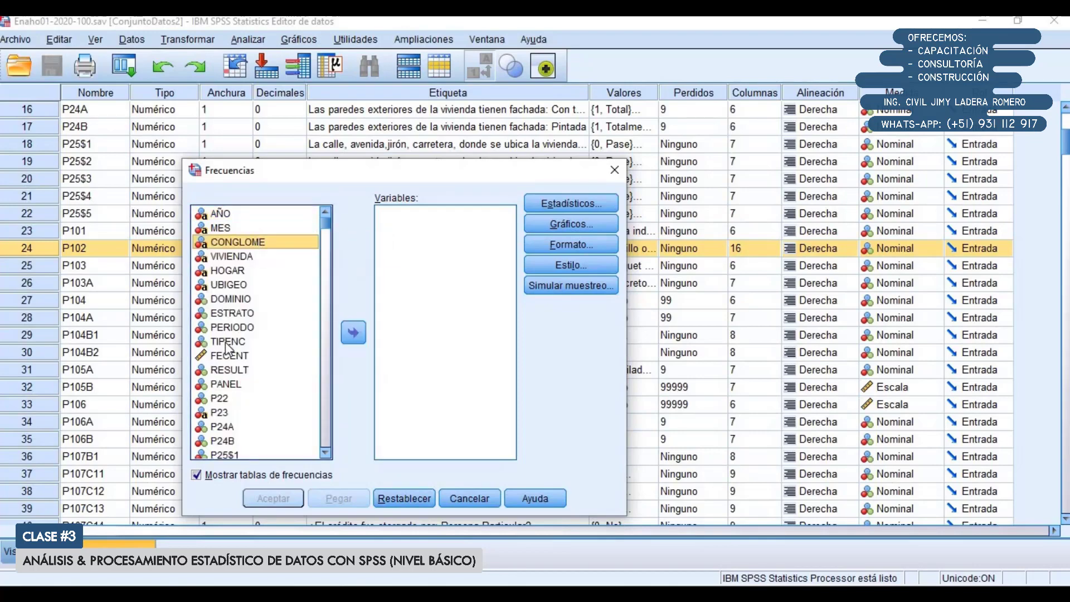
pyautogui.scroll(-2, 227, 347)
pyautogui.scroll(-4, 225, 342)
pyautogui.click(225, 272)
pyautogui.doubleClick(226, 285)
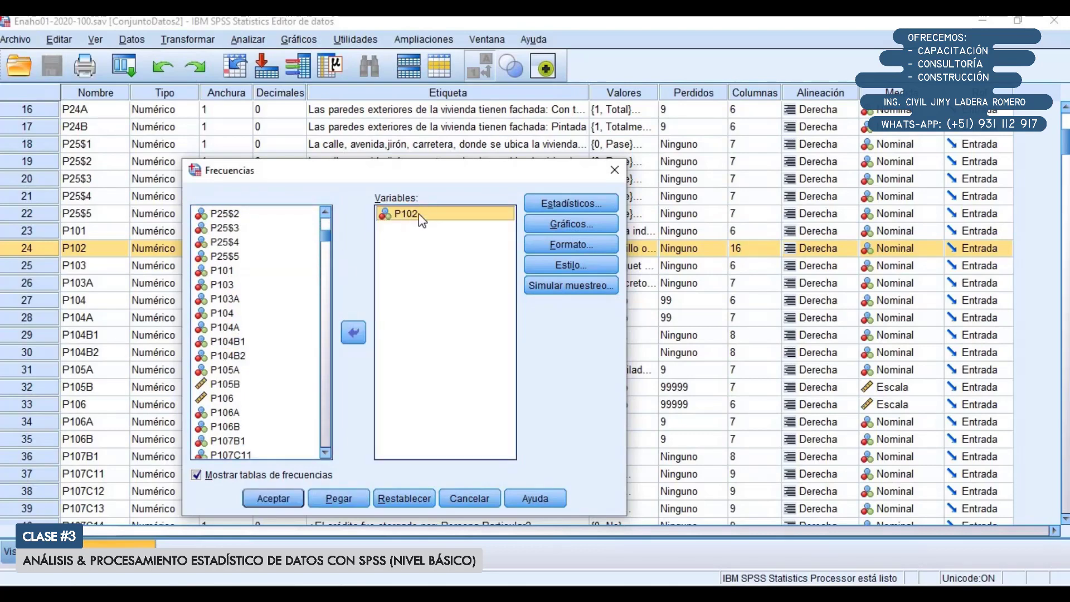
# Step: Set the P102 frequency table format to be ordered by Recuentos descendentes
pyautogui.click(571, 244)
pyautogui.click(395, 390)
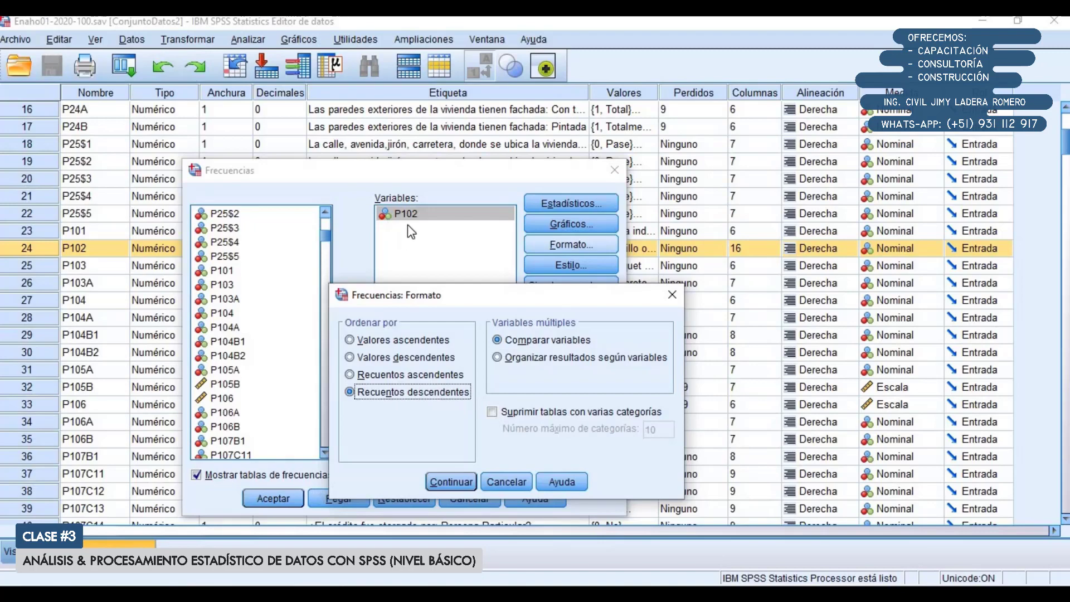
pyautogui.click(450, 483)
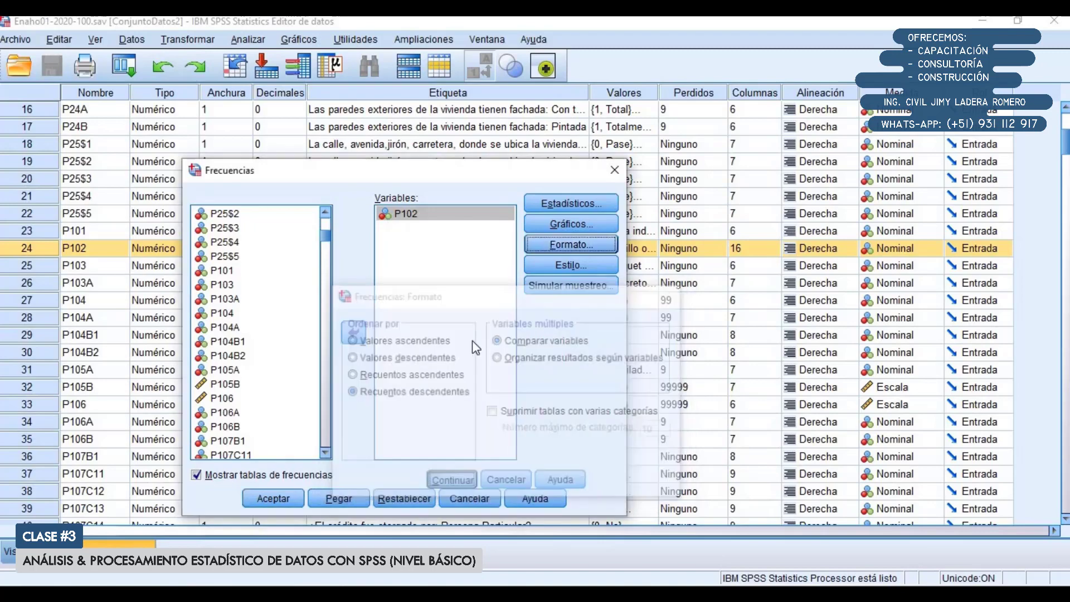
# Step: Include Gráficos de barras with frequency values in the P102 Frecuencias analysis and run it
pyautogui.click(576, 220)
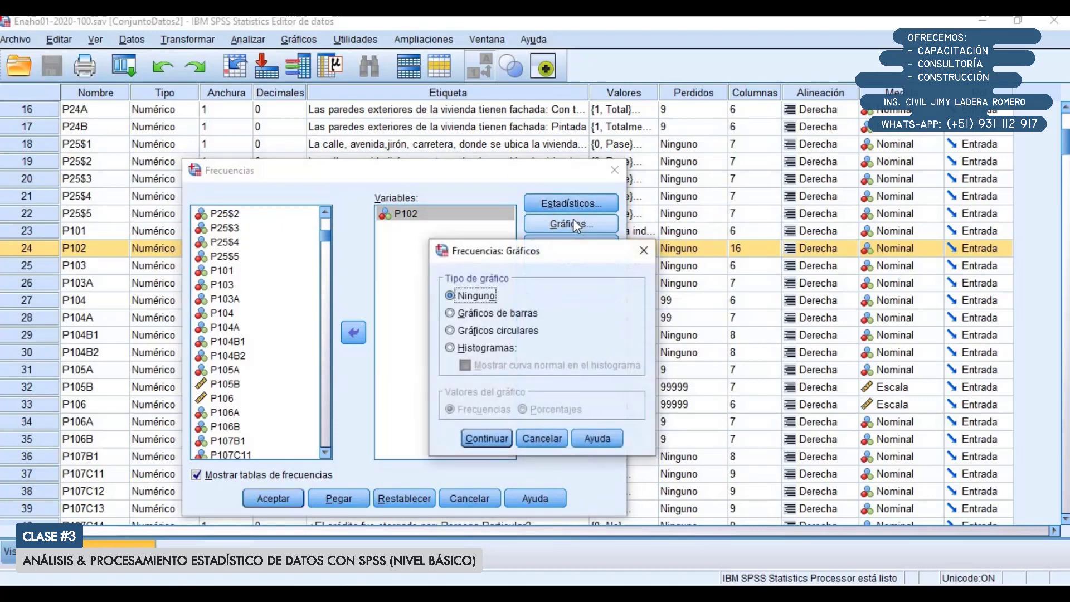
pyautogui.click(504, 316)
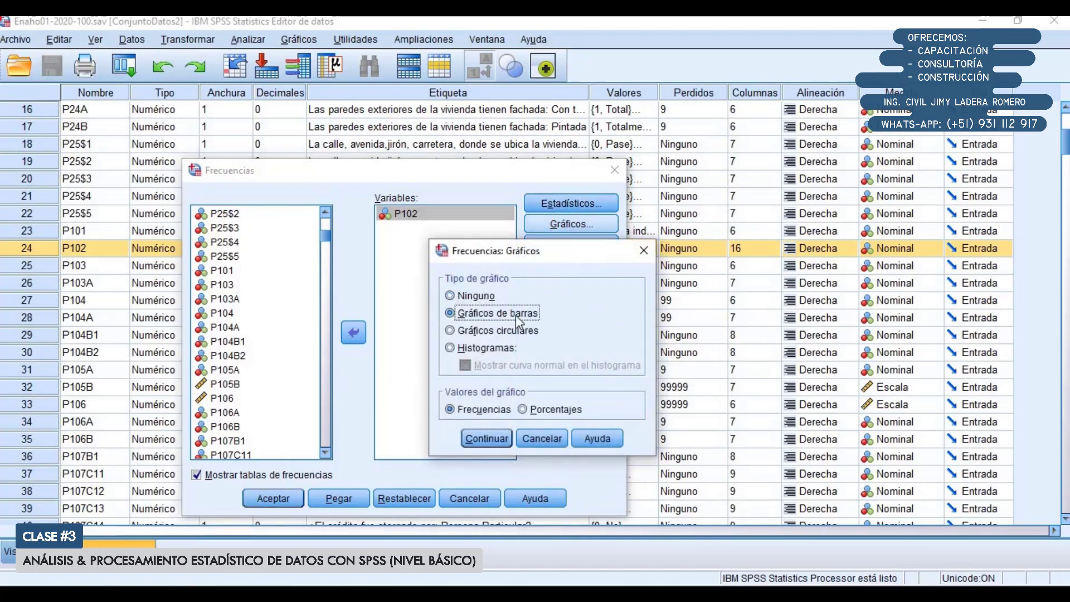
pyautogui.click(497, 436)
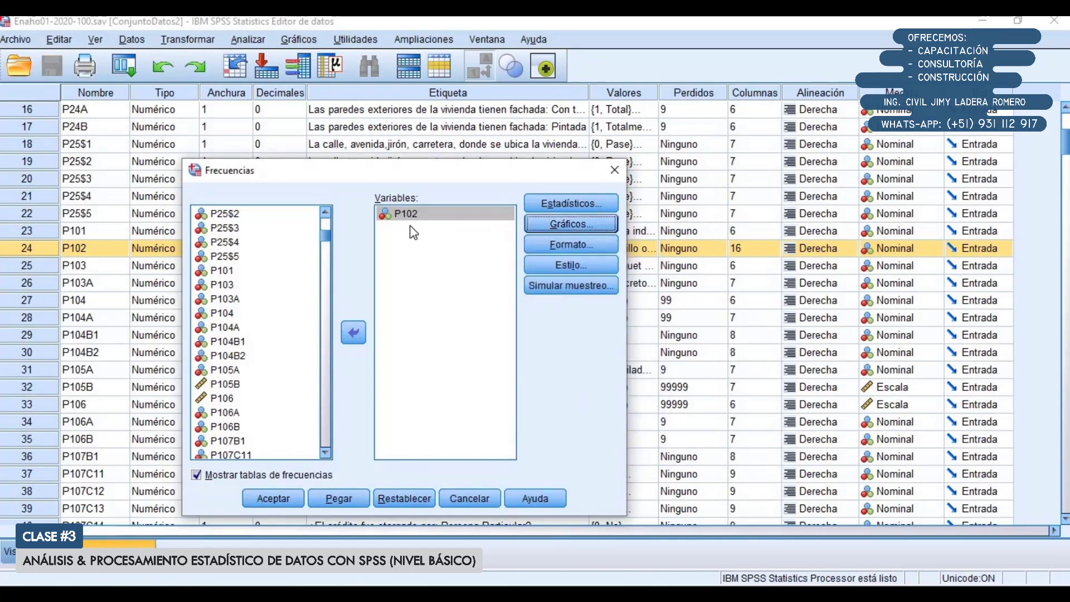
pyautogui.click(281, 499)
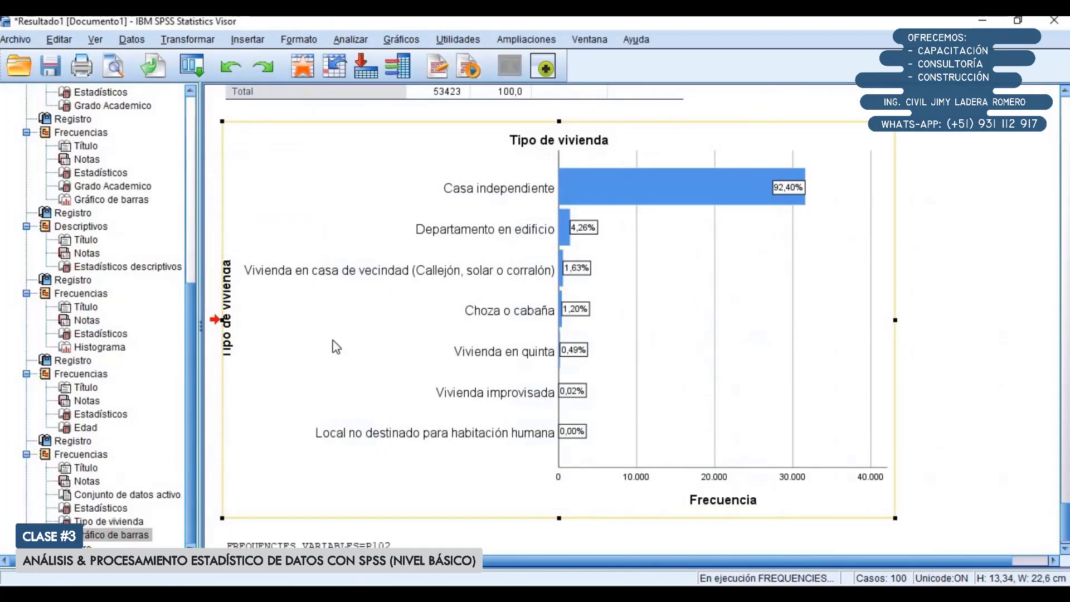
# Step: Examine the P102 frequency table and bar chart, comparing the valid and cumulative percentages of the exterior wall materials
pyautogui.scroll(-3, 454, 273)
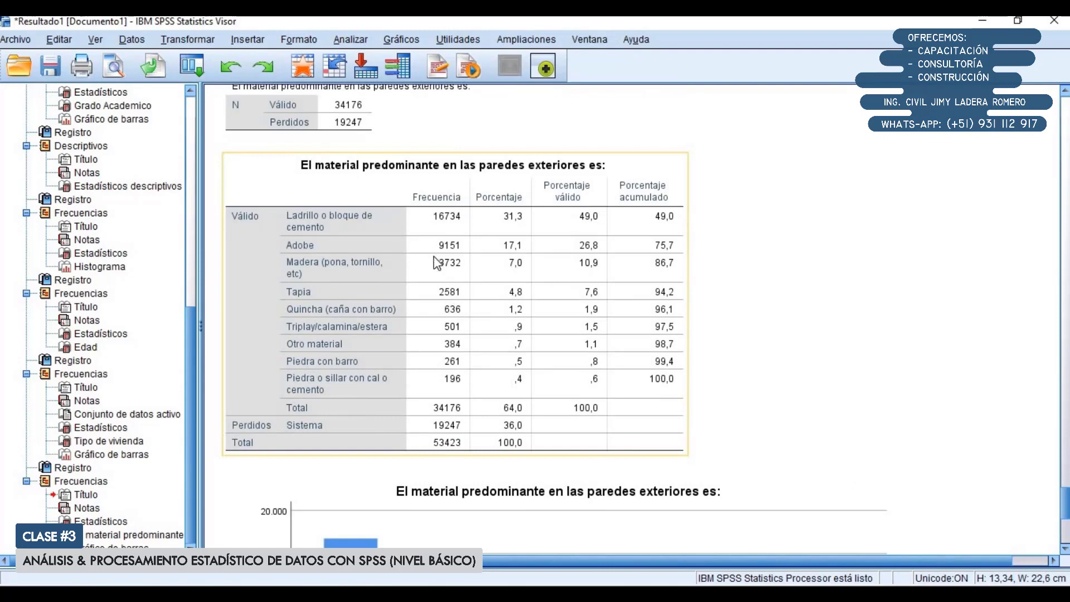
pyautogui.scroll(-15, 454, 344)
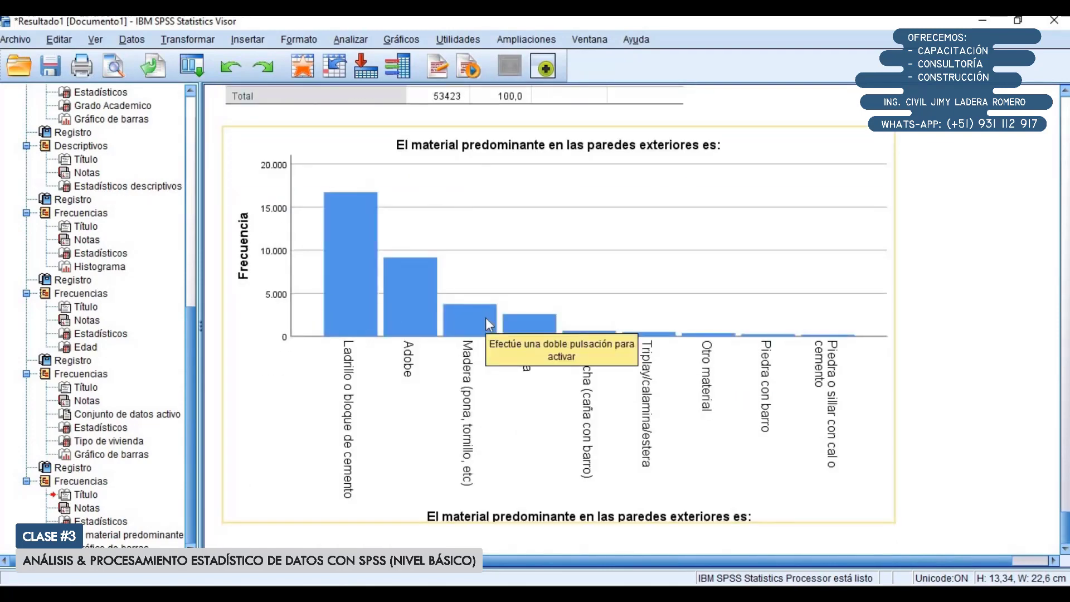
pyautogui.scroll(15, 476, 351)
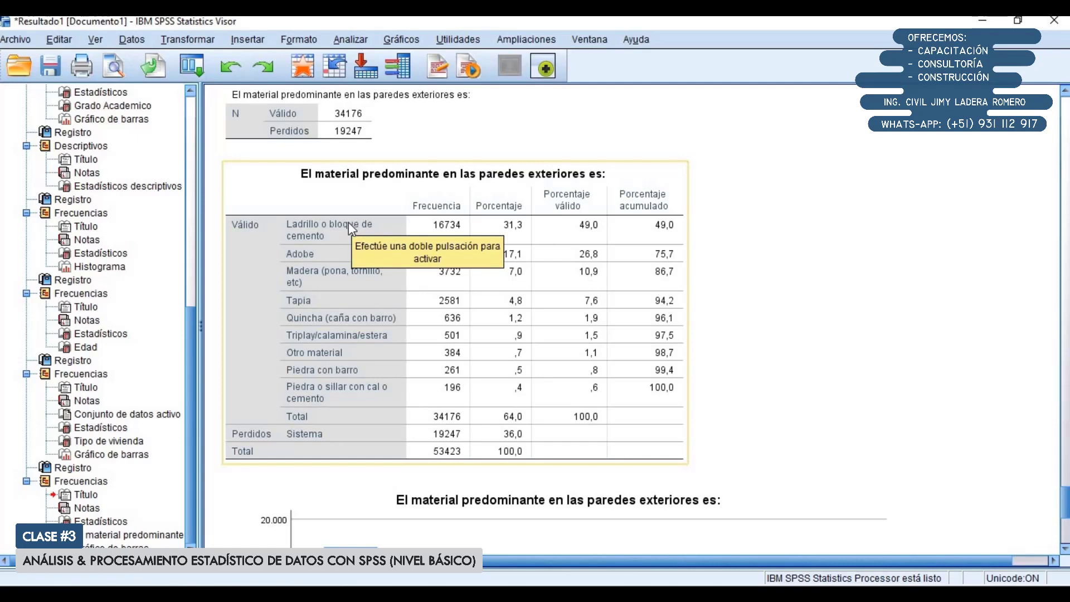
pyautogui.click(576, 262)
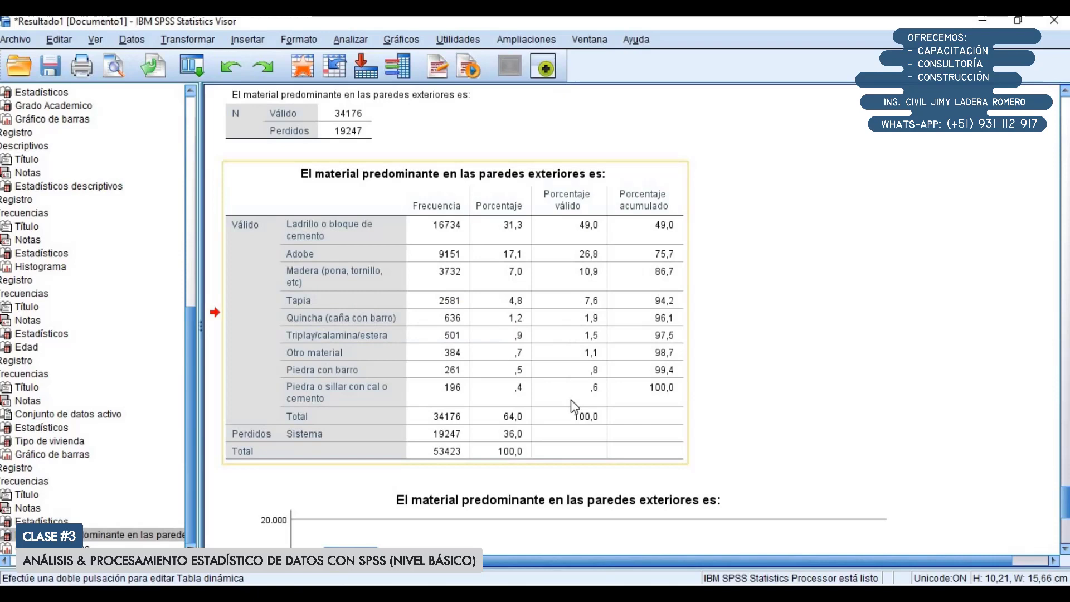
pyautogui.scroll(-5, 577, 317)
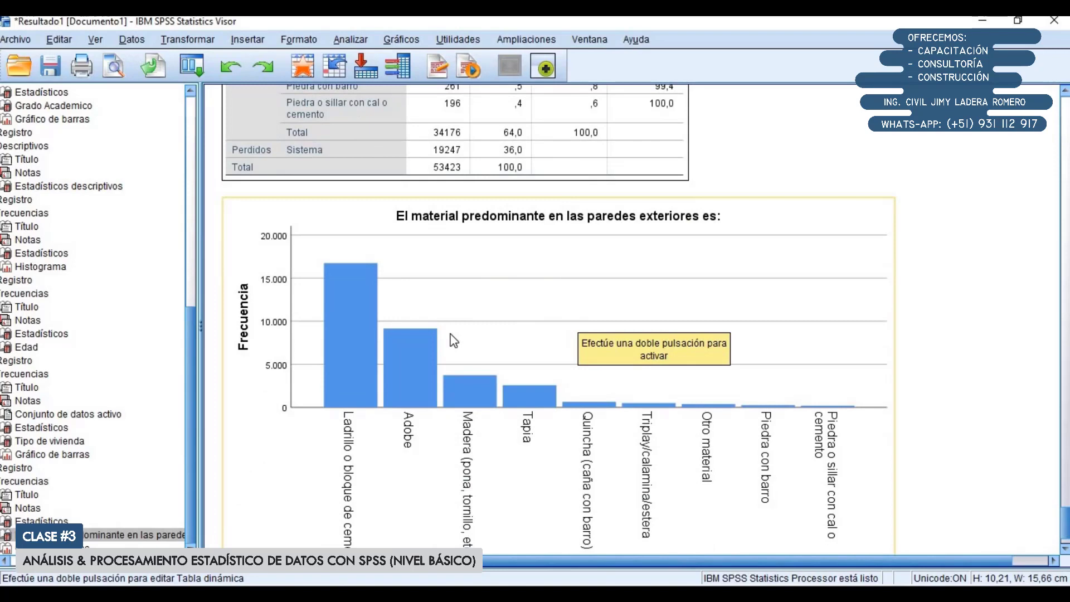
pyautogui.scroll(-1, 453, 341)
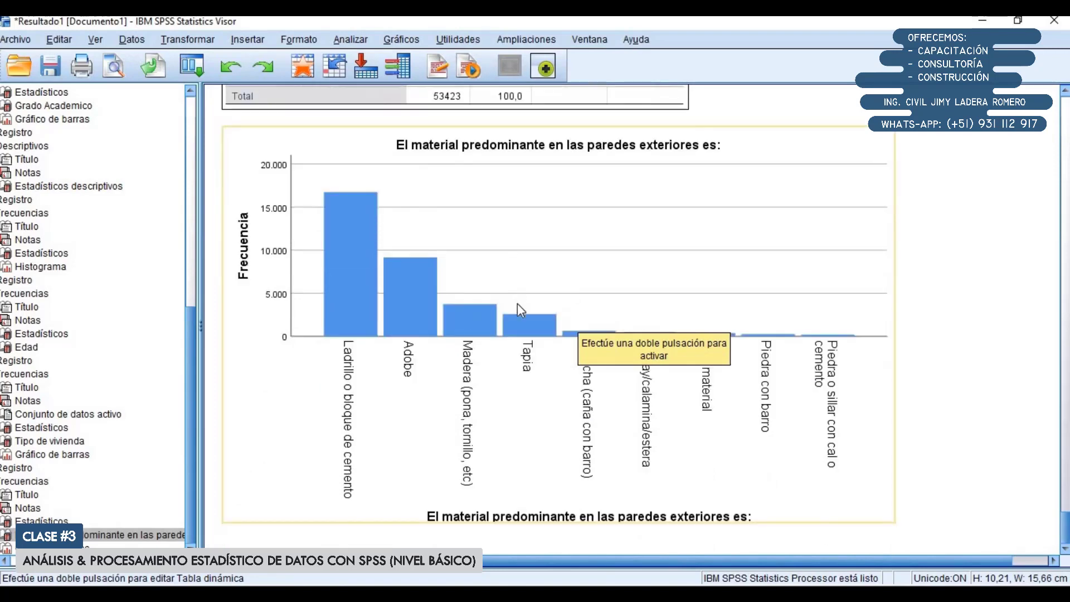
pyautogui.scroll(5, 518, 304)
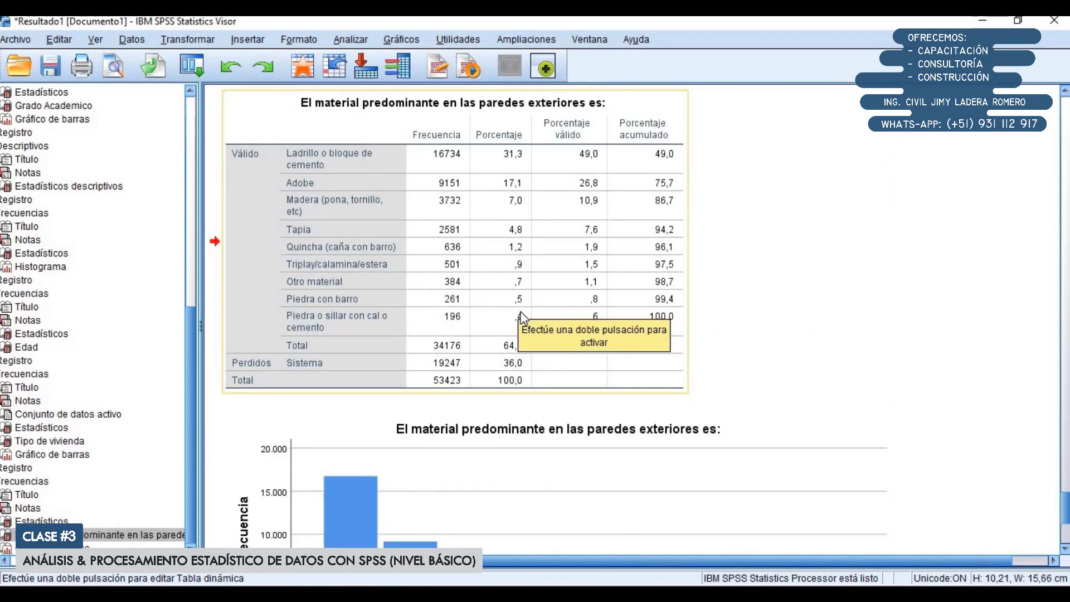
pyautogui.scroll(1, 521, 316)
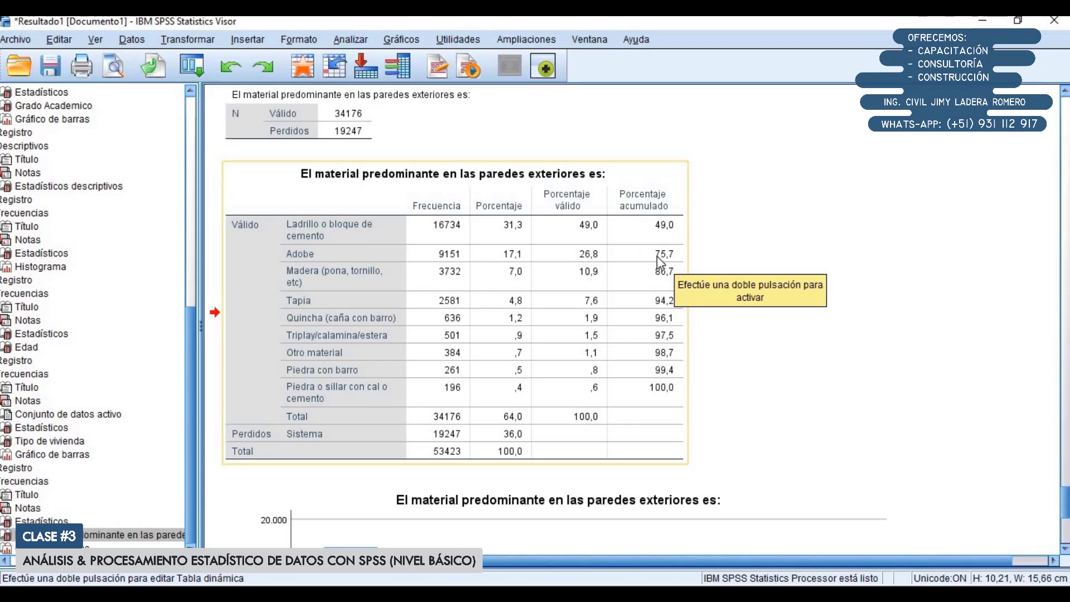
pyautogui.scroll(-6, 508, 315)
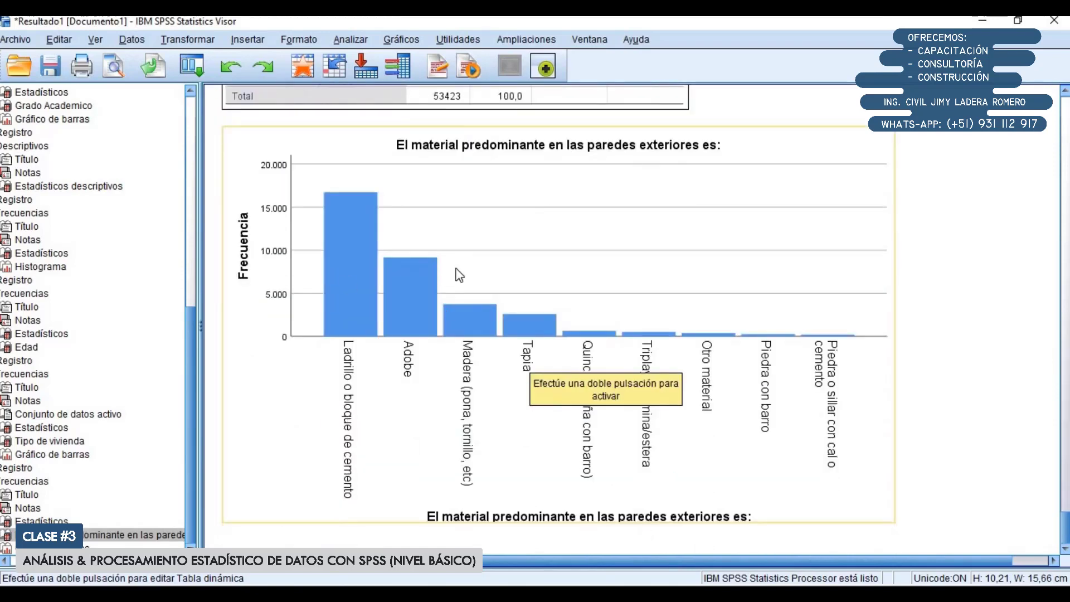
# Step: Open the exterior wall material bar chart for editing and transpose it so the bars run horizontally
pyautogui.doubleClick(506, 236)
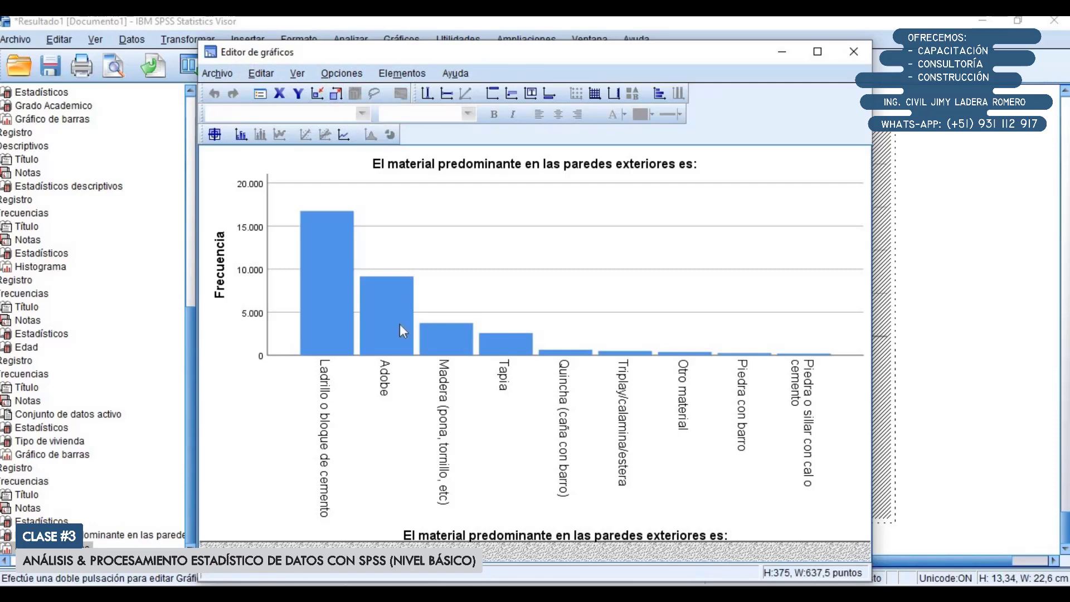
pyautogui.click(427, 263)
pyautogui.click(340, 73)
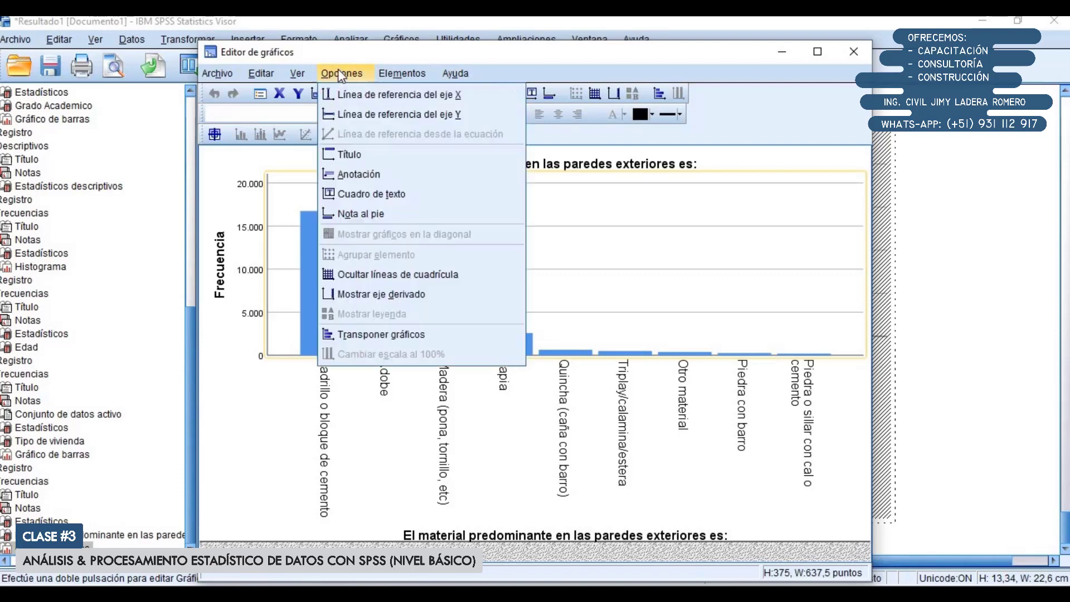
pyautogui.click(367, 333)
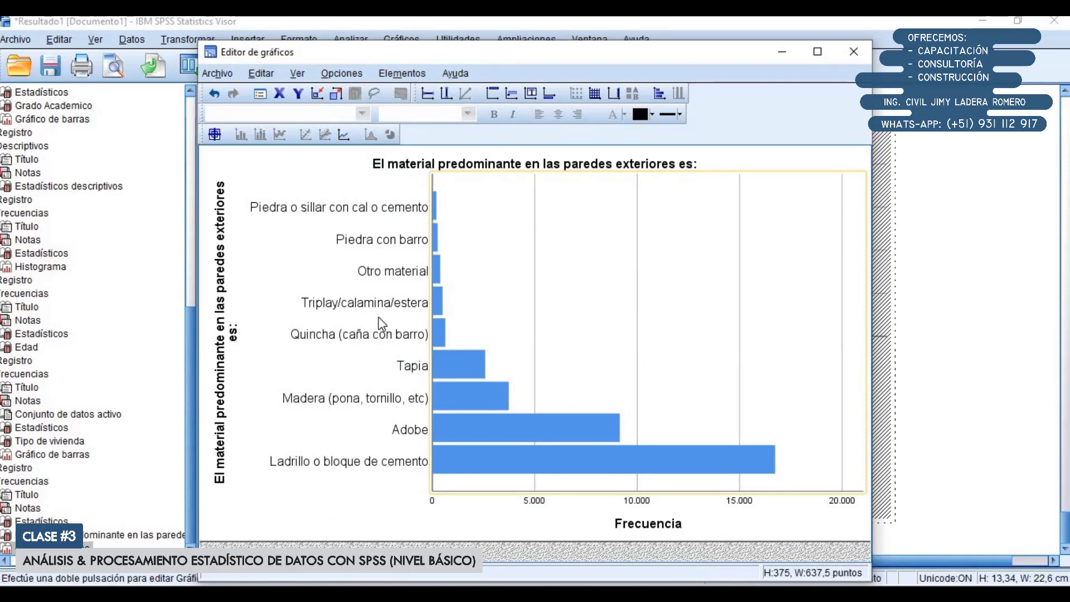
# Step: Order the wall material categories by Estadístico in Ascendente direction and close the properties
pyautogui.doubleClick(392, 214)
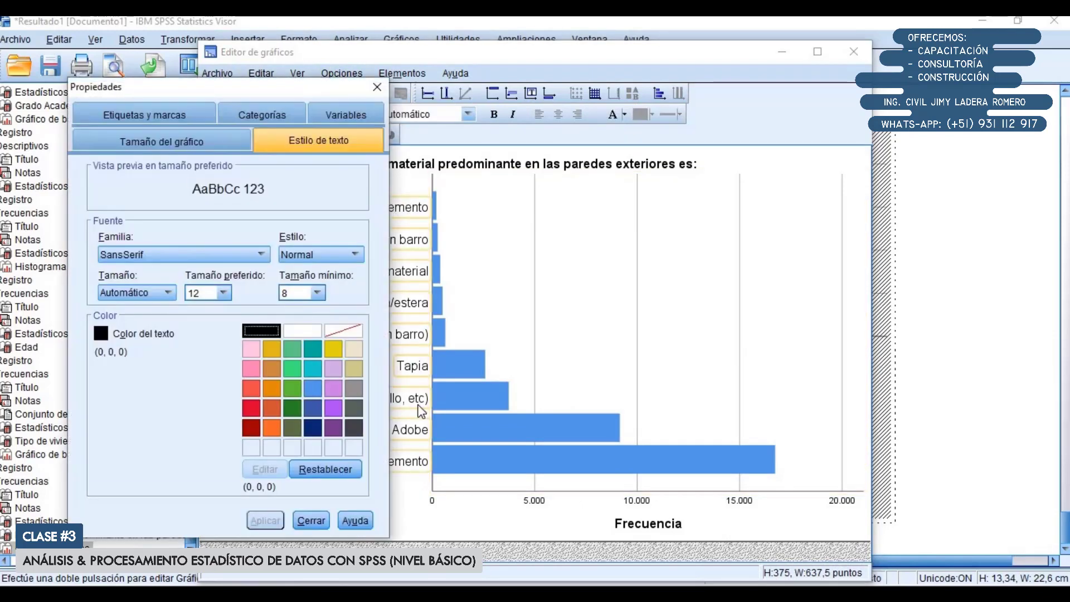
pyautogui.click(274, 117)
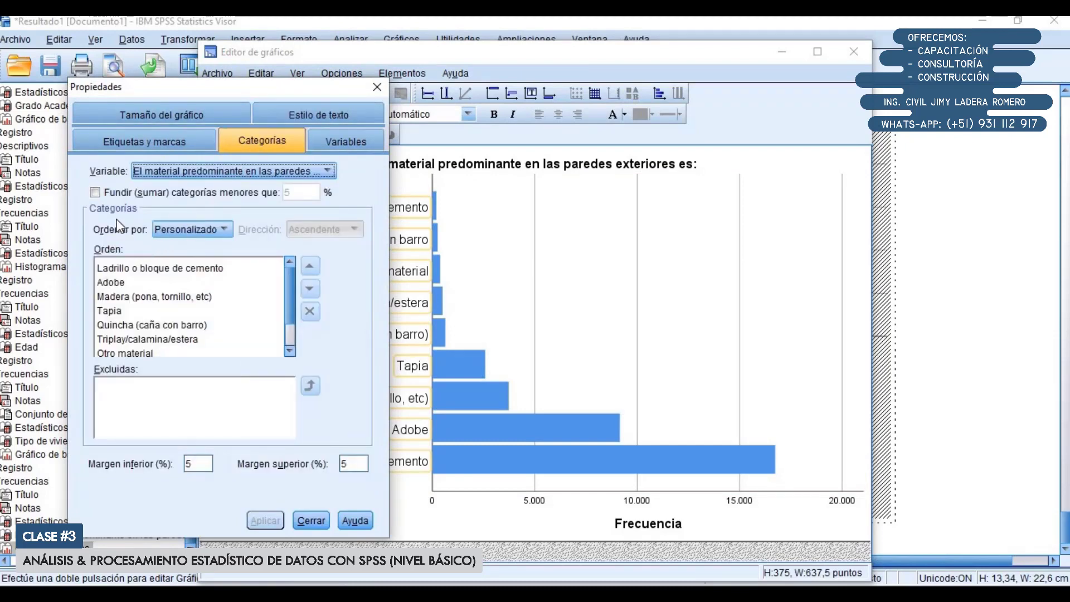
pyautogui.click(185, 229)
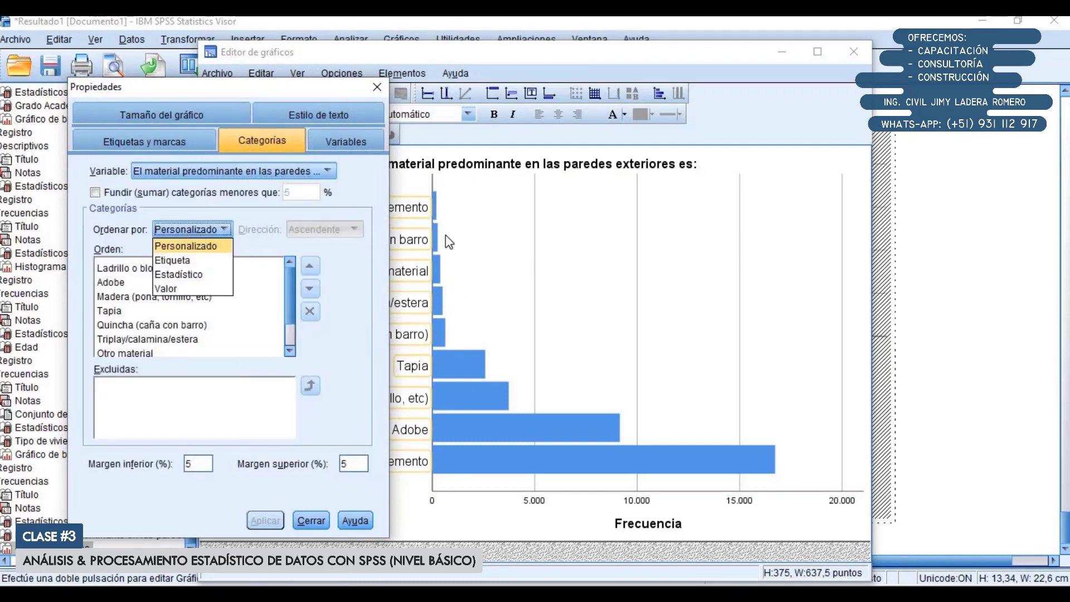
pyautogui.click(199, 275)
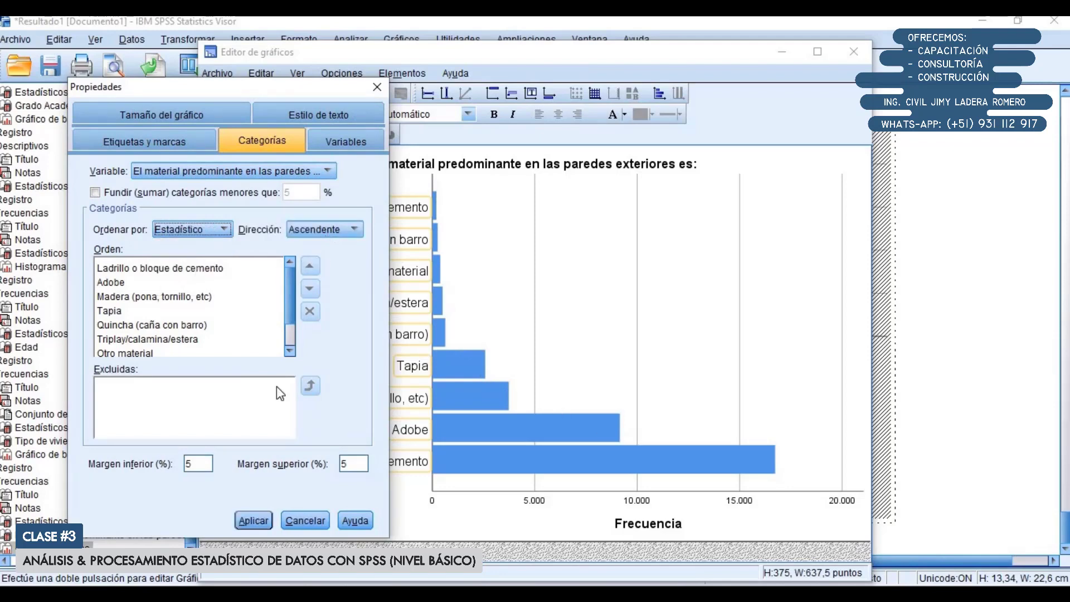
pyautogui.click(253, 521)
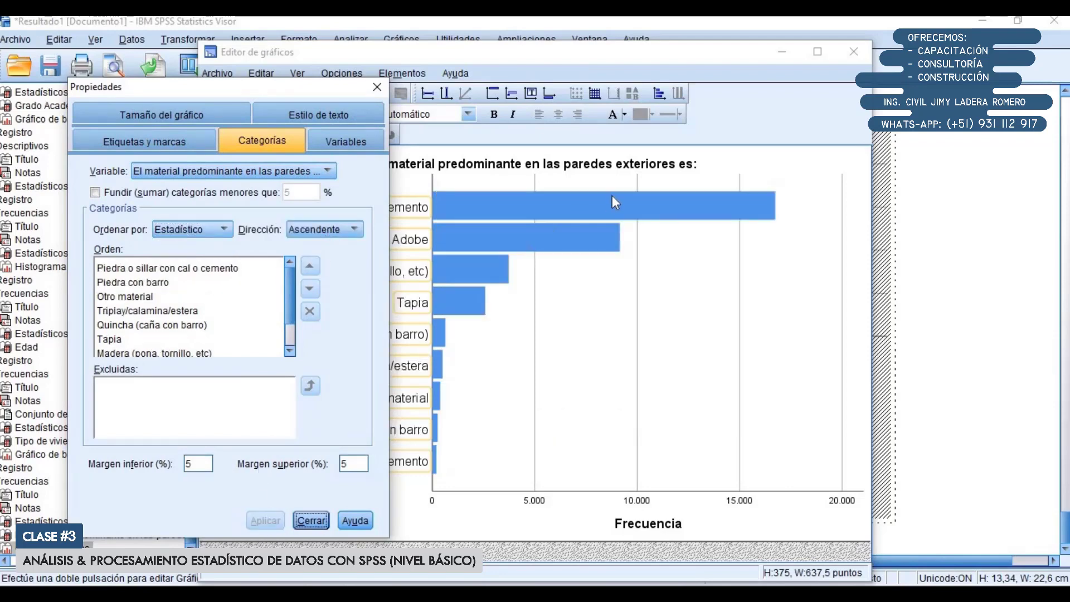
pyautogui.click(381, 85)
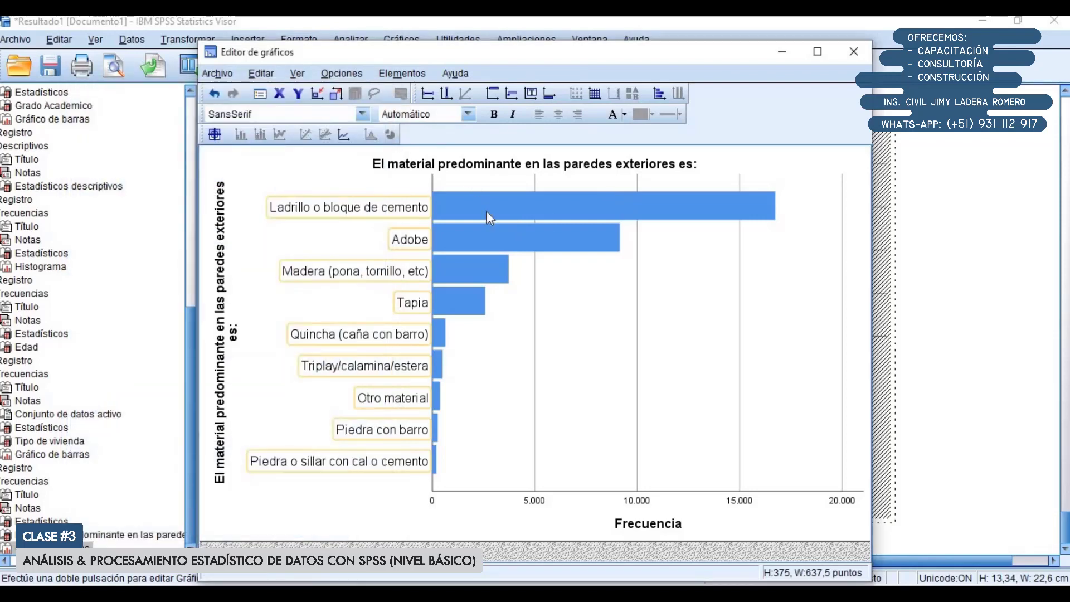
# Step: Show data labels on the wall material bars, displaying Porcentaje instead of Recuento
pyautogui.click(494, 206)
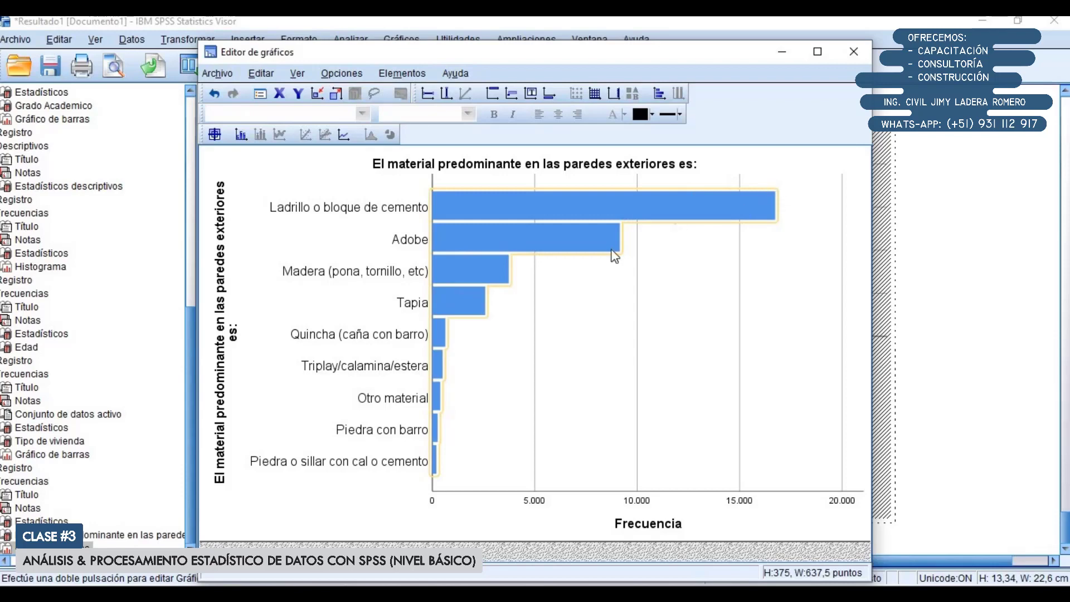
pyautogui.click(401, 73)
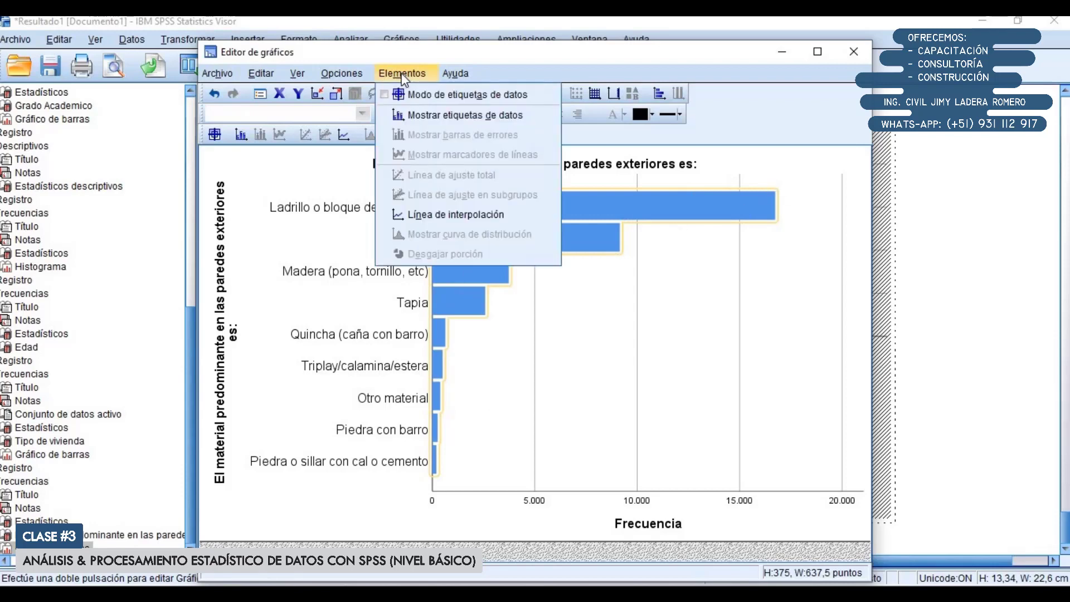
pyautogui.click(429, 116)
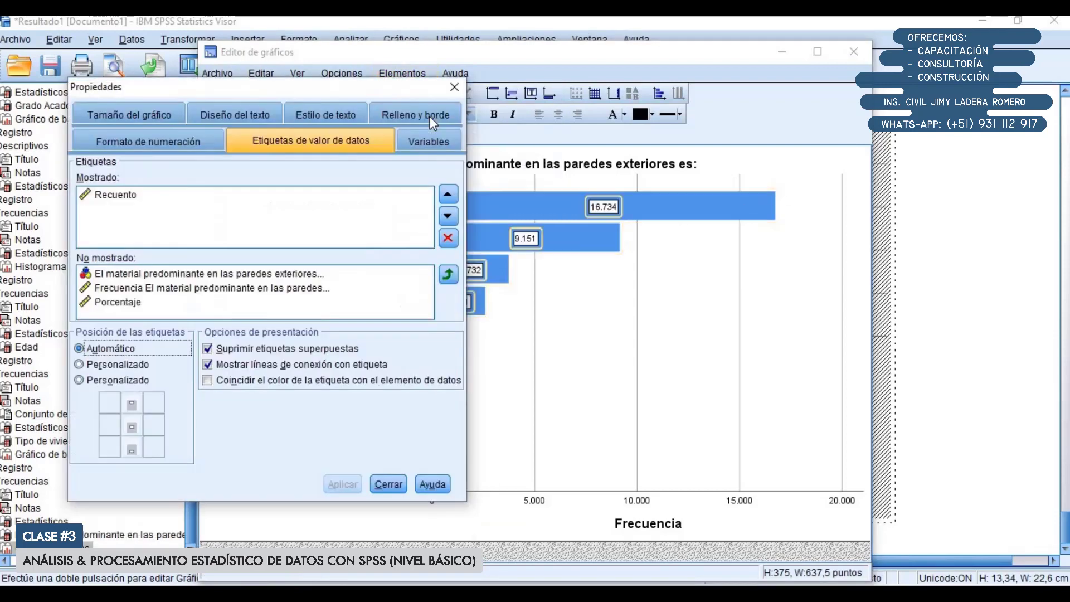
pyautogui.moveTo(363, 88); pyautogui.dragTo(320, 42)
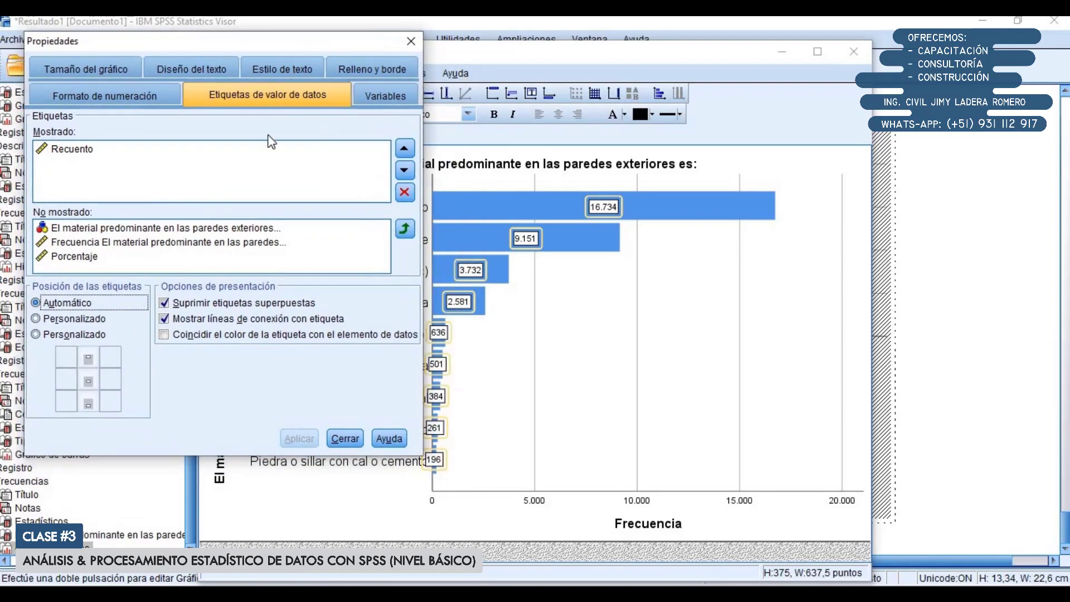
pyautogui.click(83, 257)
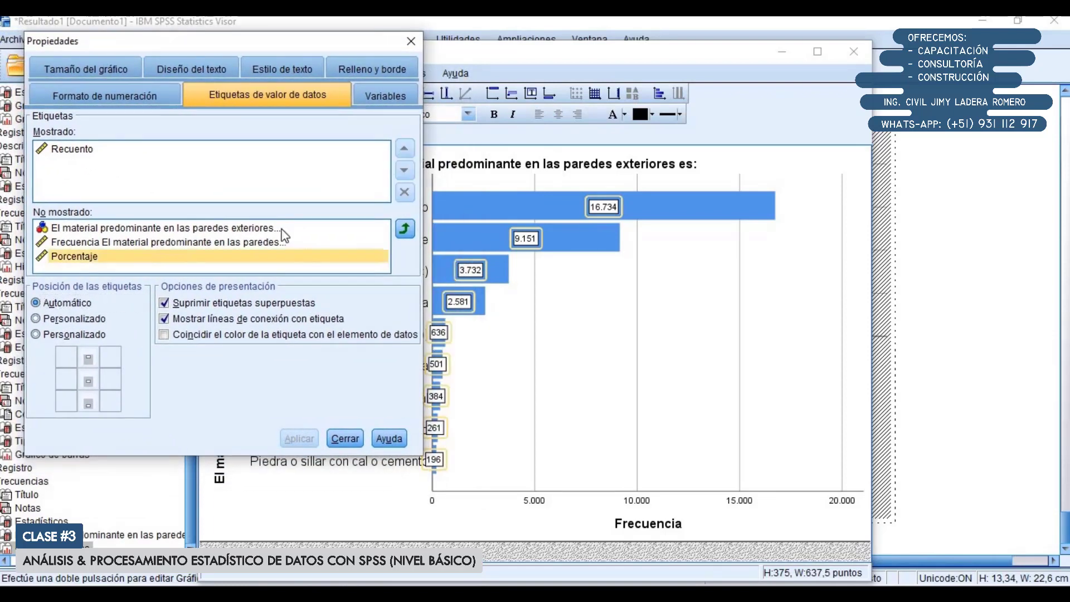
pyautogui.click(405, 228)
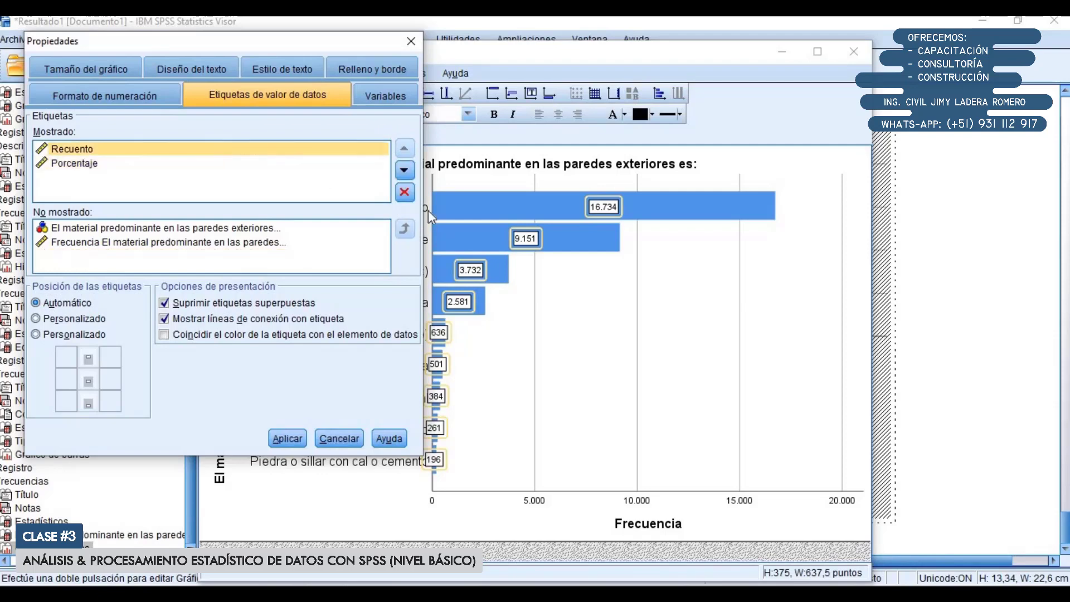
pyautogui.click(405, 192)
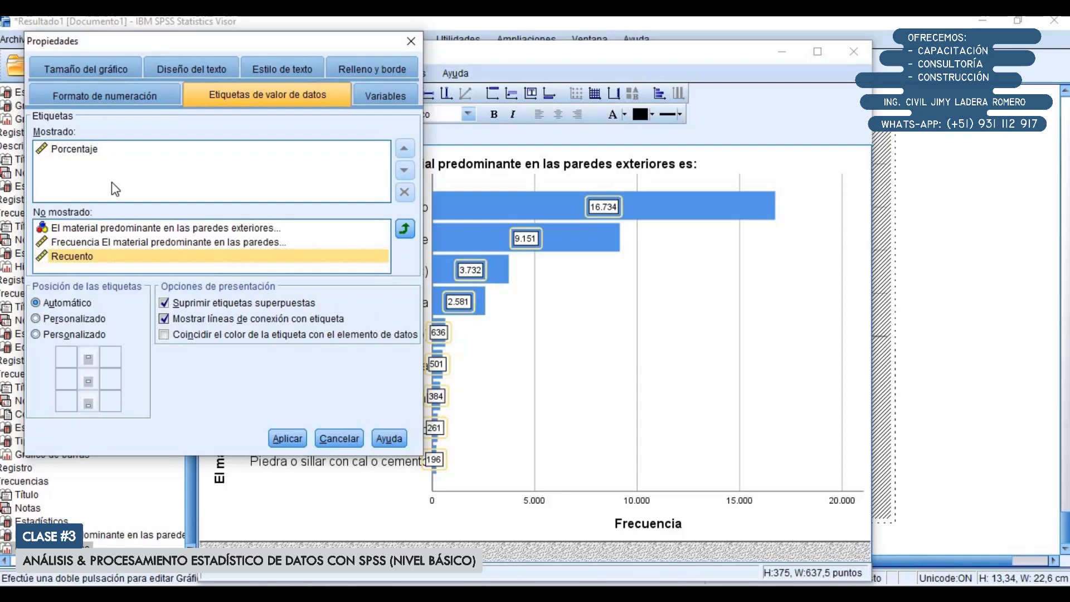
pyautogui.click(292, 438)
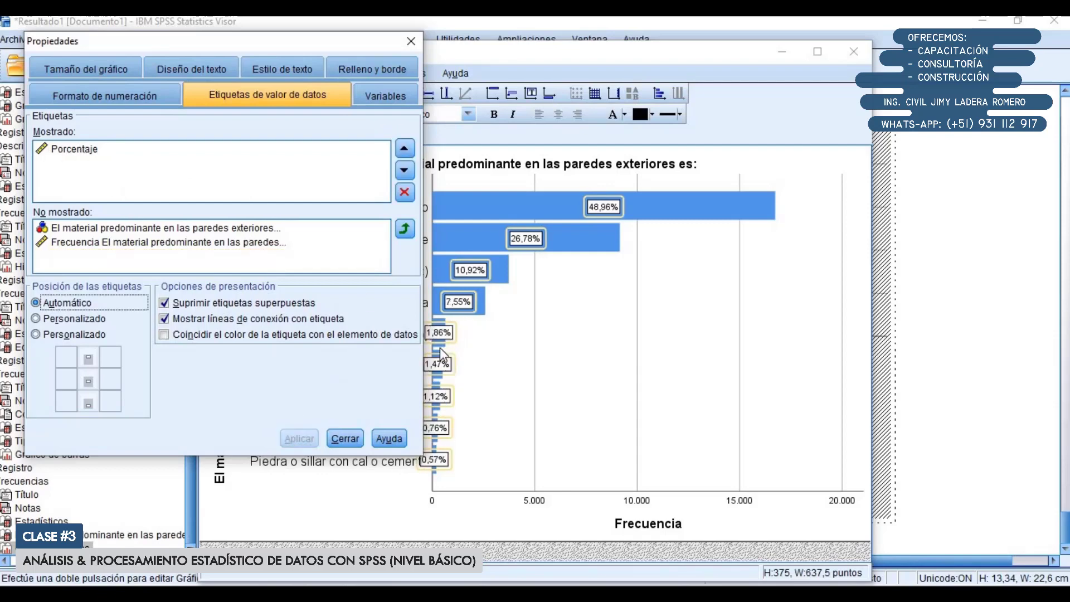
# Step: Set a custom data label position at the ends of the bars, then close the chart editor and return to the P102 results
pyautogui.click(83, 334)
pyautogui.click(88, 357)
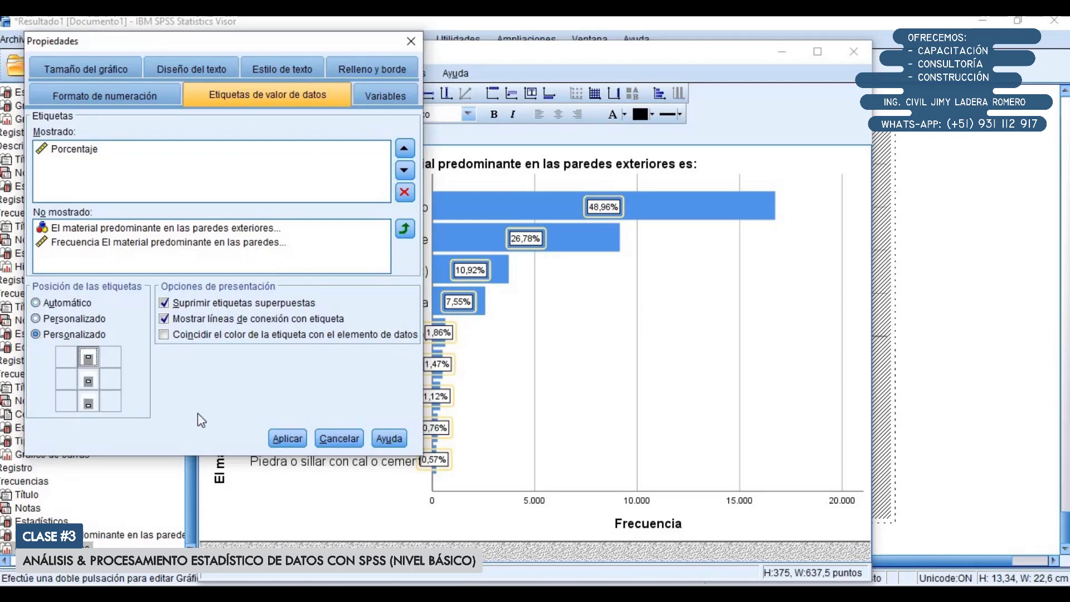
pyautogui.click(297, 438)
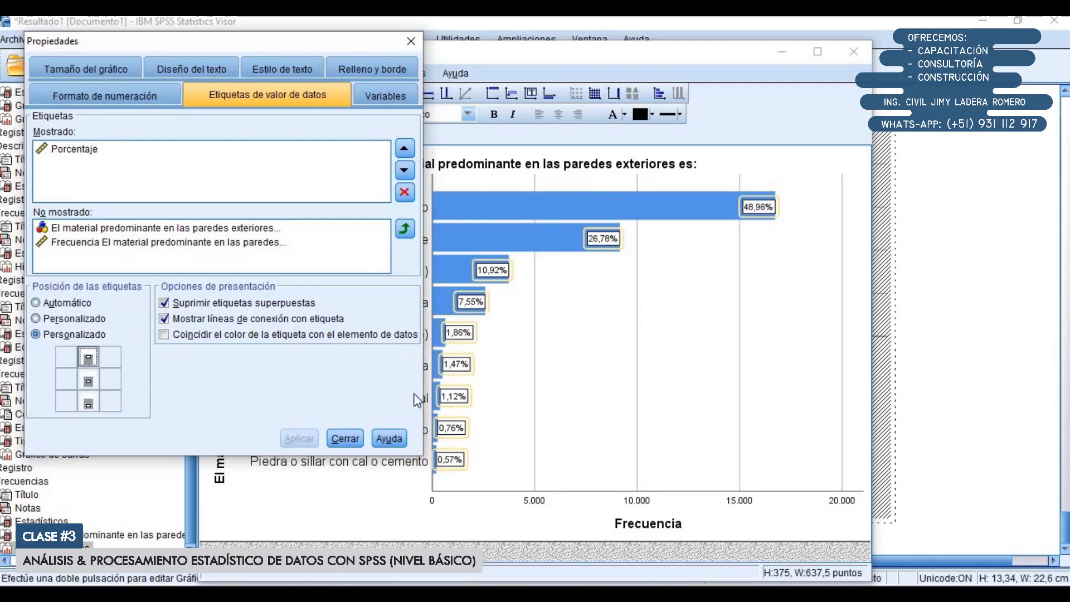
pyautogui.click(341, 437)
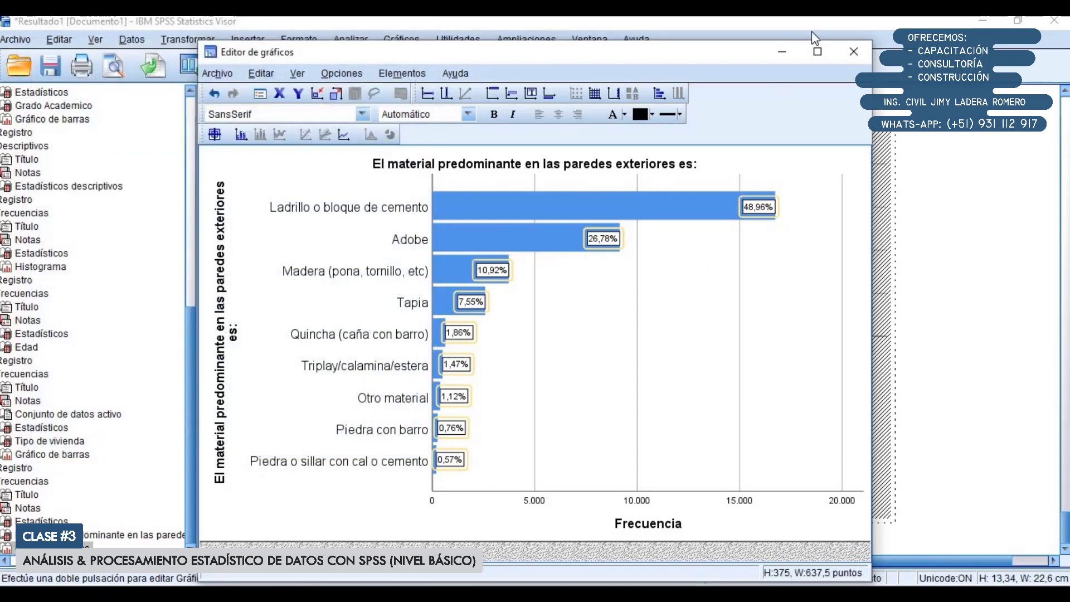
pyautogui.click(849, 47)
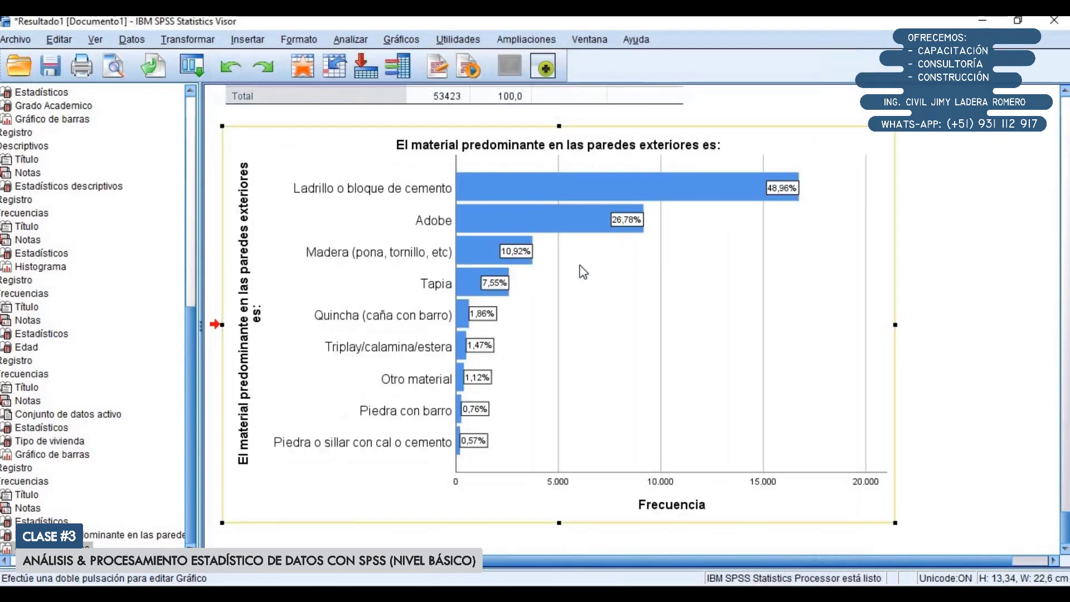
pyautogui.click(951, 274)
pyautogui.scroll(5, 765, 334)
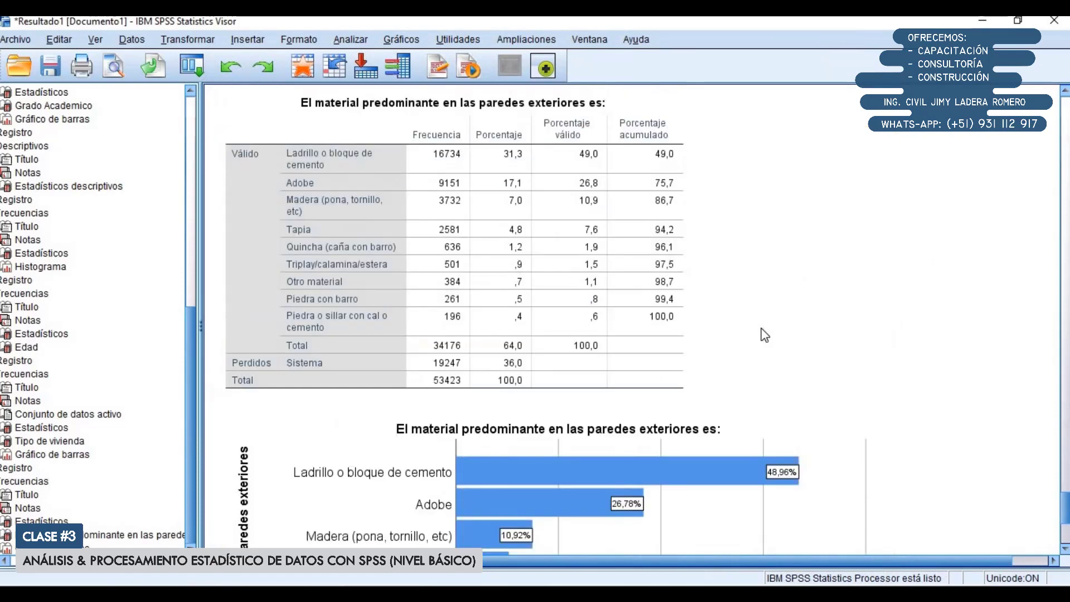
# Step: Review the labelled wall material bar chart, then switch to PracticaENAHO.docx in Word and find P104 among the module 01 variables
pyautogui.scroll(-4, 612, 390)
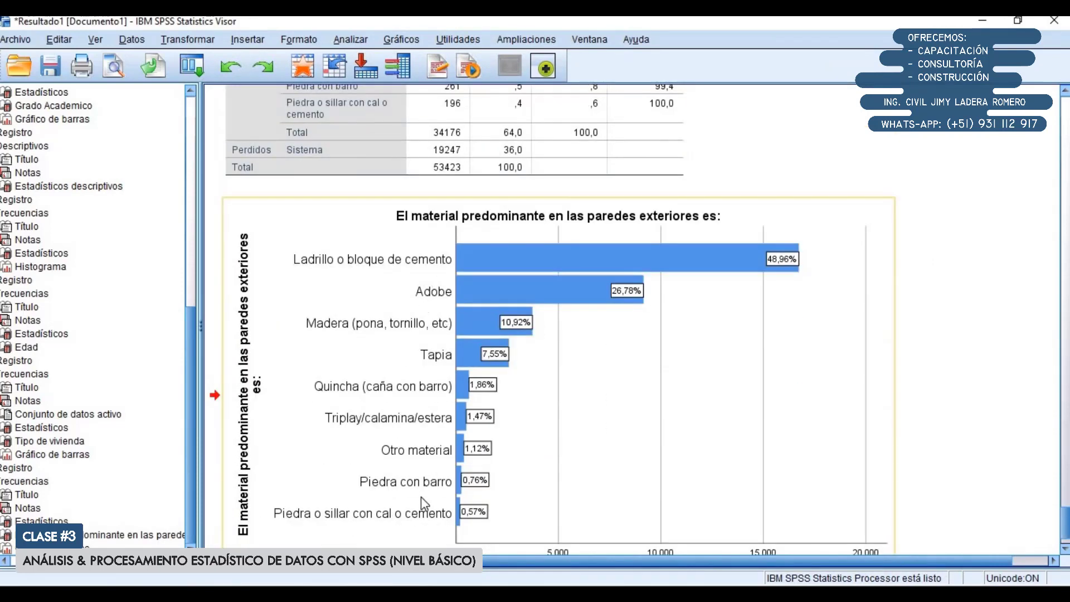
pyautogui.scroll(-2, 421, 496)
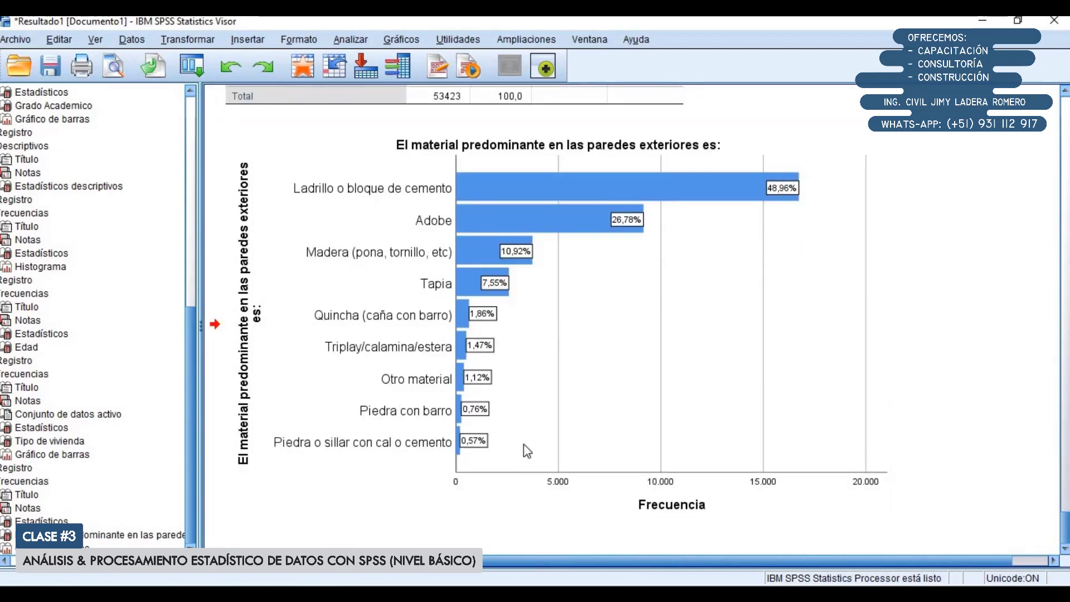
pyautogui.moveTo(325, 595)
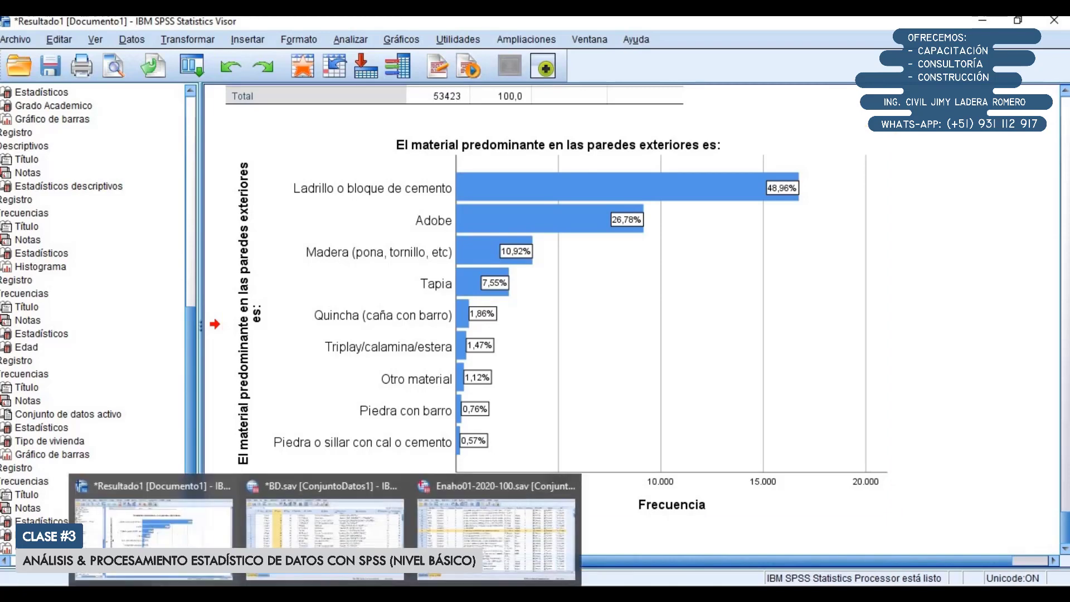
pyautogui.click(362, 595)
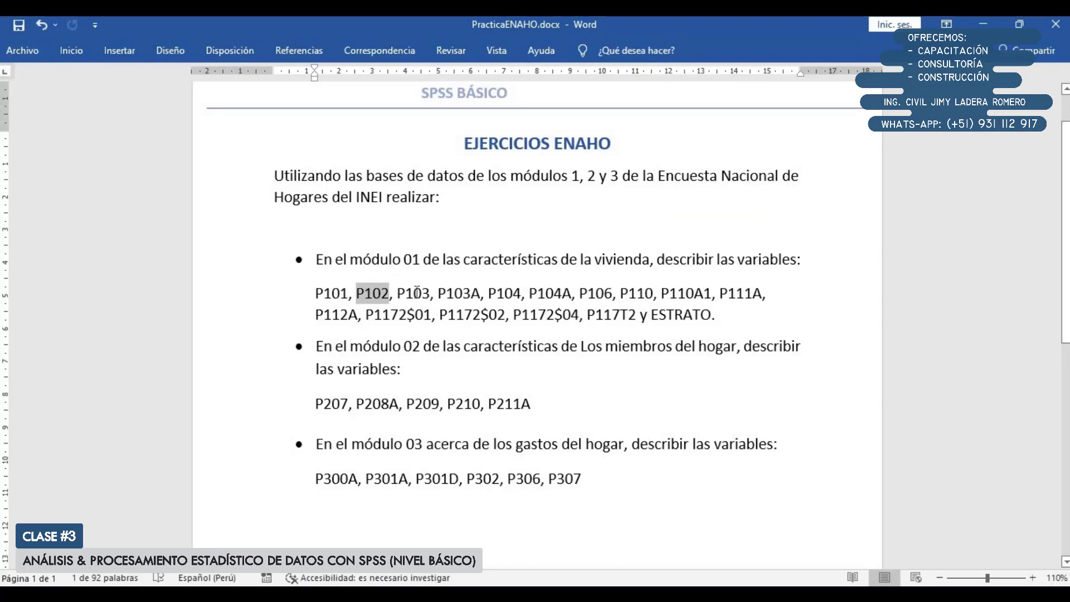
pyautogui.doubleClick(416, 293)
pyautogui.click(455, 293)
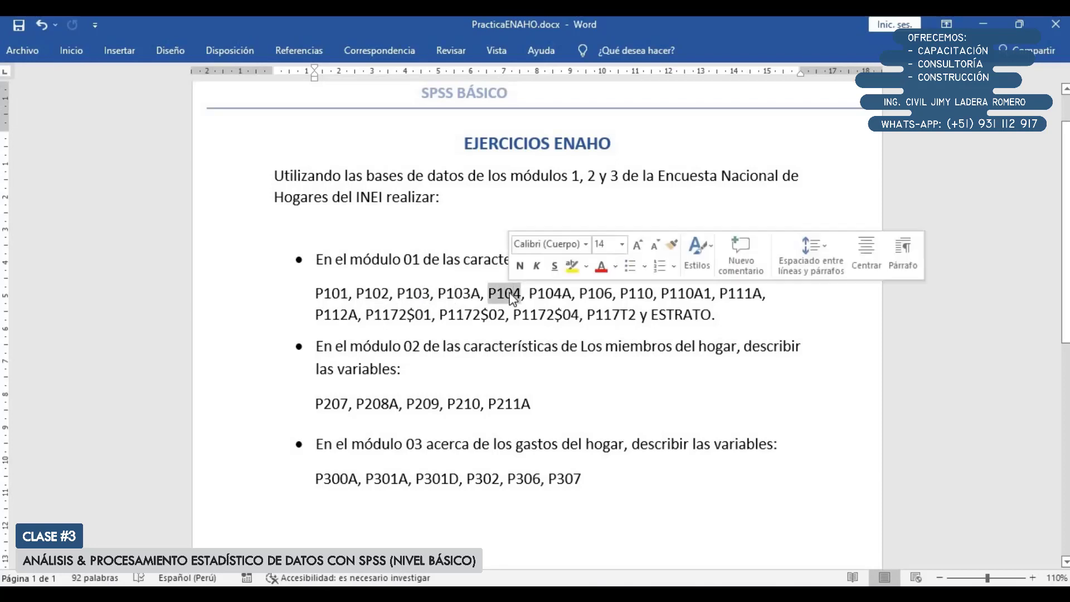
pyautogui.doubleClick(510, 293)
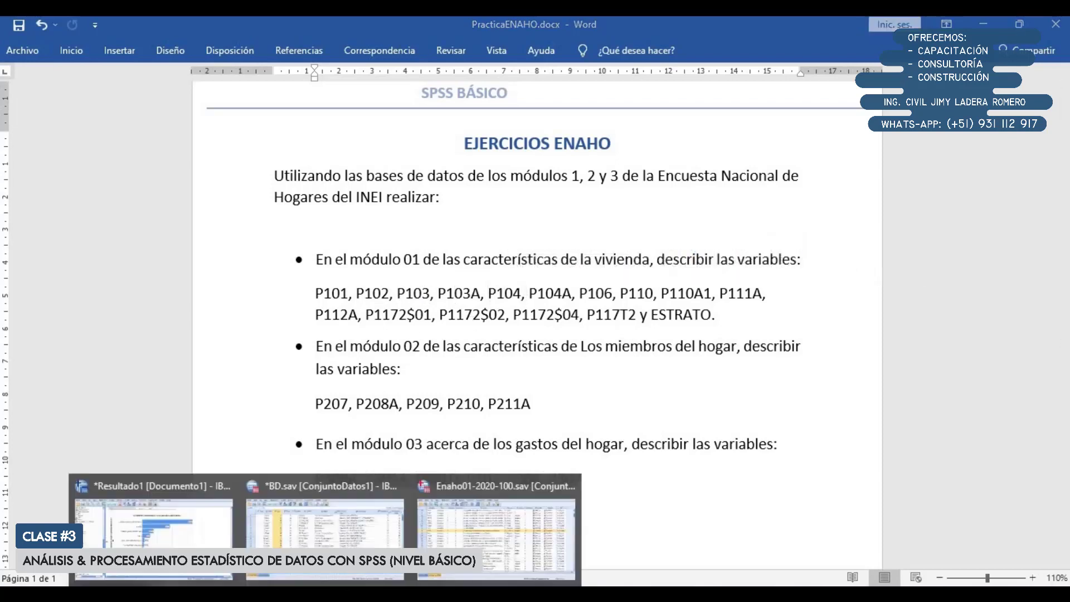
# Step: Switch to the Enaho01-2020-100.sav data editor in SPSS, locate P104 and its label, and narrow the Etiqueta column
pyautogui.click(467, 534)
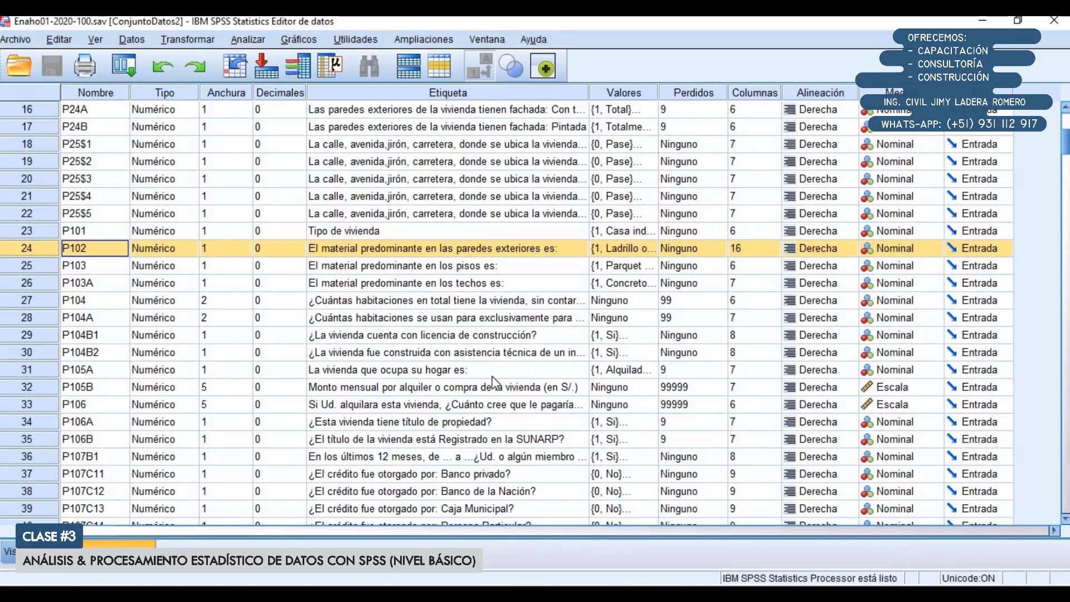
pyautogui.scroll(5, 491, 384)
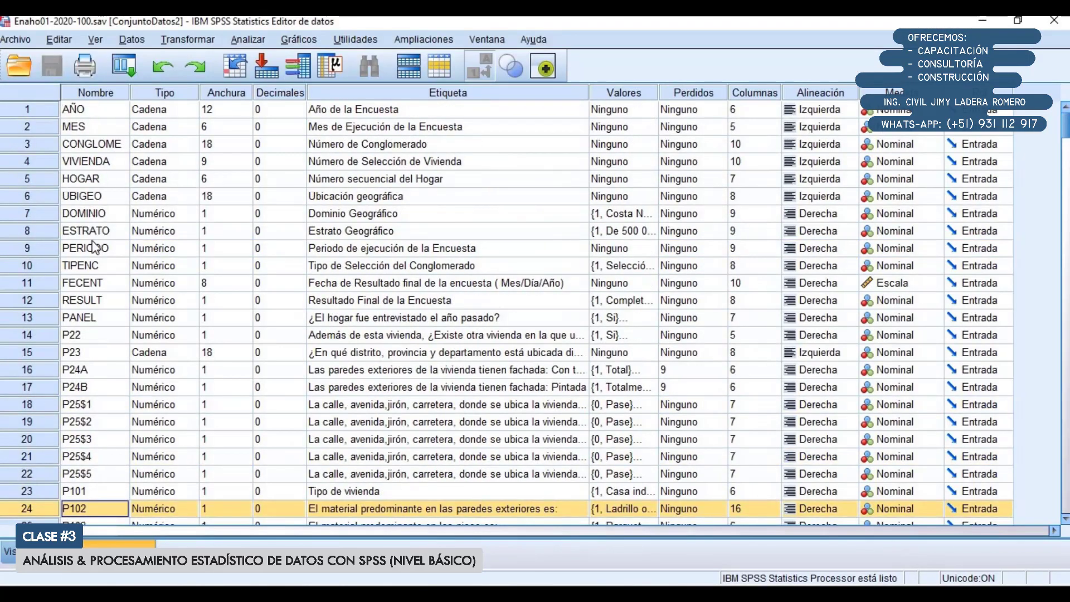
pyautogui.scroll(-3, 68, 334)
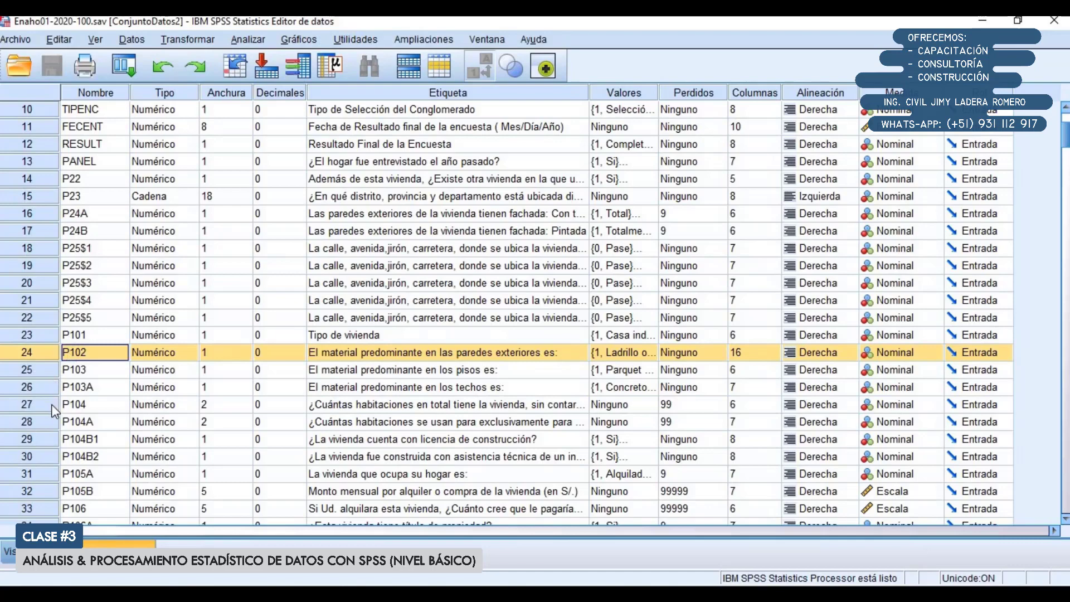
pyautogui.click(67, 405)
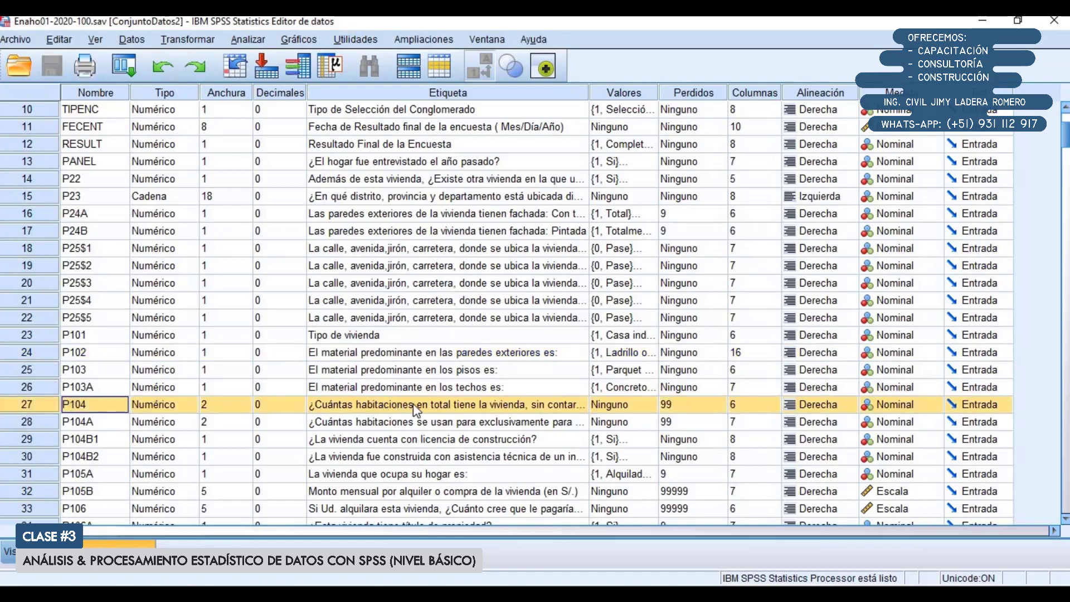
pyautogui.click(548, 410)
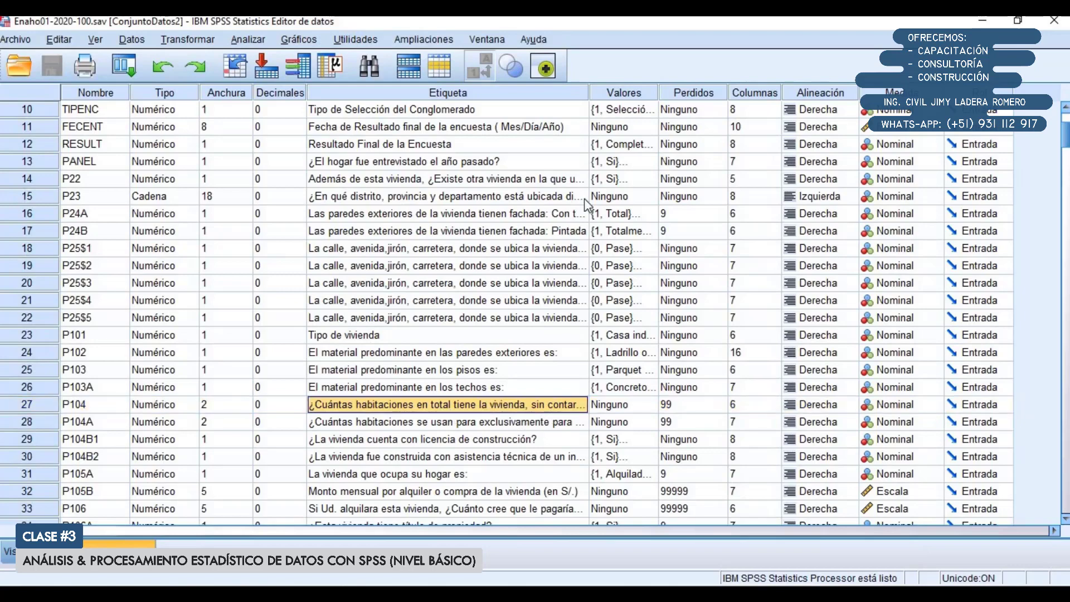
pyautogui.moveTo(589, 93); pyautogui.dragTo(550, 153)
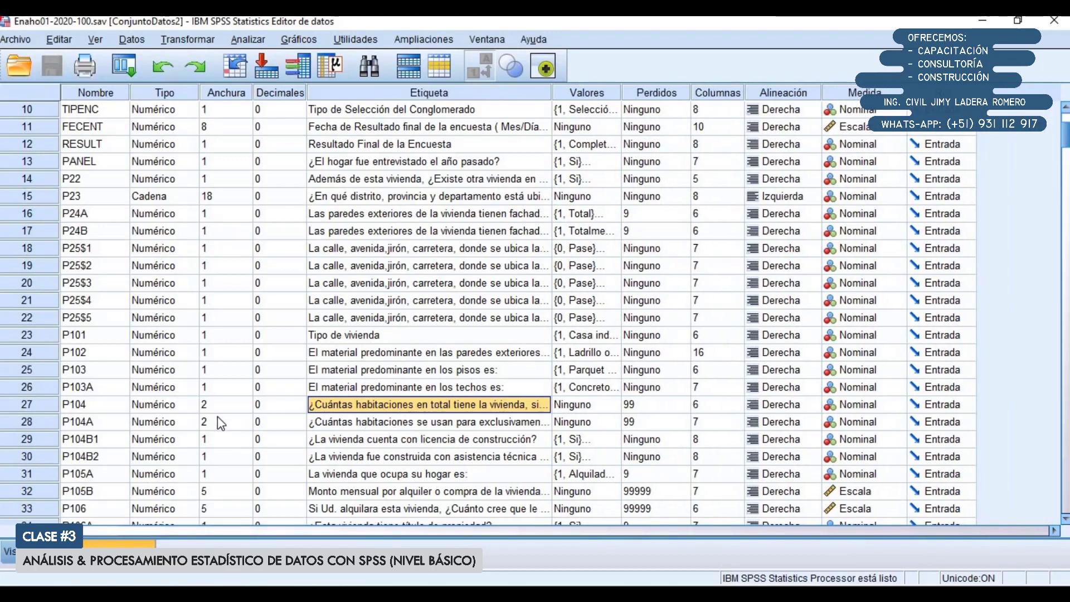
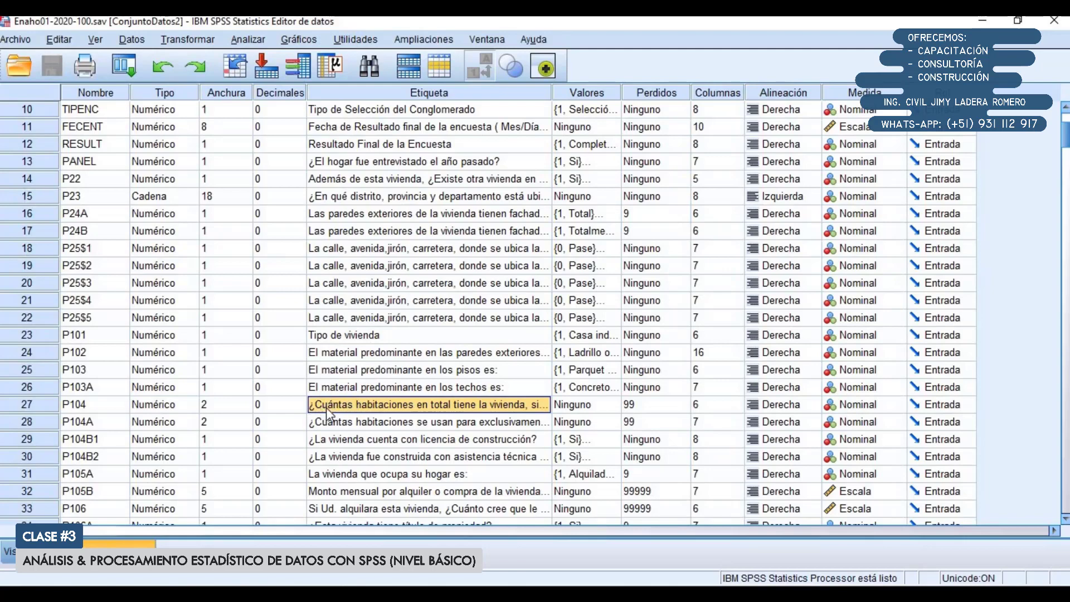
# Step: Set the measurement level of P104 to Escala and select its row
pyautogui.click(854, 402)
pyautogui.click(847, 424)
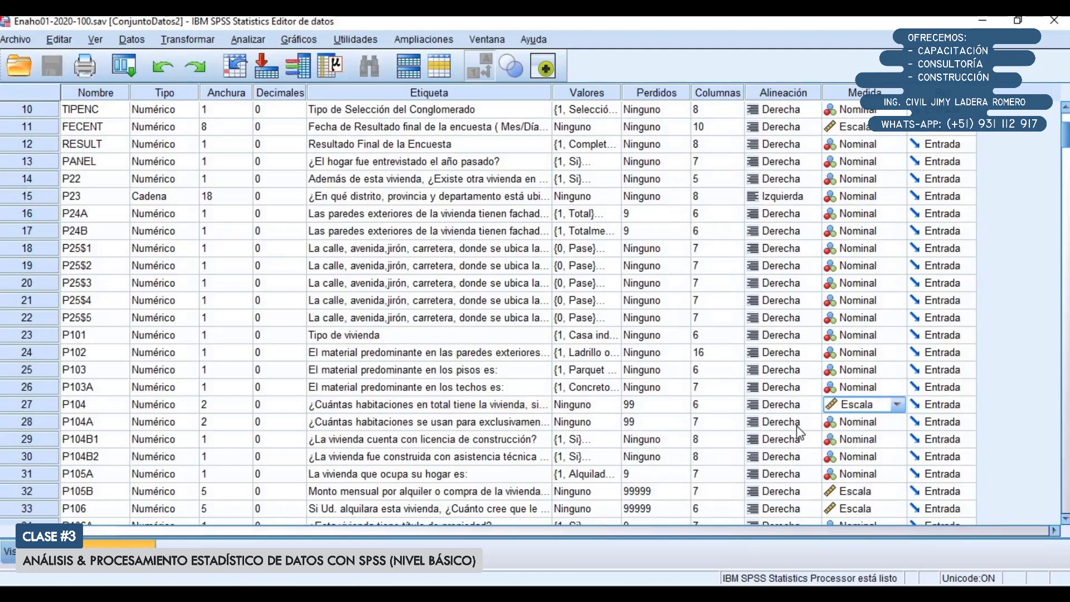
pyautogui.click(45, 405)
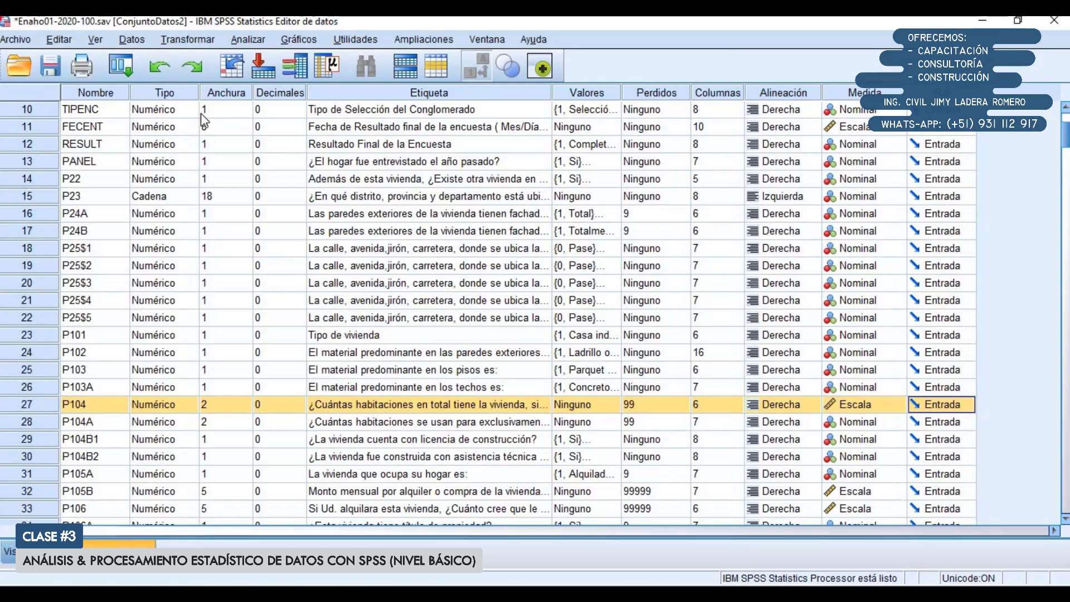
# Step: Open the Descriptivos analysis and enlarge its dialog so more of the variable list fits
pyautogui.click(257, 41)
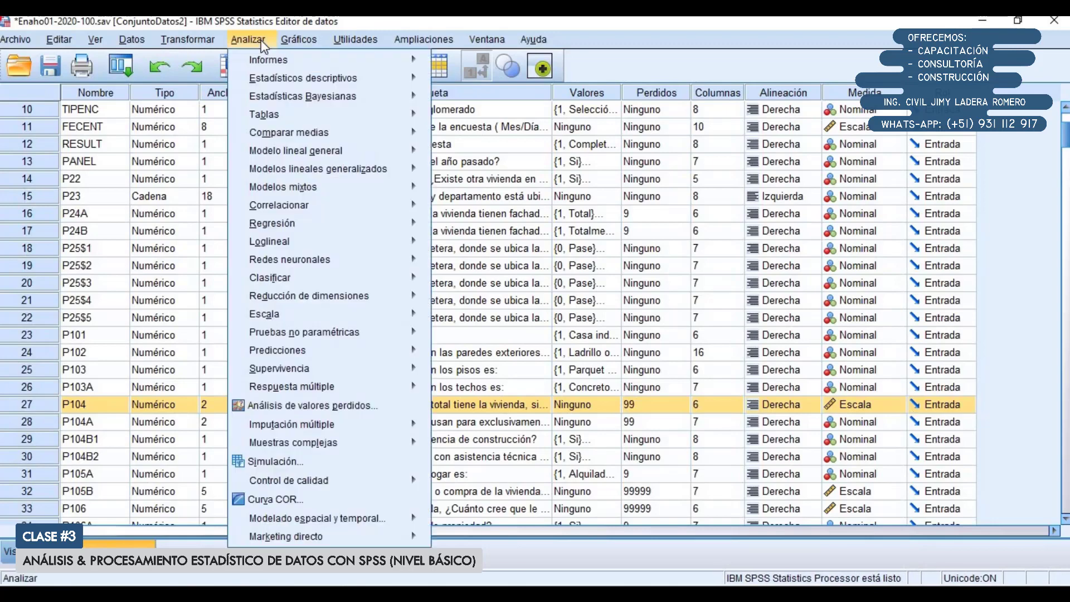
pyautogui.moveTo(274, 81)
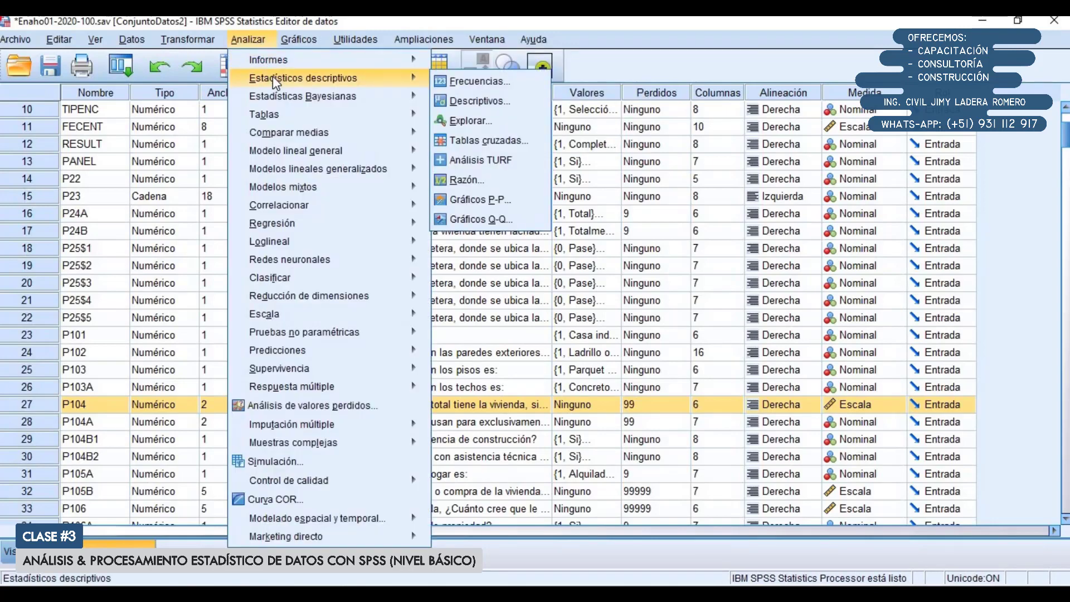
pyautogui.moveTo(412, 78)
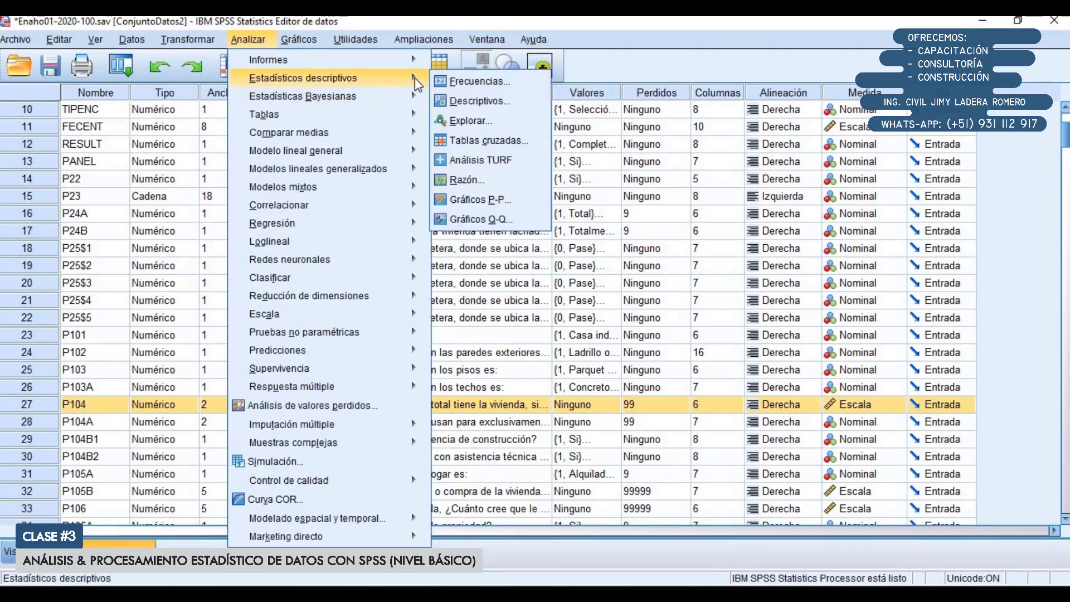
pyautogui.click(476, 101)
pyautogui.moveTo(396, 155); pyautogui.dragTo(452, 127)
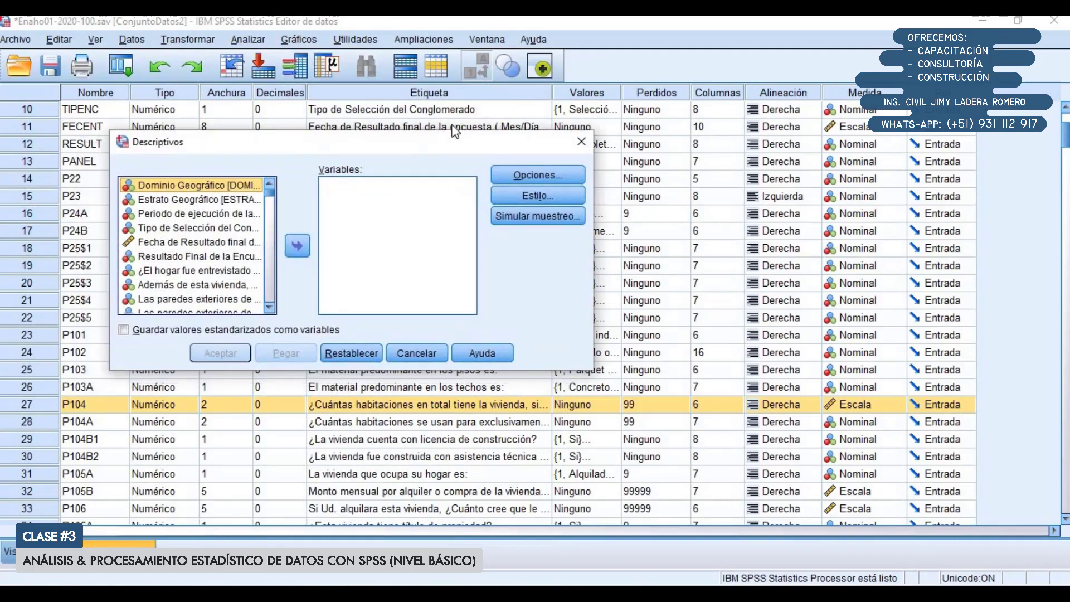
pyautogui.moveTo(284, 355); pyautogui.dragTo(284, 426)
# Step: List the available variables by name, add P104 as the analysis variable and run the descriptive statistics
pyautogui.scroll(-3, 223, 229)
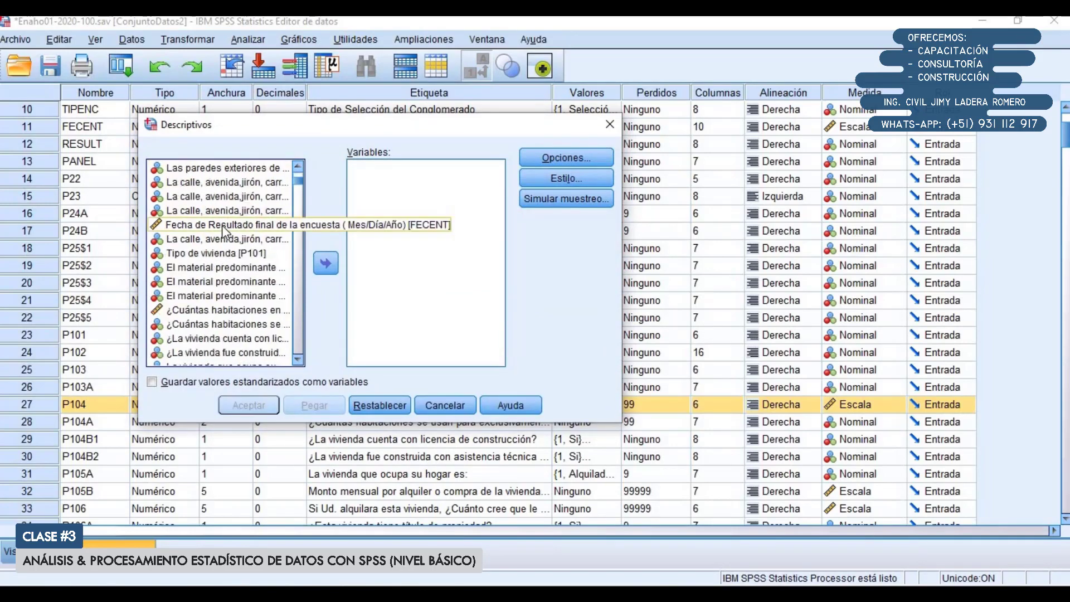
pyautogui.scroll(2, 209, 214)
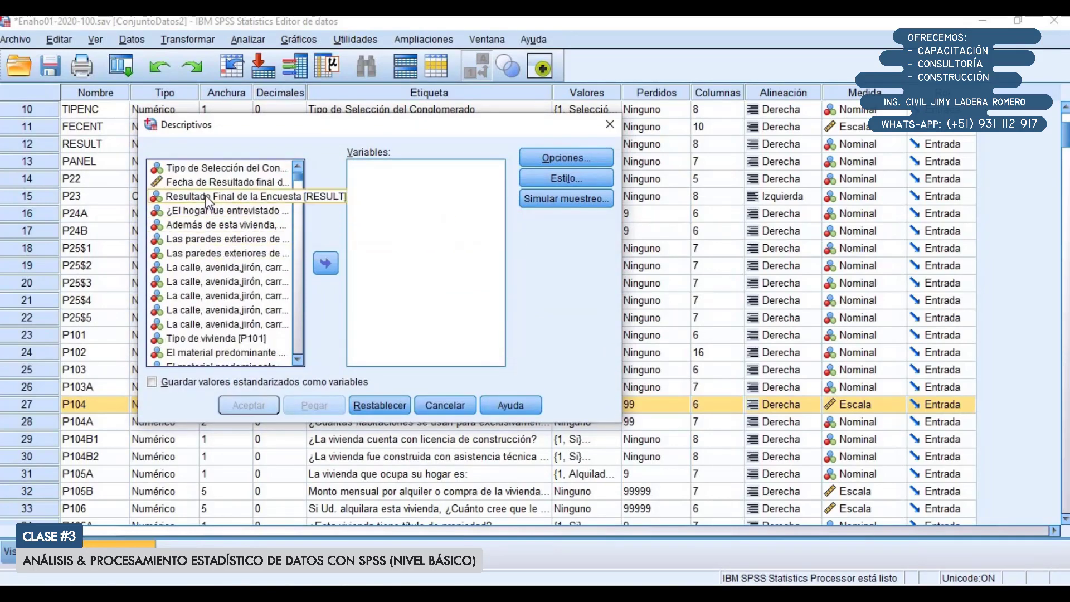
pyautogui.rightClick(208, 196)
pyautogui.click(226, 212)
pyautogui.scroll(-3, 208, 195)
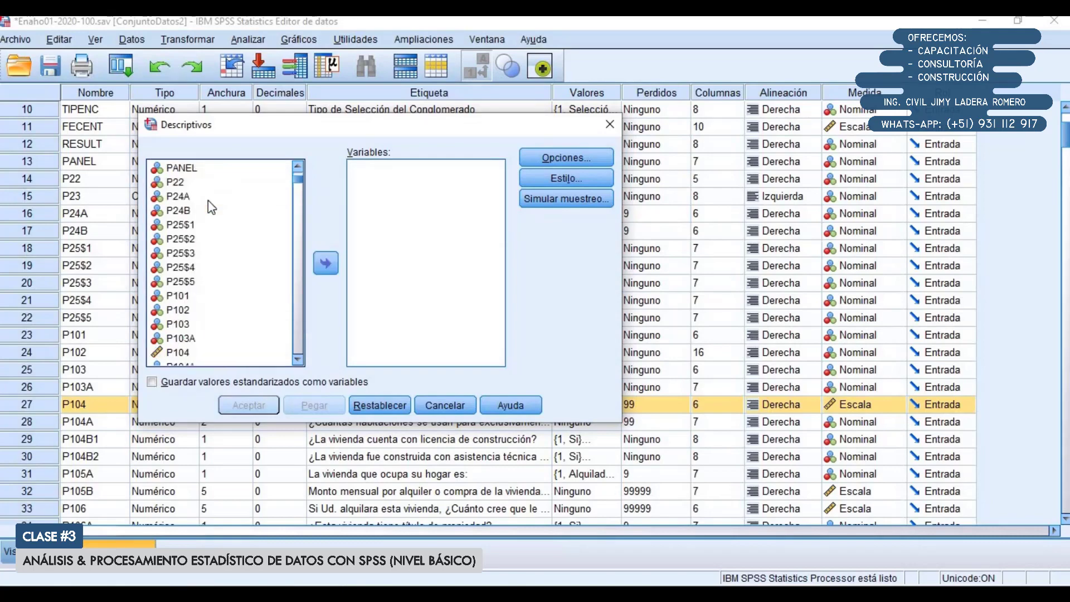
pyautogui.click(192, 267)
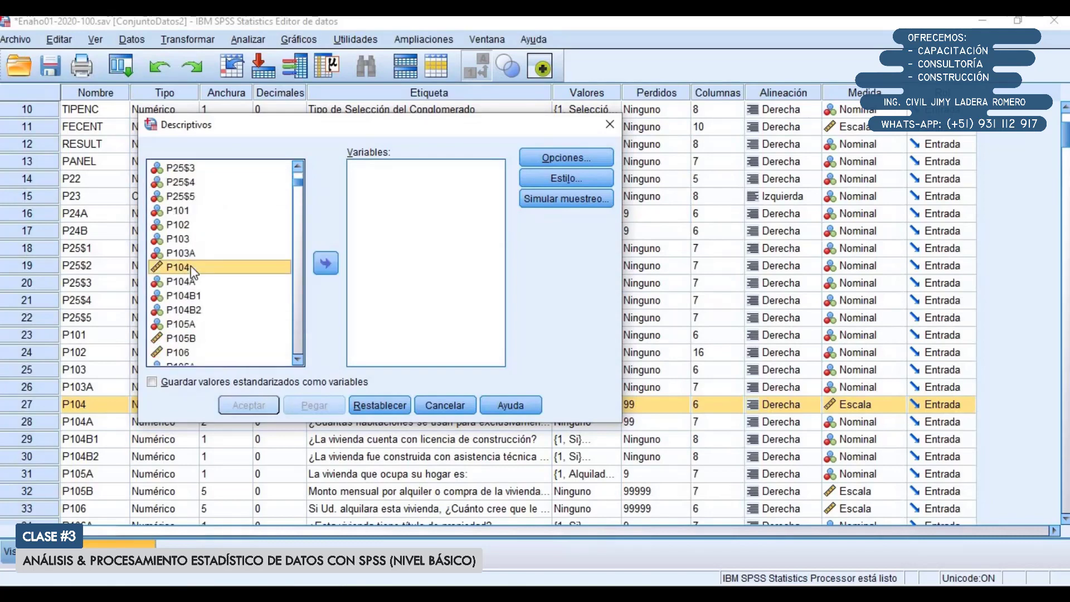
pyautogui.click(324, 263)
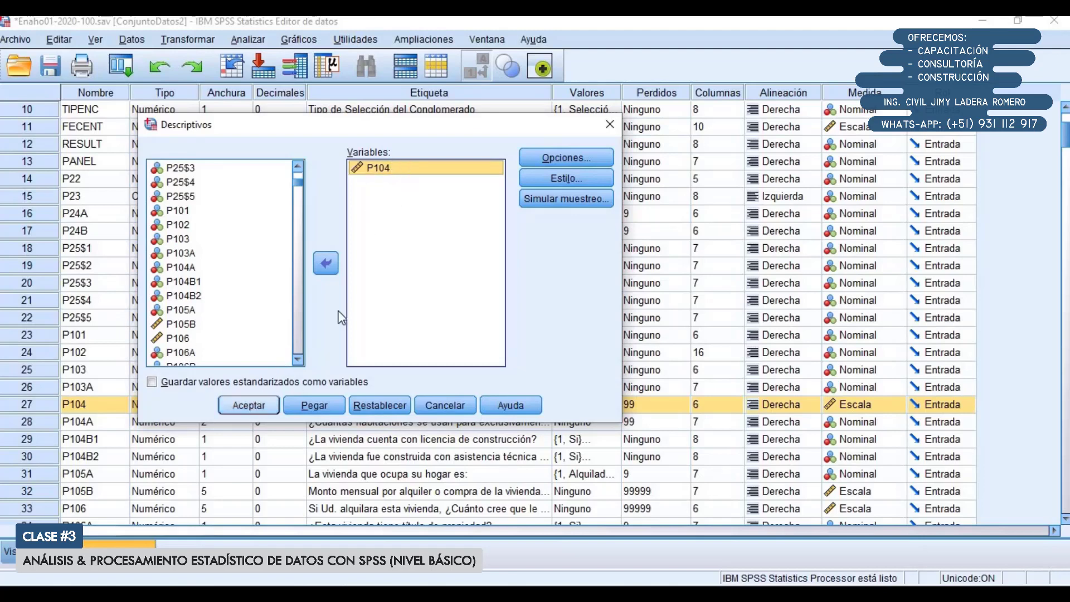
pyautogui.click(245, 405)
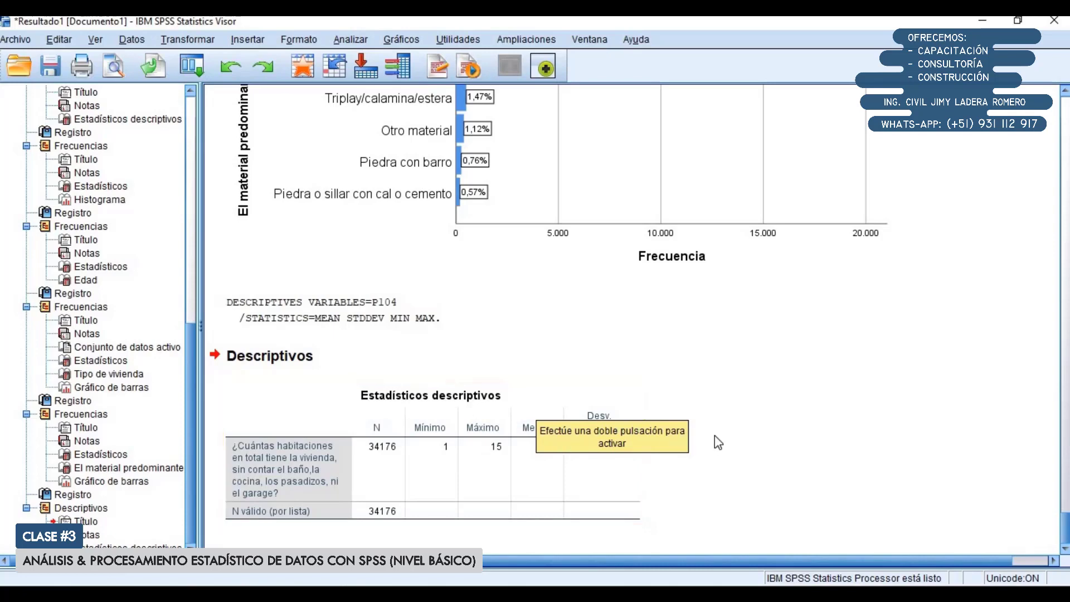
# Step: Examine the P104 descriptive statistics table for the number of rooms in the dwelling
pyautogui.click(434, 446)
pyautogui.doubleClick(434, 446)
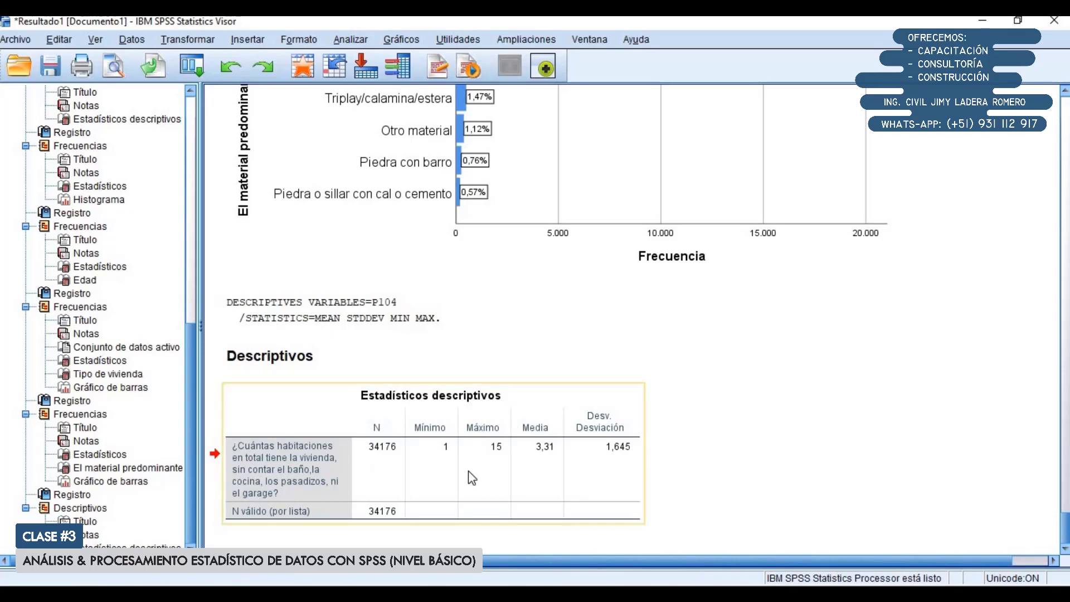
pyautogui.click(563, 295)
pyautogui.click(560, 319)
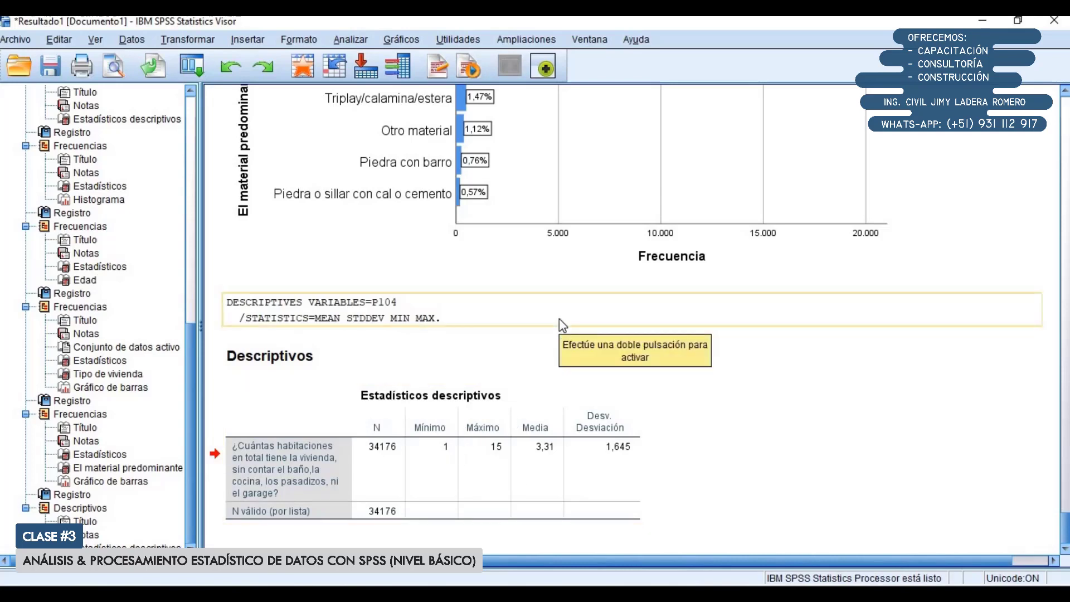
# Step: Return to the Enaho01-2020-100.sav data editor, open the Frecuencias analysis and reset its previous P102 settings
pyautogui.click(982, 21)
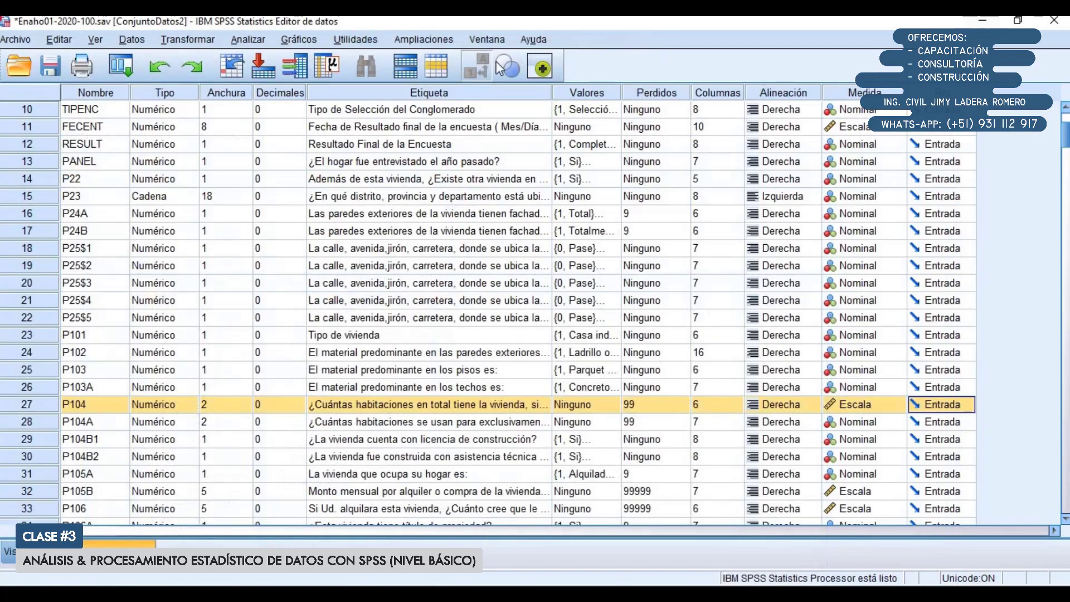
pyautogui.click(245, 38)
pyautogui.moveTo(274, 68)
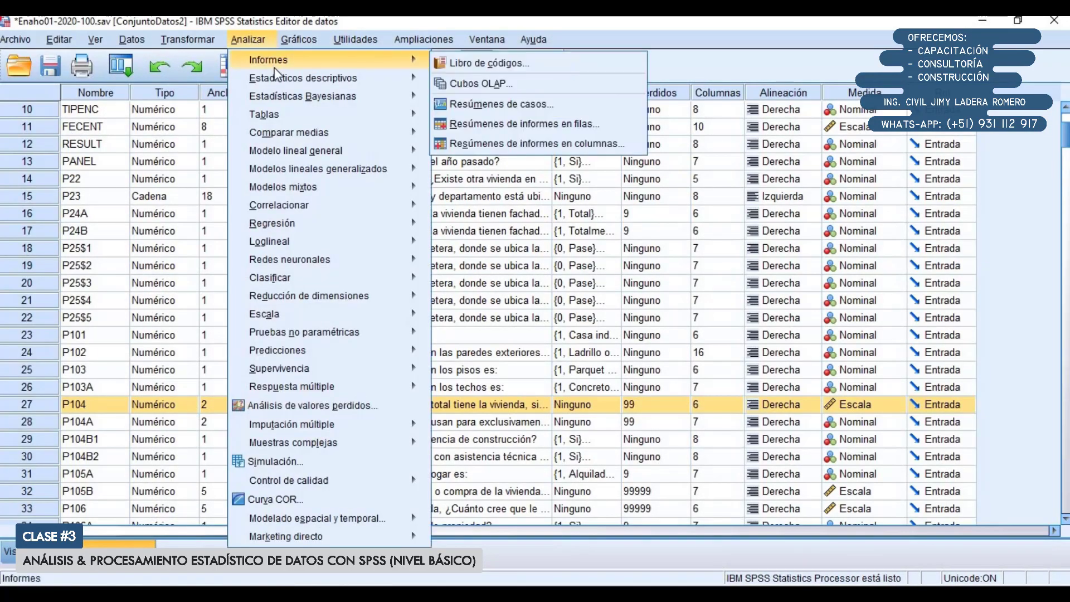
pyautogui.moveTo(312, 78)
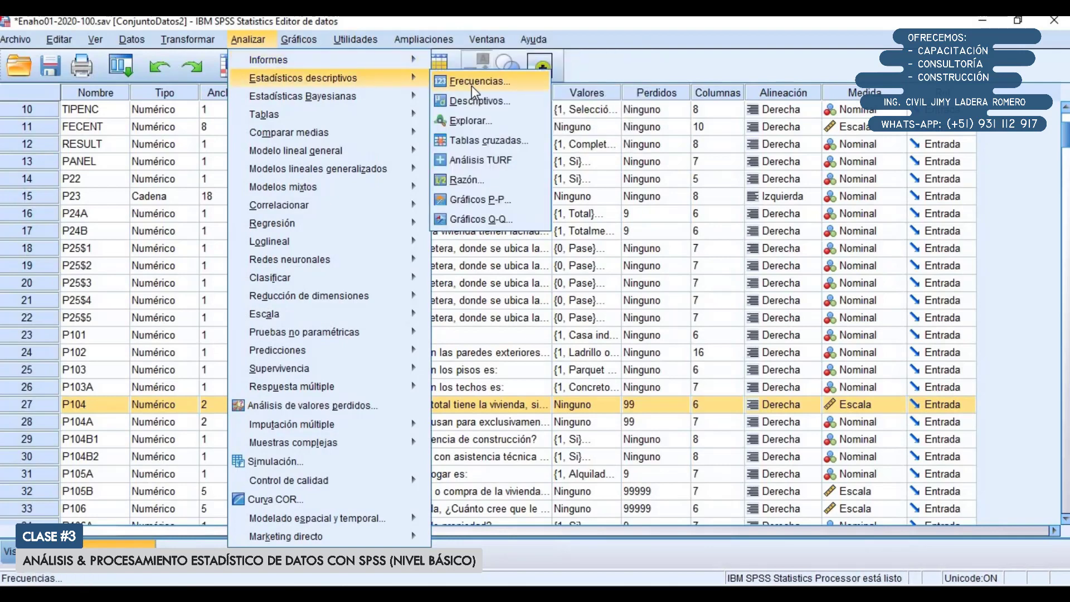
pyautogui.click(468, 87)
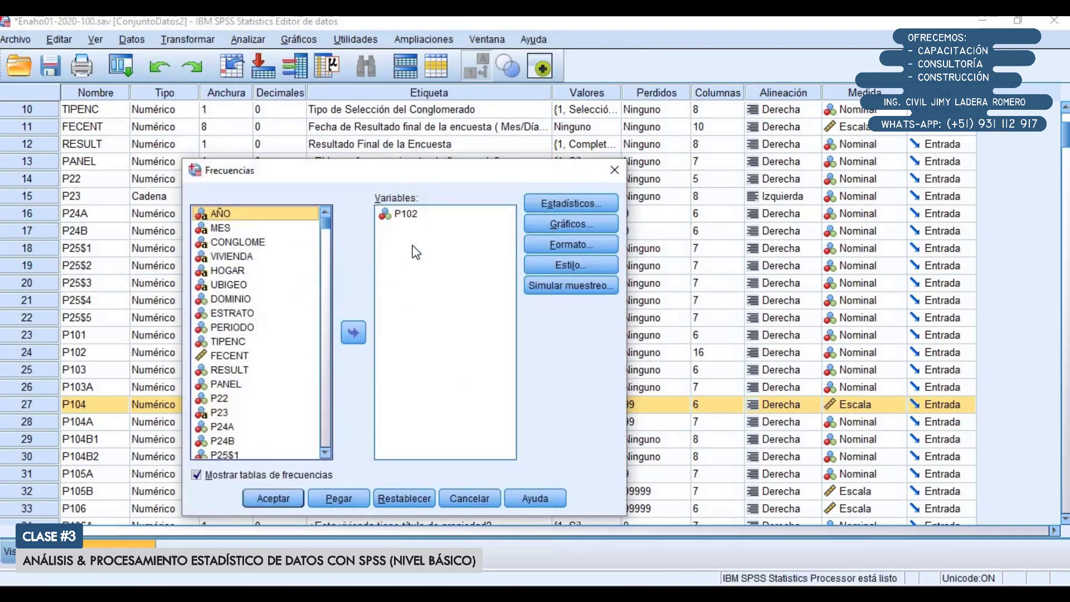
pyautogui.click(399, 498)
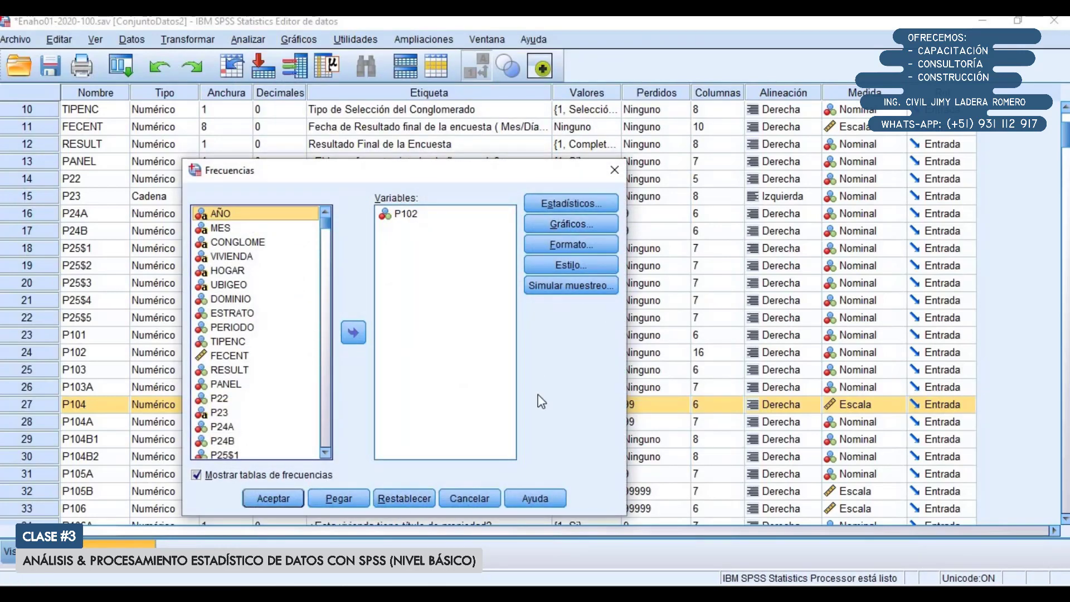
# Step: List the available variables by name and add P104 as the variable for the Frecuencias analysis
pyautogui.rightClick(245, 256)
pyautogui.click(254, 277)
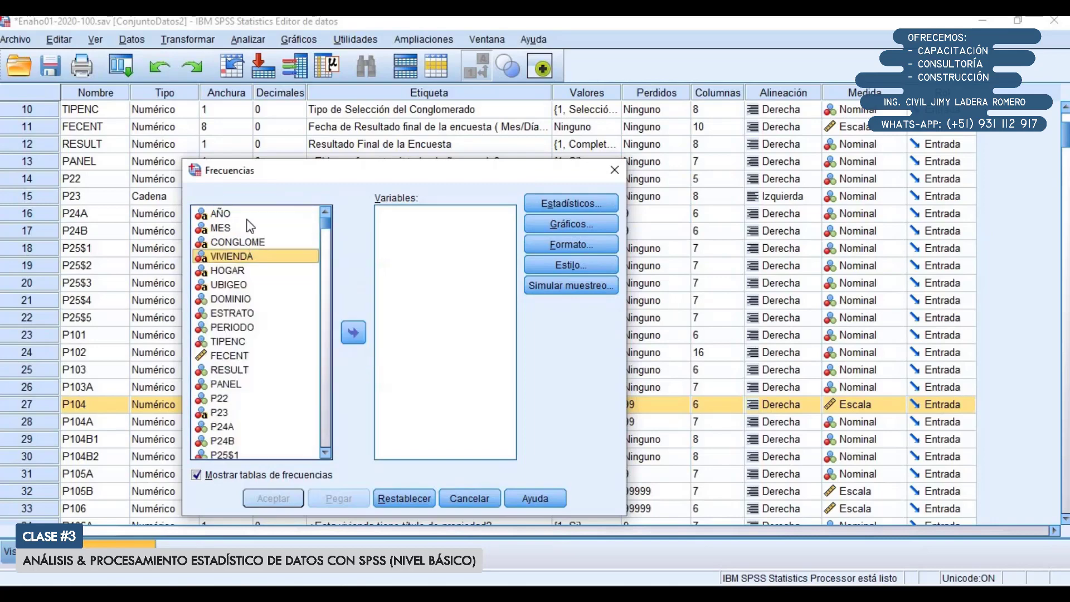
pyautogui.scroll(-1, 233, 301)
pyautogui.scroll(-4, 232, 301)
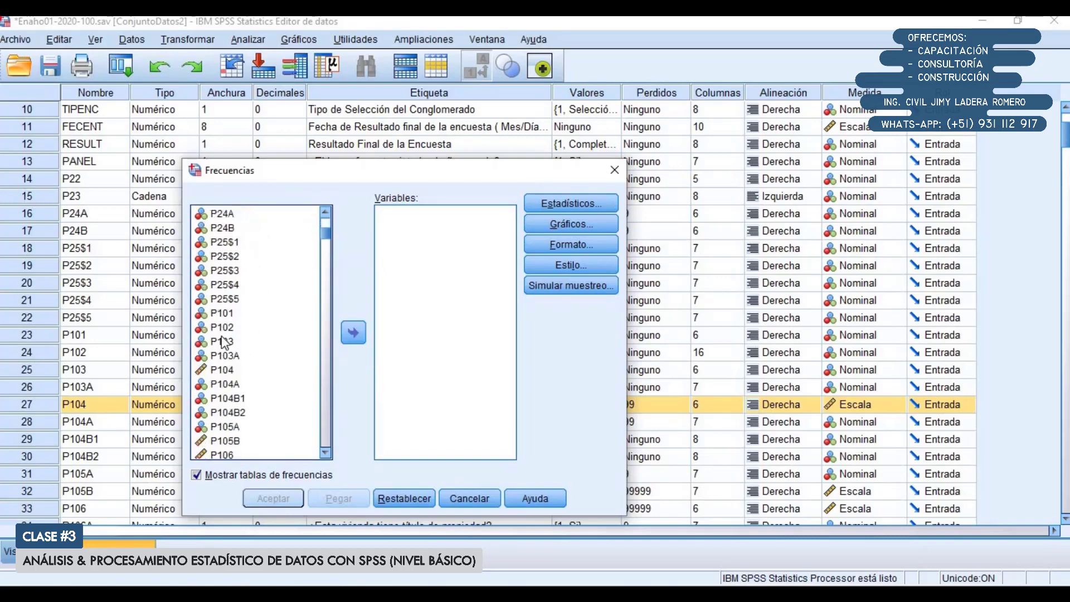
pyautogui.click(223, 369)
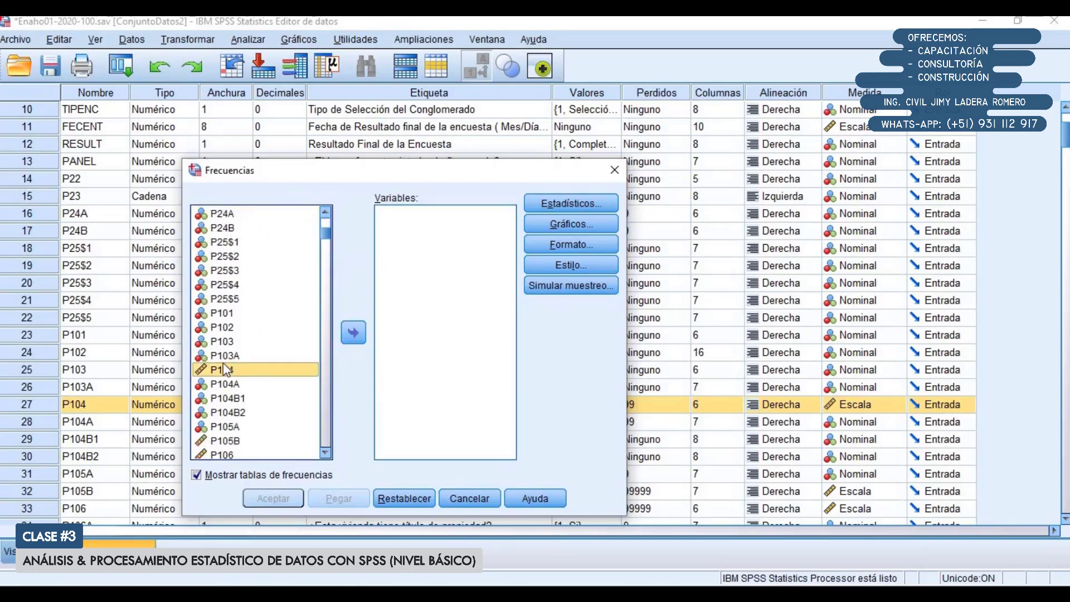
pyautogui.click(344, 335)
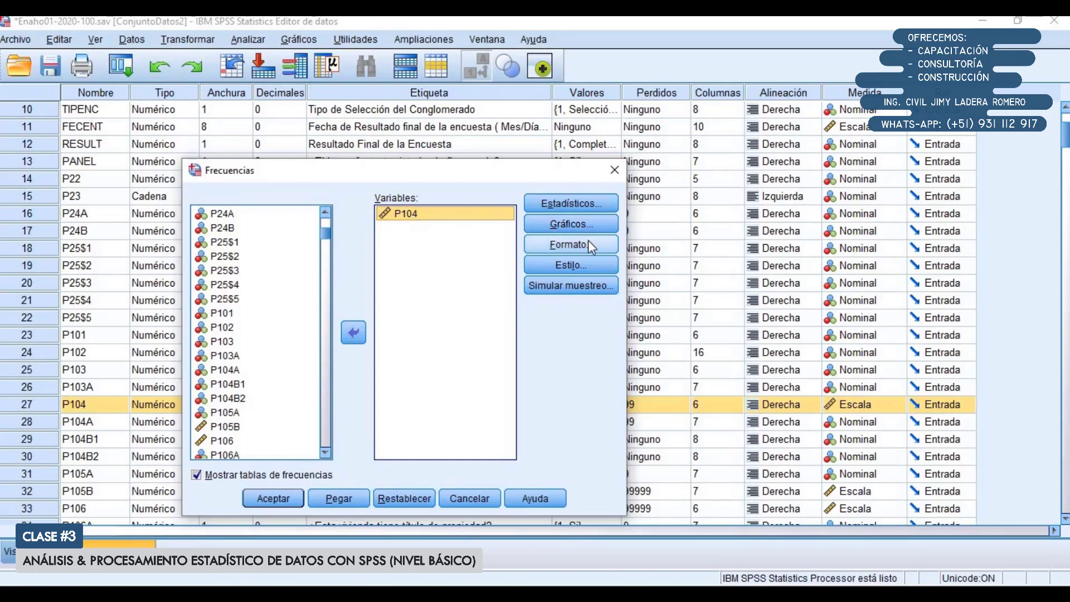
# Step: Request the mean (Media), minimum, maximum and standard deviation as the frequency statistics for P104
pyautogui.click(578, 203)
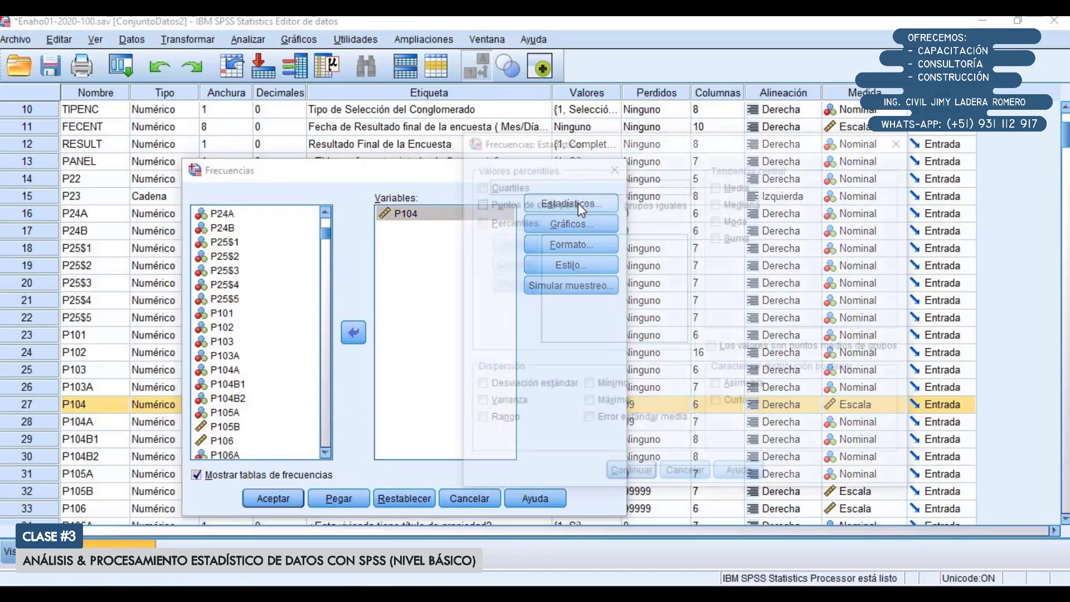
pyautogui.click(775, 162)
pyautogui.click(667, 365)
pyautogui.click(668, 382)
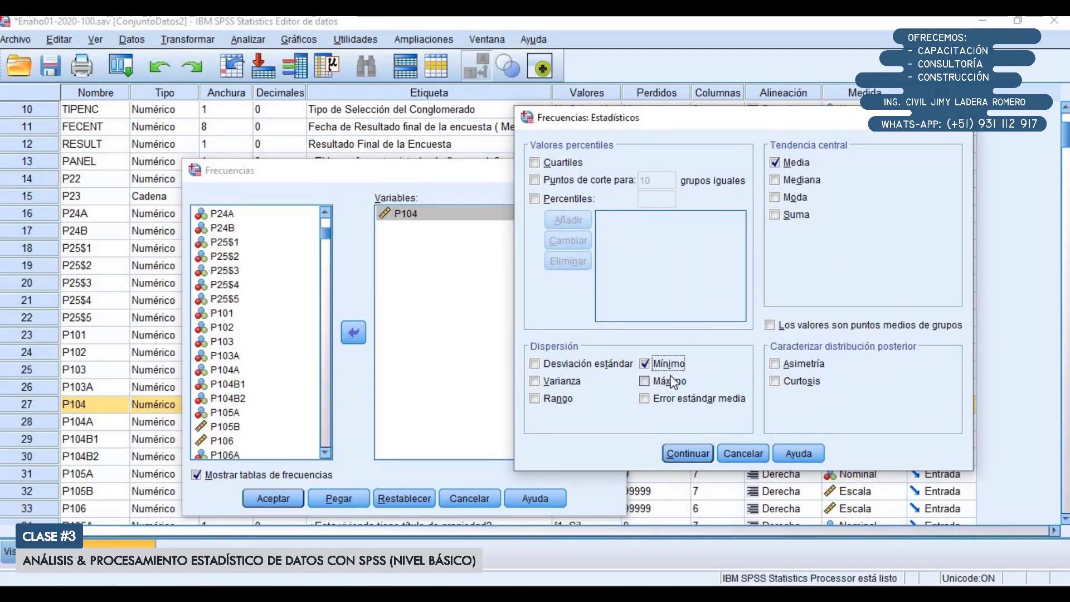
pyautogui.click(616, 364)
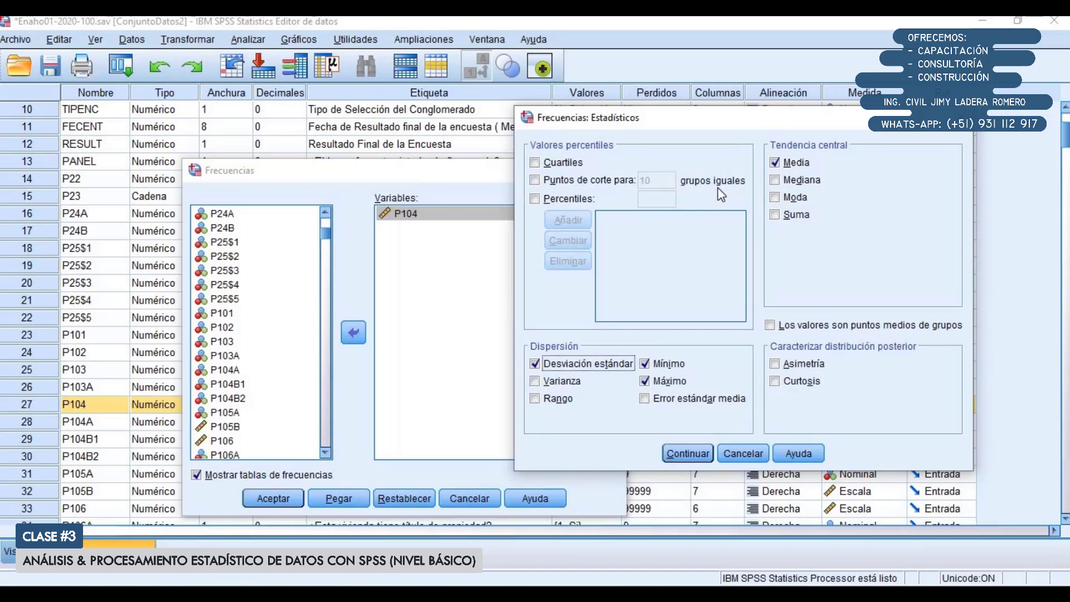
pyautogui.click(700, 448)
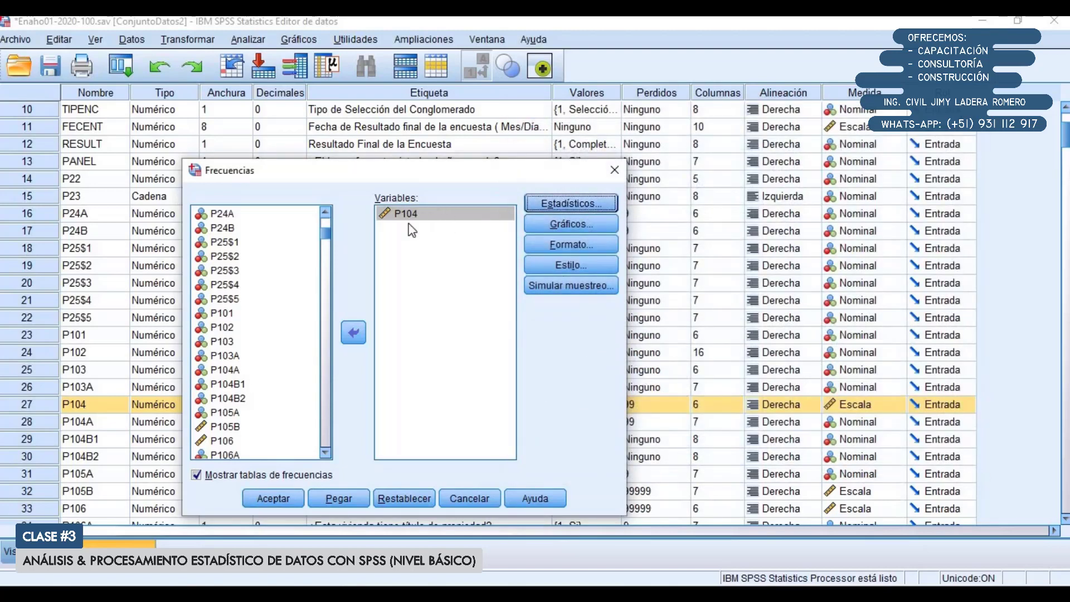
# Step: Turn off the frequency tables, choose a histogram without a normal curve and run the P104 frequencies analysis
pyautogui.click(212, 478)
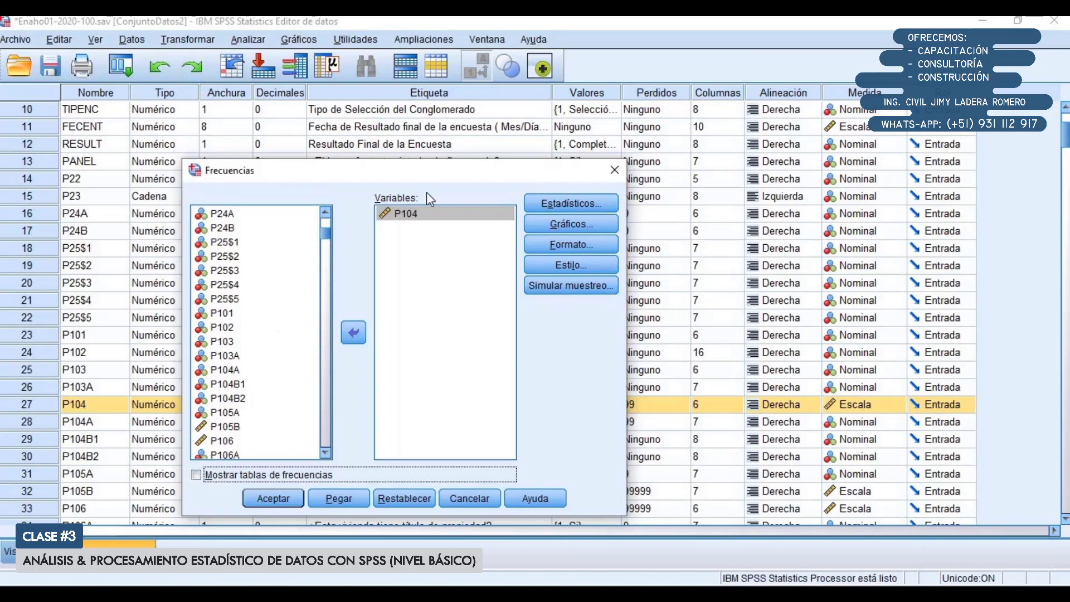
pyautogui.click(590, 226)
pyautogui.click(483, 348)
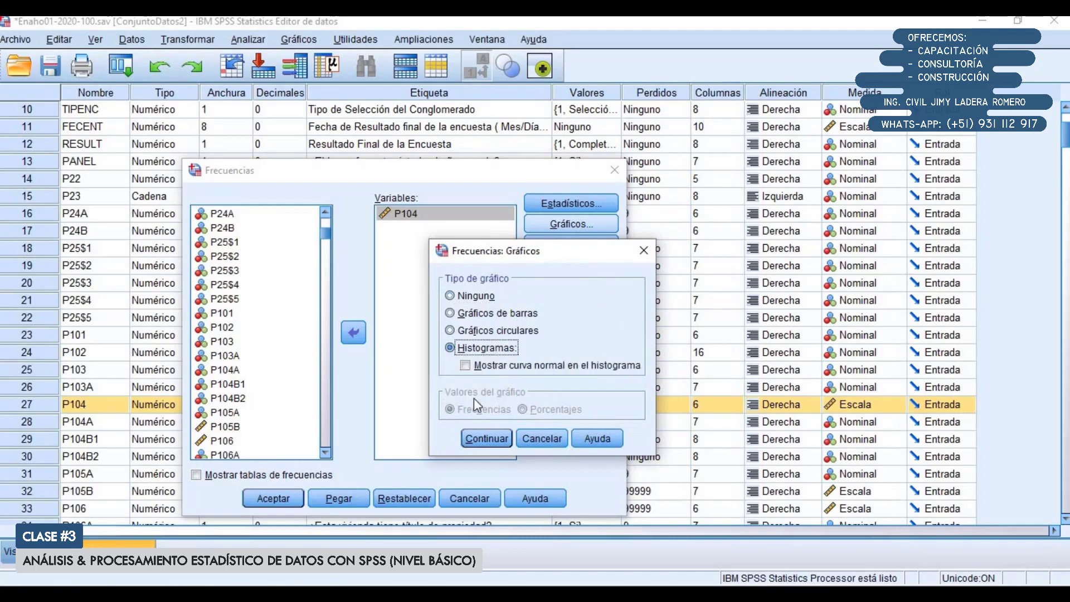
pyautogui.click(486, 438)
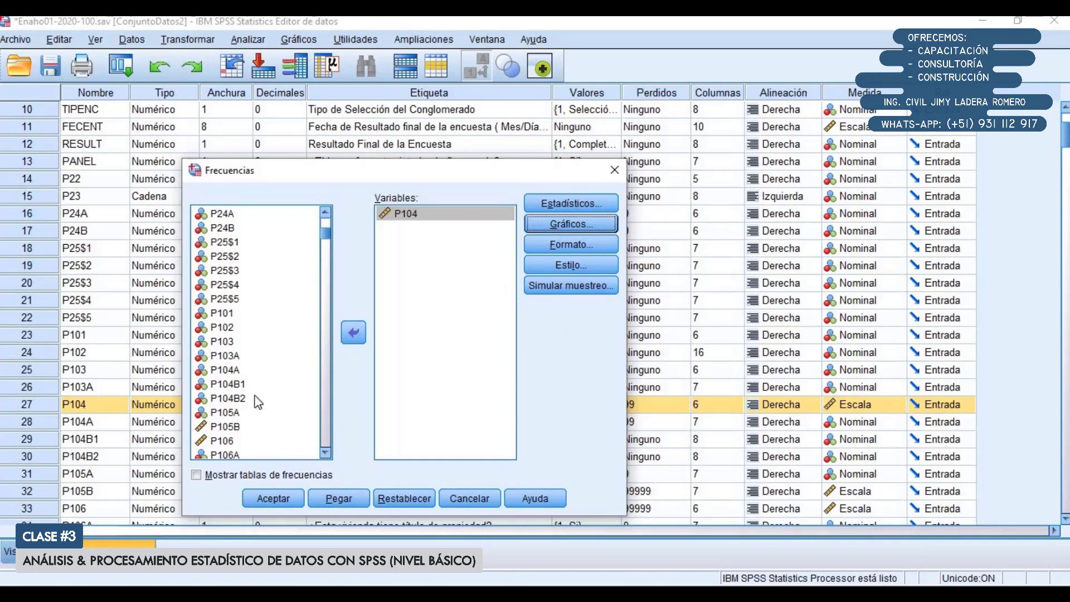
pyautogui.click(279, 496)
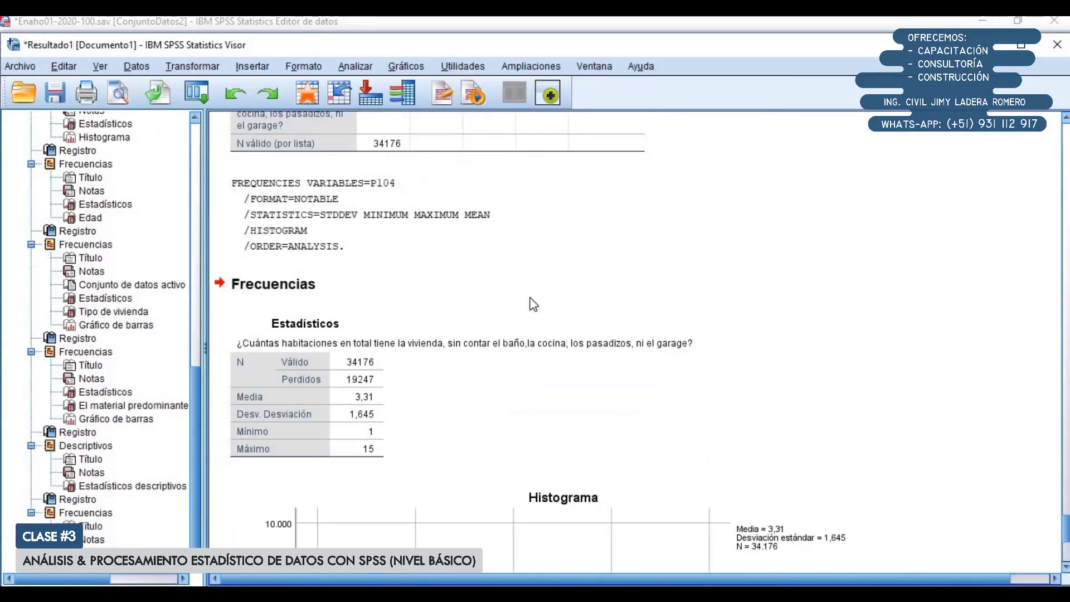
# Step: Maximize the results viewer and compare the P104 Frecuencias statistics with the Descriptivos table for the number of rooms
pyautogui.doubleClick(473, 45)
pyautogui.scroll(-4, 596, 311)
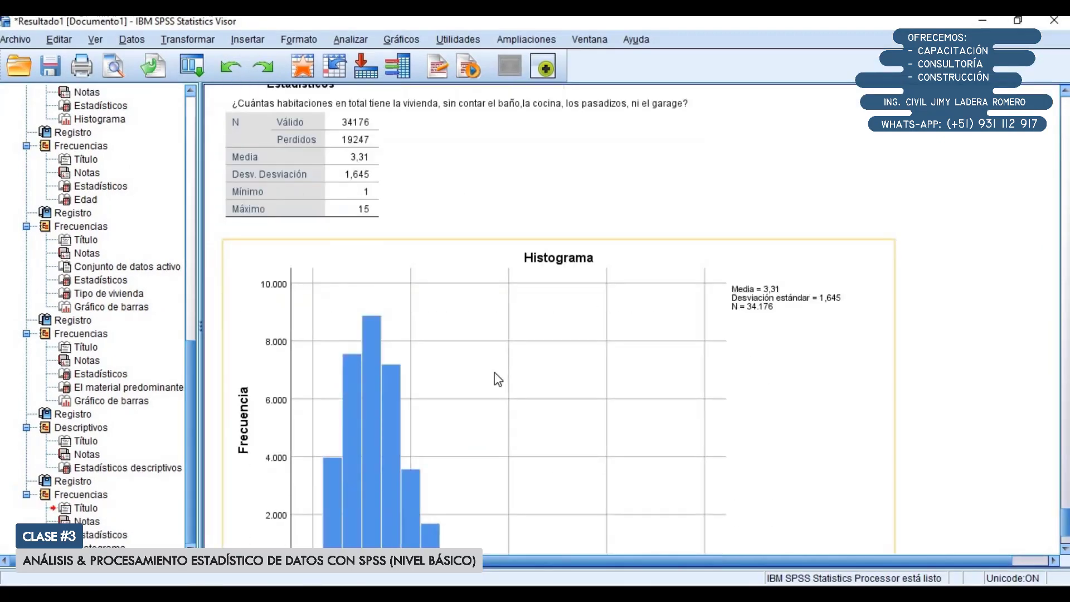
pyautogui.scroll(4, 388, 291)
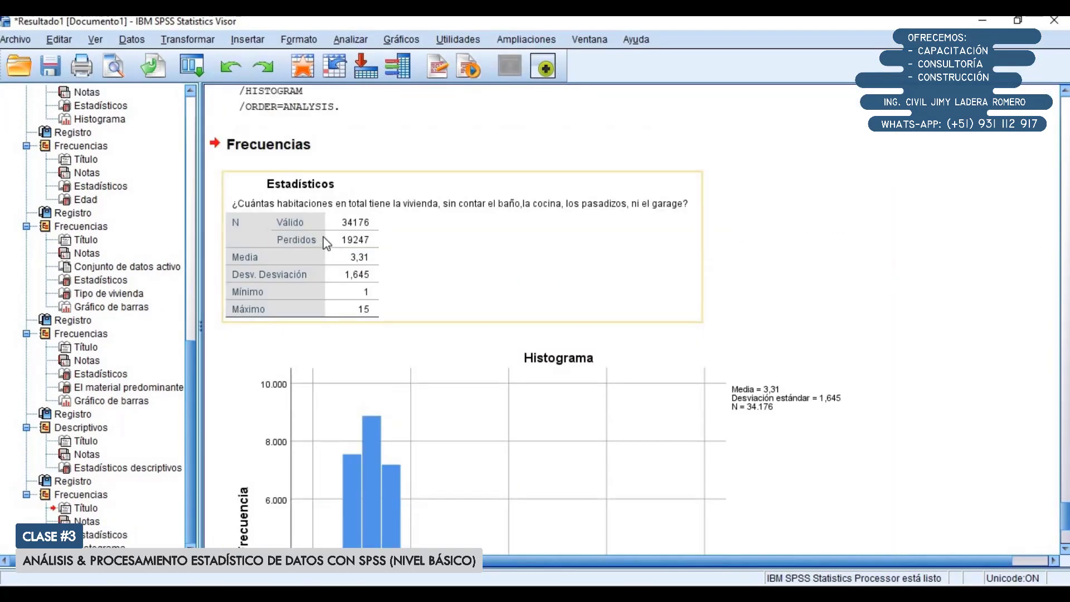
pyautogui.scroll(5, 334, 257)
pyautogui.scroll(-5, 356, 275)
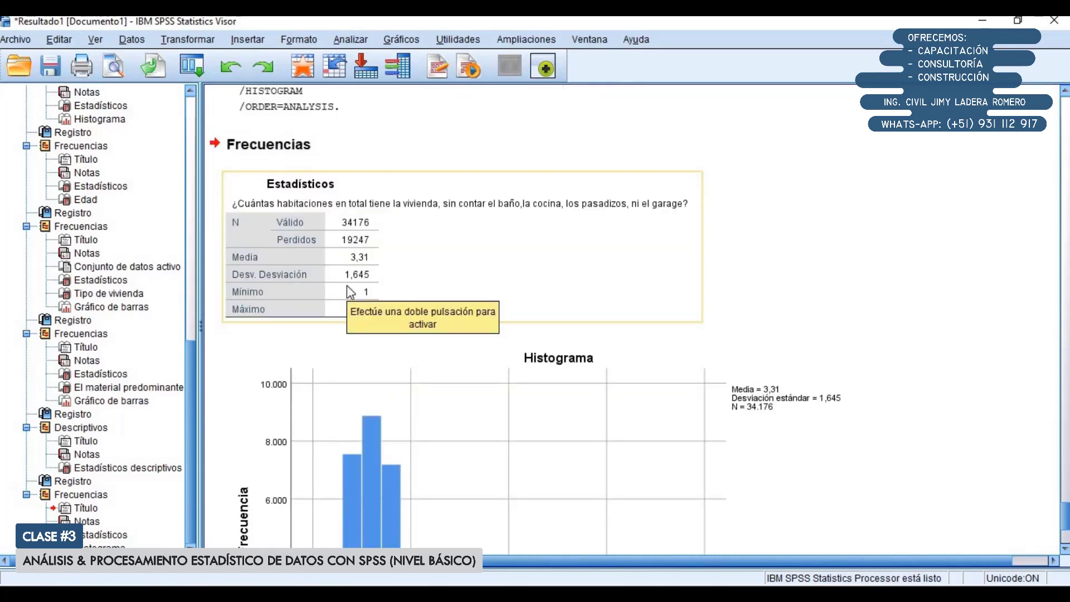
pyautogui.scroll(5, 350, 285)
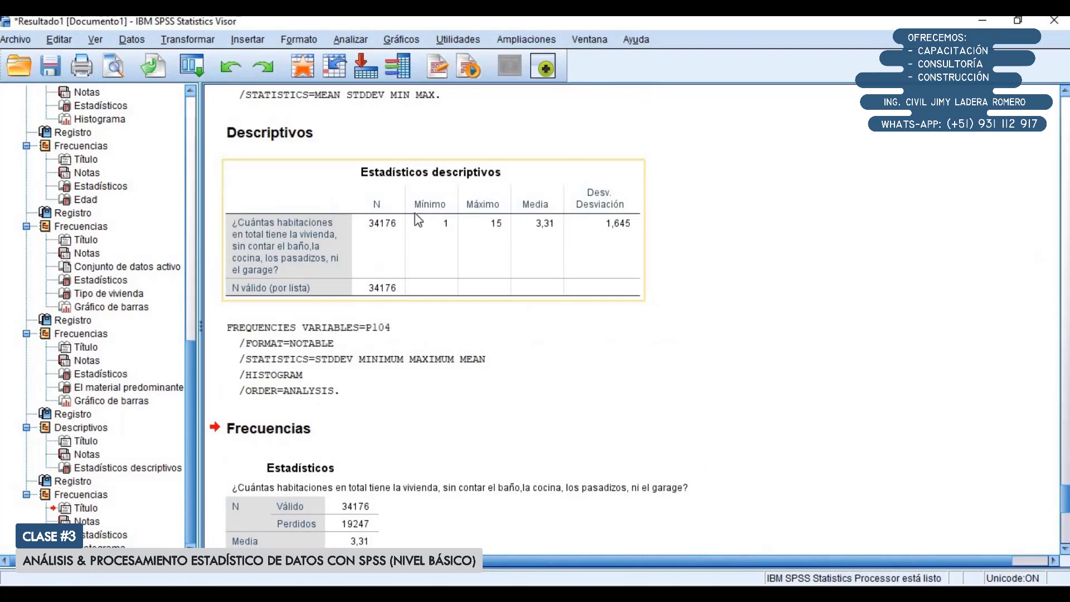
pyautogui.scroll(-5, 379, 256)
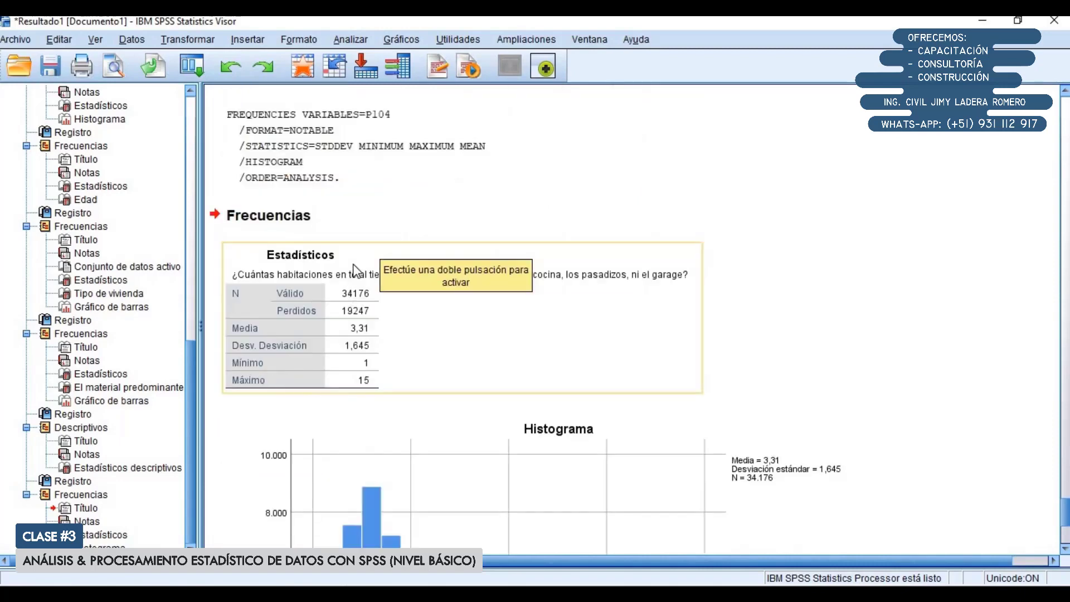
pyautogui.scroll(5, 373, 351)
pyautogui.click(446, 234)
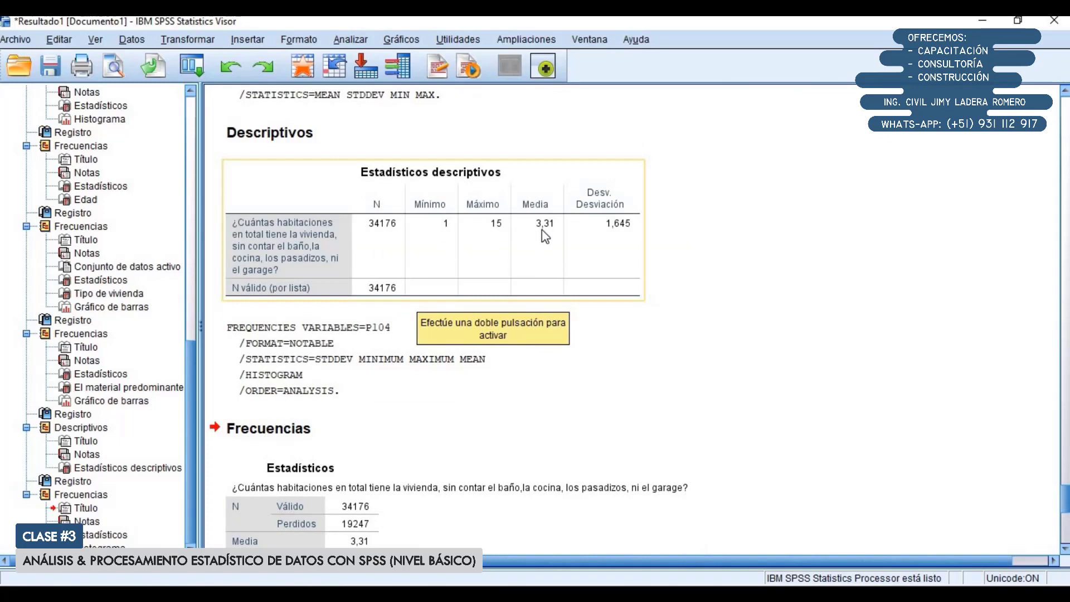
pyautogui.scroll(-5, 387, 329)
pyautogui.click(376, 306)
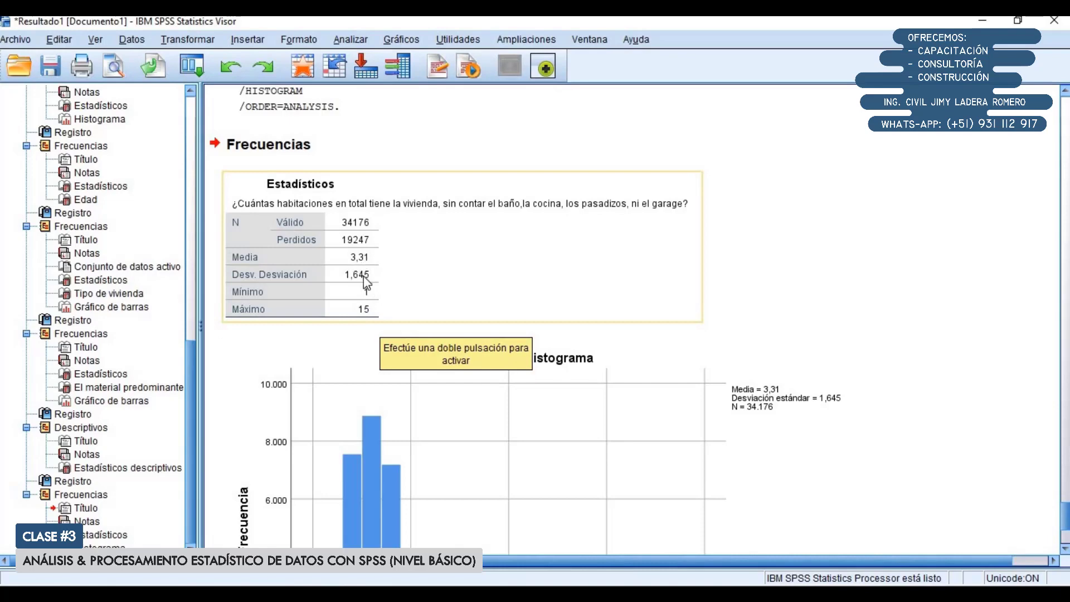
pyautogui.scroll(5, 363, 275)
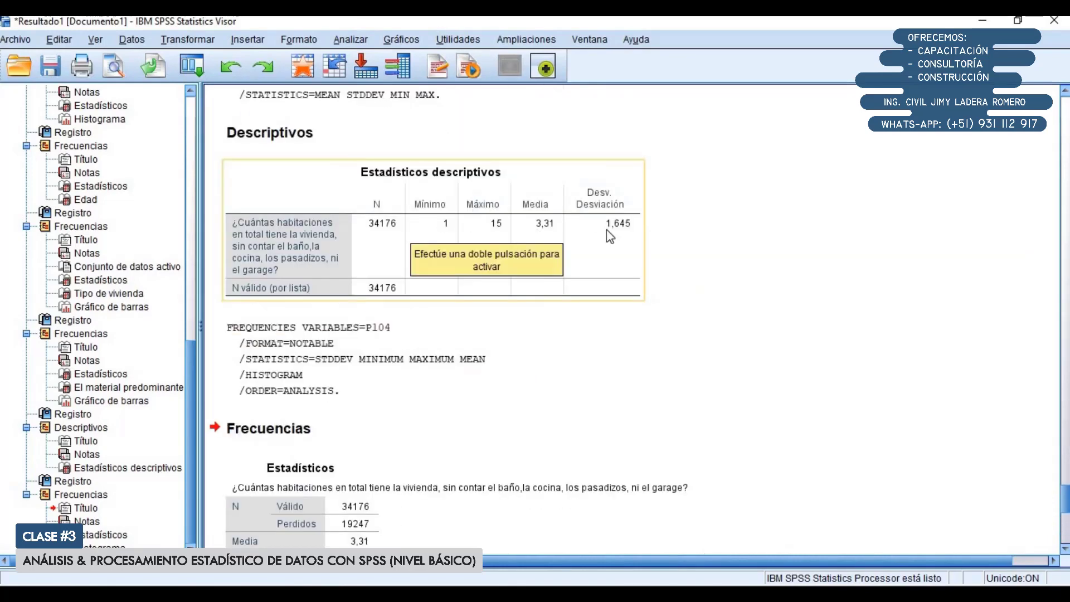
pyautogui.scroll(-6, 625, 228)
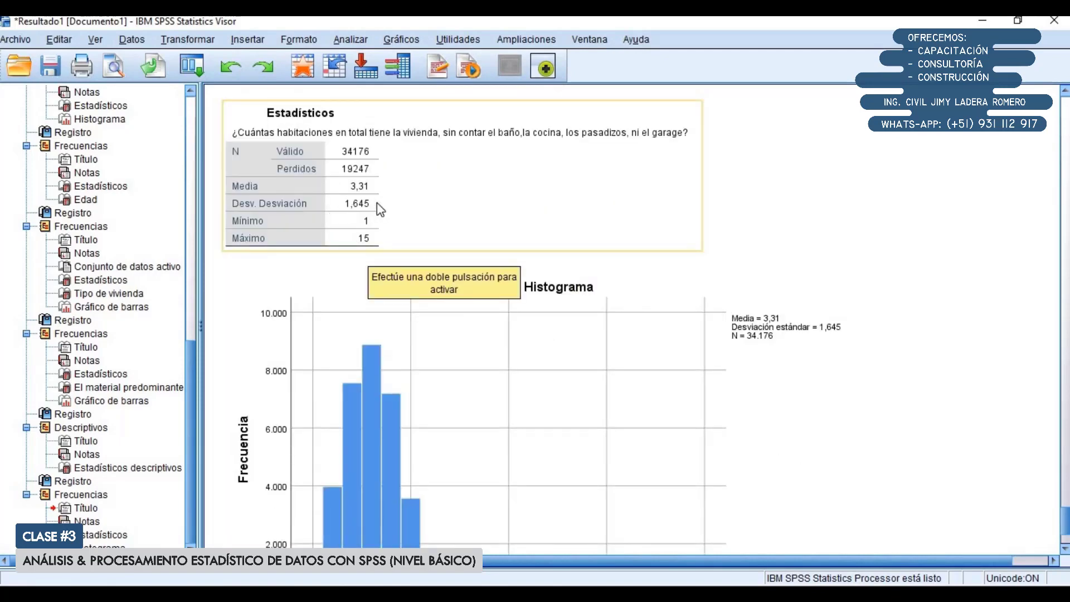
# Step: Shrink the P104 histogram to about 8.81 cm high by 15.8 cm wide so it fits below its statistics table
pyautogui.scroll(-1, 406, 234)
pyautogui.click(442, 363)
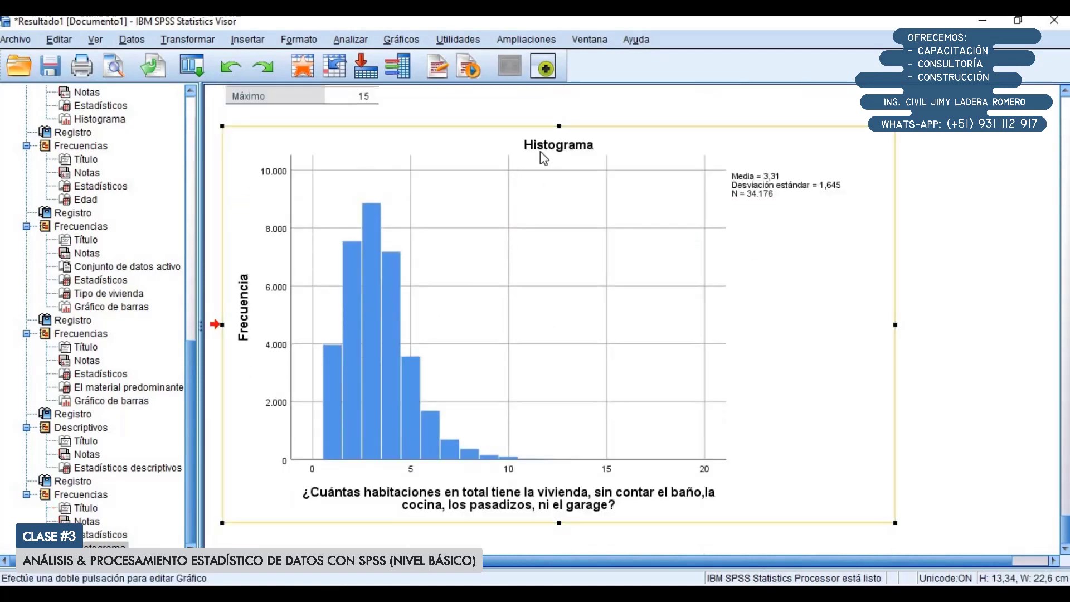
pyautogui.scroll(4, 443, 286)
pyautogui.scroll(-4, 435, 301)
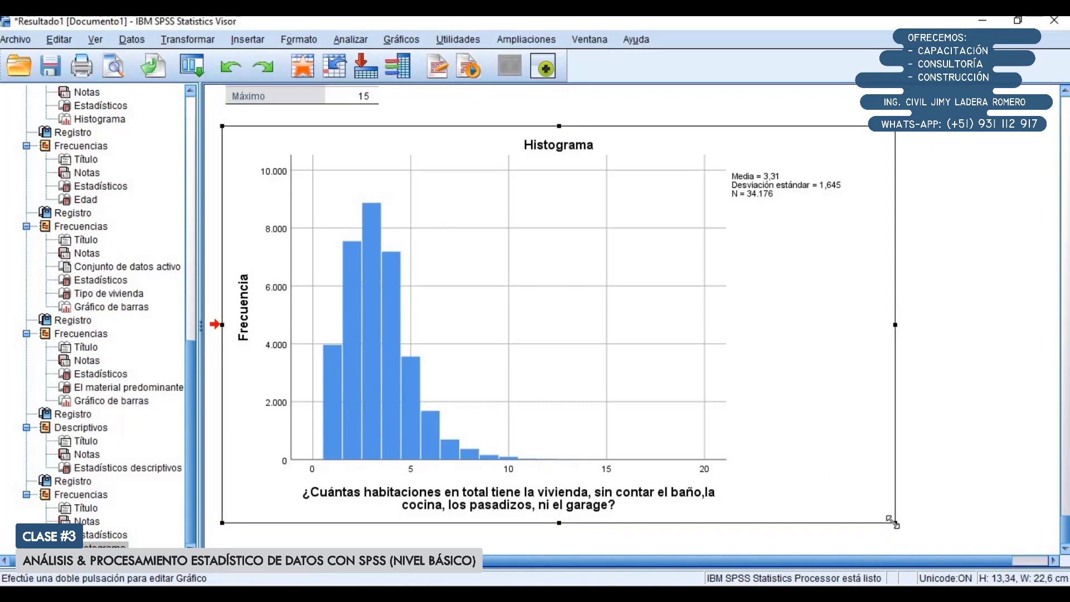
pyautogui.moveTo(895, 523); pyautogui.dragTo(691, 384)
pyautogui.scroll(-5, 625, 387)
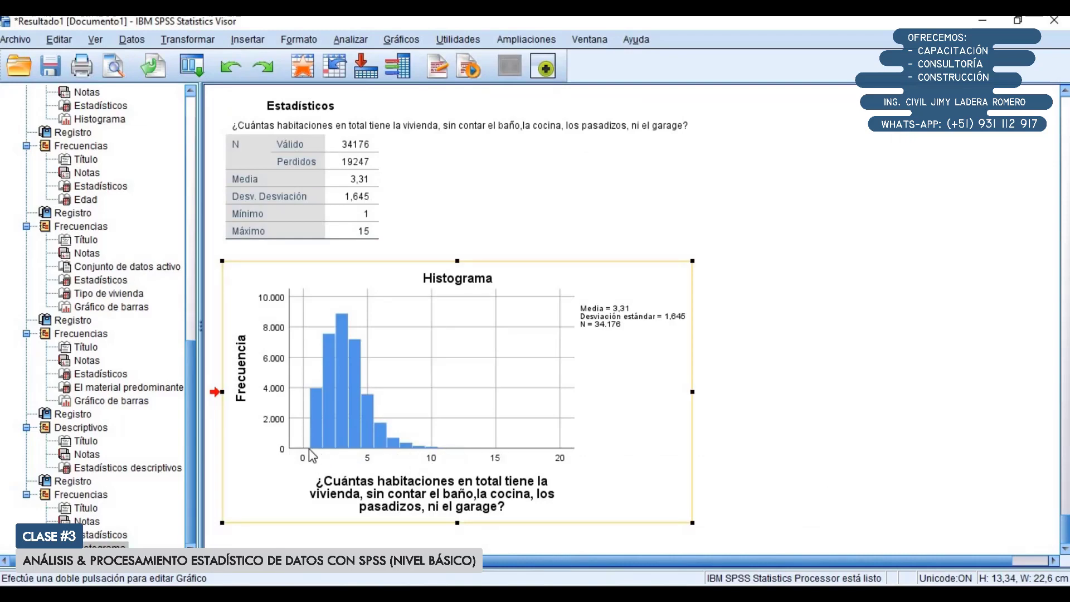
# Step: Edit the histogram's horizontal axis scale to run from a minimum of 1 to a maximum of 15, and close the chart editor
pyautogui.doubleClick(369, 458)
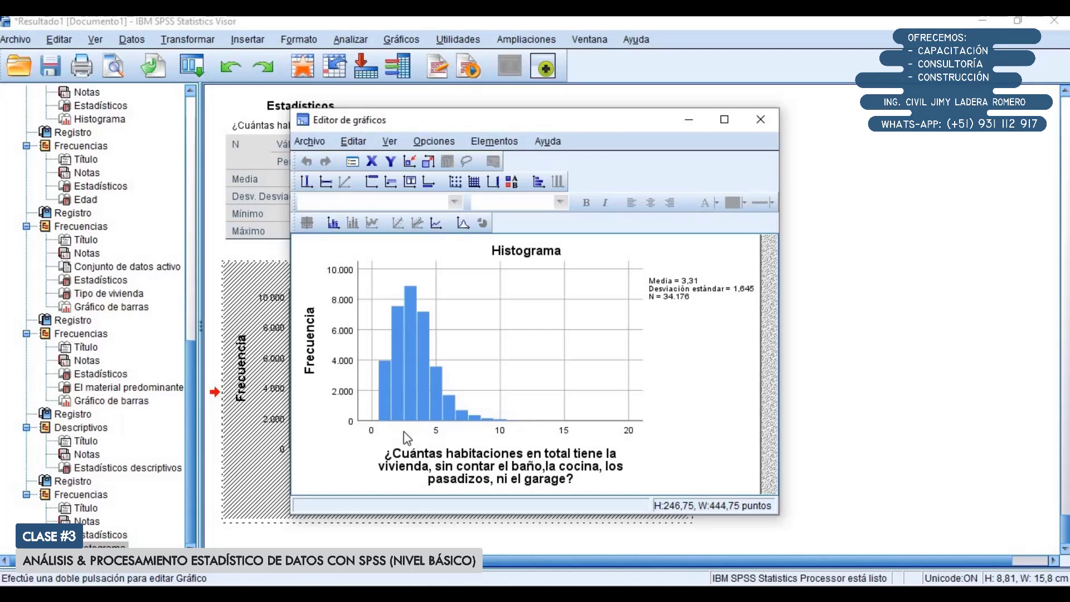
pyautogui.doubleClick(497, 431)
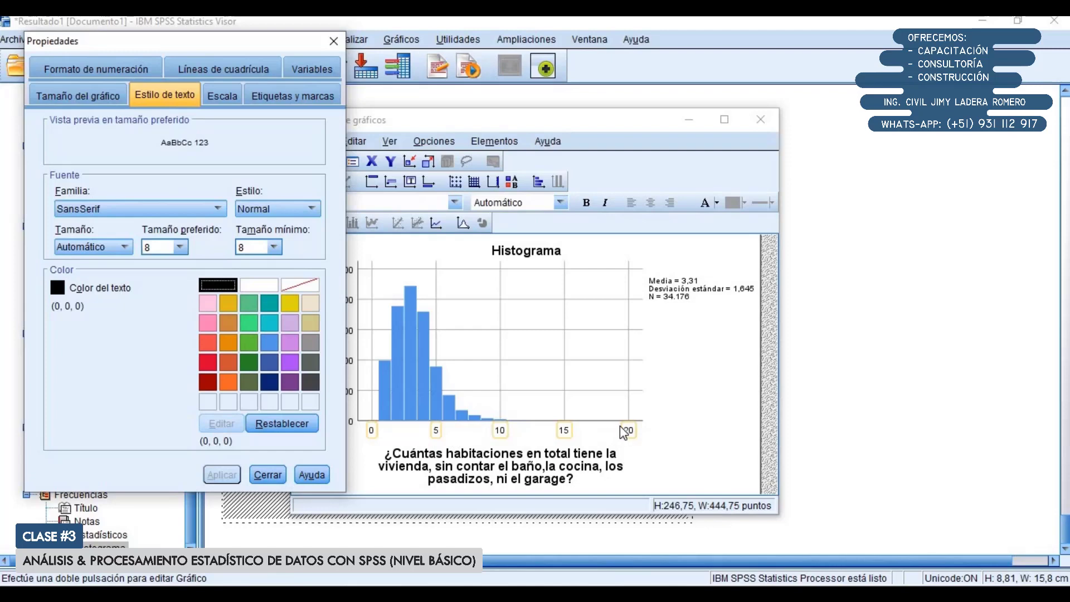
pyautogui.click(225, 97)
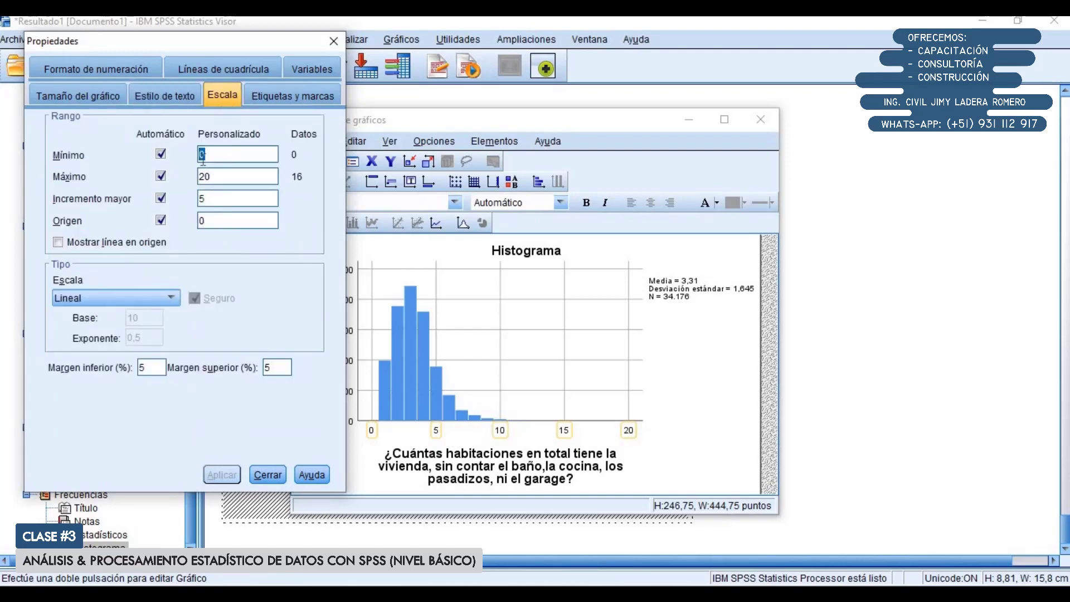
pyautogui.write('1')
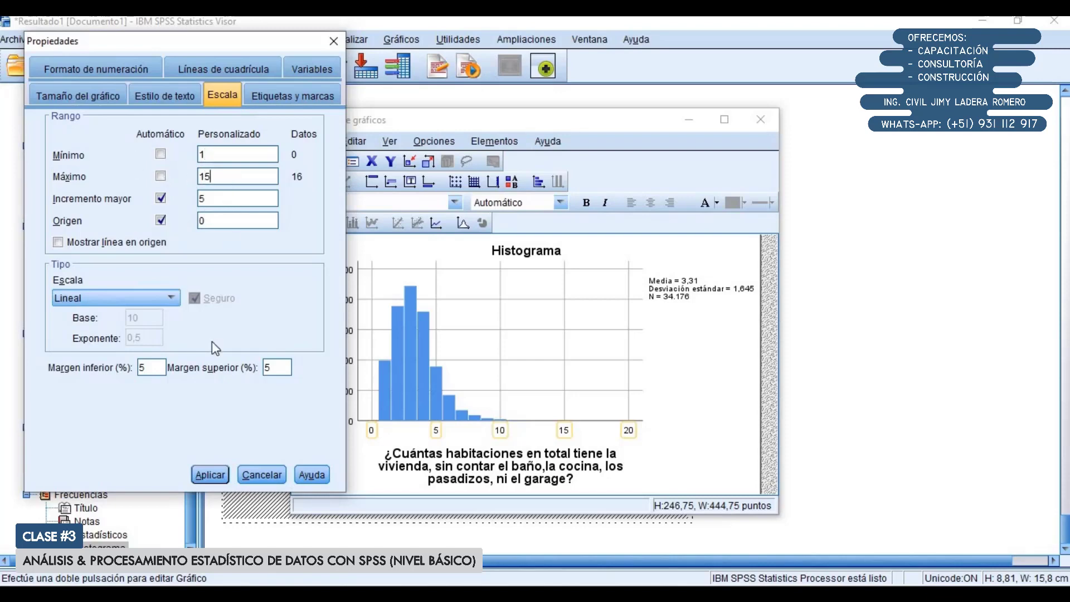
pyautogui.click(210, 474)
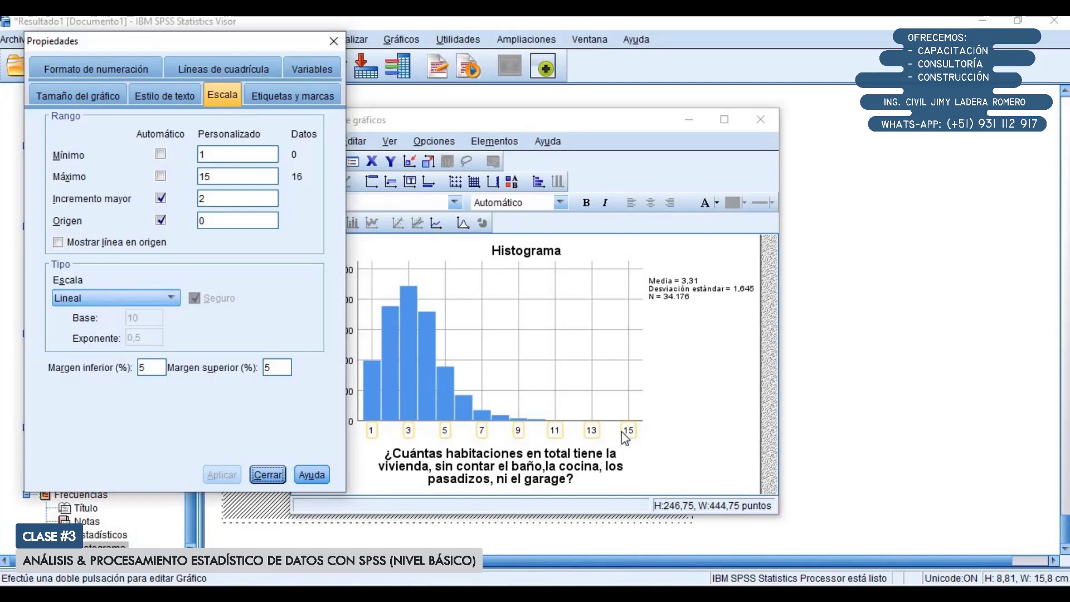
pyautogui.click(276, 475)
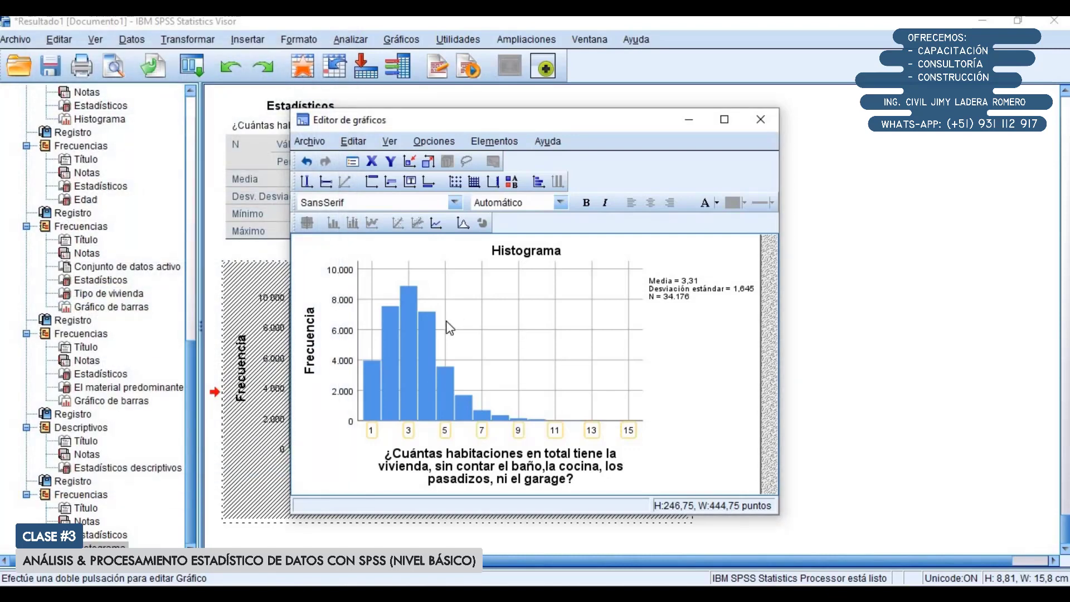
pyautogui.click(750, 125)
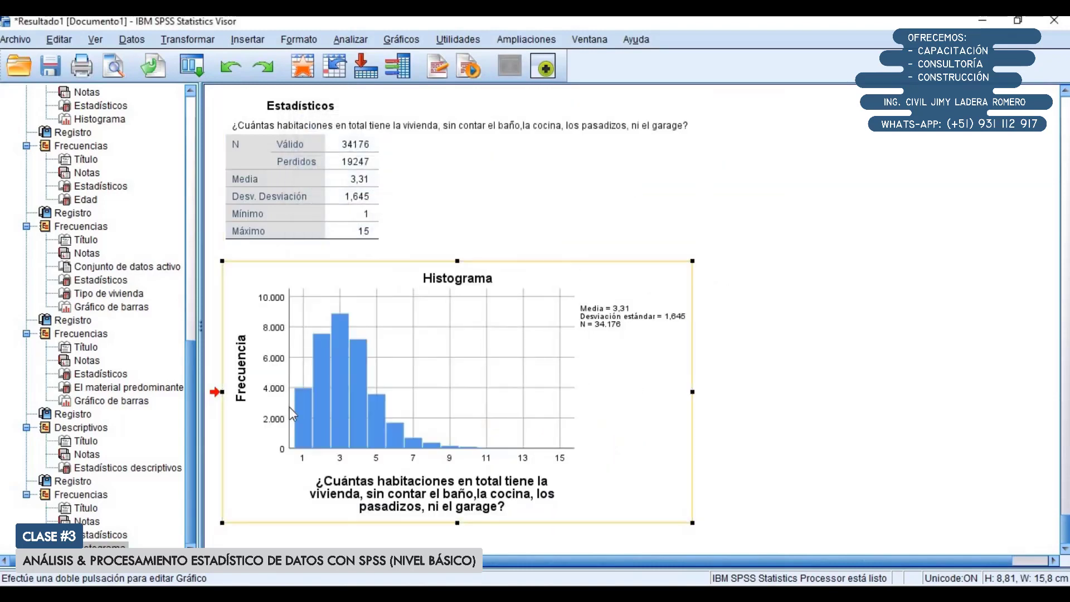
# Step: Widen the P104 histogram so it extends past the Estadísticos table above it
pyautogui.click(527, 199)
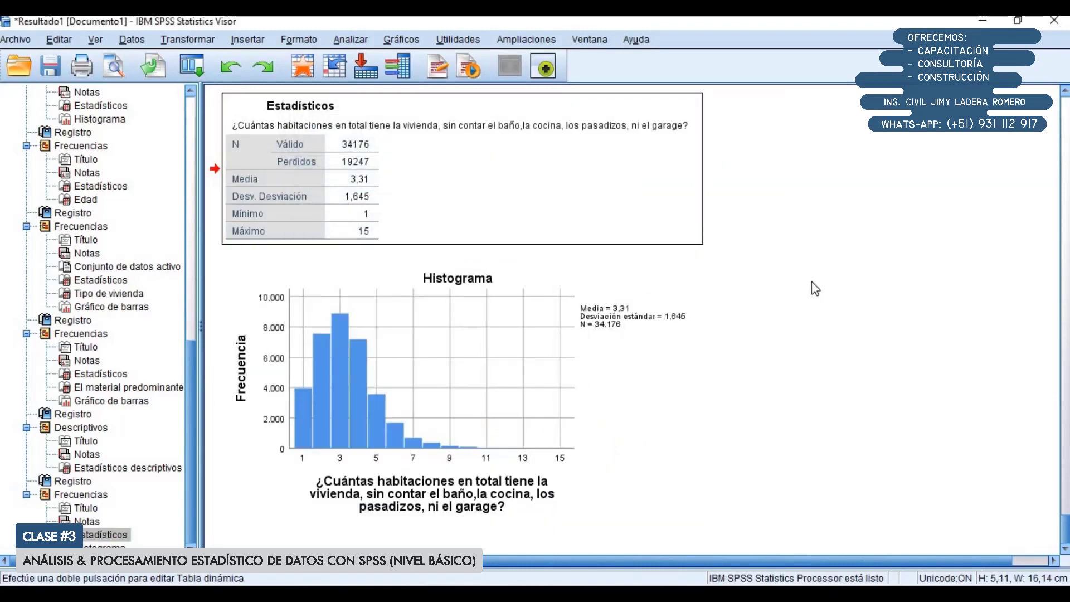
pyautogui.click(604, 200)
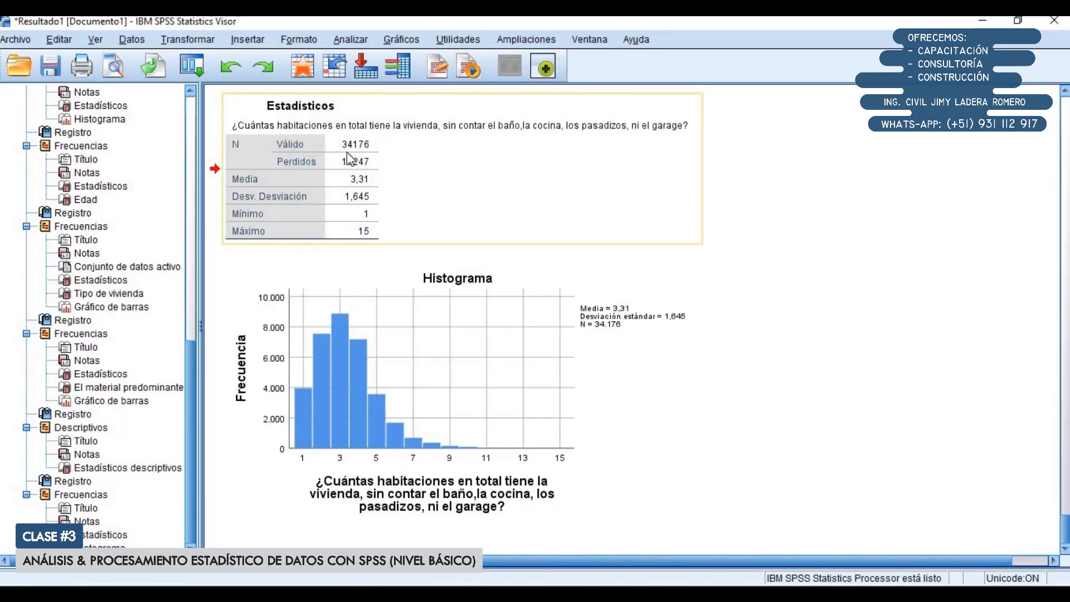
pyautogui.click(384, 409)
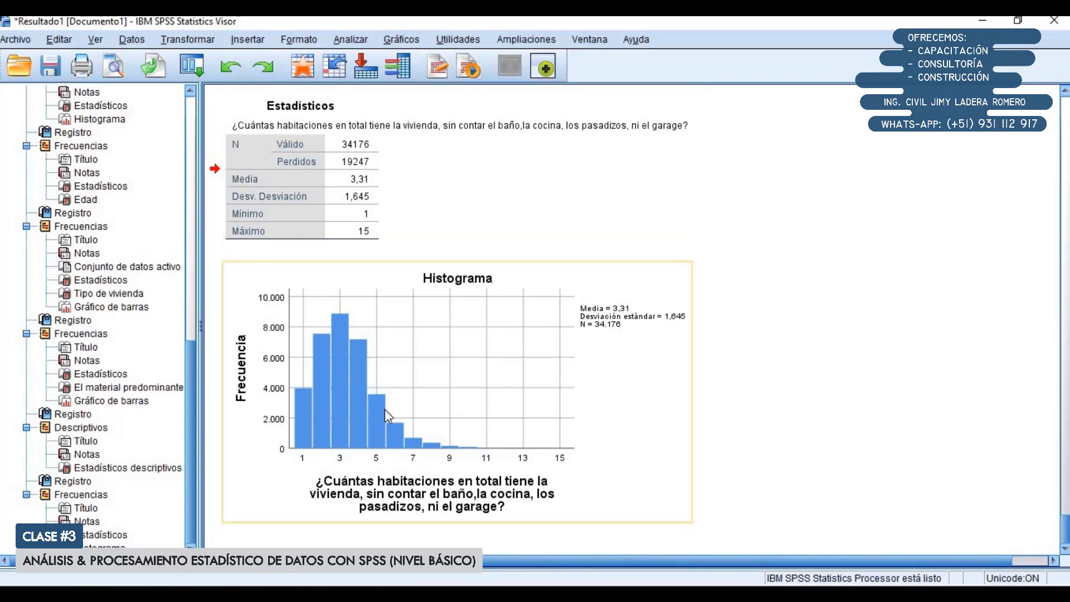
pyautogui.click(389, 396)
pyautogui.moveTo(692, 392); pyautogui.dragTo(817, 382)
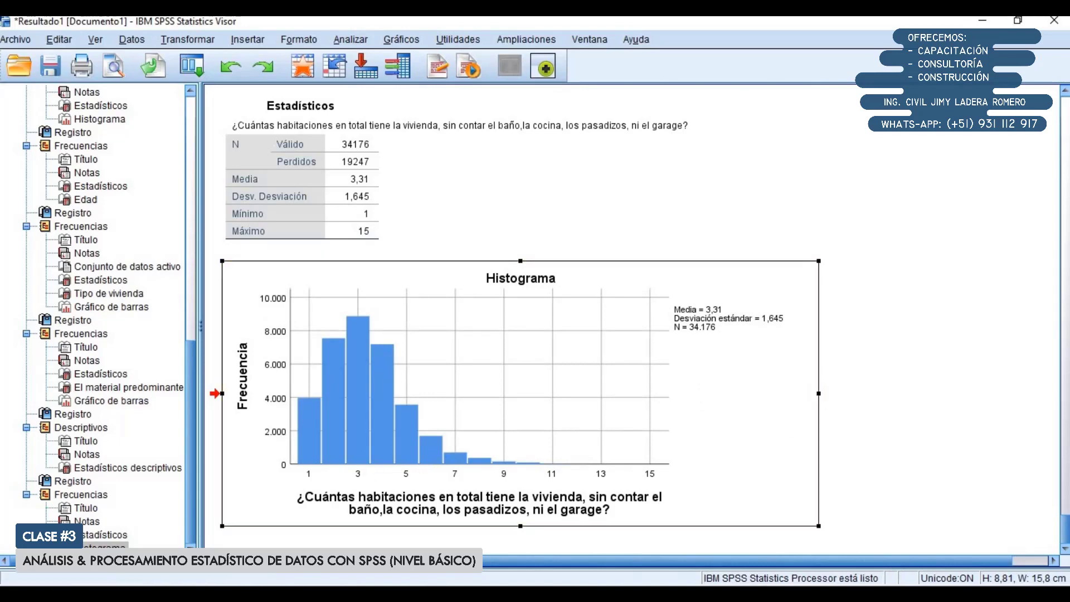
# Step: Switch to PracticaENAHO.docx in Word and review the remaining module 01 variables from P104A onward, singling out ESTRATO
pyautogui.hotkey('alt', 'Tab')
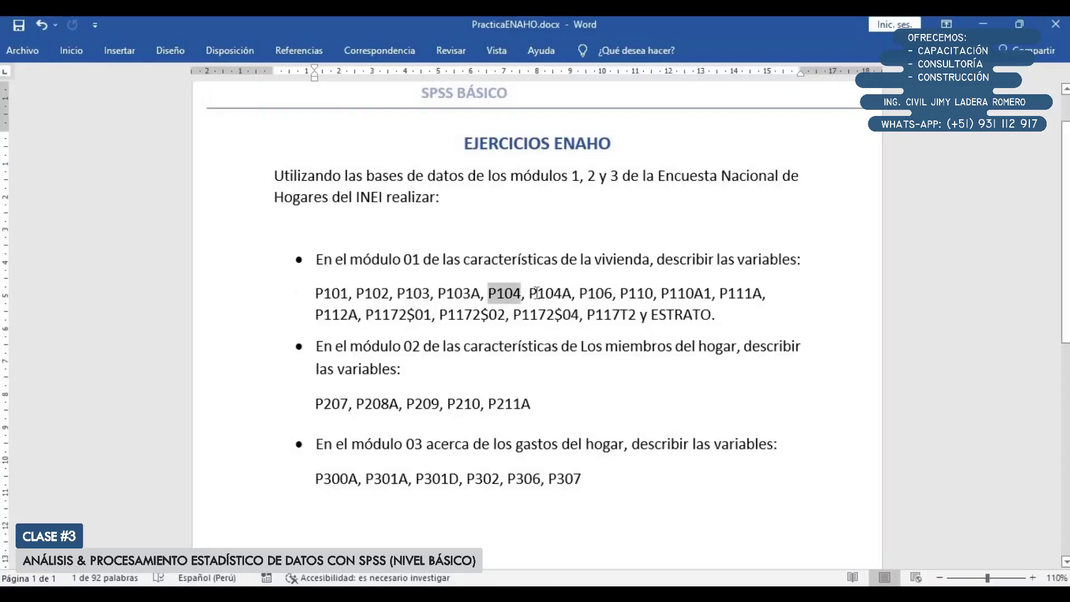
pyautogui.click(538, 293)
pyautogui.moveTo(538, 293); pyautogui.dragTo(685, 316)
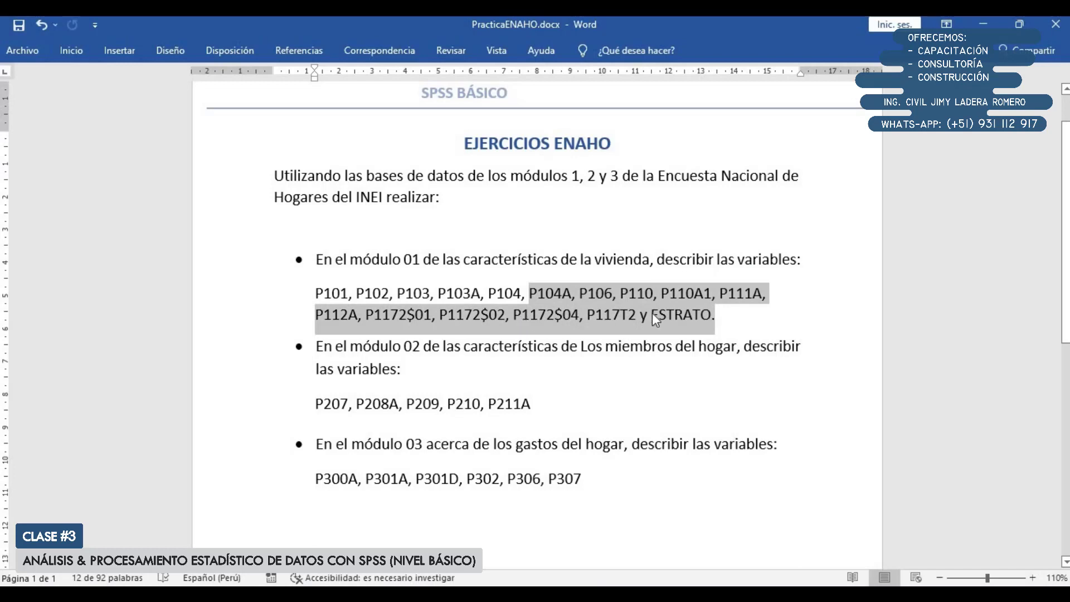
pyautogui.moveTo(650, 315); pyautogui.dragTo(703, 317)
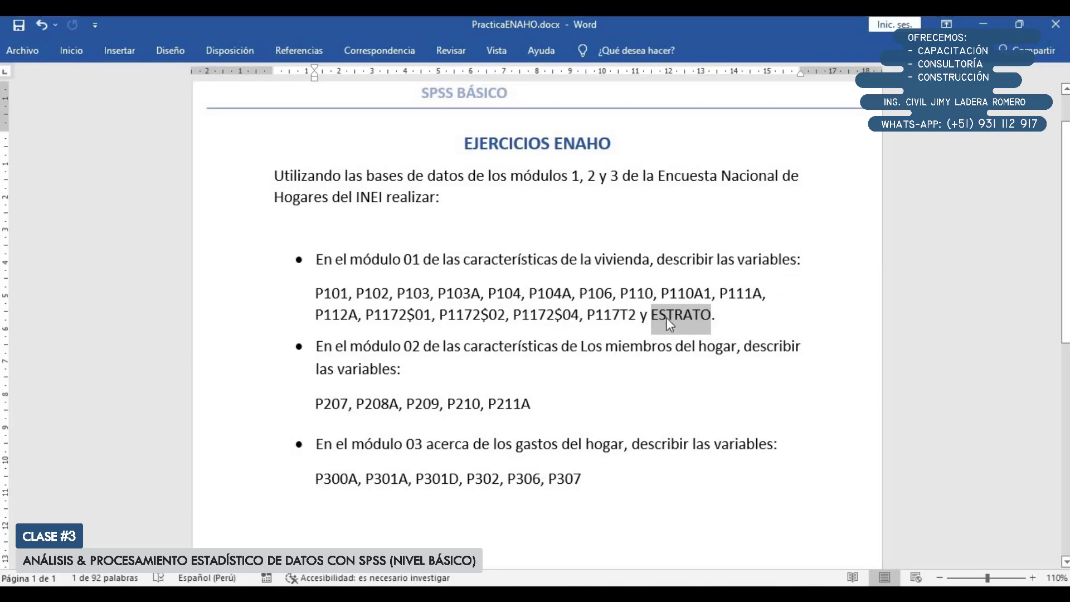
# Step: Switch to the Enaho01-2020-100.sav data editor in SPSS and open the value labels of the ESTRATO variable
pyautogui.click(325, 594)
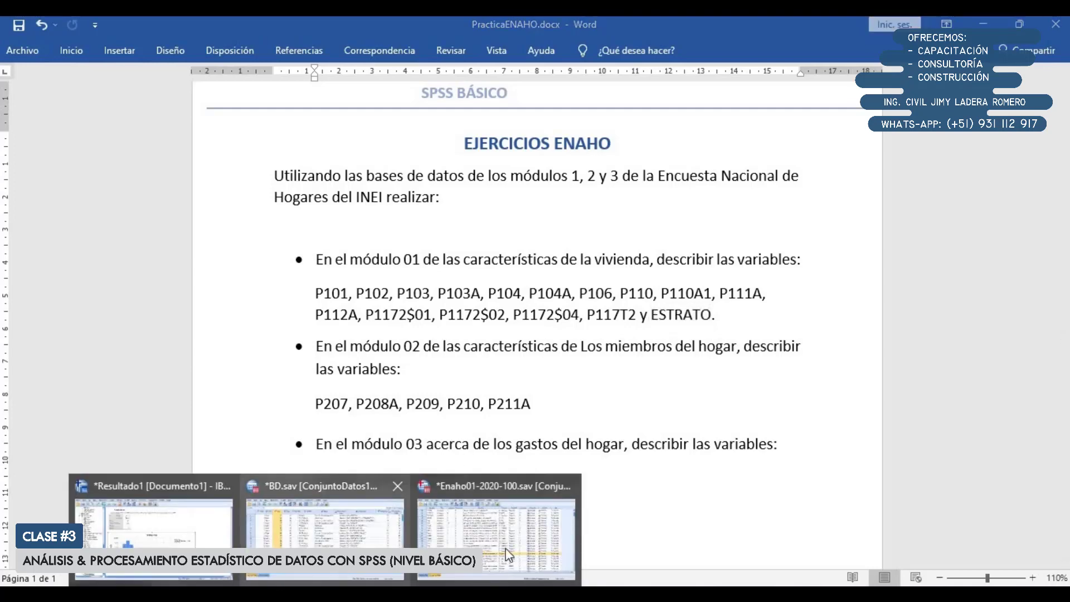
pyautogui.click(505, 552)
pyautogui.scroll(3, 184, 314)
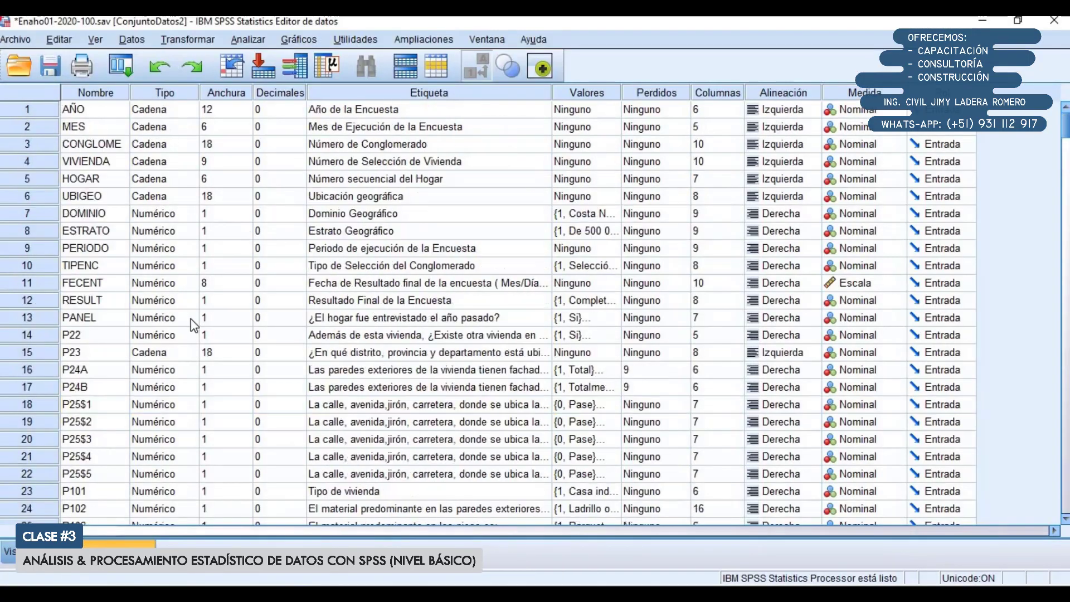
pyautogui.click(52, 230)
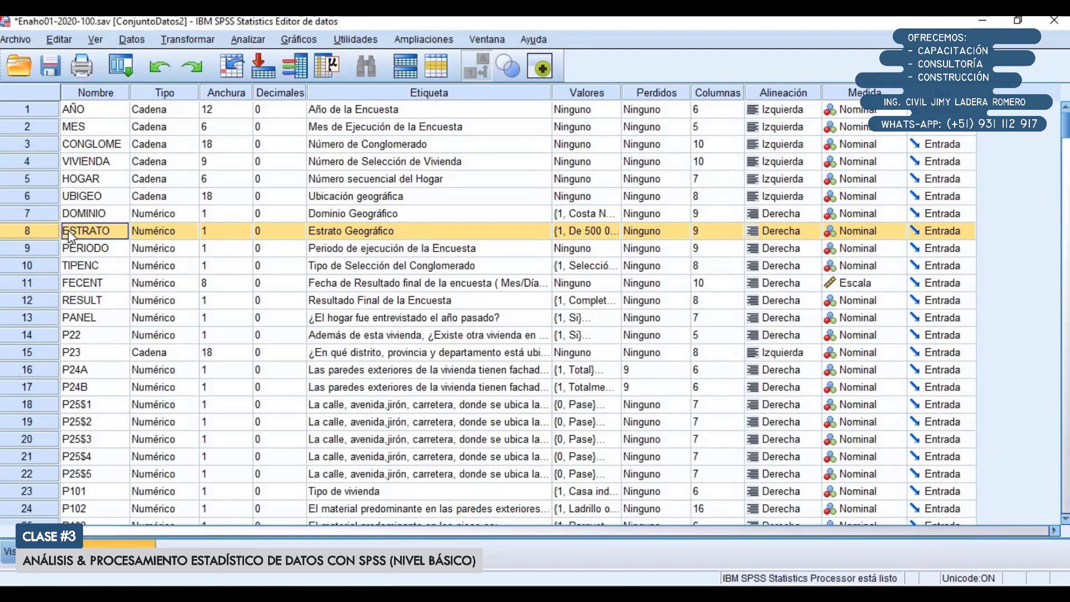
pyautogui.click(605, 231)
pyautogui.click(614, 230)
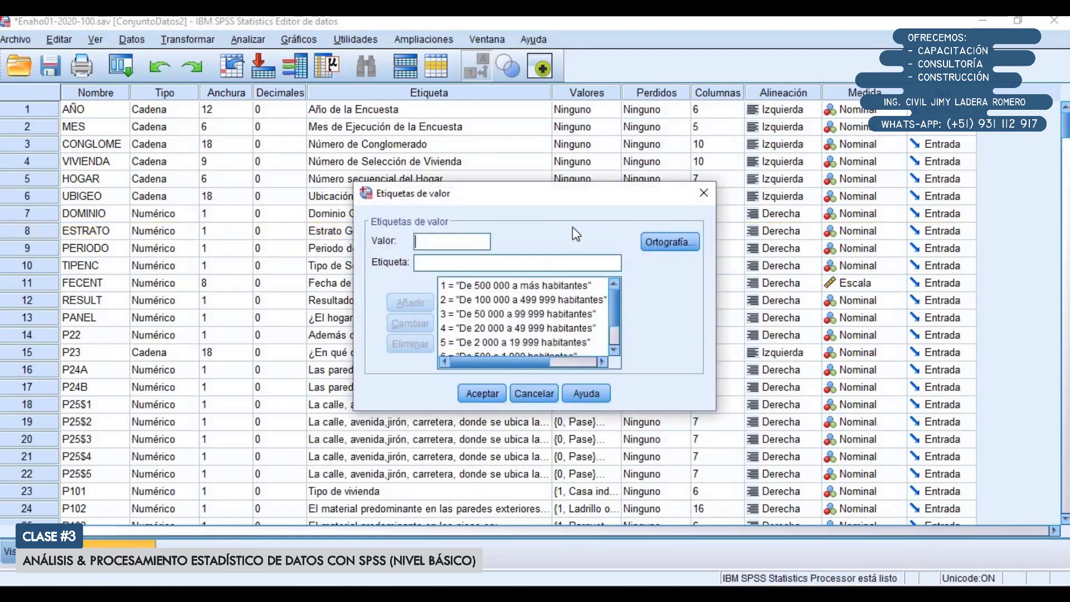
pyautogui.moveTo(465, 193); pyautogui.dragTo(298, 257)
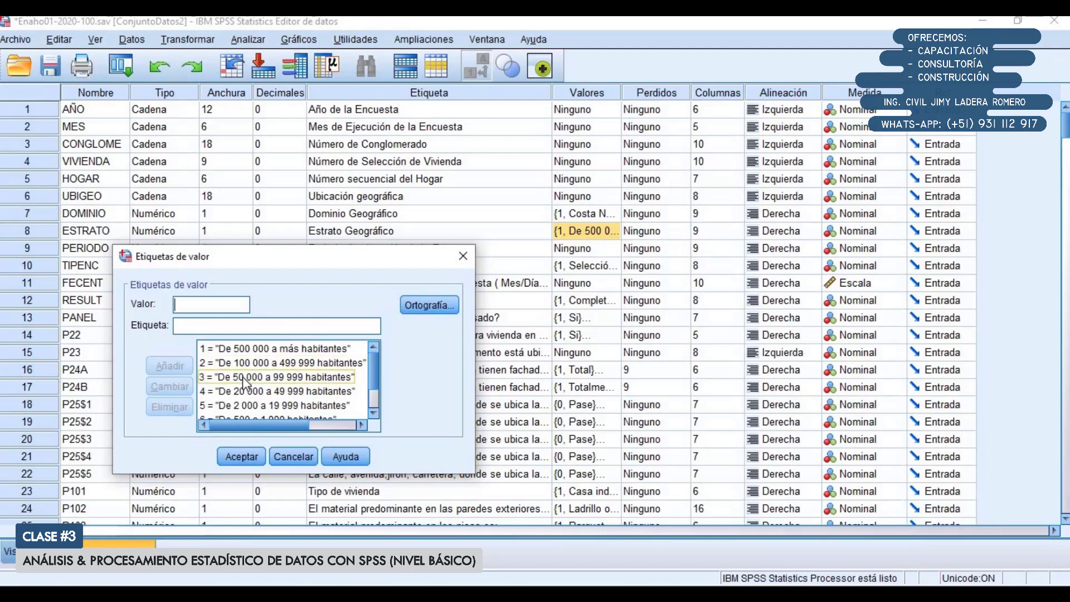
# Step: Examine all the ESTRATO value labels by enlarging the value labels dialog, and close it without changes
pyautogui.click(280, 393)
pyautogui.scroll(-1, 246, 375)
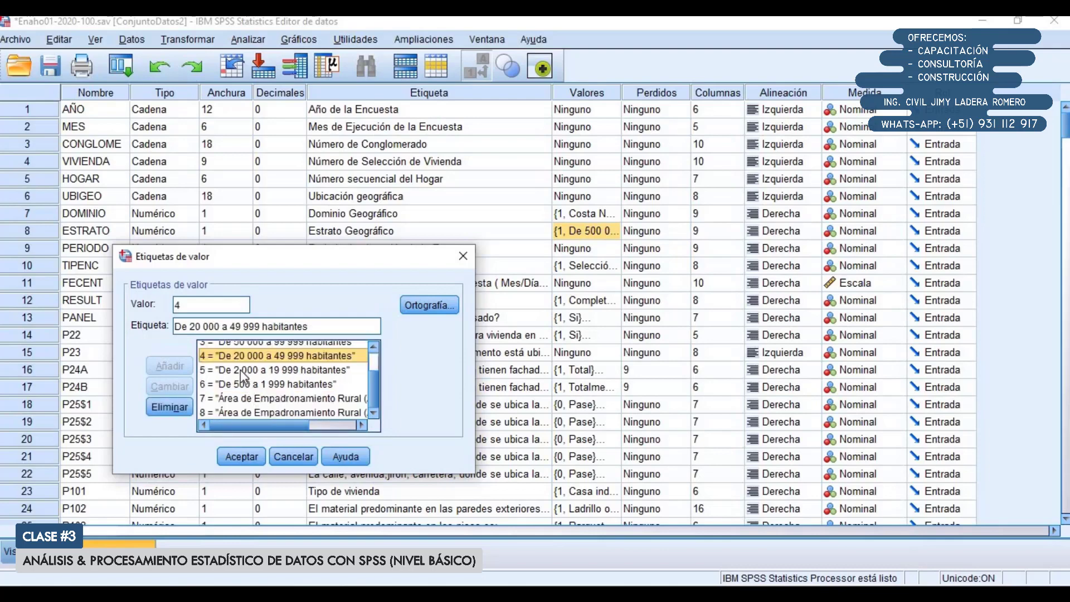
pyautogui.click(247, 370)
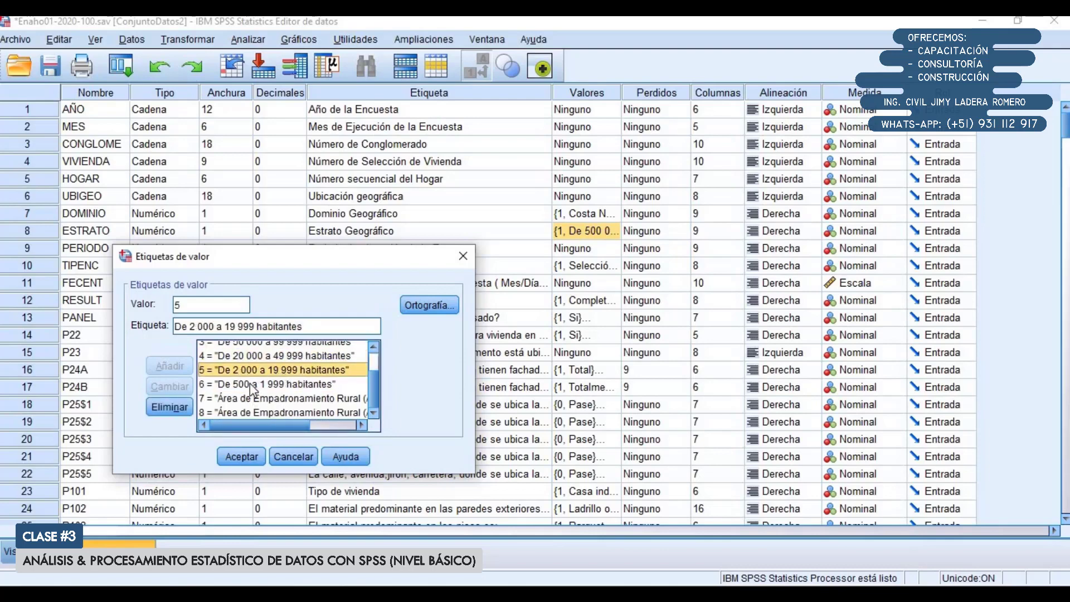
pyautogui.click(266, 384)
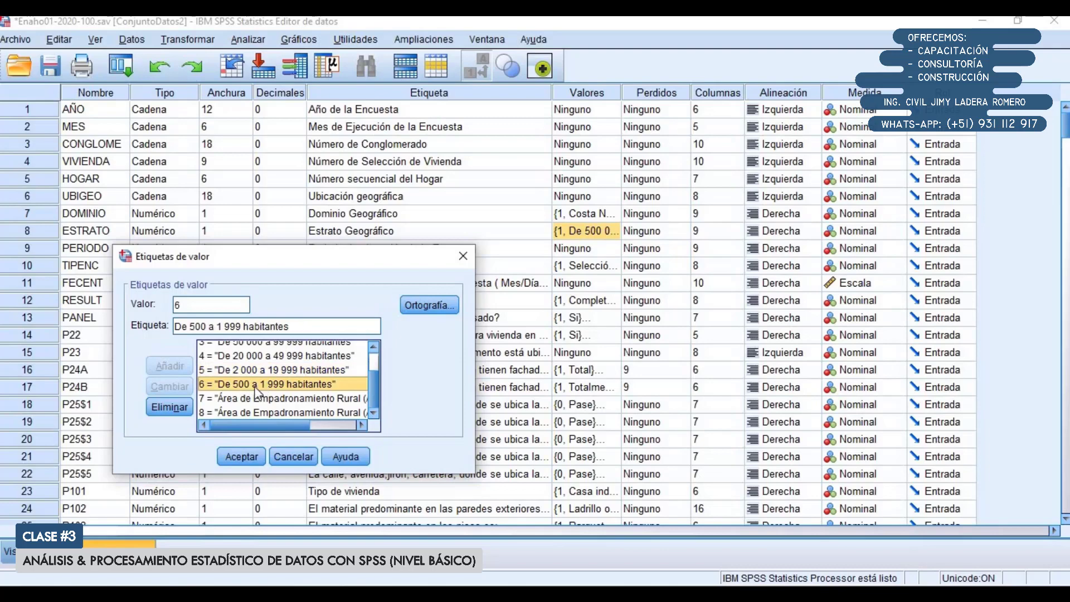
pyautogui.moveTo(251, 477); pyautogui.dragTo(251, 538)
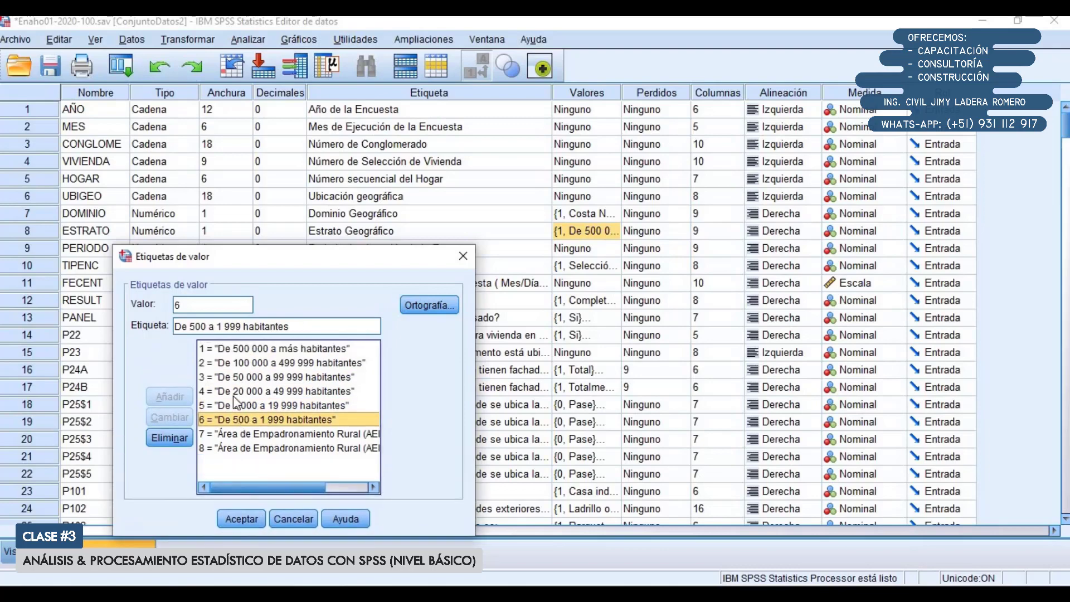
pyautogui.click(462, 256)
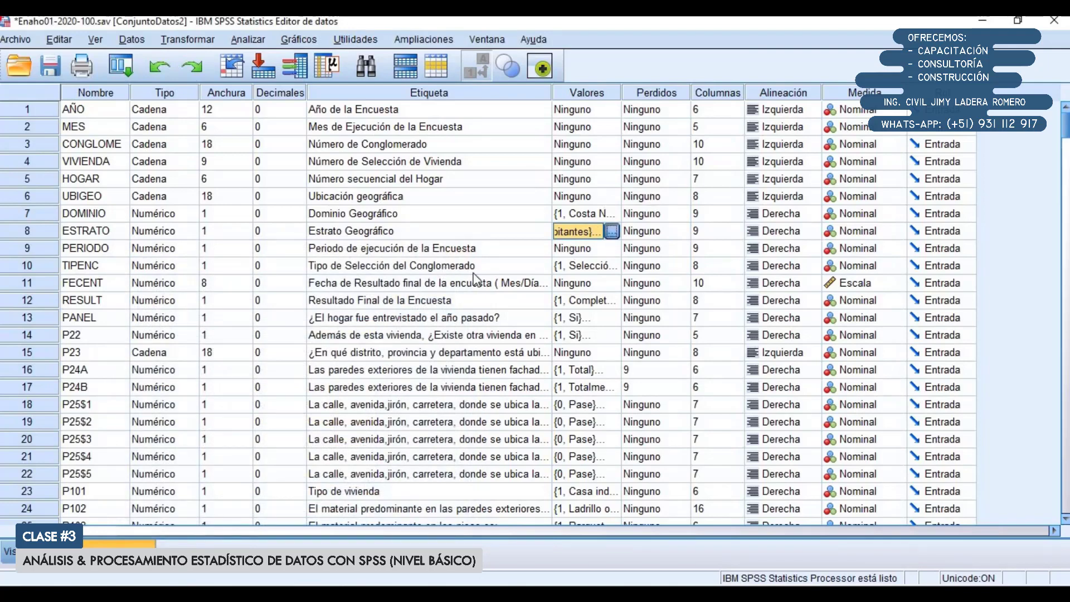
pyautogui.click(611, 231)
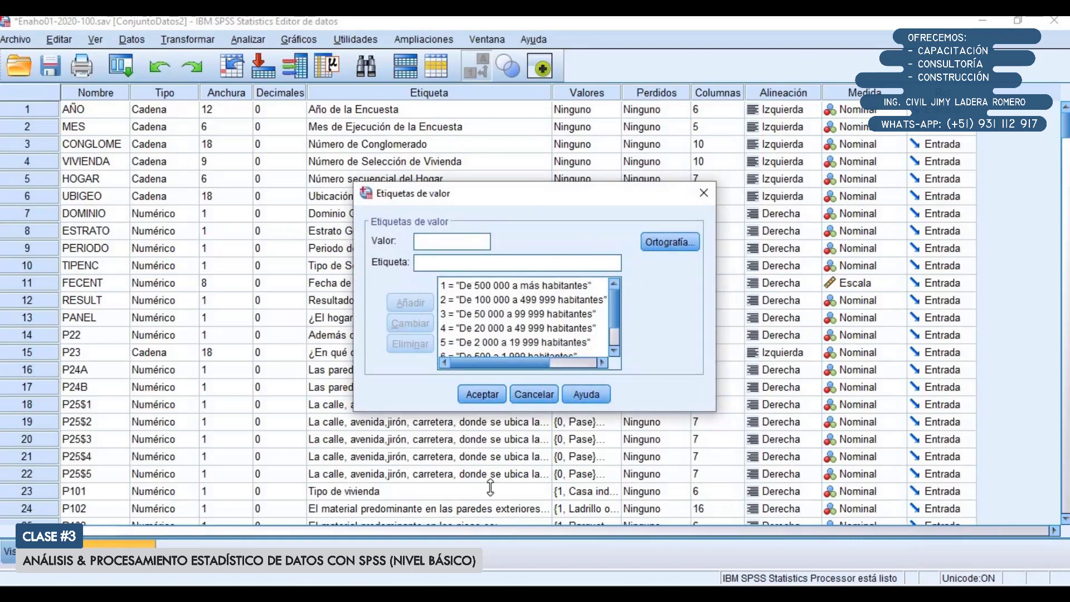
pyautogui.moveTo(490, 410); pyautogui.dragTo(490, 495)
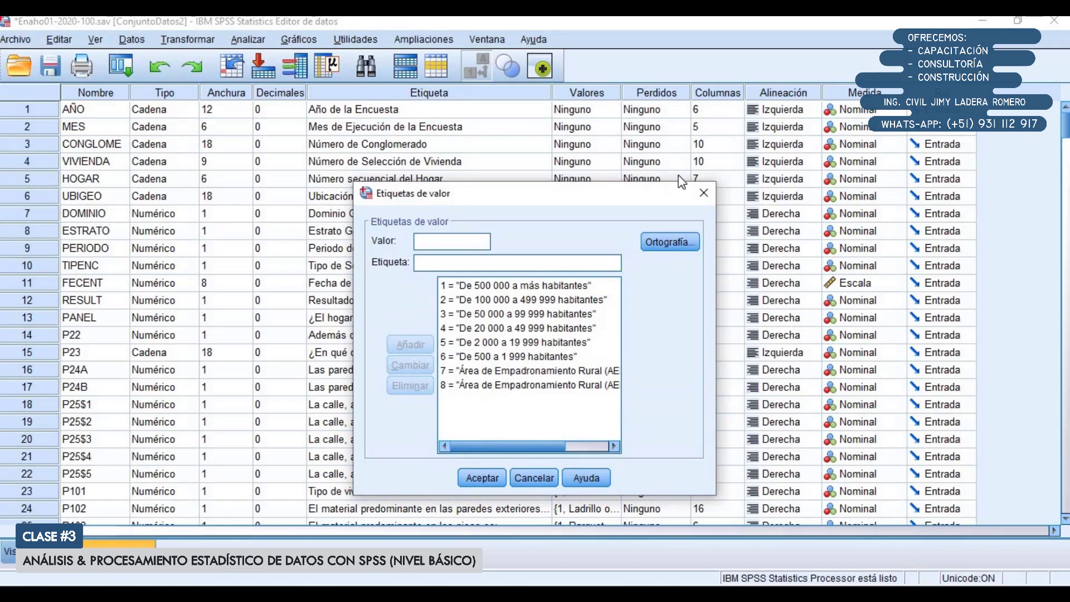
pyautogui.click(701, 192)
# Step: Reset the Frecuencias analysis and add ESTRATO as its only variable
pyautogui.click(248, 39)
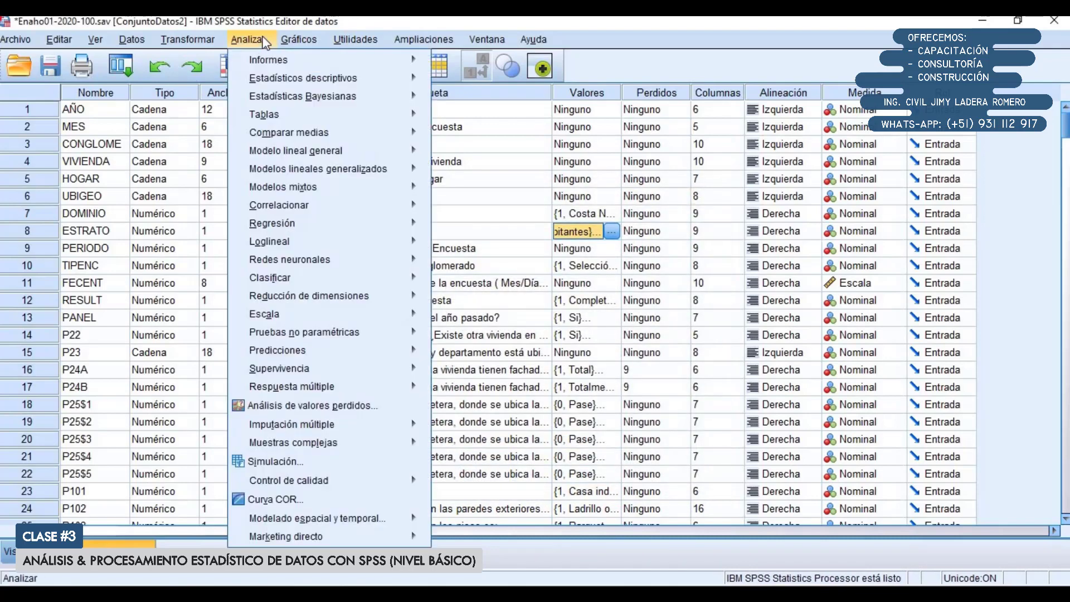
pyautogui.moveTo(295, 78)
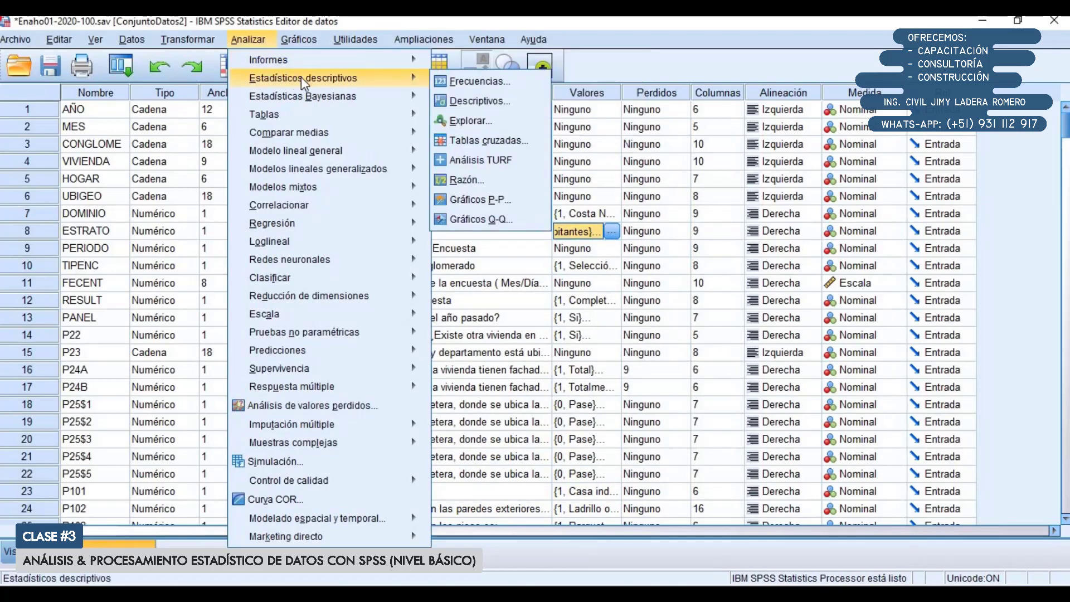
pyautogui.click(473, 79)
pyautogui.click(372, 472)
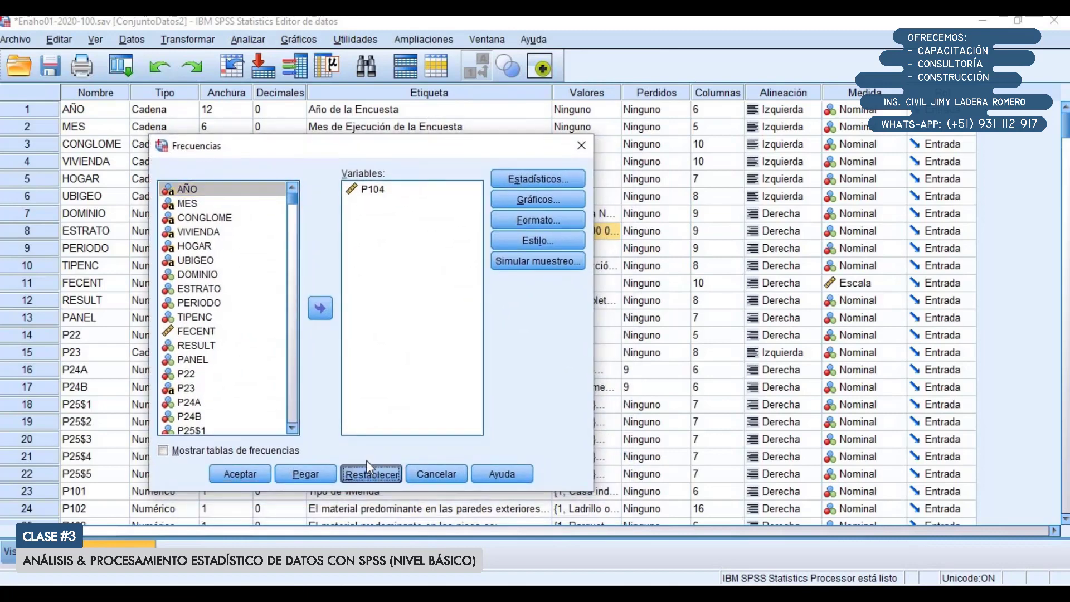
pyautogui.rightClick(212, 233)
pyautogui.click(225, 250)
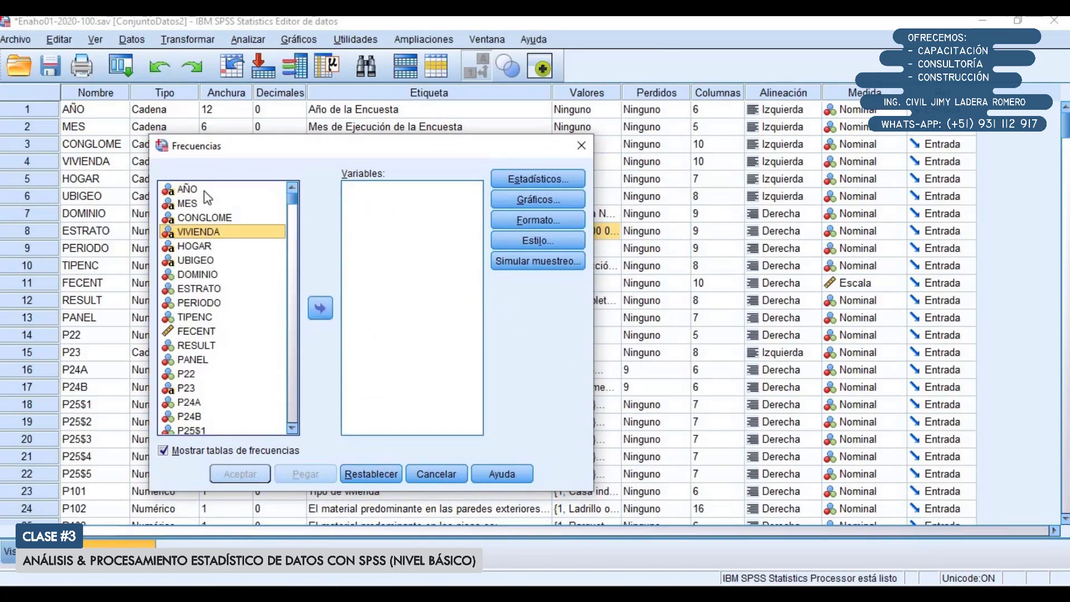
pyautogui.click(201, 289)
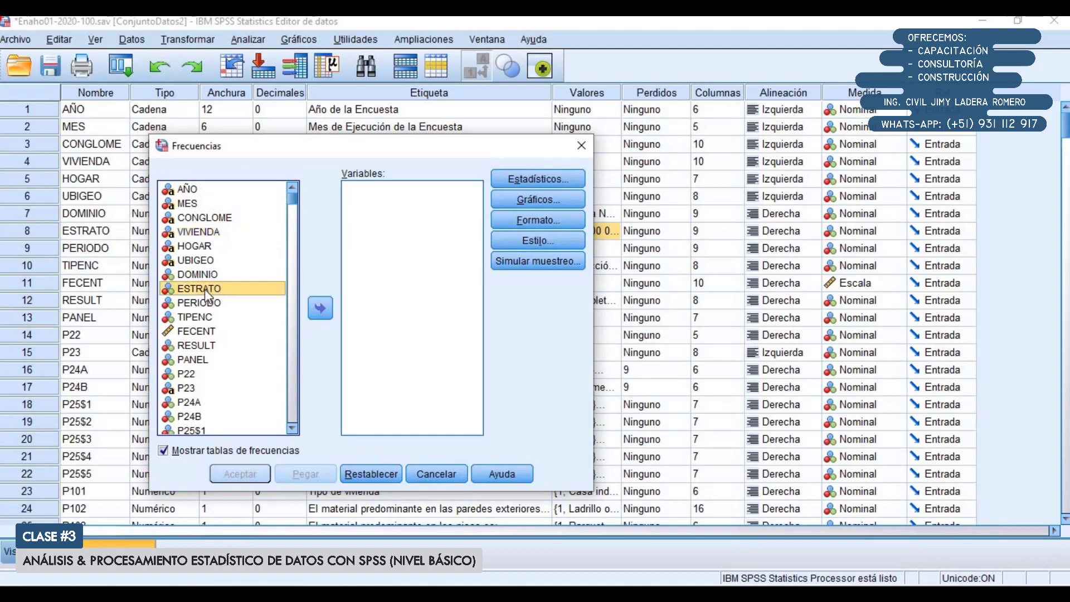
pyautogui.click(321, 308)
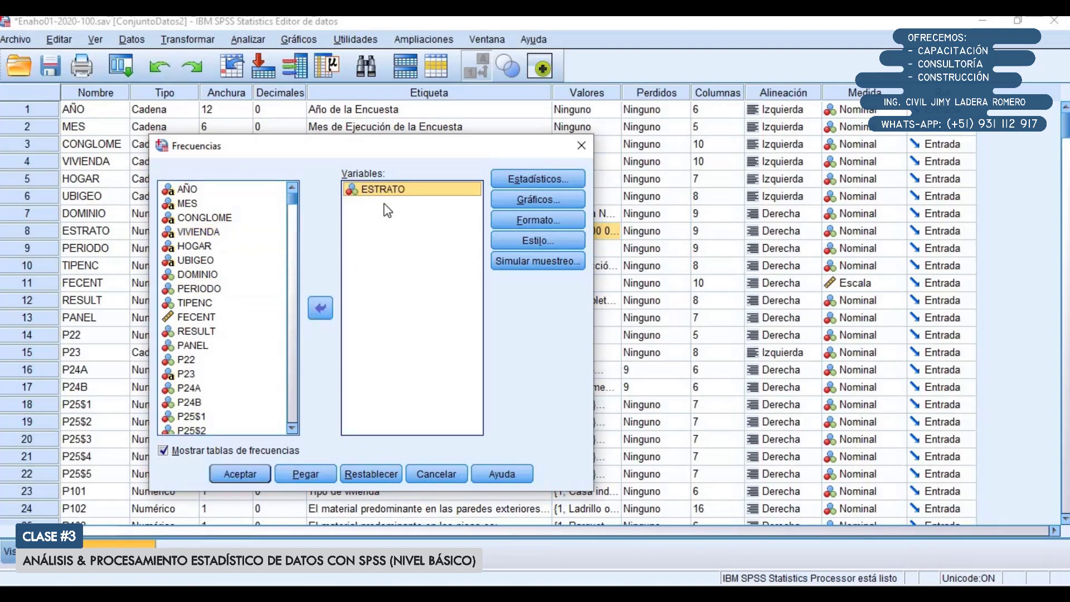
# Step: Choose a bar chart of frequencies for ESTRATO, keep the order by ascending values, and leave the Frecuencias dialog without running it
pyautogui.click(543, 223)
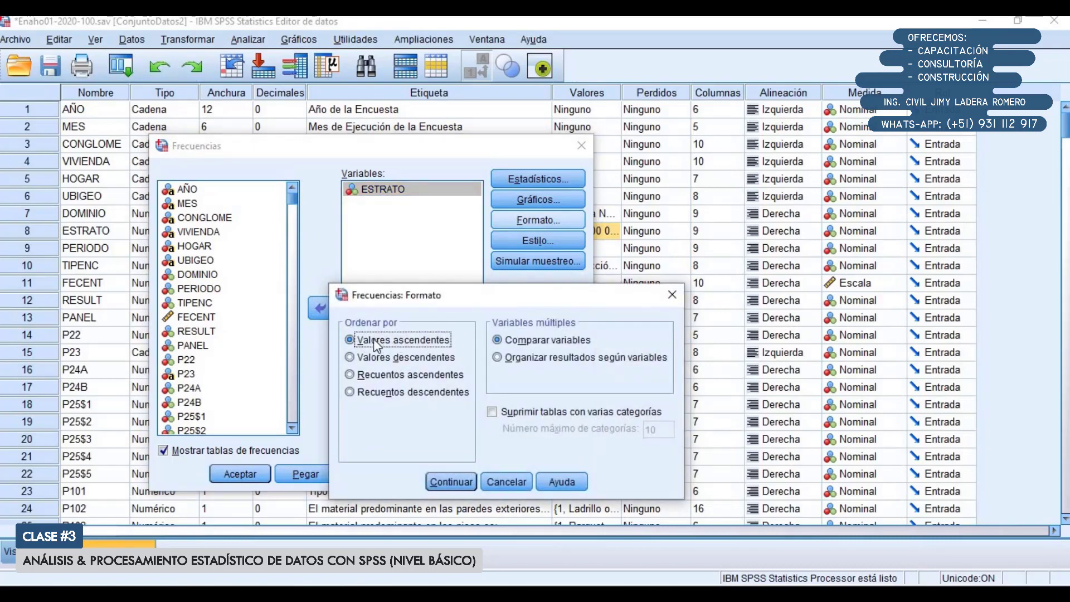
pyautogui.click(452, 481)
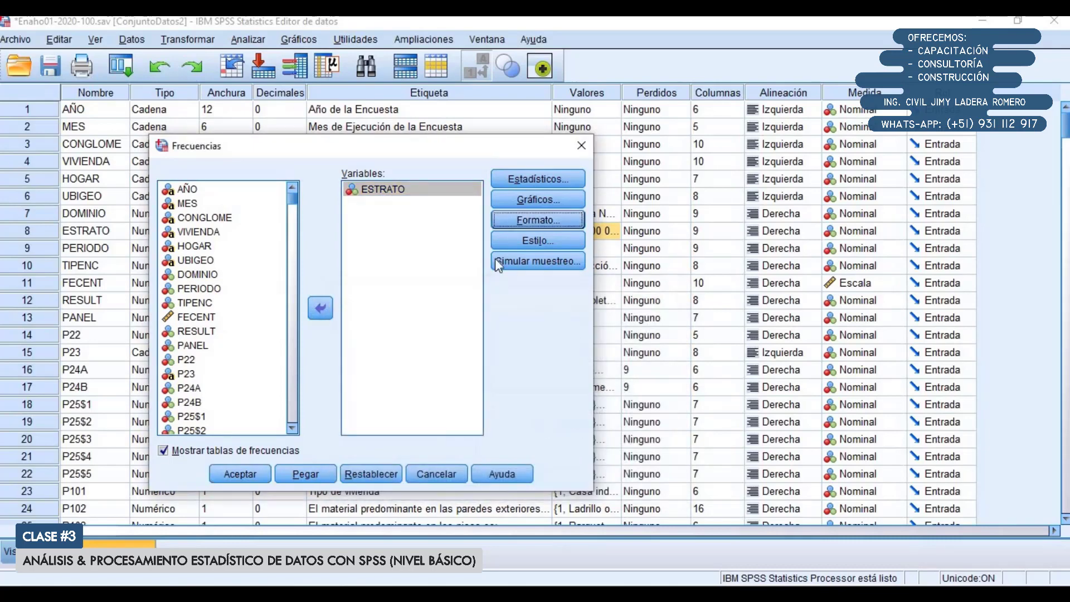
pyautogui.click(531, 203)
pyautogui.click(496, 313)
pyautogui.click(483, 438)
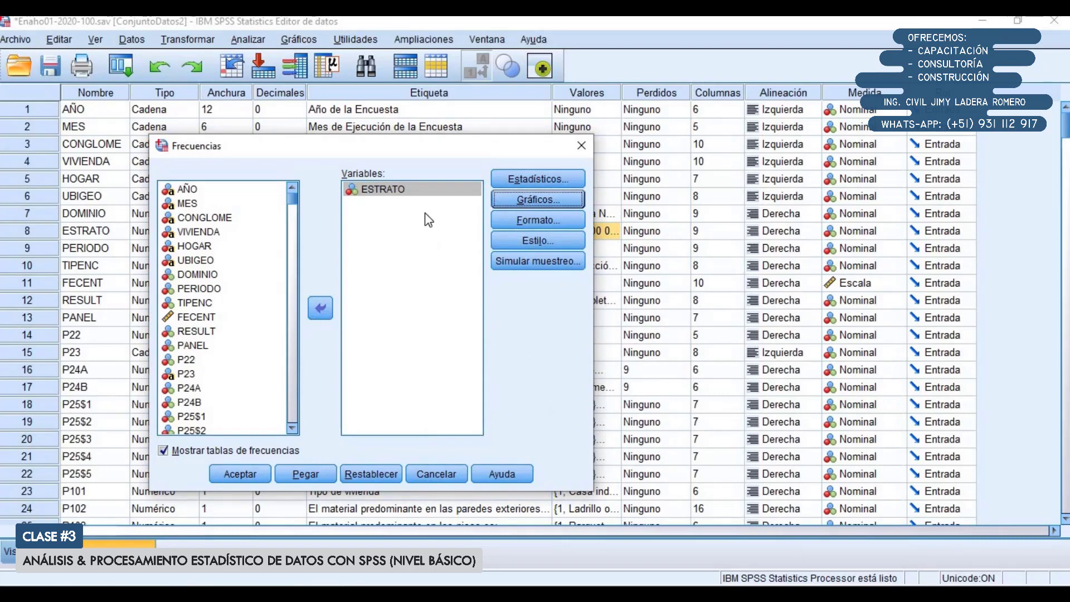
pyautogui.click(546, 222)
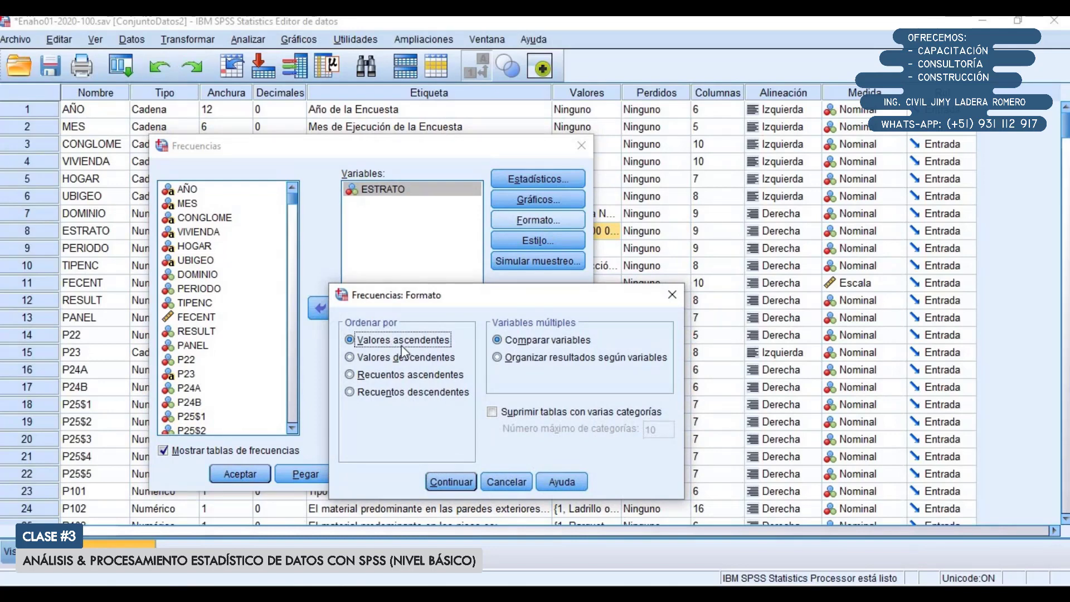
pyautogui.click(451, 482)
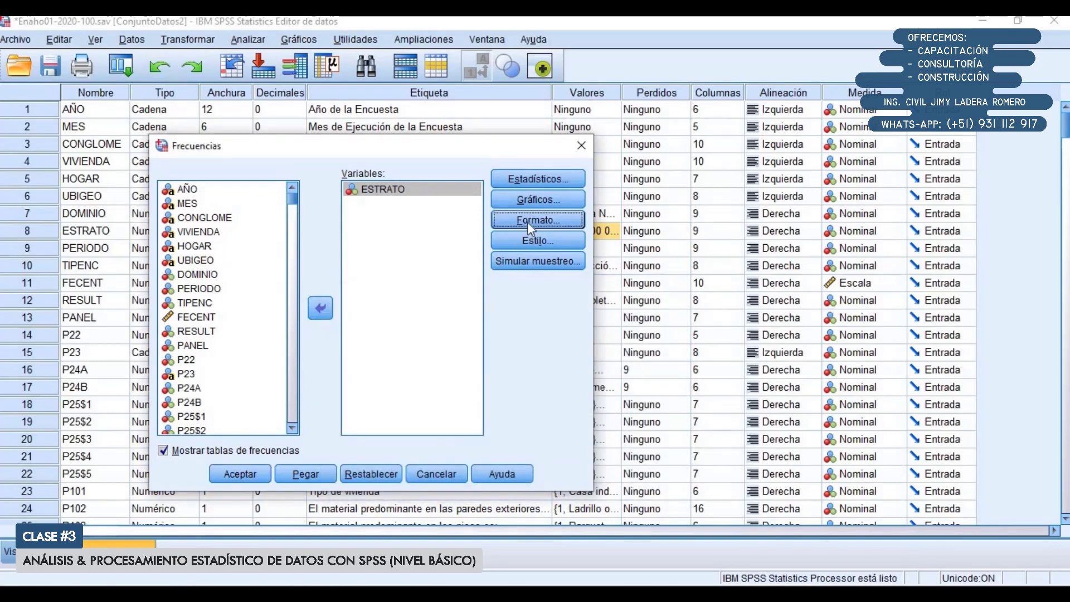
pyautogui.click(549, 203)
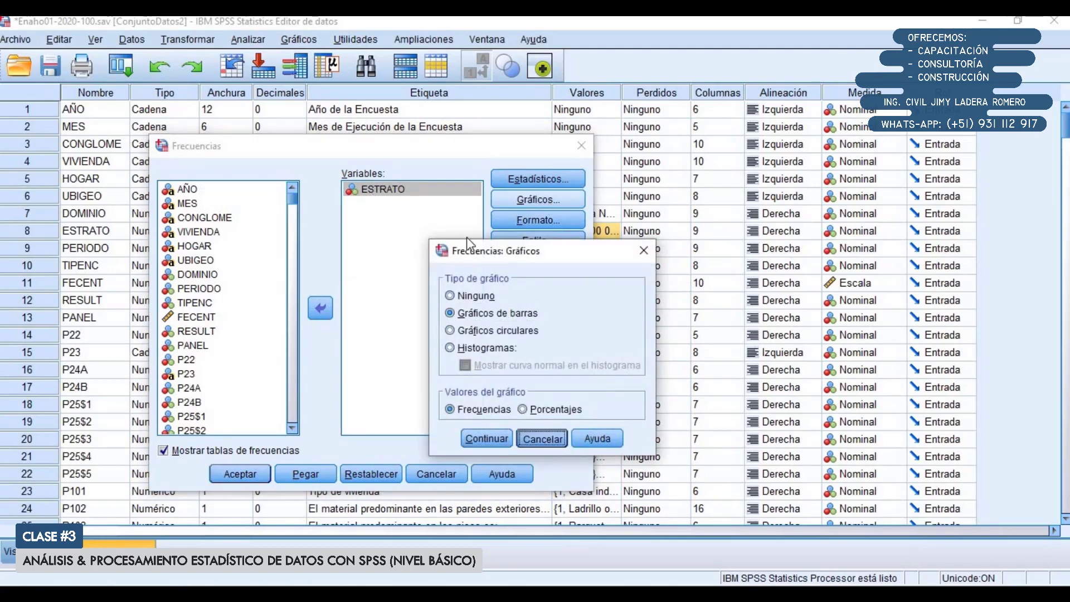
pyautogui.click(541, 438)
pyautogui.click(435, 473)
# Step: Change the measurement level of the ESTRATO variable to Ordinal
pyautogui.click(73, 251)
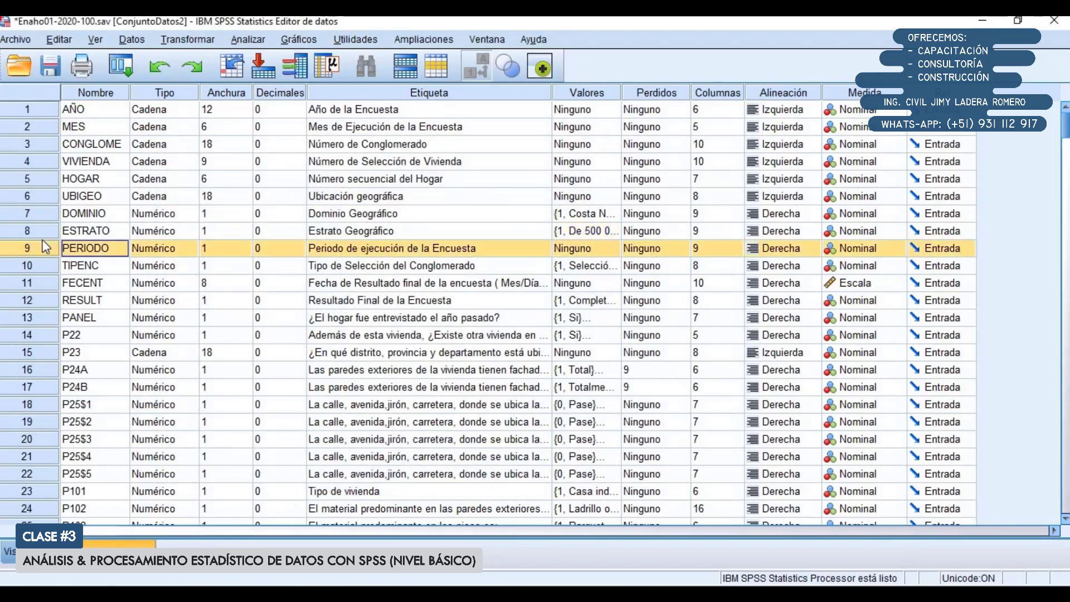
pyautogui.click(81, 232)
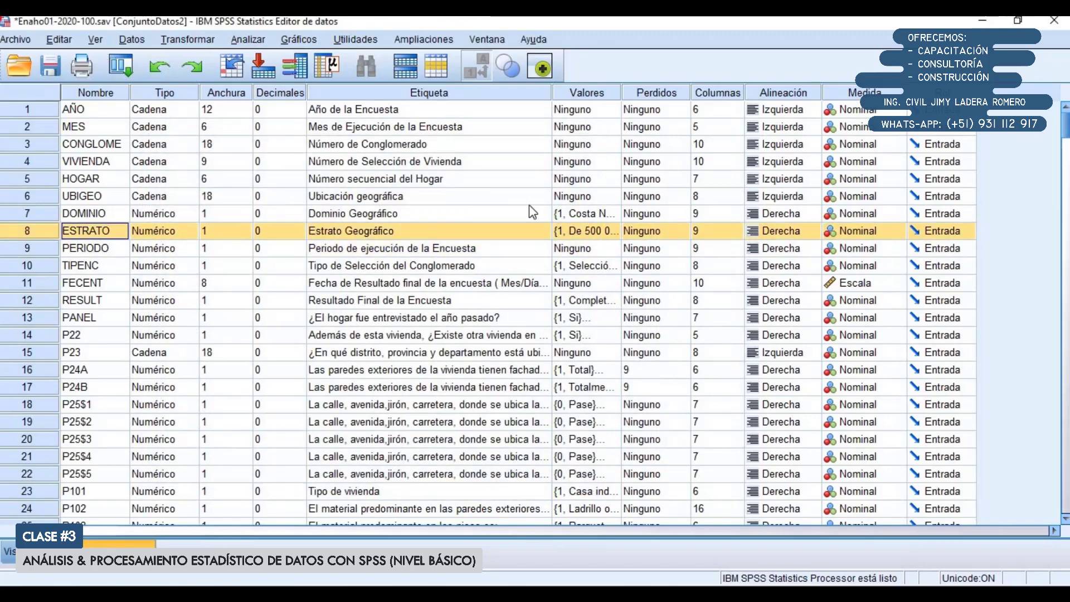
pyautogui.click(841, 232)
pyautogui.click(841, 235)
pyautogui.click(847, 266)
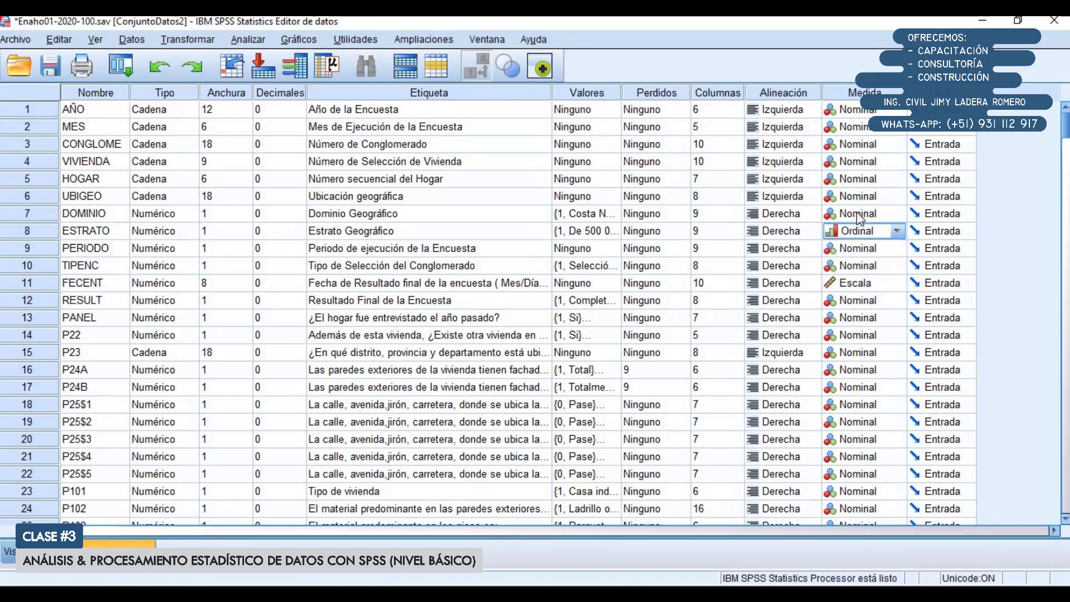
# Step: Run the Frecuencias analysis for the ordinal variable ESTRATO, with frequency tables shown and the order kept by ascending values
pyautogui.click(258, 41)
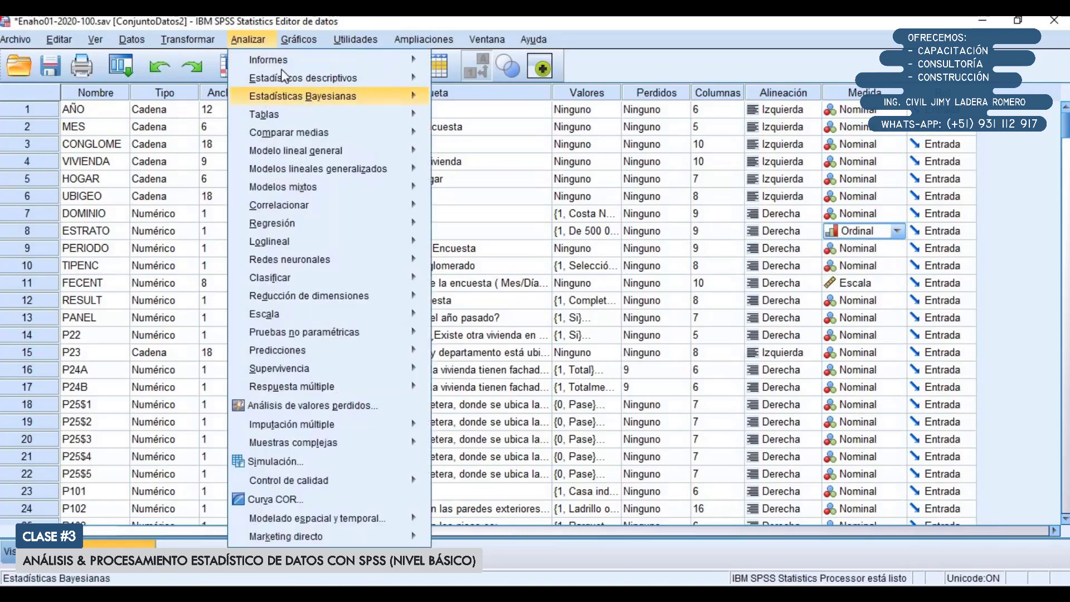
pyautogui.moveTo(345, 74)
pyautogui.click(463, 82)
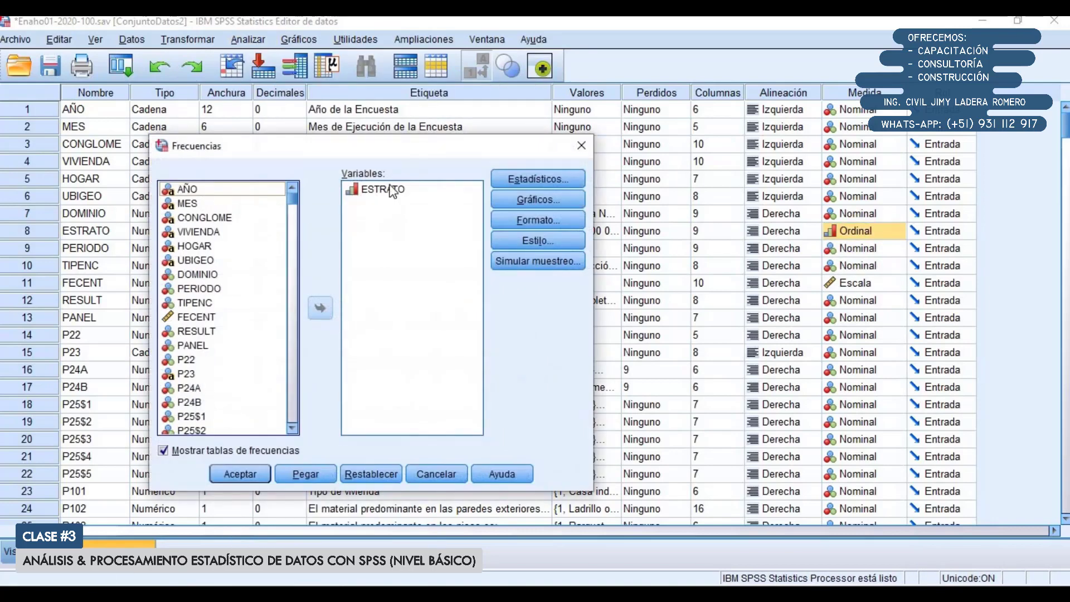
pyautogui.click(560, 178)
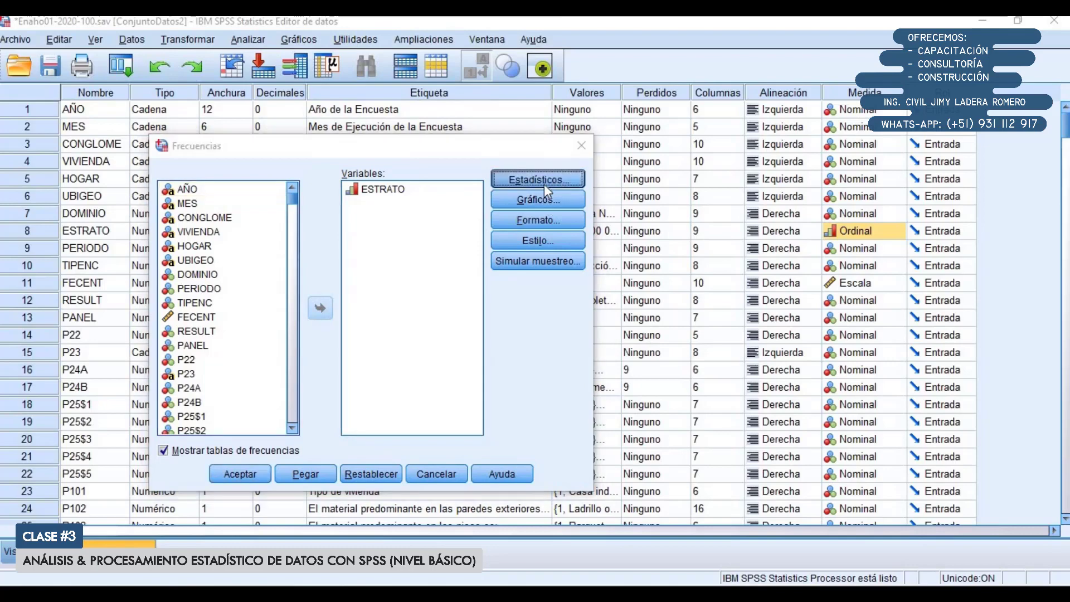
pyautogui.click(960, 117)
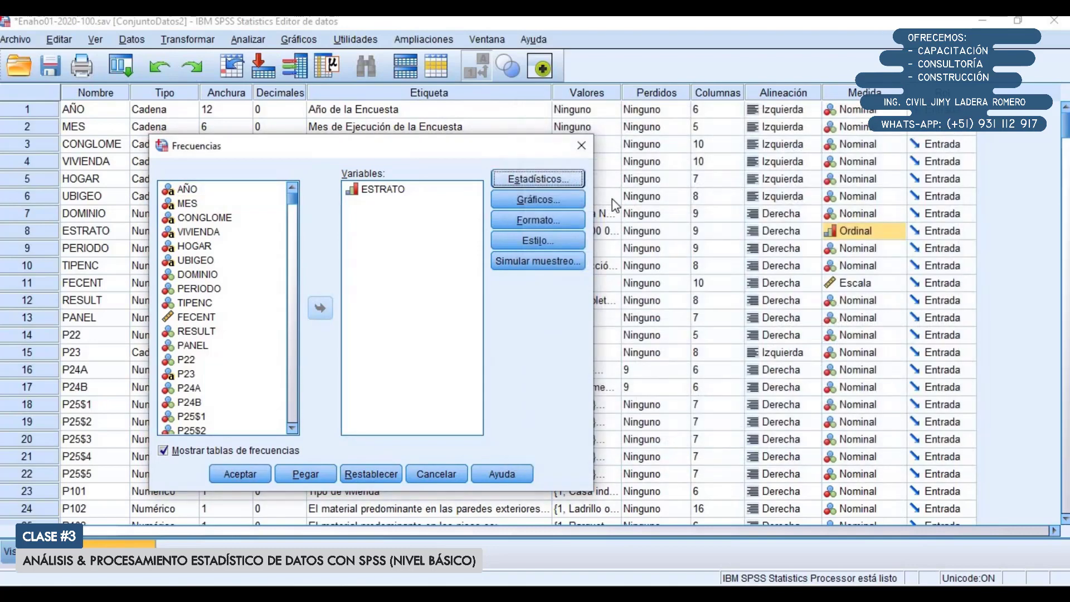
pyautogui.click(544, 218)
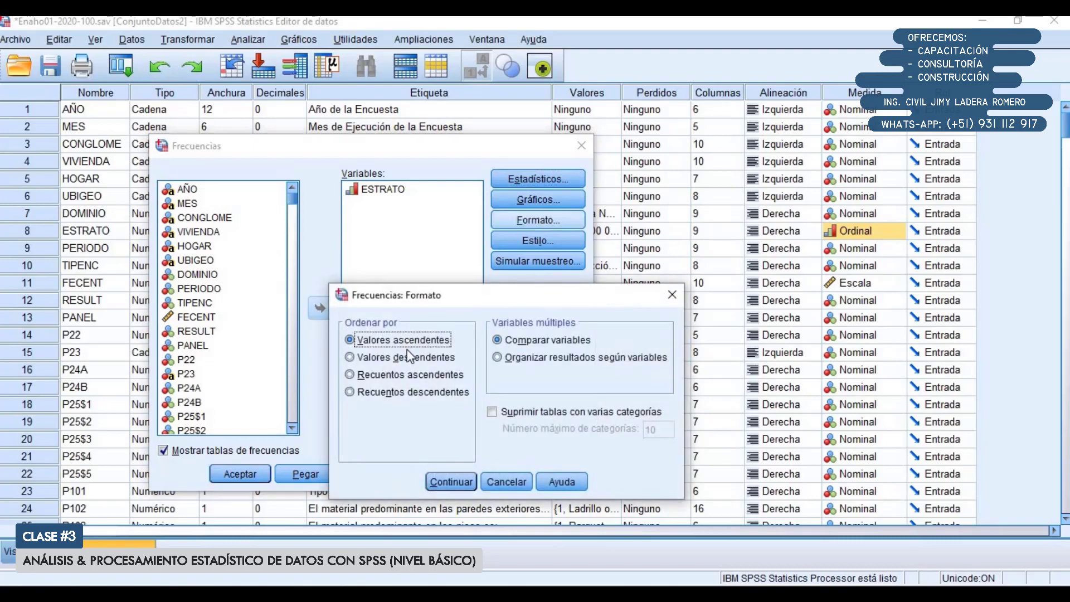
pyautogui.click(451, 482)
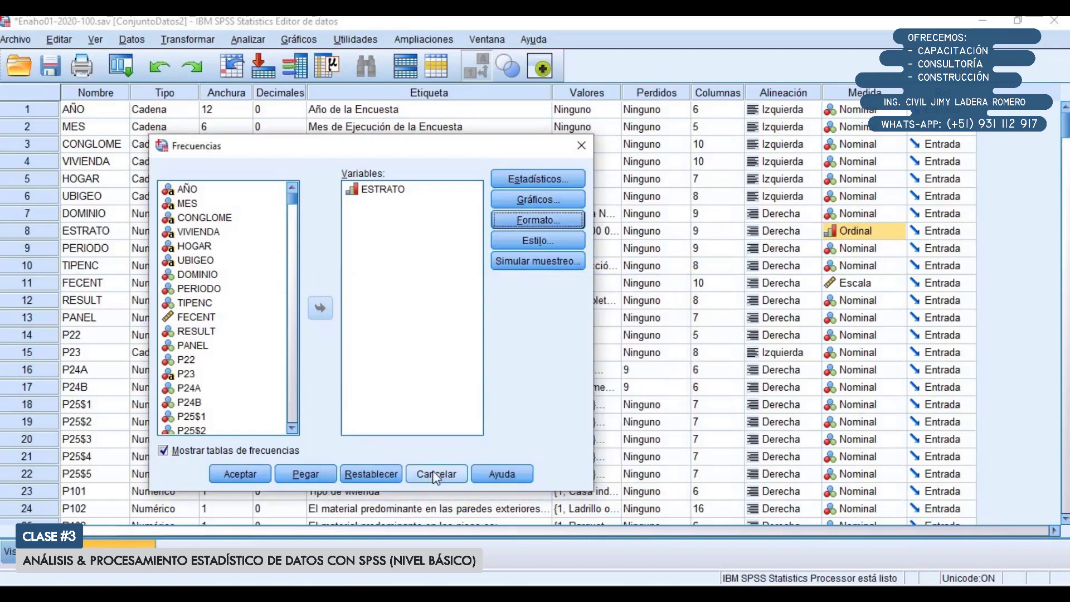
pyautogui.click(250, 471)
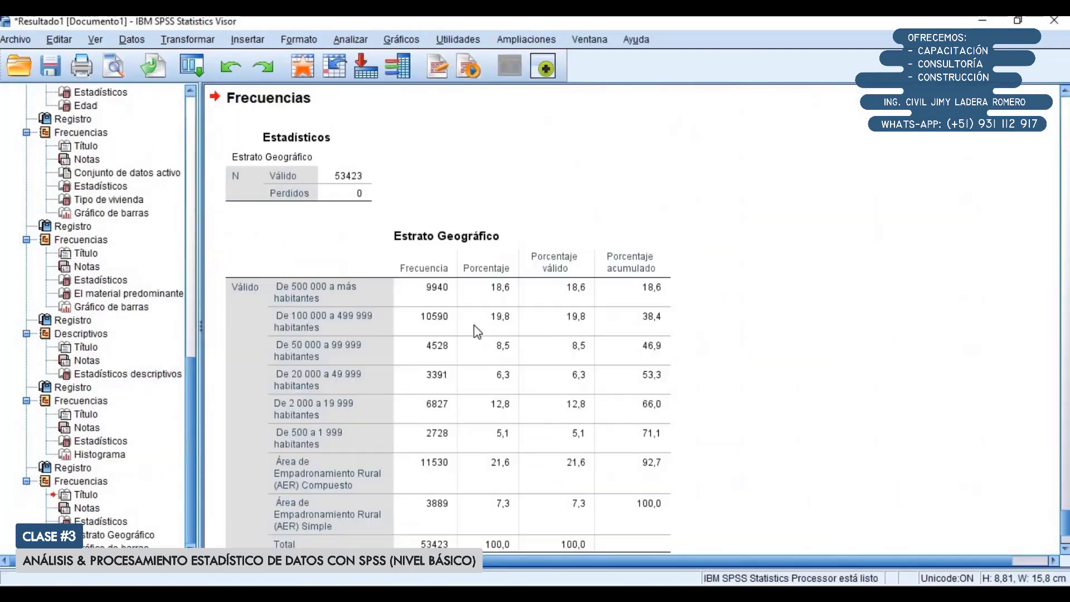
# Step: Review the Estrato Geográfico frequency table and bar chart in the output, and open the chart for editing
pyautogui.scroll(-5, 389, 222)
pyautogui.click(385, 348)
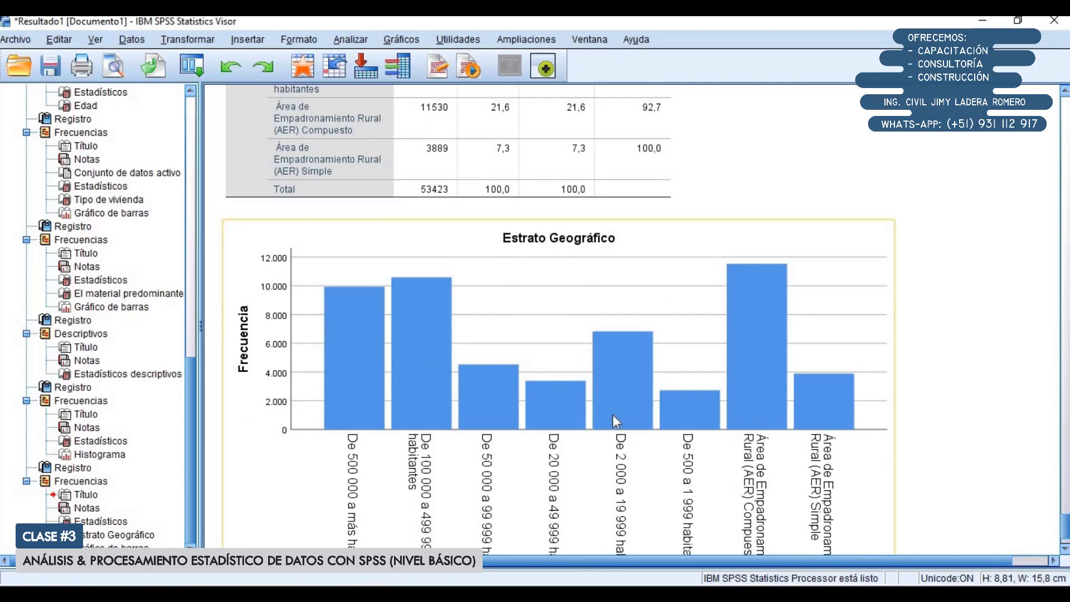
pyautogui.scroll(-2, 613, 418)
pyautogui.scroll(-1, 584, 423)
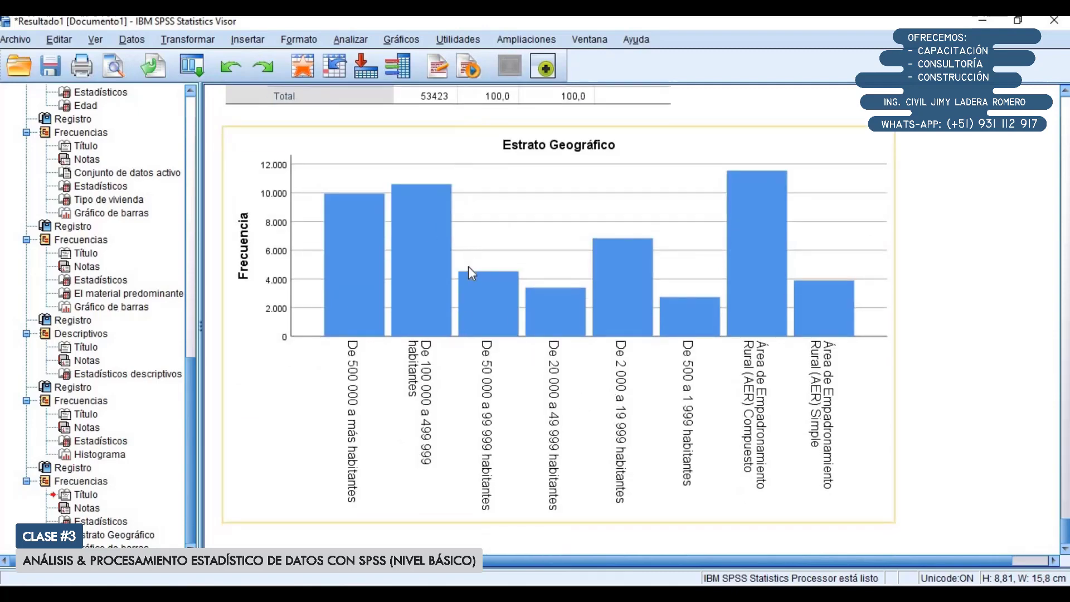
pyautogui.doubleClick(547, 251)
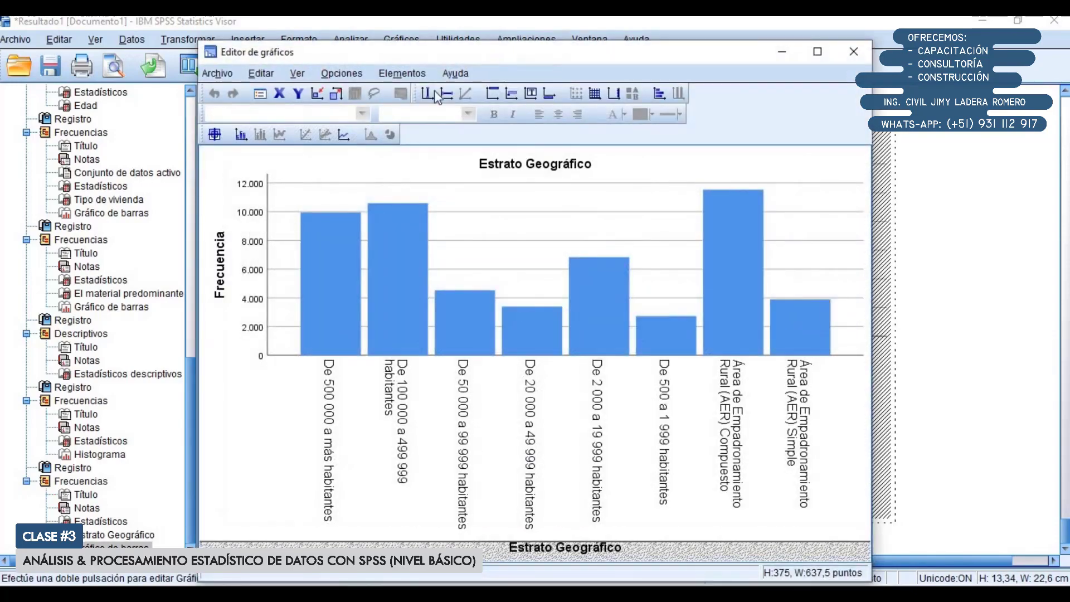
# Step: Transpose the Estrato Geográfico chart into horizontal bars and widen the chart editor window
pyautogui.click(410, 76)
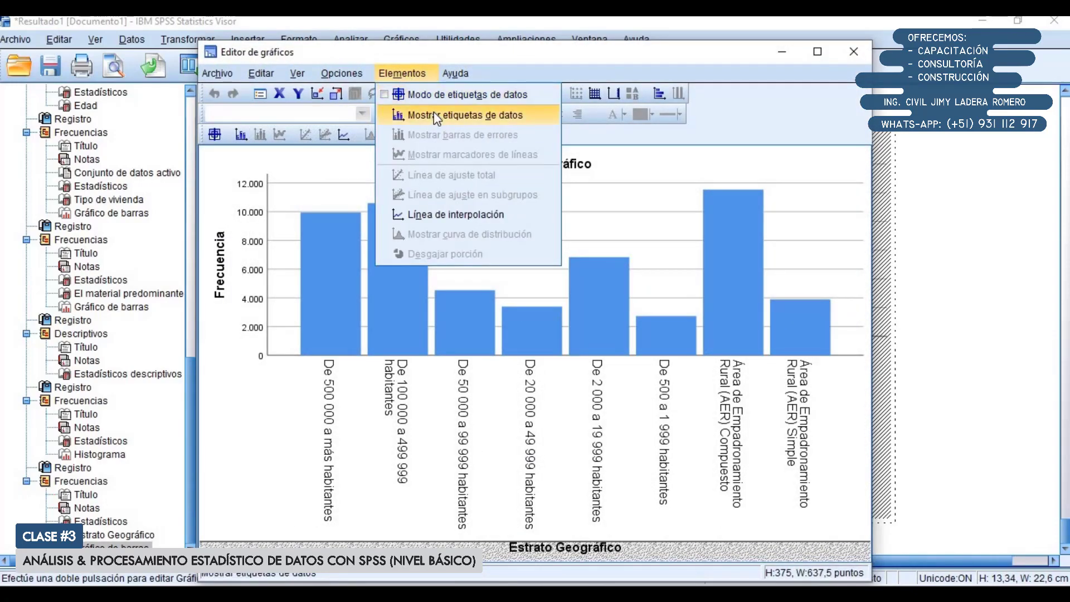
pyautogui.click(422, 54)
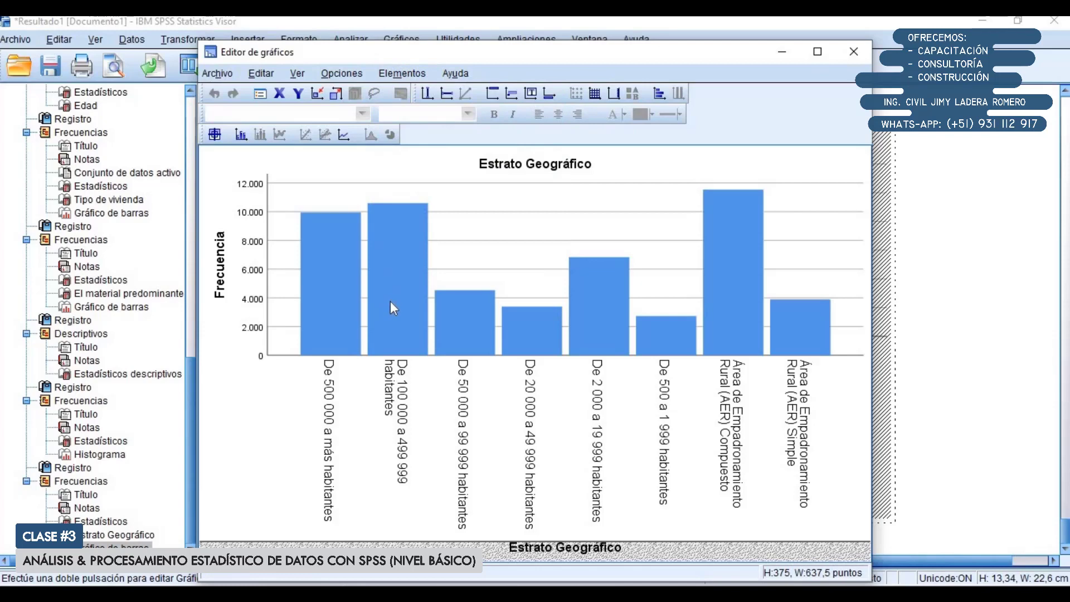
pyautogui.click(491, 260)
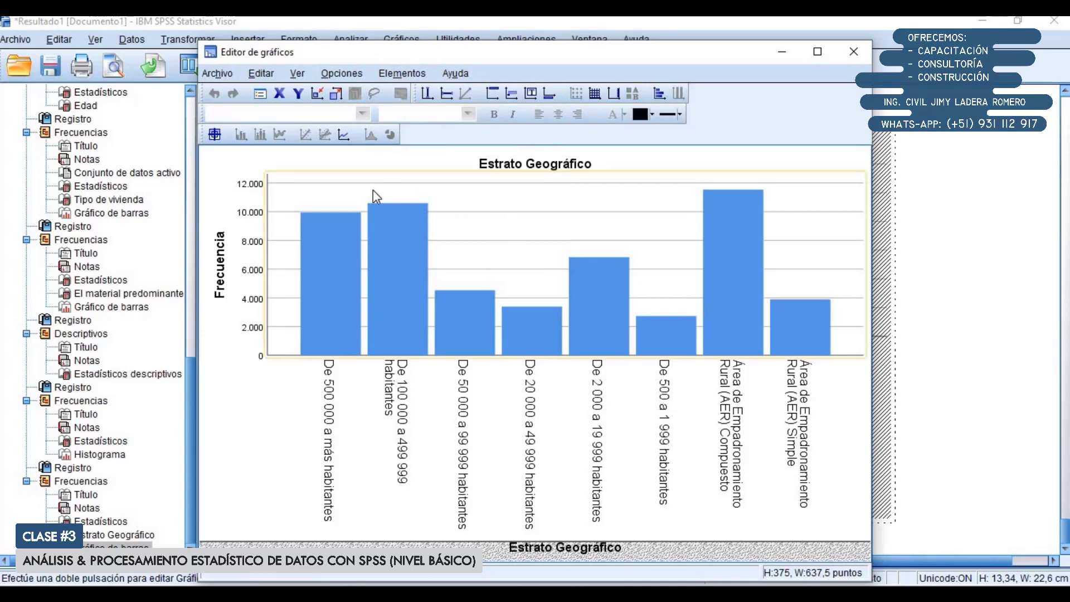
pyautogui.click(341, 74)
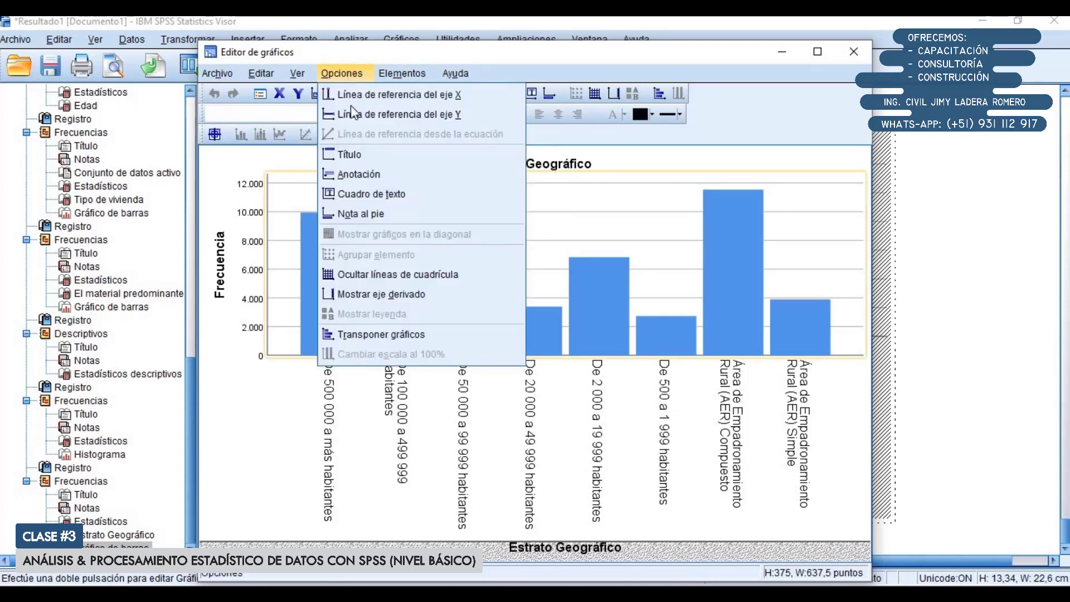
pyautogui.click(384, 336)
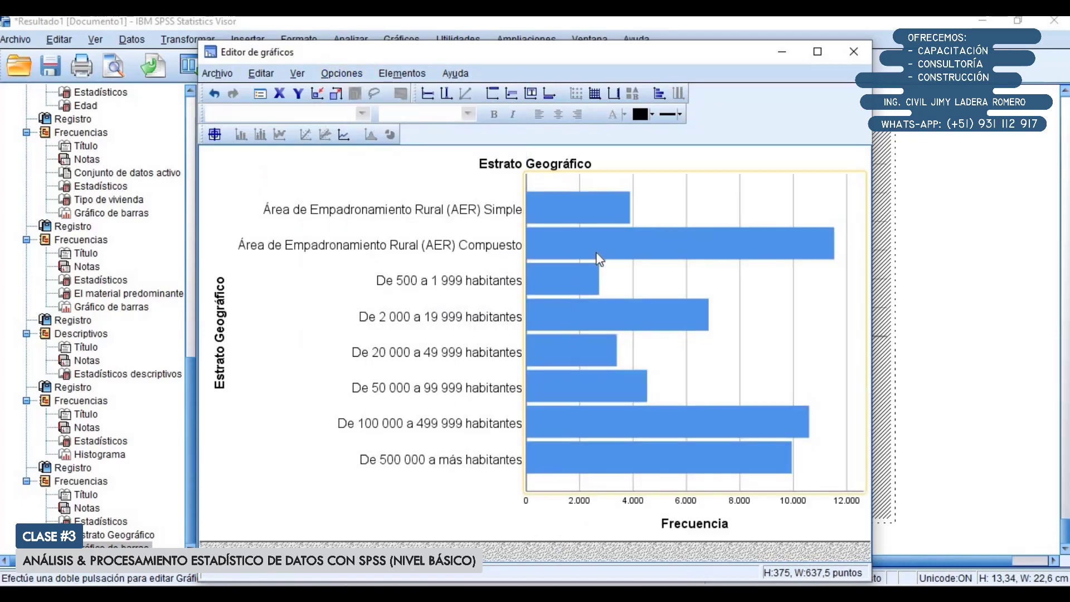
pyautogui.moveTo(872, 268); pyautogui.dragTo(950, 256)
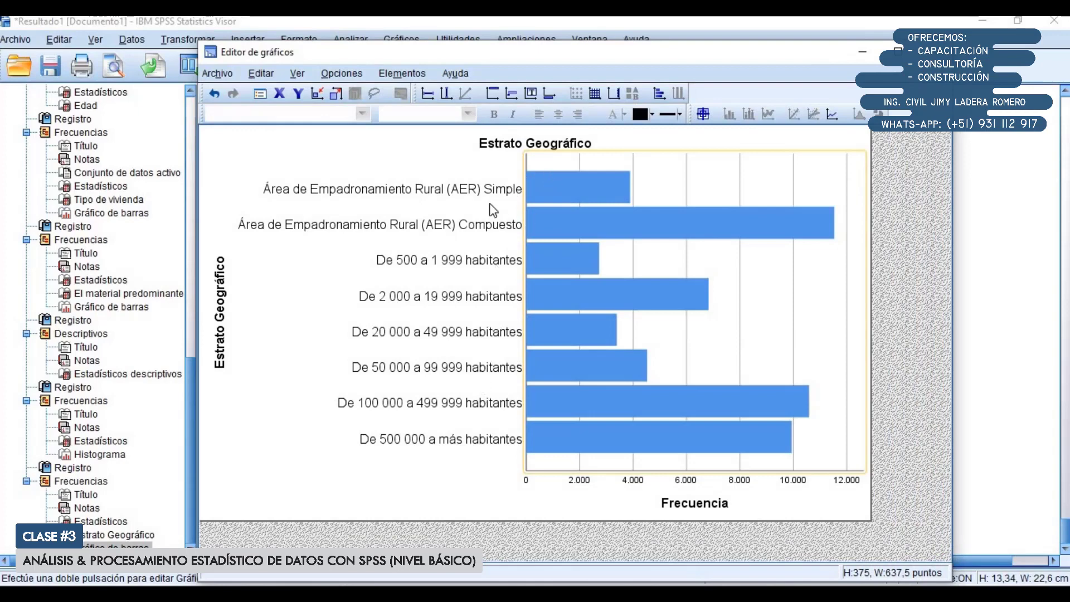
# Step: Open the properties of the category axis labels in the Estrato Geográfico chart
pyautogui.doubleClick(474, 179)
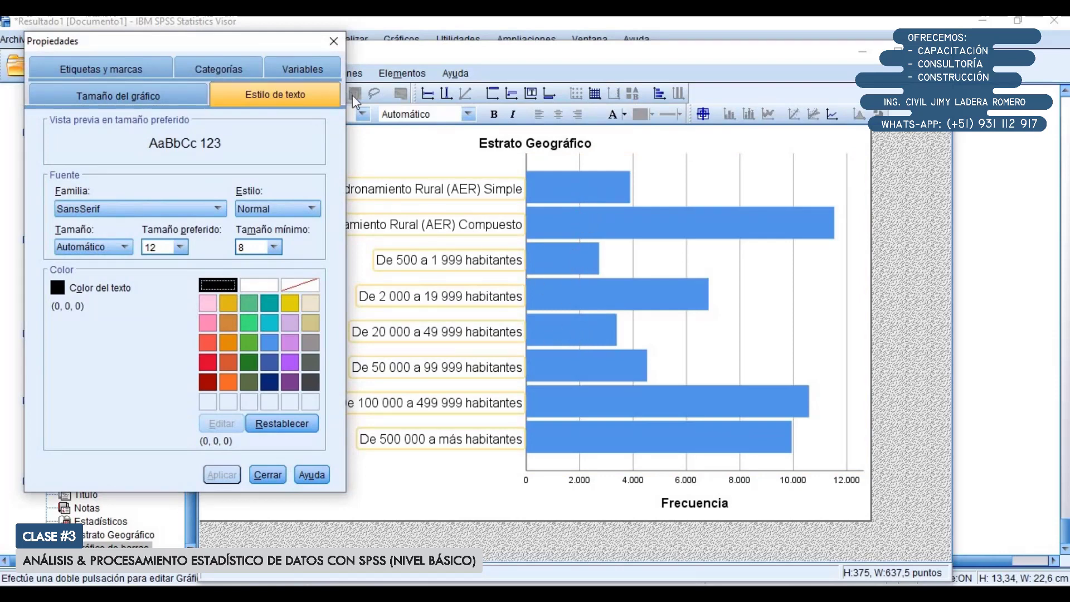
# Step: Close the category axis properties and add value labels to the bars of the Estrato Geográfico chart
pyautogui.click(229, 66)
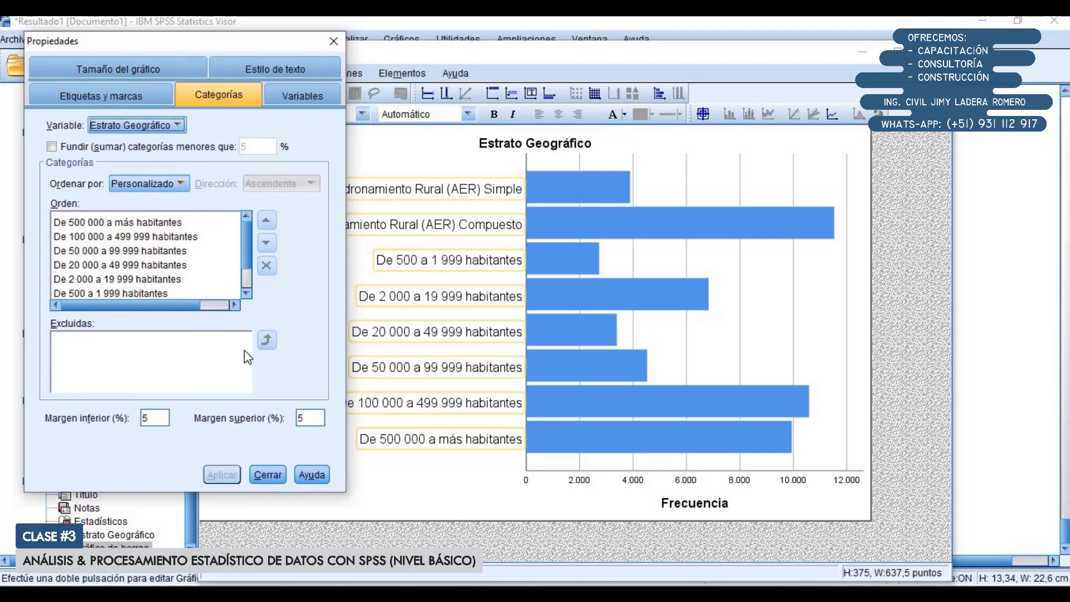
pyautogui.click(268, 475)
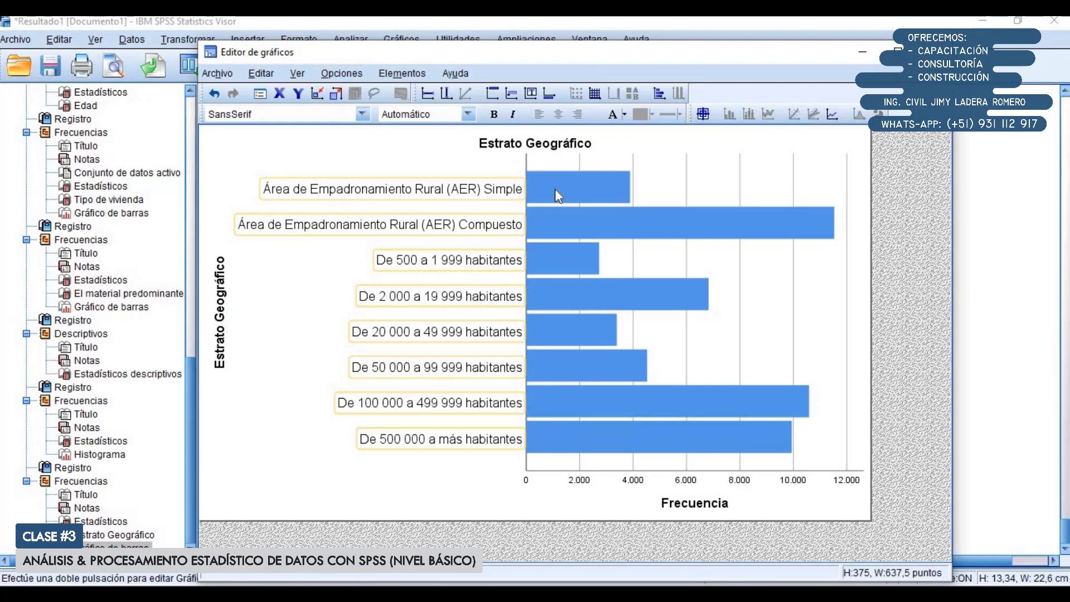
pyautogui.click(580, 308)
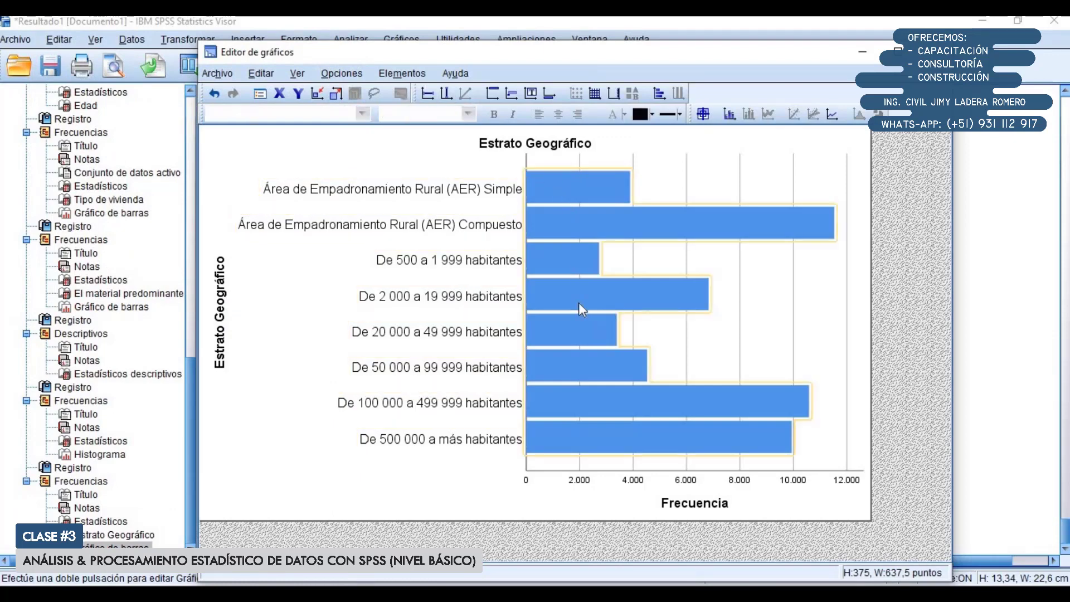
pyautogui.click(419, 75)
pyautogui.click(432, 113)
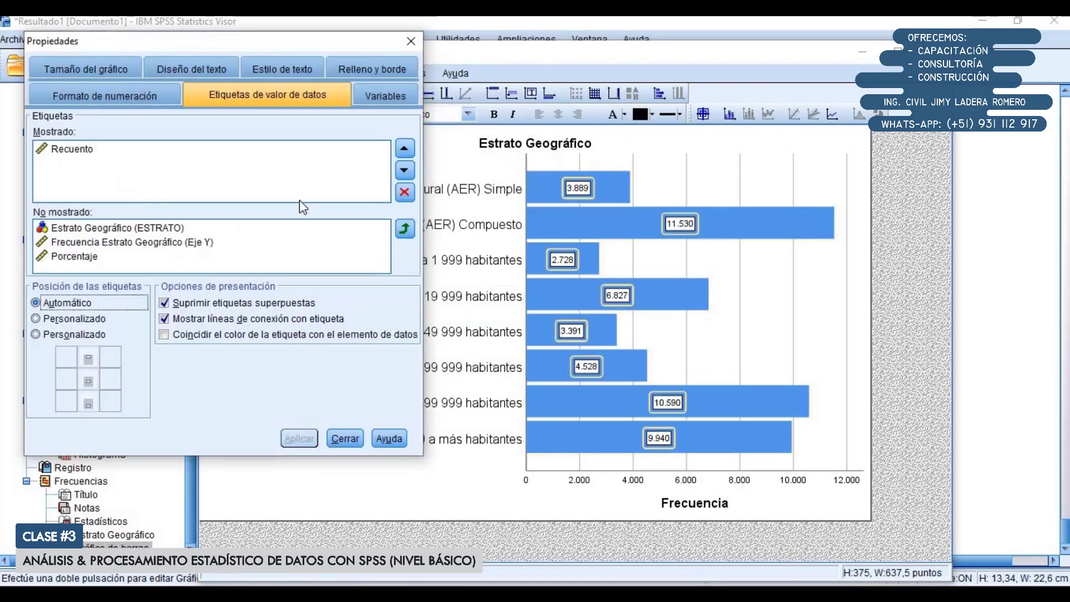
# Step: Replace Recuento with Porcentaje in the bars' value labels, apply the change and close the properties
pyautogui.click(84, 257)
pyautogui.click(405, 228)
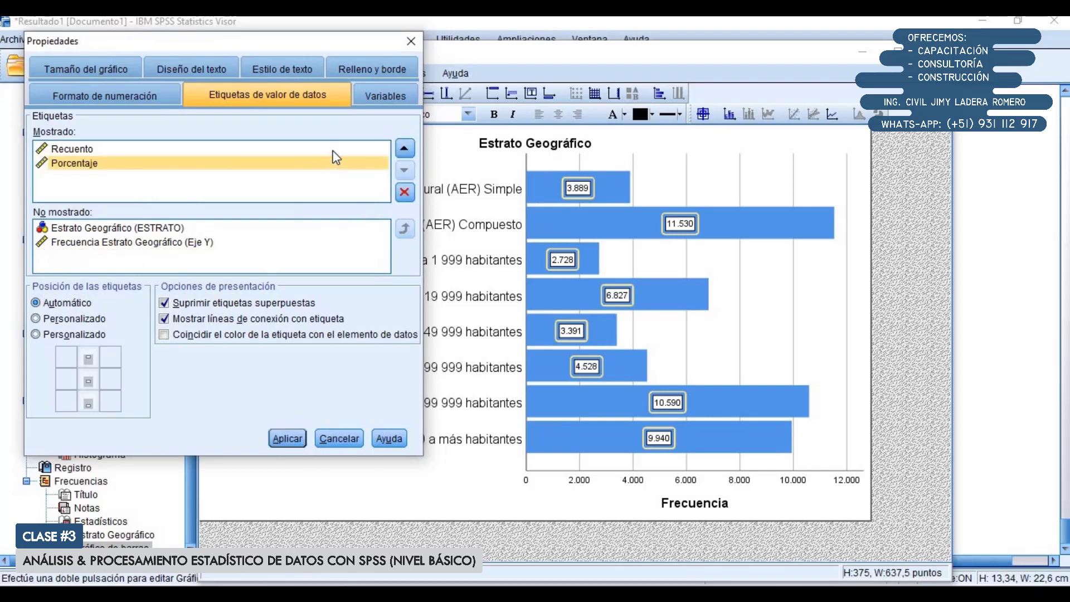
pyautogui.click(341, 152)
pyautogui.click(405, 192)
pyautogui.click(288, 439)
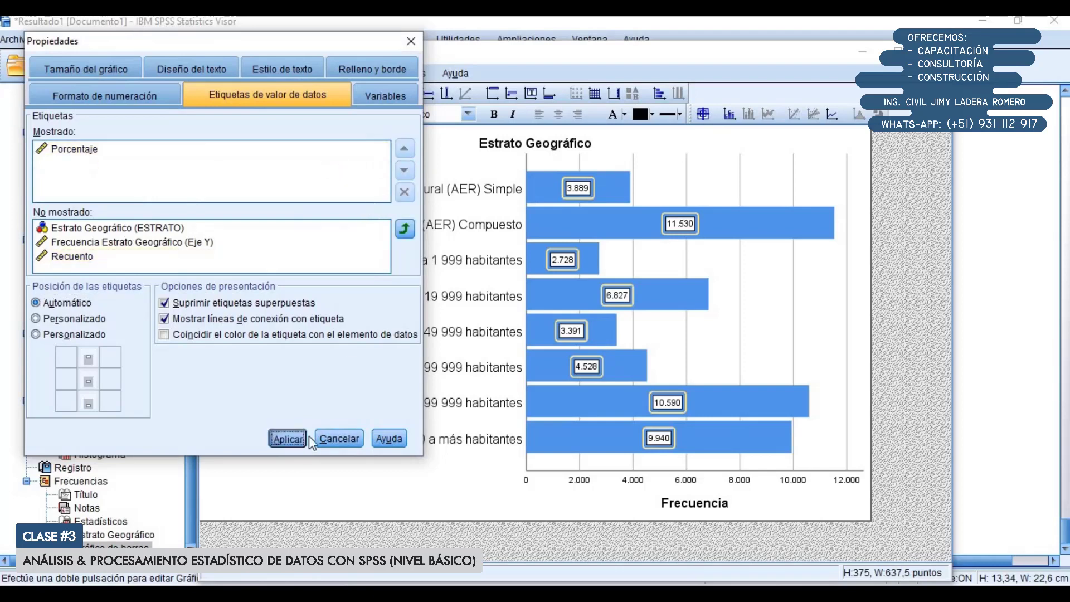
pyautogui.click(339, 438)
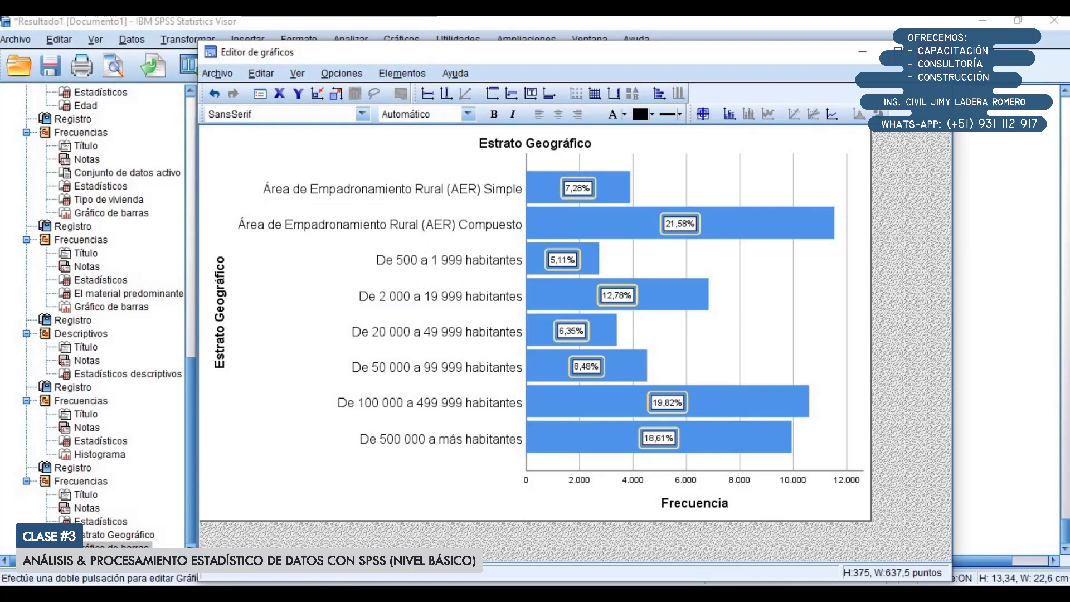
# Step: Close the chart editor and resize the Estrato Geográfico chart to about 10.48 cm high by 18.81 cm wide
pyautogui.click(939, 51)
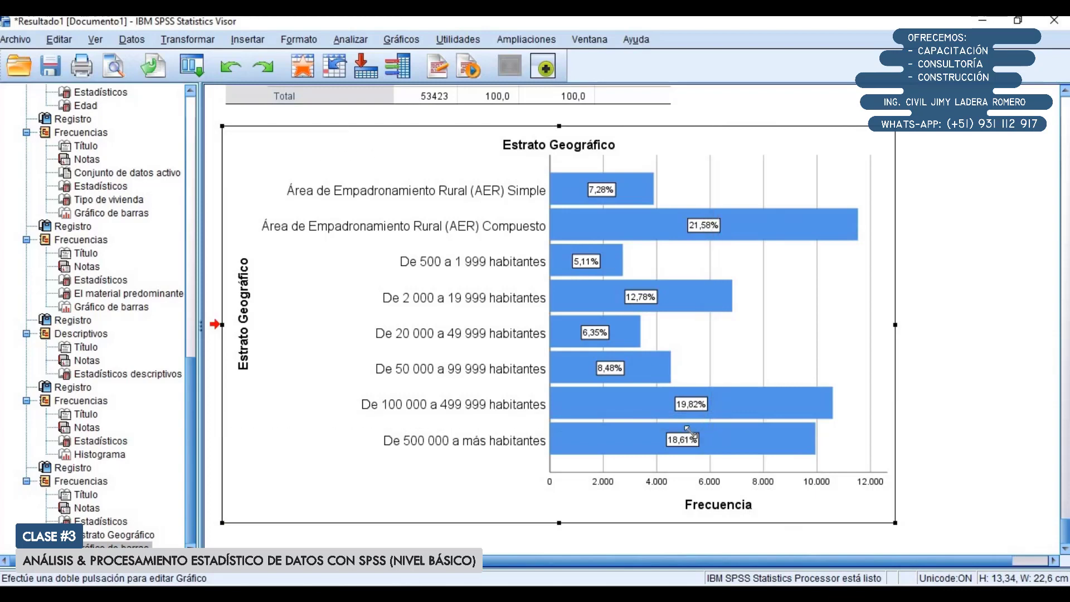
pyautogui.moveTo(688, 430); pyautogui.dragTo(692, 434)
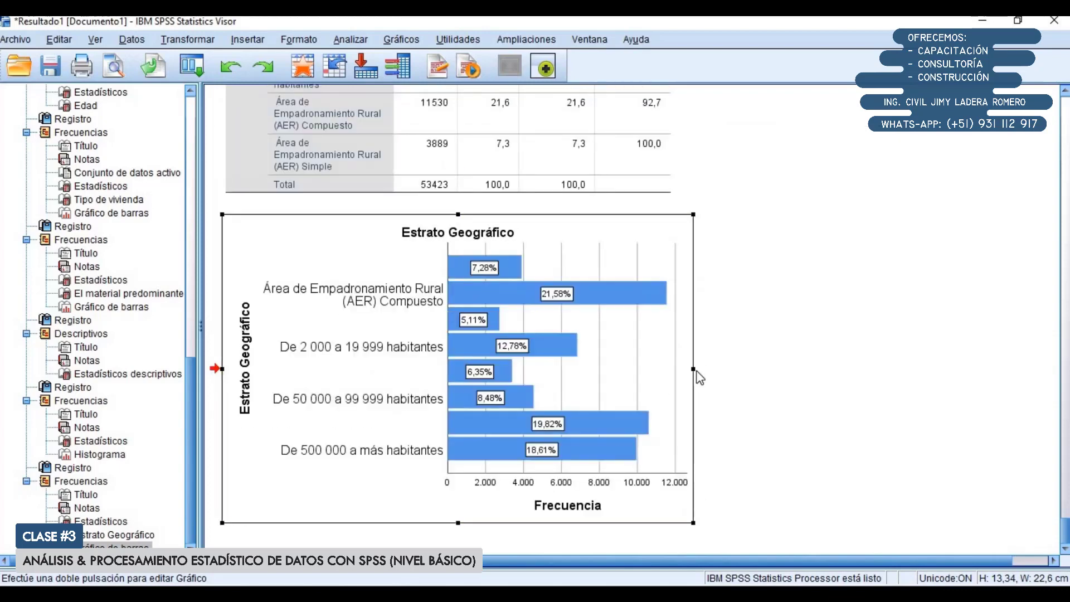
pyautogui.moveTo(693, 369); pyautogui.dragTo(779, 362)
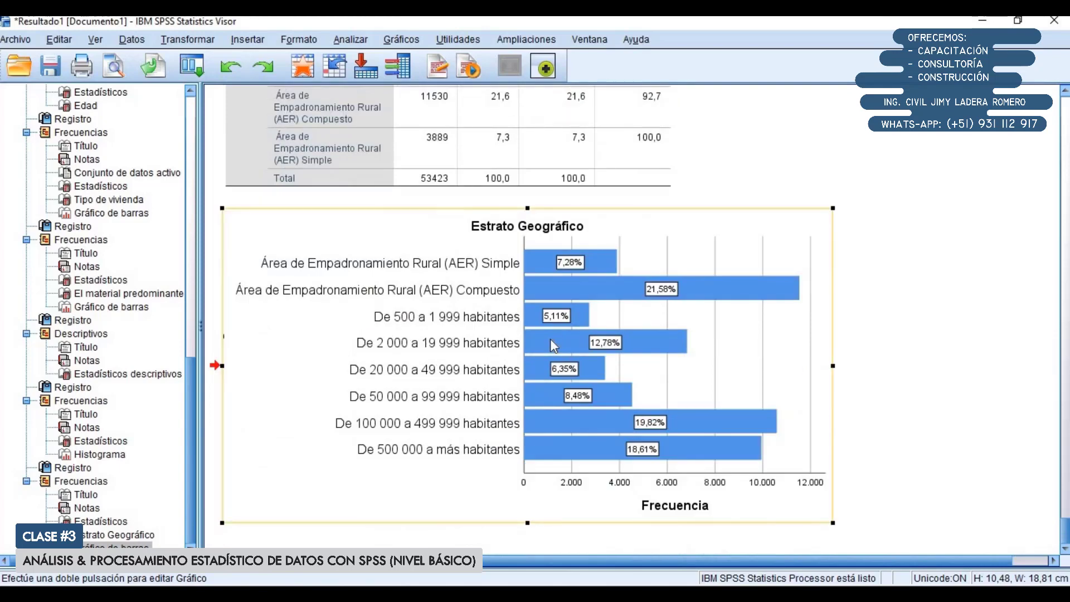
# Step: Switch to PracticaENAHO.docx in Word to review the module 01 variables, and locate Enaho01-2020-200.sav in the 737-Modulo02 folder
pyautogui.doubleClick(404, 498)
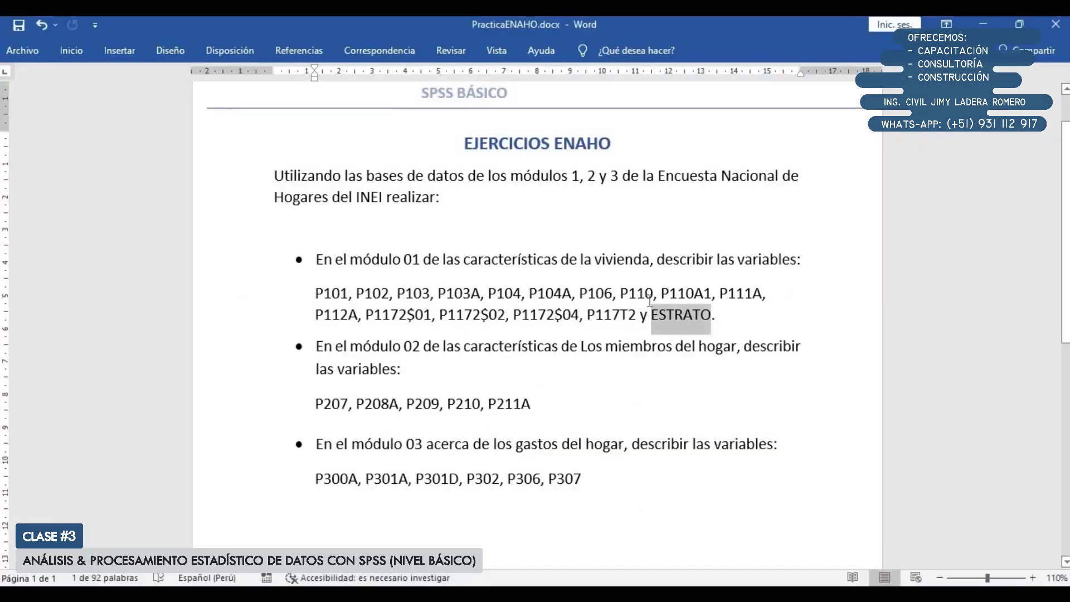
pyautogui.moveTo(488, 293); pyautogui.dragTo(712, 293)
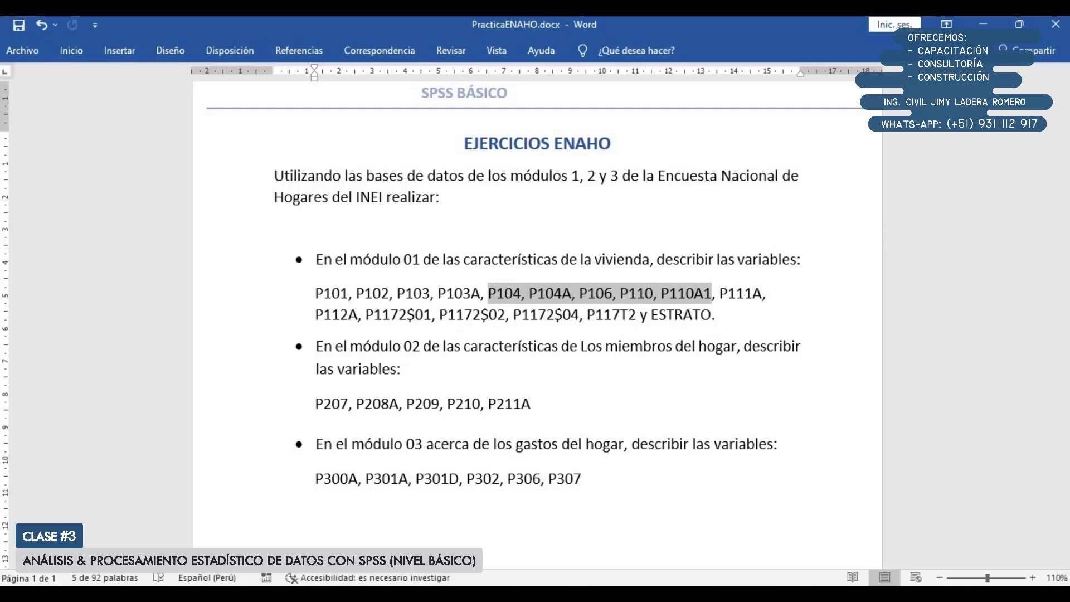
pyautogui.click(356, 508)
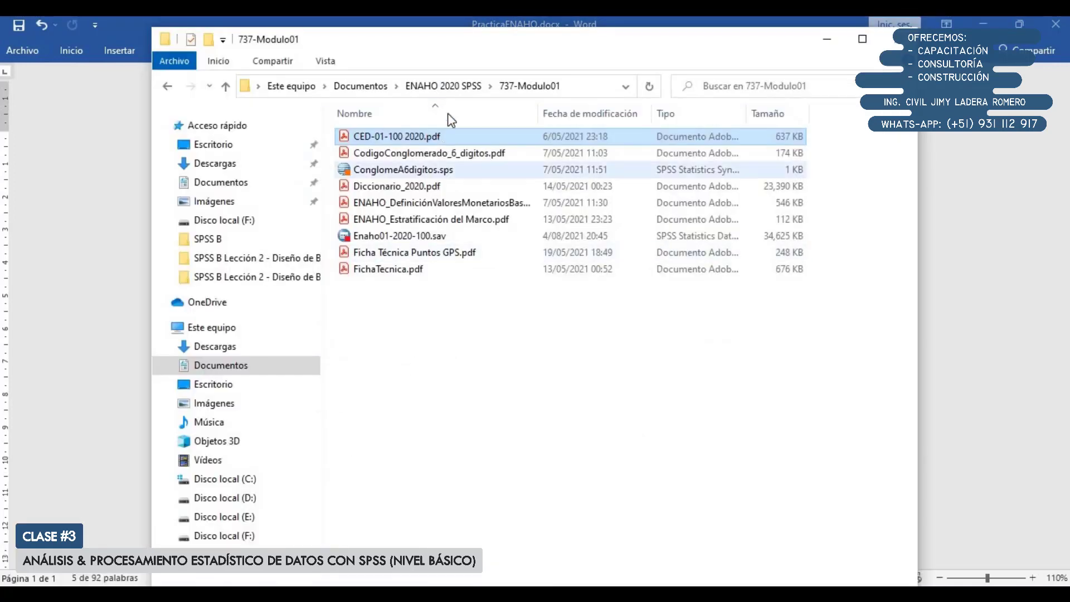
pyautogui.click(460, 87)
pyautogui.doubleClick(393, 155)
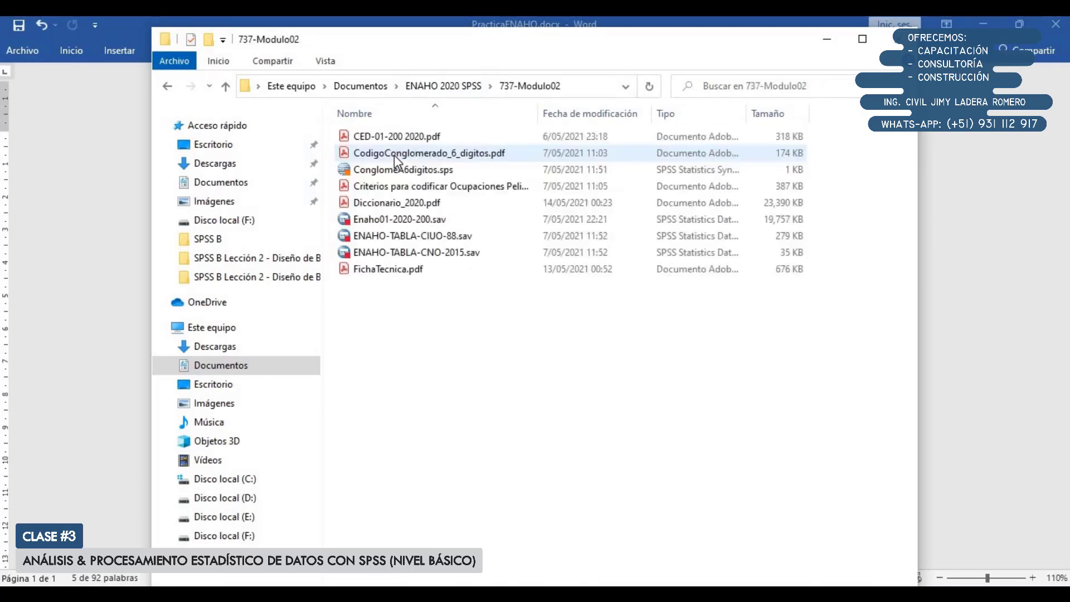
pyautogui.click(391, 218)
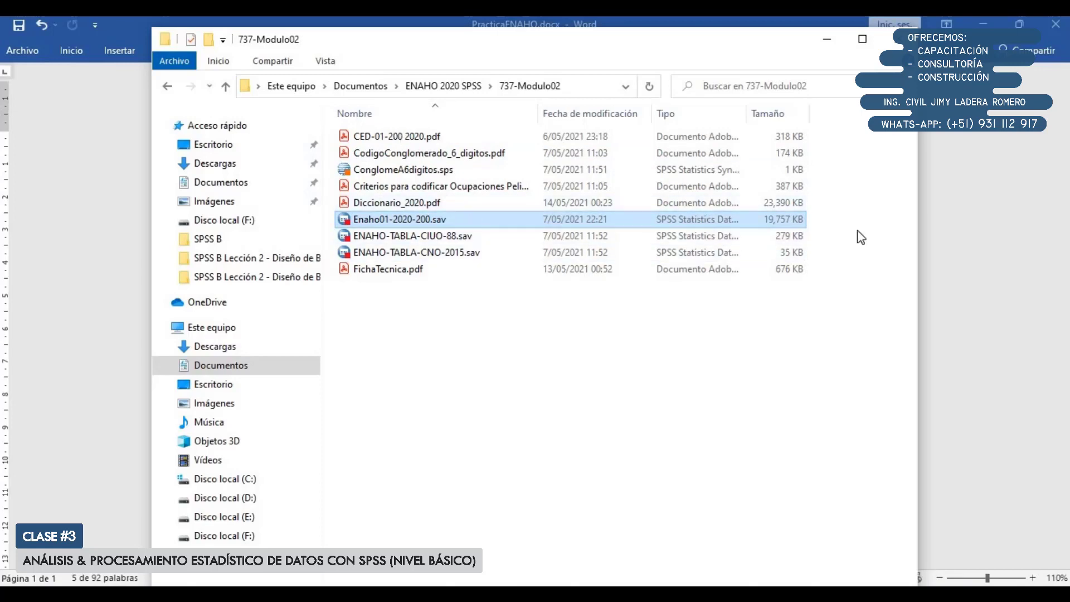
# Step: Return to the Word document and review the variables listed for modules 02 and 03
pyautogui.click(953, 251)
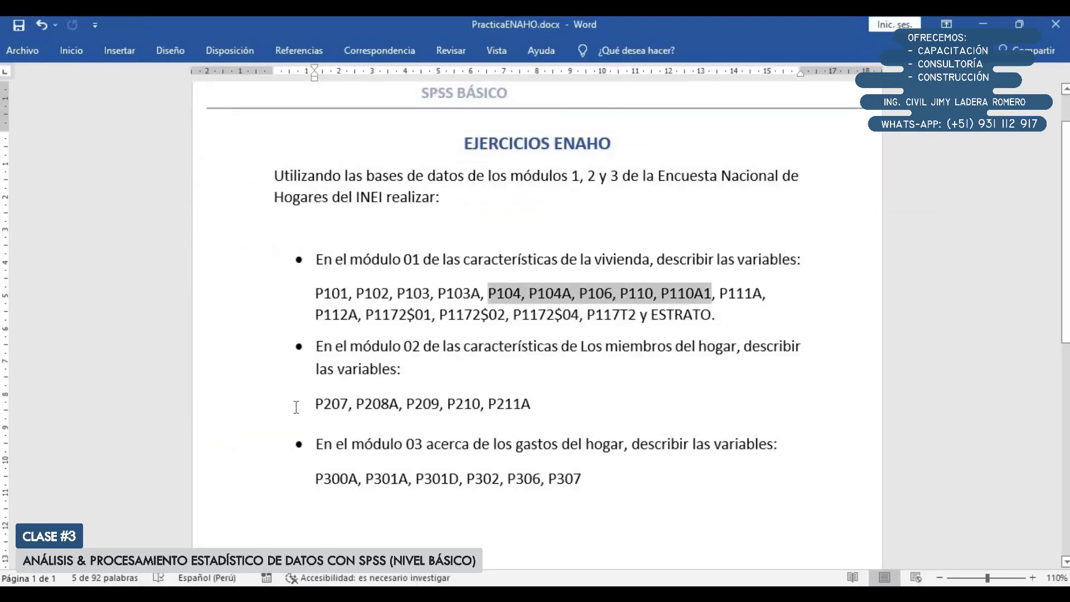
pyautogui.doubleClick(343, 398)
pyautogui.moveTo(357, 402); pyautogui.dragTo(392, 401)
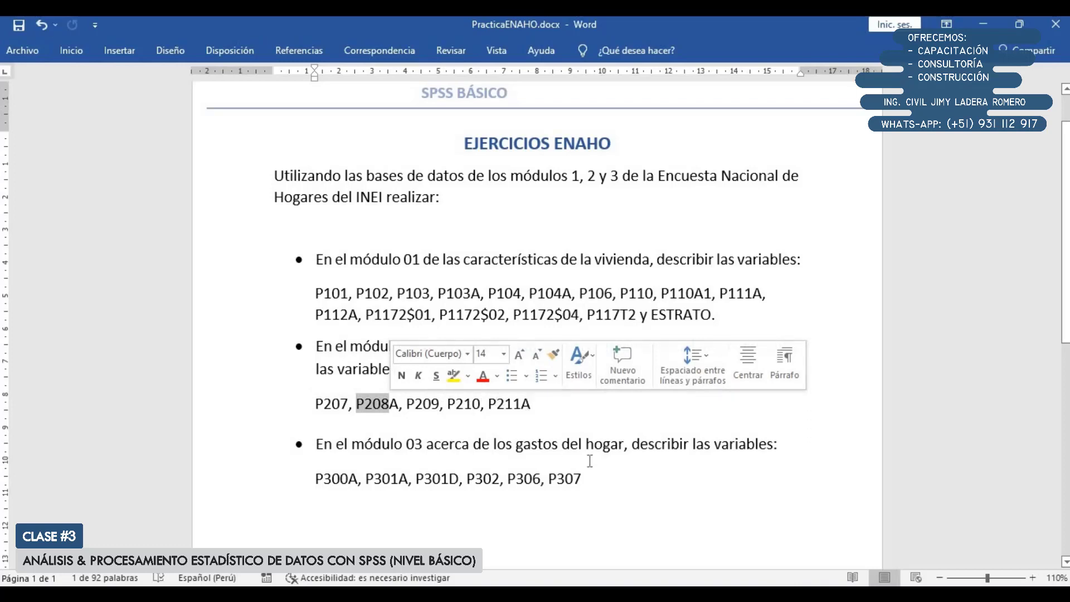
pyautogui.moveTo(585, 480); pyautogui.dragTo(278, 486)
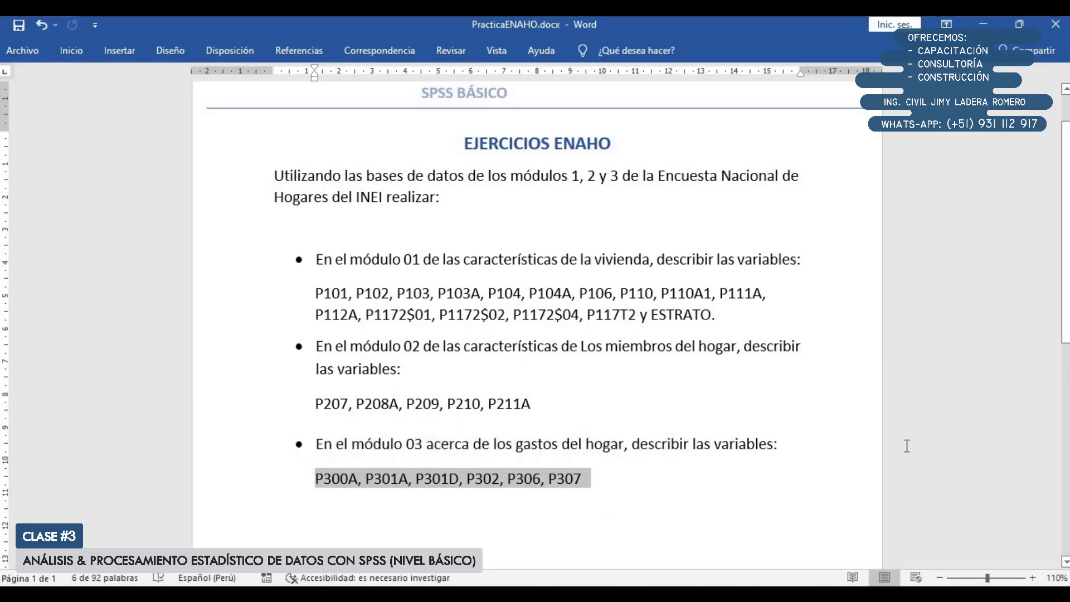
pyautogui.click(930, 448)
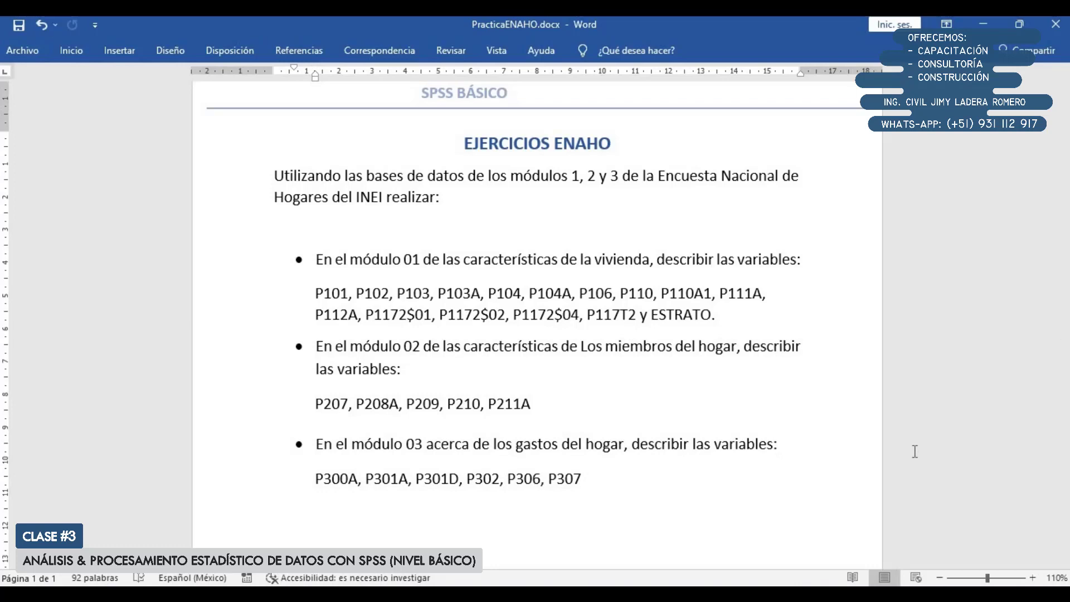
# Step: Close the Word document, switch to SPSS and close the Enaho01-2020-100.sav dataset without saving its changes
pyautogui.click(1056, 24)
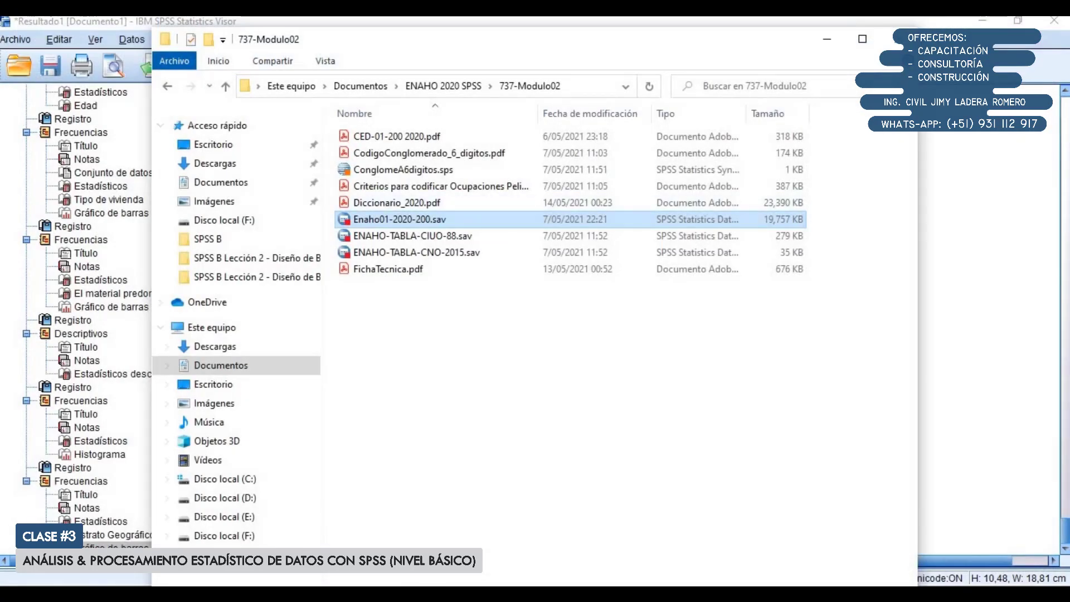
pyautogui.moveTo(286, 594)
pyautogui.click(458, 529)
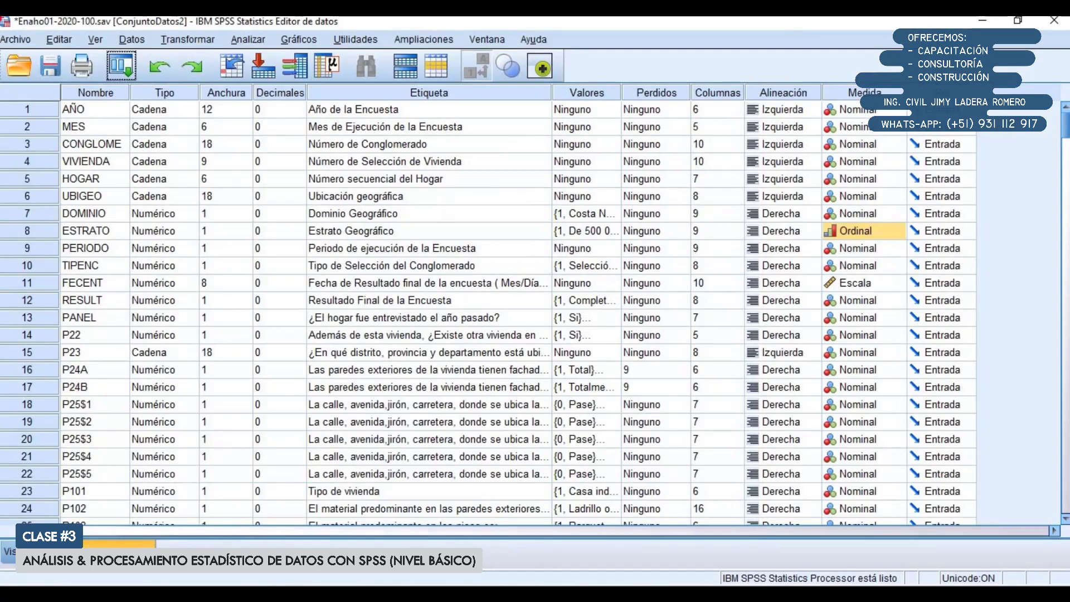
pyautogui.click(1053, 20)
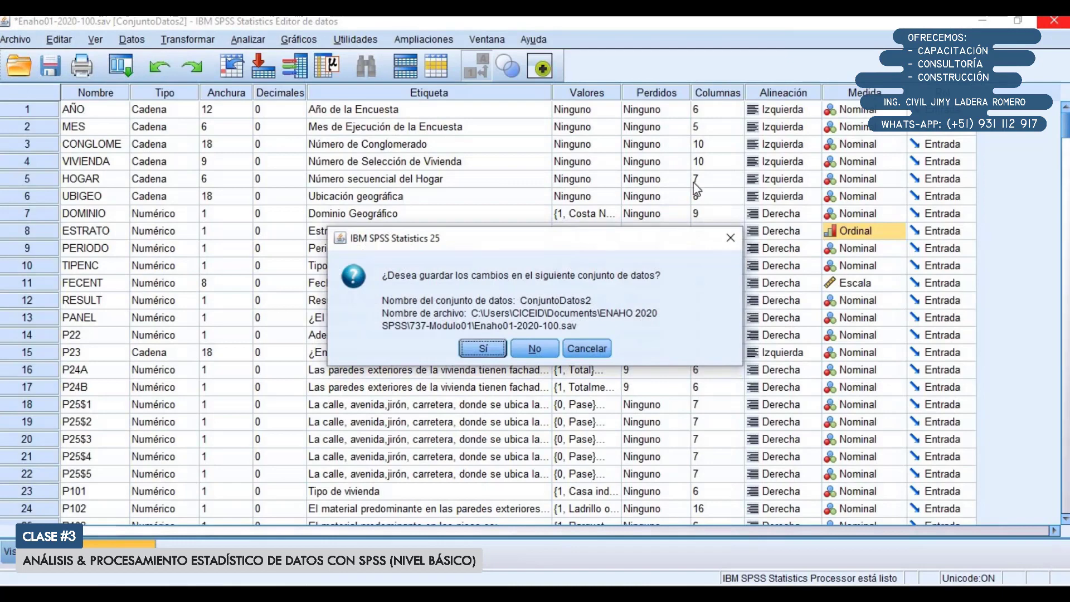
pyautogui.click(533, 349)
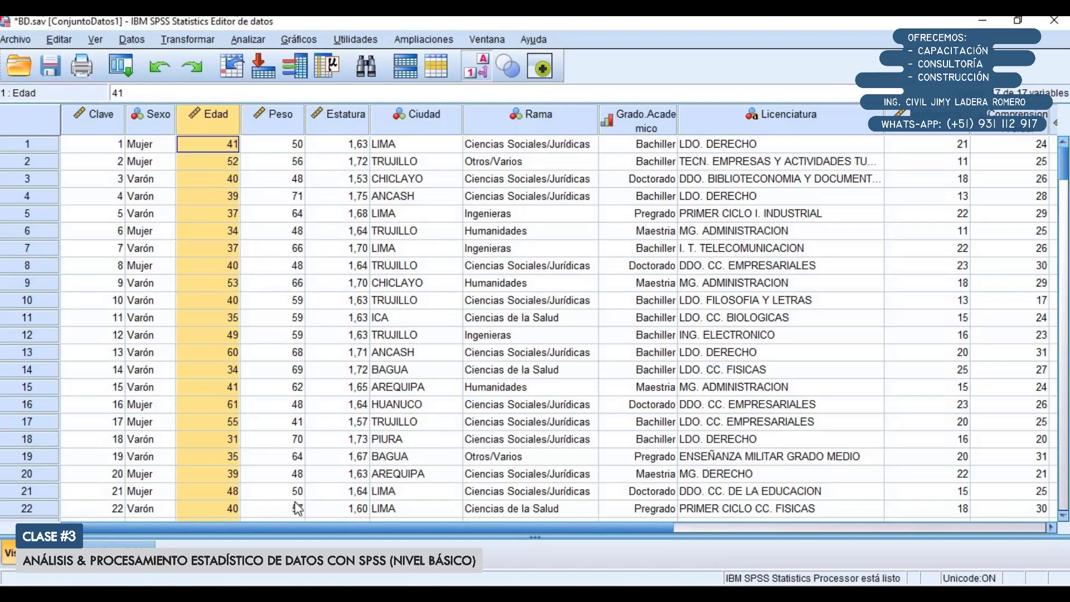
# Step: Switch to the SPSS output viewer, examine the Descriptivos and Frecuencias results through the outline, and minimize the viewer
pyautogui.moveTo(286, 580)
pyautogui.click(190, 513)
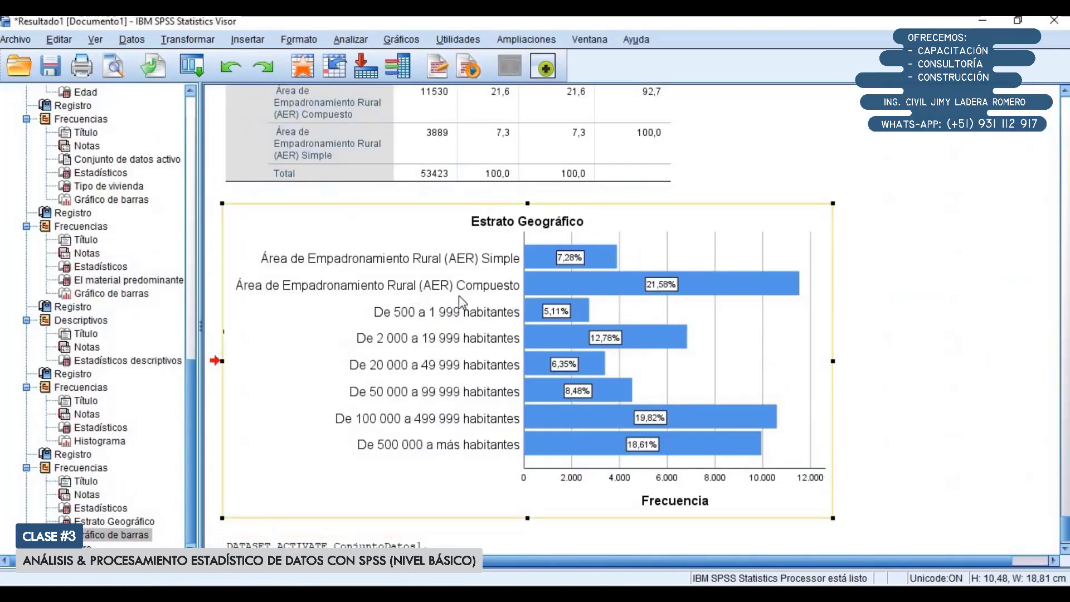
pyautogui.scroll(5, 462, 302)
pyautogui.scroll(-15, 462, 302)
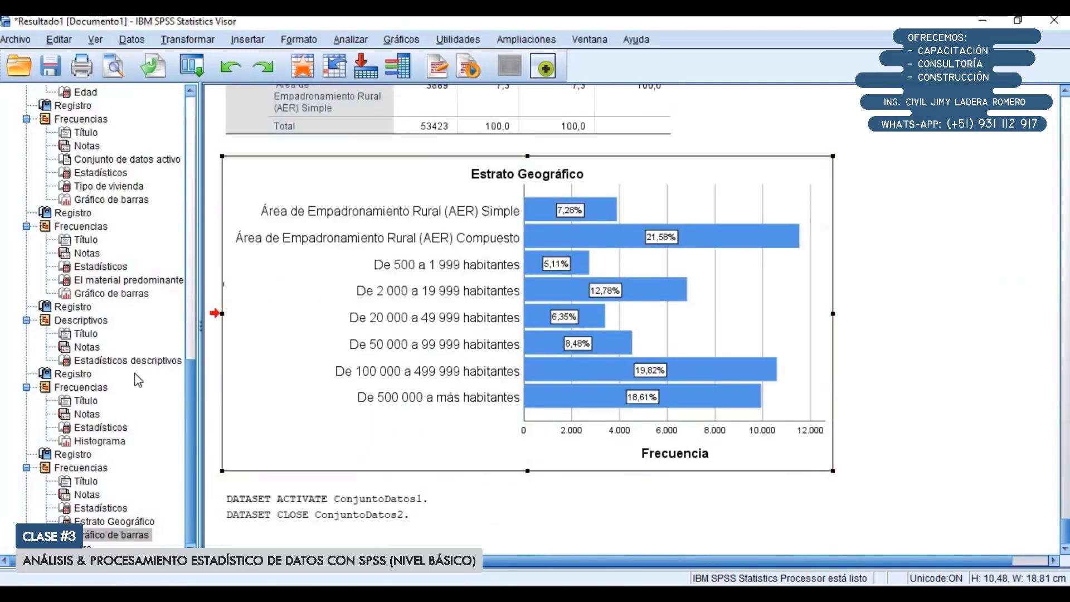
pyautogui.click(67, 321)
pyautogui.click(50, 389)
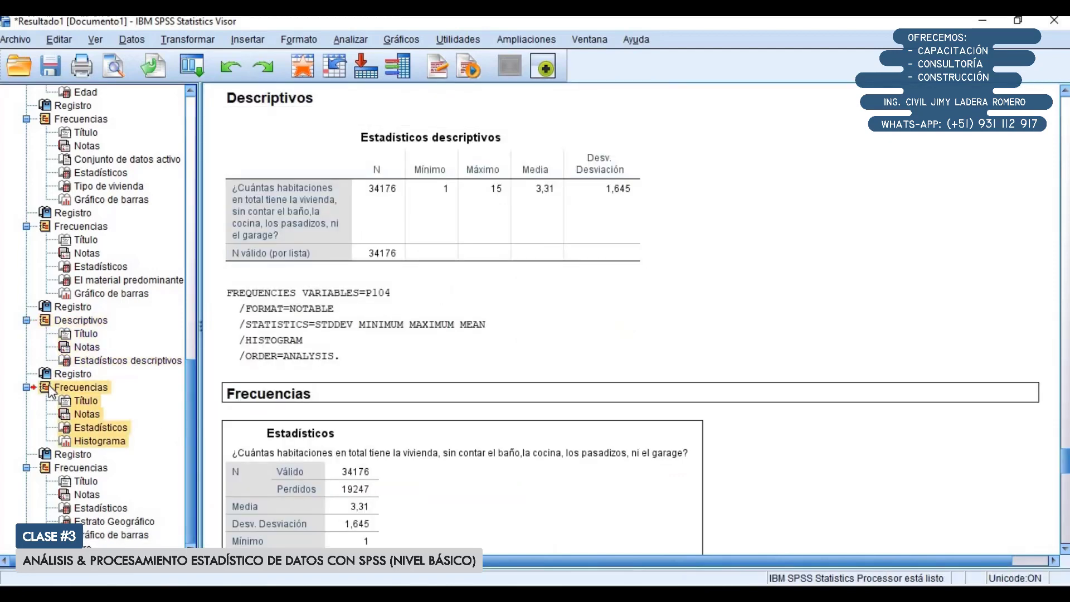
pyautogui.click(54, 229)
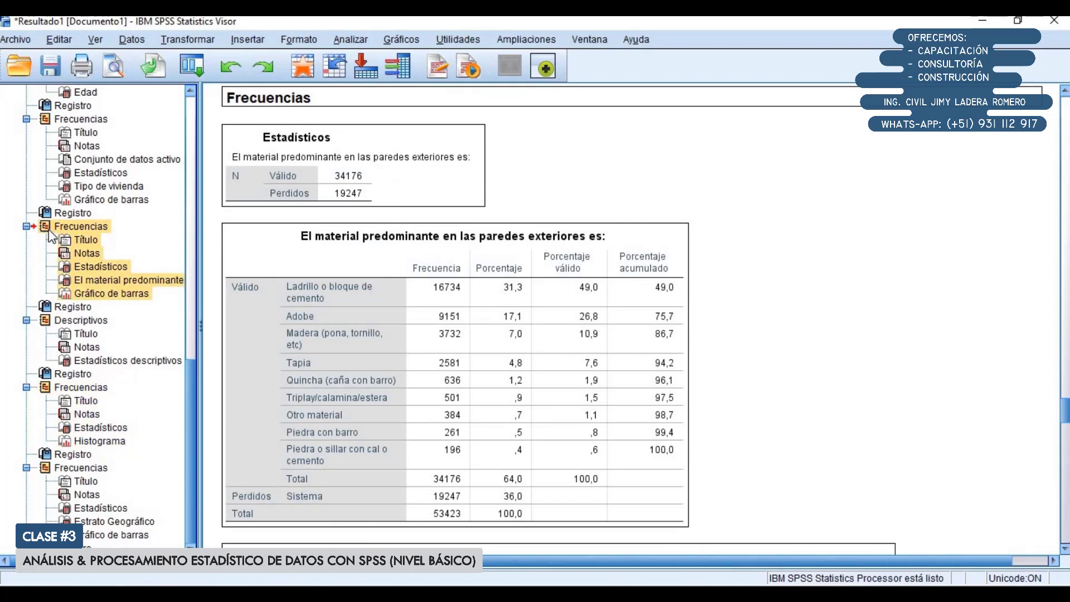
pyautogui.scroll(15, 53, 234)
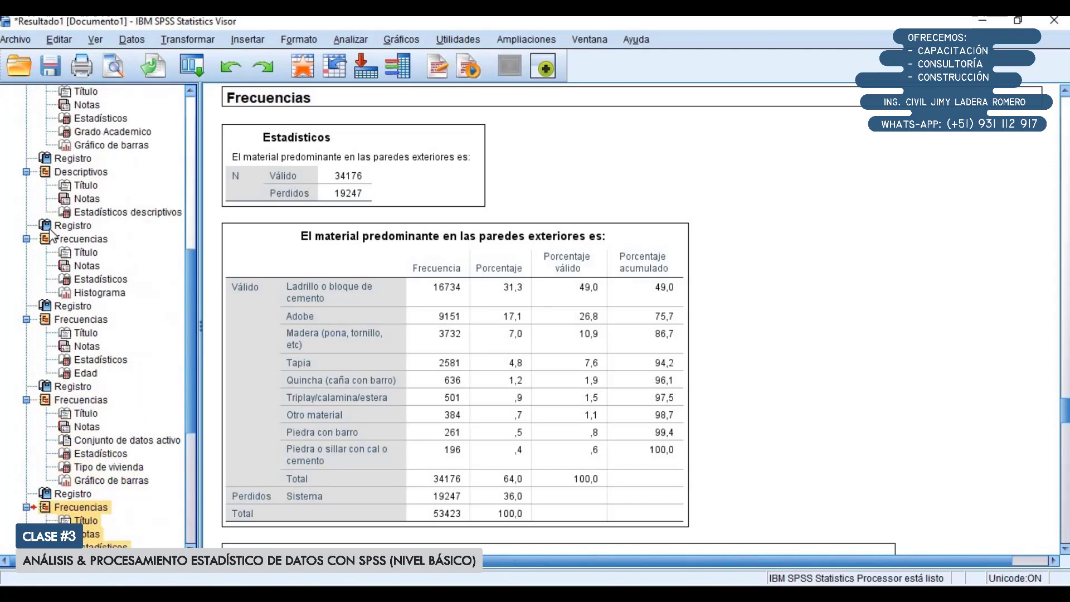
pyautogui.scroll(-12, 63, 271)
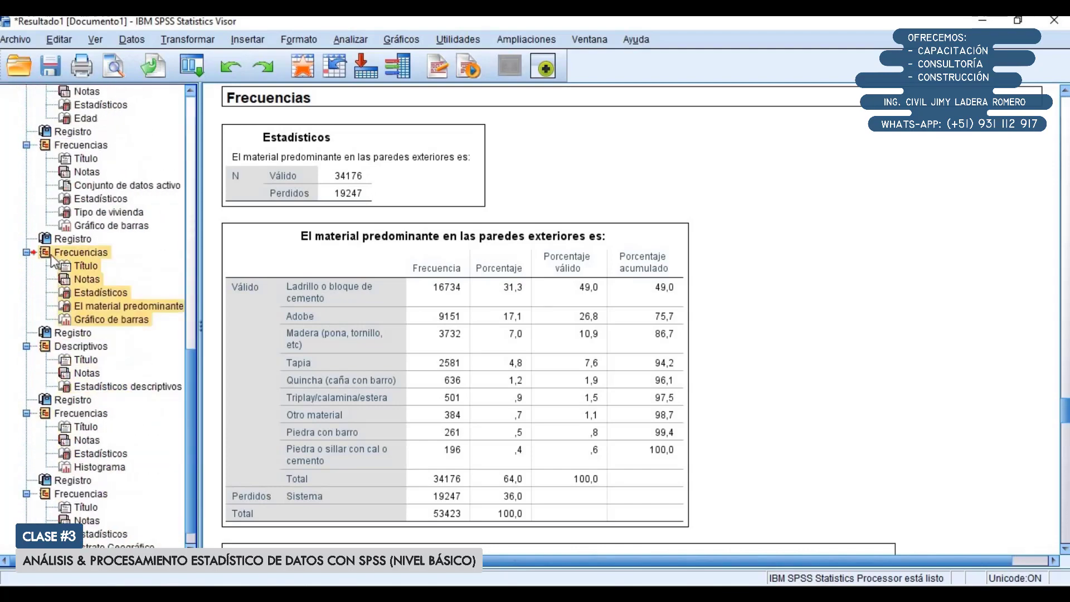
pyautogui.click(983, 21)
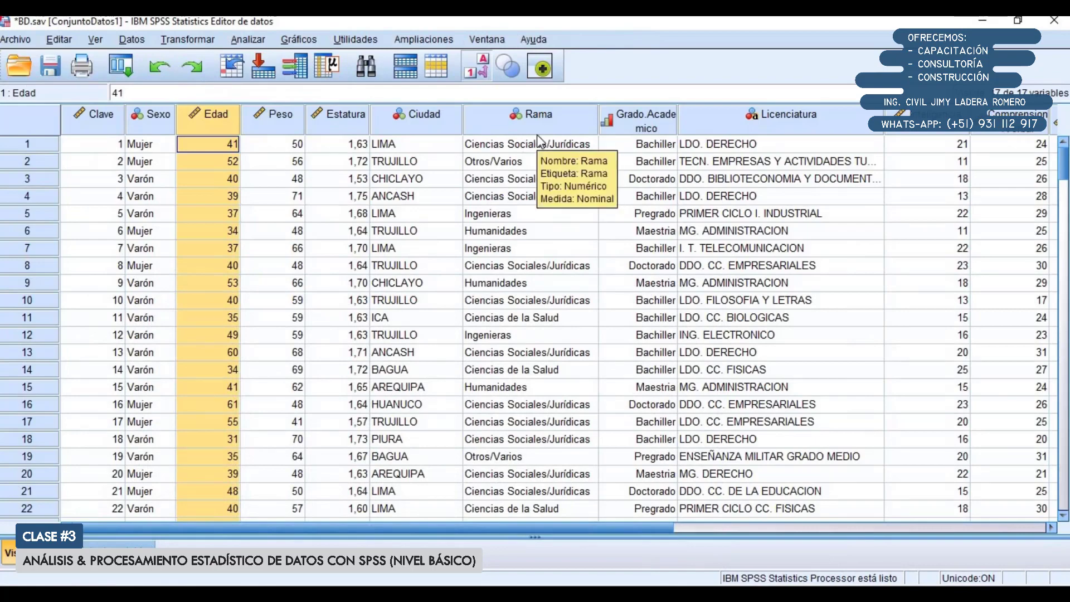
# Step: Open a Frecuencias analysis for the BD.sav data, reset its settings and add Rama as the variable
pyautogui.click(263, 39)
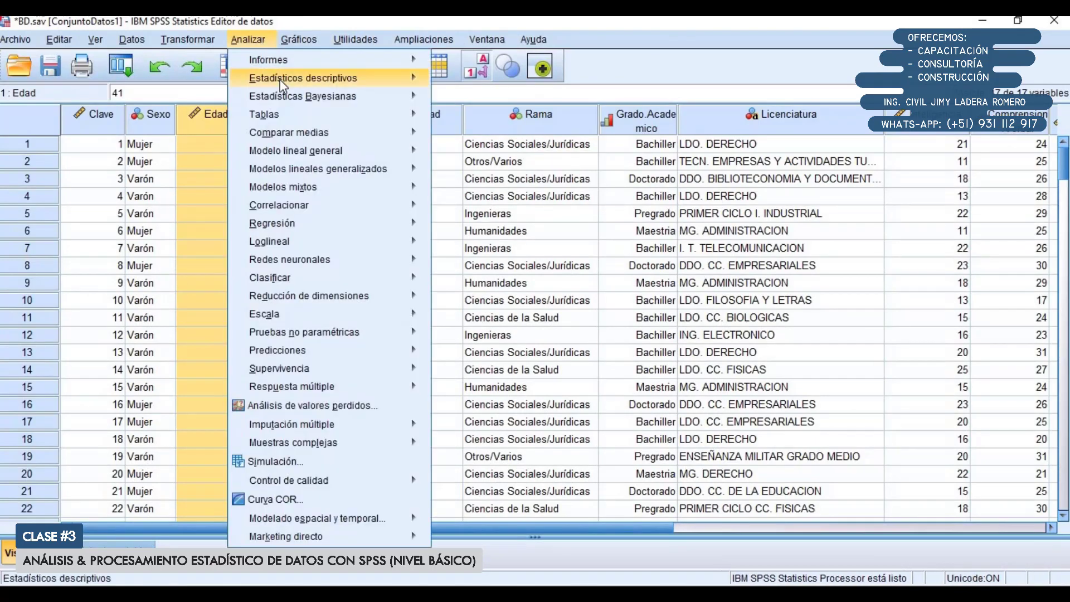
pyautogui.moveTo(280, 79)
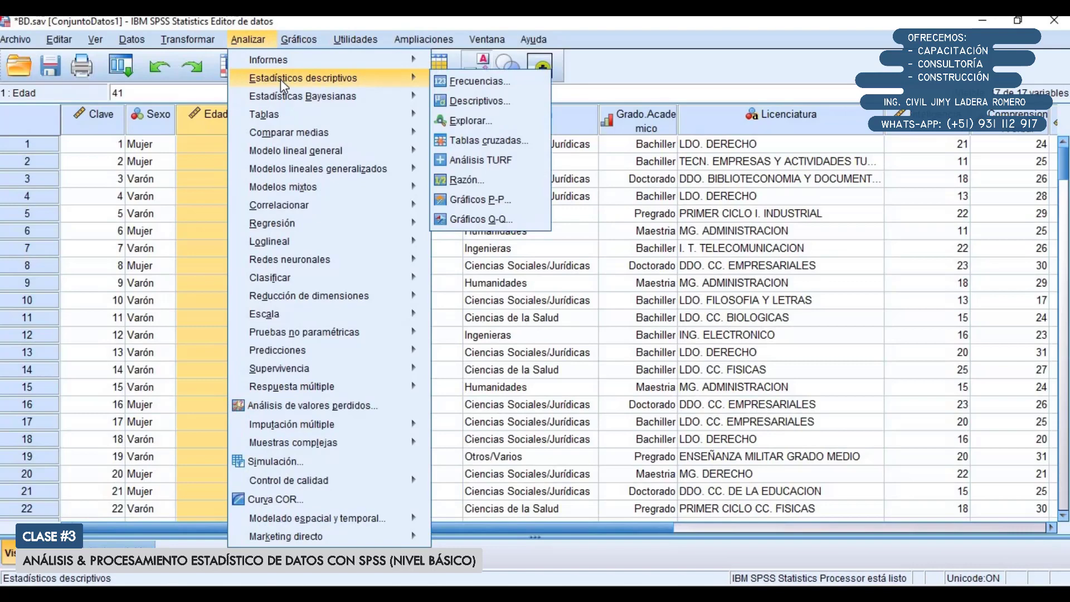
pyautogui.click(480, 82)
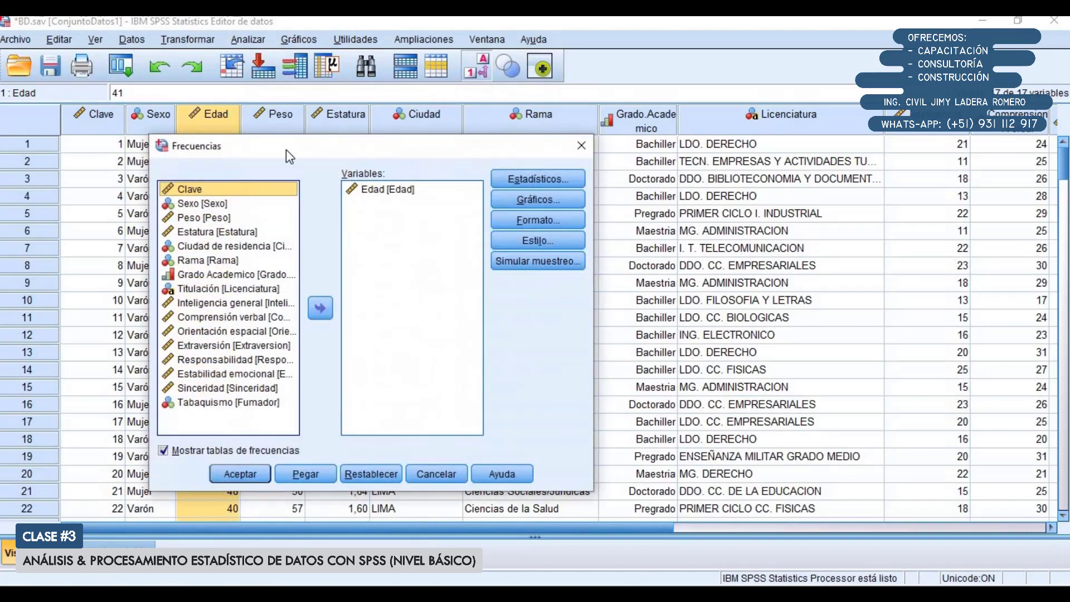
pyautogui.click(376, 472)
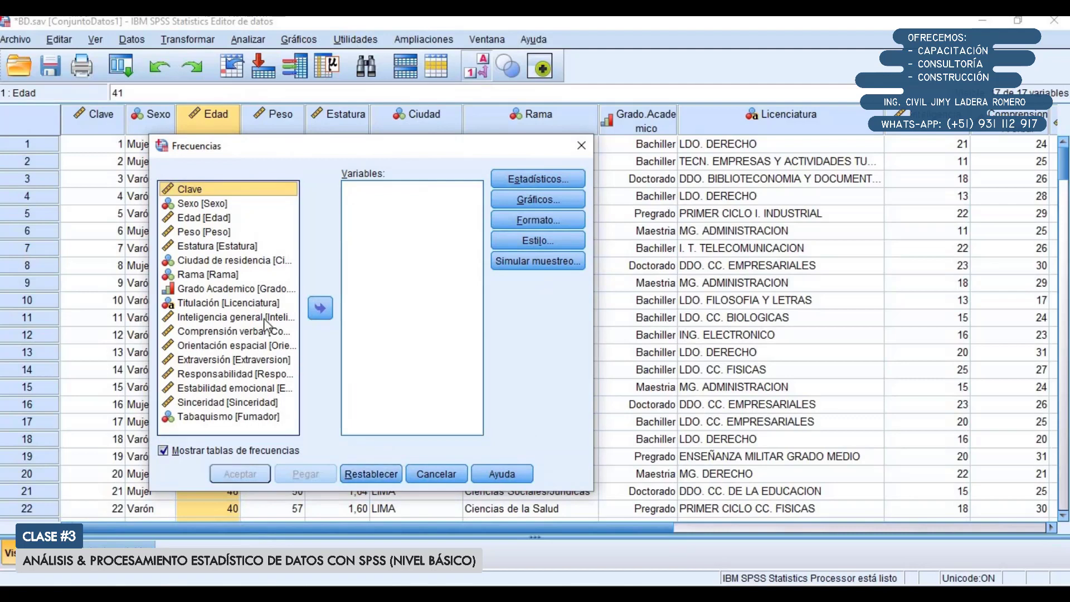
pyautogui.click(211, 275)
pyautogui.click(319, 308)
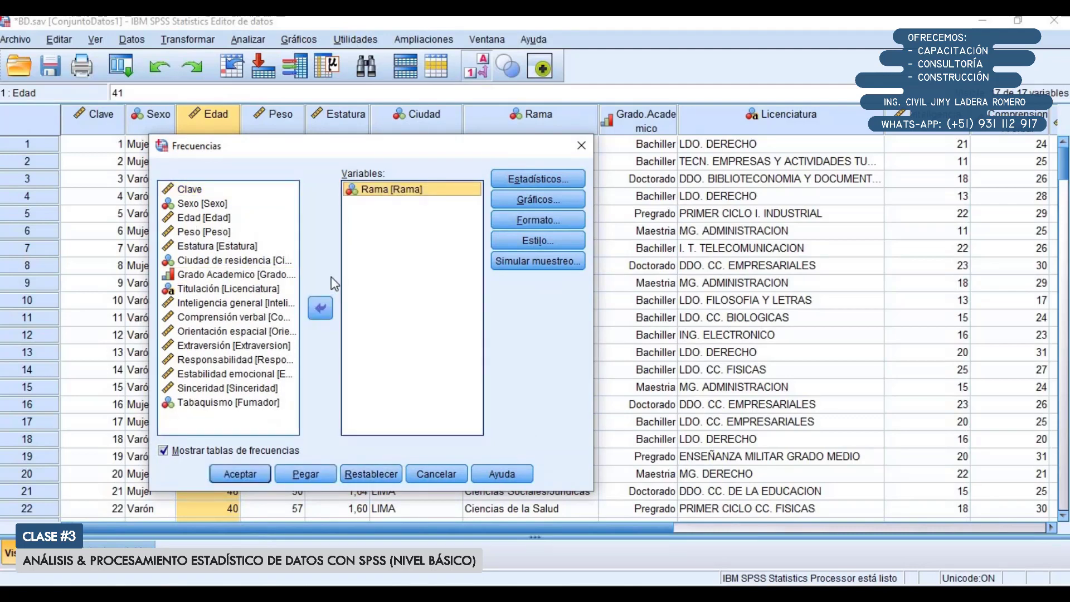
# Step: Order the Rama frequency table by descending counts (Recuentos descendentes)
pyautogui.click(560, 218)
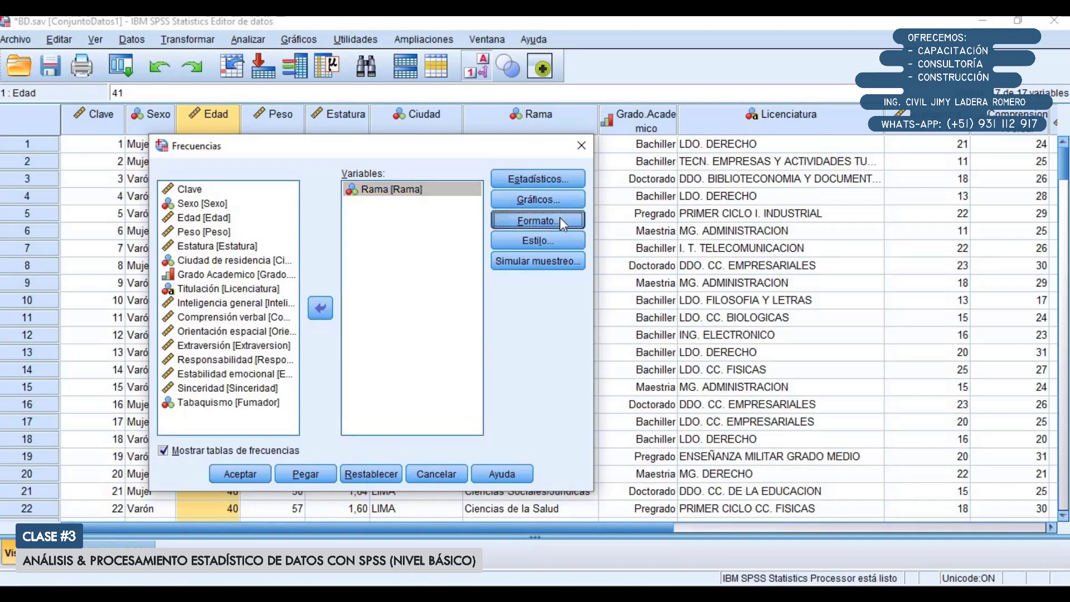
pyautogui.click(419, 392)
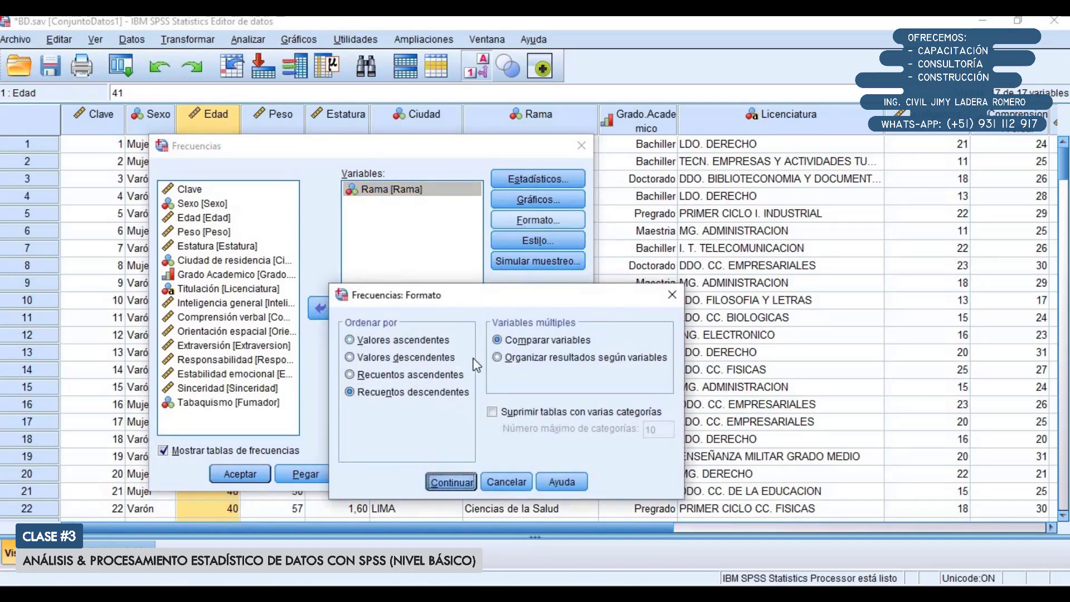
pyautogui.click(449, 481)
# Step: Request a pie chart (Gráficos circulares) for Rama and run the frequency analysis
pyautogui.click(543, 199)
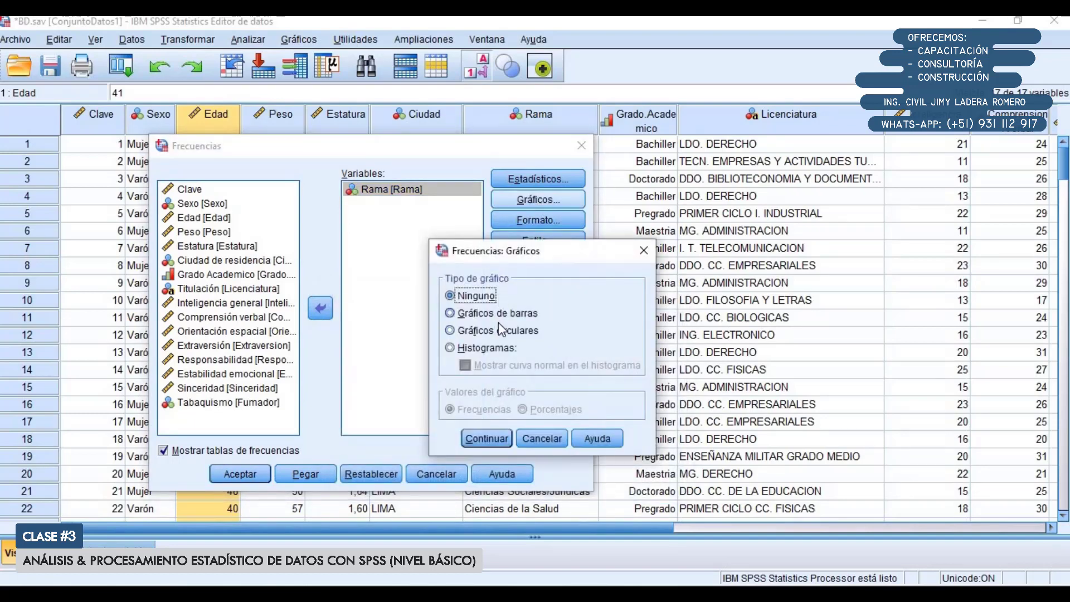
pyautogui.click(504, 332)
pyautogui.click(486, 435)
pyautogui.click(248, 475)
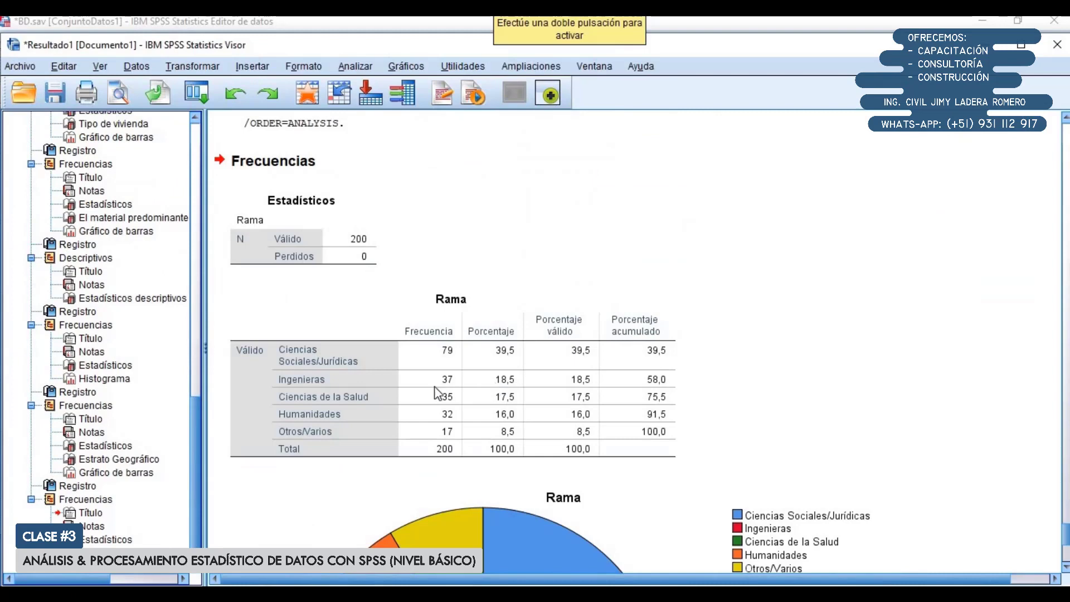
# Step: Shrink the Rama pie chart in the output proportionally and compare it with the frequency table above it
pyautogui.scroll(-7, 544, 217)
pyautogui.click(836, 528)
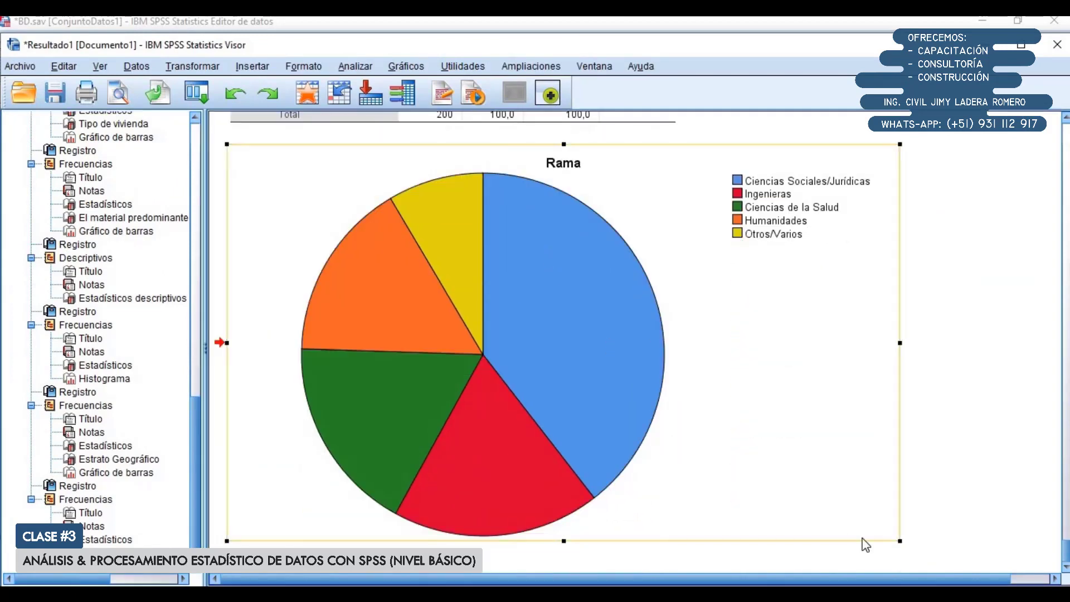
pyautogui.moveTo(900, 540)
pyautogui.mouseDown()
pyautogui.moveTo(645, 390)
pyautogui.moveTo(656, 426)
pyautogui.moveTo(703, 461)
pyautogui.moveTo(711, 453)
pyautogui.moveTo(698, 436)
pyautogui.mouseUp()
pyautogui.scroll(3, 686, 420)
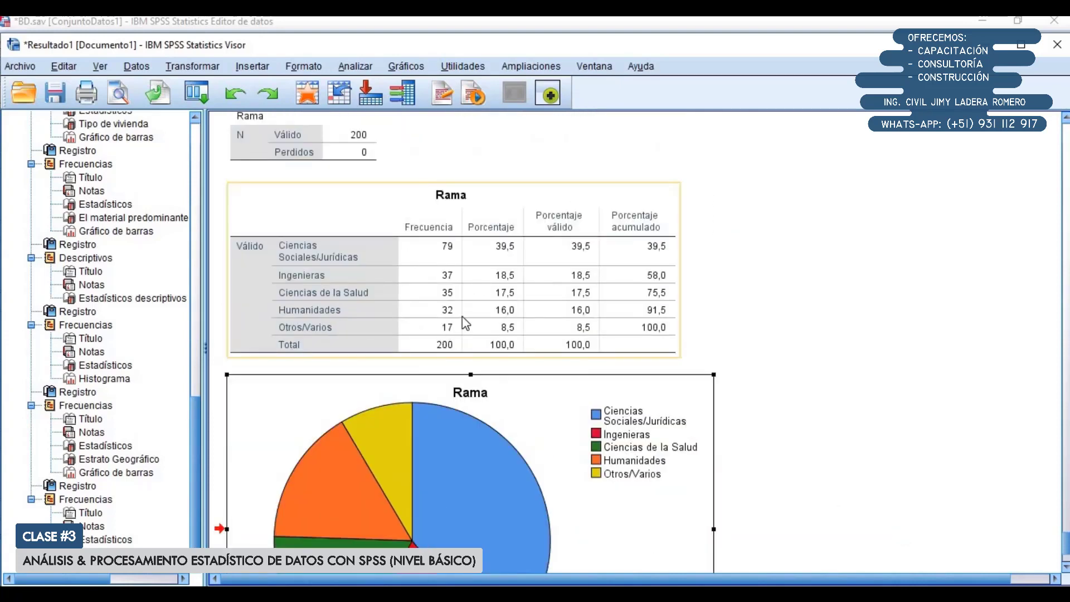
pyautogui.scroll(-3, 453, 352)
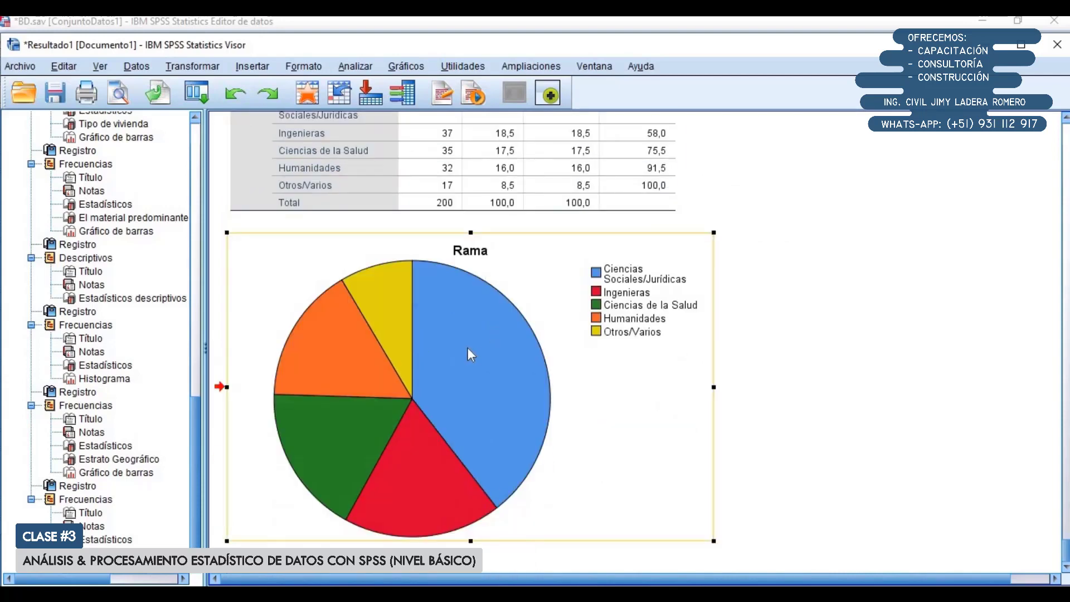
pyautogui.scroll(3, 467, 345)
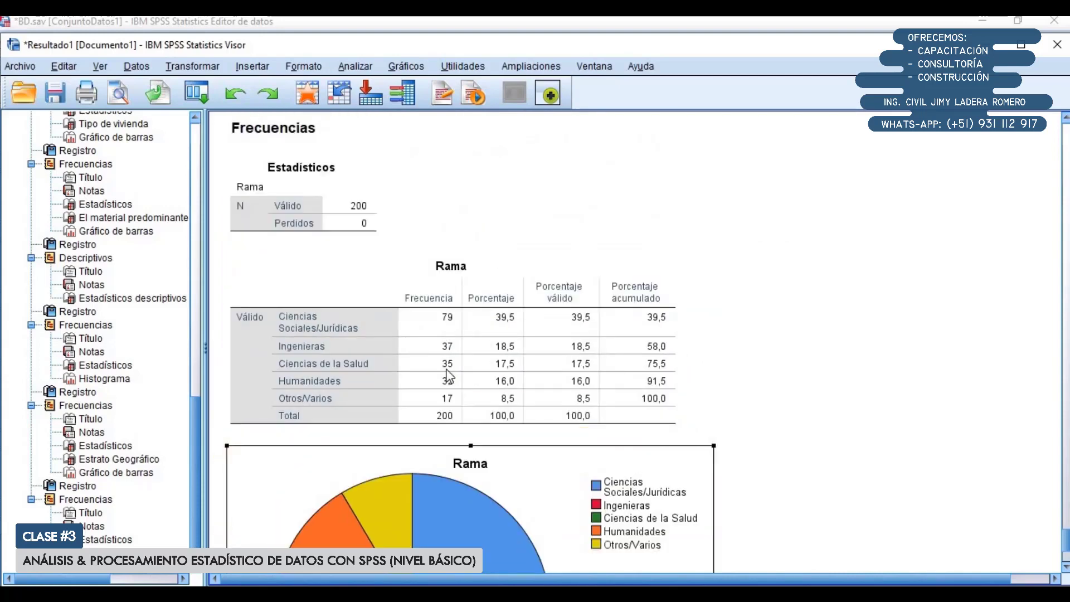
pyautogui.scroll(-3, 453, 344)
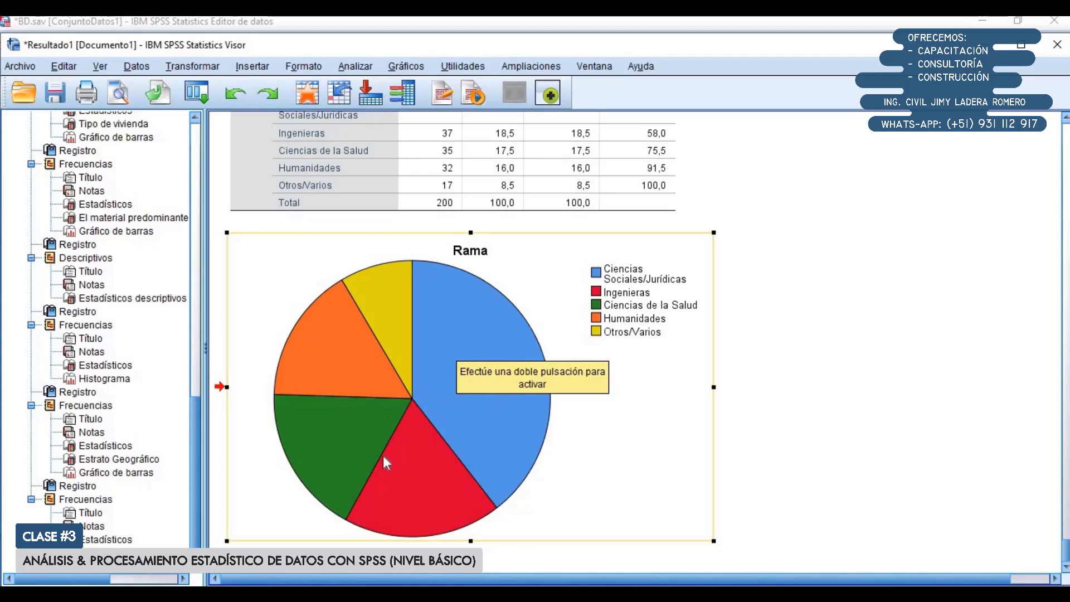
# Step: Open the Rama pie chart for editing and apply the 3D effect to its slices
pyautogui.doubleClick(305, 276)
pyautogui.moveTo(432, 96); pyautogui.dragTo(470, 53)
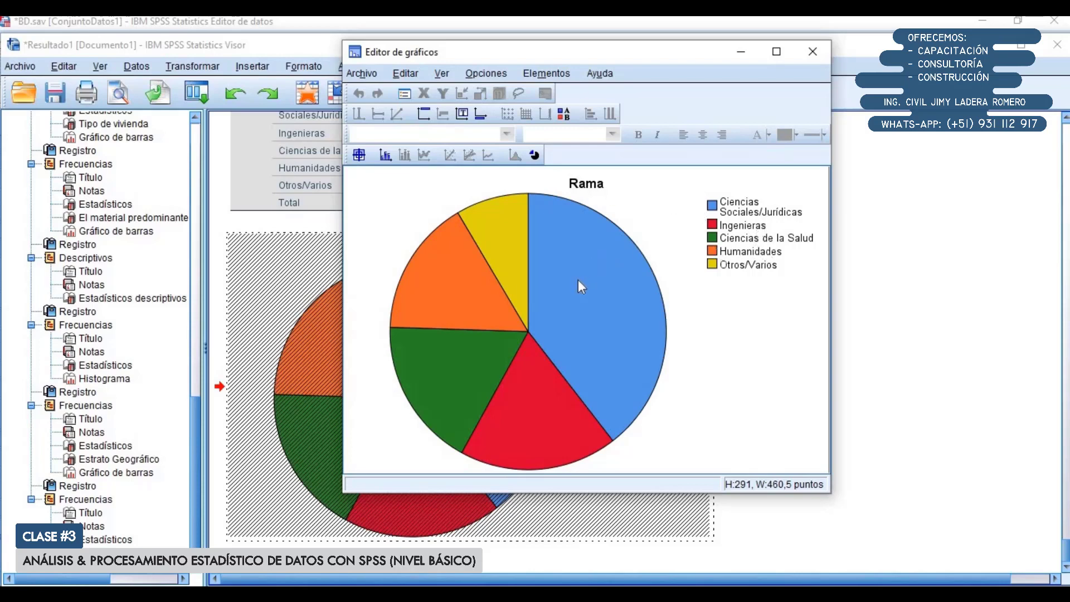
pyautogui.click(600, 246)
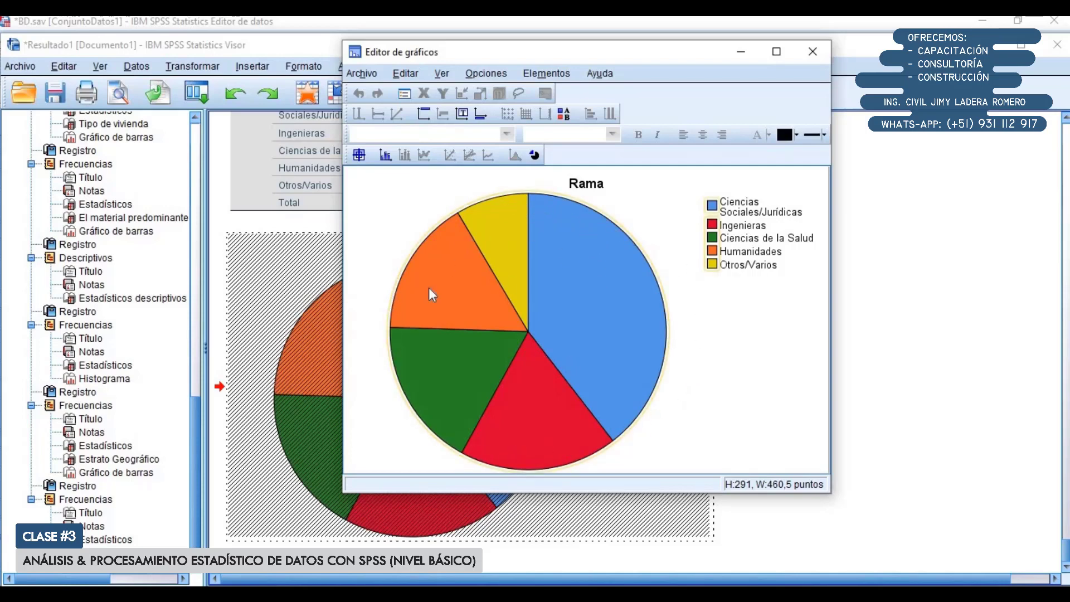
pyautogui.doubleClick(594, 323)
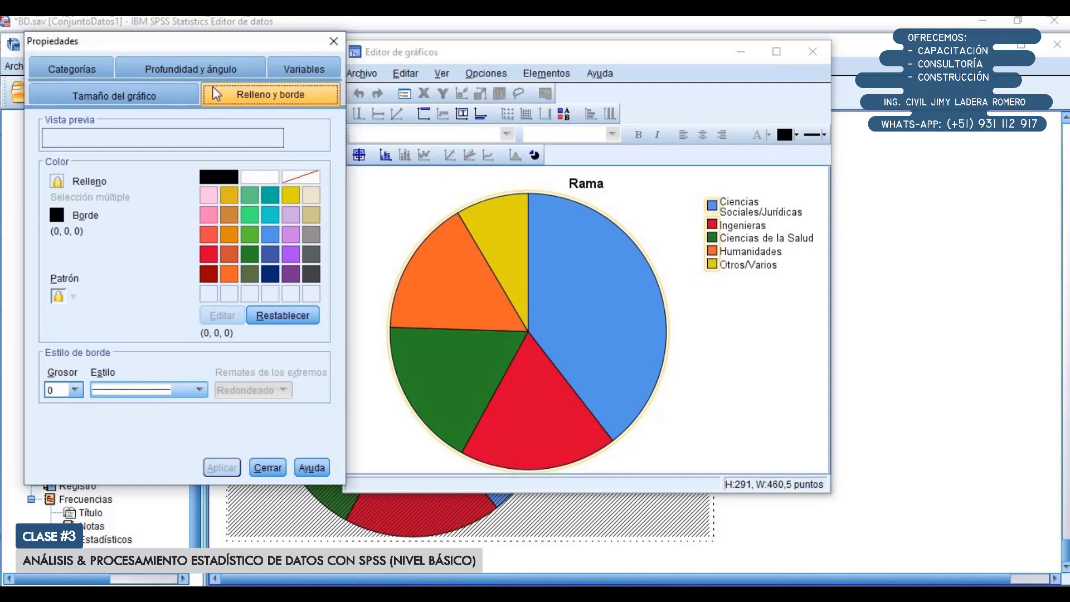
pyautogui.click(178, 72)
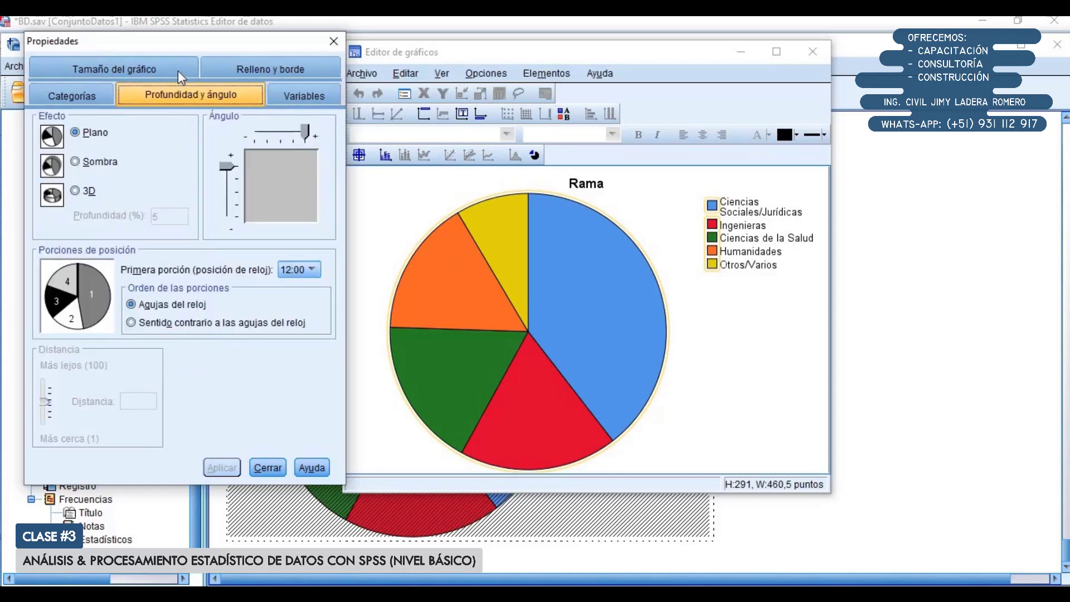
pyautogui.click(89, 192)
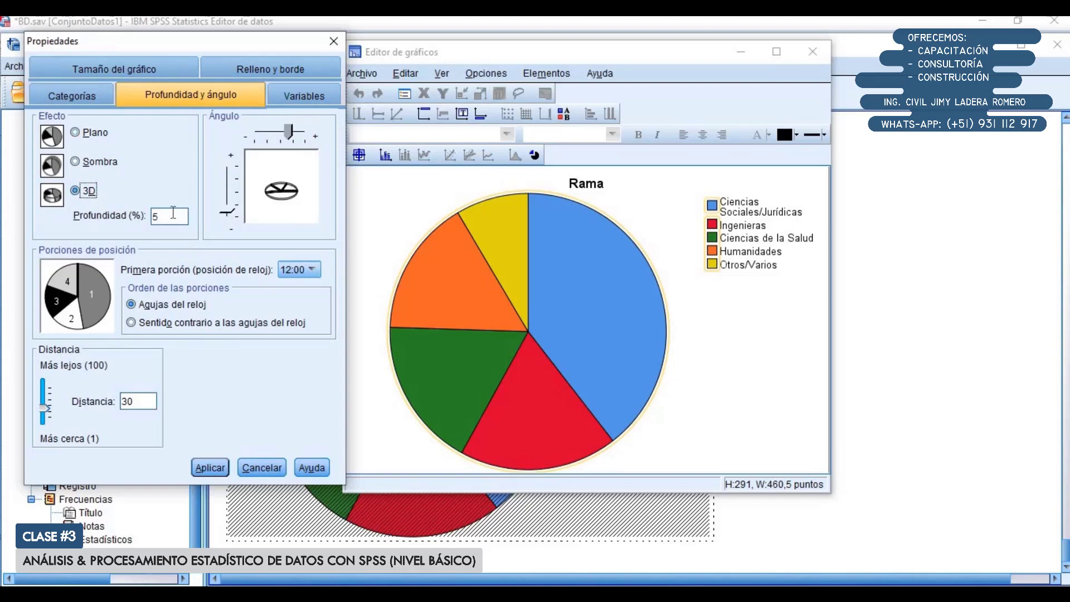
pyautogui.click(219, 470)
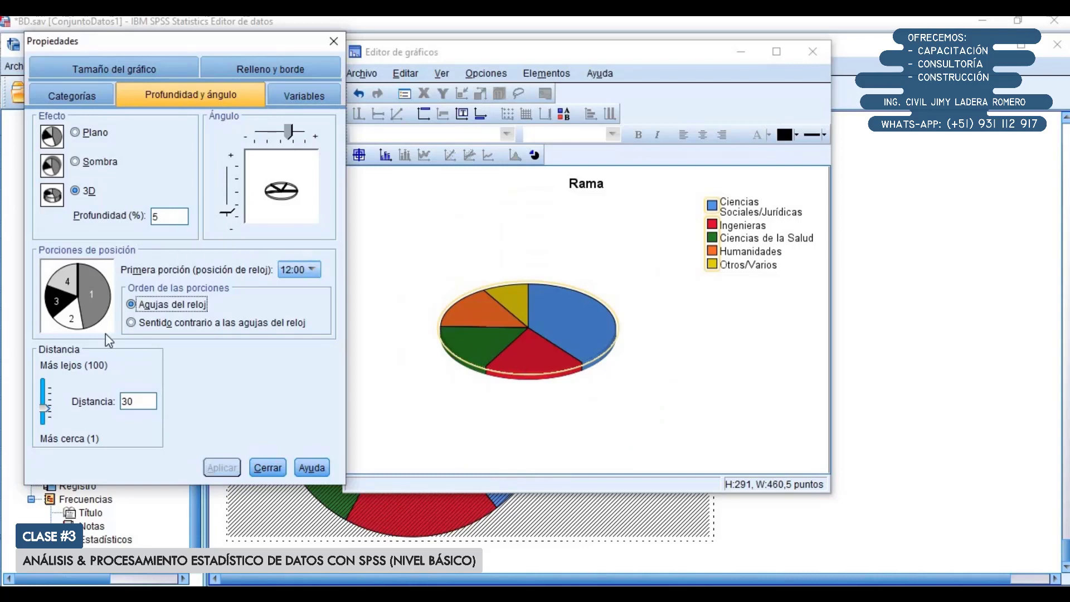
# Step: Set the 3D pie chart's distance to 1 and its depth to 15%, and close the properties
pyautogui.moveTo(44, 409); pyautogui.dragTo(44, 423)
pyautogui.click(206, 469)
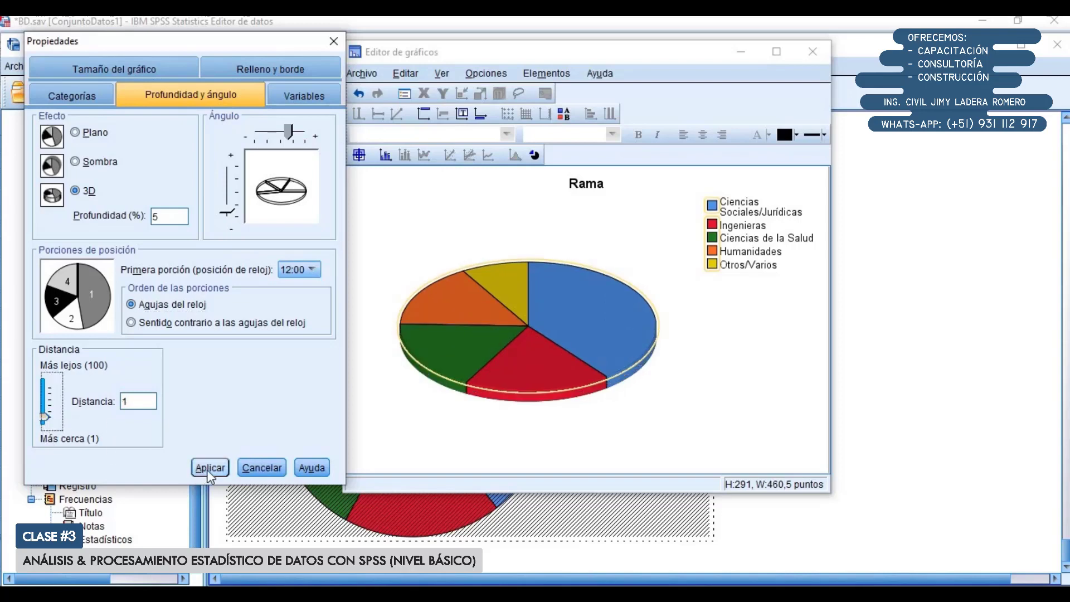
pyautogui.click(206, 469)
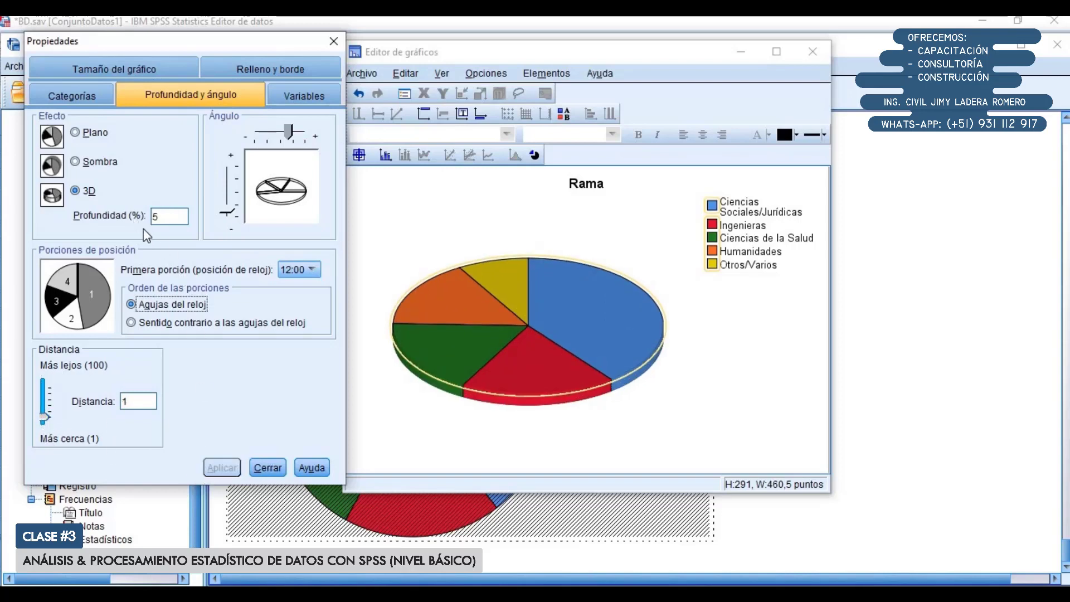
pyautogui.doubleClick(163, 215)
pyautogui.write('15')
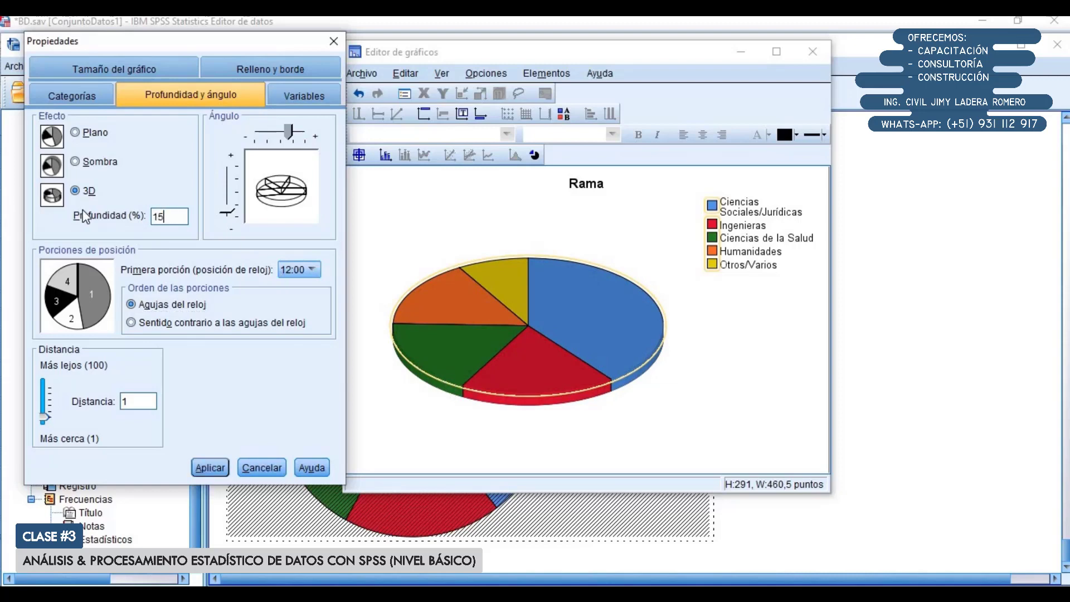
pyautogui.click(211, 466)
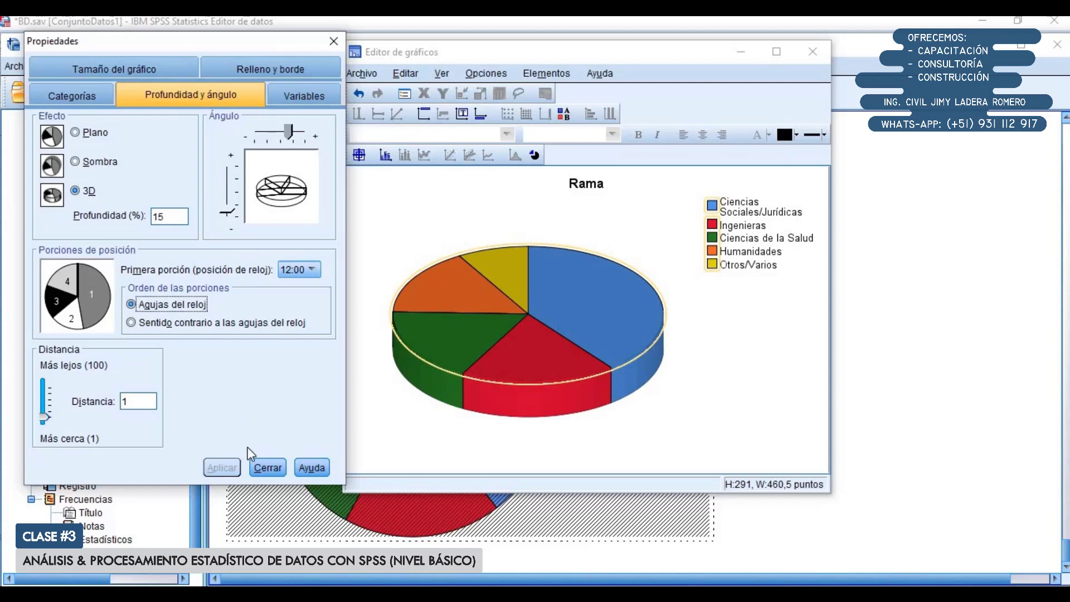
pyautogui.click(268, 467)
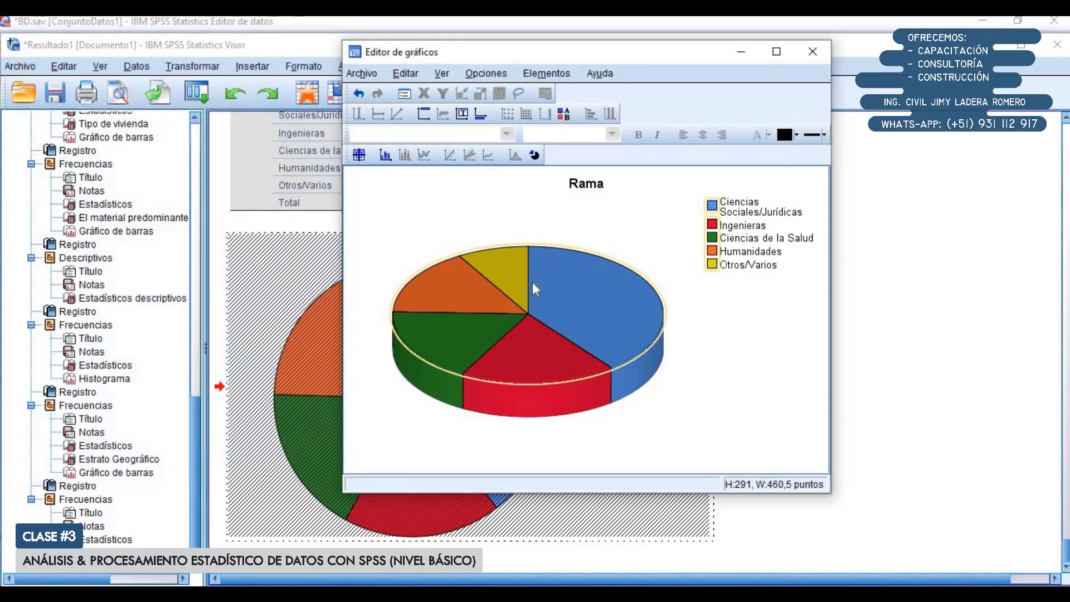
# Step: Add data labels to the pie slices, showing Porcentaje instead of Recuento
pyautogui.click(547, 74)
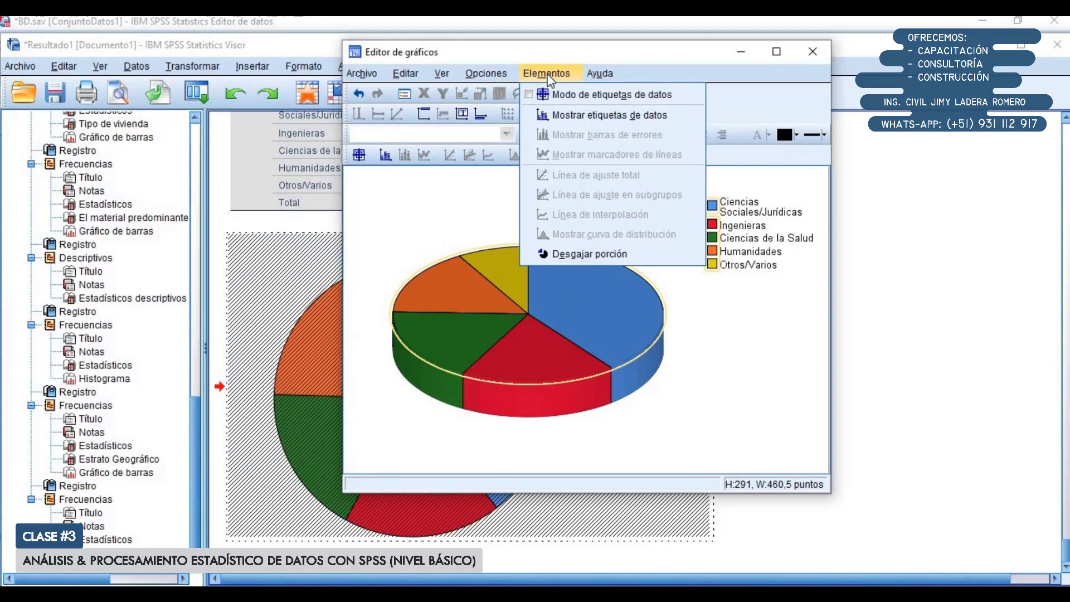
pyautogui.click(577, 110)
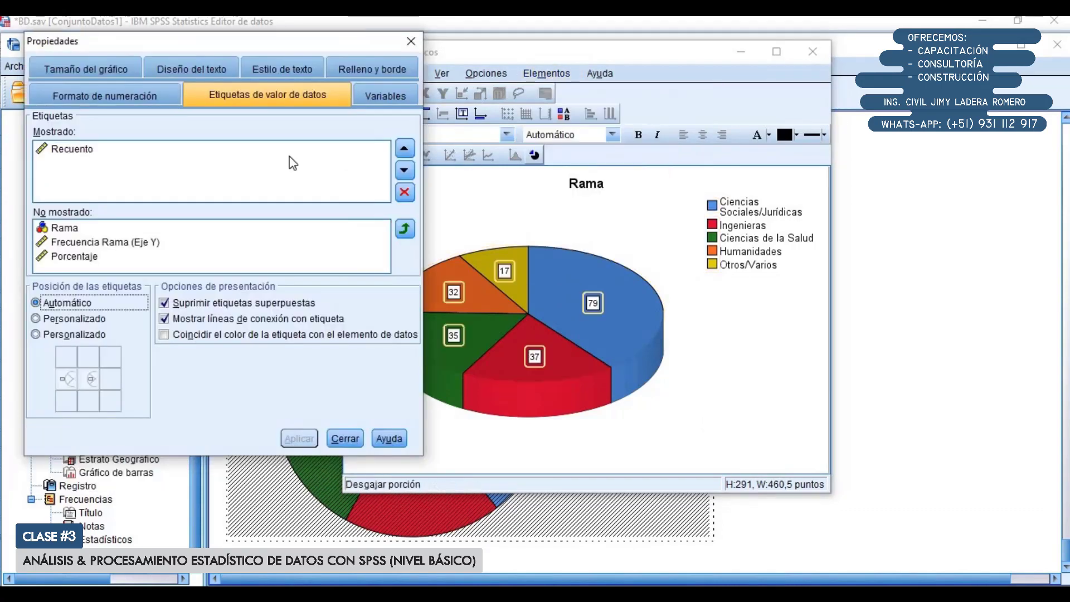
pyautogui.click(77, 256)
pyautogui.click(405, 229)
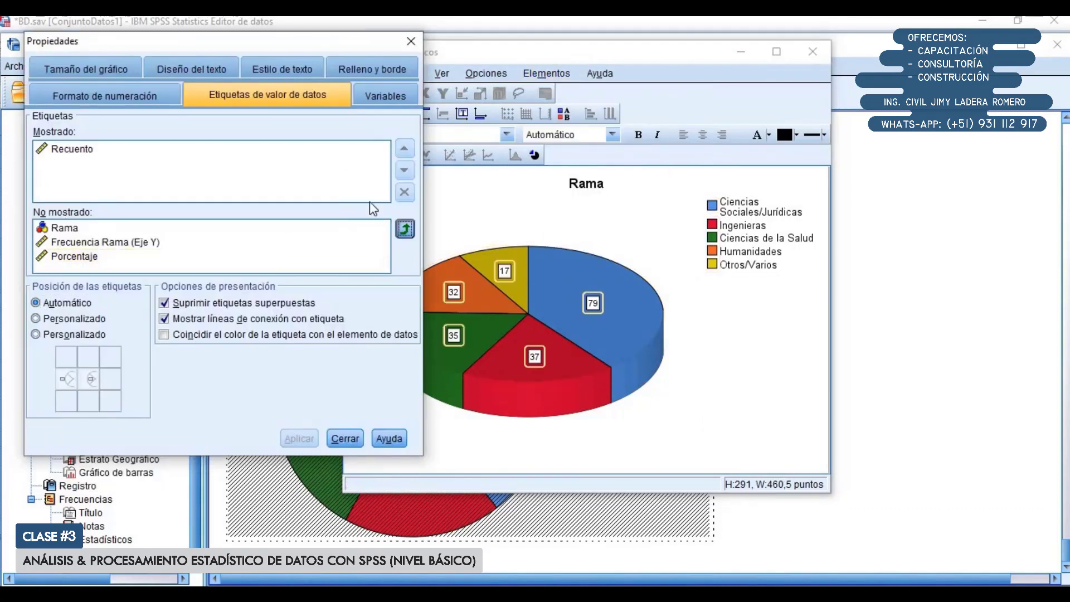
pyautogui.click(336, 150)
pyautogui.click(404, 192)
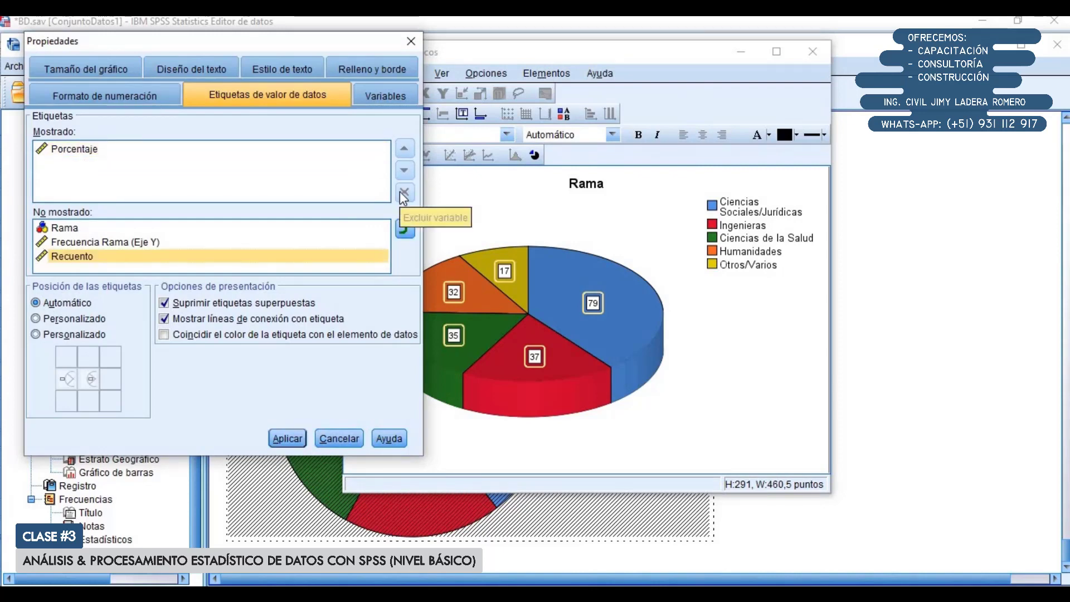
pyautogui.click(288, 433)
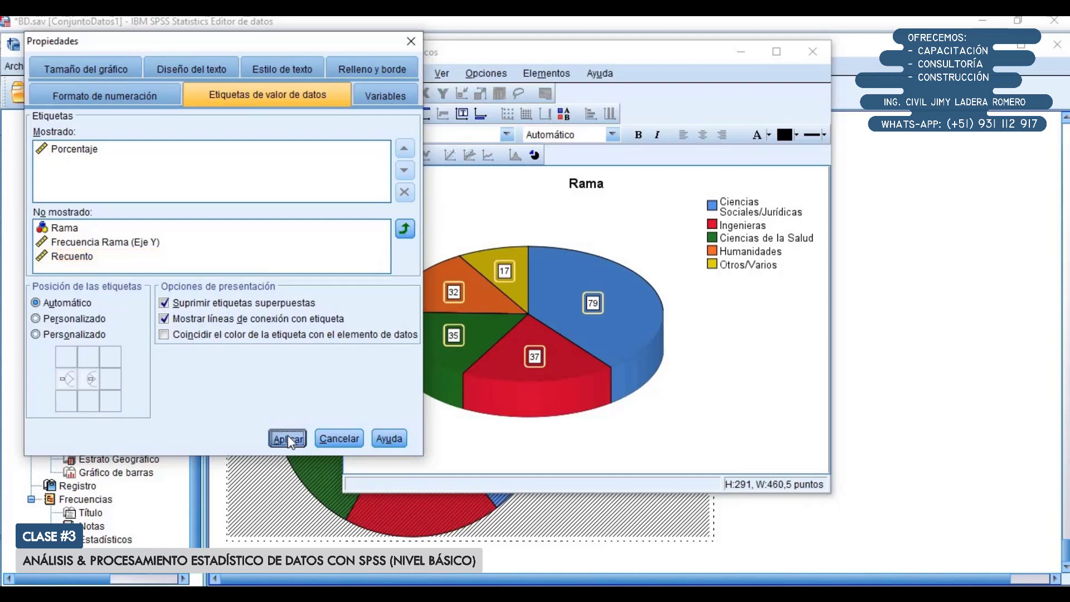
pyautogui.click(344, 438)
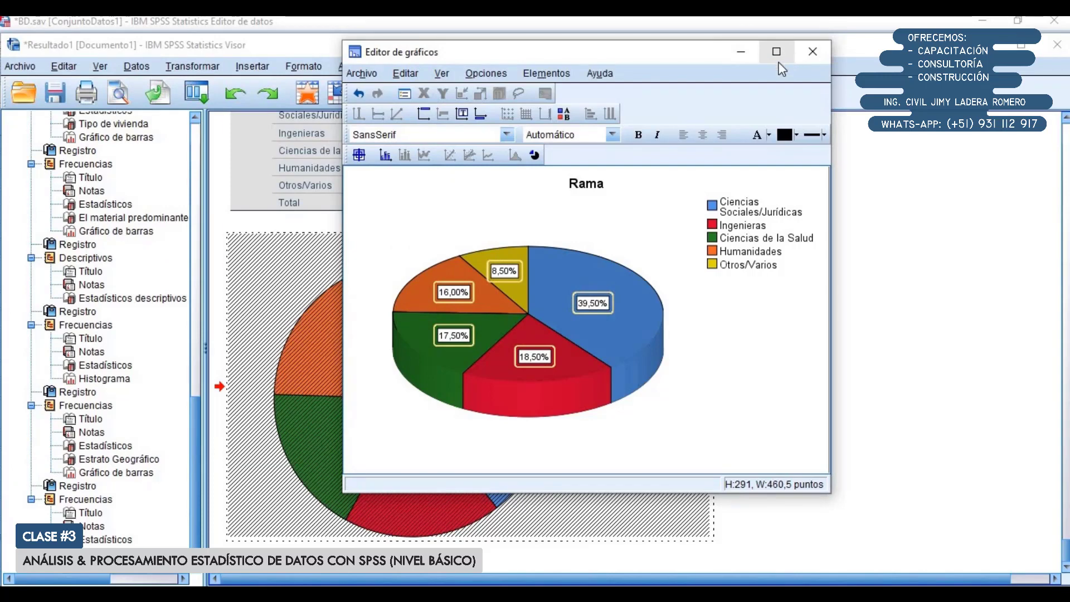
# Step: Close the chart editor, review the edited Rama pie chart in the output, and minimize the viewer
pyautogui.click(813, 54)
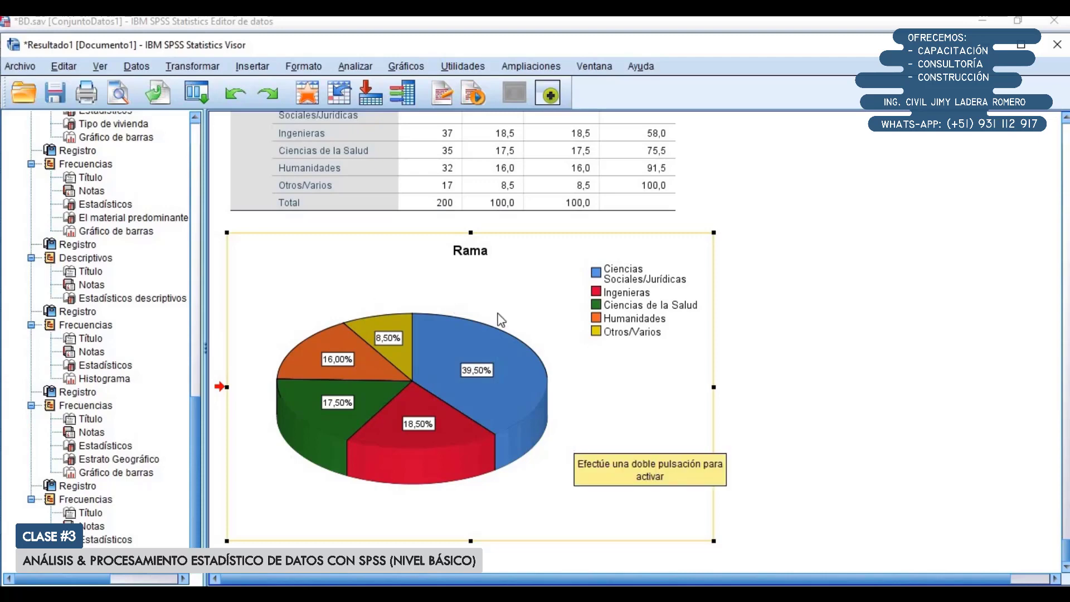
pyautogui.scroll(3, 746, 390)
pyautogui.scroll(-3, 755, 393)
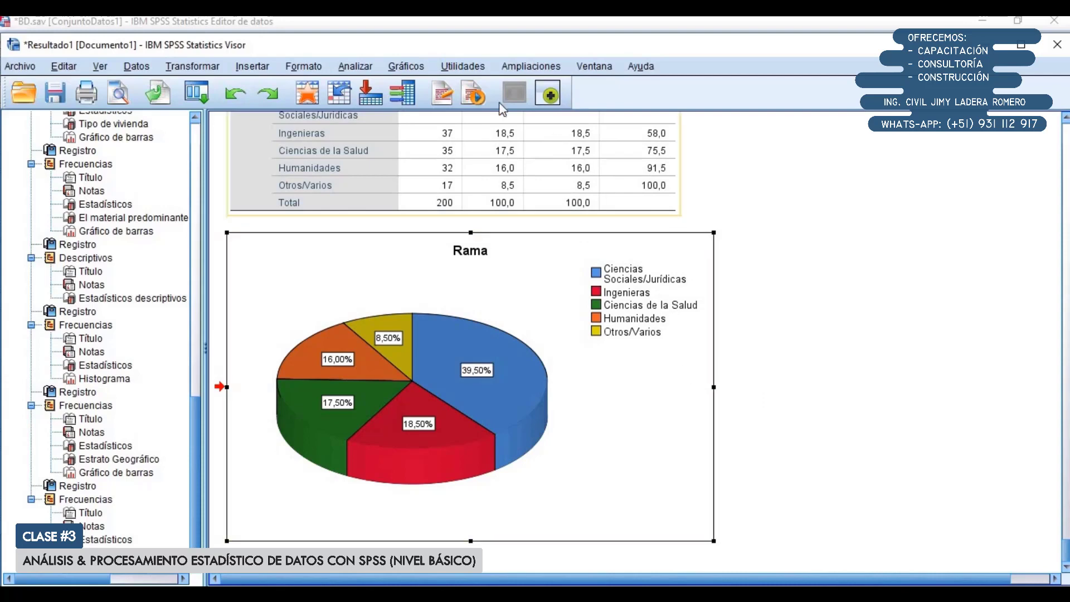
pyautogui.click(988, 44)
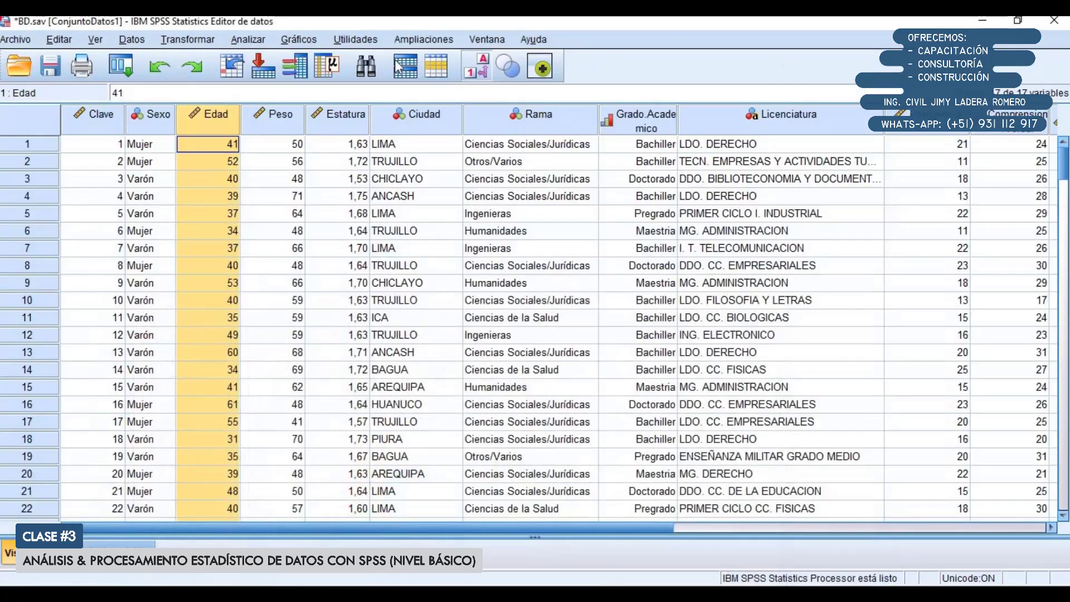
# Step: Start a Frecuencias analysis, reset its previous settings, and add Grado Academico as the only variable to analyse
pyautogui.click(257, 40)
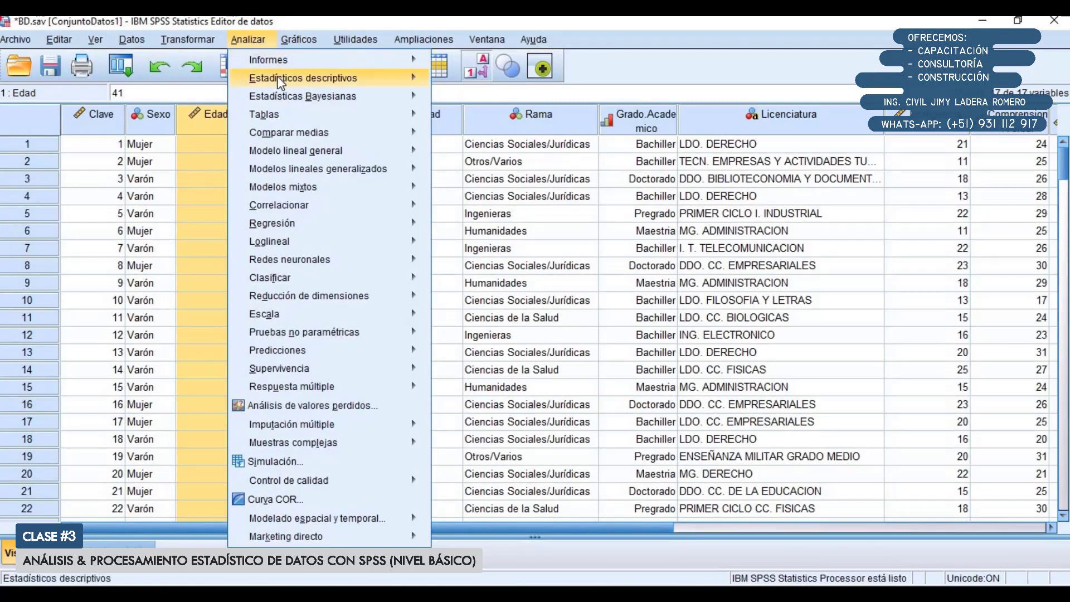
pyautogui.moveTo(278, 82)
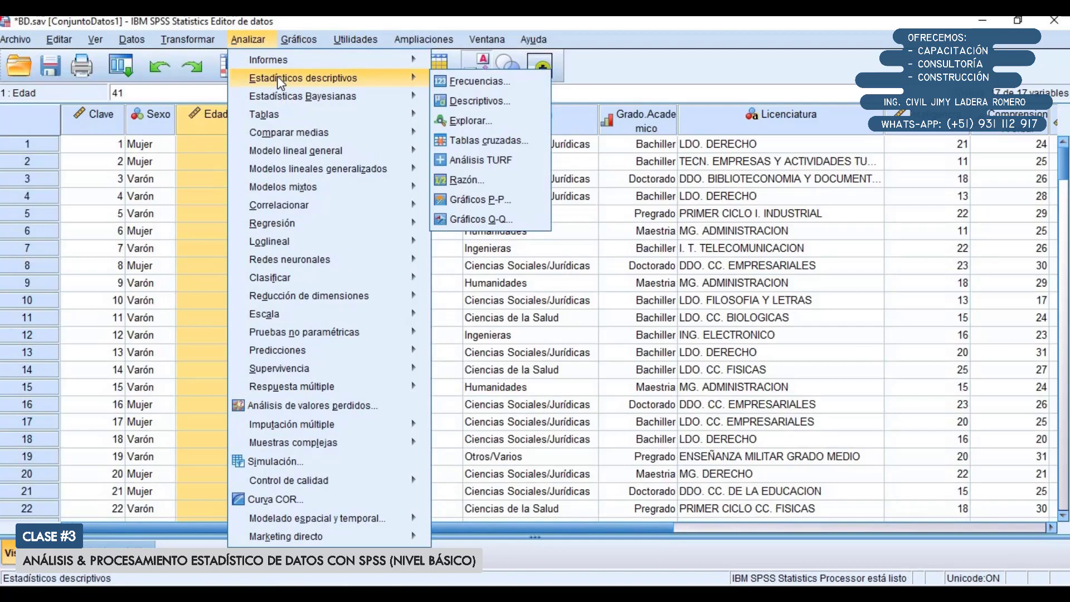
pyautogui.click(474, 82)
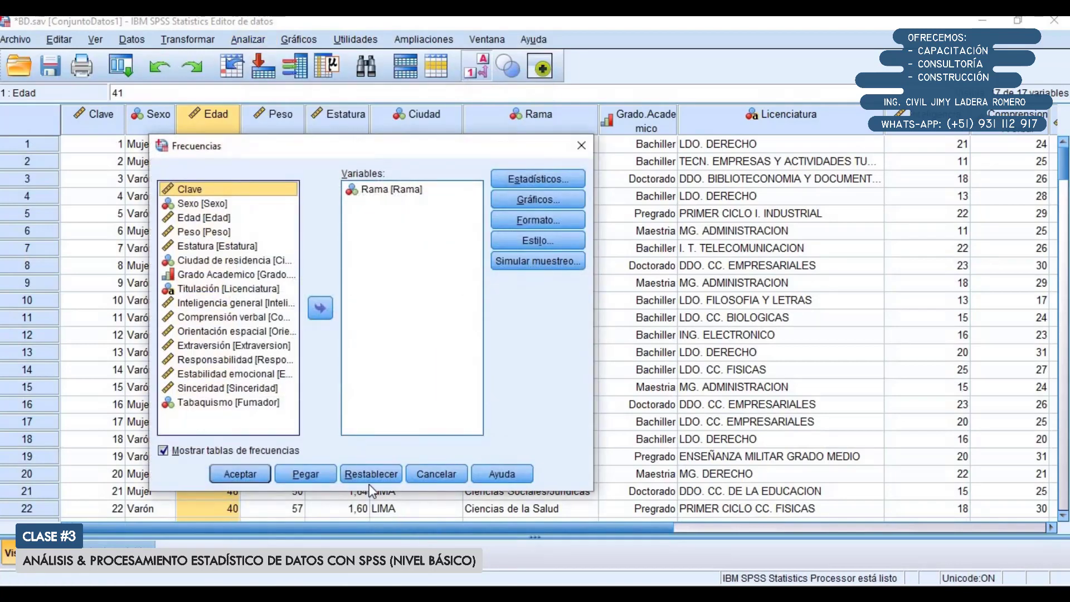
pyautogui.click(371, 473)
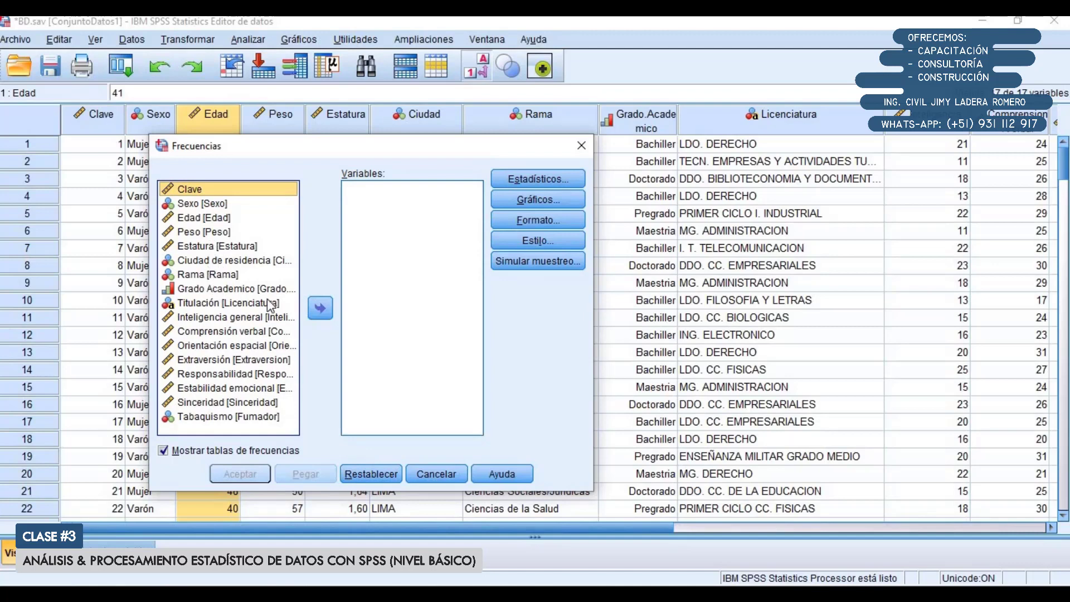
pyautogui.click(233, 289)
pyautogui.click(319, 308)
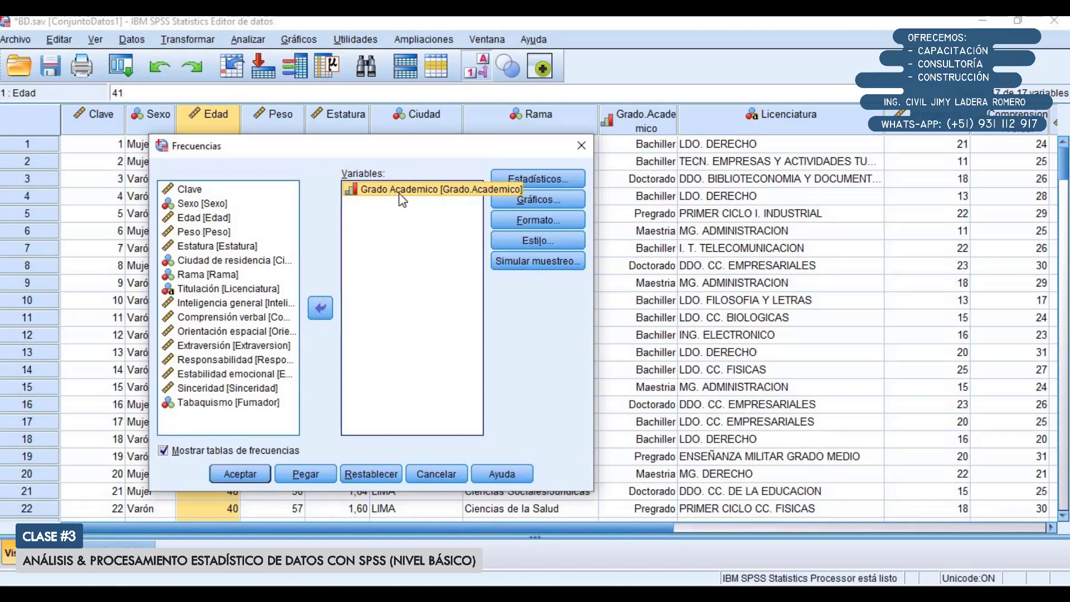
# Step: Request a bar chart of frequencies for Grado Academico and run the analysis
pyautogui.click(530, 199)
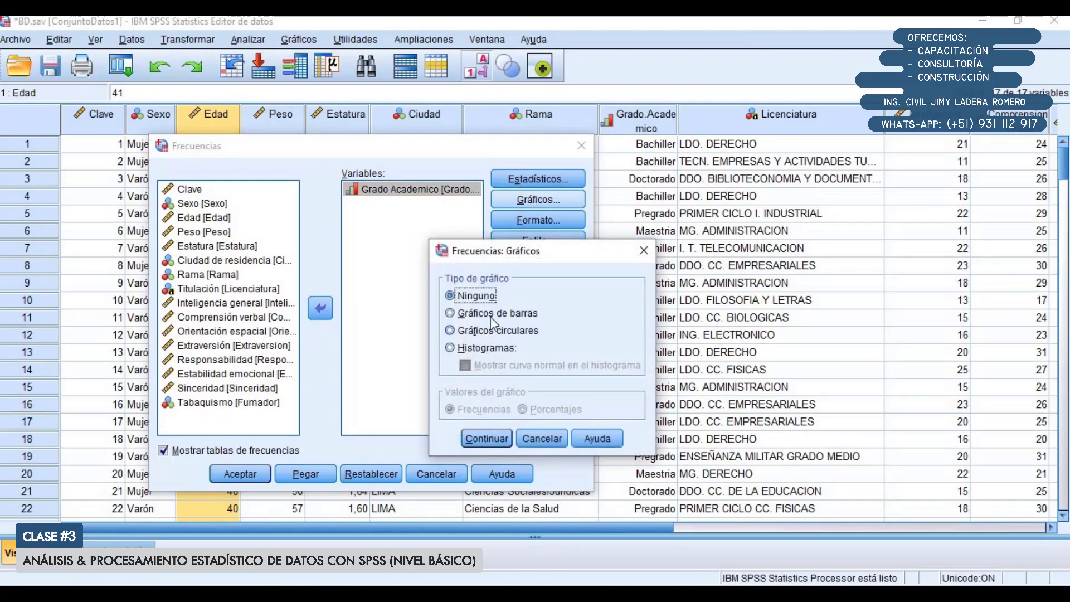
pyautogui.click(490, 313)
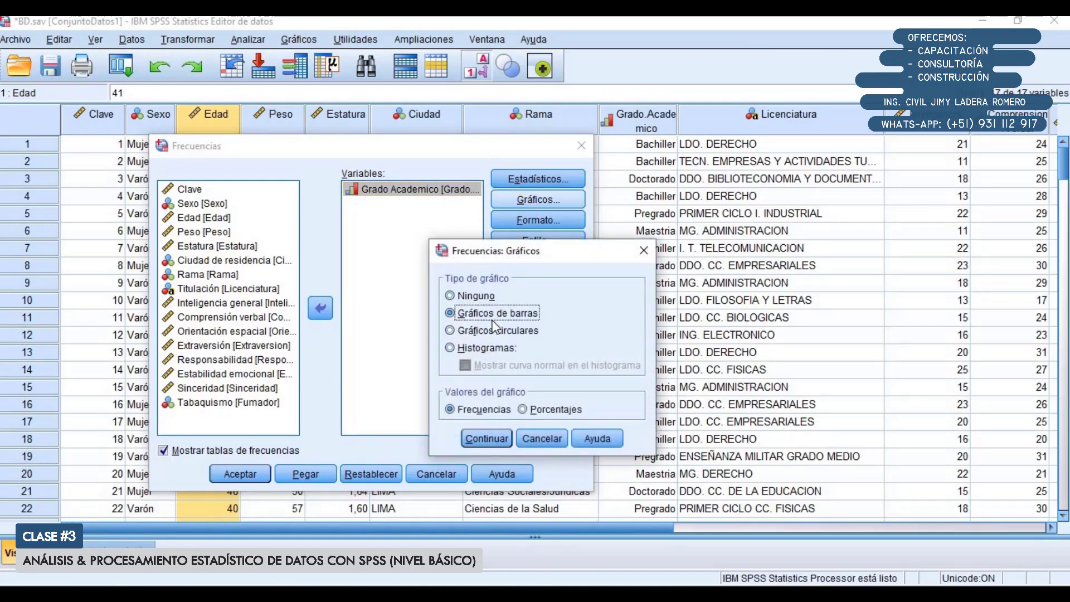
pyautogui.click(491, 437)
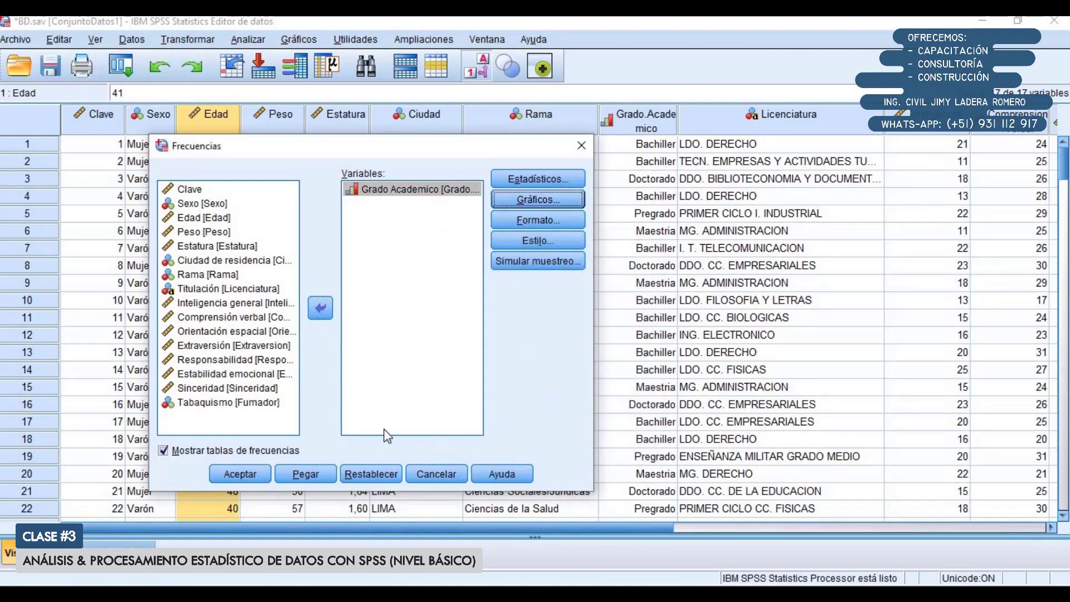
pyautogui.click(249, 474)
# Step: Review the Grado Academico frequency table and shrink its bar chart to about 460 by 255 pixels so both fit in view
pyautogui.scroll(-3, 420, 376)
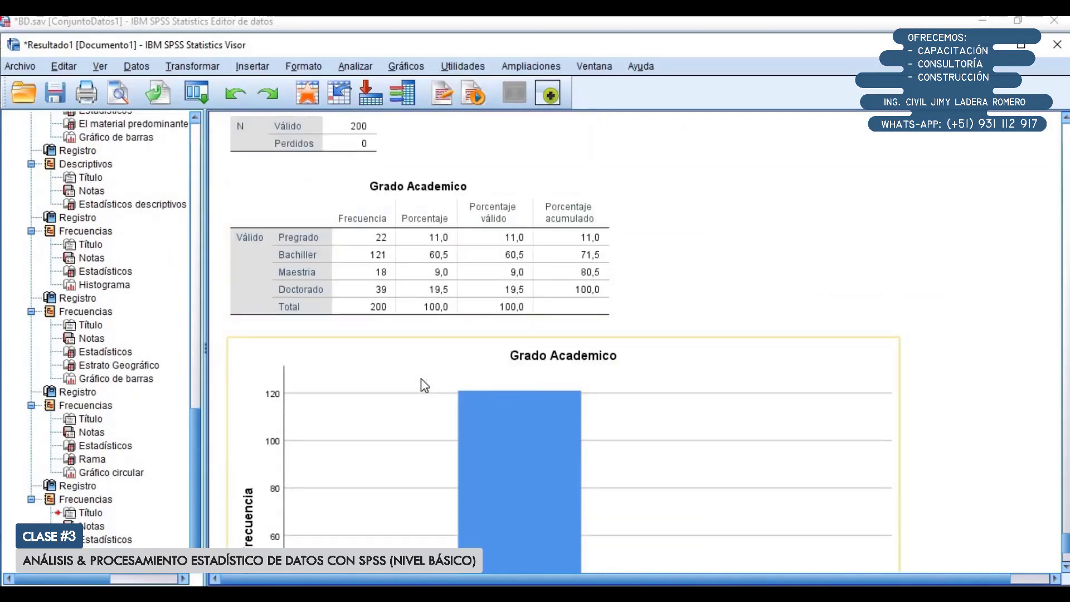
pyautogui.scroll(-3, 430, 346)
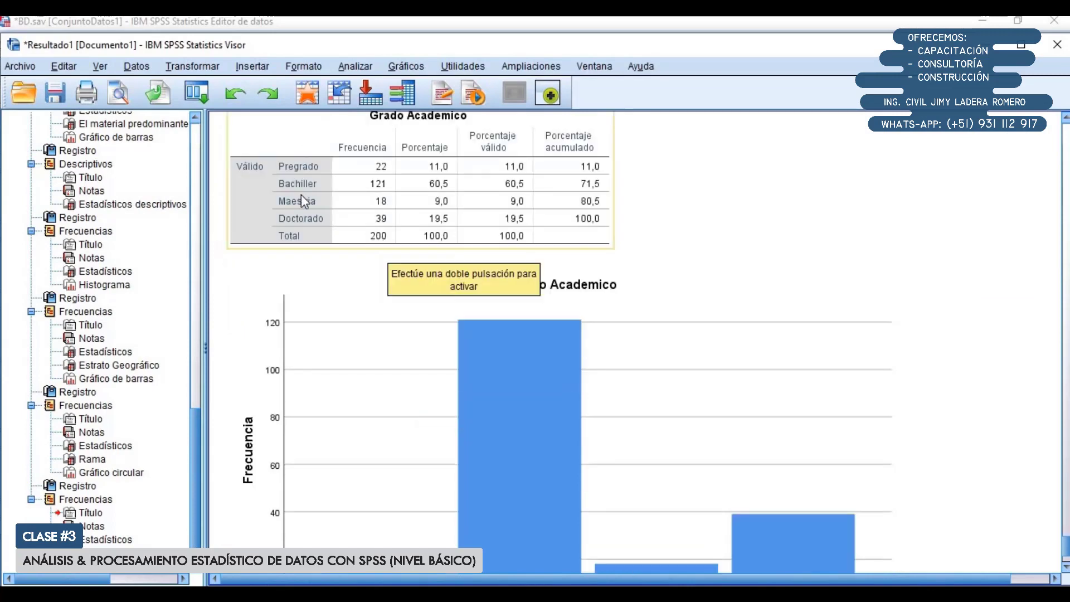
pyautogui.scroll(-3, 546, 350)
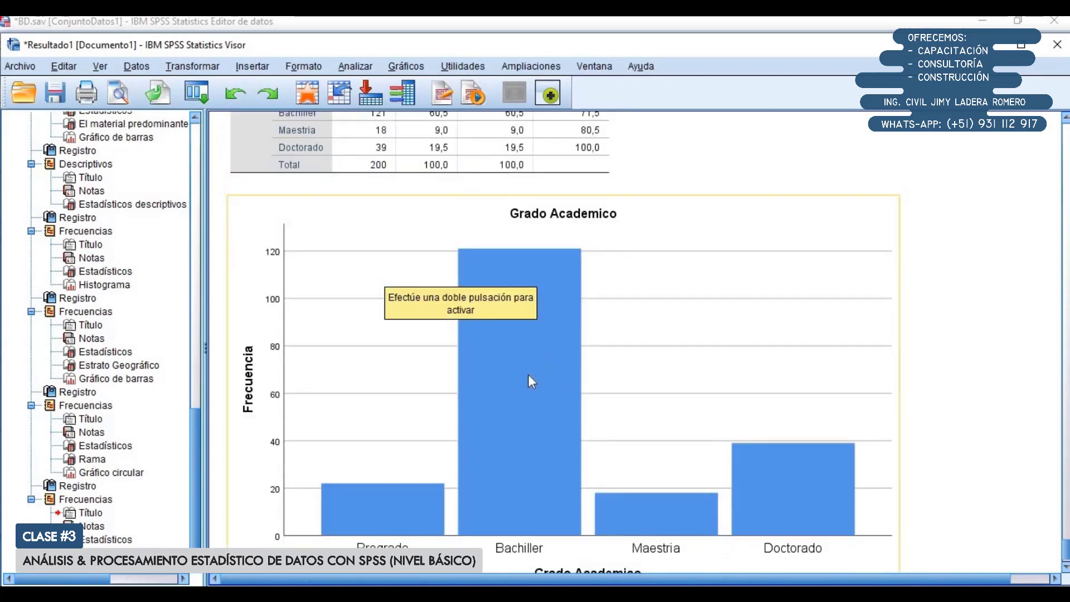
pyautogui.scroll(9, 527, 375)
pyautogui.scroll(-10, 527, 376)
pyautogui.click(700, 376)
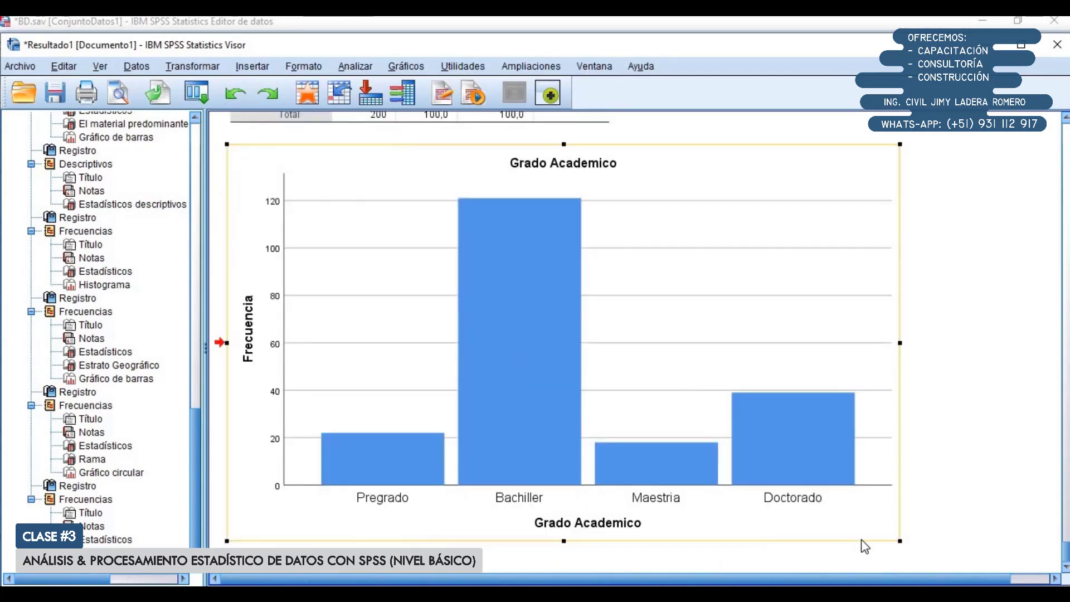
pyautogui.moveTo(898, 541); pyautogui.dragTo(686, 399)
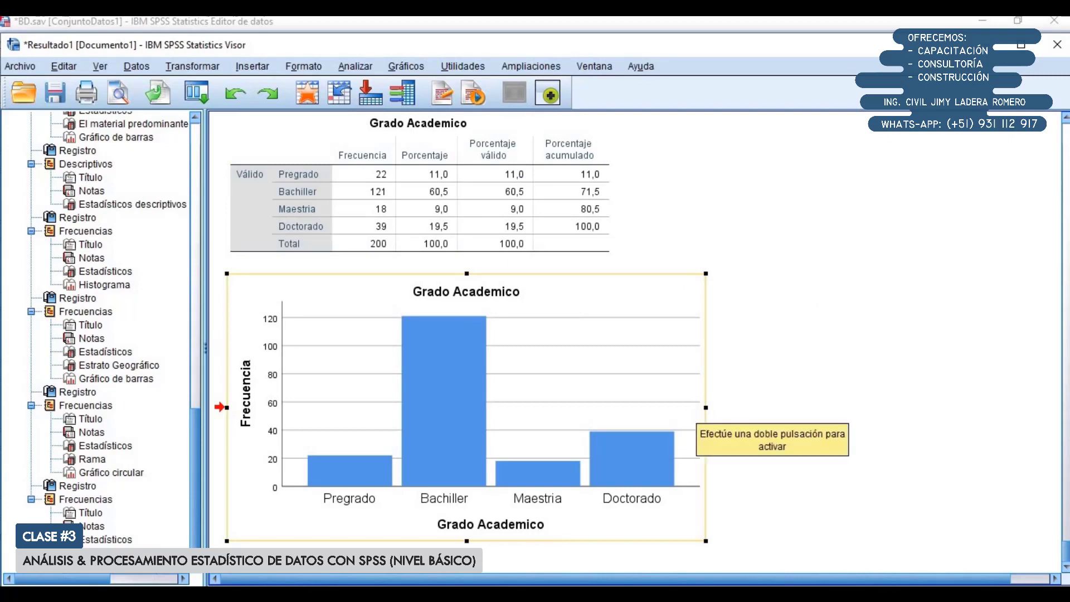
# Step: Open the Grado Academico bar chart for editing and apply the 3D effect to its bars
pyautogui.doubleClick(346, 310)
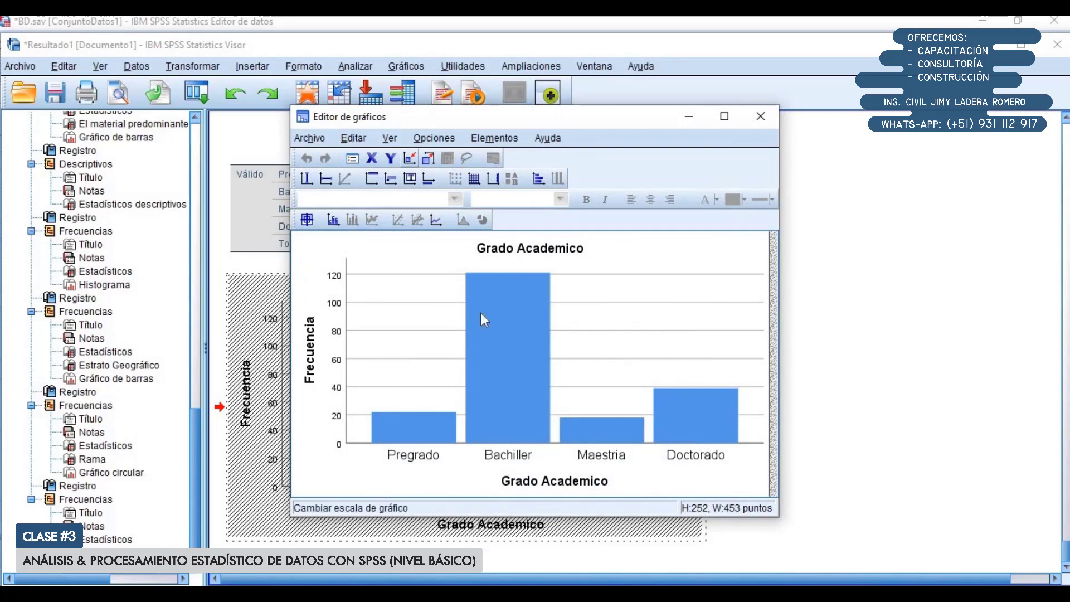
pyautogui.doubleClick(500, 345)
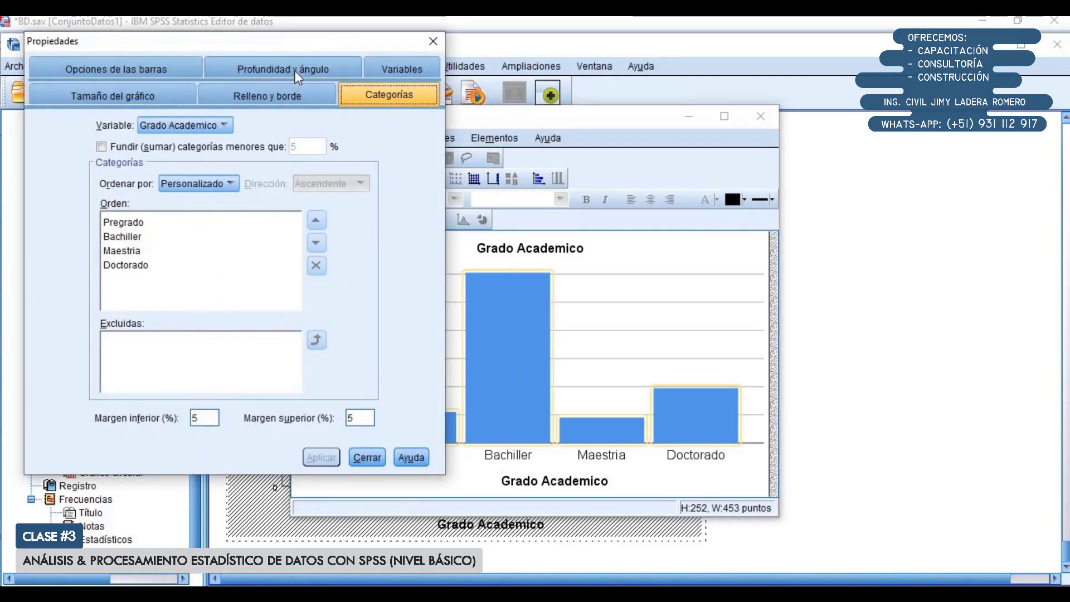
pyautogui.click(296, 78)
pyautogui.click(161, 191)
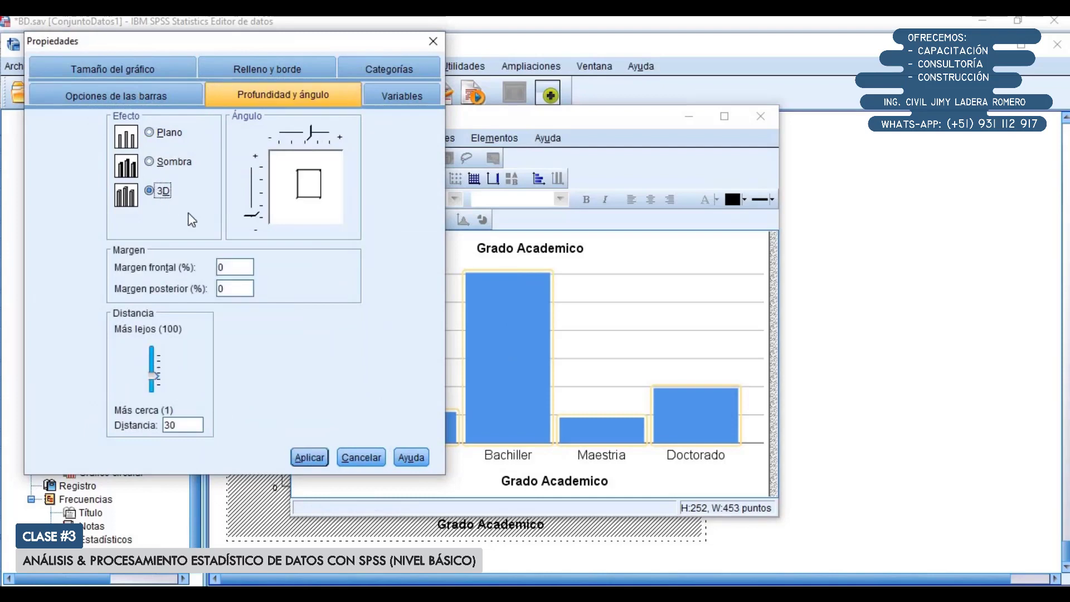
pyautogui.click(310, 458)
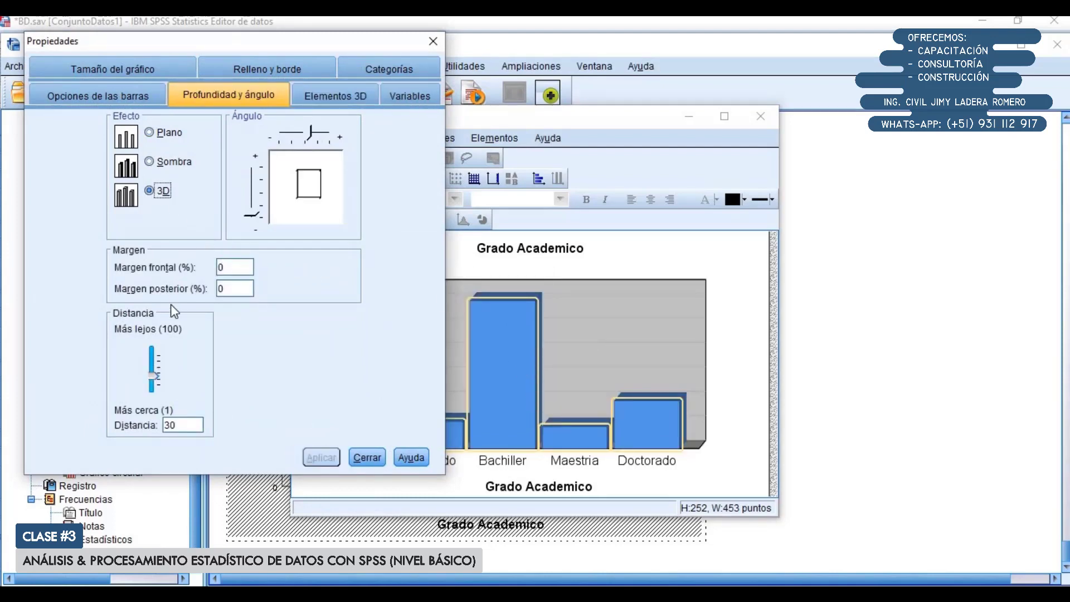
# Step: Try distances of 14, 19 and 24 for the 3D bar chart, applying each one
pyautogui.moveTo(152, 374); pyautogui.dragTo(153, 382)
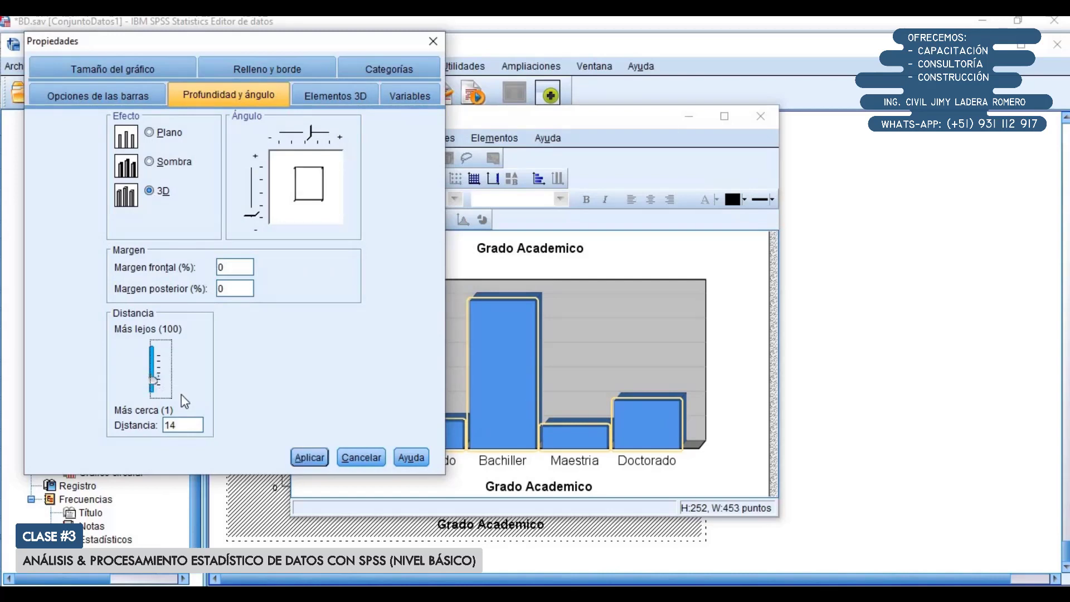
pyautogui.click(301, 460)
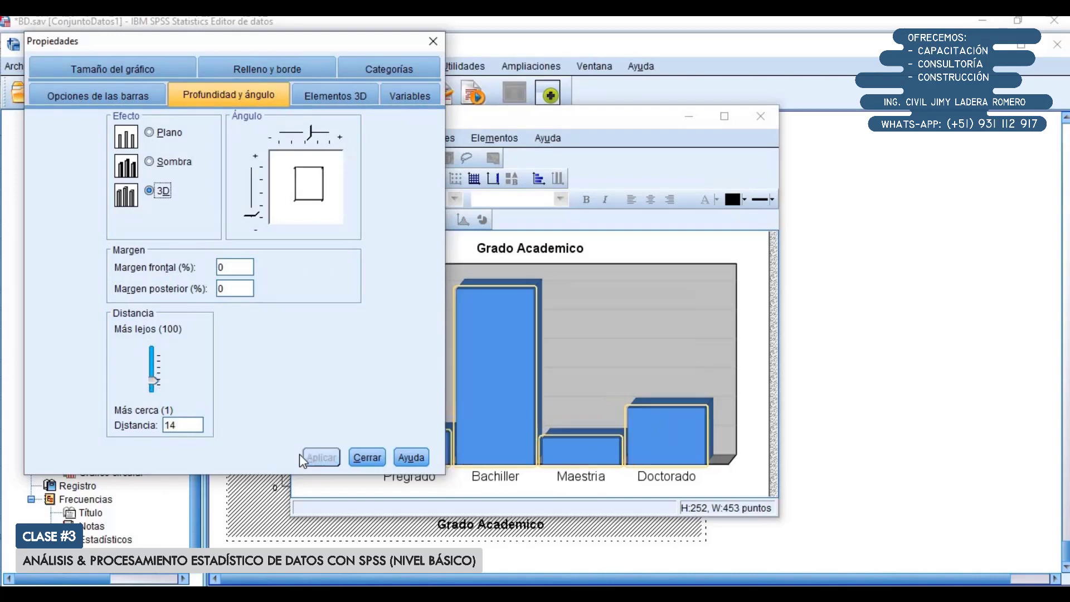
pyautogui.click(154, 382)
pyautogui.moveTo(156, 383); pyautogui.dragTo(154, 380)
pyautogui.click(296, 457)
pyautogui.click(305, 457)
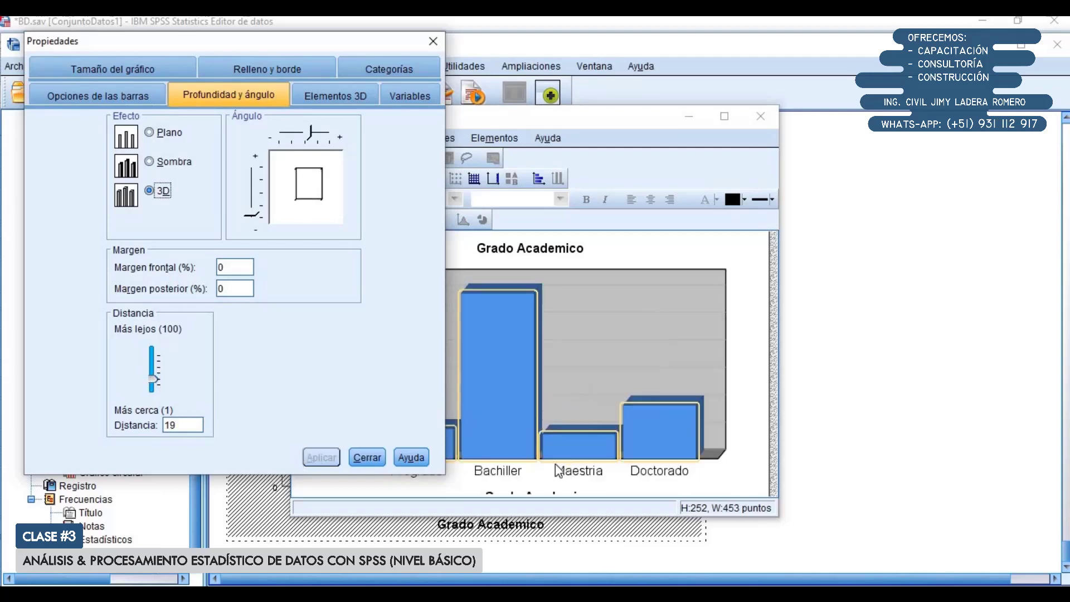
pyautogui.click(156, 379)
pyautogui.moveTo(156, 378); pyautogui.dragTo(155, 375)
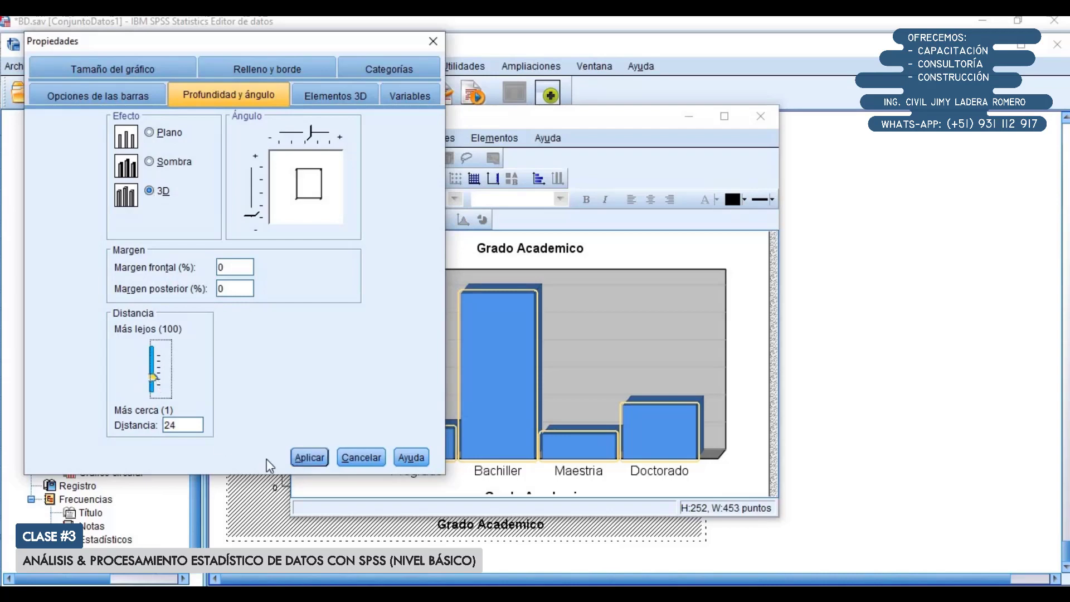
pyautogui.click(300, 462)
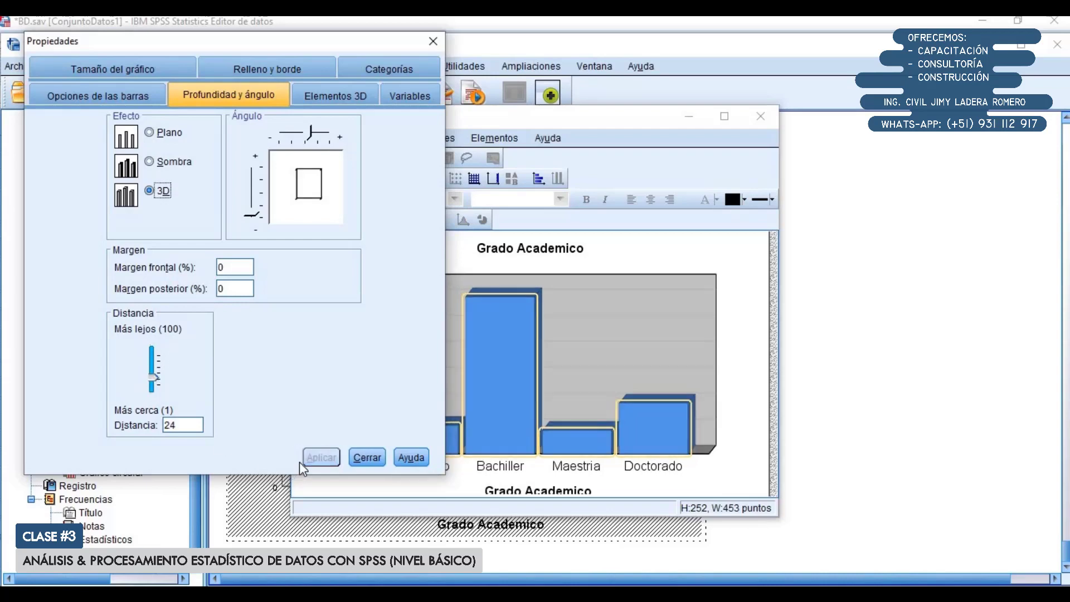
# Step: Set the 3D bar chart's distance to 26, apply it, and close the properties and the chart editor
pyautogui.click(156, 377)
pyautogui.moveTo(156, 376); pyautogui.dragTo(157, 378)
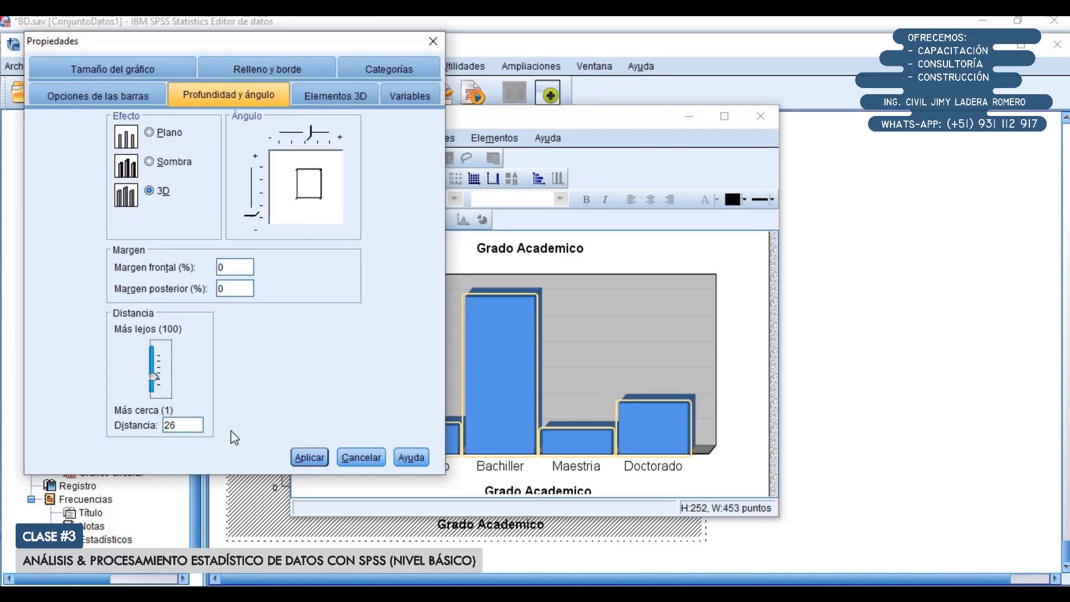
pyautogui.click(310, 456)
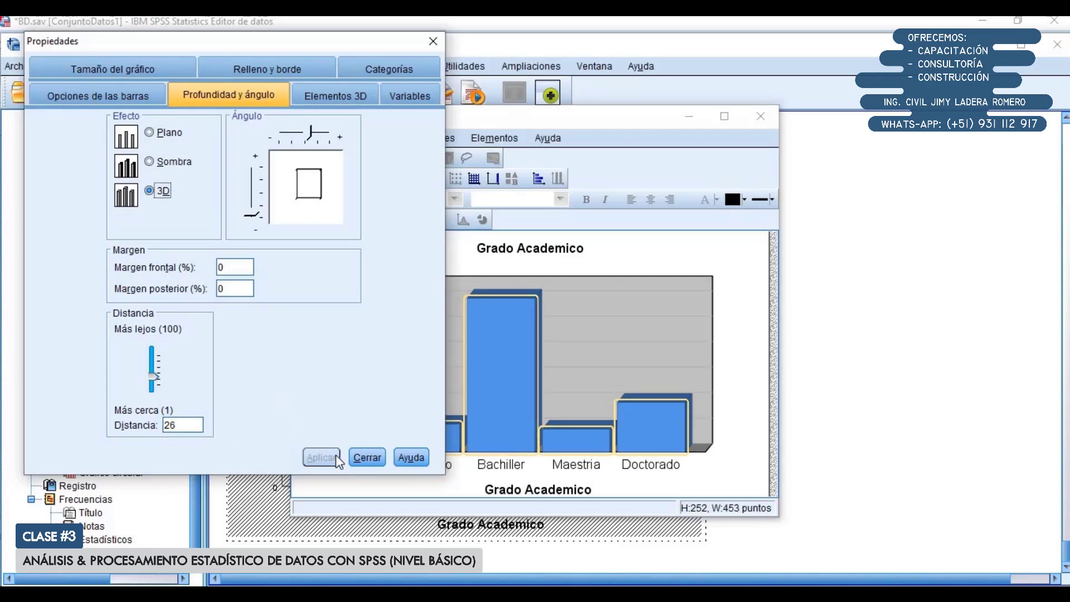
pyautogui.click(367, 458)
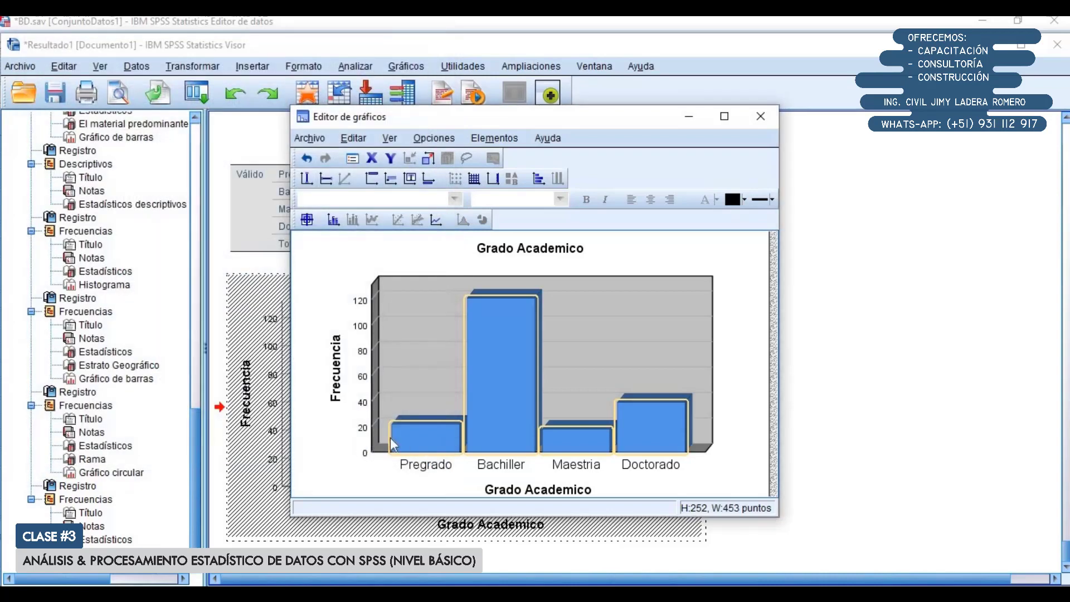
pyautogui.click(761, 118)
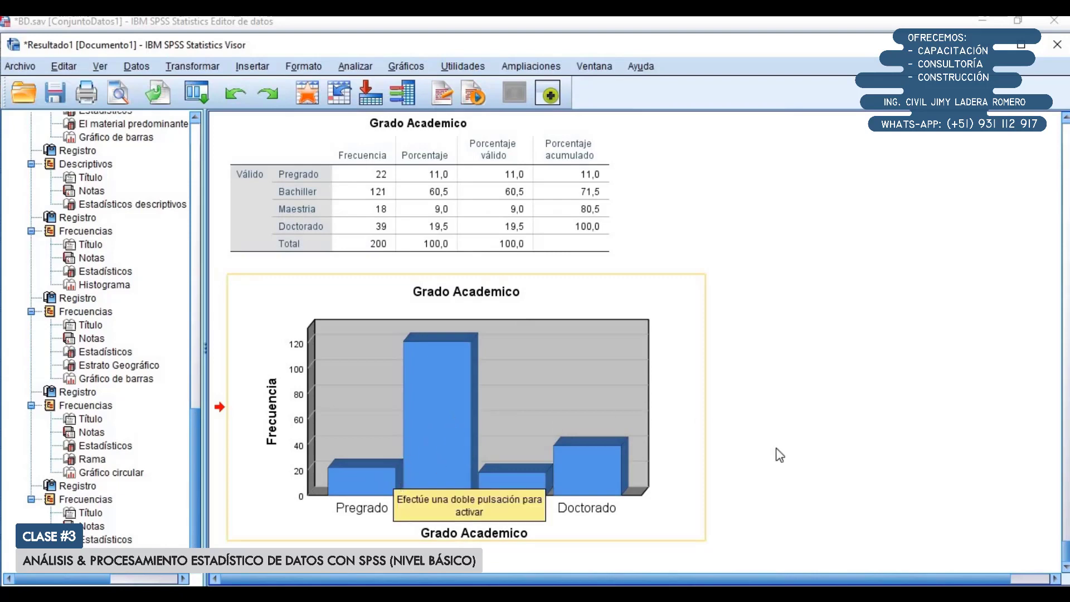
# Step: Reopen the Grado Academico bar chart for editing and add data labels to its bars
pyautogui.click(426, 379)
pyautogui.doubleClick(426, 385)
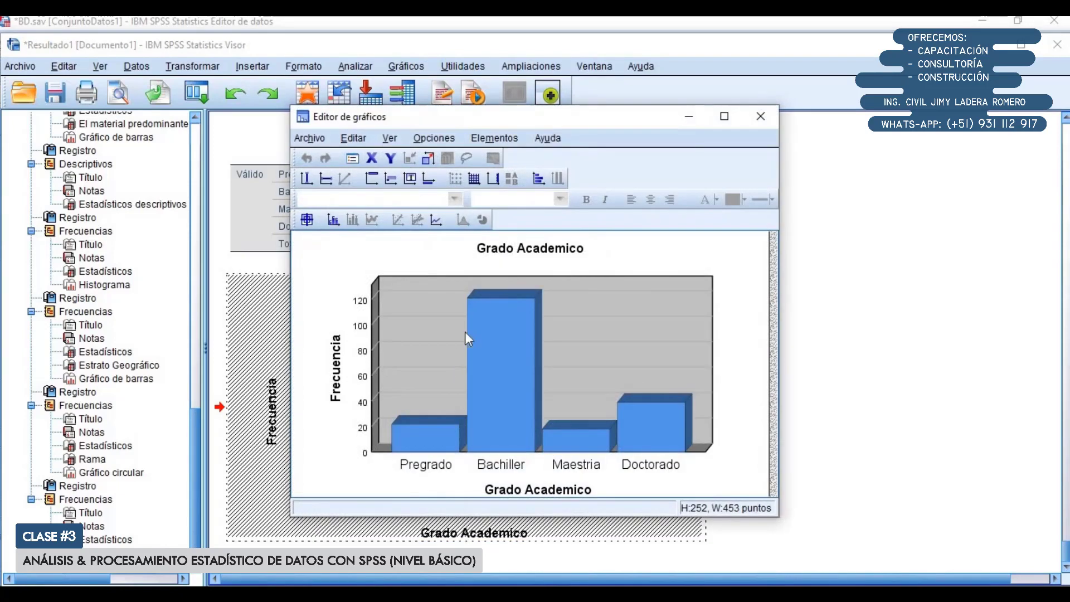
pyautogui.click(498, 138)
pyautogui.click(513, 180)
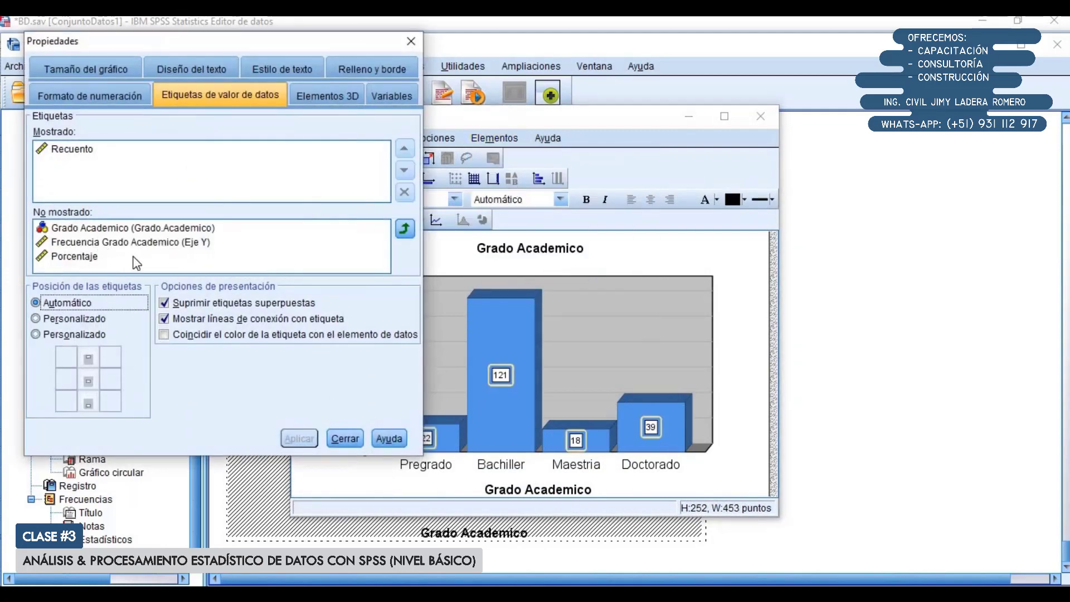
# Step: Make the bar labels show Porcentaje instead of Recuento, close the chart editor, and deselect the chart in the output
pyautogui.click(168, 257)
pyautogui.click(404, 228)
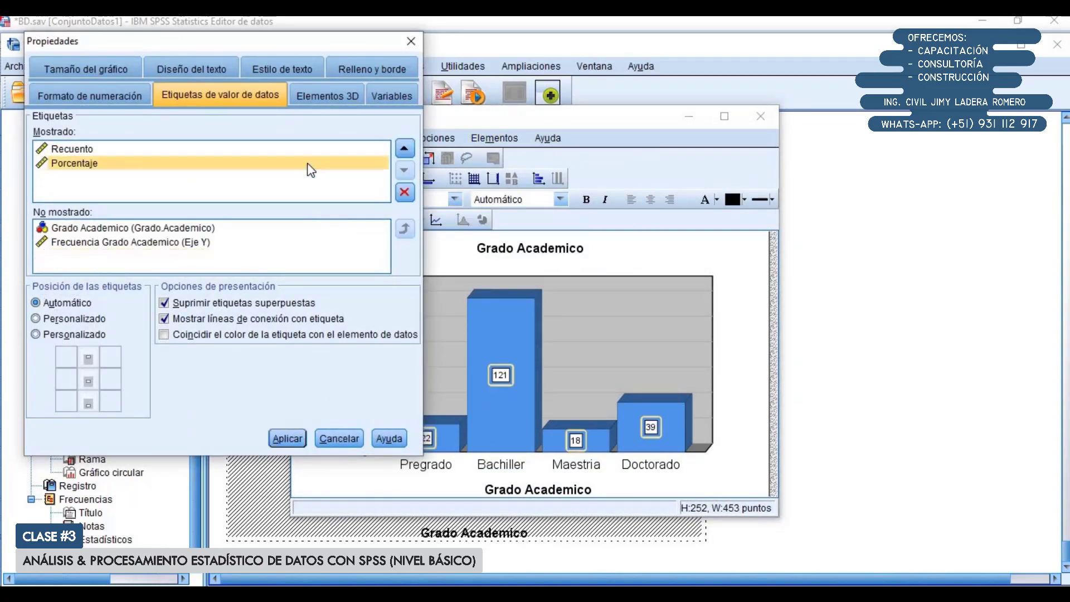
pyautogui.click(290, 149)
pyautogui.click(404, 192)
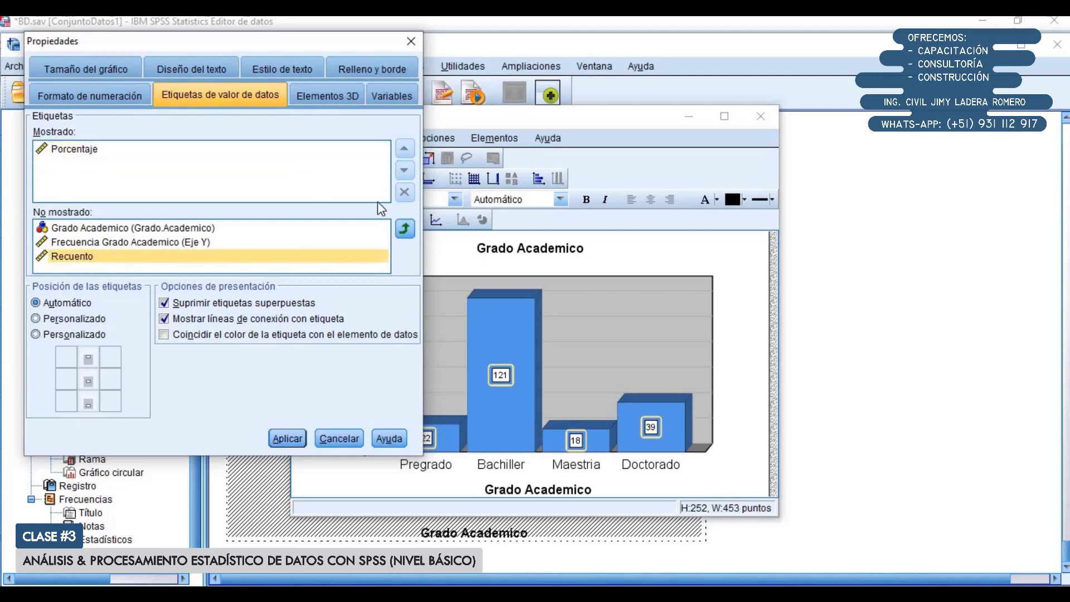
pyautogui.click(287, 438)
pyautogui.click(344, 439)
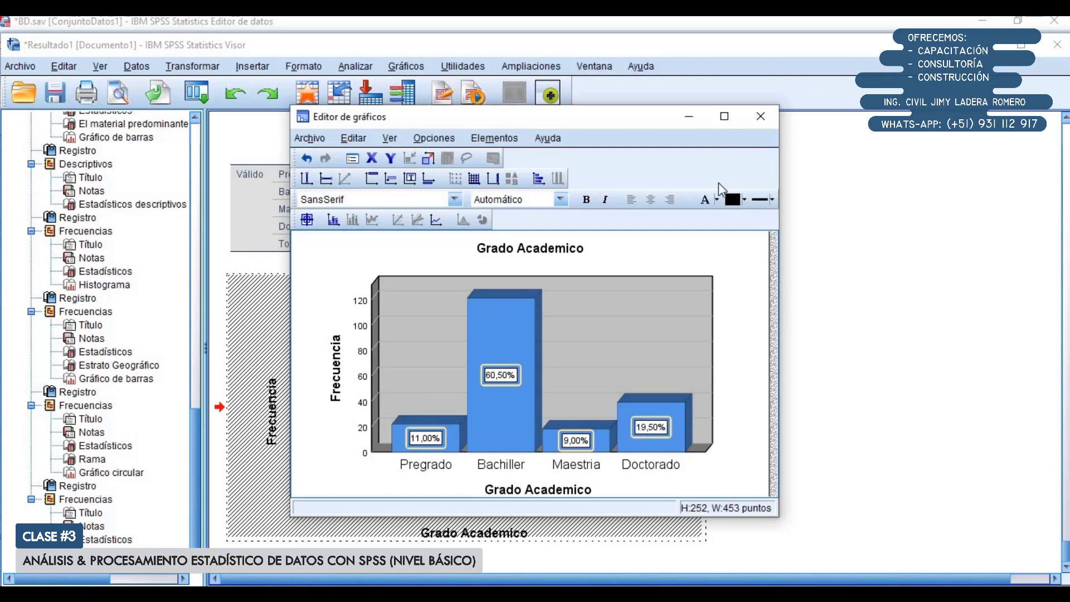
pyautogui.click(762, 119)
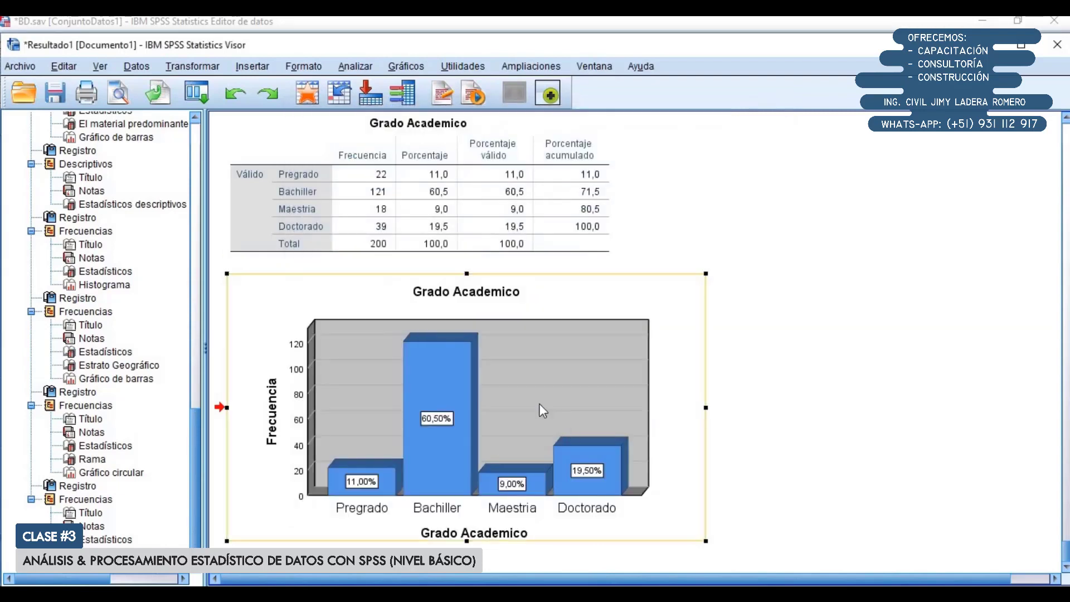
pyautogui.click(848, 377)
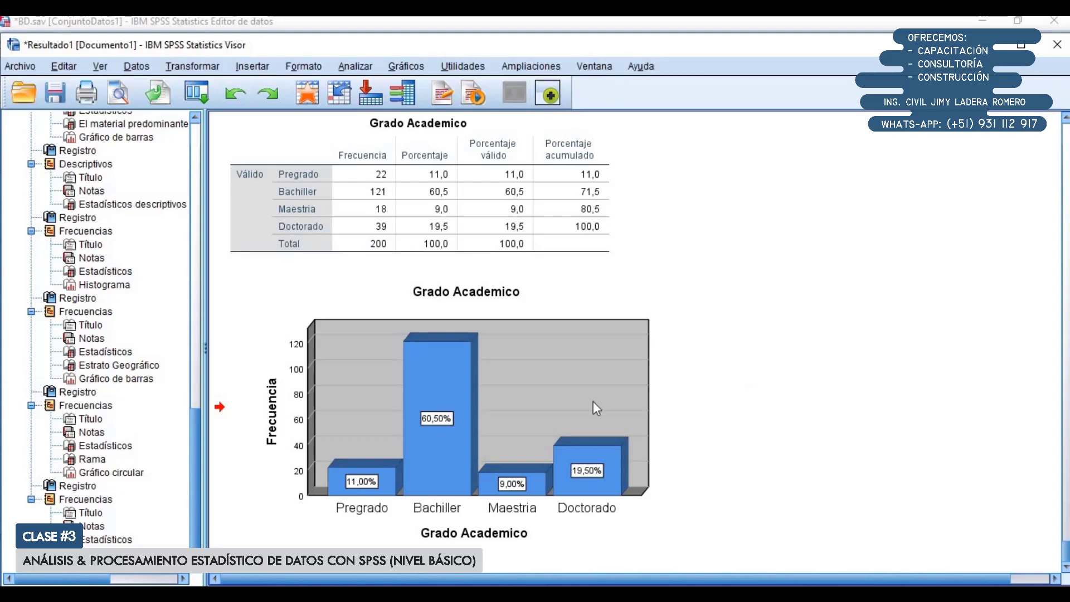
# Step: Switch to the data editor, open the Chart Builder and accept its measurement-level notice
pyautogui.click(429, 20)
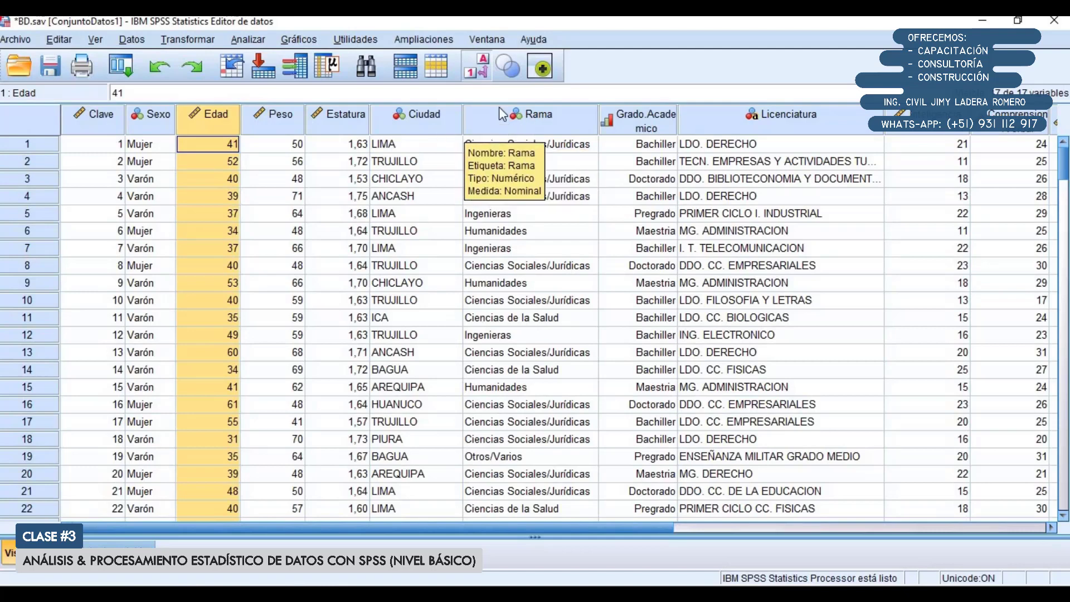
pyautogui.click(302, 41)
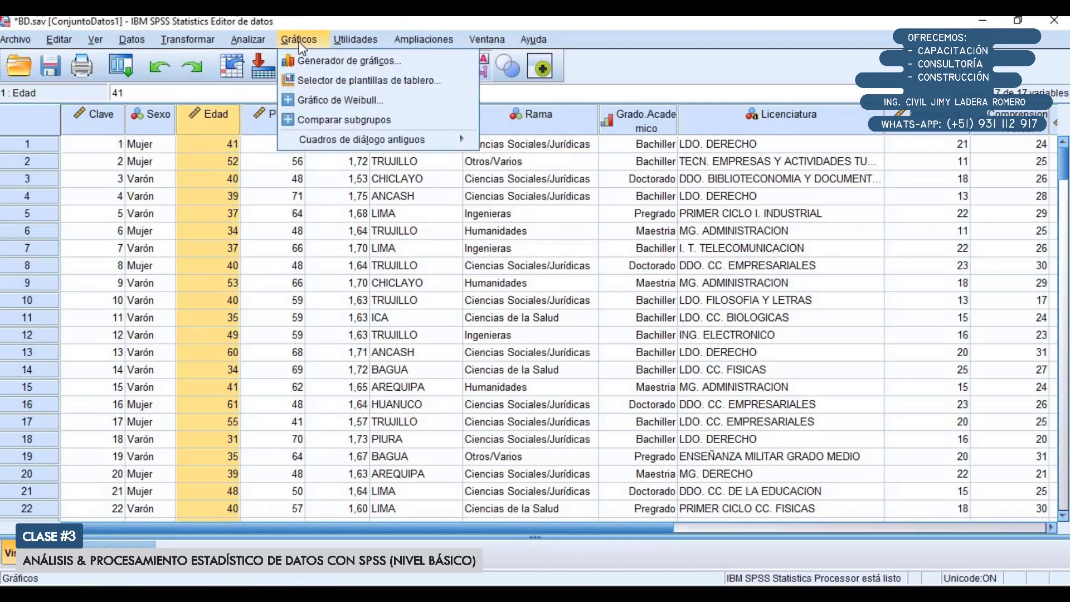
pyautogui.click(340, 60)
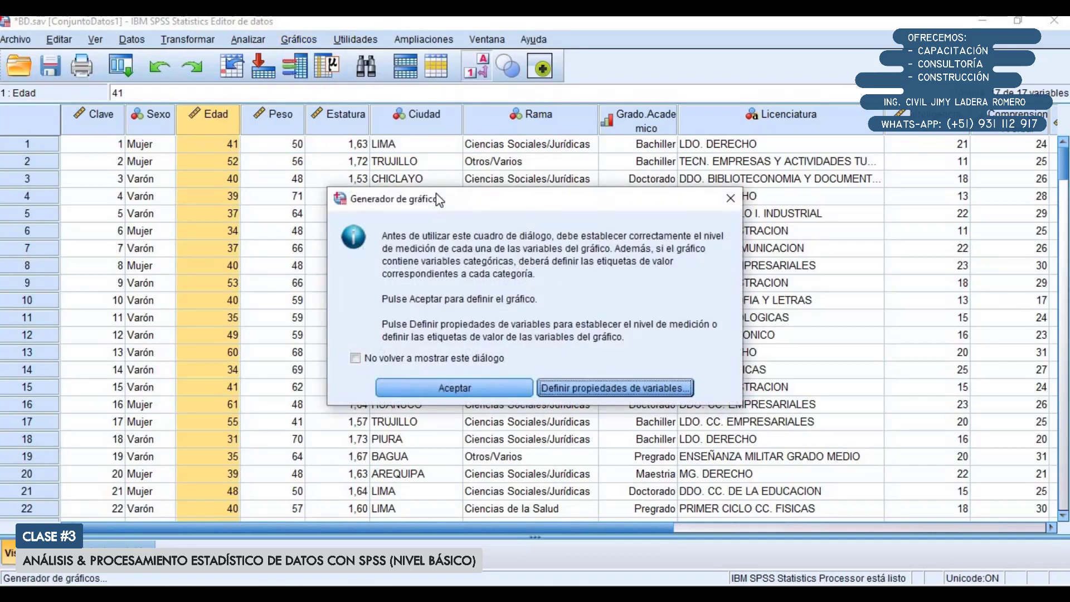
pyautogui.moveTo(322, 175); pyautogui.dragTo(234, 170)
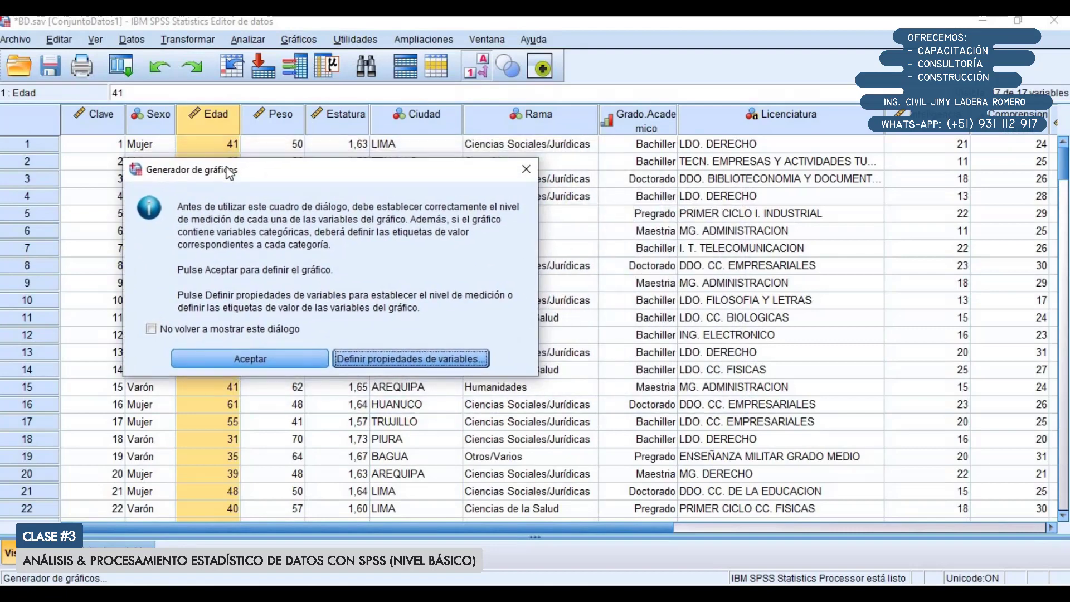
pyautogui.click(250, 359)
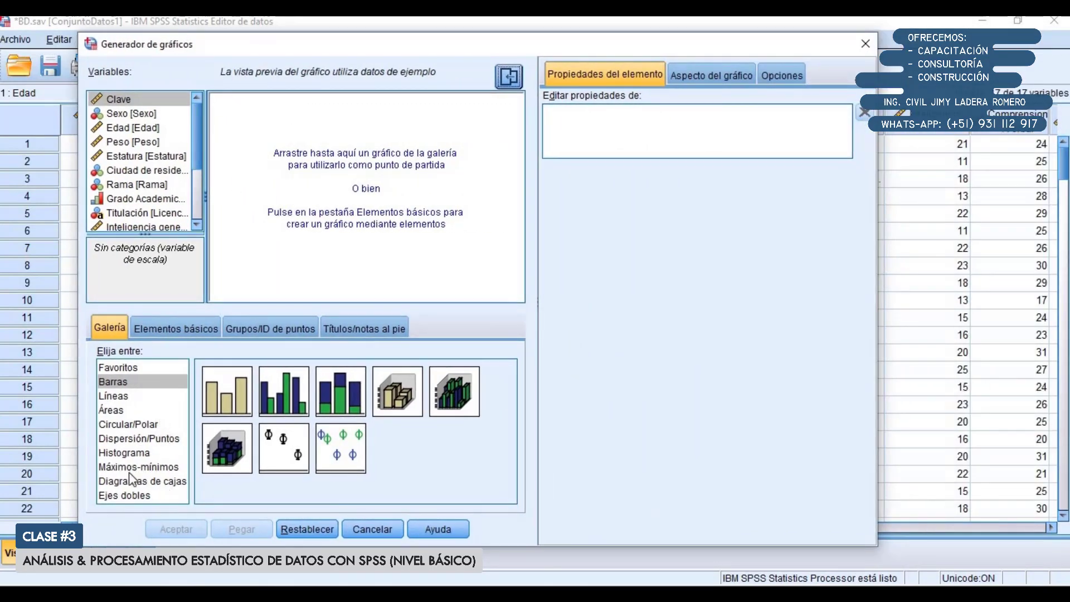
# Step: Build a pie chart with Rama as the slice variable and generate it in the output
pyautogui.click(127, 425)
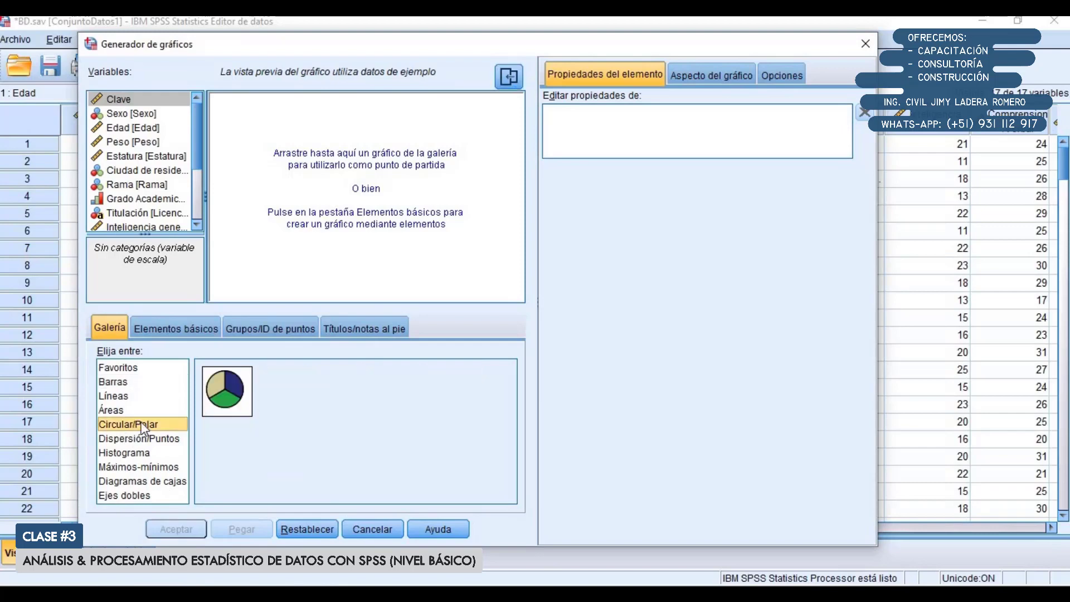
pyautogui.moveTo(233, 395); pyautogui.dragTo(319, 196)
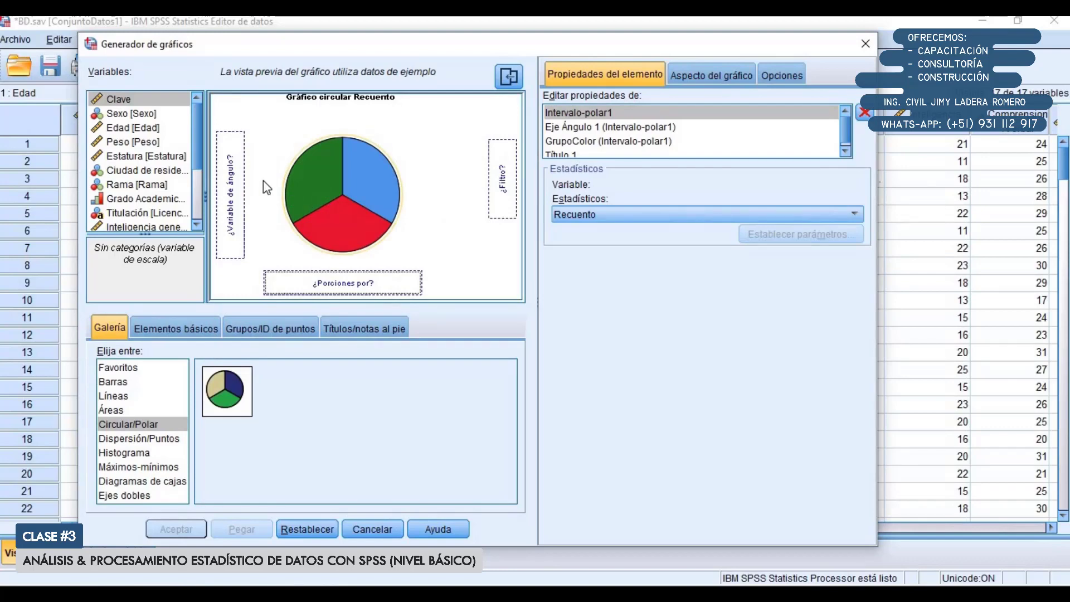
pyautogui.moveTo(124, 189); pyautogui.dragTo(337, 284)
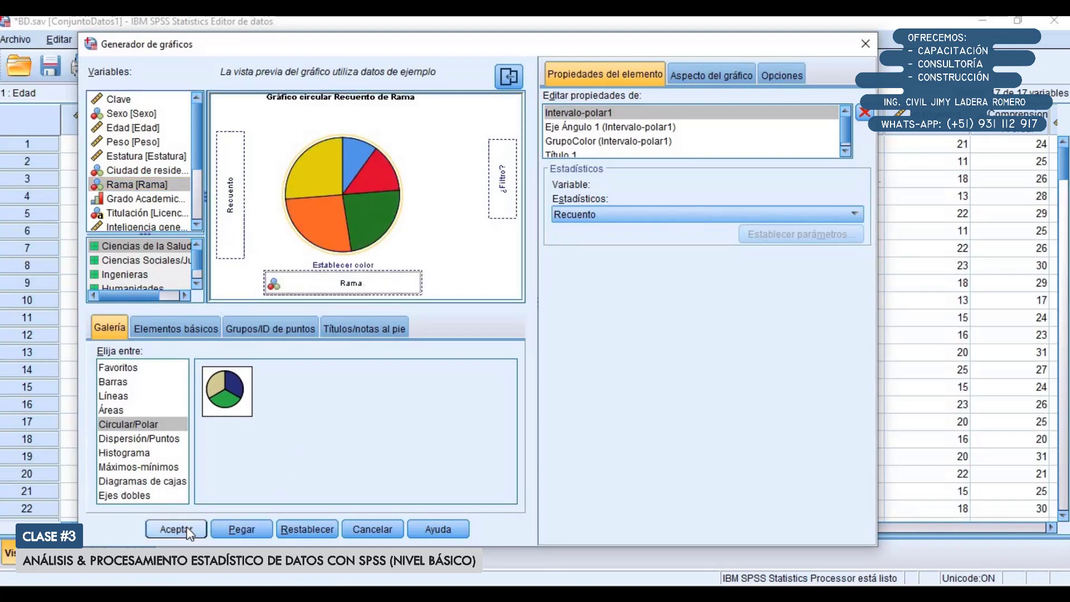
pyautogui.click(176, 529)
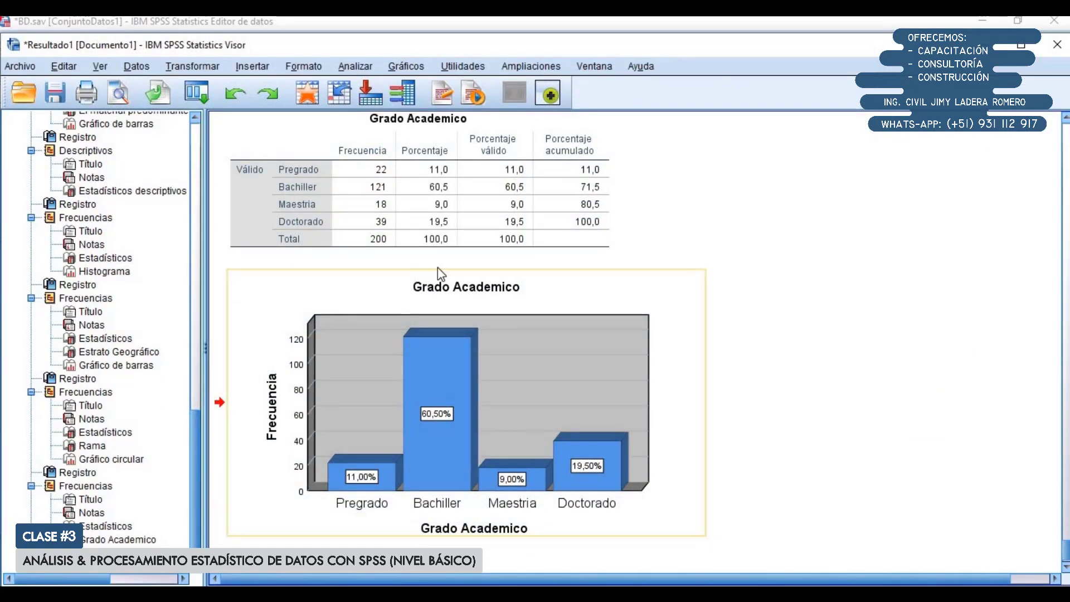
# Step: Select the new Rama pie chart in the output and shrink it to about two thirds of its width
pyautogui.scroll(-2, 537, 353)
pyautogui.click(668, 401)
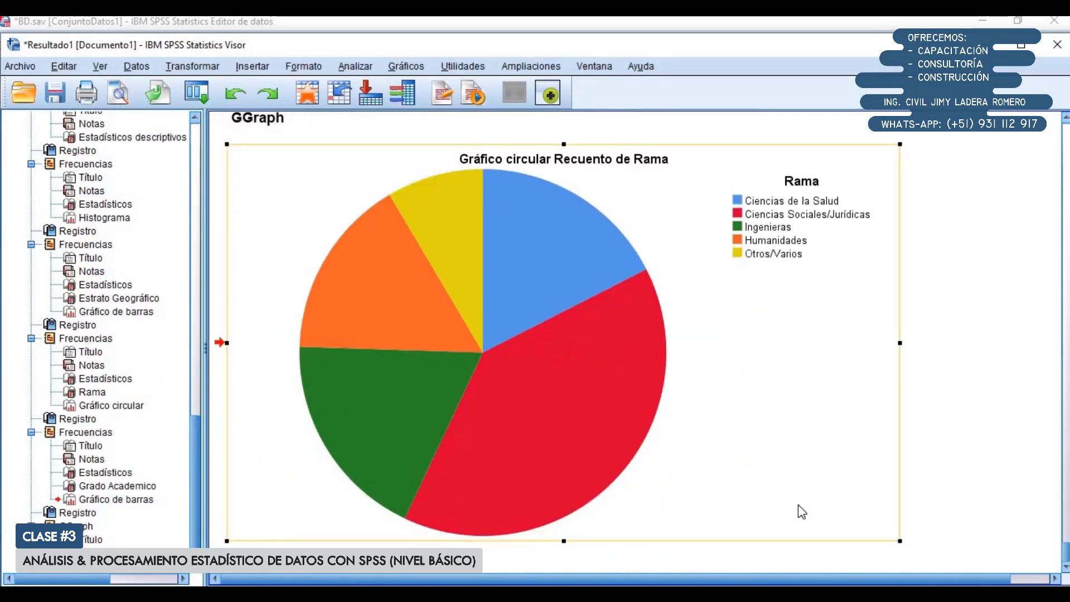
pyautogui.moveTo(901, 543); pyautogui.dragTo(667, 432)
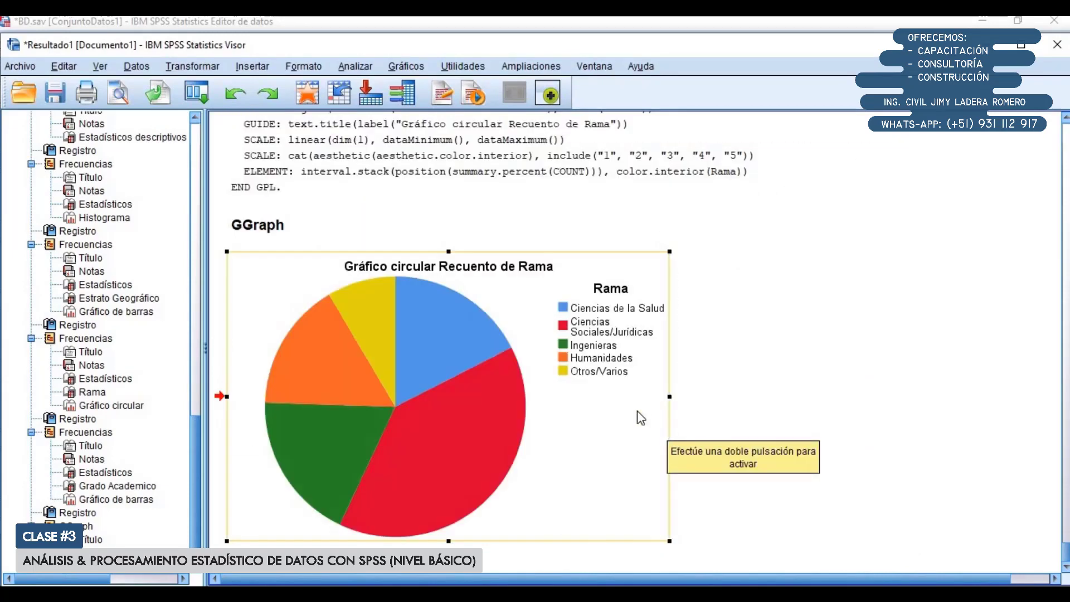
# Step: Open the Rama pie chart for editing, add percentage data labels to its slices, and close the label properties
pyautogui.doubleClick(445, 327)
pyautogui.click(495, 126)
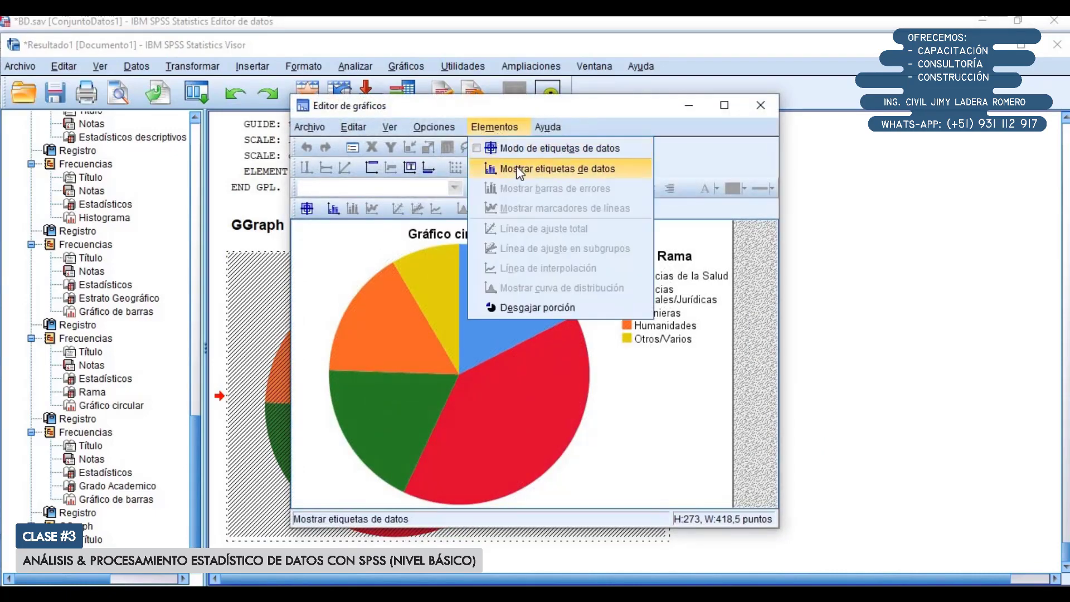
pyautogui.click(508, 168)
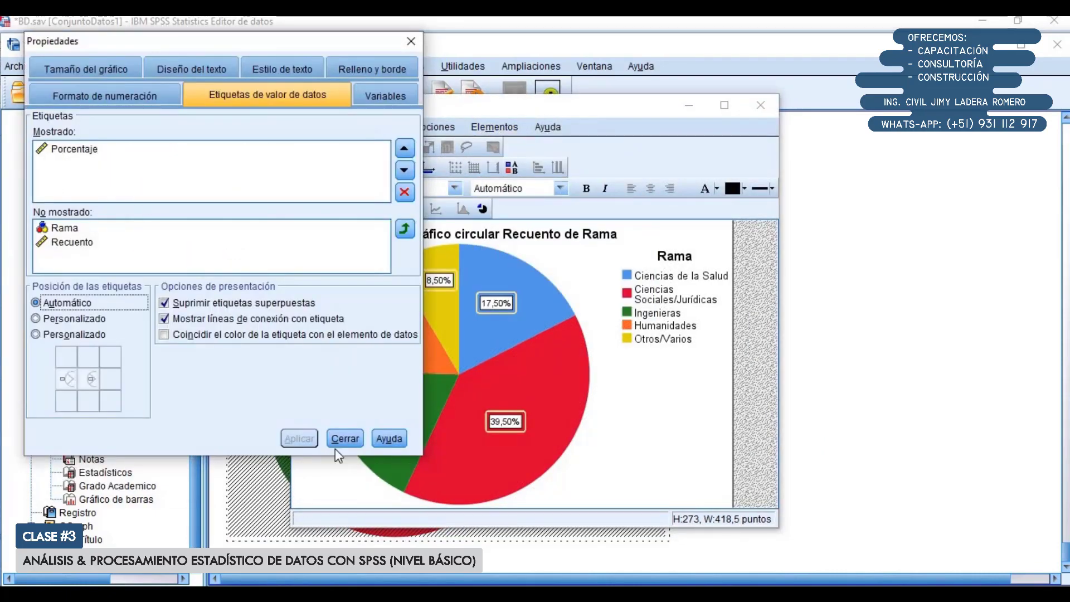
pyautogui.click(345, 438)
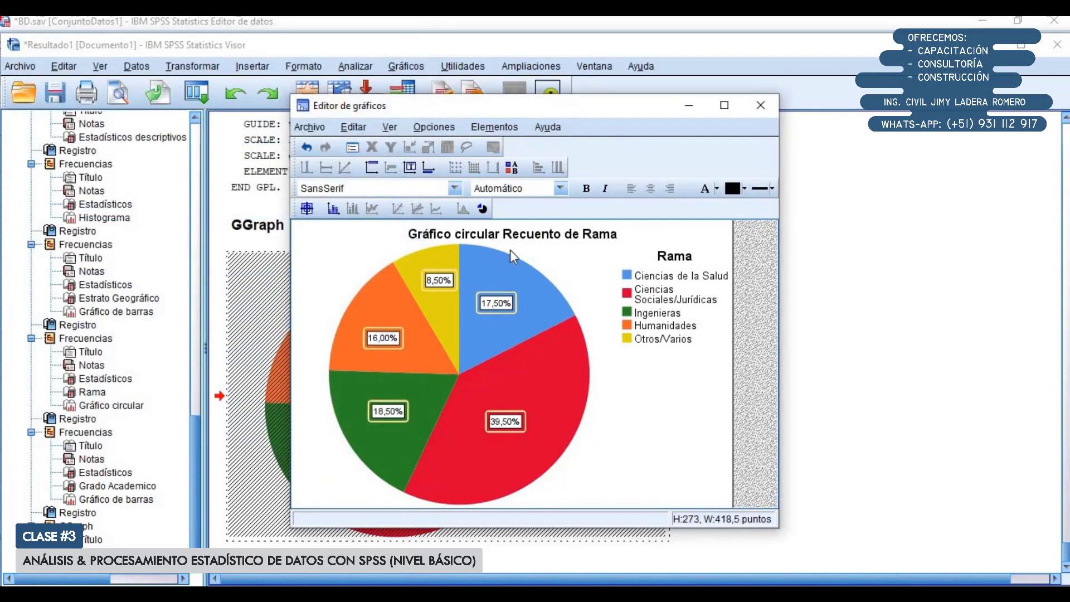
# Step: Give the Rama pie chart the 3D effect and apply a distance of 11
pyautogui.doubleClick(532, 350)
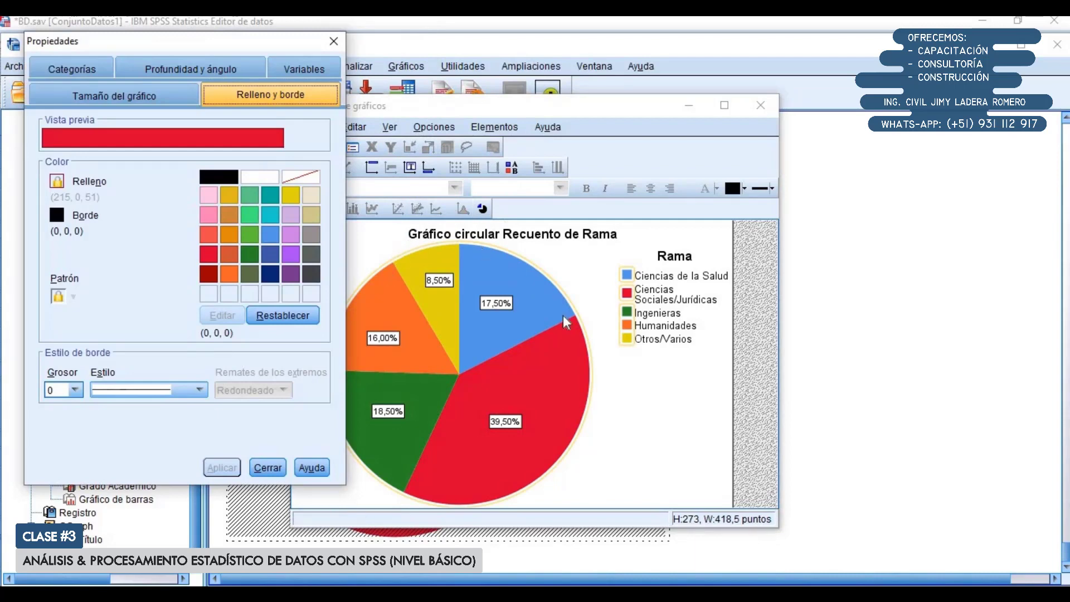
pyautogui.click(200, 65)
pyautogui.click(84, 190)
pyautogui.click(220, 468)
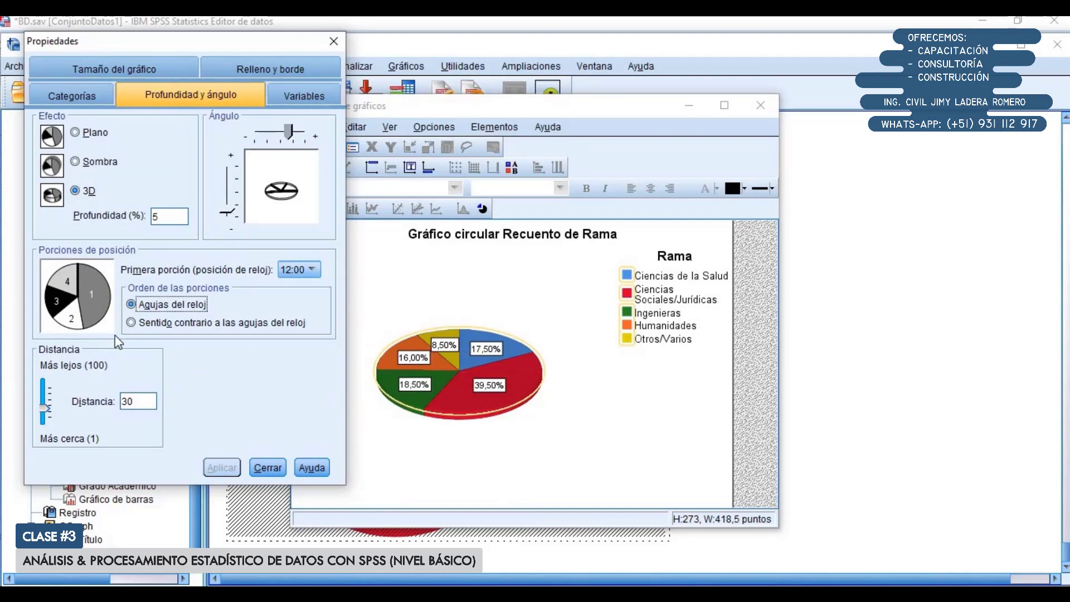
pyautogui.moveTo(49, 412); pyautogui.dragTo(49, 414)
pyautogui.click(206, 466)
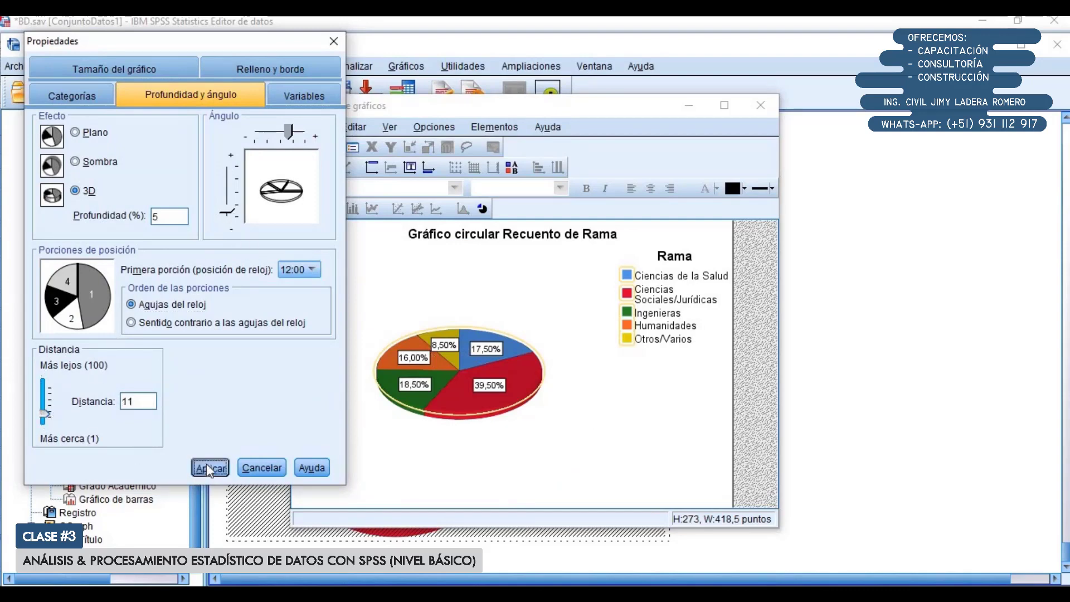
# Step: Try a depth of 20% for the 3D pie, then apply a depth of 15%
pyautogui.moveTo(182, 212); pyautogui.dragTo(124, 216)
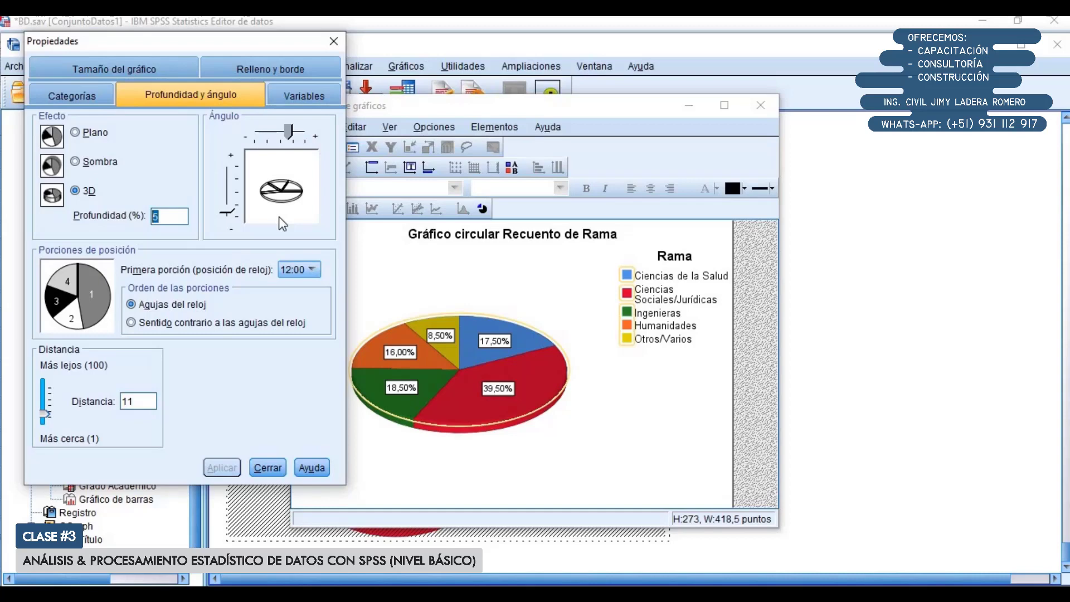
pyautogui.write('20')
pyautogui.click(214, 467)
pyautogui.moveTo(183, 216); pyautogui.dragTo(115, 214)
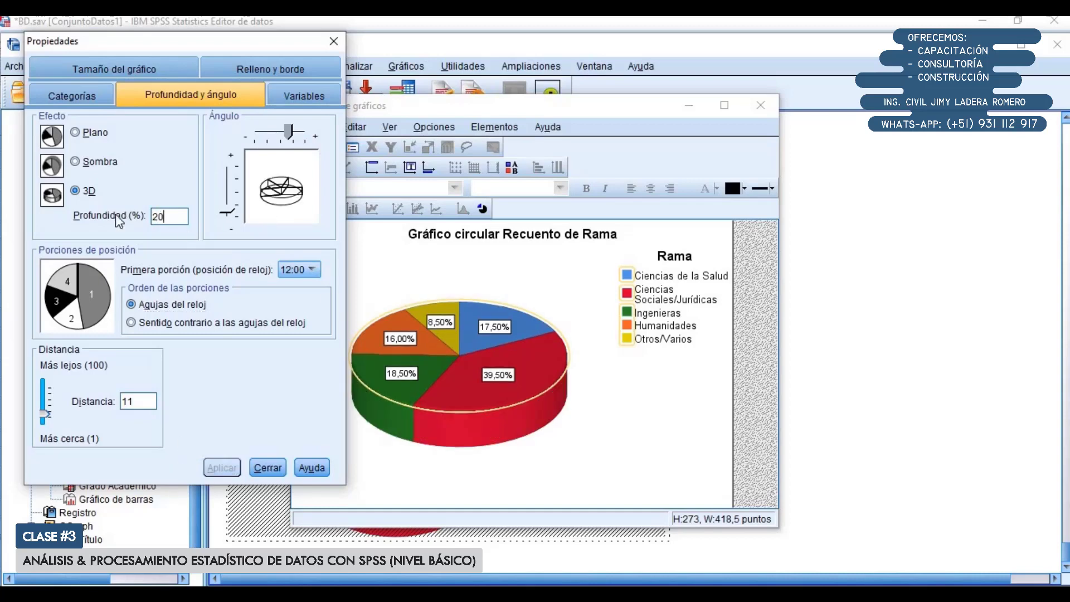
pyautogui.write('15')
pyautogui.click(214, 466)
# Step: Set the 3D pie's distance to 1, apply it, close the properties and chart editor, and deselect the chart
pyautogui.moveTo(43, 414); pyautogui.dragTo(44, 422)
pyautogui.click(220, 467)
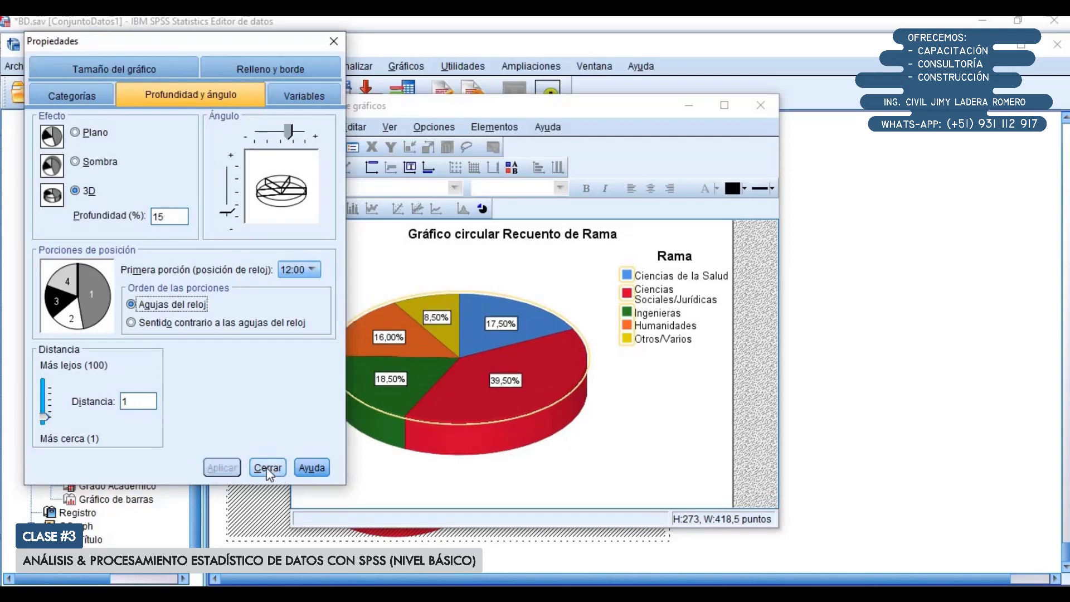
pyautogui.click(270, 468)
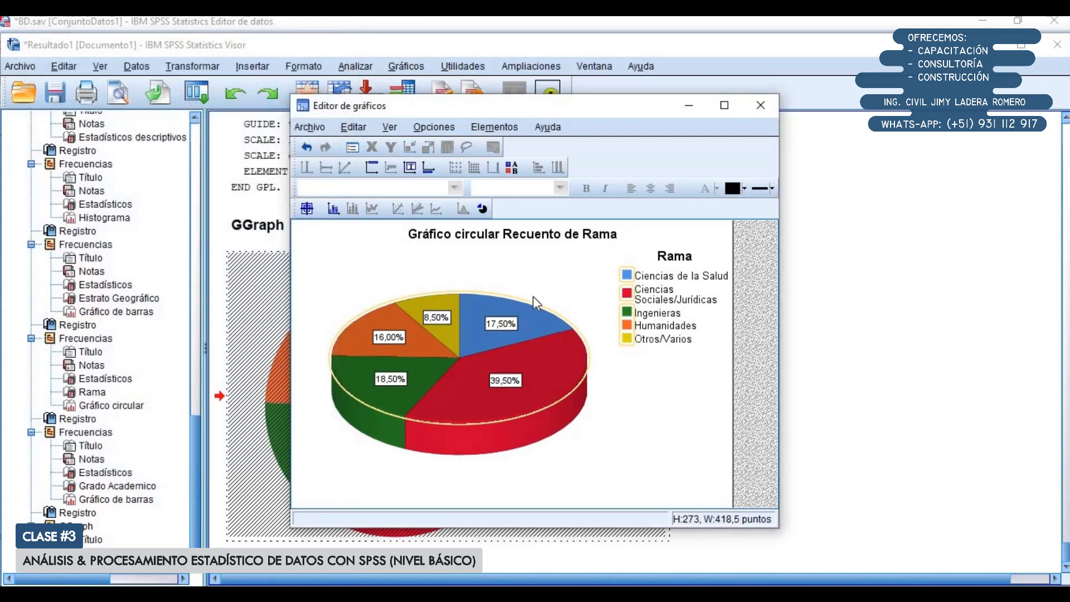
pyautogui.click(761, 105)
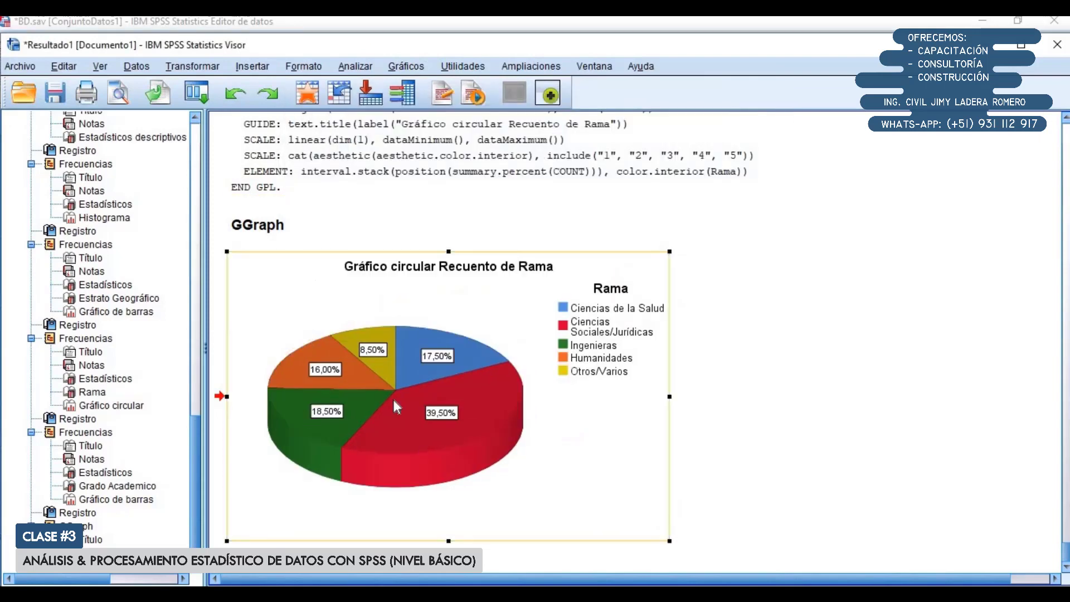
pyautogui.click(780, 401)
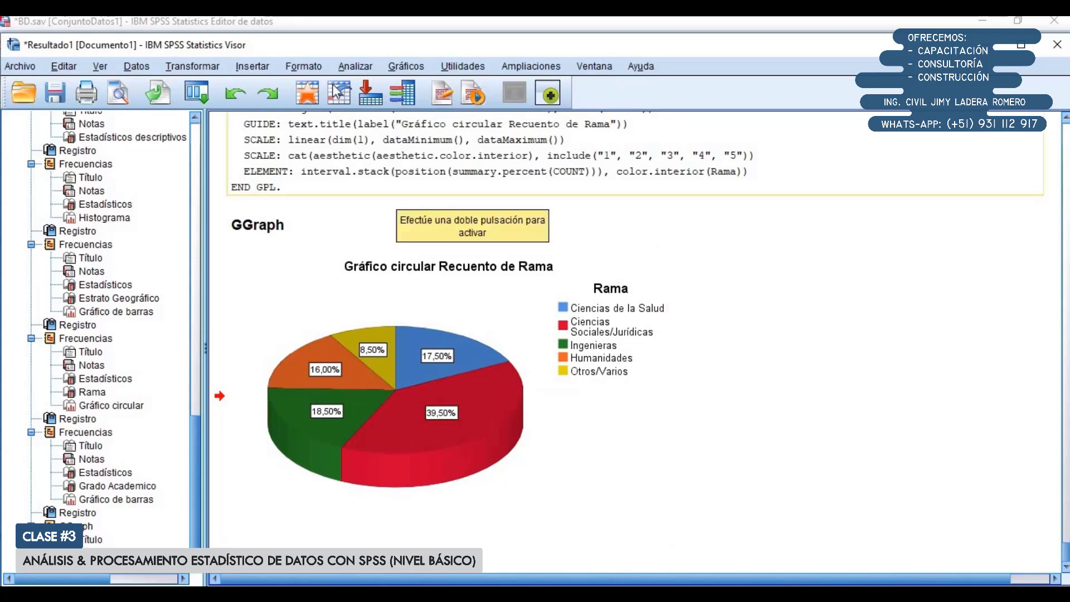
# Step: Return to the data editor, reopen the Chart Builder and accept its measurement-level notice
pyautogui.click(314, 20)
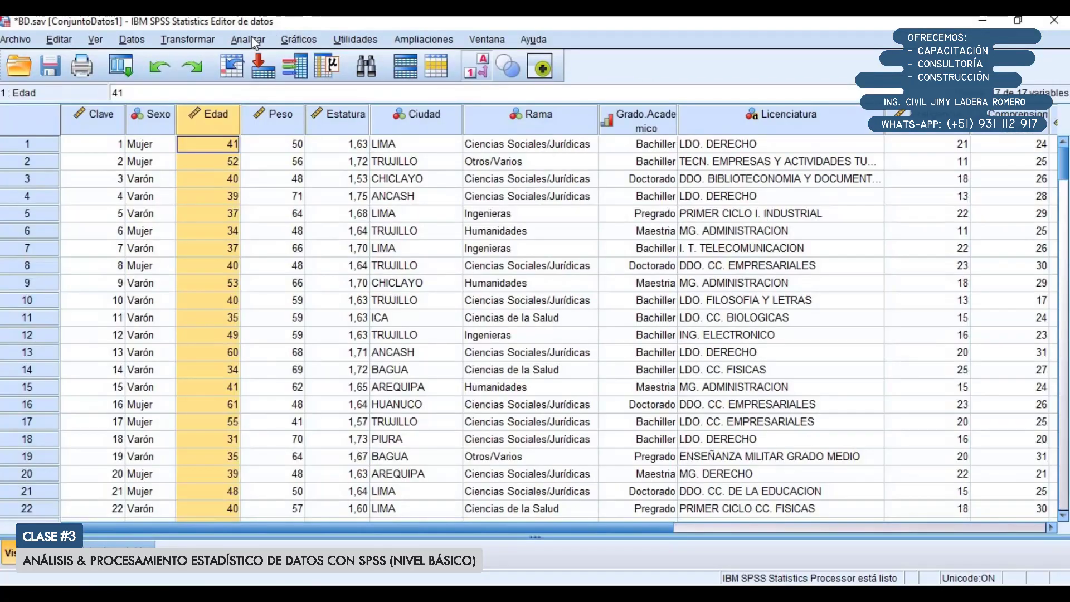
pyautogui.click(248, 39)
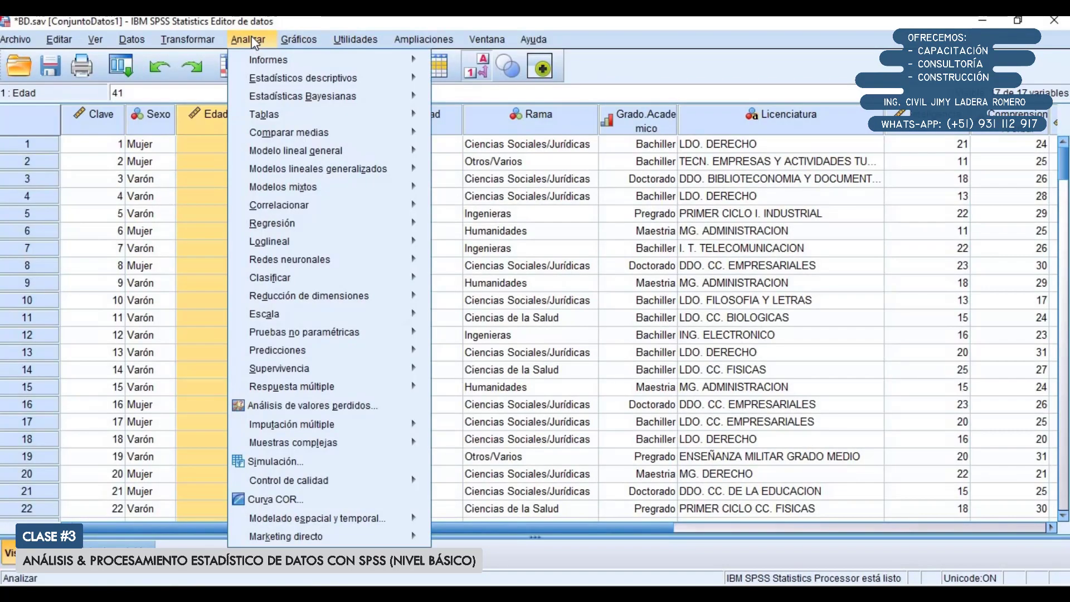
pyautogui.click(303, 39)
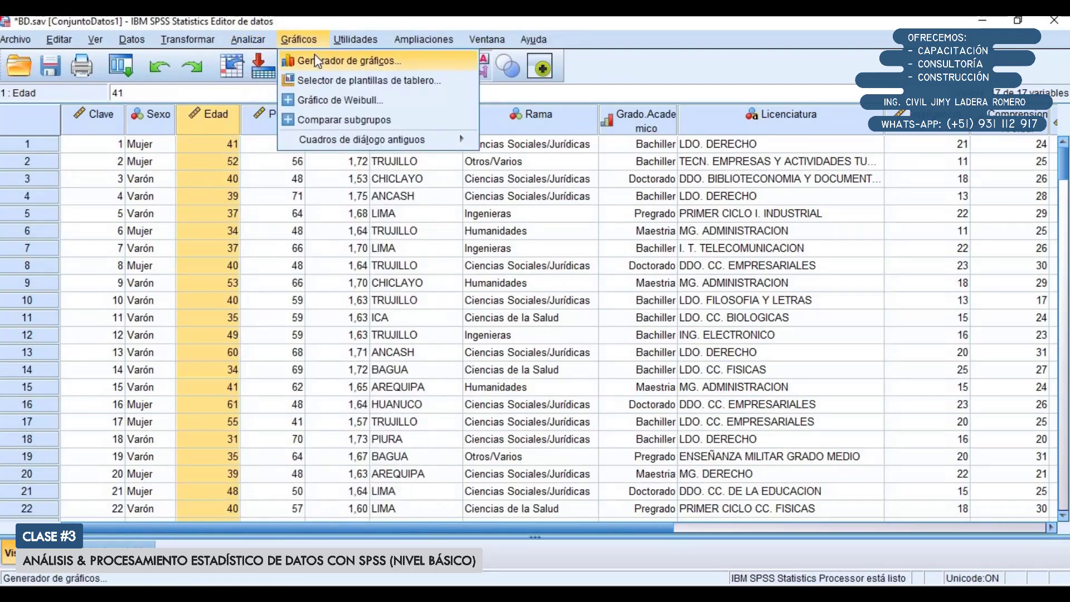
pyautogui.click(315, 57)
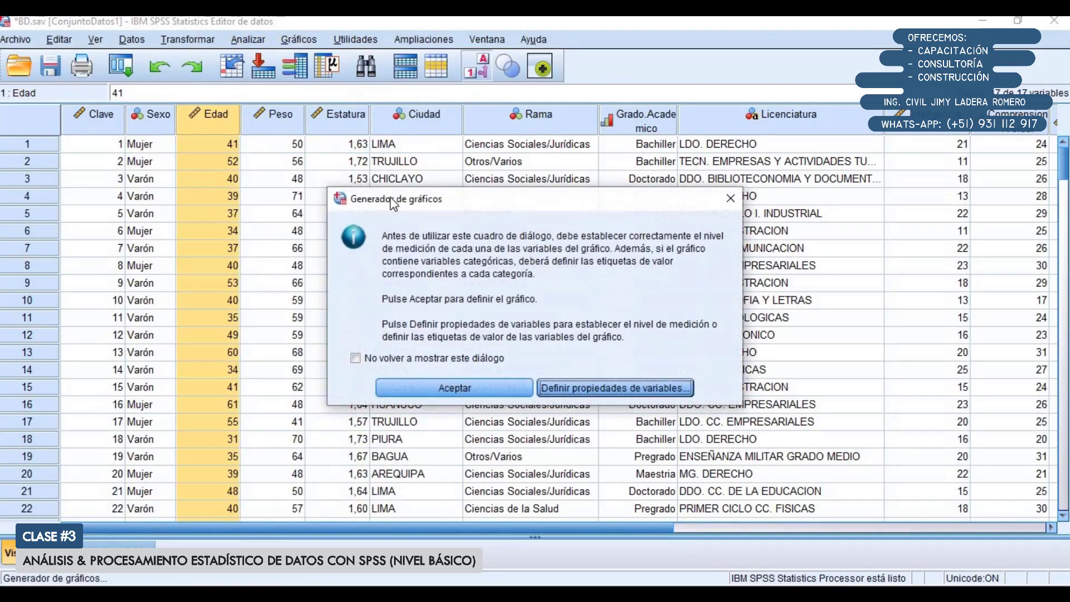
pyautogui.click(432, 387)
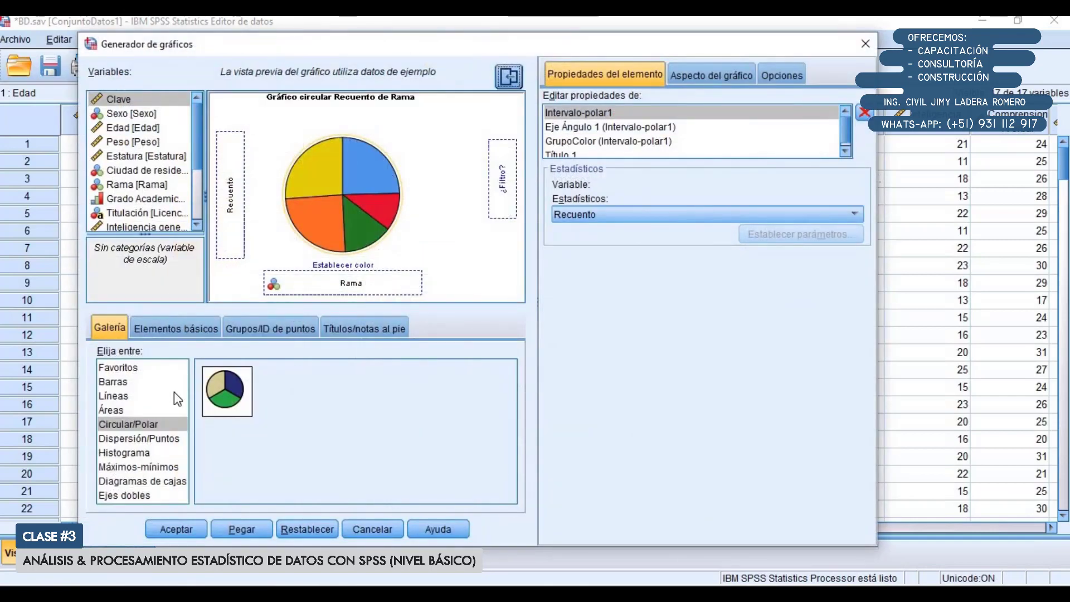
# Step: Reset the previous pie definition and generate a simple bar chart with Grado Academico on the X axis
pyautogui.click(124, 382)
pyautogui.moveTo(235, 396); pyautogui.dragTo(274, 270)
pyautogui.click(305, 529)
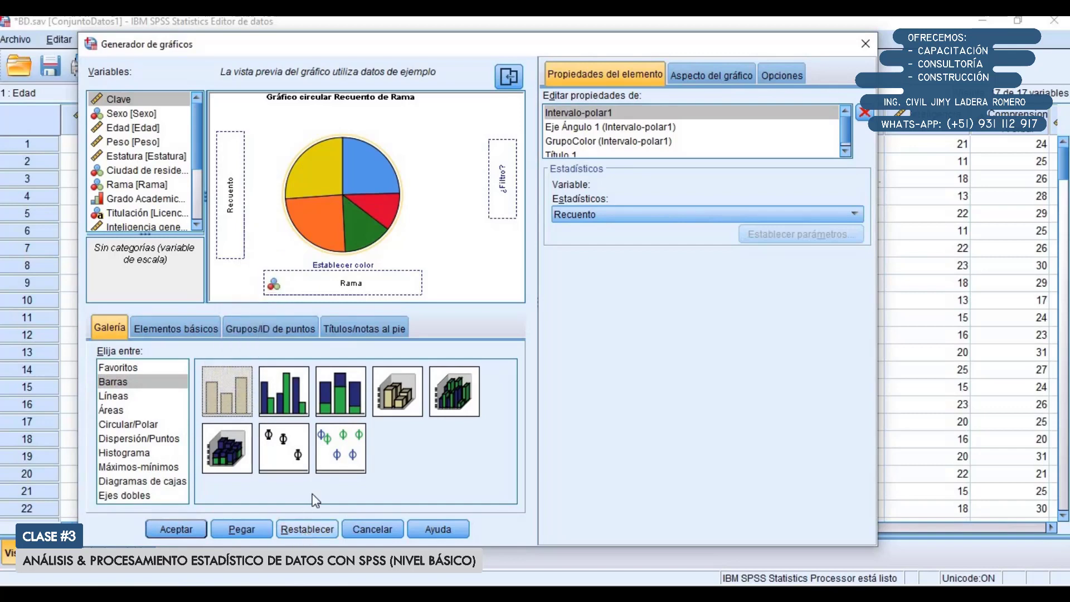
pyautogui.moveTo(239, 399); pyautogui.dragTo(347, 201)
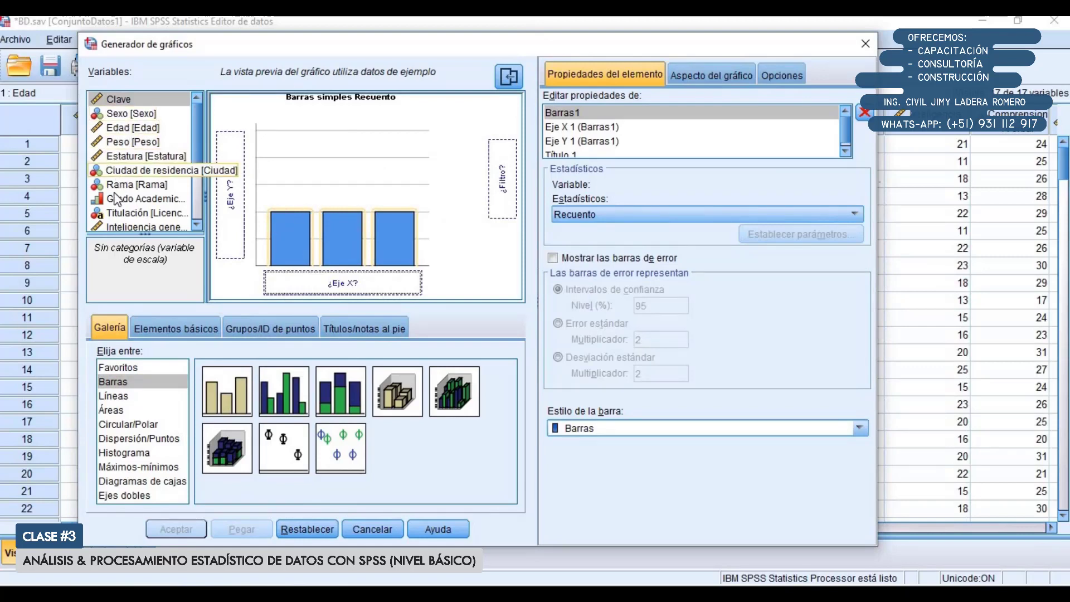
pyautogui.moveTo(142, 198); pyautogui.dragTo(300, 281)
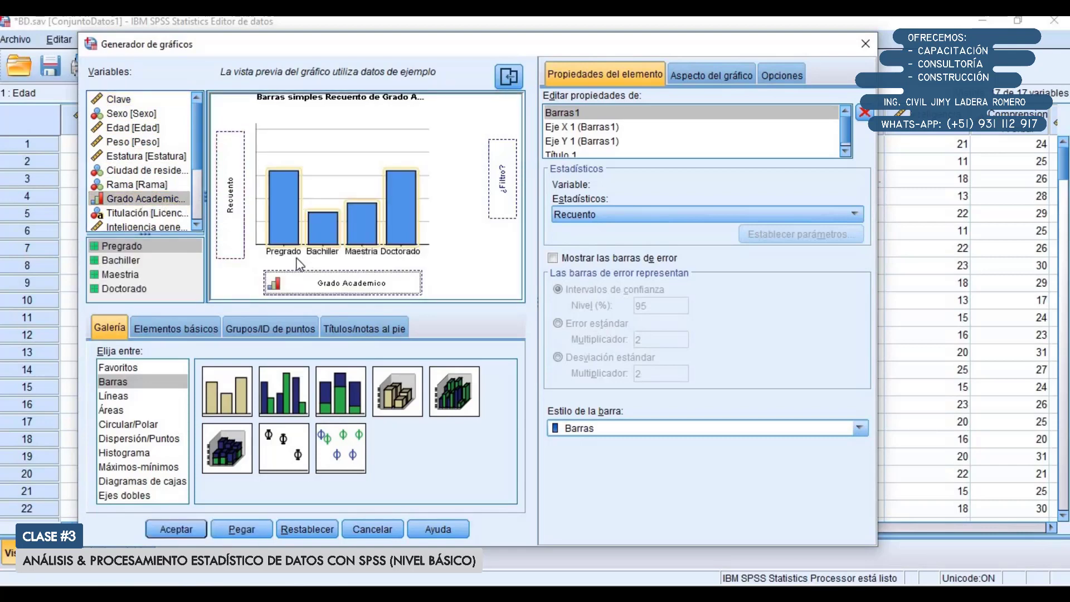
pyautogui.click(176, 529)
# Step: Shrink the new Grado Academico bar chart to about two thirds of its width and open it for editing
pyautogui.scroll(-6, 344, 413)
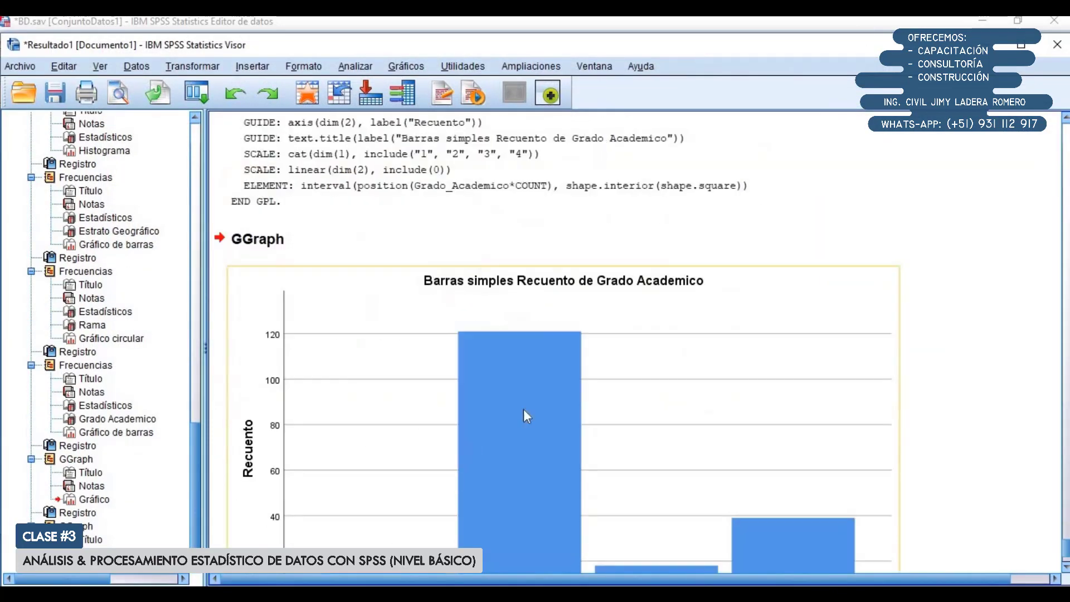
pyautogui.click(725, 408)
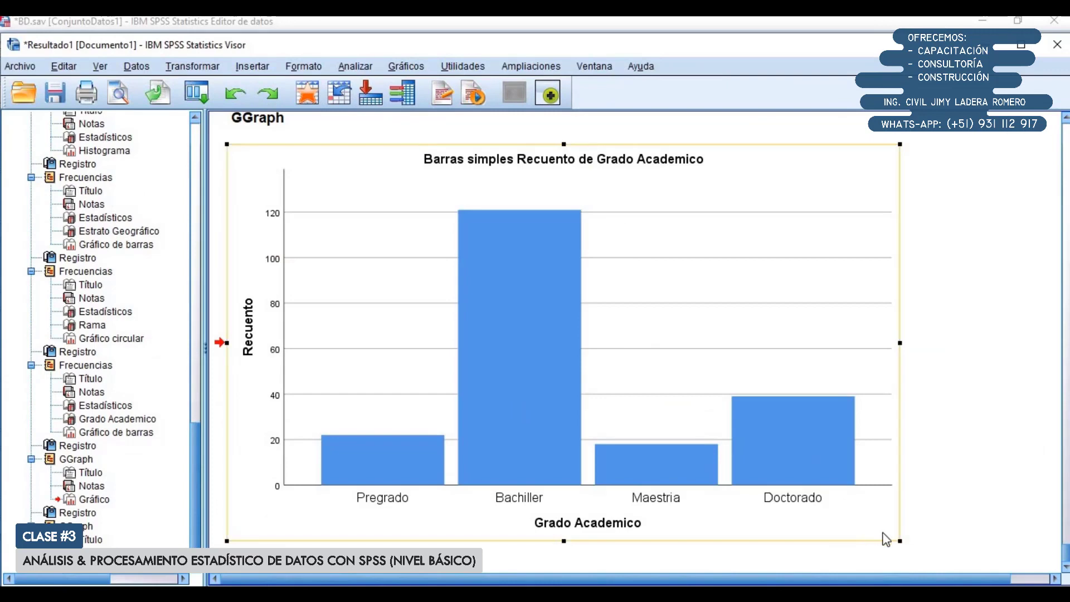
pyautogui.moveTo(899, 540); pyautogui.dragTo(695, 372)
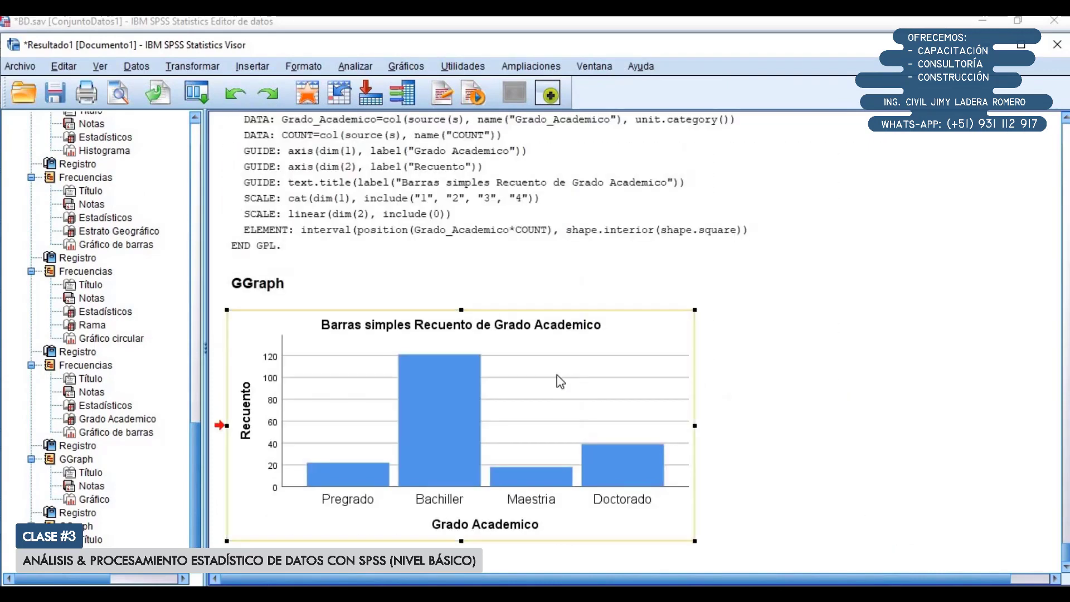
pyautogui.doubleClick(530, 396)
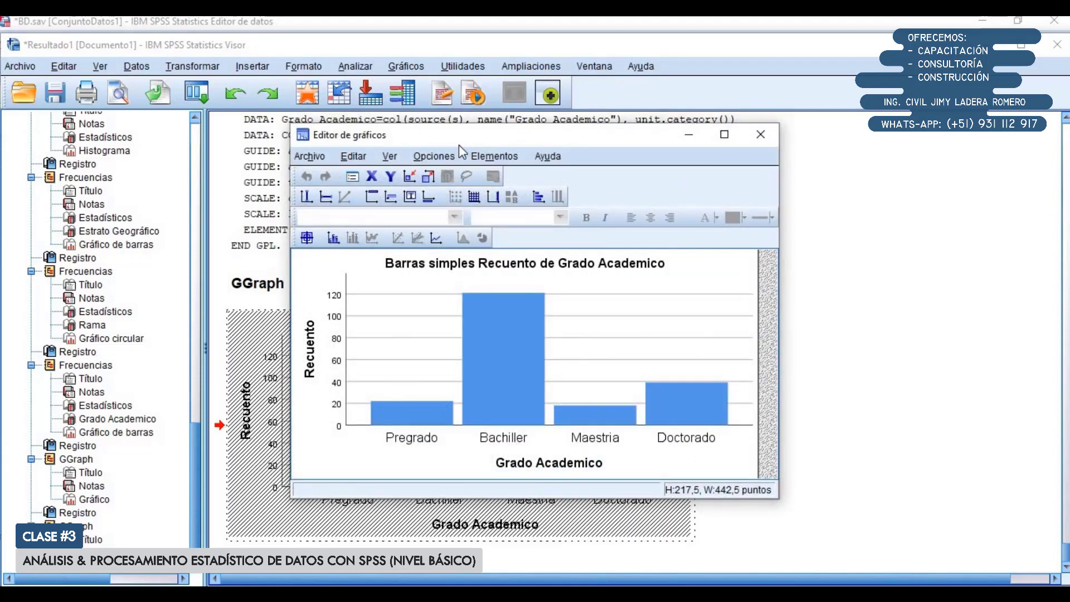
# Step: Label the Grado Academico bars with Porcentaje only, removing Recuento from the displayed labels, apply it and close the properties
pyautogui.click(494, 156)
pyautogui.click(512, 197)
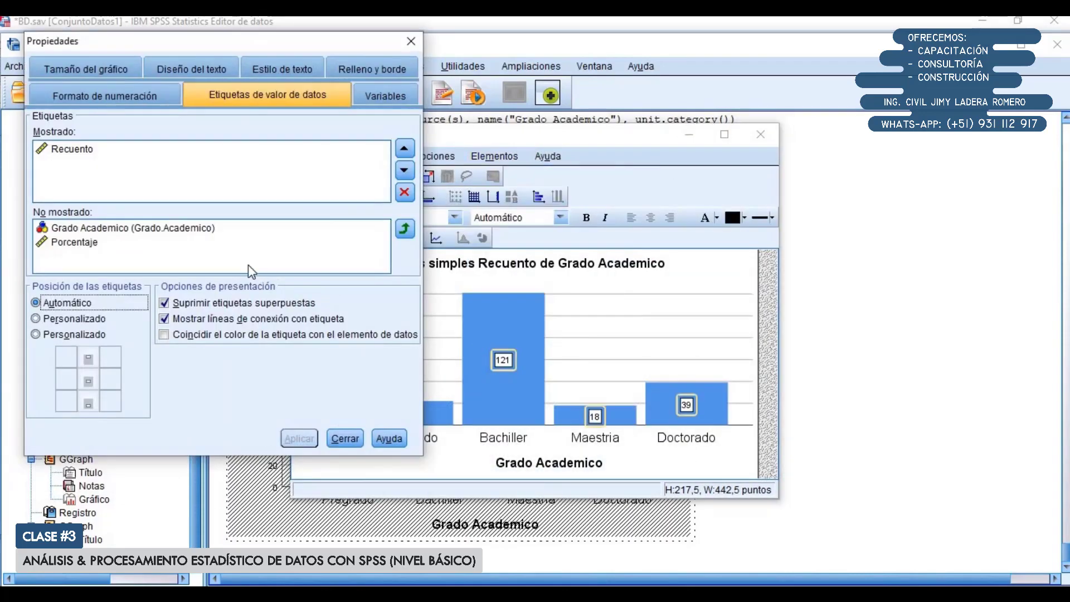
pyautogui.click(74, 241)
pyautogui.click(405, 228)
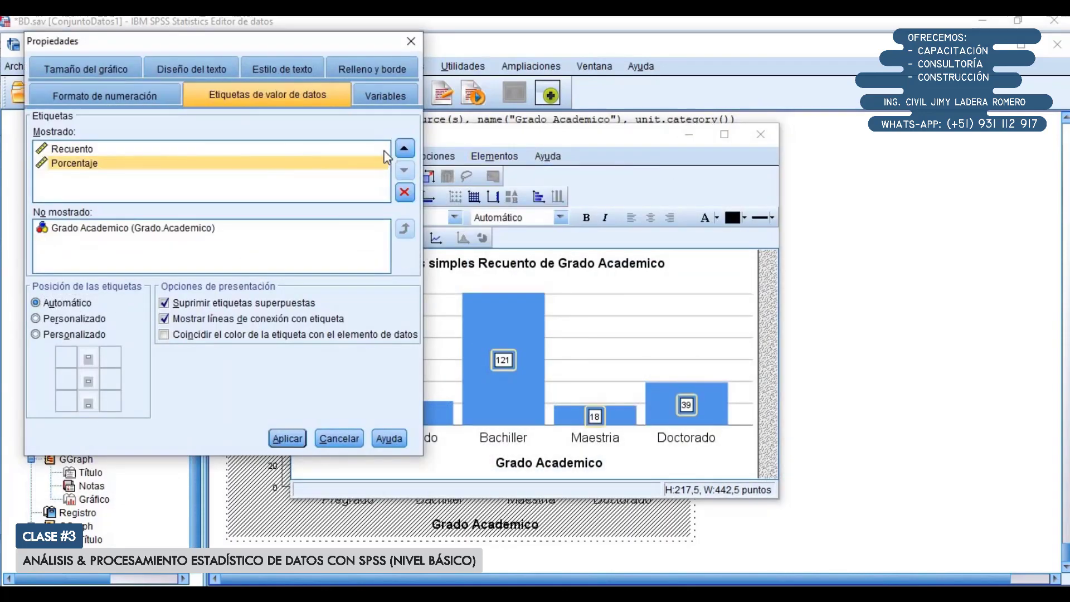
pyautogui.click(383, 149)
pyautogui.click(404, 192)
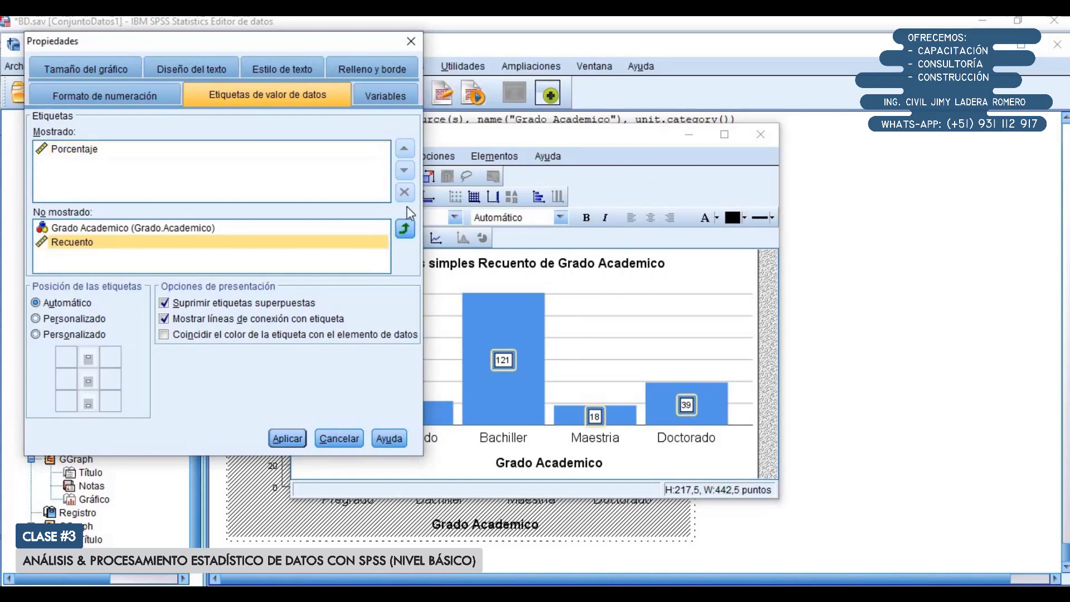
pyautogui.click(288, 438)
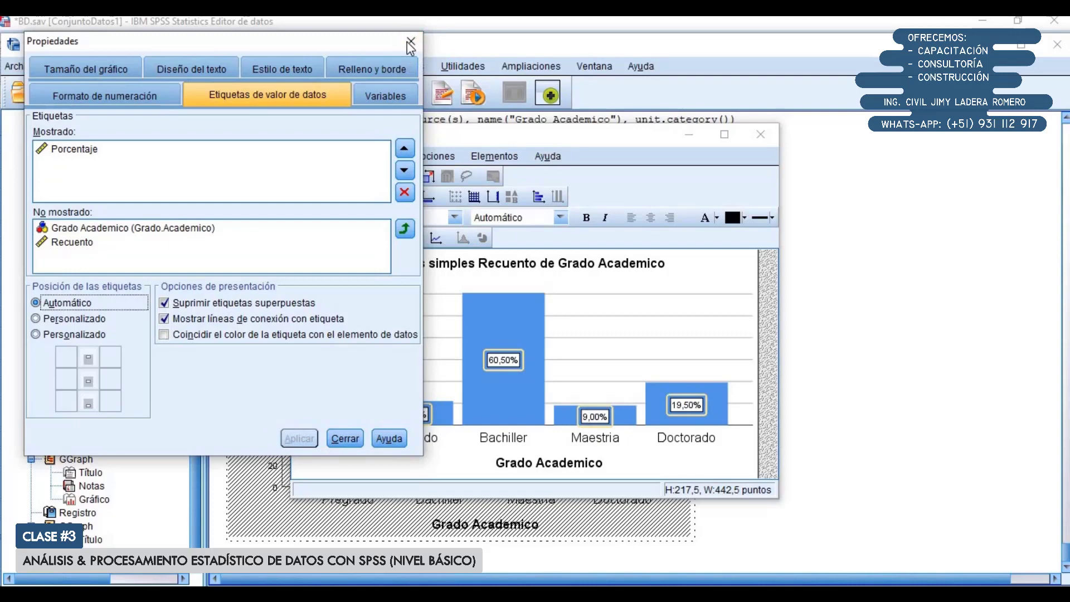
pyautogui.click(413, 42)
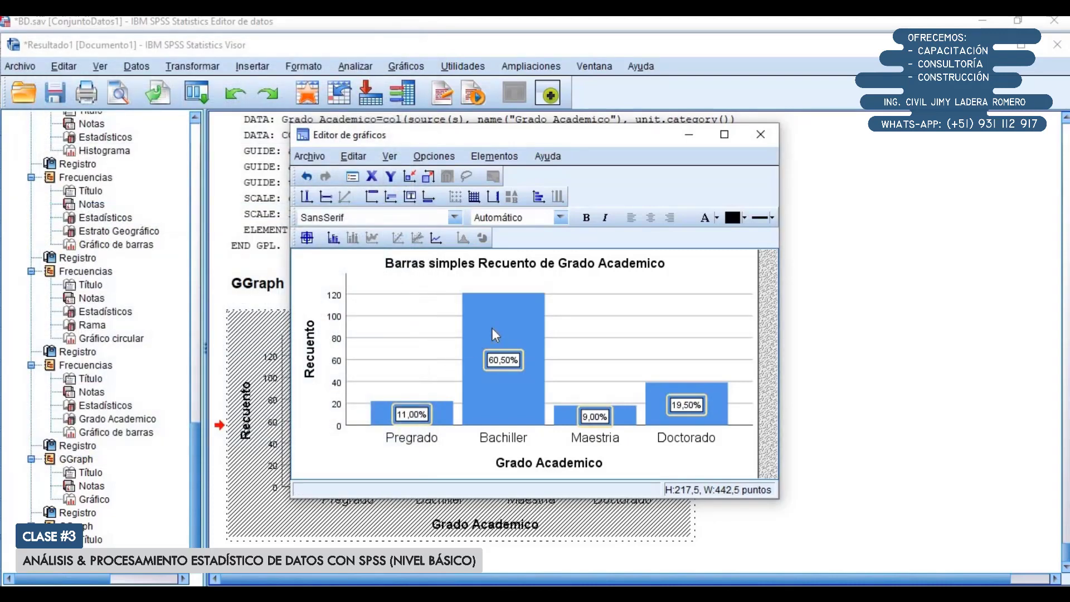
# Step: Apply a 3D effect with distance 9 to the Grado Academico bars and close the properties and chart editor
pyautogui.doubleClick(492, 327)
pyautogui.click(256, 103)
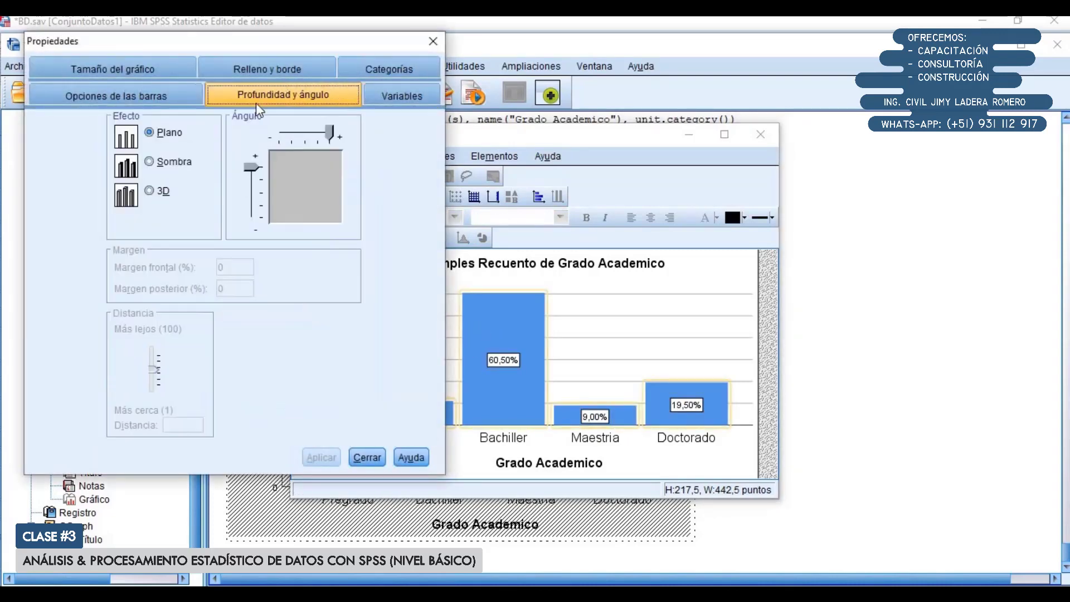
pyautogui.click(156, 192)
pyautogui.moveTo(158, 380); pyautogui.dragTo(159, 387)
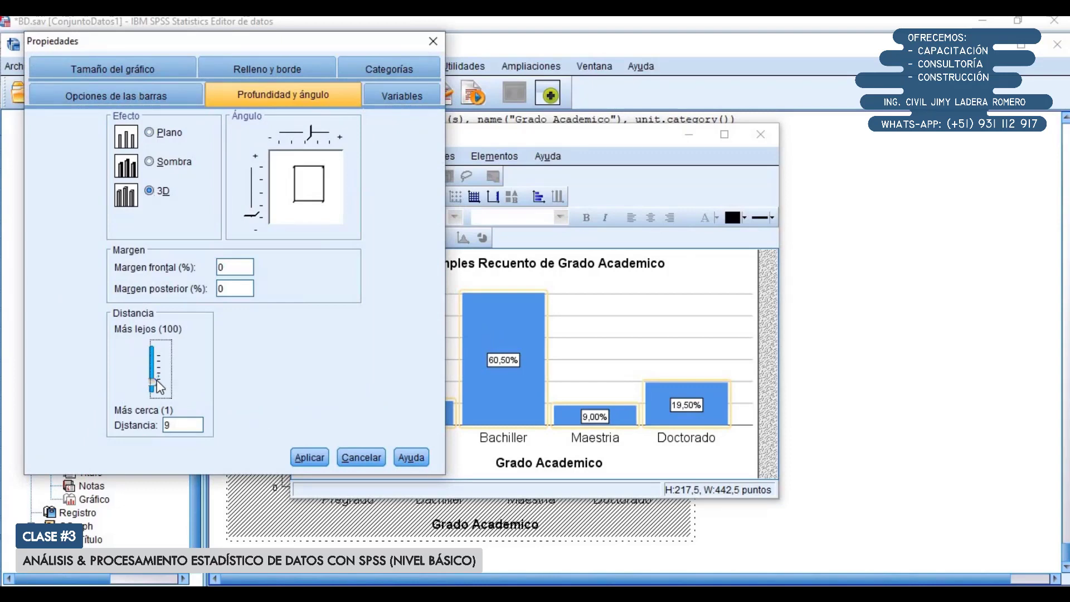
pyautogui.click(308, 457)
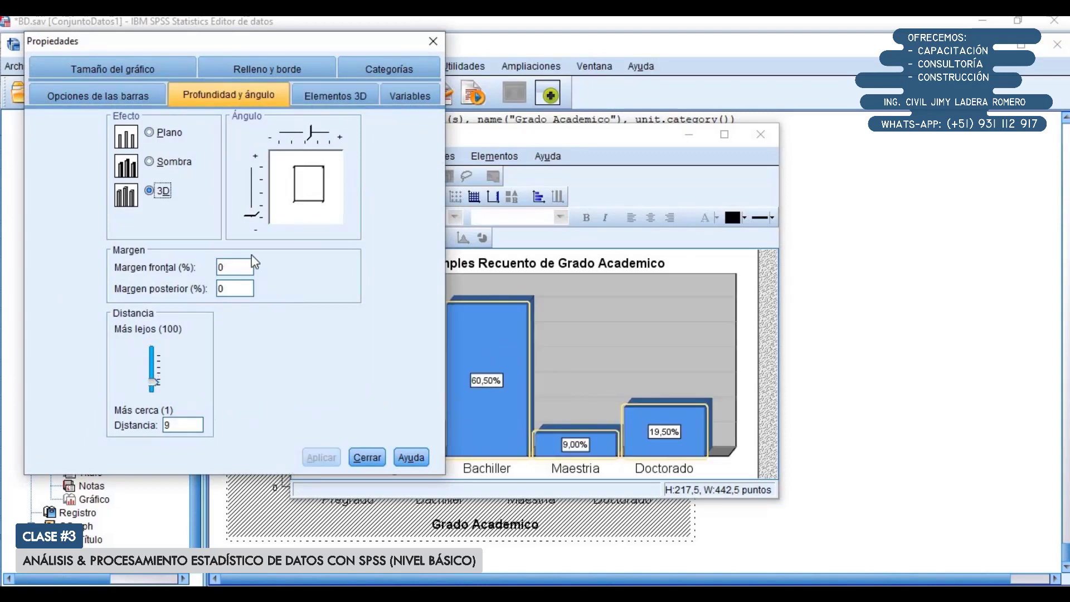
pyautogui.moveTo(151, 381); pyautogui.dragTo(152, 381)
pyautogui.click(308, 458)
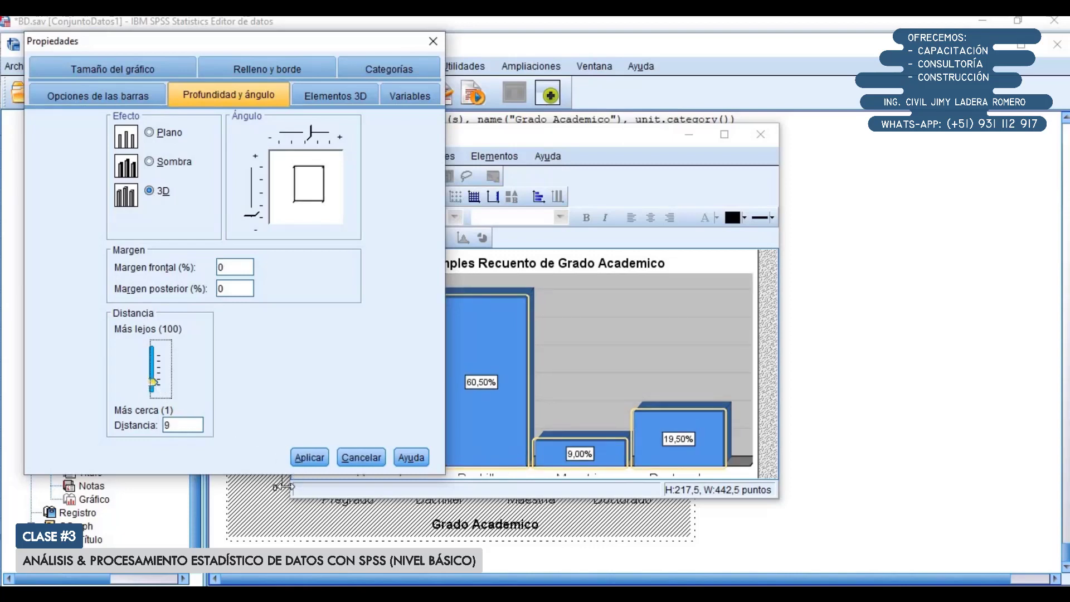
pyautogui.click(305, 459)
pyautogui.click(376, 459)
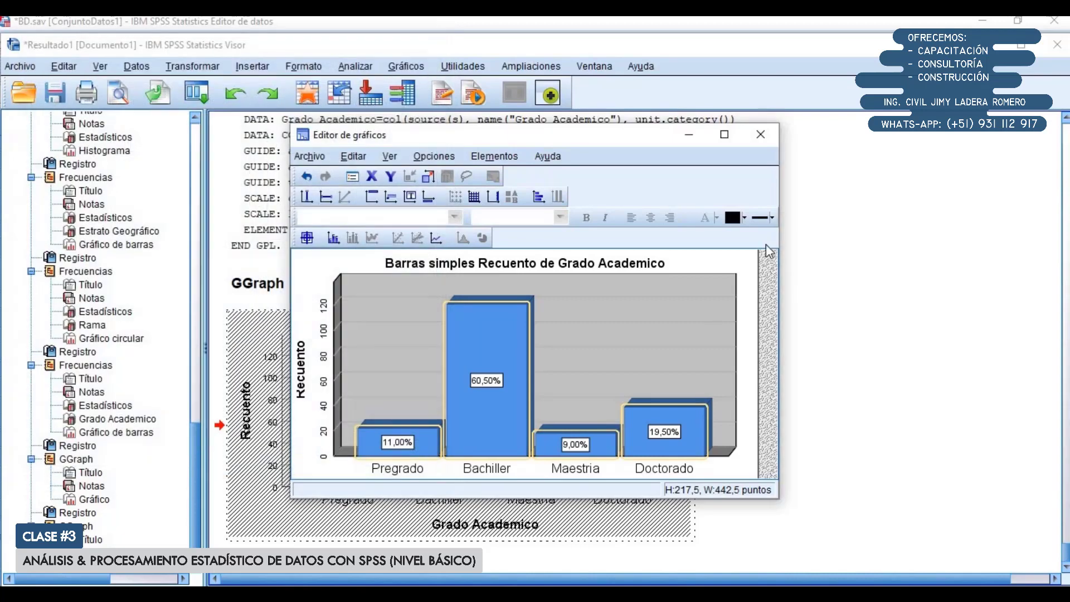
pyautogui.click(761, 134)
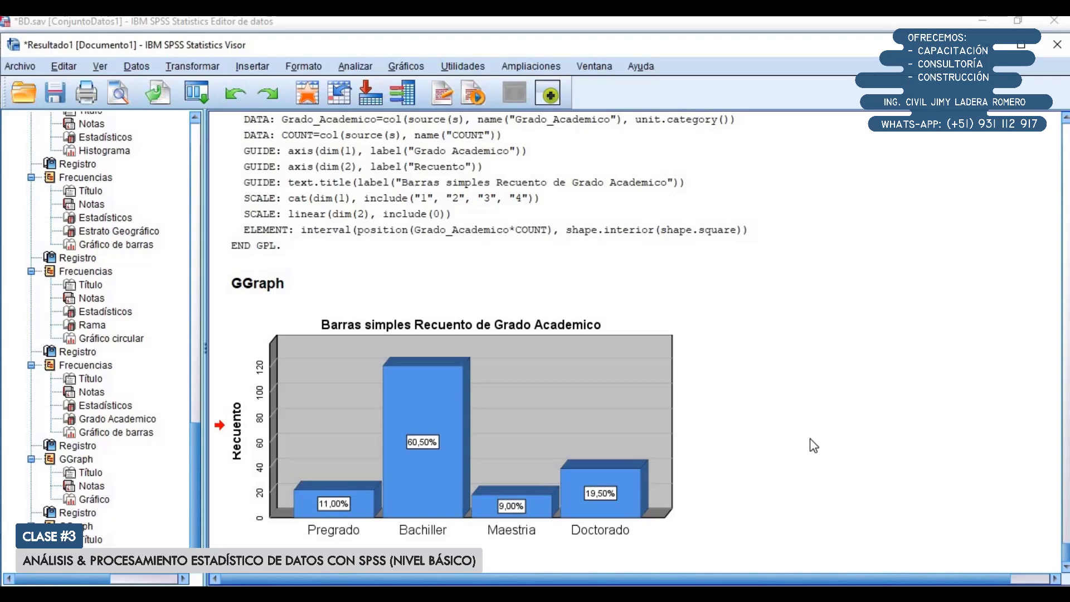
# Step: Review the finished Rama and Grado Academico charts, return to the data editor, and reopen the Chart Builder past its measurement-level notice
pyautogui.click(581, 386)
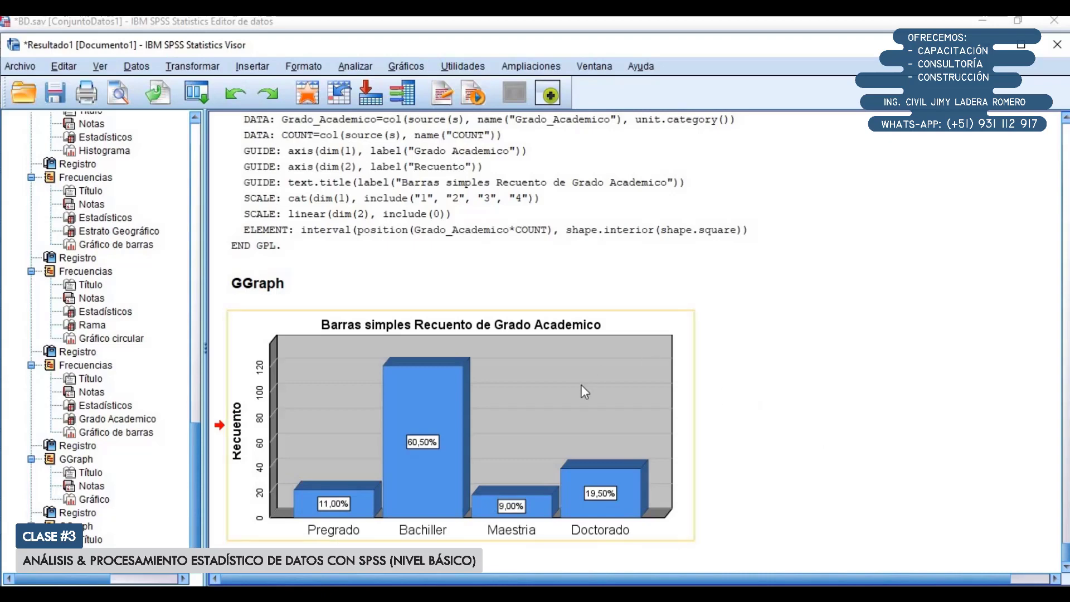
pyautogui.scroll(10, 490, 395)
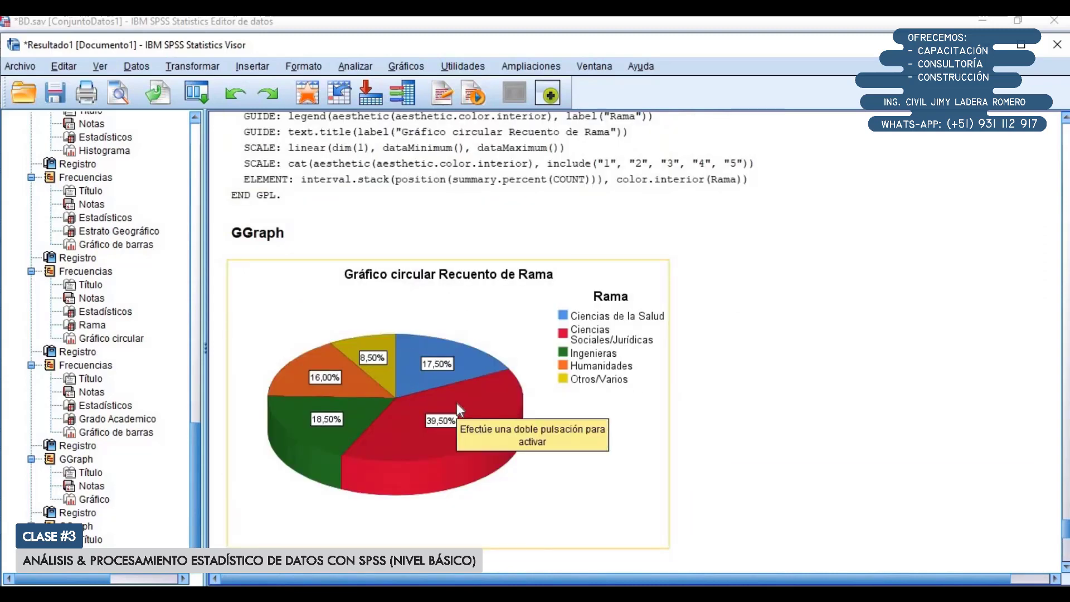
pyautogui.scroll(8, 457, 402)
pyautogui.scroll(-12, 456, 414)
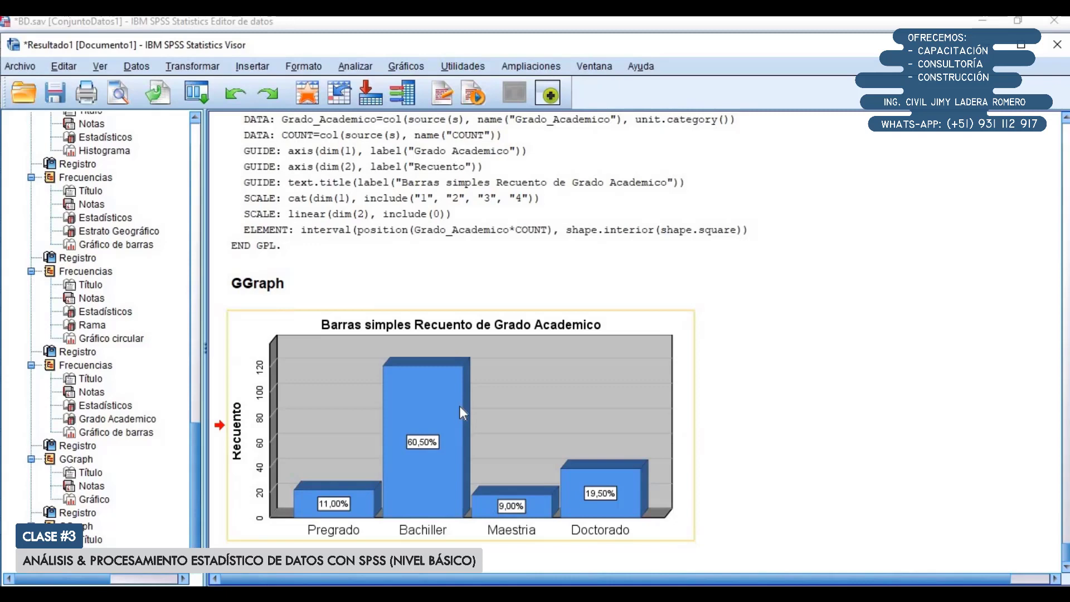
pyautogui.click(359, 29)
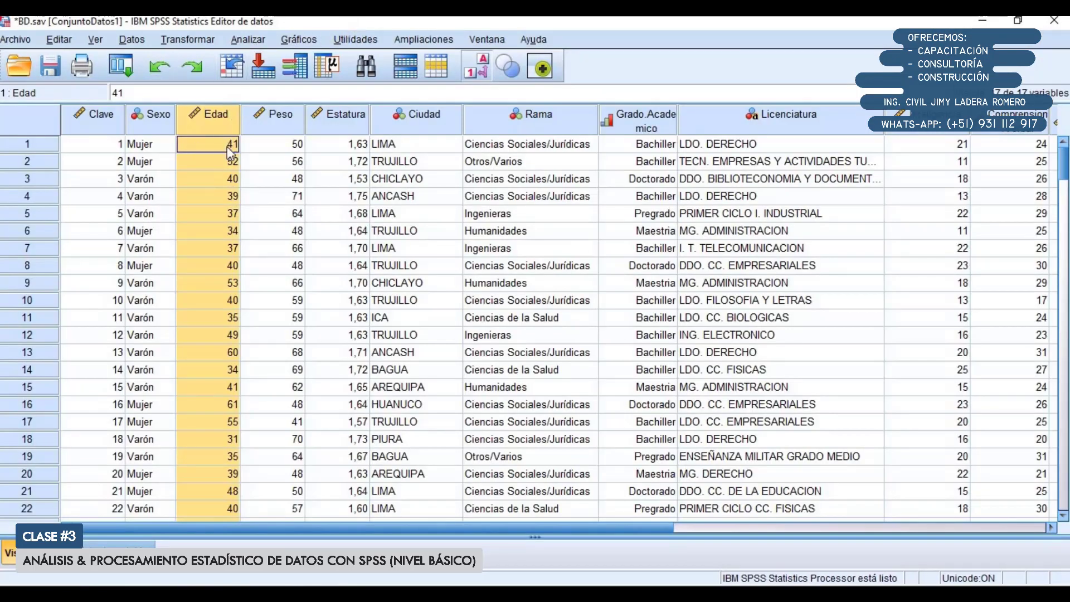
pyautogui.click(299, 39)
pyautogui.click(321, 50)
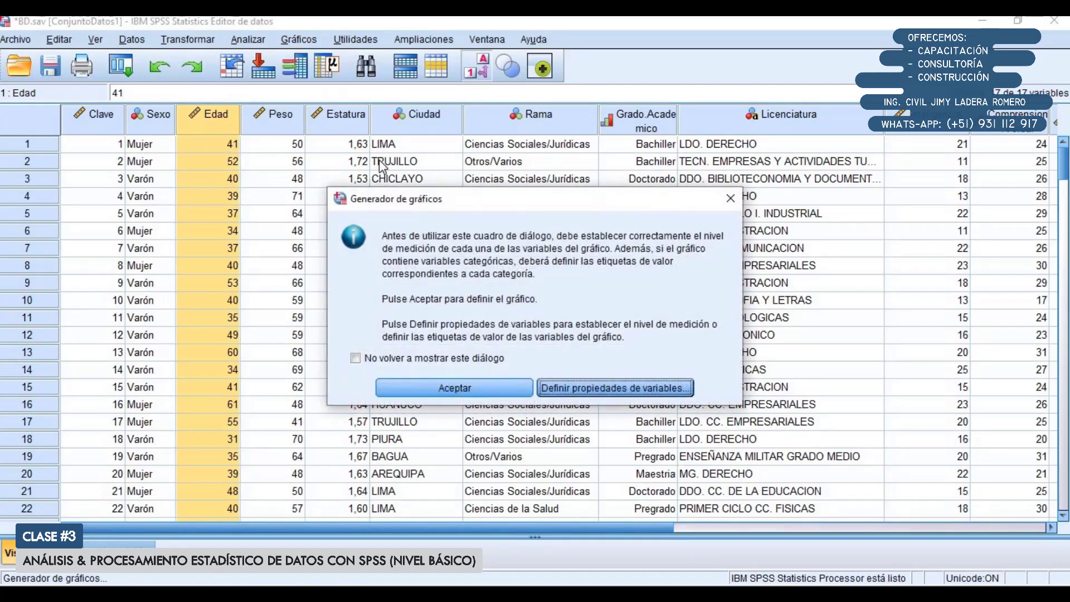
pyautogui.moveTo(392, 205); pyautogui.dragTo(322, 186)
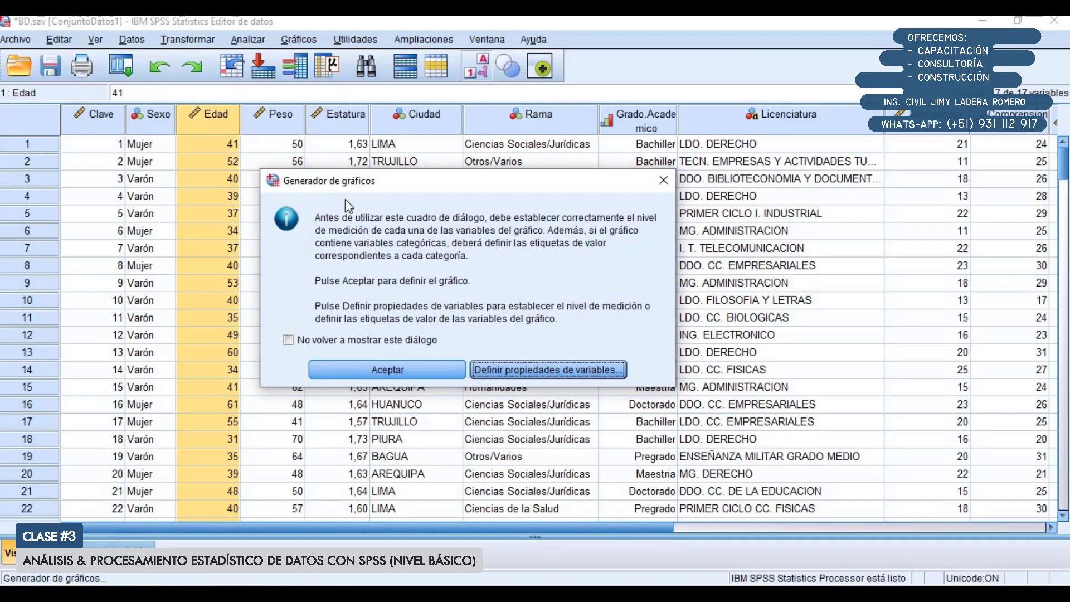
pyautogui.click(377, 370)
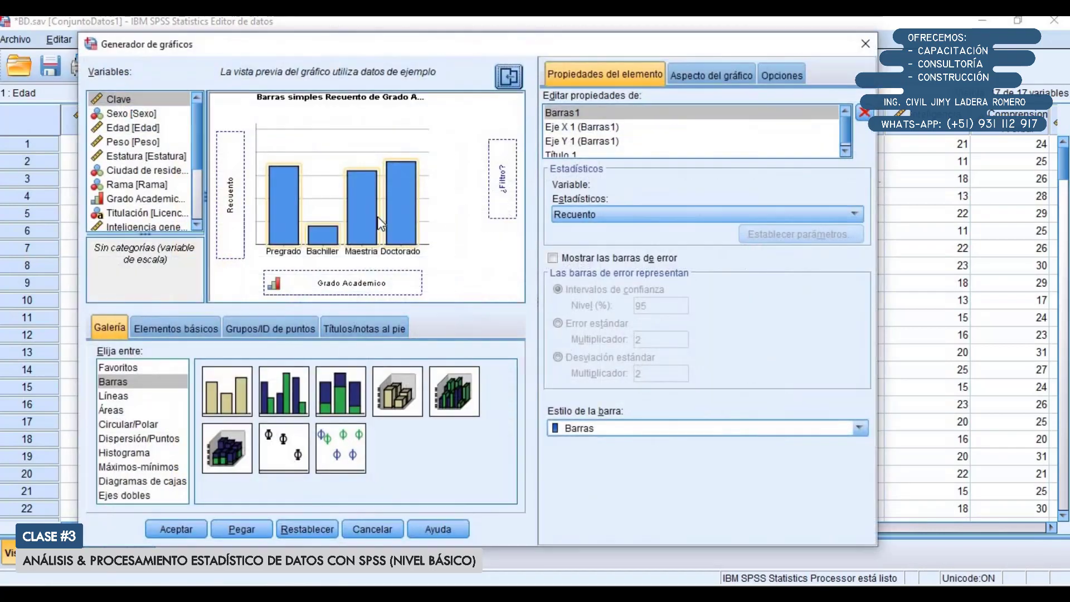
# Step: Reset the previous chart definition, generate a simple histogram with Edad on the X axis, and open it for editing
pyautogui.click(310, 529)
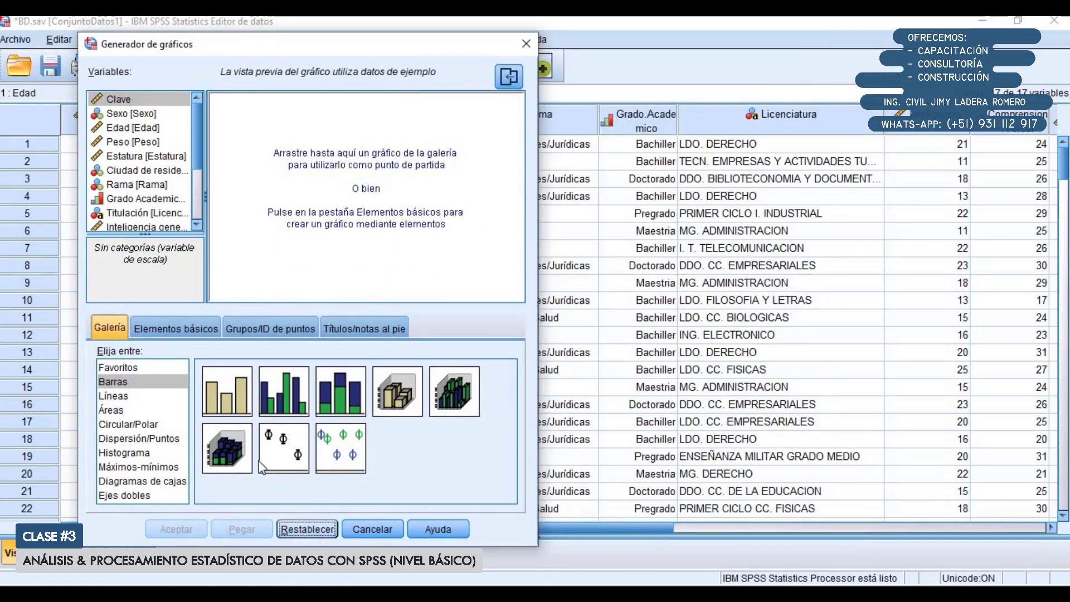
pyautogui.click(136, 454)
pyautogui.moveTo(225, 400); pyautogui.dragTo(324, 157)
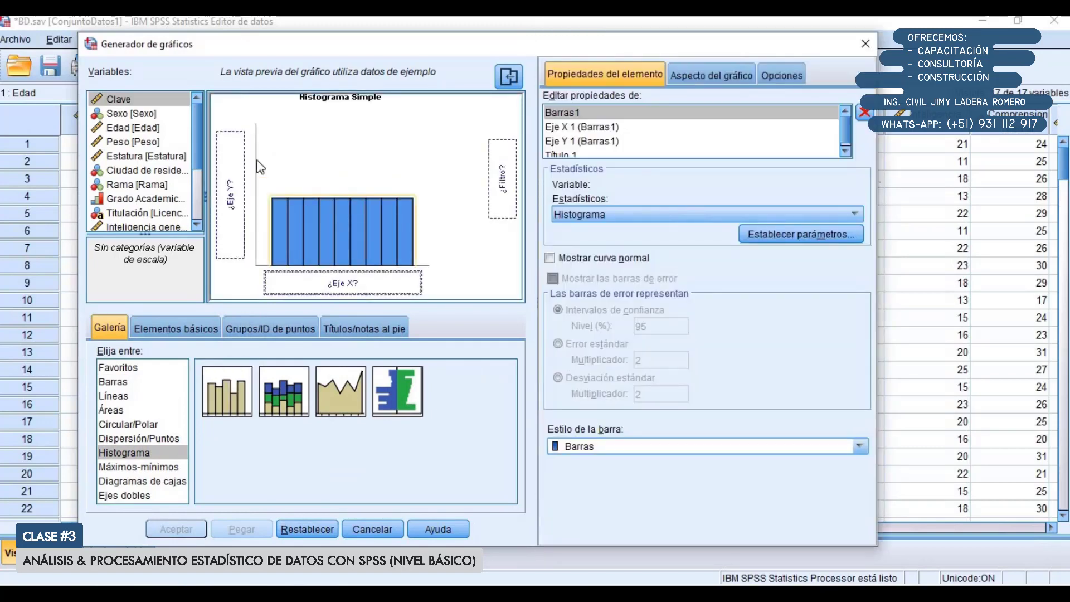
pyautogui.moveTo(123, 130); pyautogui.dragTo(320, 278)
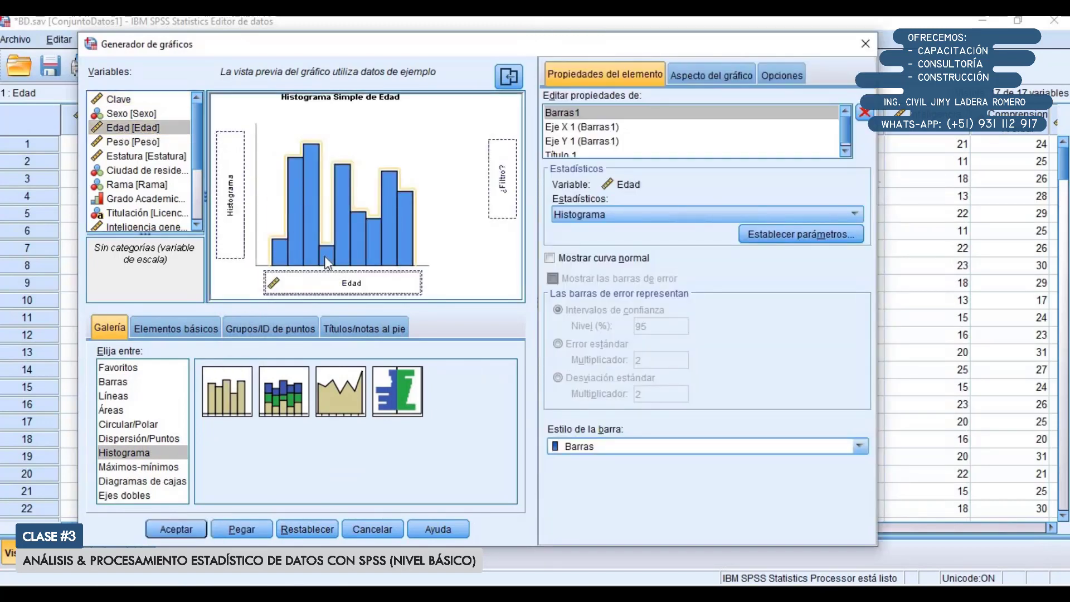
pyautogui.click(190, 527)
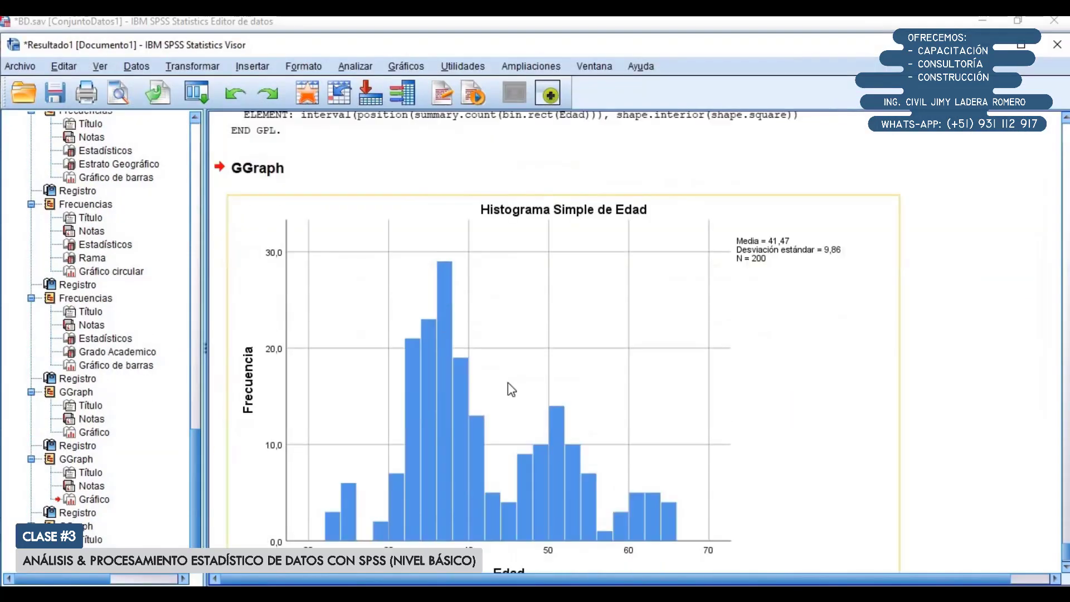
pyautogui.scroll(-2, 447, 439)
pyautogui.doubleClick(446, 428)
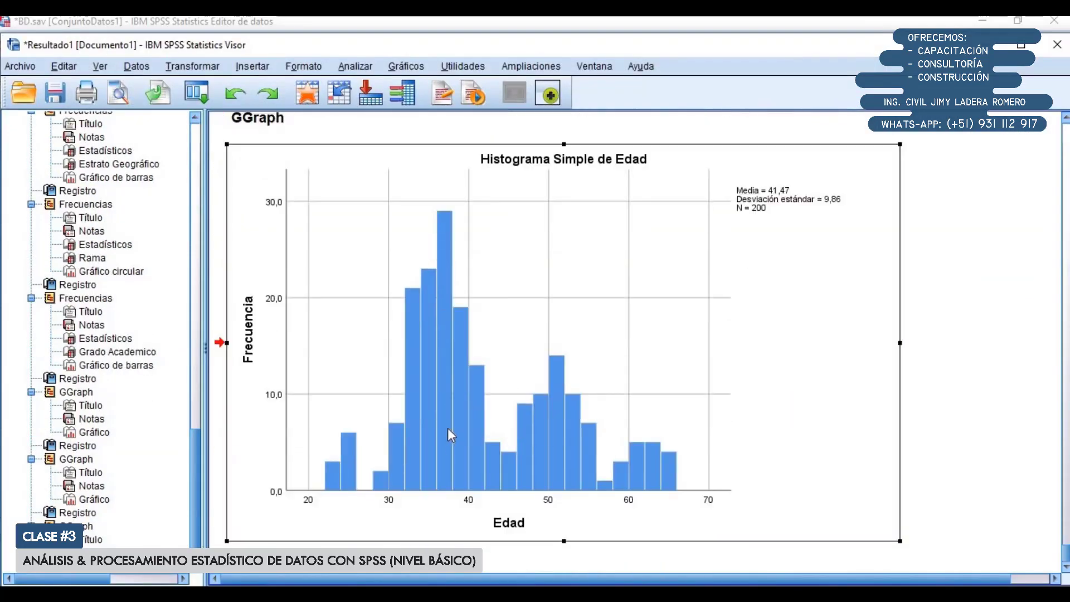
# Step: Try showing Recuento data labels on the Edad histogram's bars, and hide them again
pyautogui.click(400, 73)
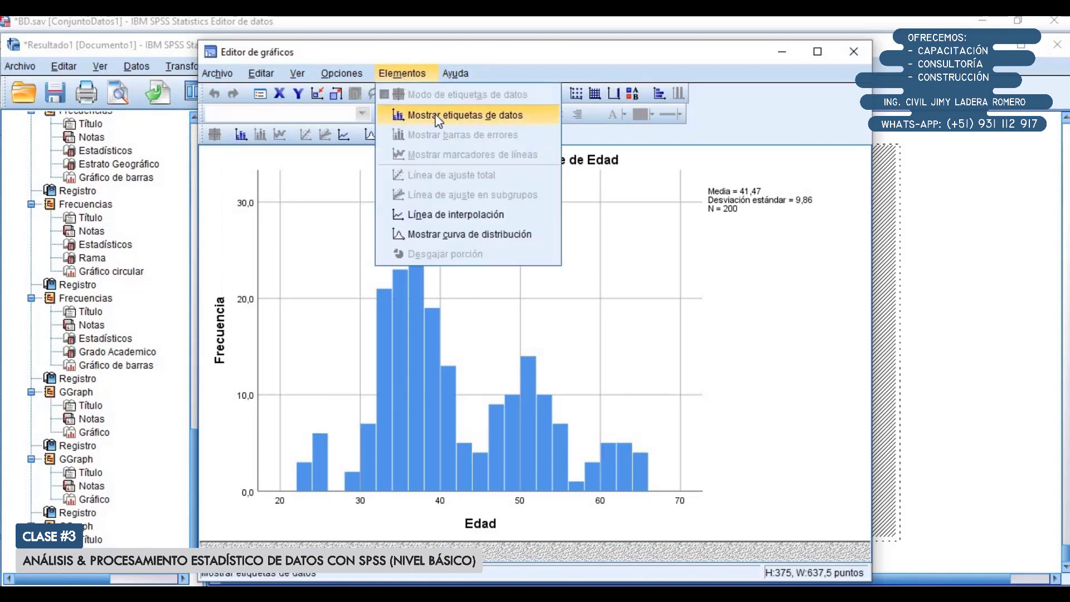
pyautogui.click(407, 115)
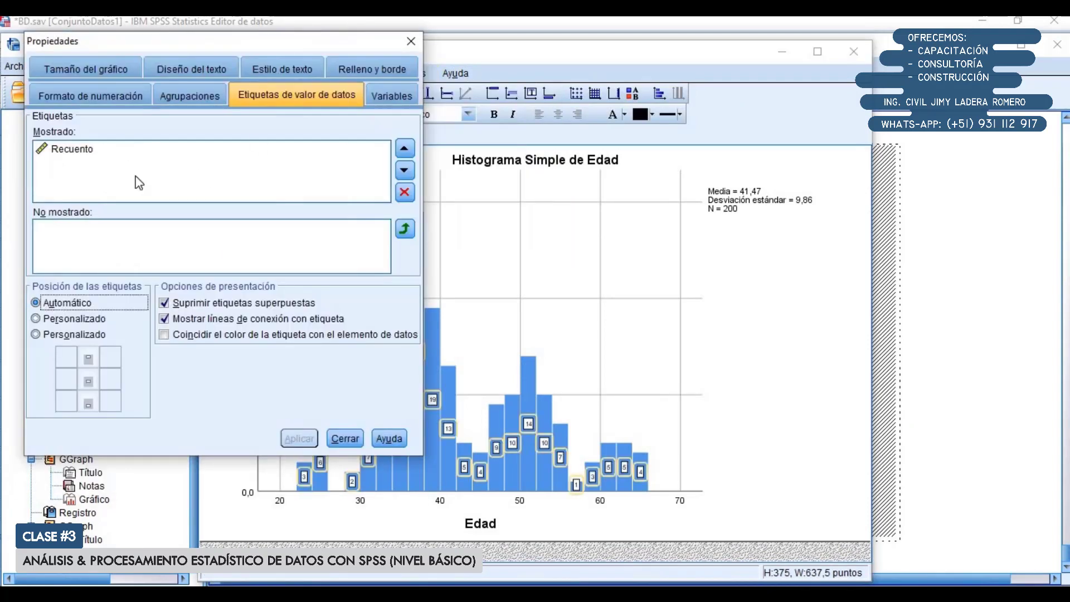
pyautogui.click(106, 150)
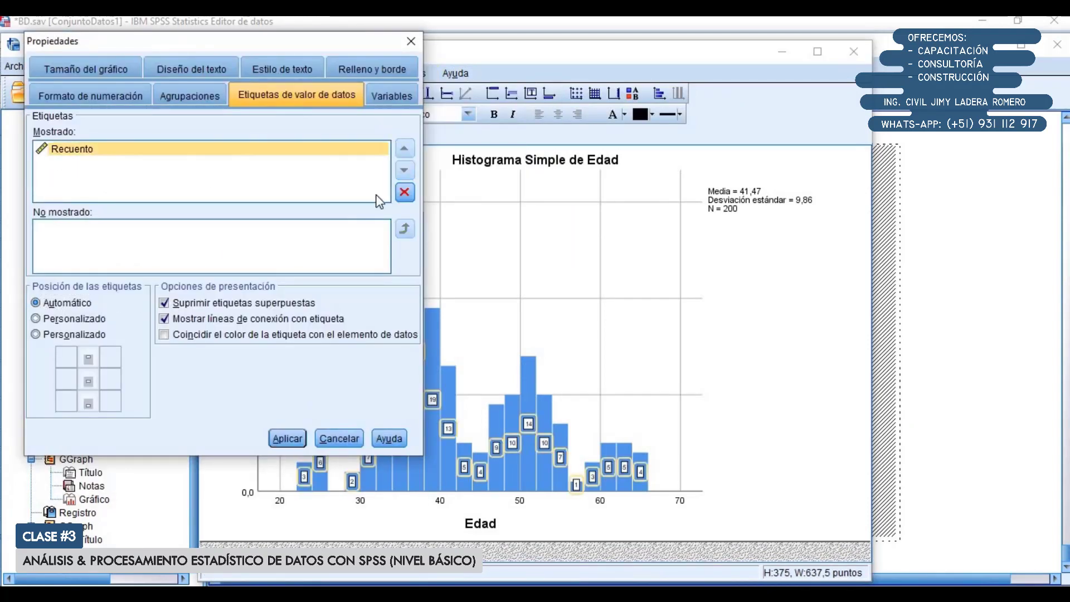
pyautogui.click(404, 192)
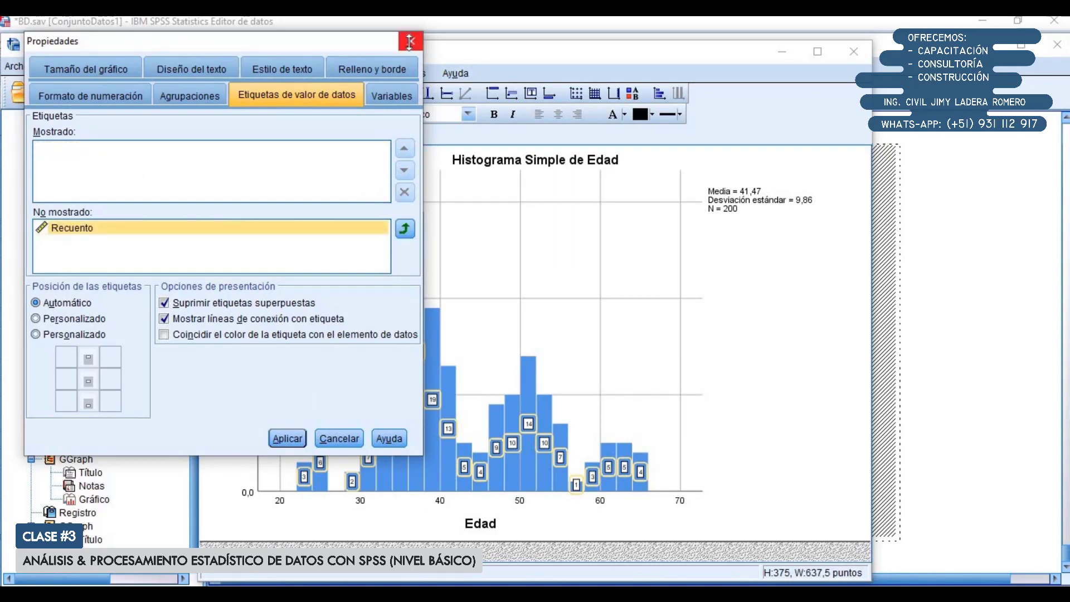
pyautogui.click(410, 41)
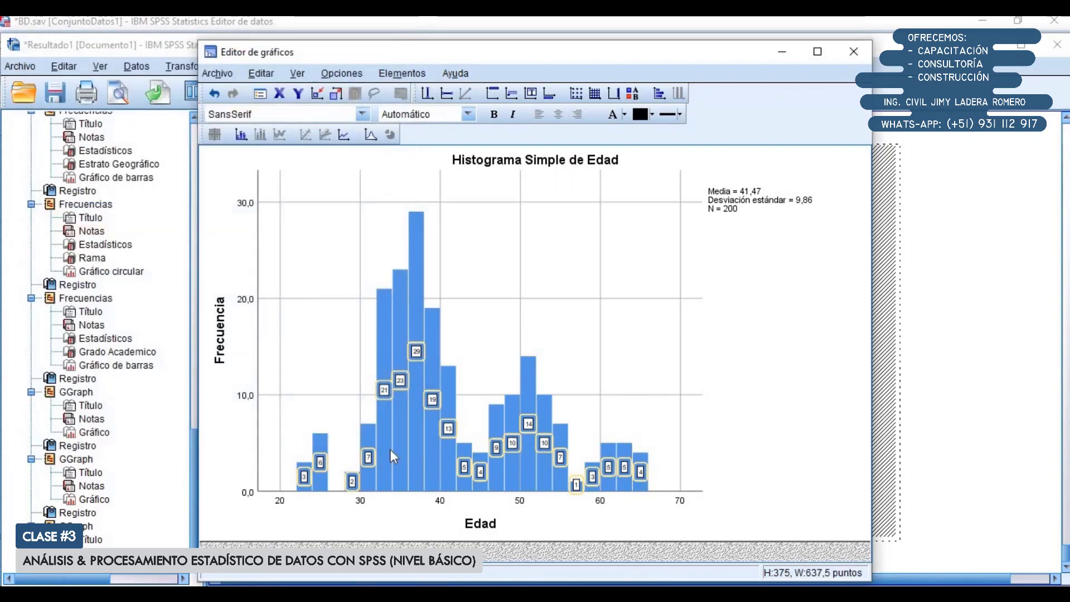
pyautogui.click(403, 76)
pyautogui.click(426, 114)
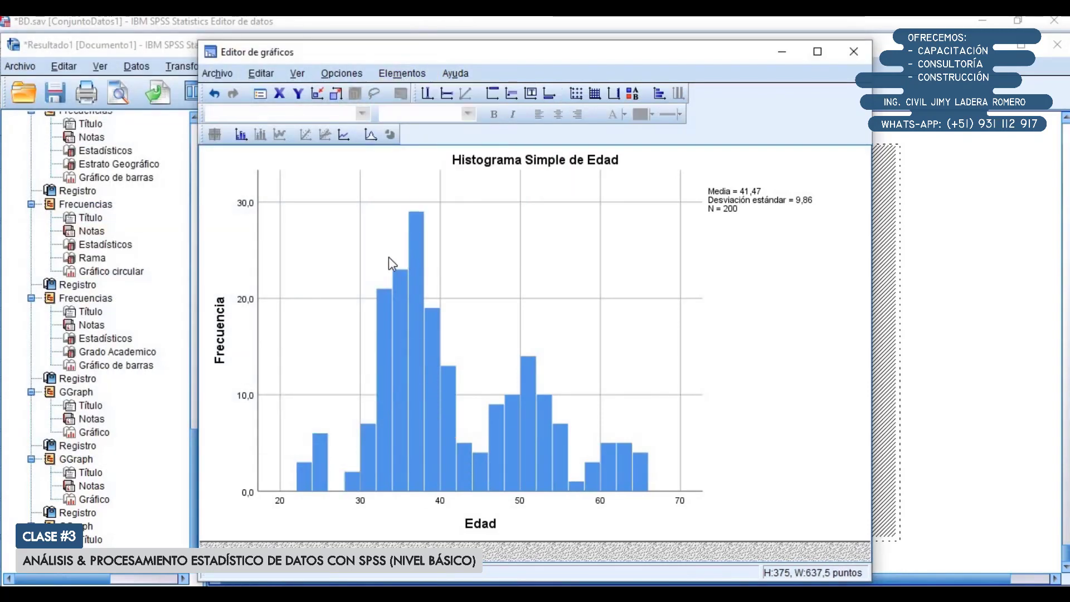
# Step: Regroup the Edad histogram into 10 custom X-axis intervals, close the chart editor and shrink the chart to about three quarters of its width
pyautogui.doubleClick(413, 390)
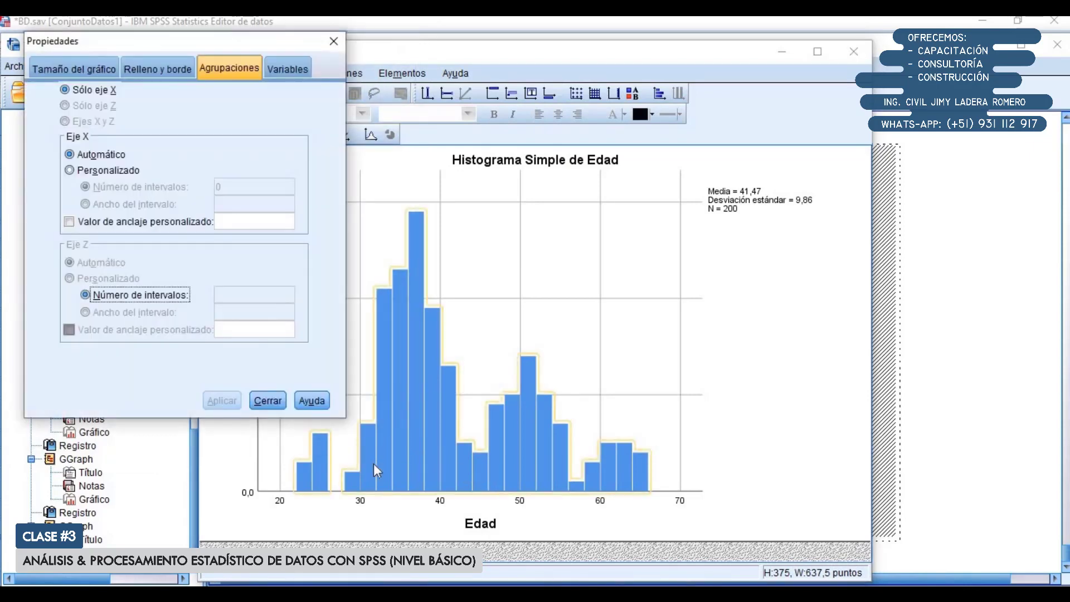
pyautogui.click(85, 170)
pyautogui.moveTo(222, 188); pyautogui.dragTo(274, 183)
pyautogui.write('10')
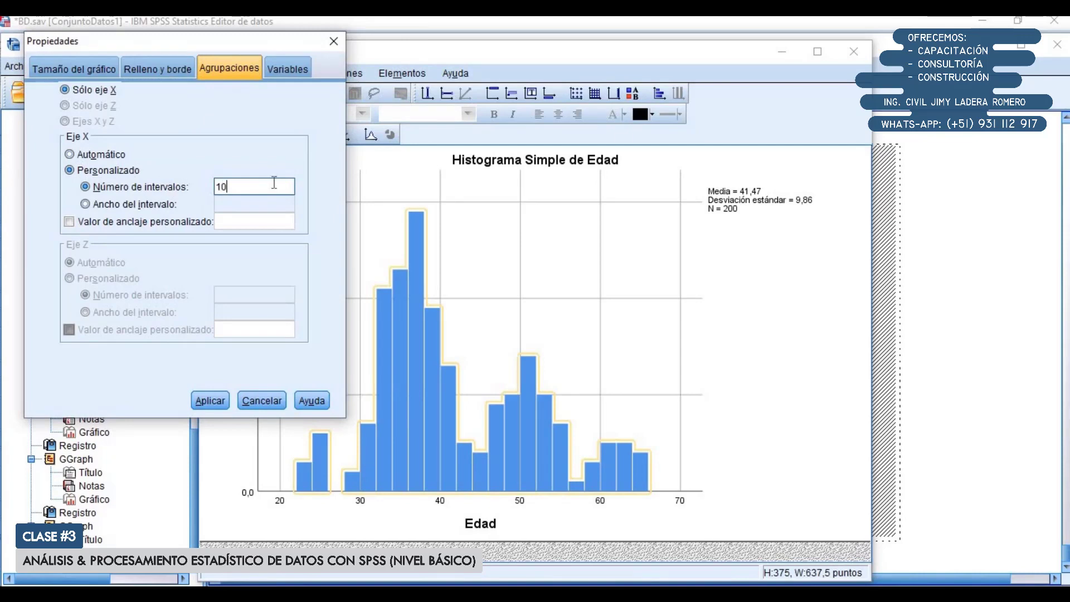
pyautogui.click(210, 399)
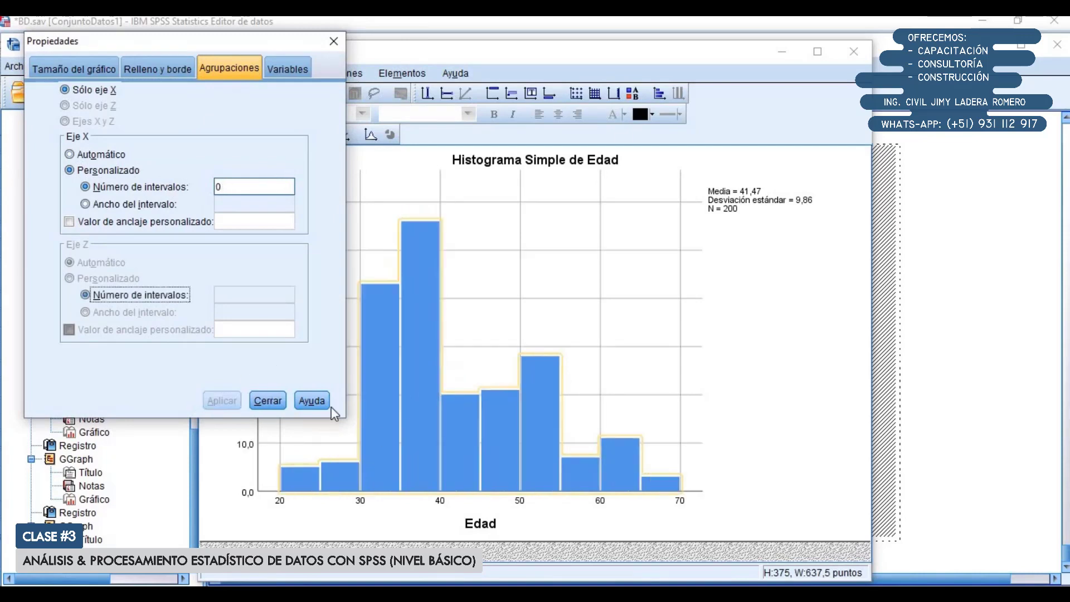
pyautogui.click(268, 400)
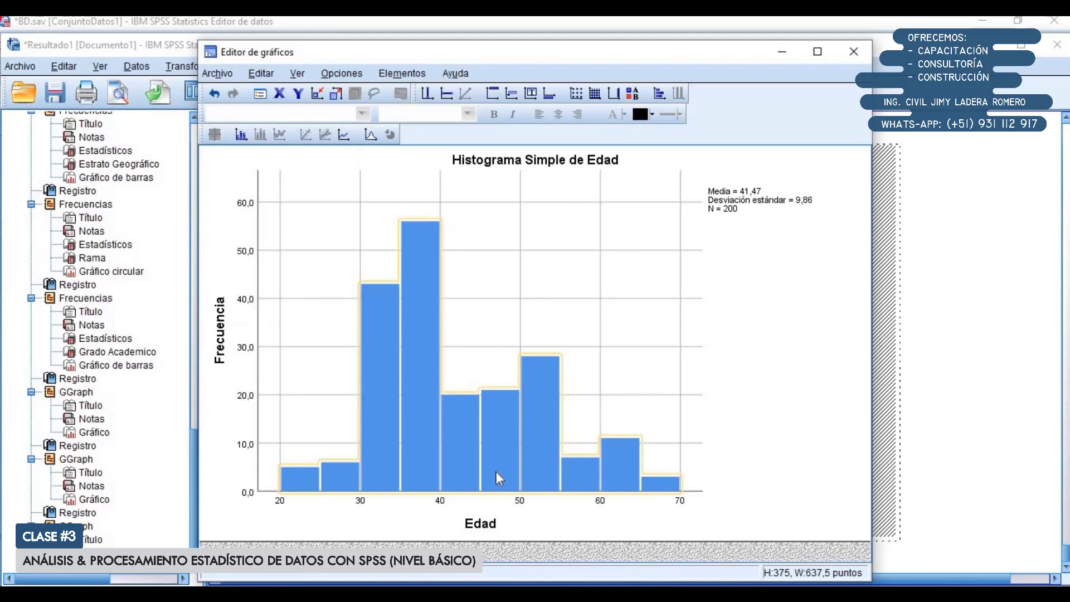
pyautogui.click(854, 51)
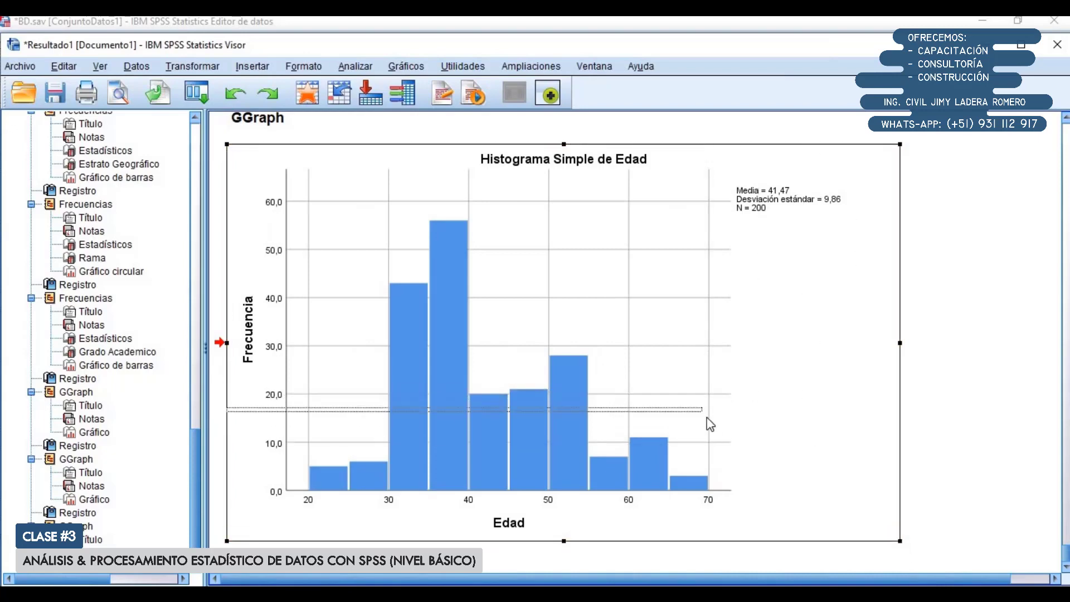
pyautogui.scroll(15, 784, 404)
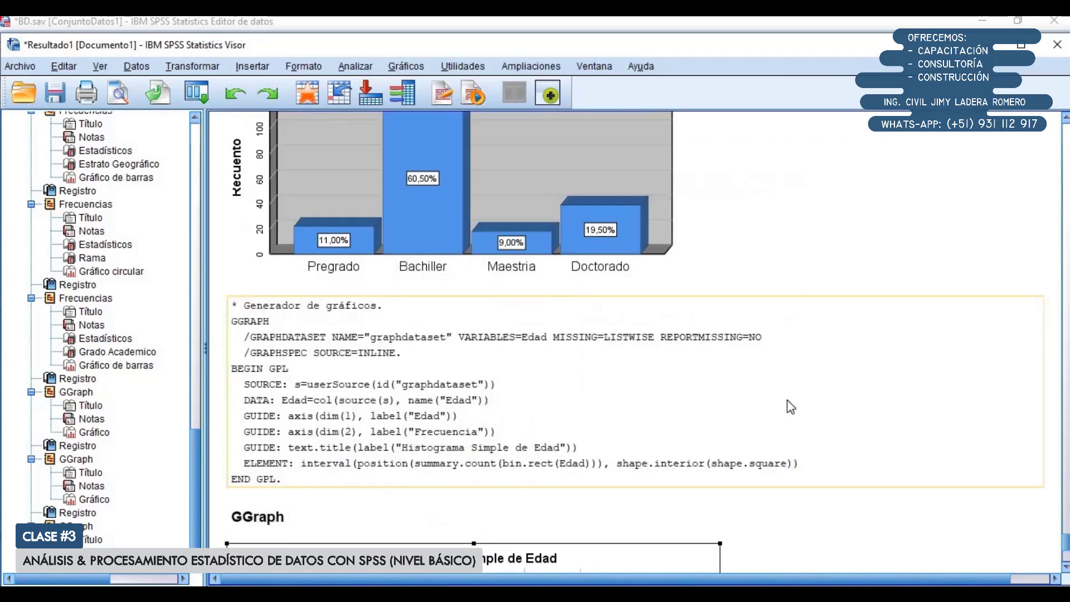
# Step: Look over the resized Edad histogram, return to the data editor, and bring up and dismiss the Chart Builder's measurement-level notice
pyautogui.scroll(-10, 784, 412)
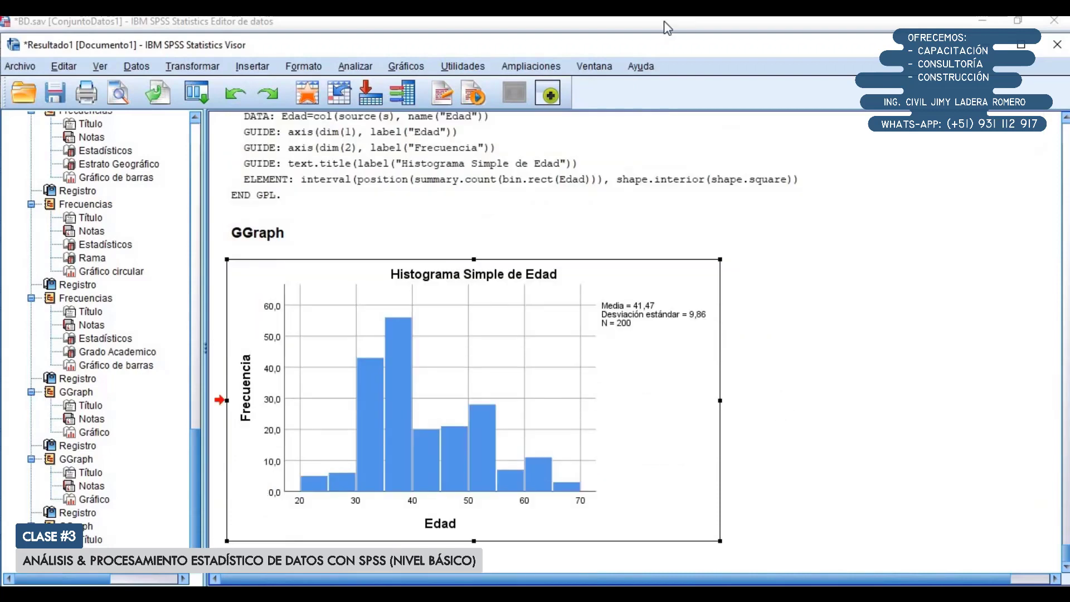
pyautogui.click(663, 21)
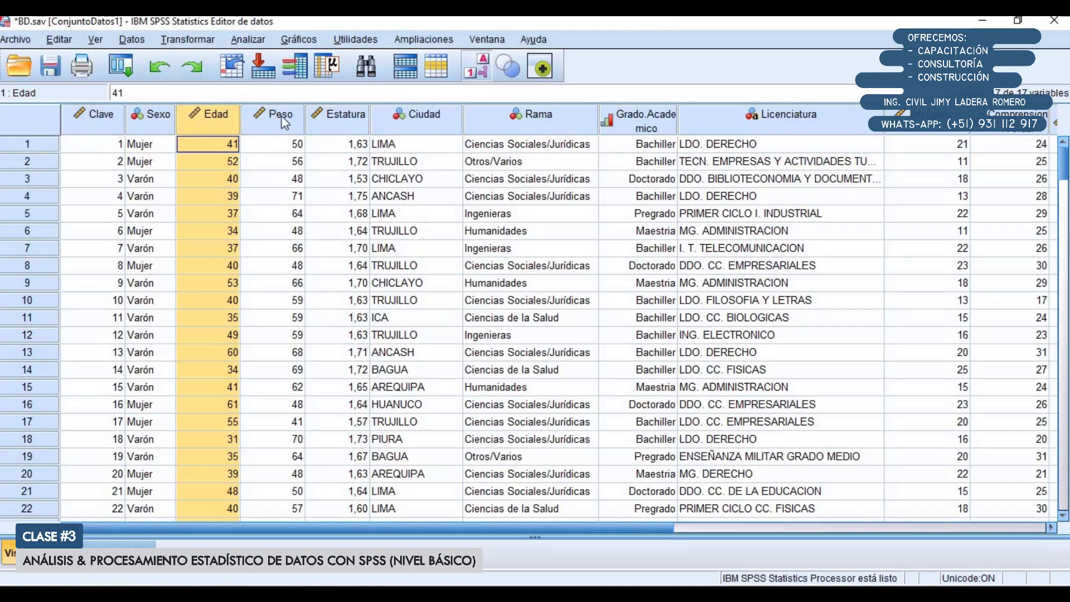
pyautogui.moveTo(277, 129)
pyautogui.click(304, 43)
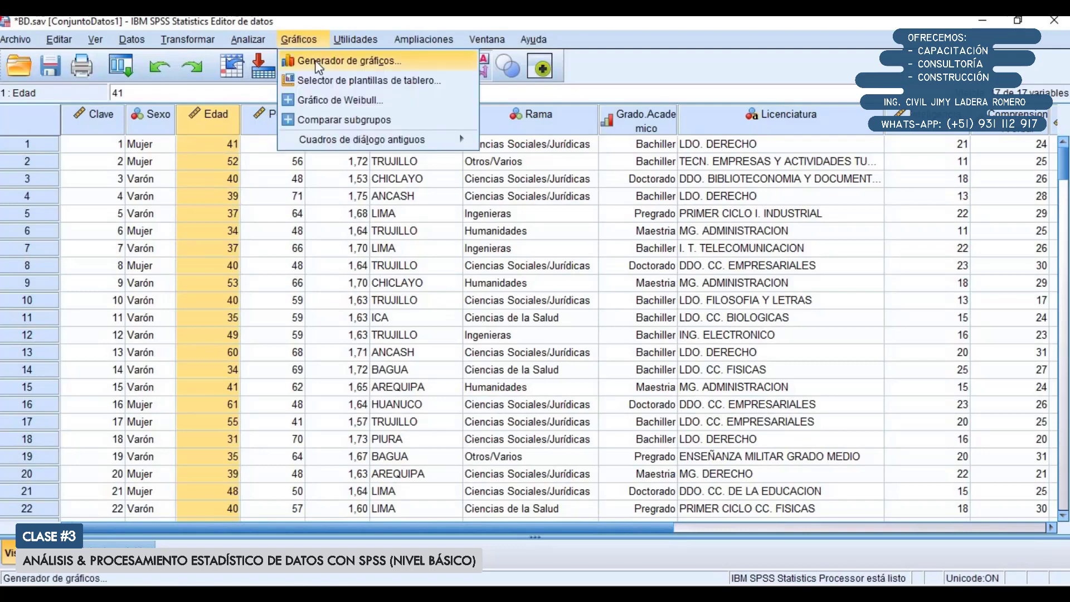
pyautogui.click(318, 65)
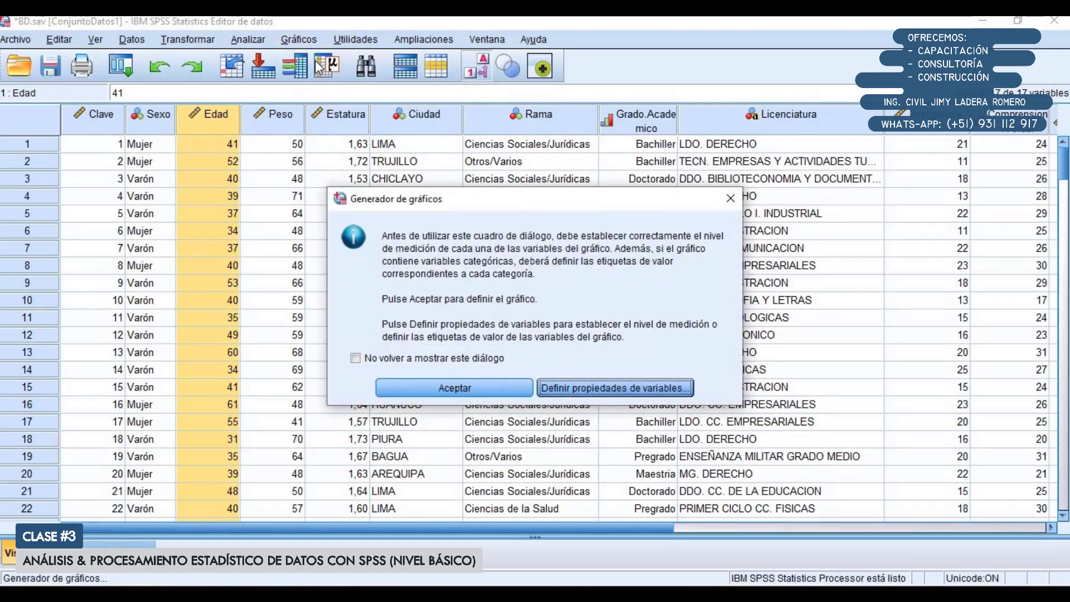
pyautogui.moveTo(489, 199); pyautogui.dragTo(442, 197)
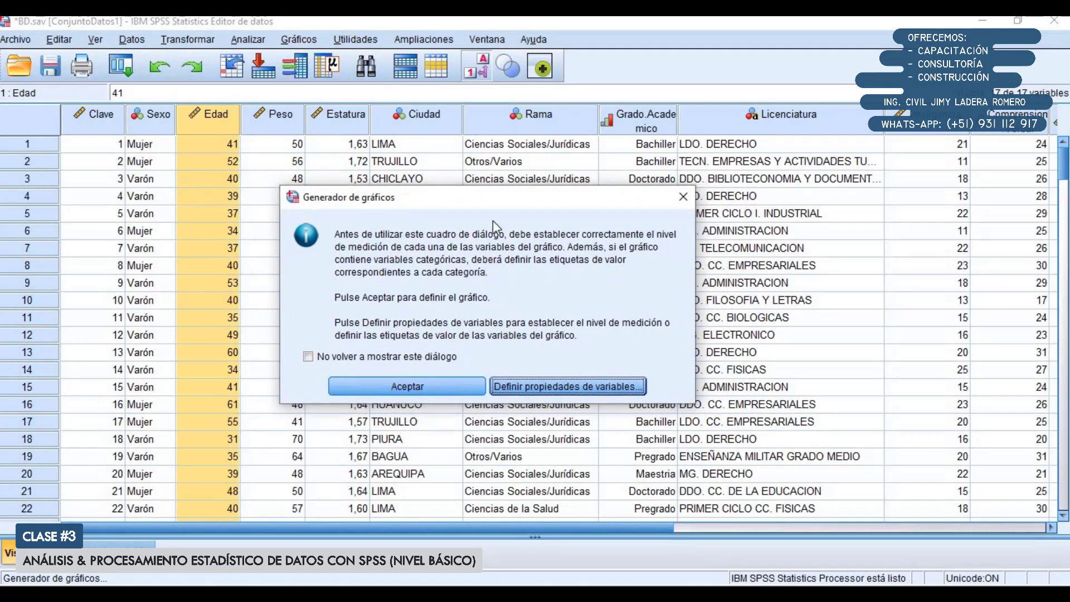
pyautogui.click(683, 196)
# Step: Check the Medida column in the variable view, reopen the Chart Builder past its notice, and reset the previous chart definition
pyautogui.click(123, 546)
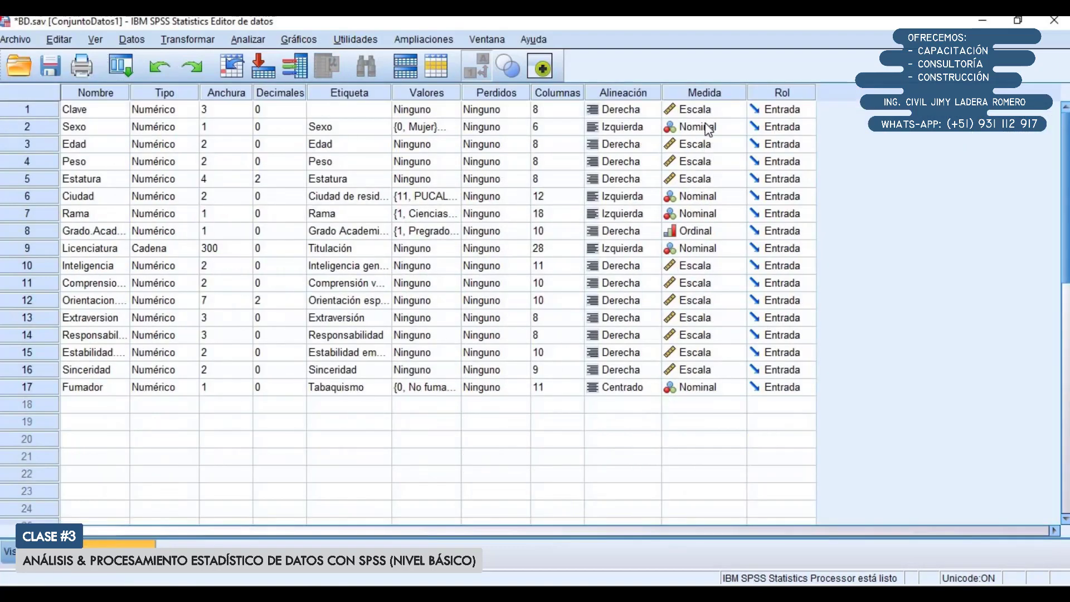
pyautogui.click(701, 93)
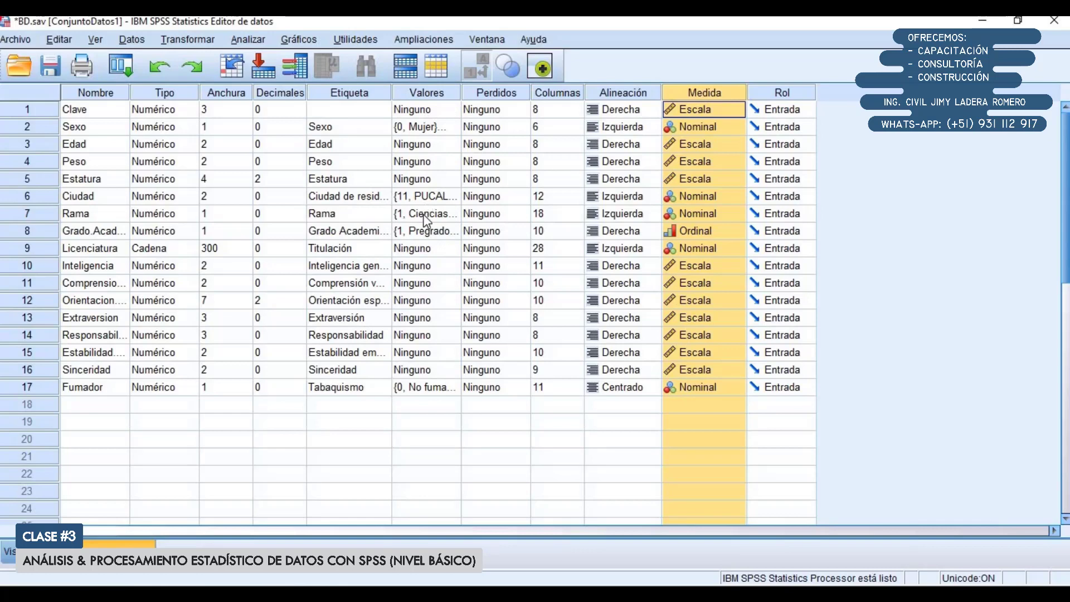
pyautogui.click(299, 39)
pyautogui.click(345, 60)
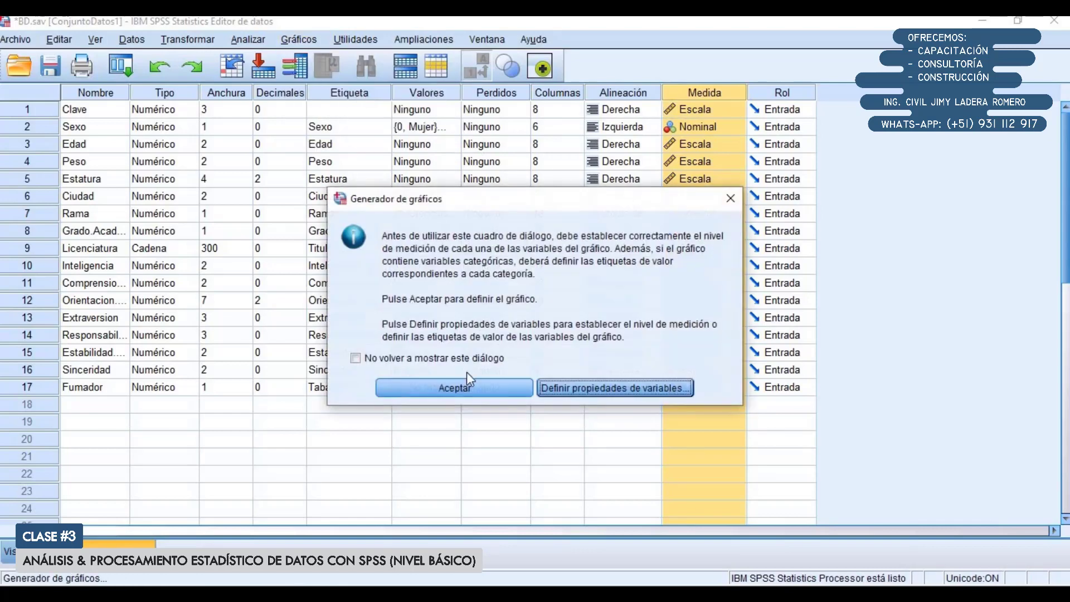
pyautogui.click(460, 384)
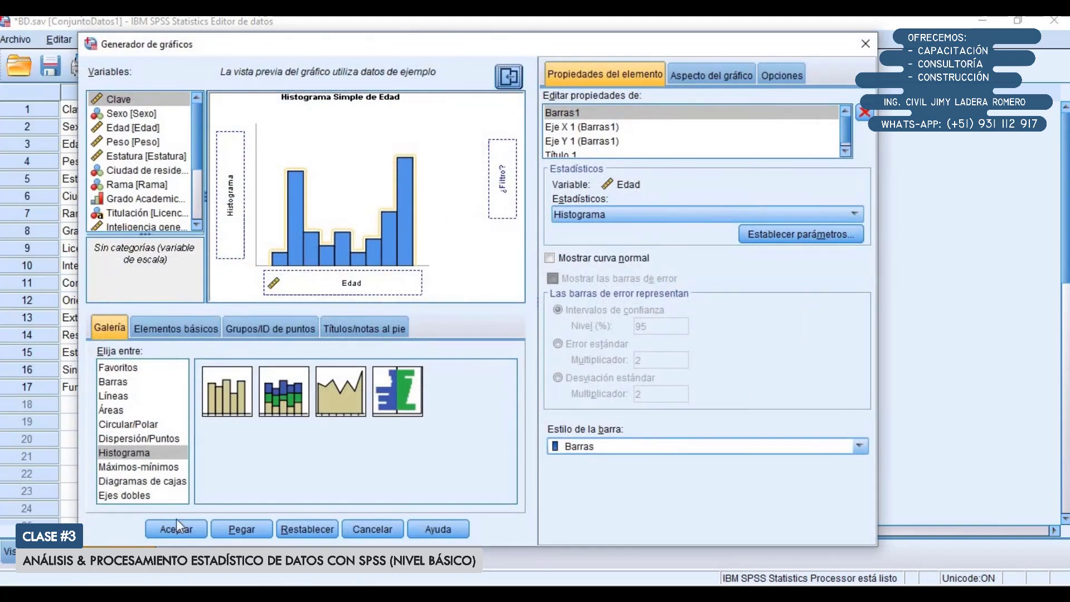
pyautogui.click(312, 520)
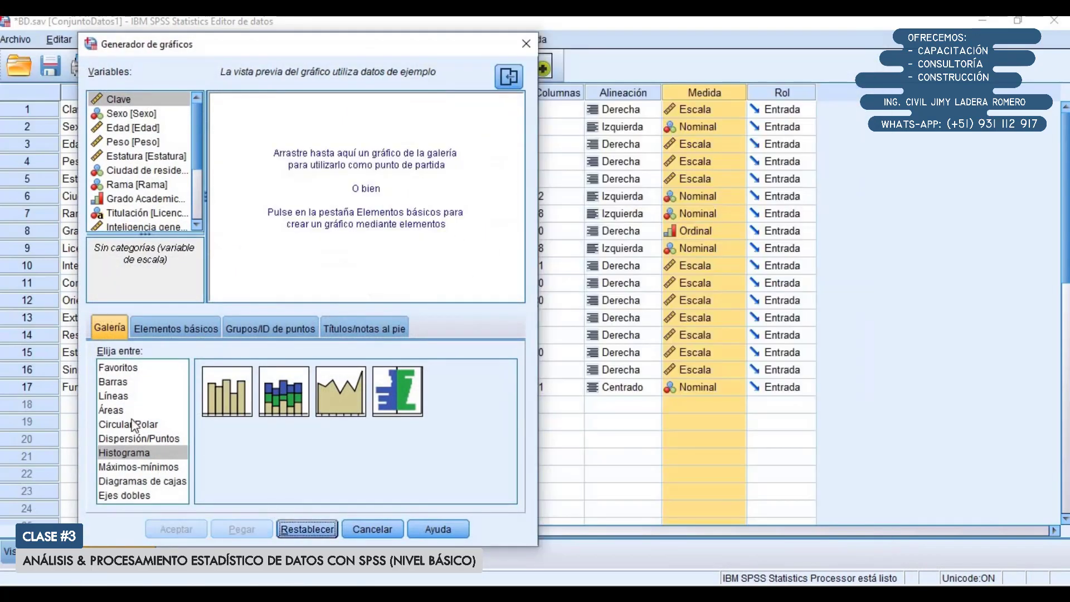
# Step: Try defining a population pyramid with Peso as the distribution variable and Sexo as the split variable, and reset the definition
pyautogui.click(144, 369)
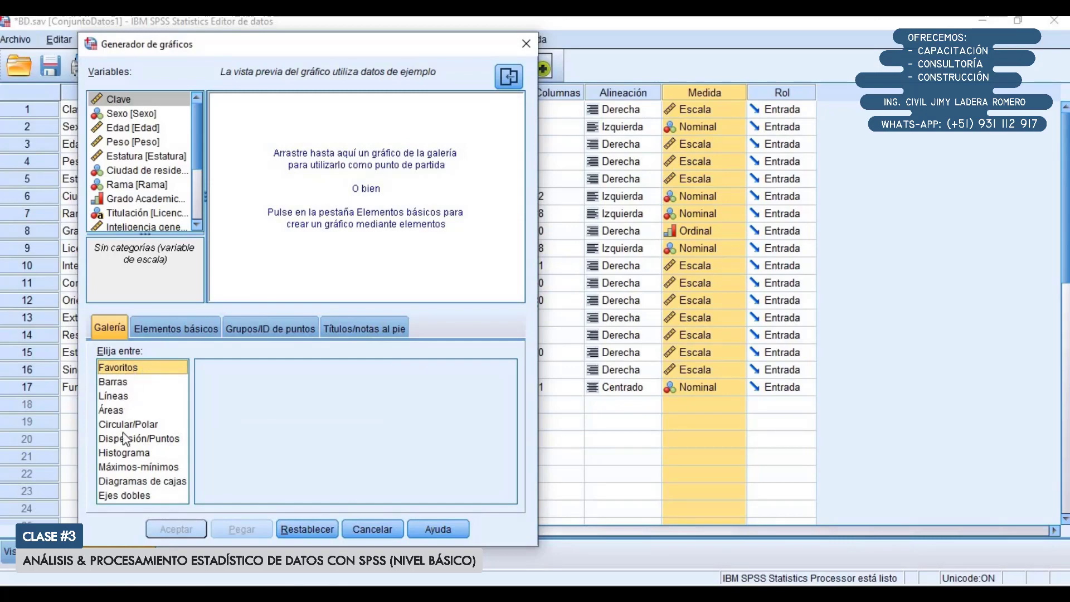
pyautogui.click(125, 452)
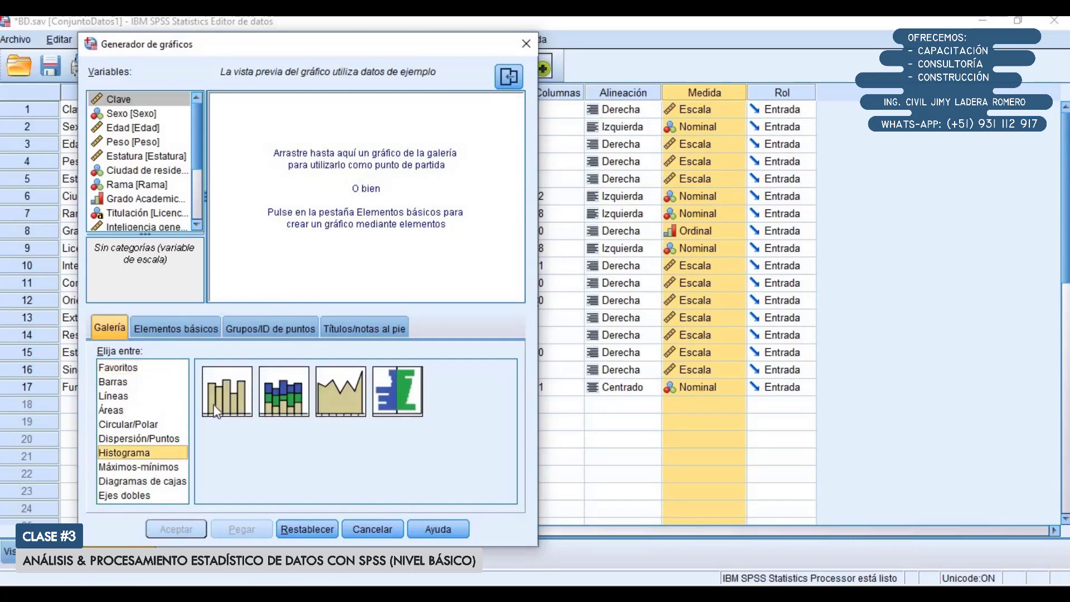
pyautogui.moveTo(397, 389); pyautogui.dragTo(342, 219)
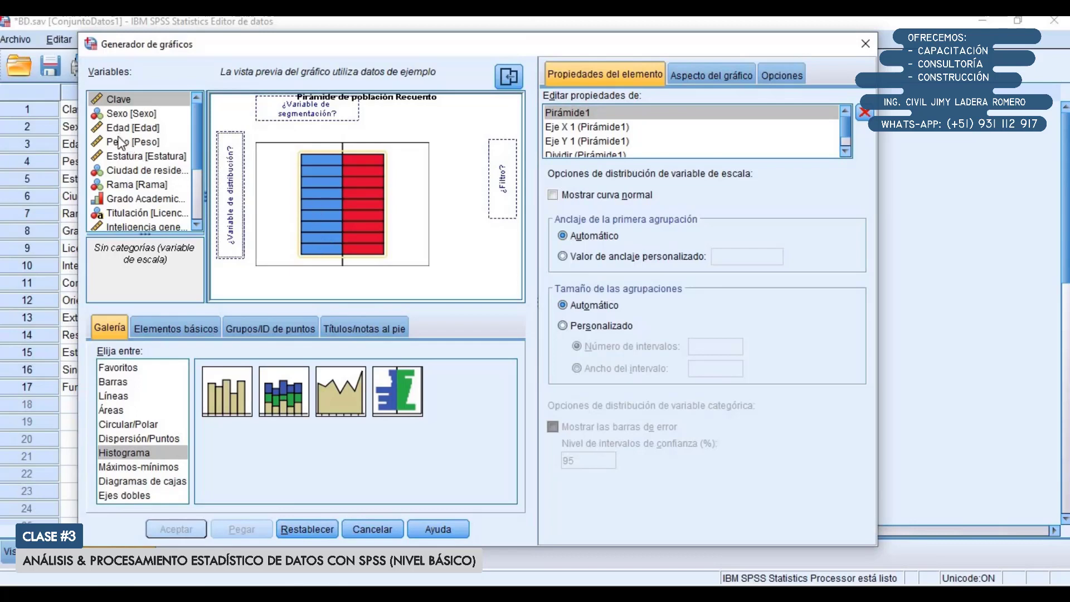
pyautogui.moveTo(120, 143); pyautogui.dragTo(234, 212)
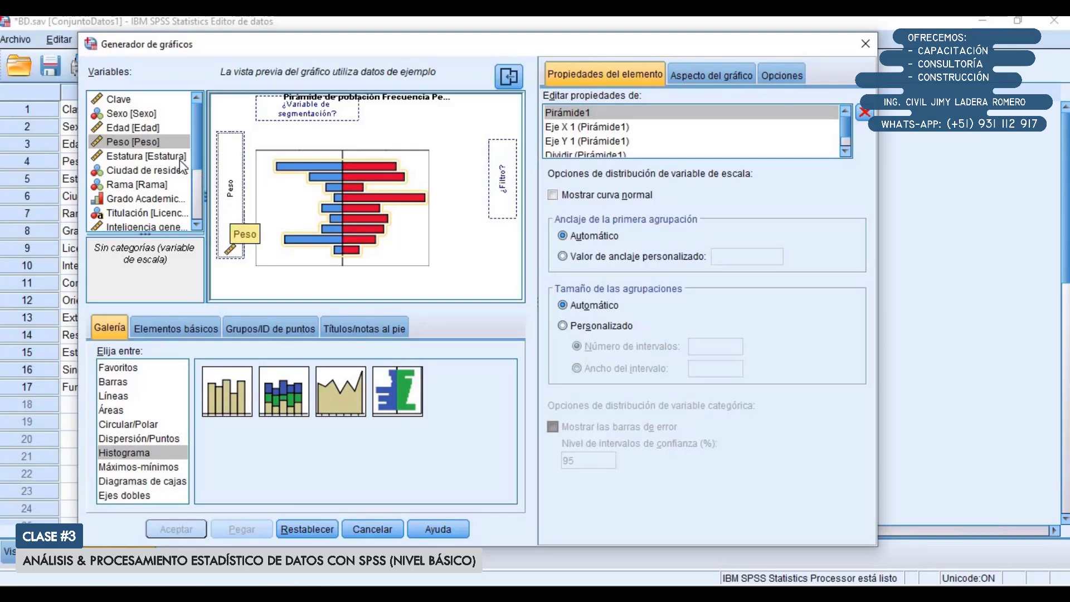
pyautogui.moveTo(131, 113); pyautogui.dragTo(304, 120)
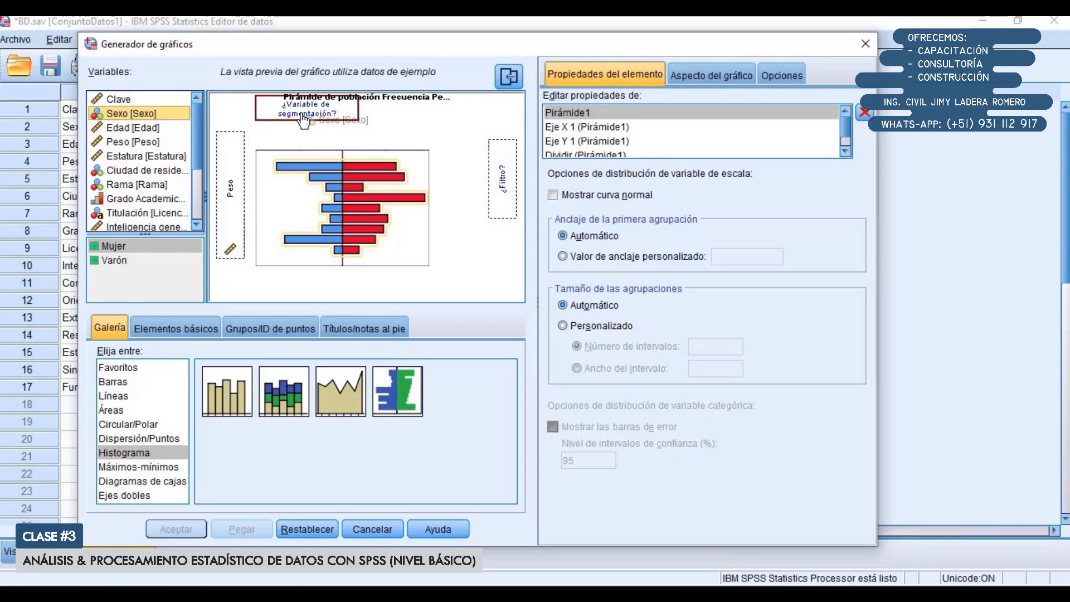
pyautogui.click(307, 529)
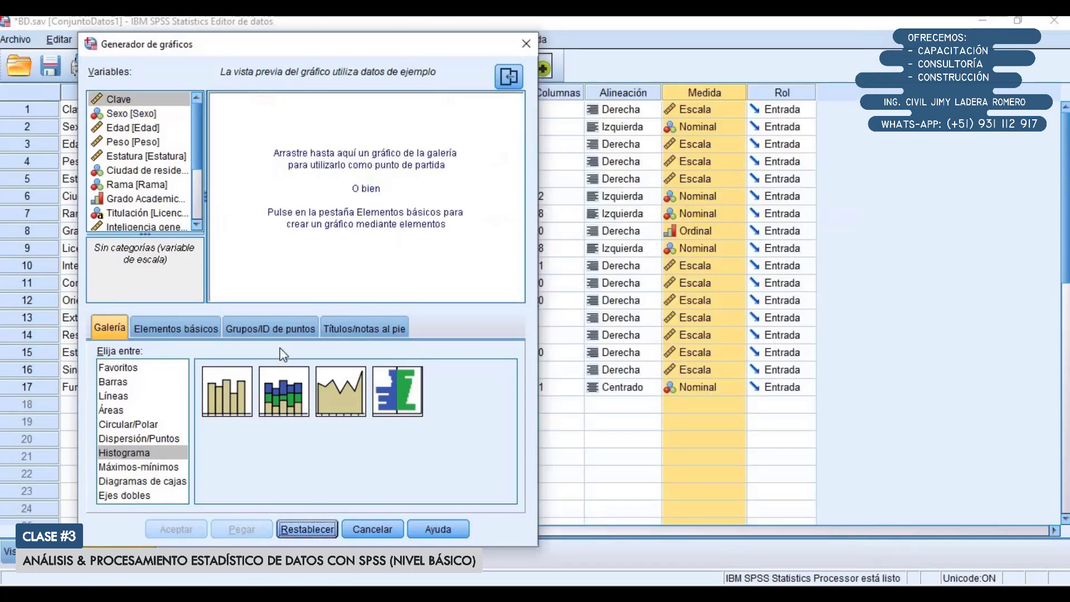
# Step: Generate a population pyramid with Peso as the distribution variable and Sexo as the split variable
pyautogui.moveTo(399, 410); pyautogui.dragTo(340, 190)
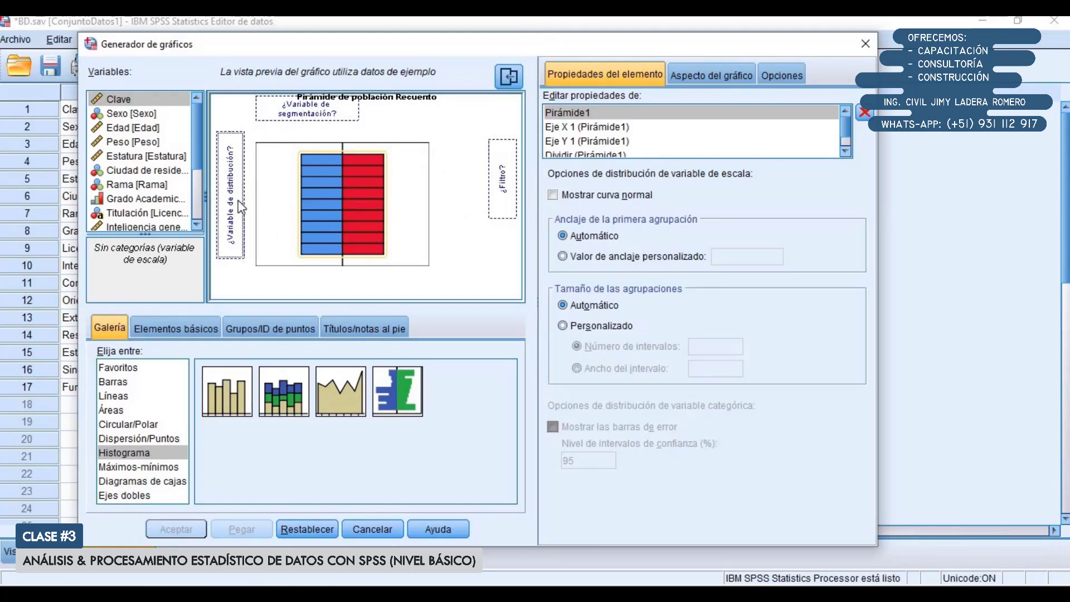
pyautogui.moveTo(164, 142); pyautogui.dragTo(231, 193)
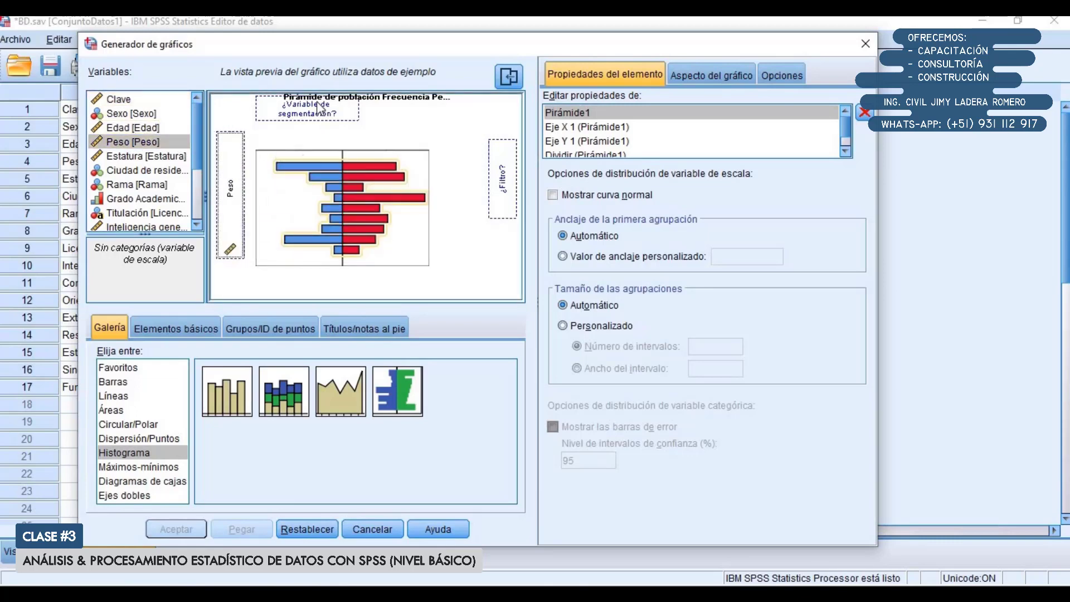
pyautogui.moveTo(144, 115); pyautogui.dragTo(301, 120)
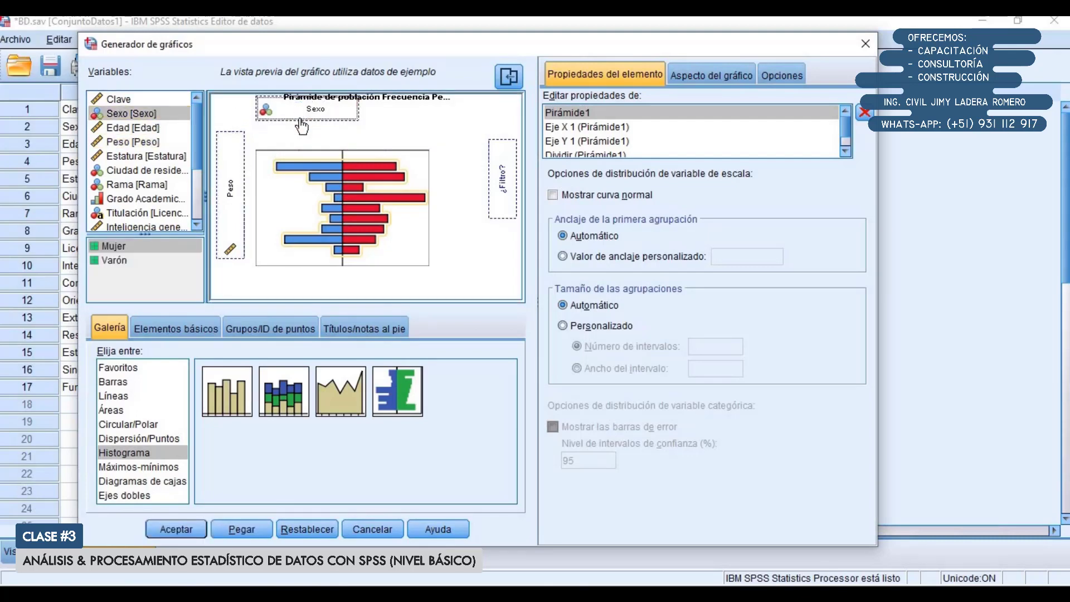
pyautogui.click(176, 530)
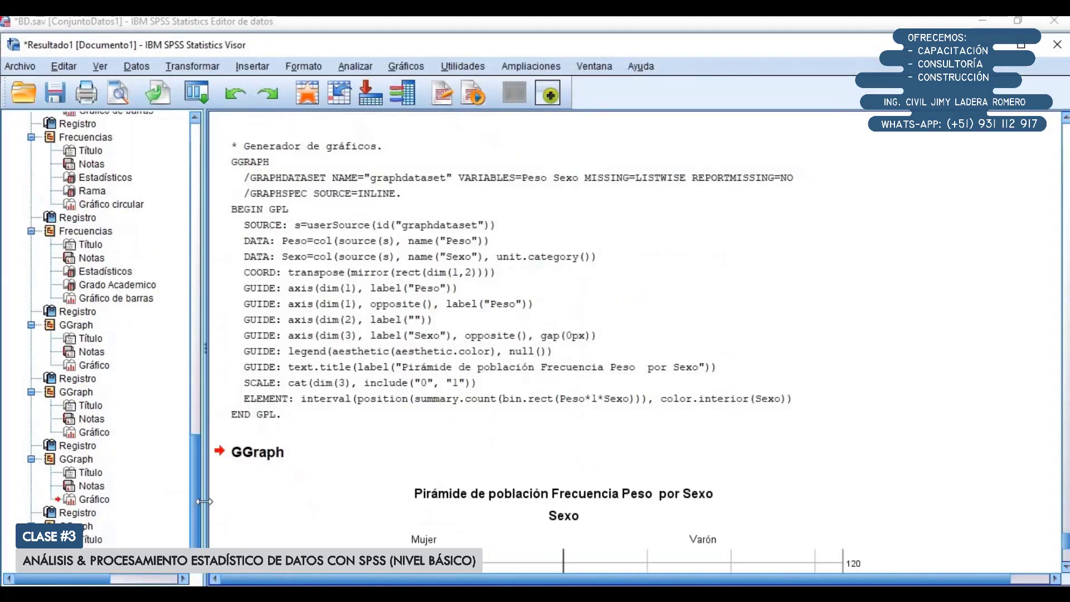
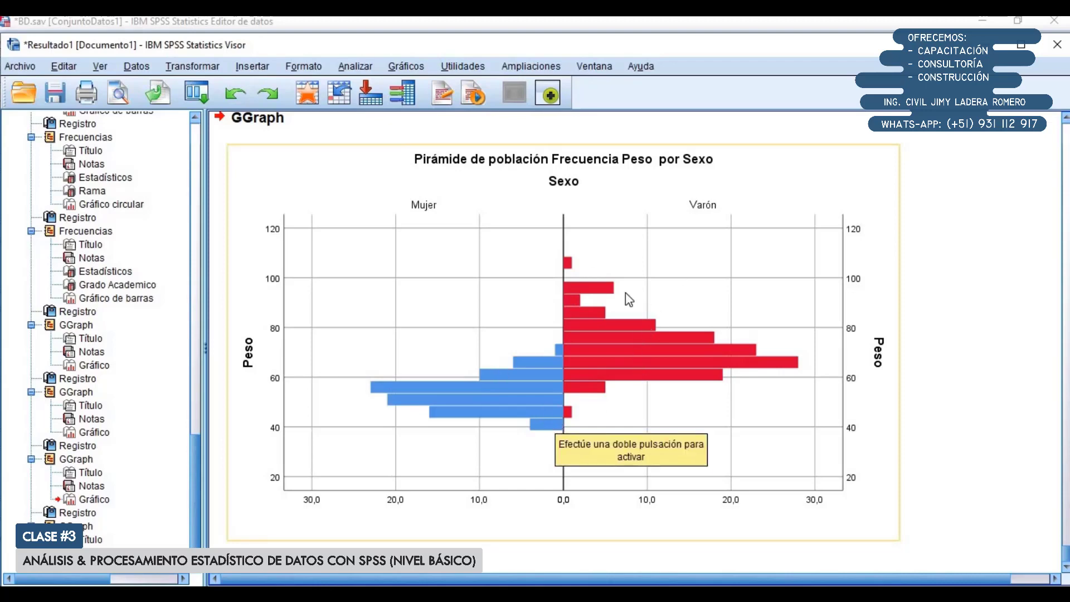
# Step: Bring the Resultado1 output viewer back to the front and maximize its window
pyautogui.click(1054, 46)
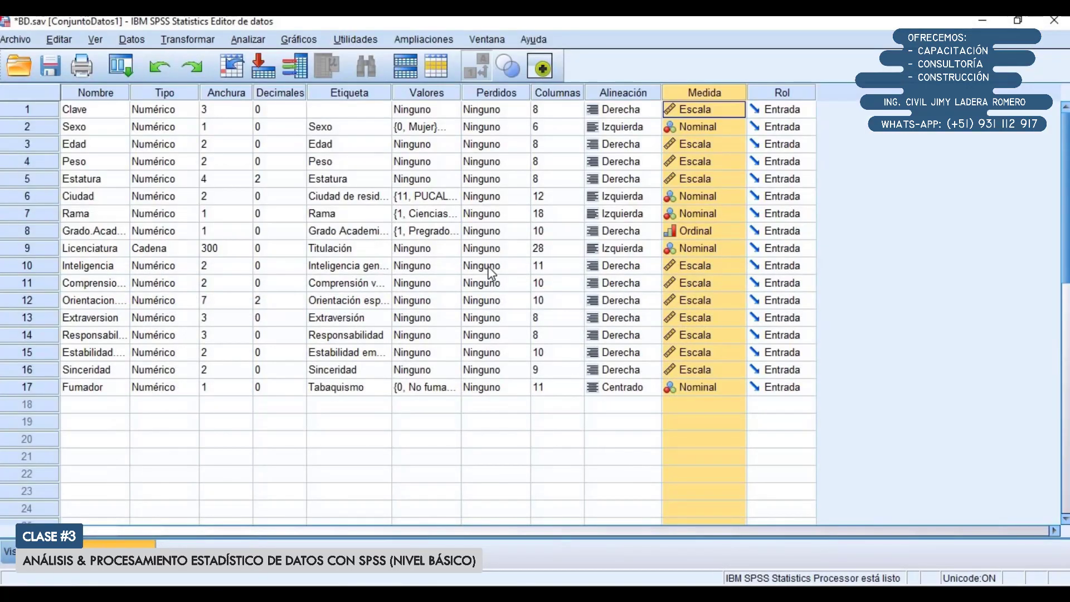
pyautogui.click(285, 594)
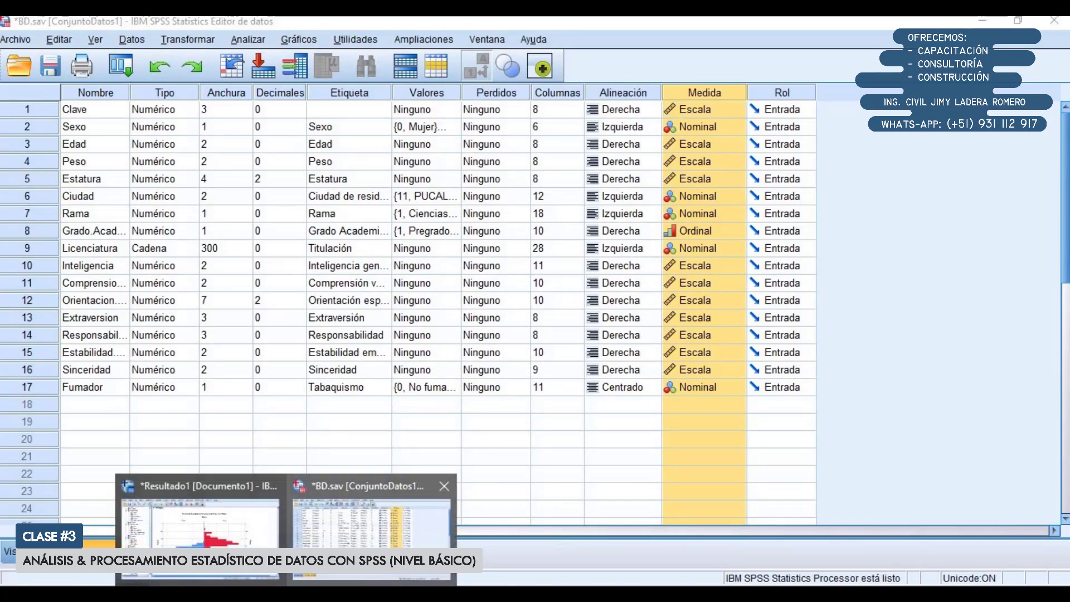
pyautogui.click(250, 530)
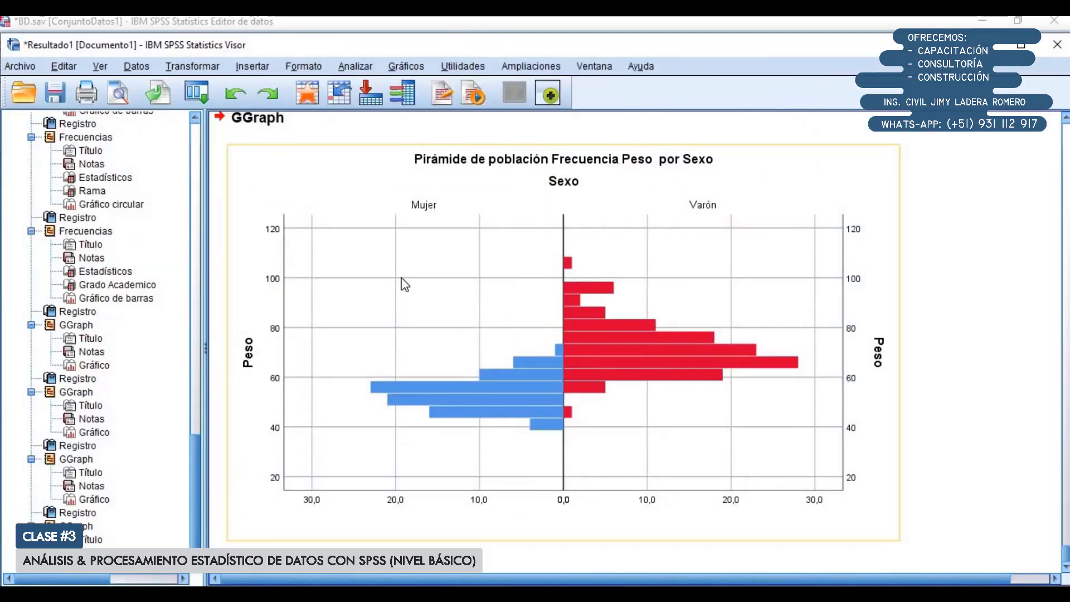
pyautogui.doubleClick(368, 45)
# Step: Review the frequency tables and charts throughout the output document, ending at the Peso por Sexo population pyramid
pyautogui.scroll(5, 601, 318)
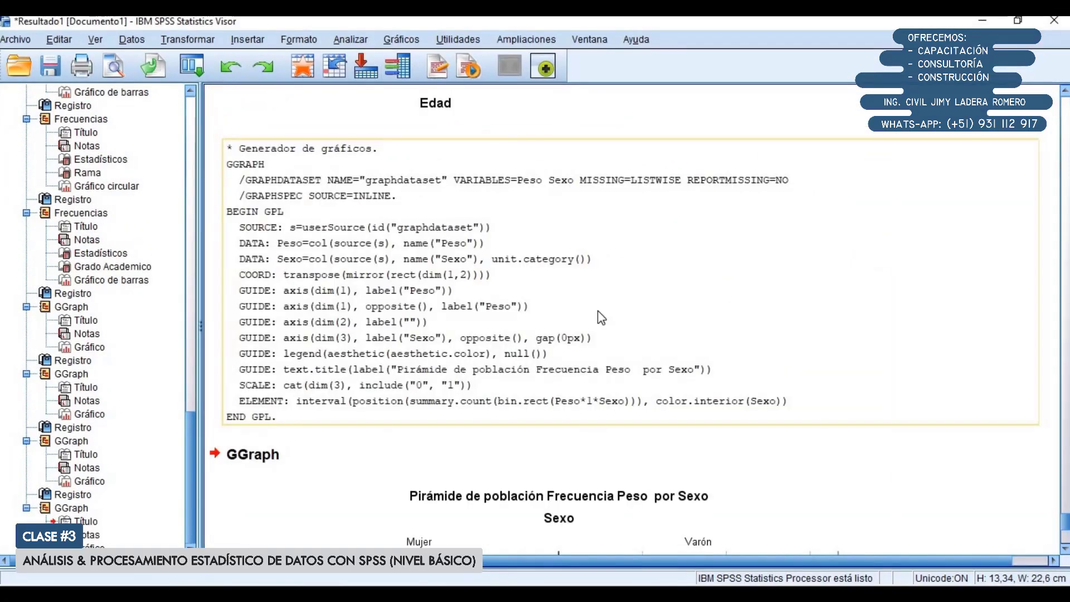
pyautogui.scroll(5, 601, 317)
pyautogui.scroll(10, 1061, 146)
pyautogui.scroll(10, 490, 289)
pyautogui.scroll(-15, 489, 304)
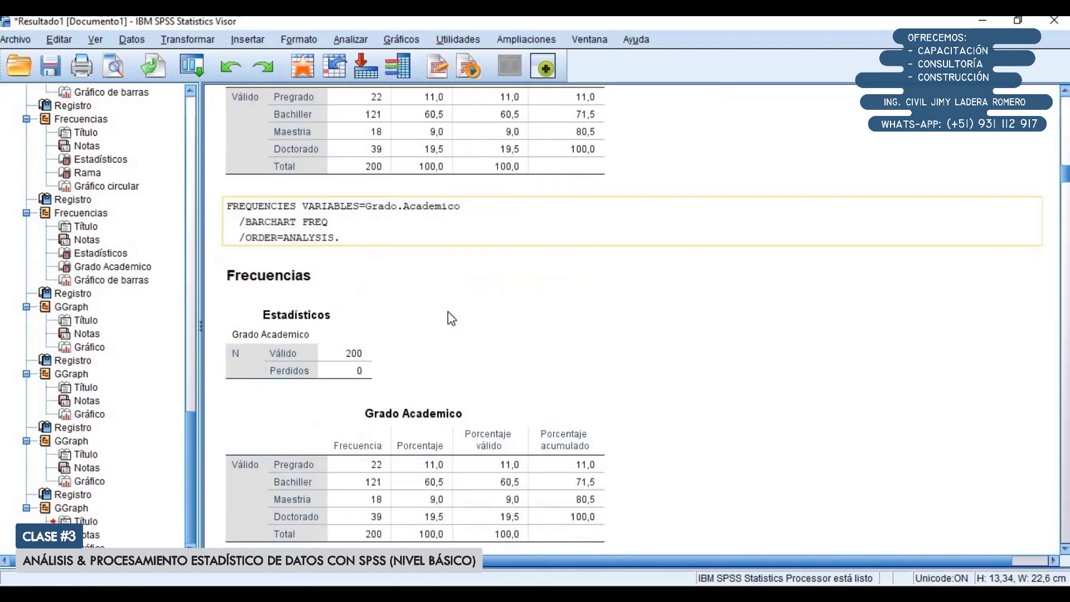
pyautogui.scroll(-12, 447, 311)
pyautogui.scroll(-20, 447, 311)
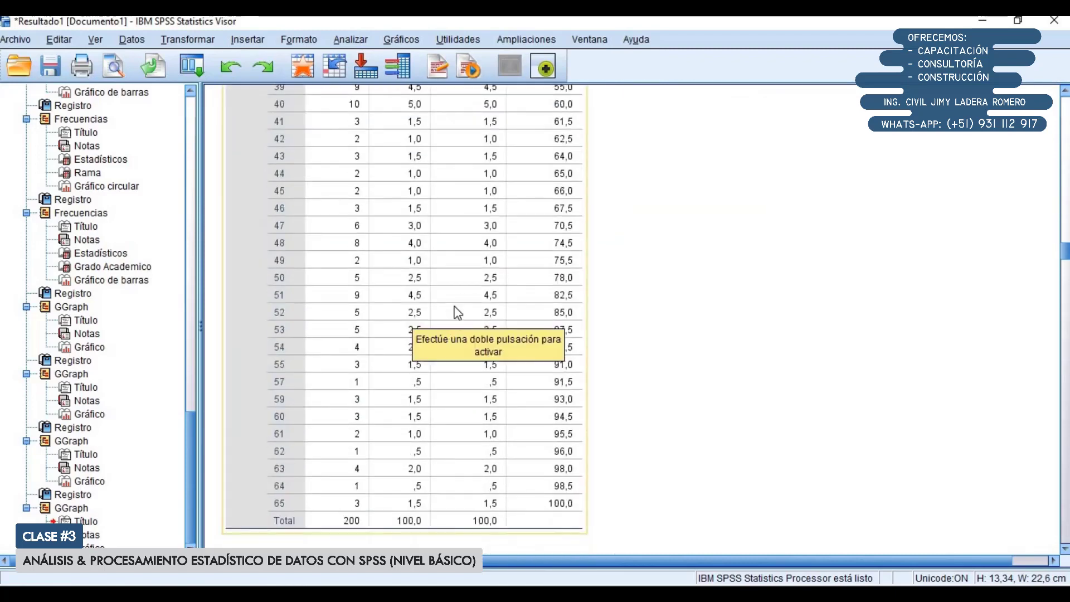
pyautogui.scroll(-15, 456, 312)
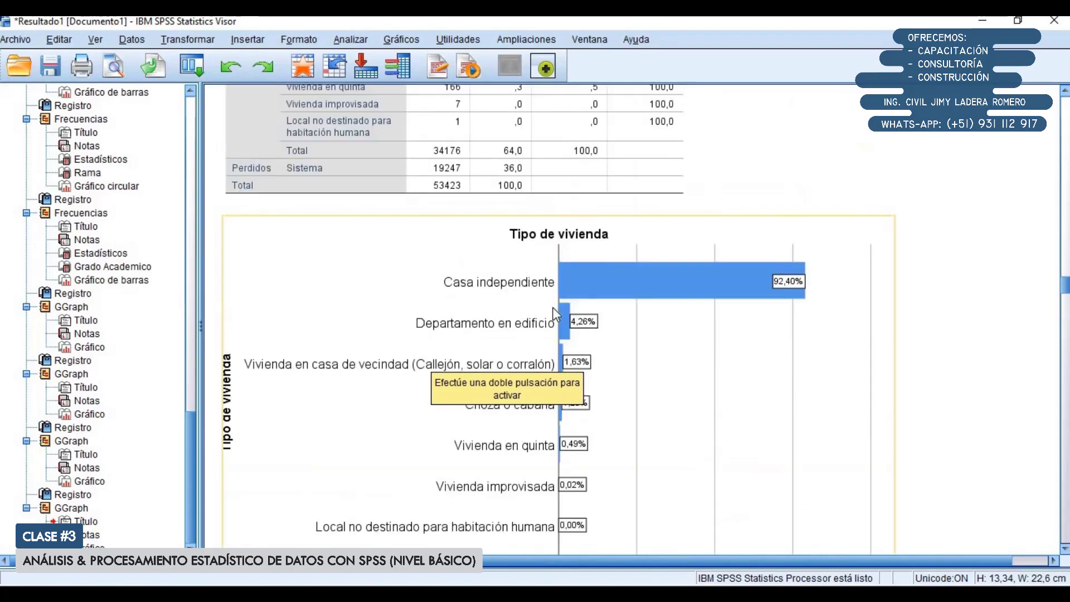
pyautogui.scroll(3, 553, 306)
pyautogui.scroll(-20, 551, 319)
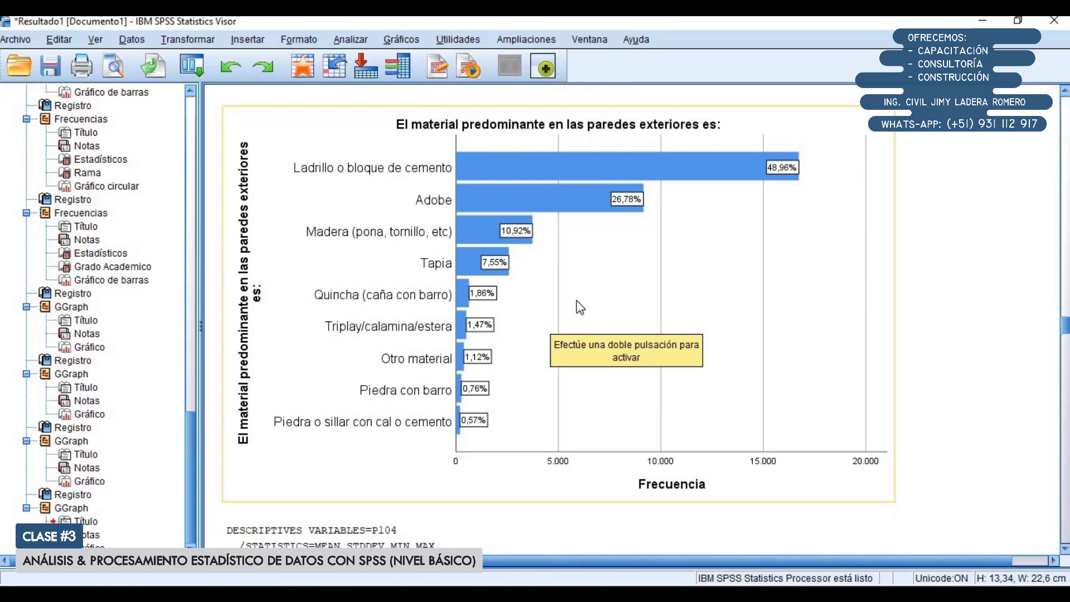
pyautogui.scroll(-20, 513, 343)
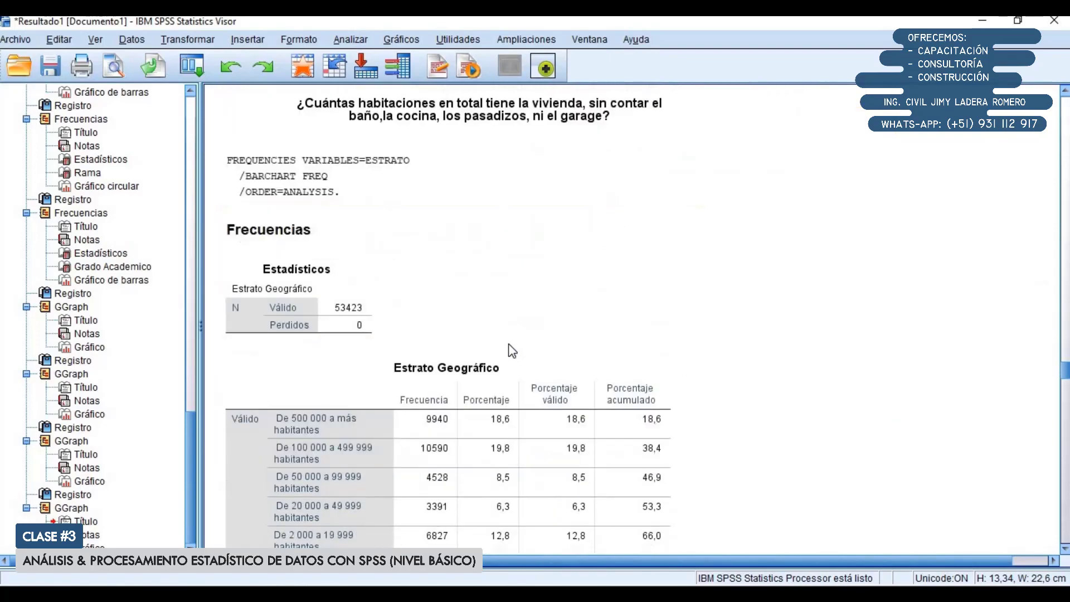
pyautogui.scroll(-20, 512, 350)
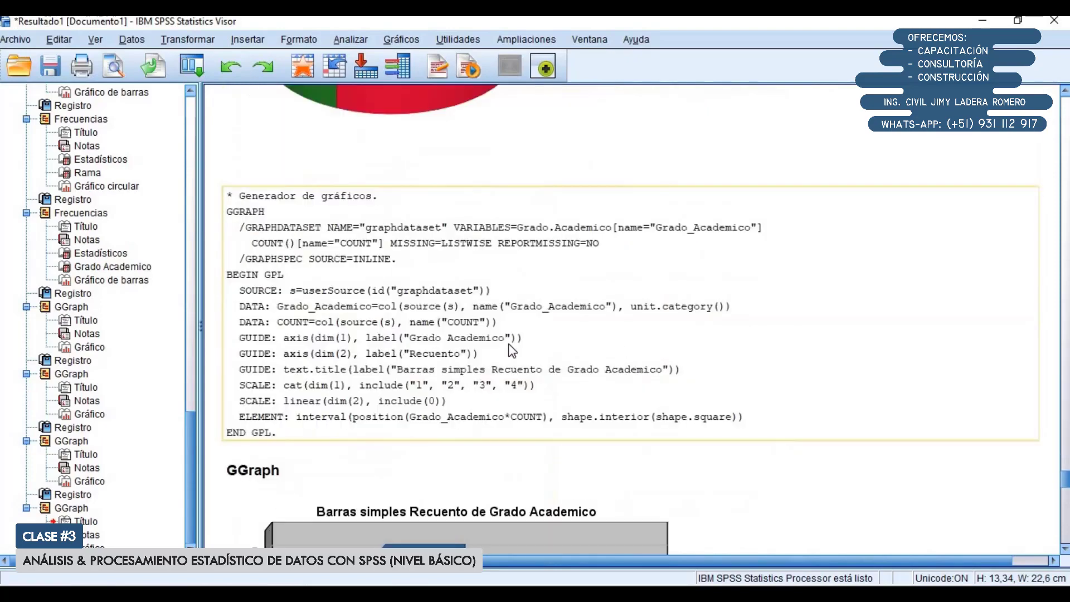
pyautogui.scroll(-5, 554, 371)
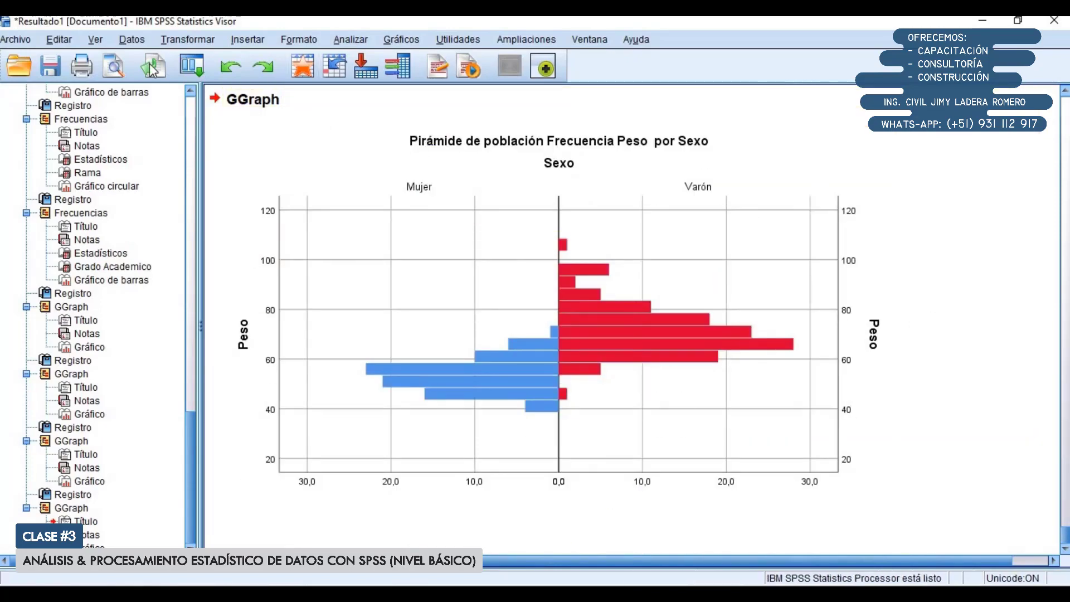
# Step: Save the output document to the Desktop as ResultadoLección3 and close its viewer window
pyautogui.click(22, 41)
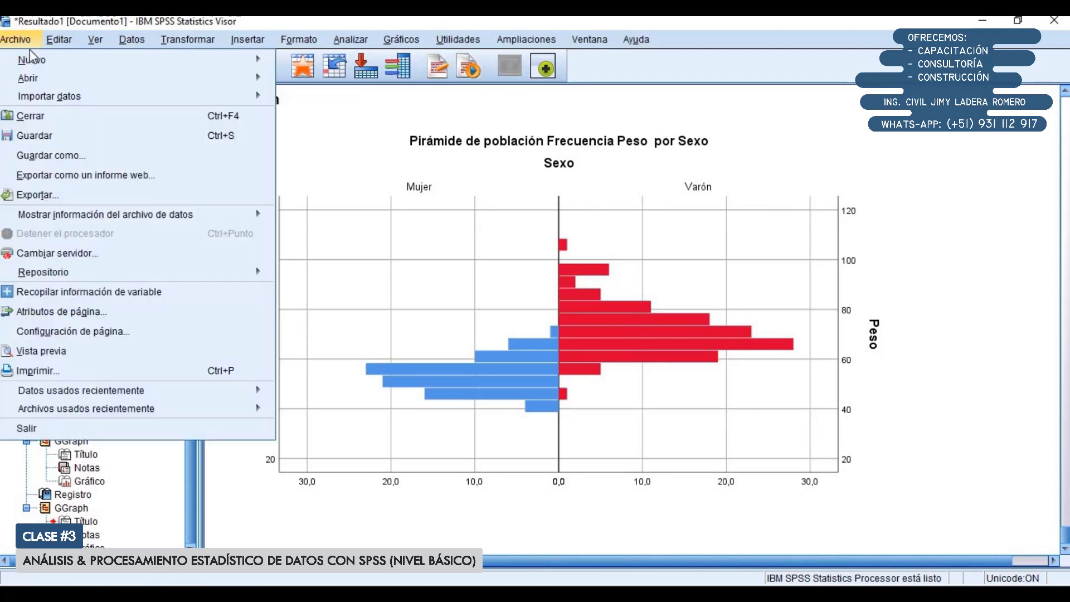
pyautogui.click(59, 140)
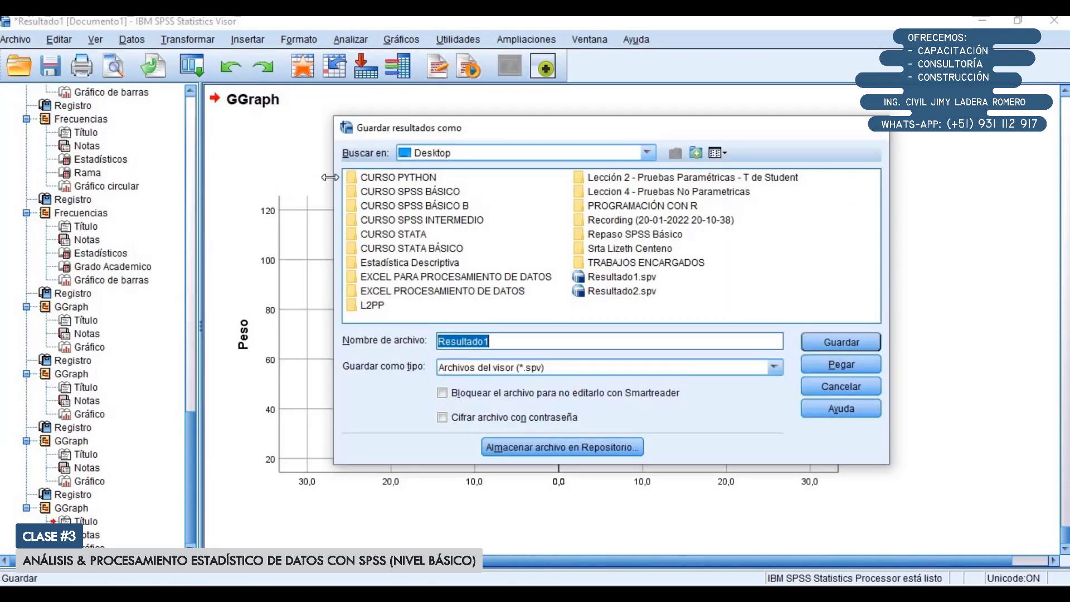
pyautogui.click(535, 340)
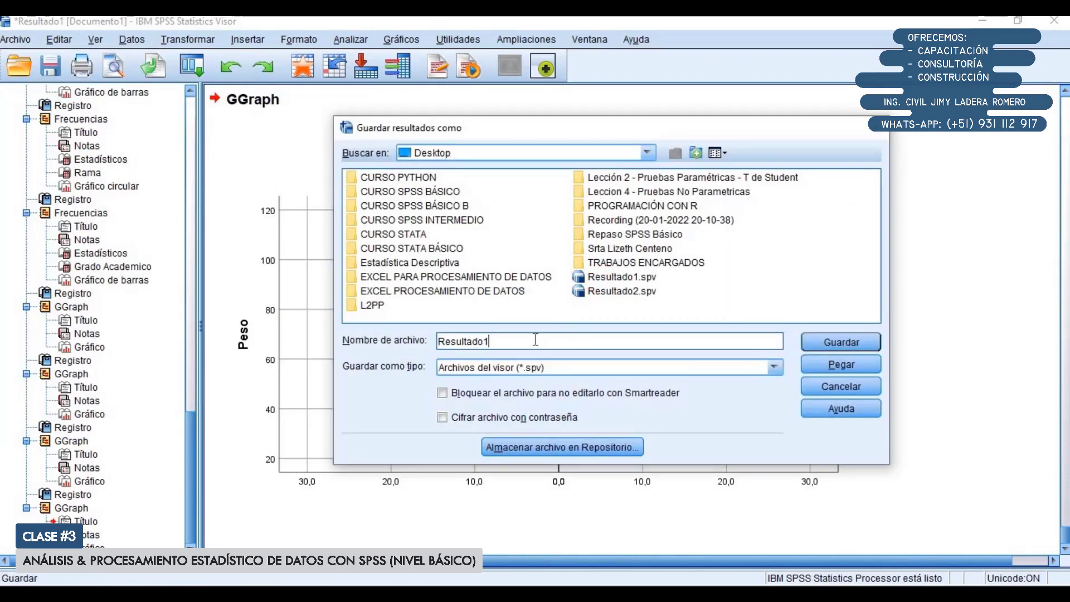
pyautogui.press('BackSpace')
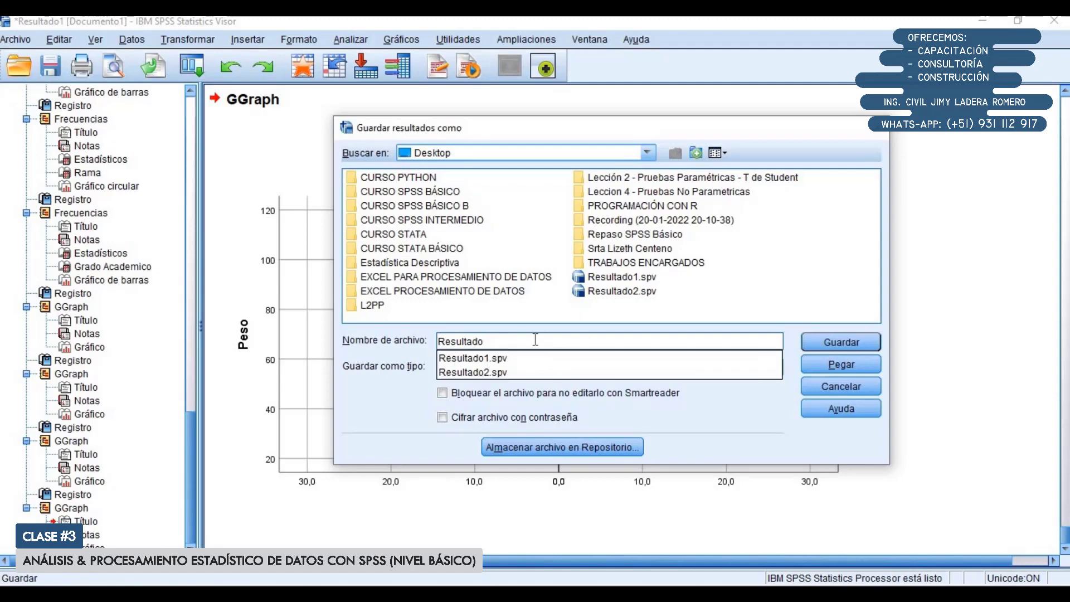
pyautogui.write('Lección3')
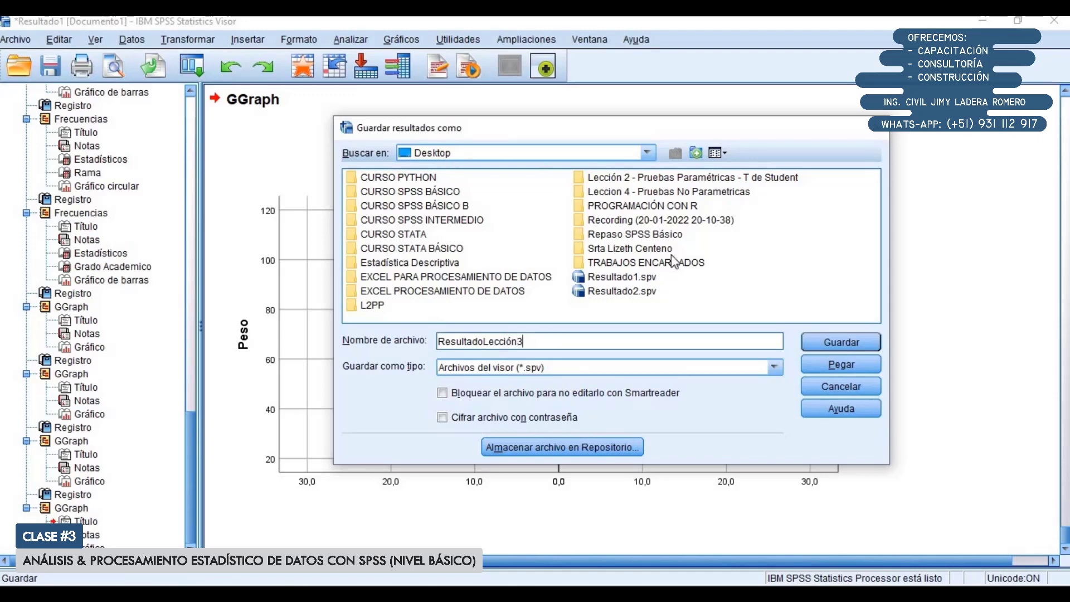
pyautogui.click(841, 342)
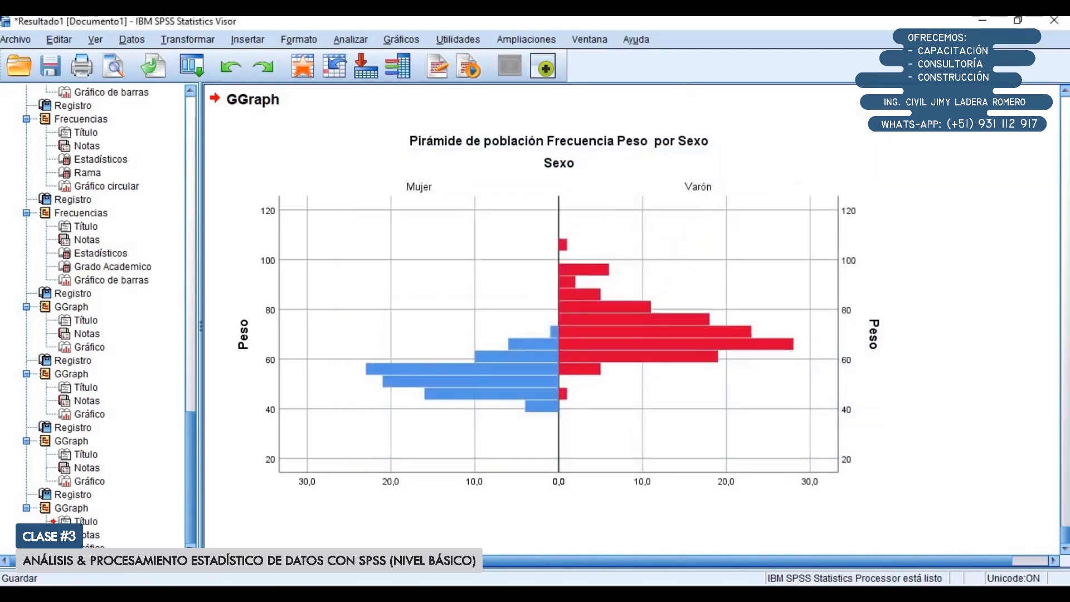
pyautogui.click(1054, 23)
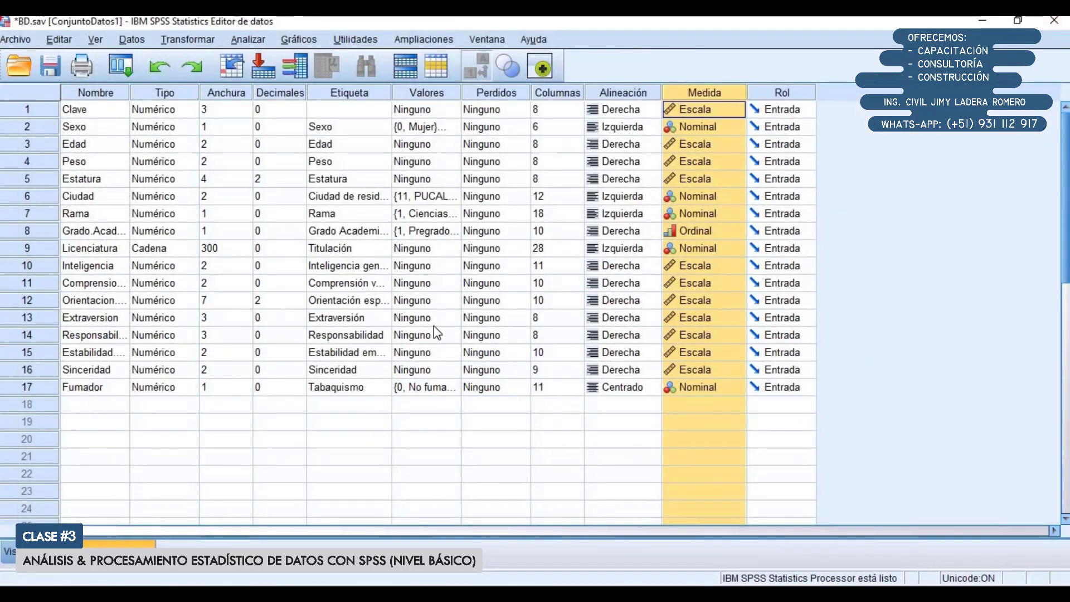
# Step: Reopen the ResultadoLección3.spv output file from the Desktop and maximize its window
pyautogui.click(22, 40)
pyautogui.moveTo(53, 78)
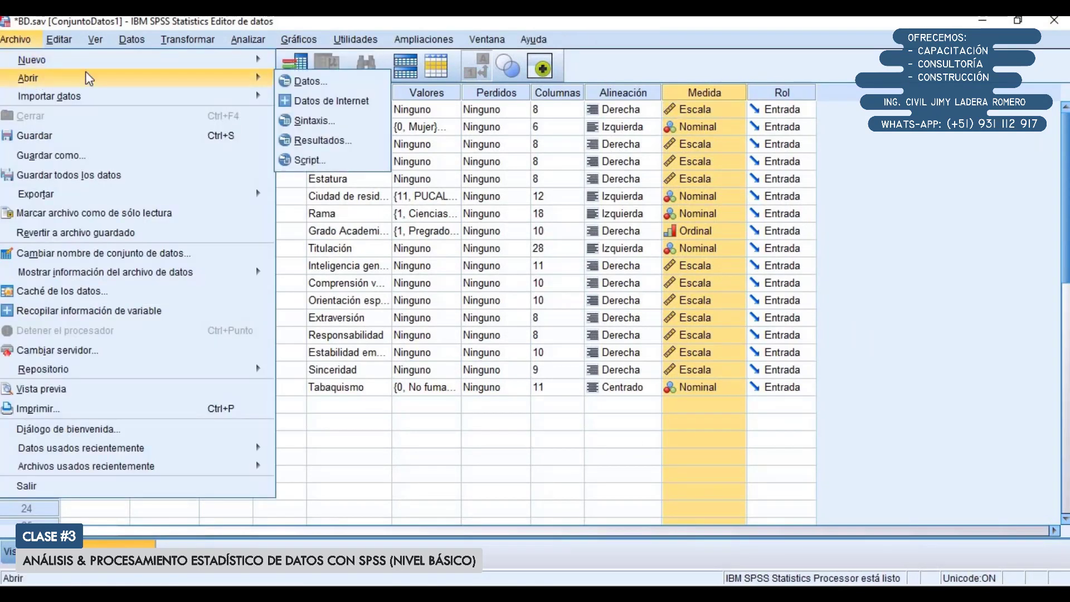
pyautogui.click(324, 141)
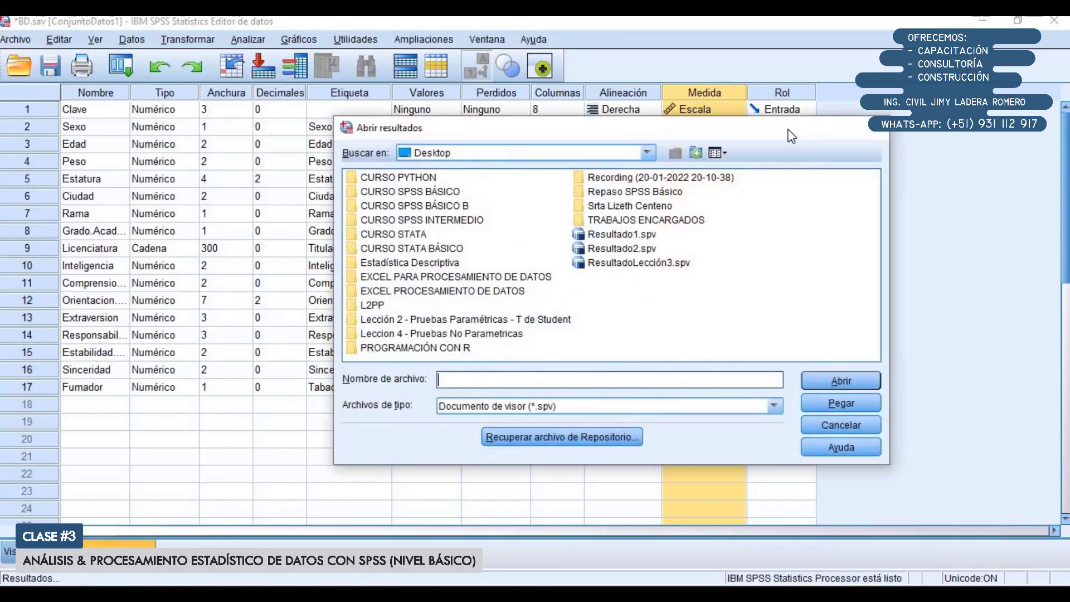
pyautogui.doubleClick(625, 263)
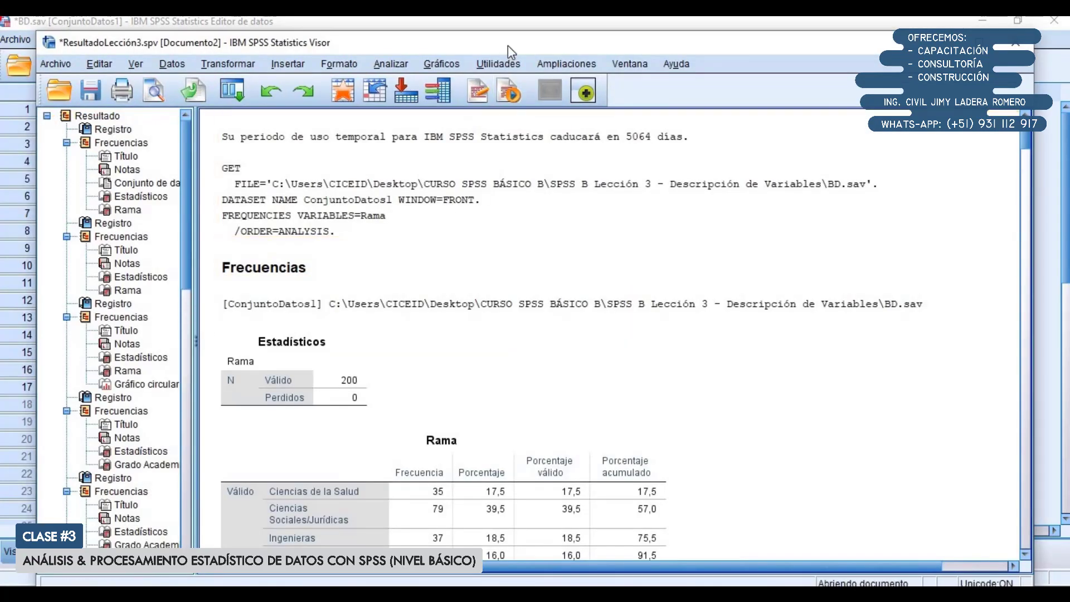
pyautogui.doubleClick(507, 45)
# Step: Copy the Rama frequency table located above the pie chart in the output document
pyautogui.scroll(-15, 445, 351)
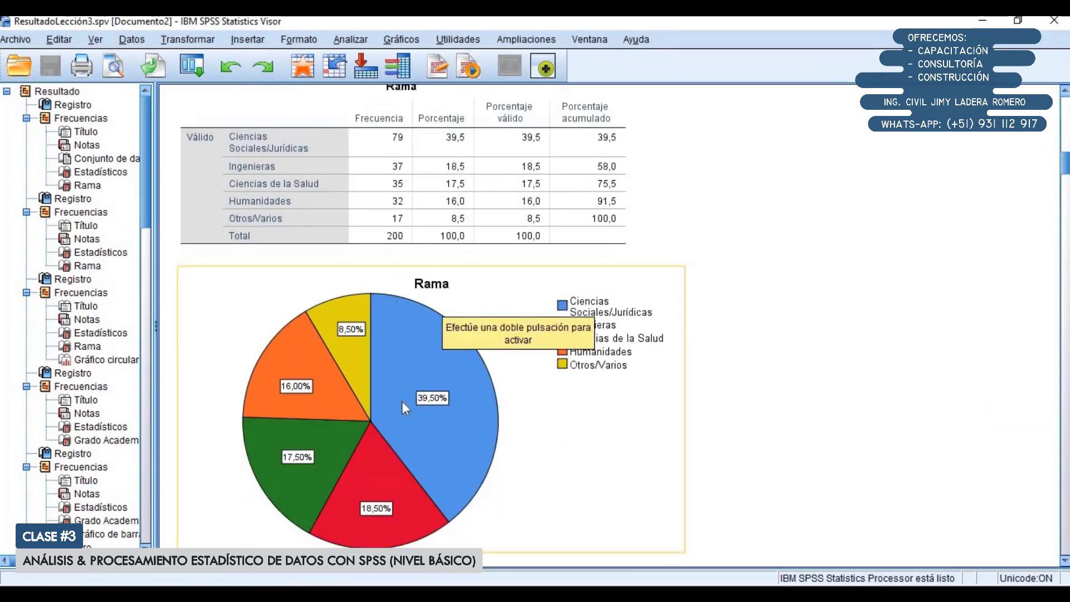
pyautogui.click(419, 172)
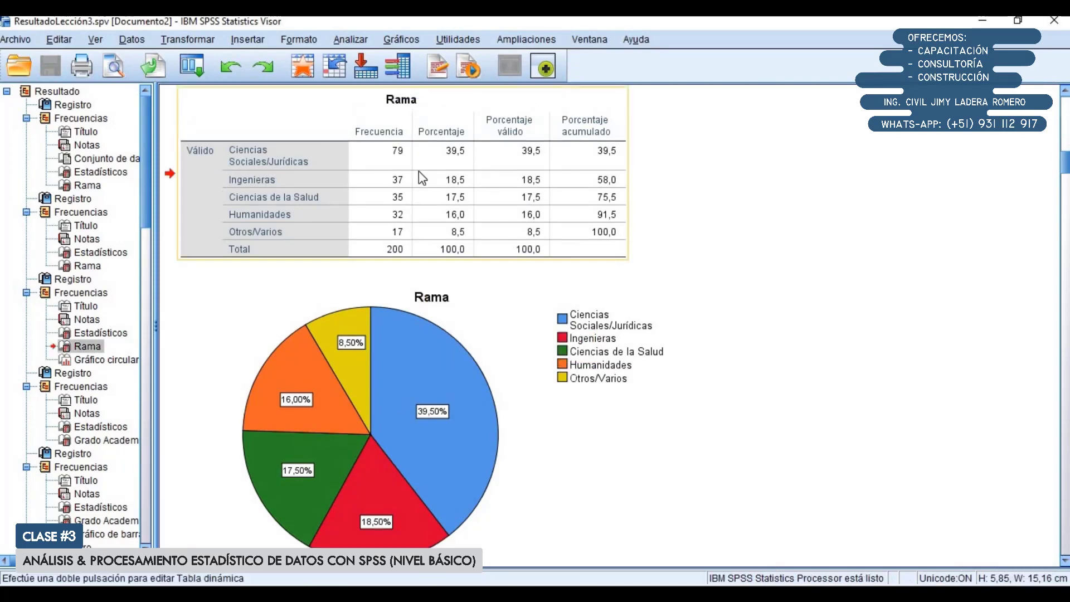
pyautogui.rightClick(419, 172)
pyautogui.click(439, 202)
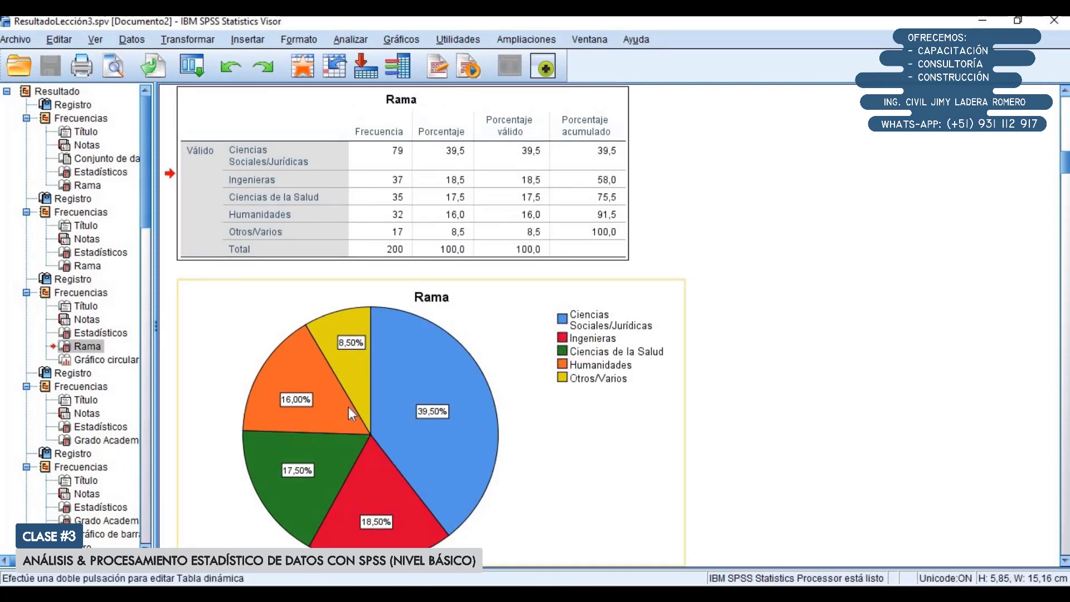
# Step: Paste the Rama table into a blank Excel workbook starting at cell B2 and widen column C to fit the category names
pyautogui.press('super+e')
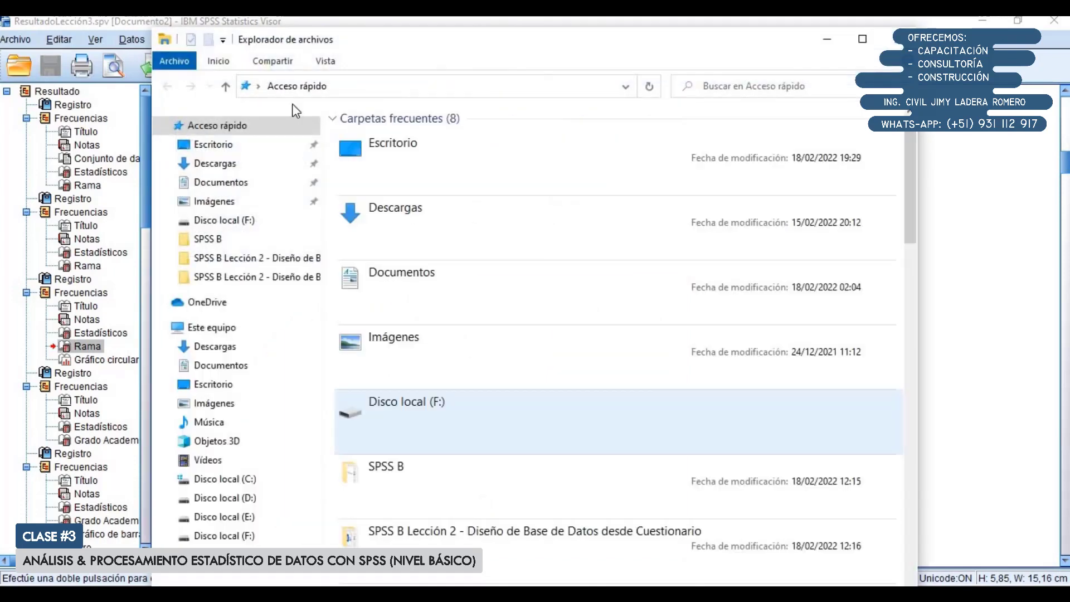
pyautogui.doubleClick(379, 48)
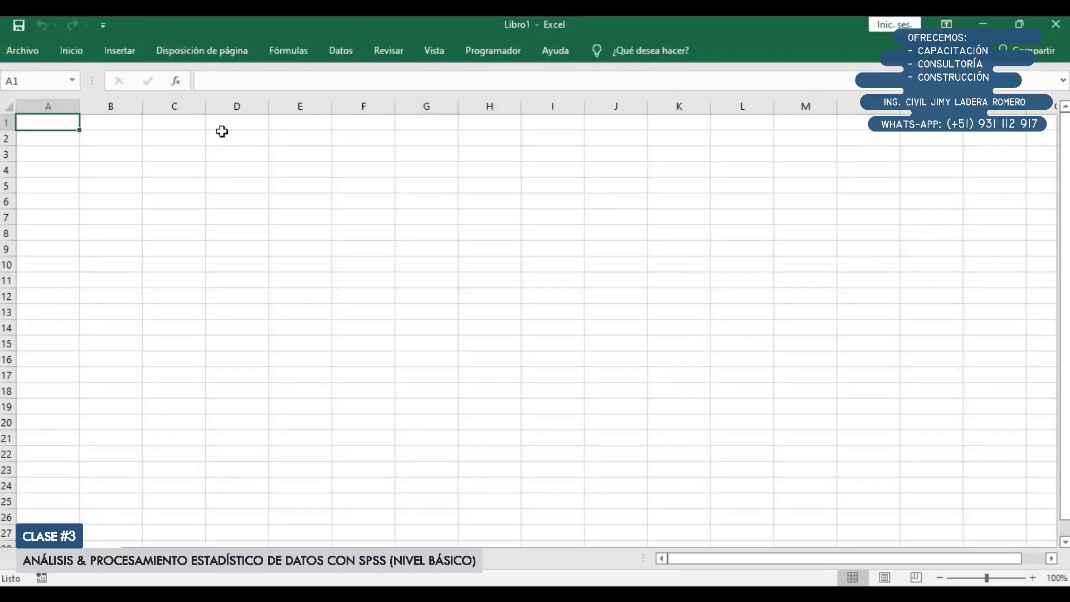
pyautogui.click(125, 143)
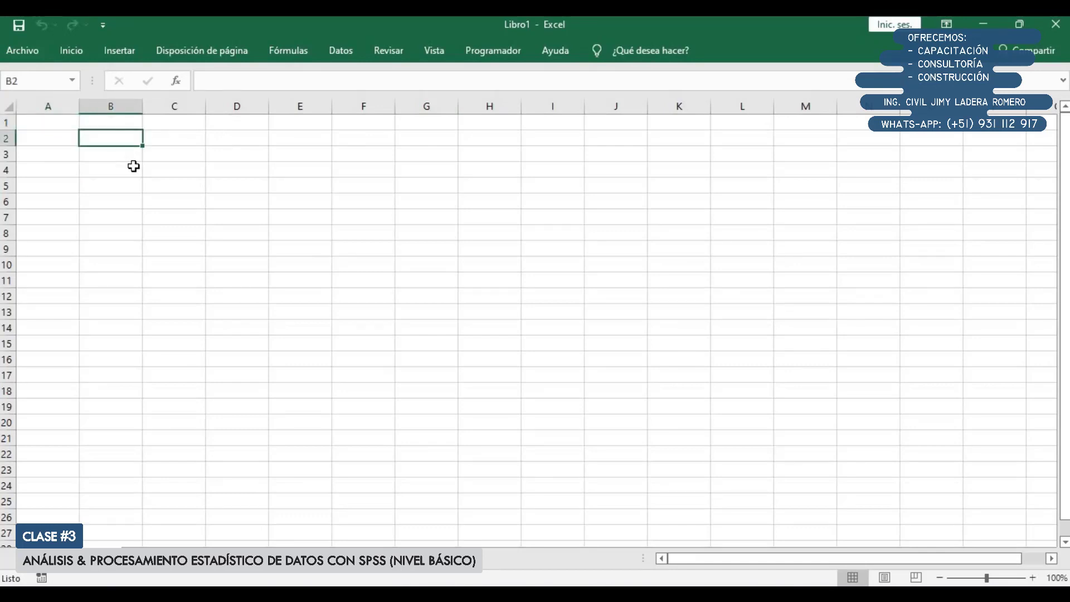
pyautogui.write('Rama \t\tFrecuencia\tPorcentaje\tPorcentaje válido\tPorcentaje acumulado Válido\tCiencias Sociales/Jurídicas\t79\t39.5\t39.5\t39.5 \tIngenieras\t37\t18.5\t18.5\t58.0 \tCiencias de la Salud\t35\t17.5\t17.5\t75.5 \tHumanidades\t32\t16.0\t16.0\t91.5 \tOtros/Varios\t17\t8.5\t8.5\t100.0 \tTotal\t200\t100.0\t100.0')
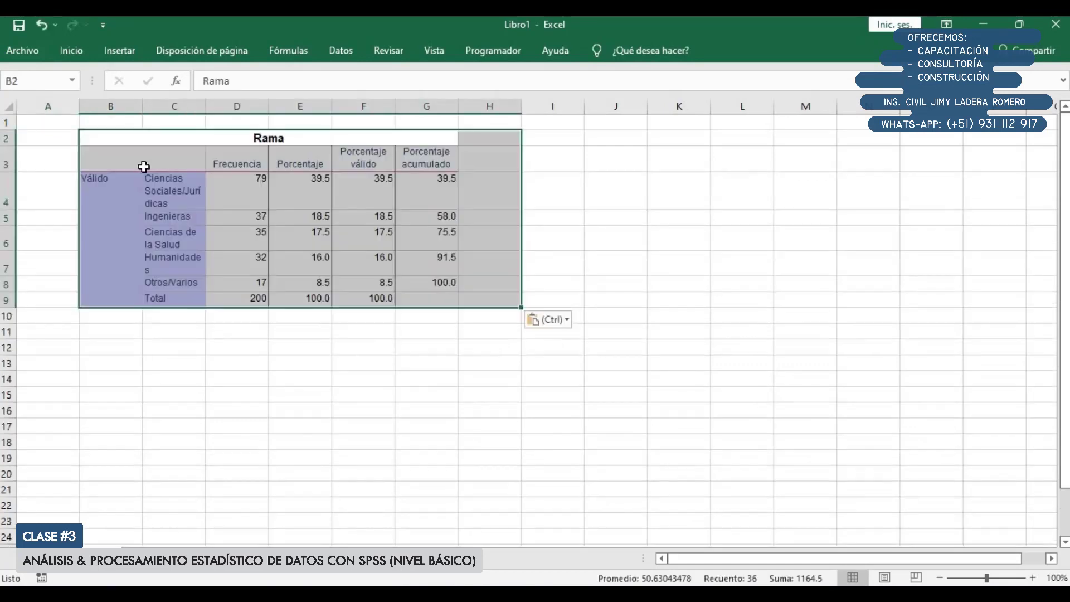
pyautogui.click(178, 284)
pyautogui.moveTo(207, 106); pyautogui.dragTo(259, 107)
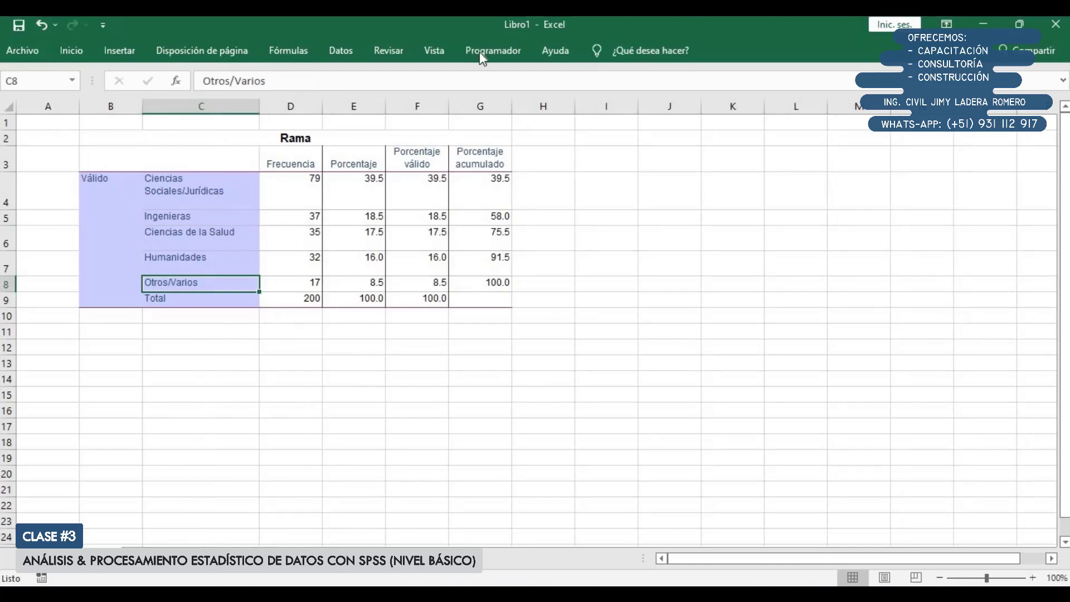
# Step: Return to the SPSS output, create a blank Word document over it, and paste the Rama frequency table there
pyautogui.doubleClick(387, 34)
pyautogui.moveTo(287, 594)
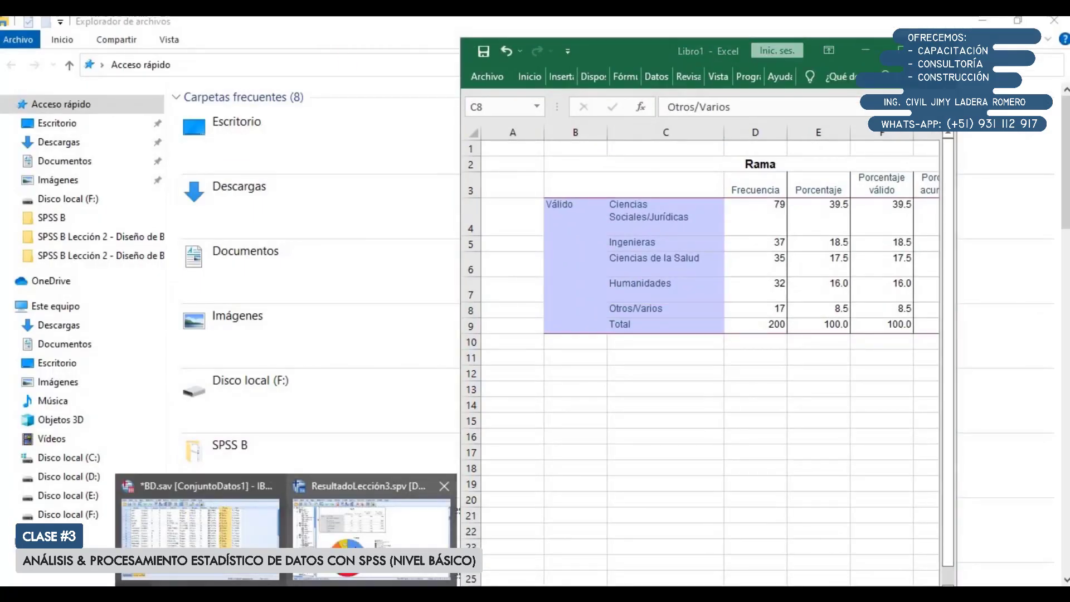
pyautogui.click(357, 515)
pyautogui.scroll(-5, 350, 369)
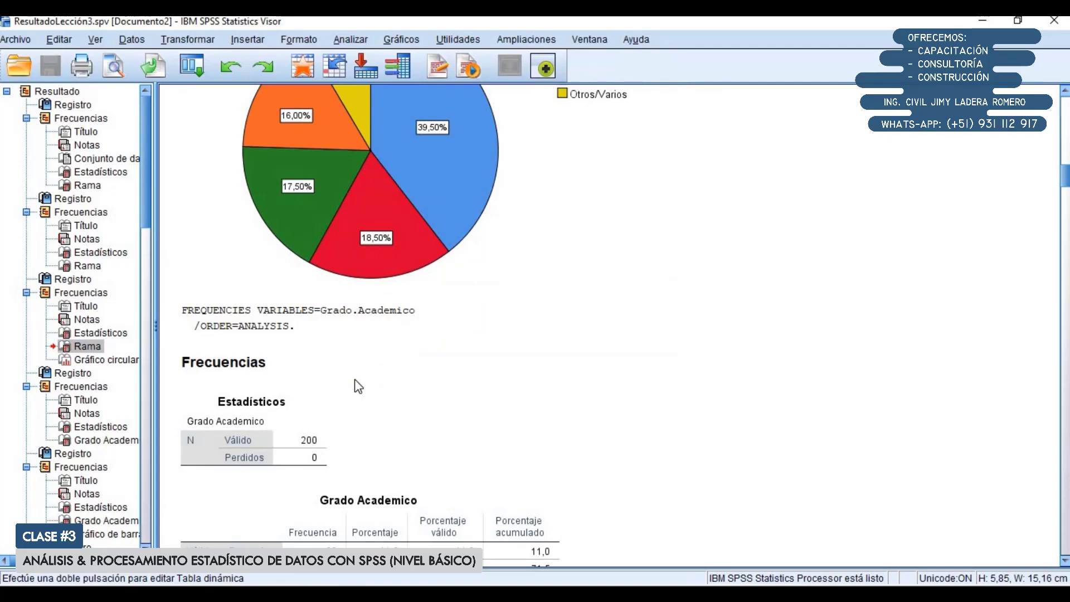
pyautogui.scroll(4, 345, 373)
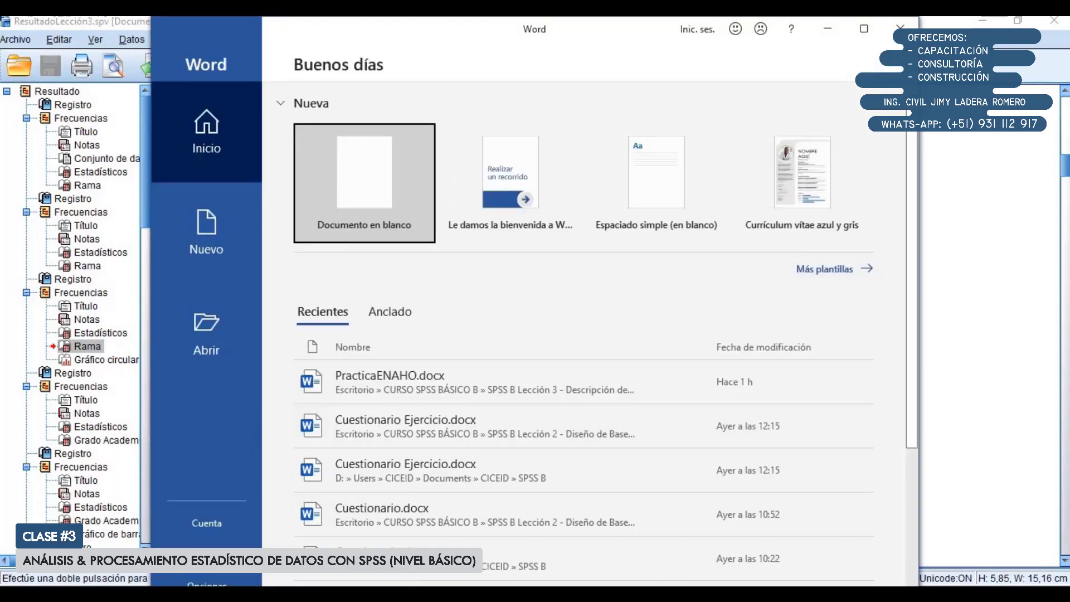
pyautogui.click(384, 181)
pyautogui.moveTo(339, 30); pyautogui.dragTo(411, 37)
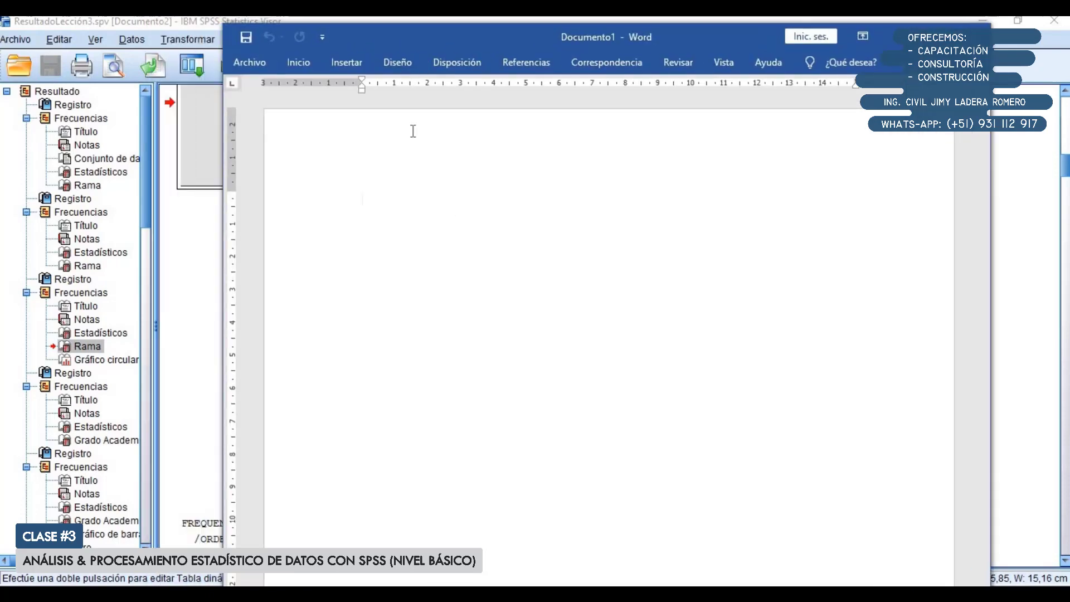
pyautogui.hotkey('ctrl', 'v')
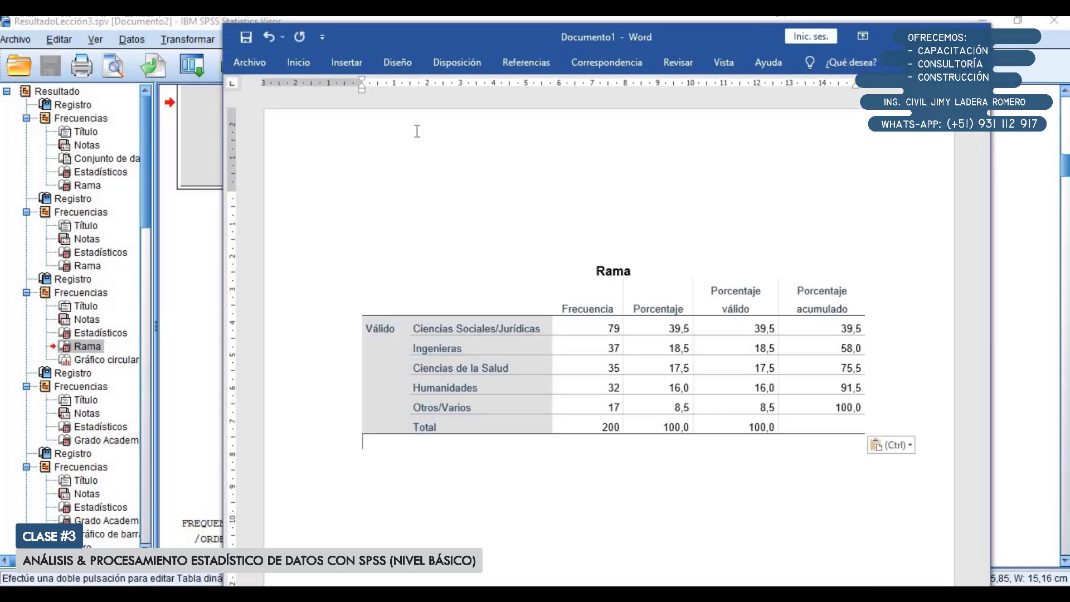
pyautogui.click(385, 252)
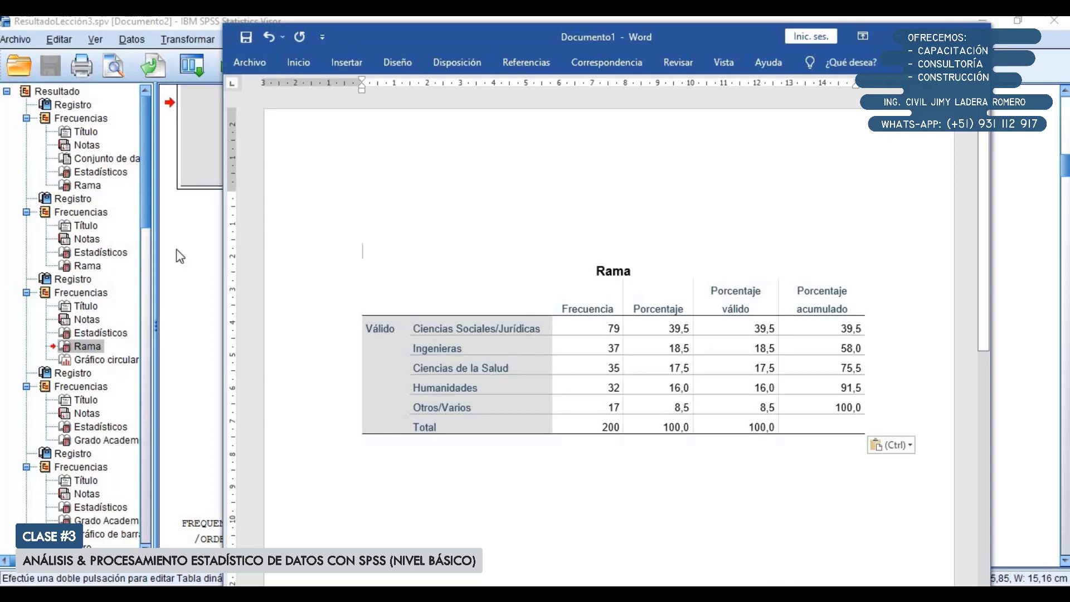
# Step: Copy the Rama pie chart from the SPSS output and paste it below the frequency table in the Word document
pyautogui.click(189, 262)
pyautogui.rightClick(309, 259)
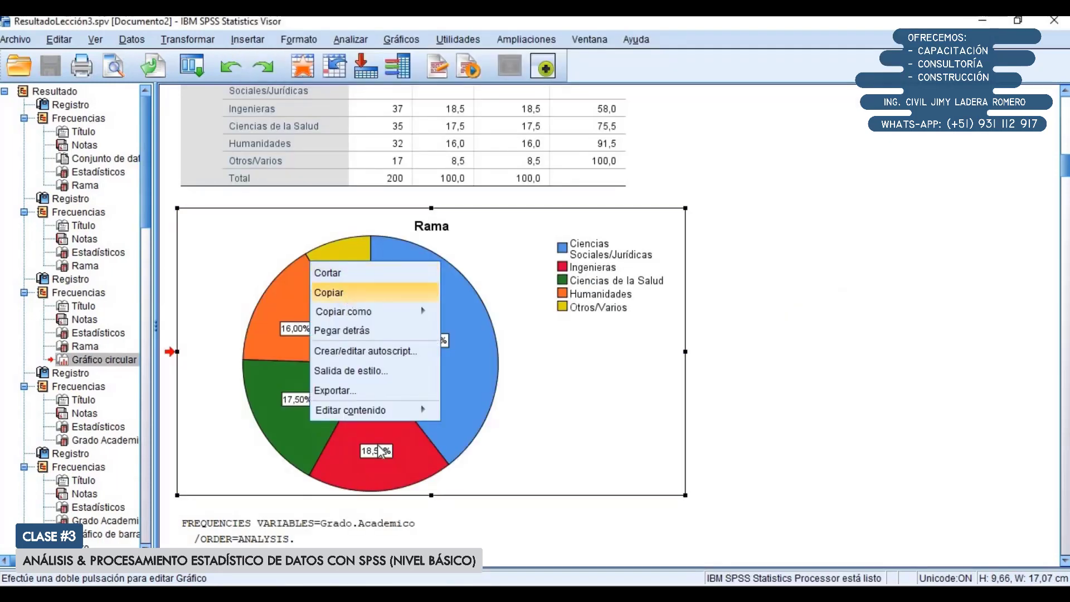
pyautogui.click(326, 286)
pyautogui.hotkey('alt', 'Tab')
pyautogui.click(474, 502)
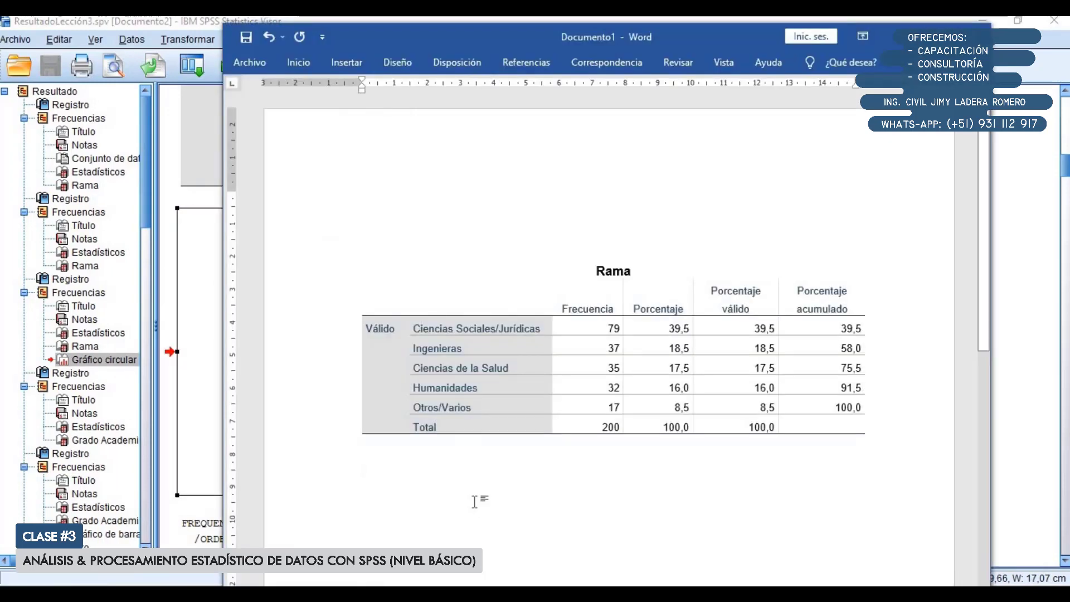
pyautogui.hotkey('ctrl', 'v')
pyautogui.click(543, 362)
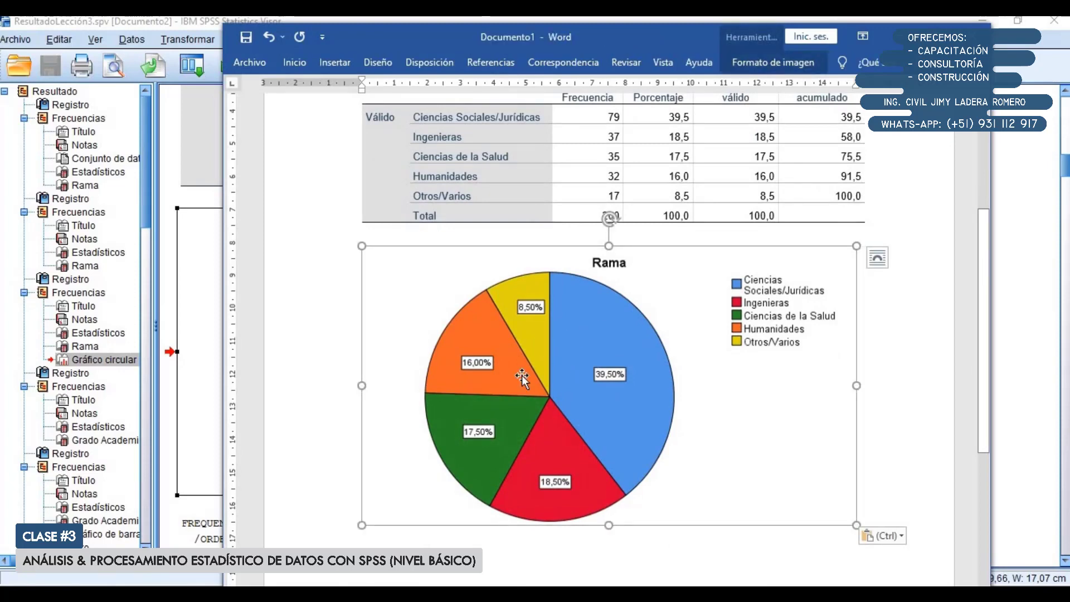
pyautogui.scroll(2, 519, 413)
pyautogui.scroll(-8, 519, 414)
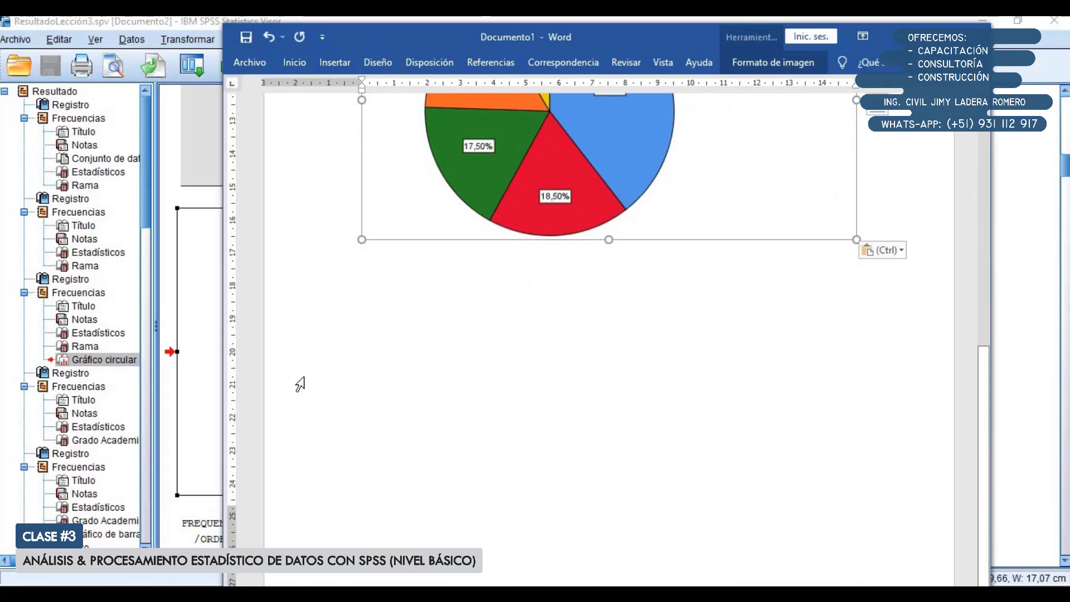
# Step: Return to the SPSS output and set up an export of all objects as a Word/RTF (*.doc) document
pyautogui.click(429, 20)
pyautogui.scroll(-4, 755, 440)
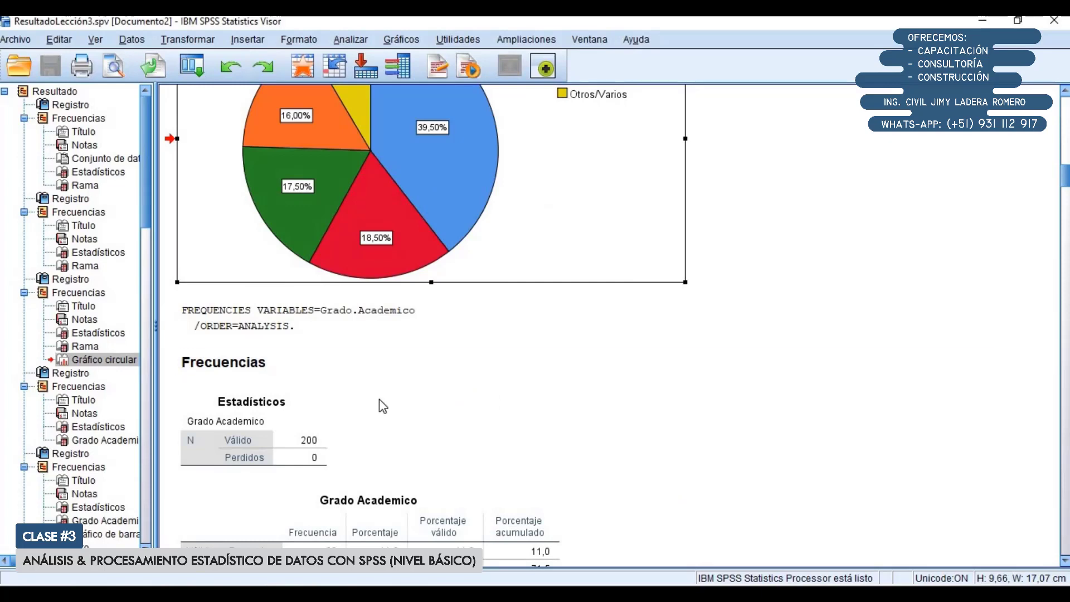
pyautogui.scroll(-15, 393, 440)
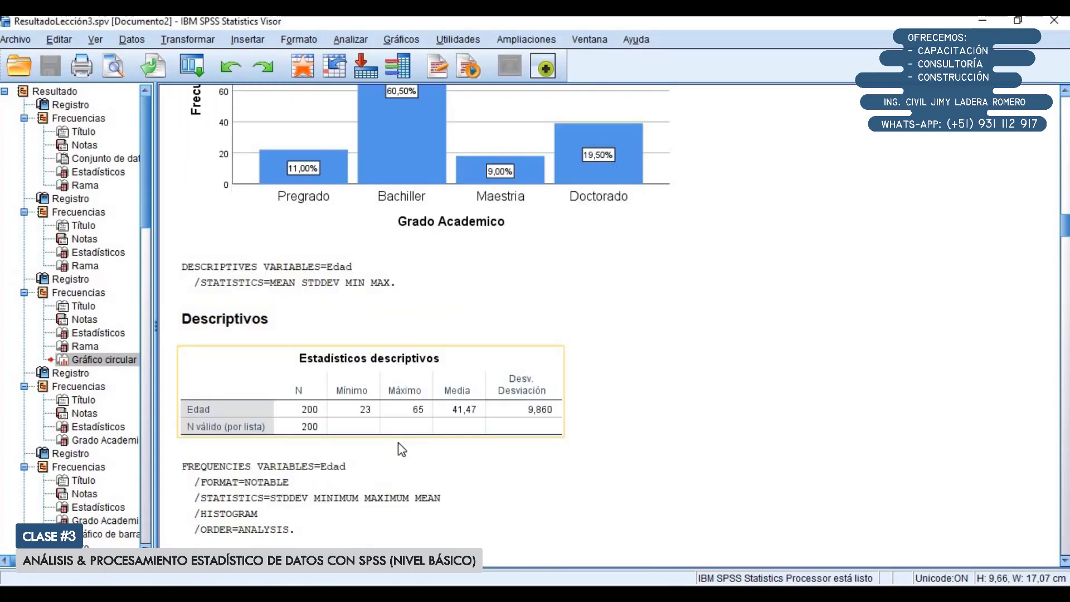
pyautogui.scroll(-15, 398, 442)
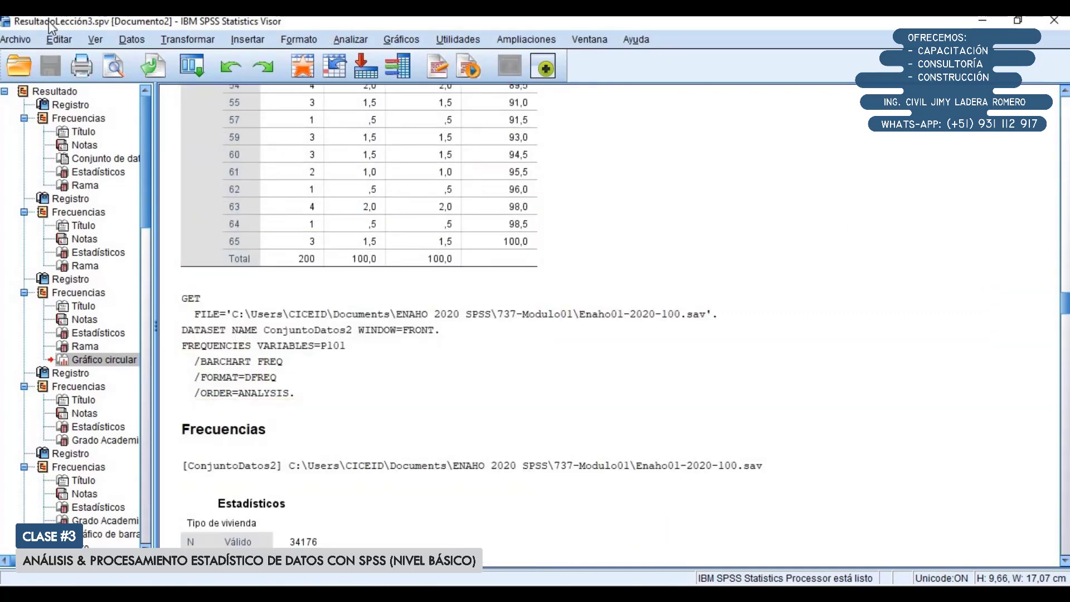
pyautogui.click(17, 39)
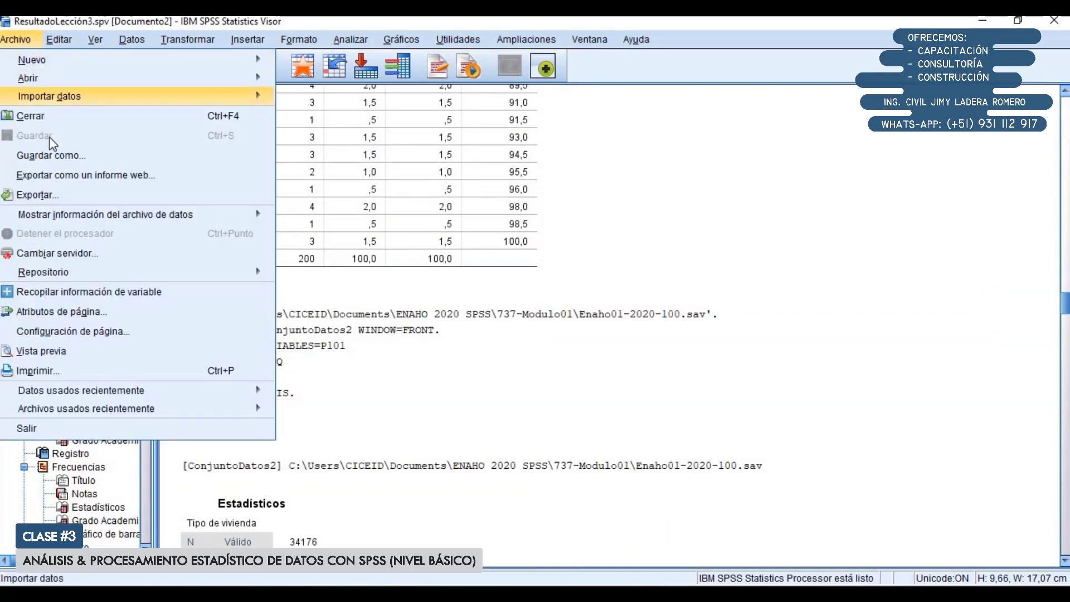
pyautogui.click(60, 194)
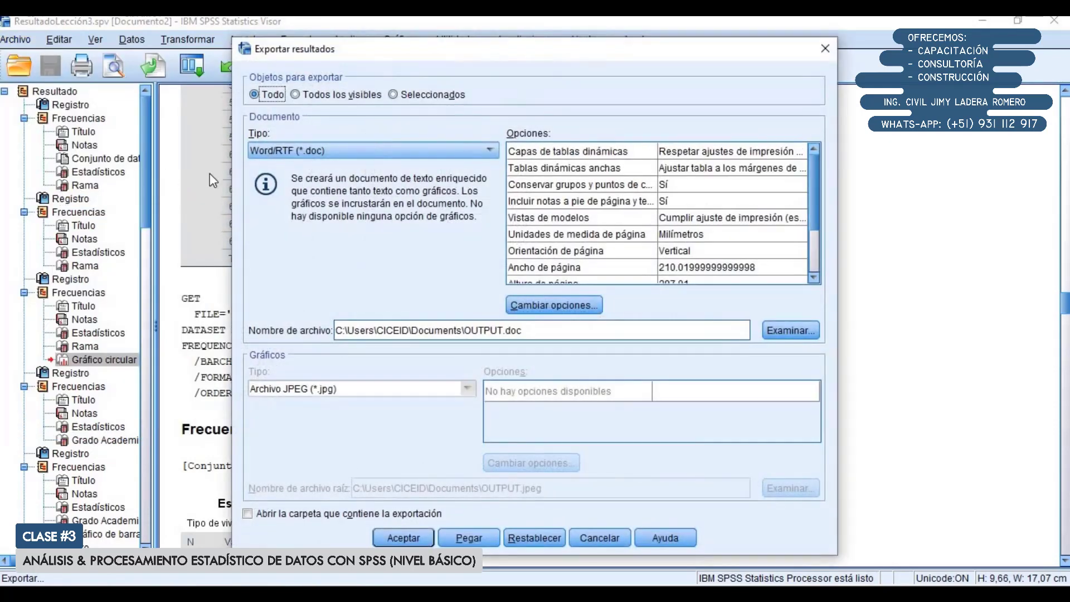
pyautogui.click(310, 152)
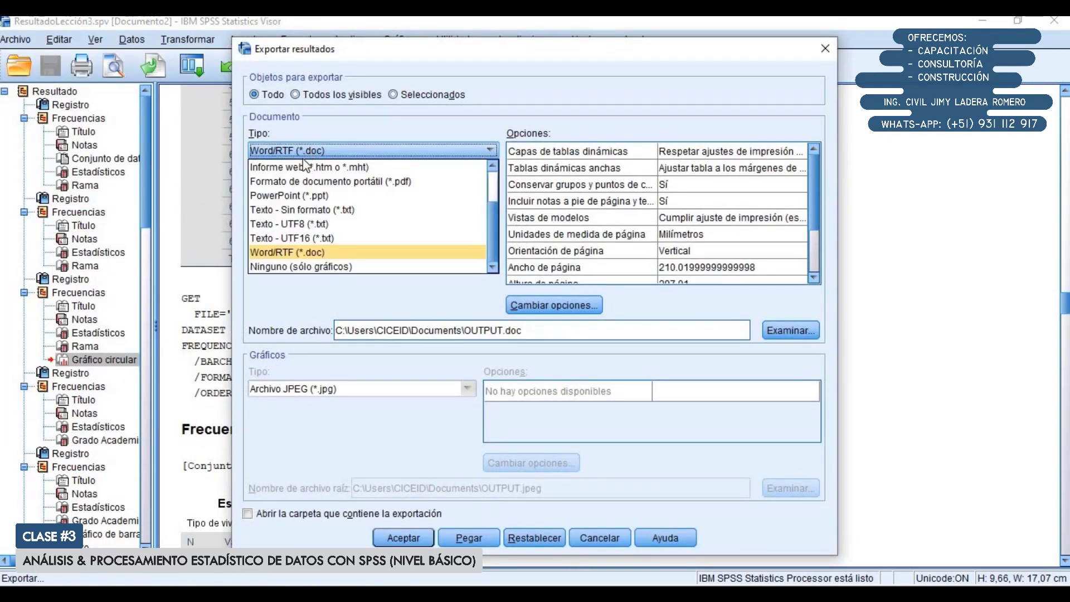
pyautogui.click(308, 254)
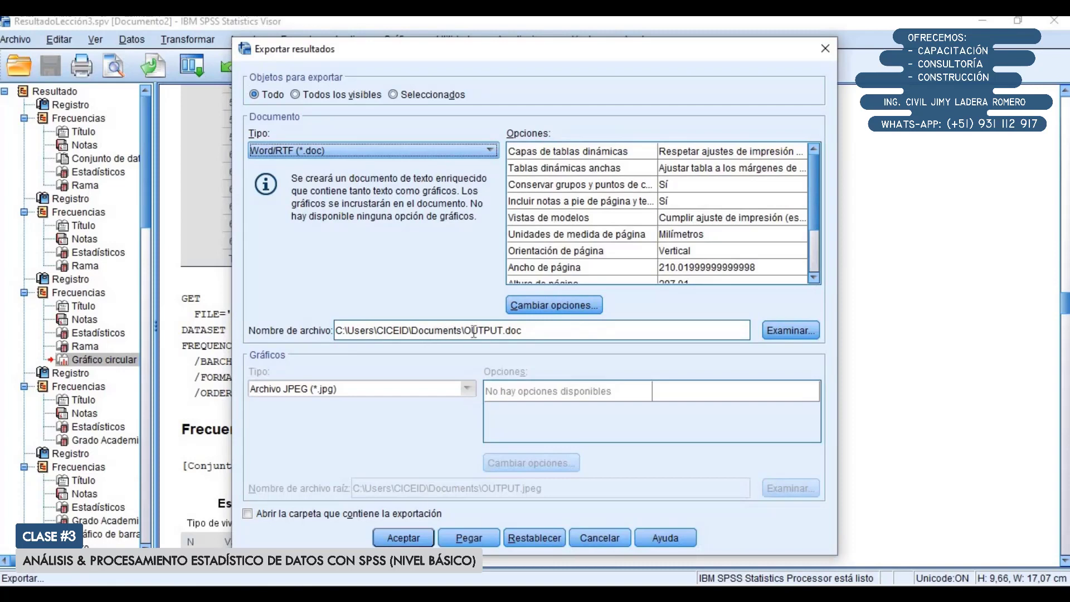
# Step: Try to export to OUTPUT.doc, decline replacing the existing file, and change the file name to OUTPUT2.doc
pyautogui.moveTo(473, 331); pyautogui.dragTo(494, 329)
pyautogui.click(493, 330)
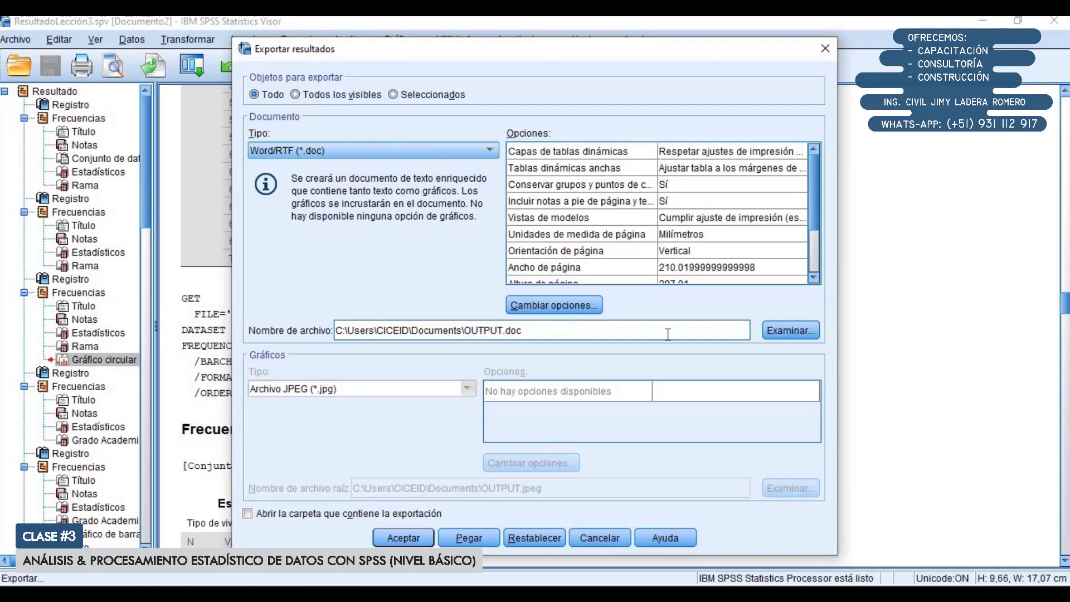
pyautogui.click(410, 538)
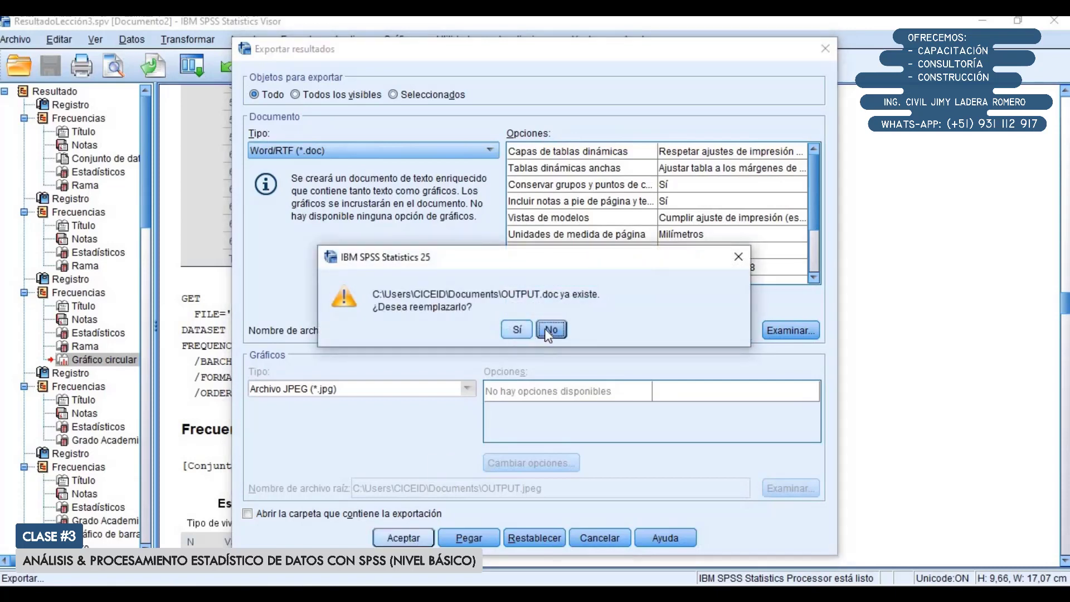
pyautogui.click(544, 329)
pyautogui.click(504, 330)
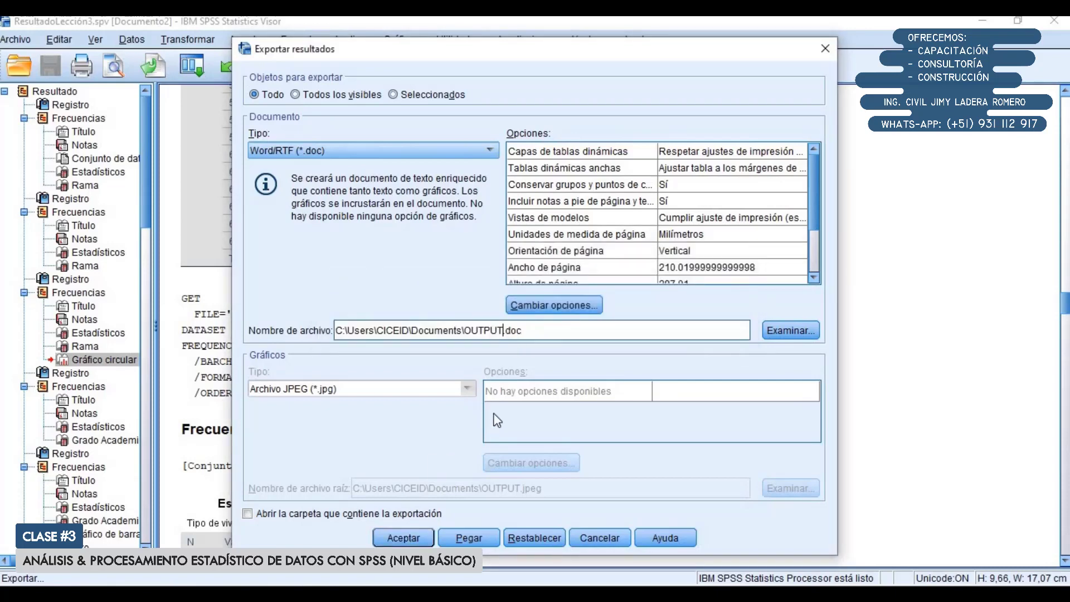
pyautogui.write('2')
pyautogui.click(799, 332)
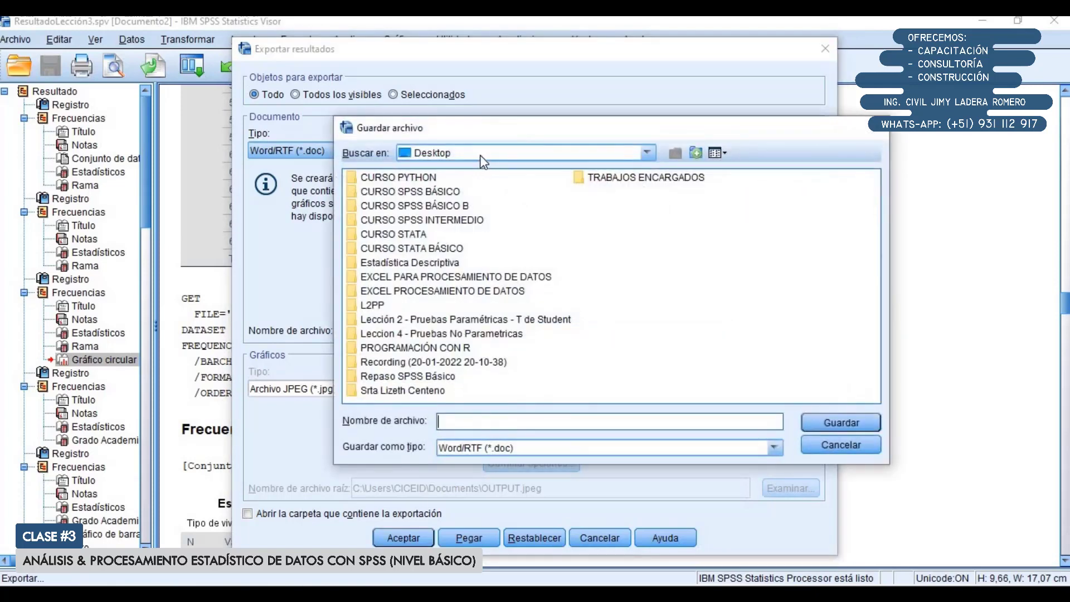
pyautogui.click(482, 156)
pyautogui.click(471, 168)
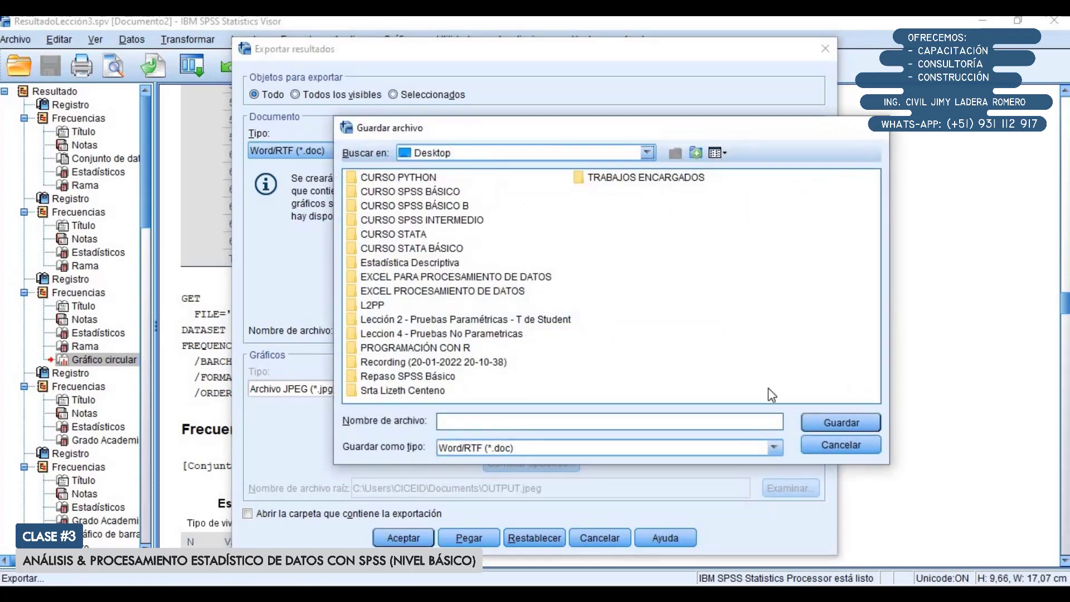
pyautogui.click(829, 427)
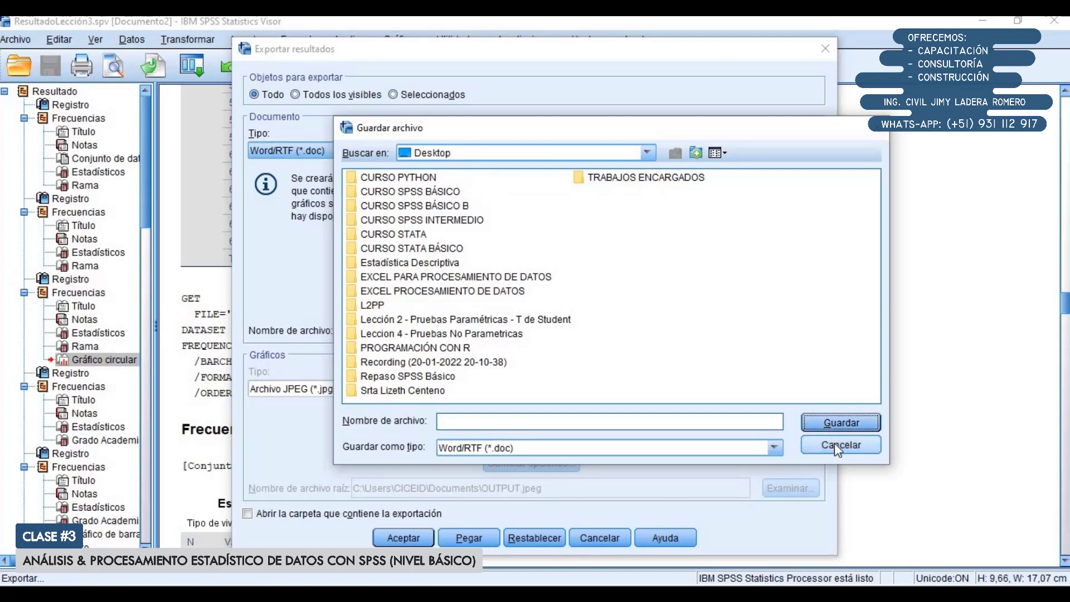
pyautogui.click(836, 447)
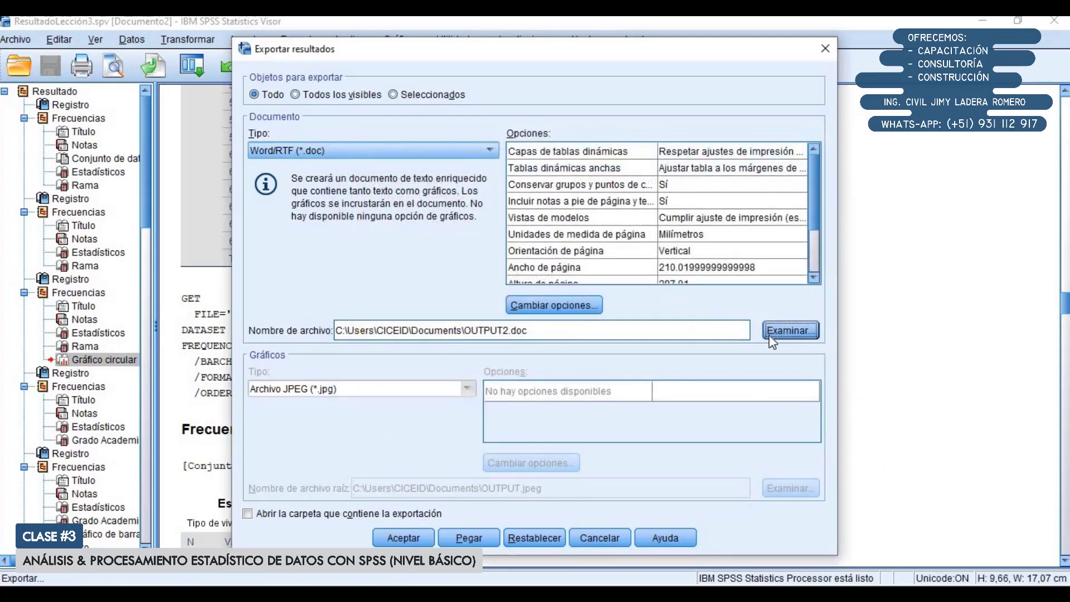
# Step: Set the export destination to the Desktop with the file name Resultados and export the output
pyautogui.click(772, 334)
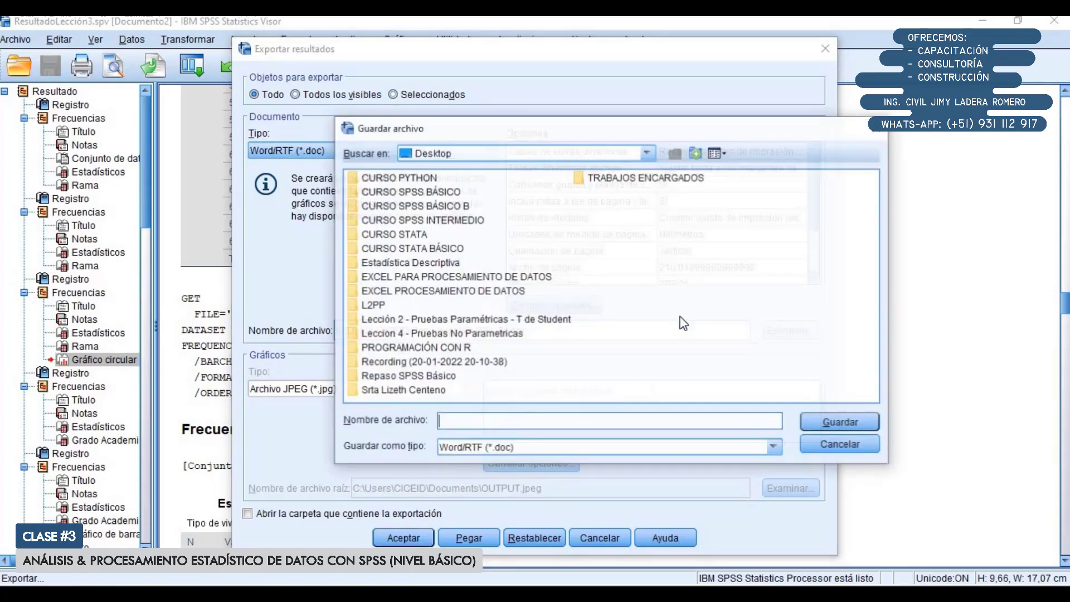
pyautogui.click(648, 153)
pyautogui.scroll(-3, 538, 231)
pyautogui.scroll(-1, 500, 251)
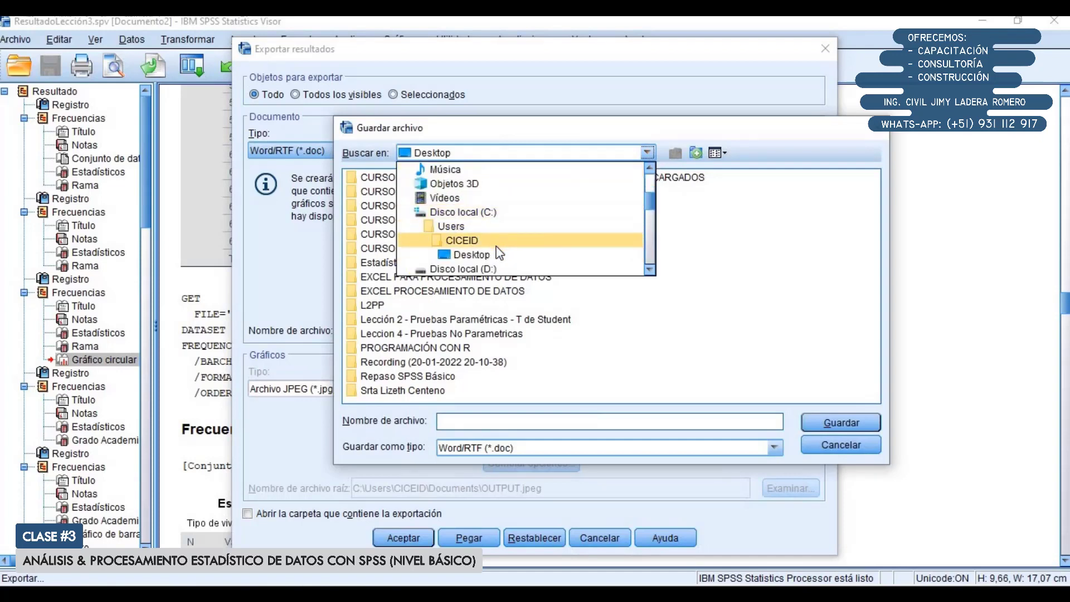
pyautogui.click(500, 254)
pyautogui.click(548, 423)
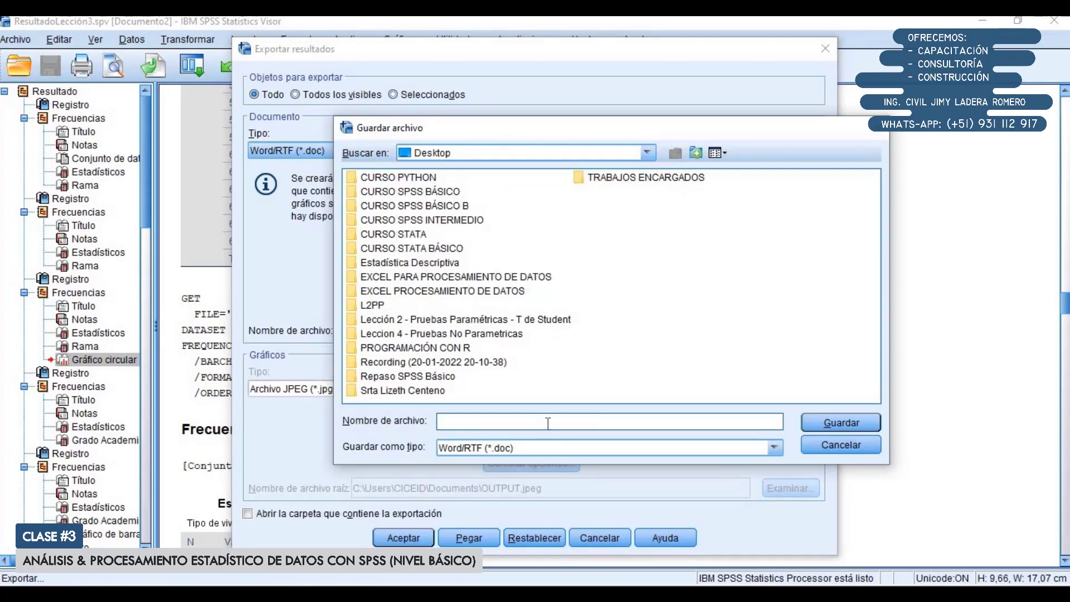
pyautogui.write('Resultados')
pyautogui.click(820, 425)
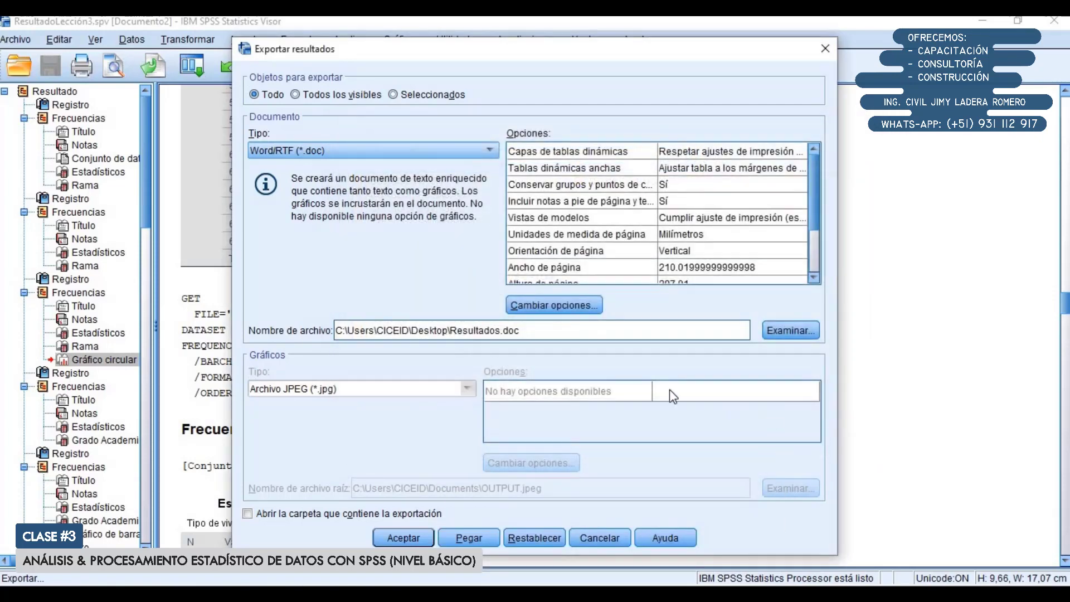
pyautogui.click(404, 538)
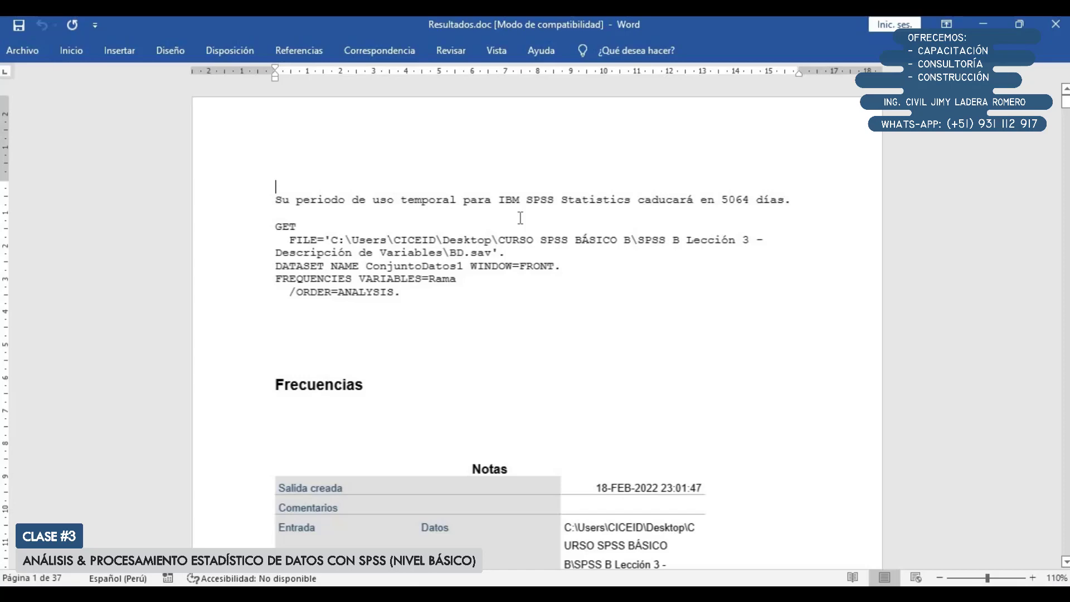
# Step: Examine the tables and charts across the pages of the exported Resultados.doc in Word
pyautogui.scroll(-20, 520, 217)
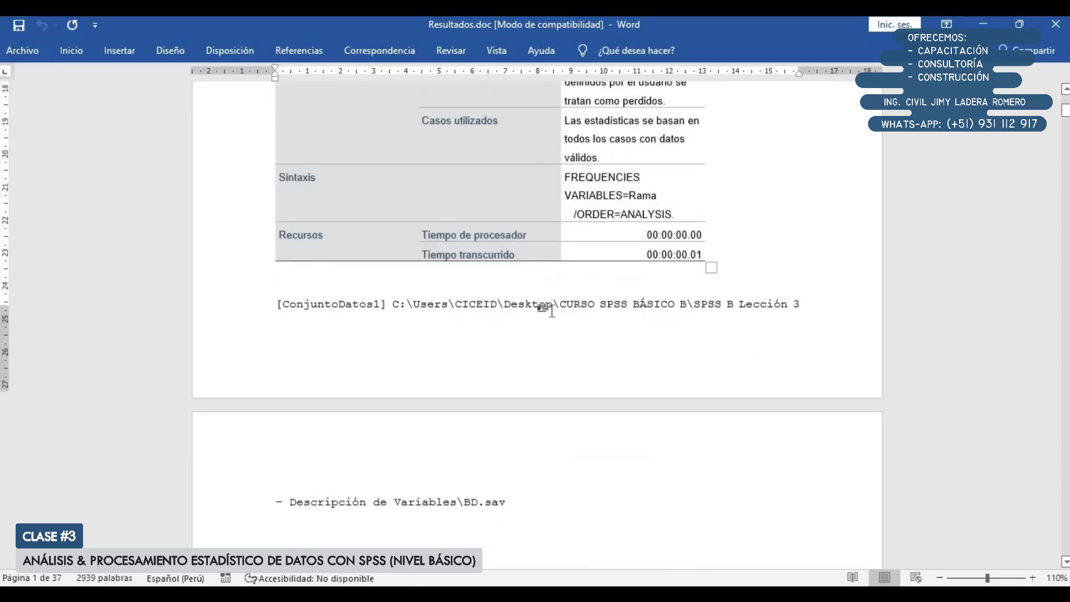
pyautogui.scroll(-10, 551, 301)
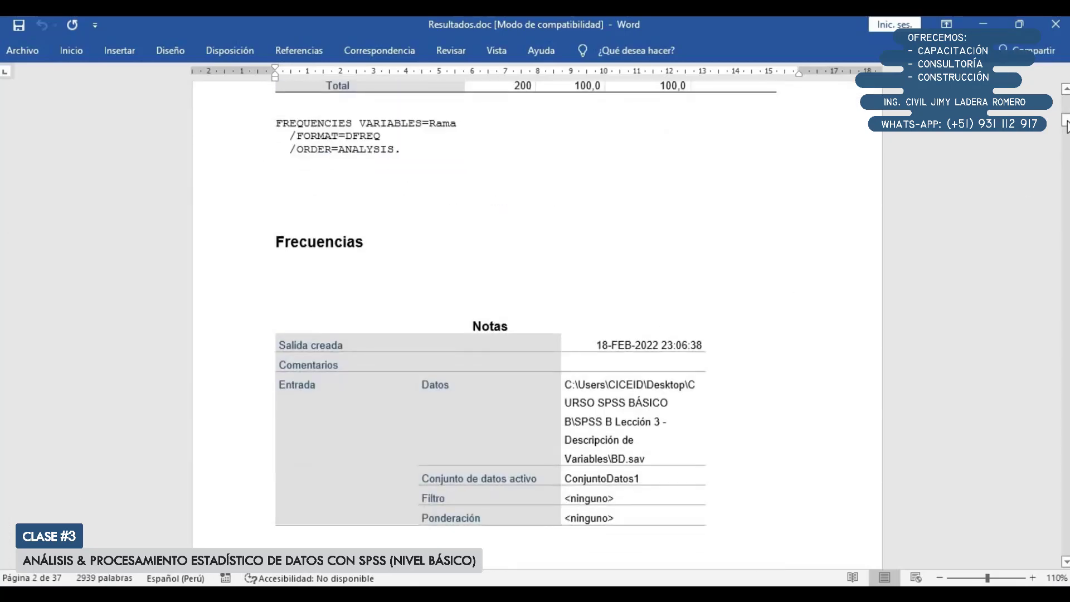
pyautogui.moveTo(1066, 123); pyautogui.dragTo(1052, 242)
pyautogui.scroll(-15, 663, 266)
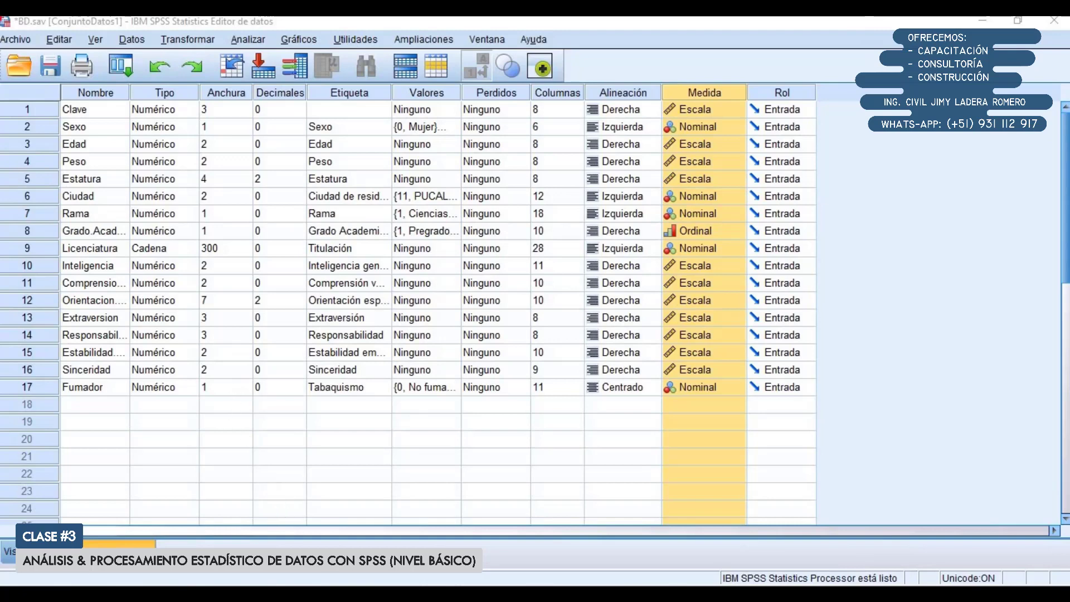
# Step: Return to the SPSS output ResultadoLección3 and find the Tipo de vivienda frequency table and its bar chart
pyautogui.hotkey('alt', 'Tab')
pyautogui.scroll(5, 451, 449)
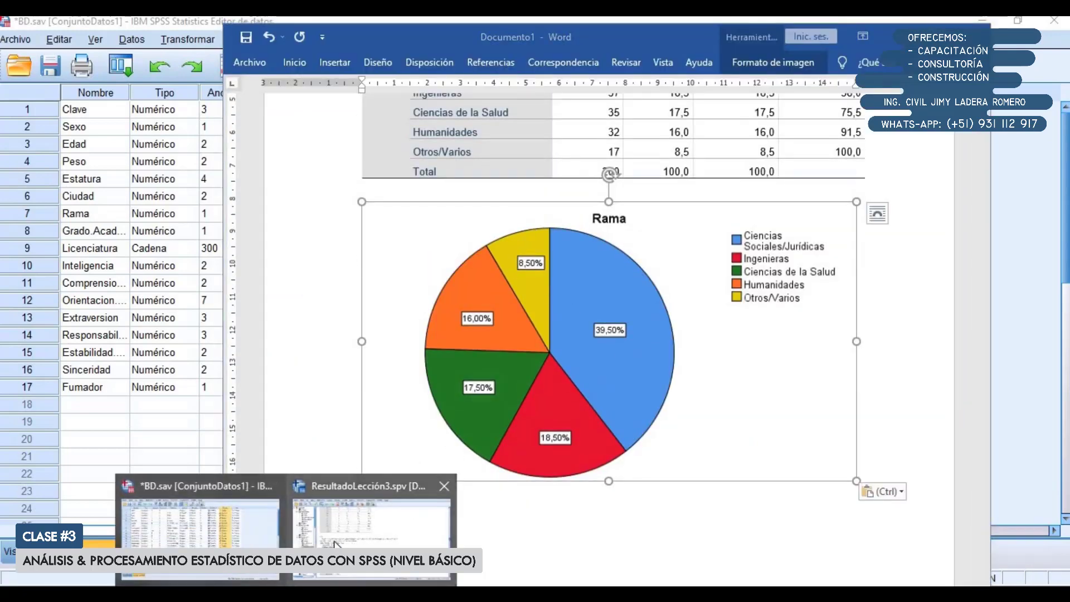
pyautogui.click(335, 544)
pyautogui.scroll(10, 418, 359)
pyautogui.scroll(15, 1064, 254)
pyautogui.moveTo(1067, 249); pyautogui.dragTo(1064, 319)
pyautogui.scroll(3, 540, 355)
pyautogui.scroll(-5, 540, 355)
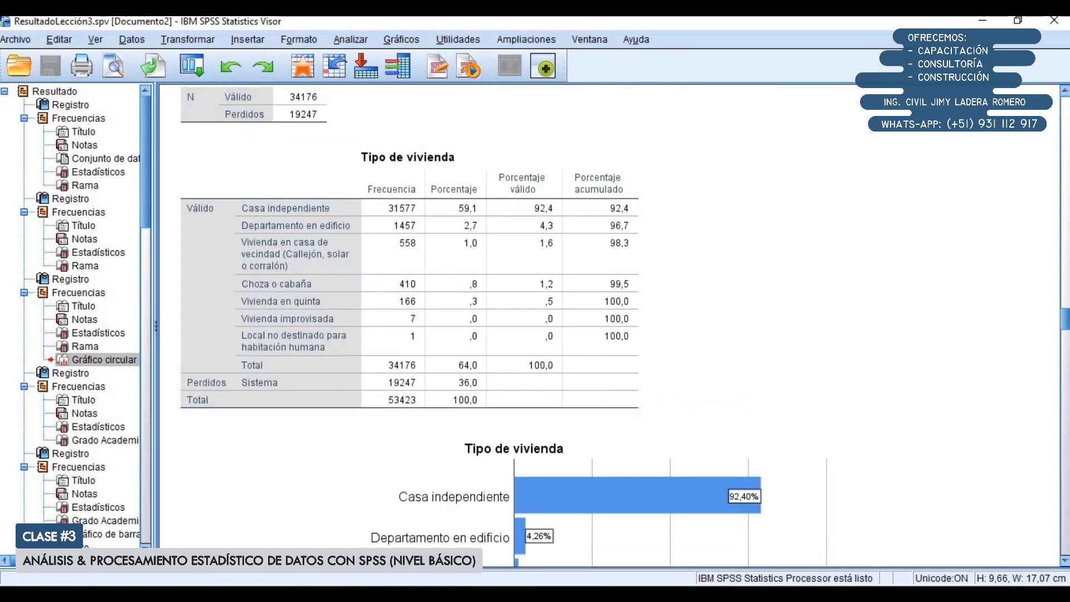
# Step: Switch to the PracticaENAHO.docx document in Word and go to the blank area below the module 03 variables
pyautogui.hotkey('alt', 'Tab')
pyautogui.scroll(2, 440, 280)
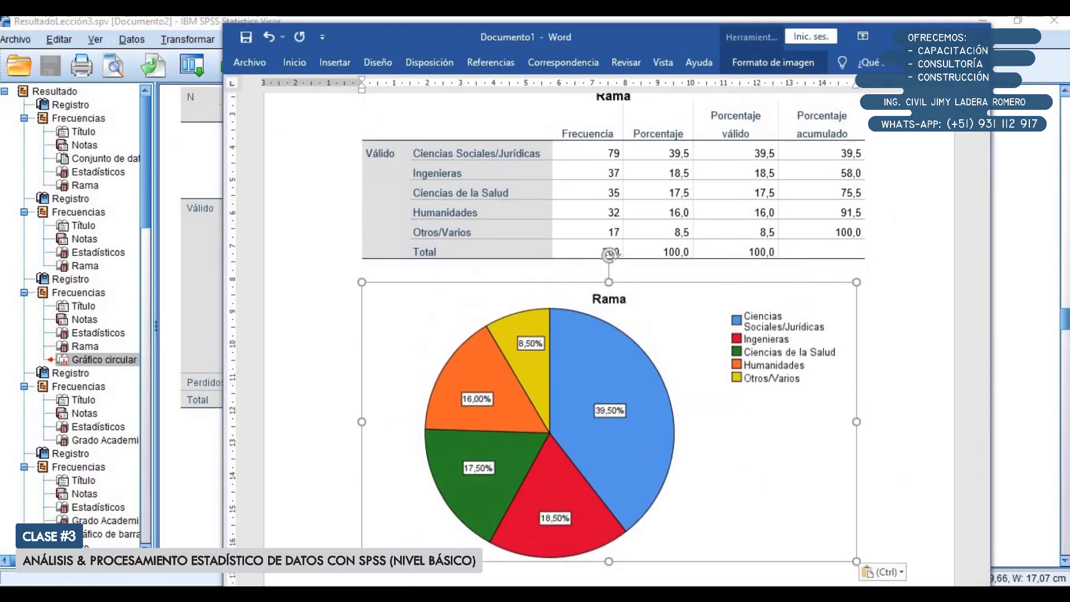
pyautogui.moveTo(290, 591)
pyautogui.click(206, 512)
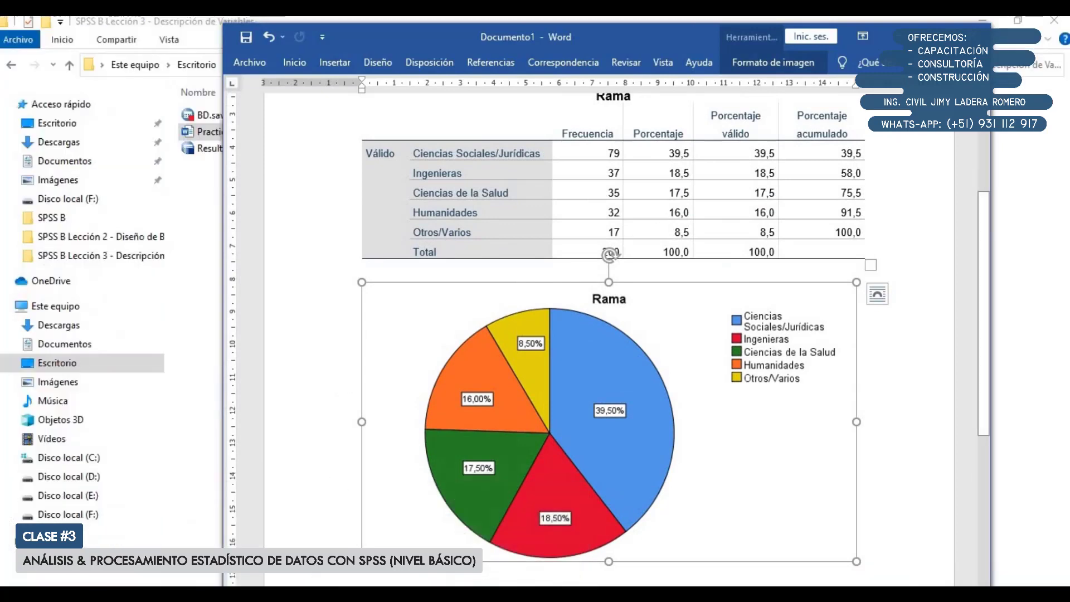
pyautogui.moveTo(401, 591)
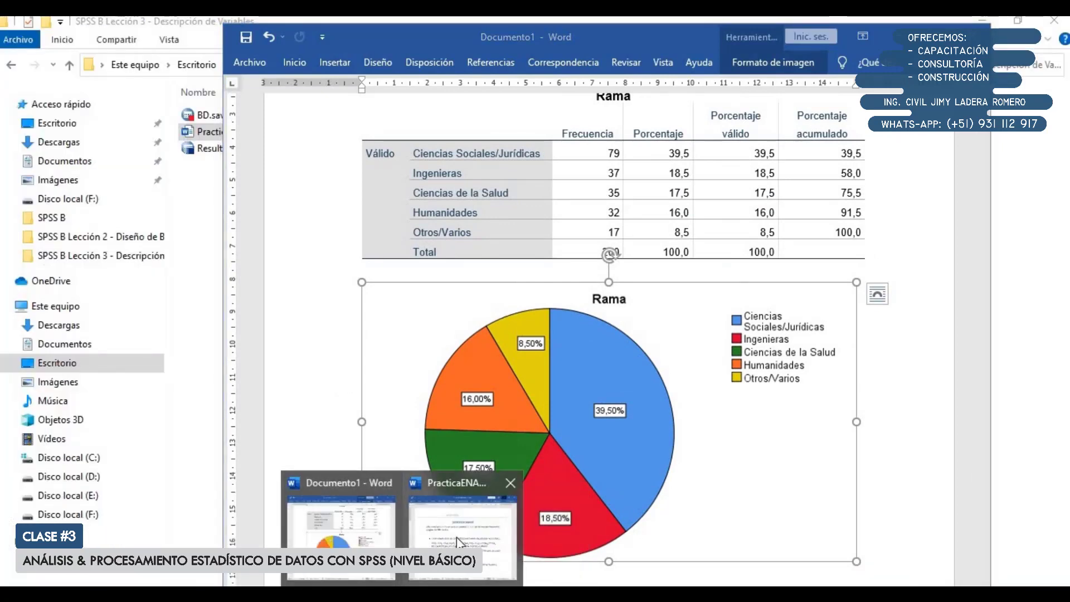
pyautogui.click(456, 544)
pyautogui.scroll(-3, 537, 462)
pyautogui.write('Soluci')
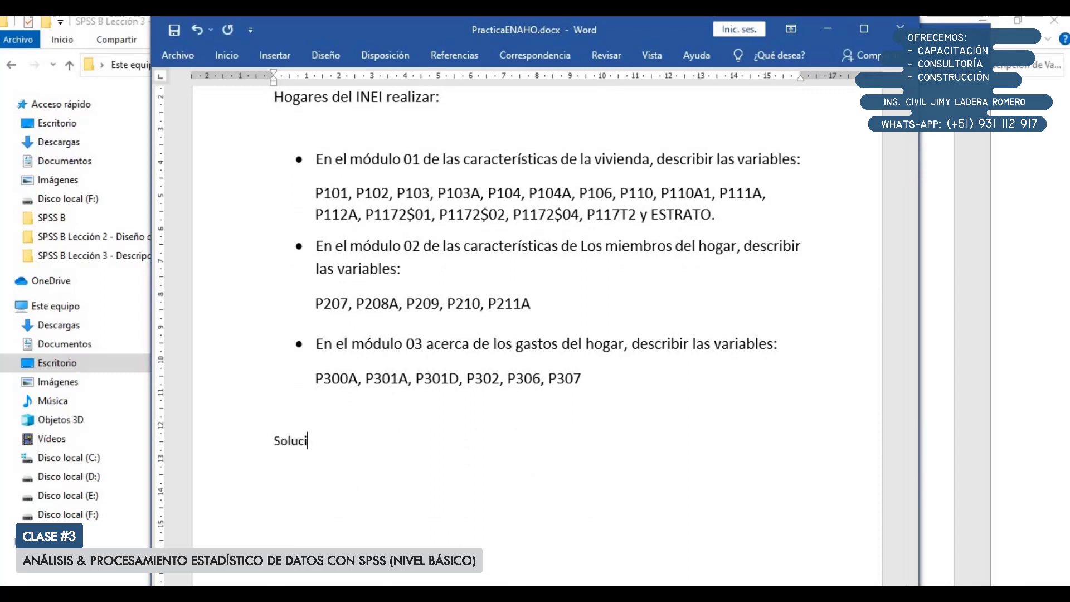
pyautogui.write('c')
pyautogui.press('BackSpace')
pyautogui.press('BackSpace')
pyautogui.press('BackSpace')
pyautogui.press('BackSpace')
pyautogui.press('BackSpace')
# Step: Paste the opening words of the module 01 item below the variable lists and replace them with the heading Solución, followed by a new line
pyautogui.moveTo(315, 162); pyautogui.dragTo(392, 165)
pyautogui.hotkey('ctrl', 'c')
pyautogui.click(313, 441)
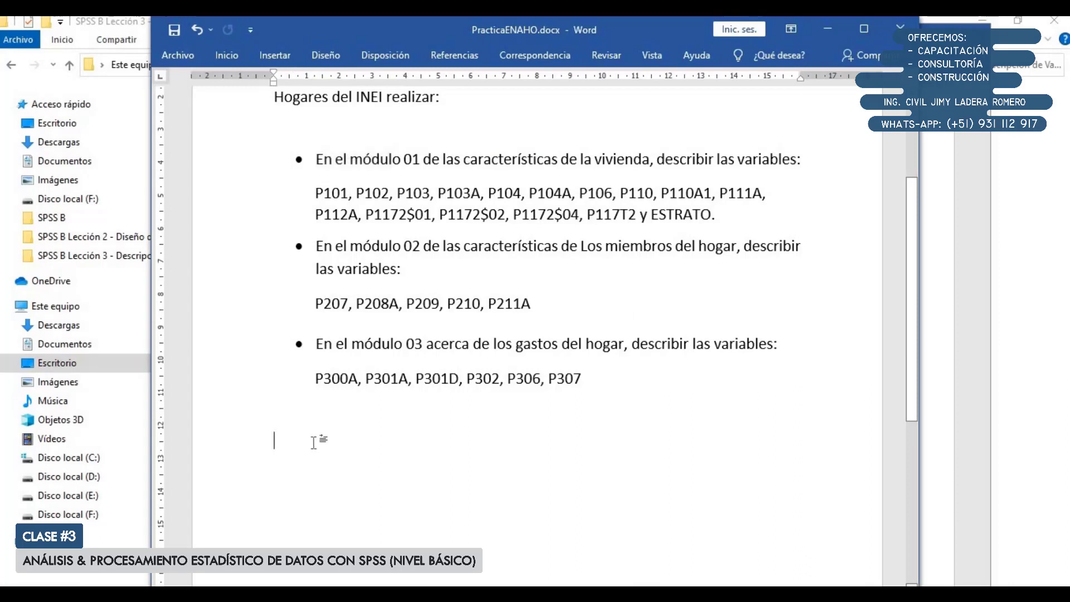
pyautogui.hotkey('ctrl', 'v')
pyautogui.press('Right')
pyautogui.write('Soluciópn')
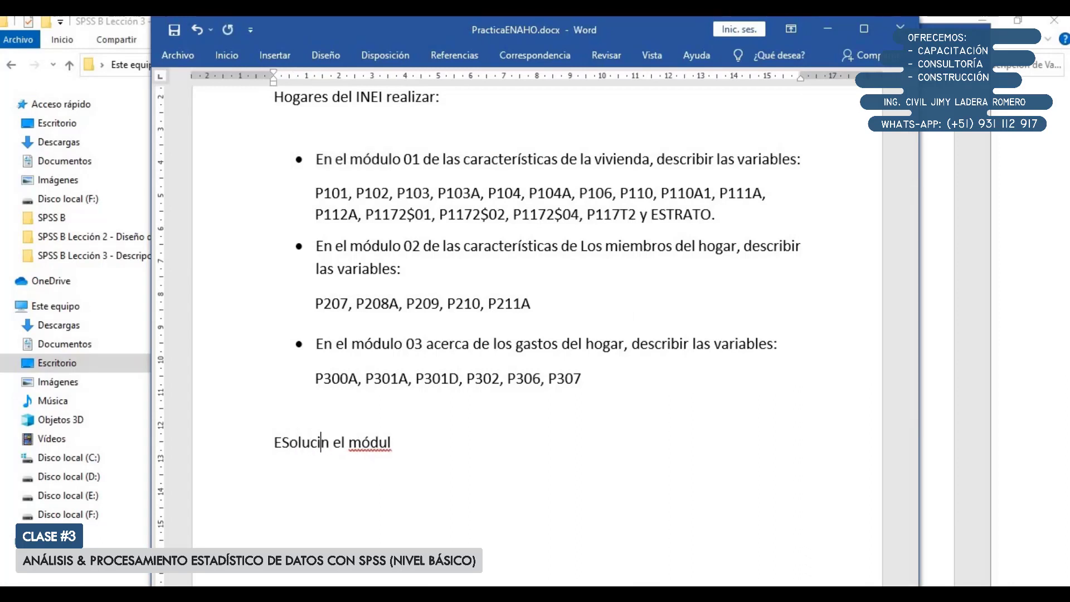
pyautogui.hotkey('shift', 'End')
pyautogui.press('BackSpace')
pyautogui.press('BackSpace')
pyautogui.press('Home')
pyautogui.press('Delete')
pyautogui.press('End')
pyautogui.press('Return')
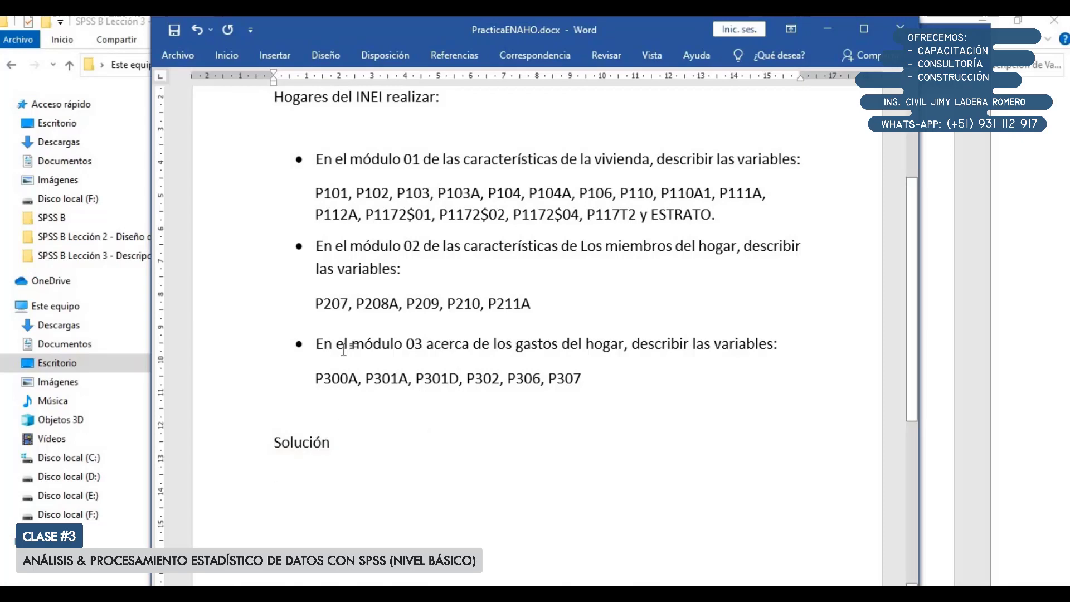
# Step: Switch to the SPSS output ResultadoLección3 and copy the Tipo de vivienda frequency table
pyautogui.scroll(-3, 343, 350)
pyautogui.moveTo(361, 34); pyautogui.dragTo(492, 45)
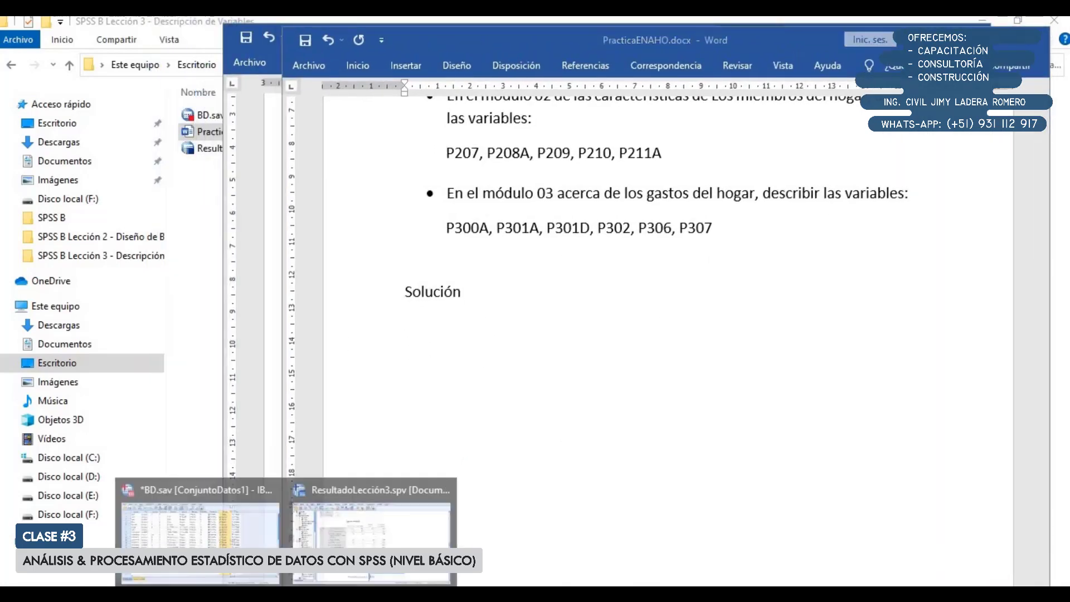
pyautogui.click(372, 510)
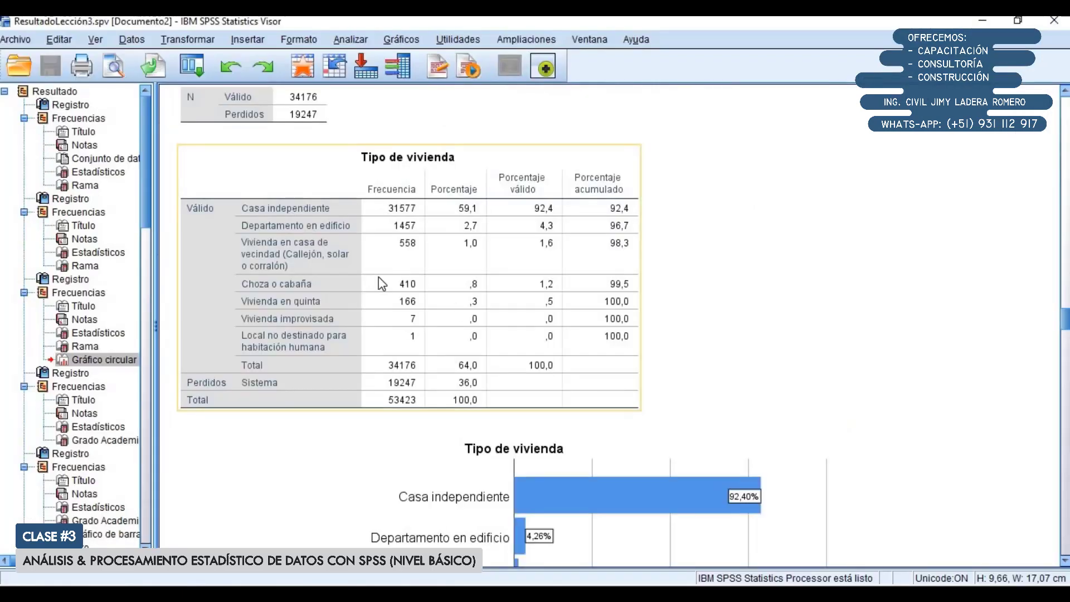
pyautogui.scroll(8, 222, 288)
pyautogui.scroll(-6, 280, 311)
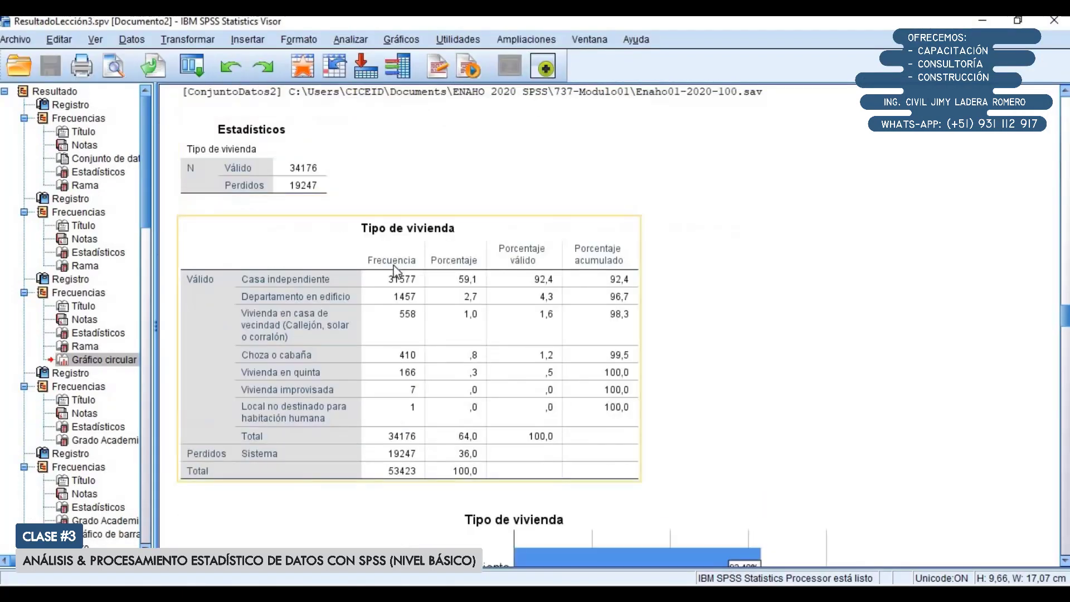
pyautogui.rightClick(357, 299)
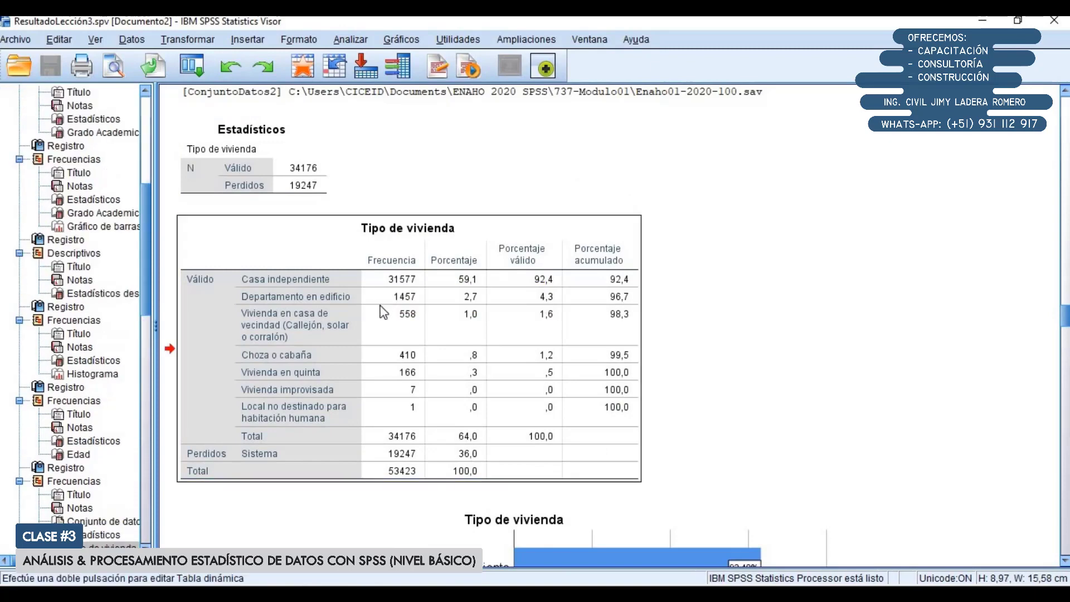
pyautogui.click(377, 329)
# Step: Paste the Tipo de vivienda table below Solución in PracticaENAHO.docx and add the label P101 above it
pyautogui.moveTo(402, 593)
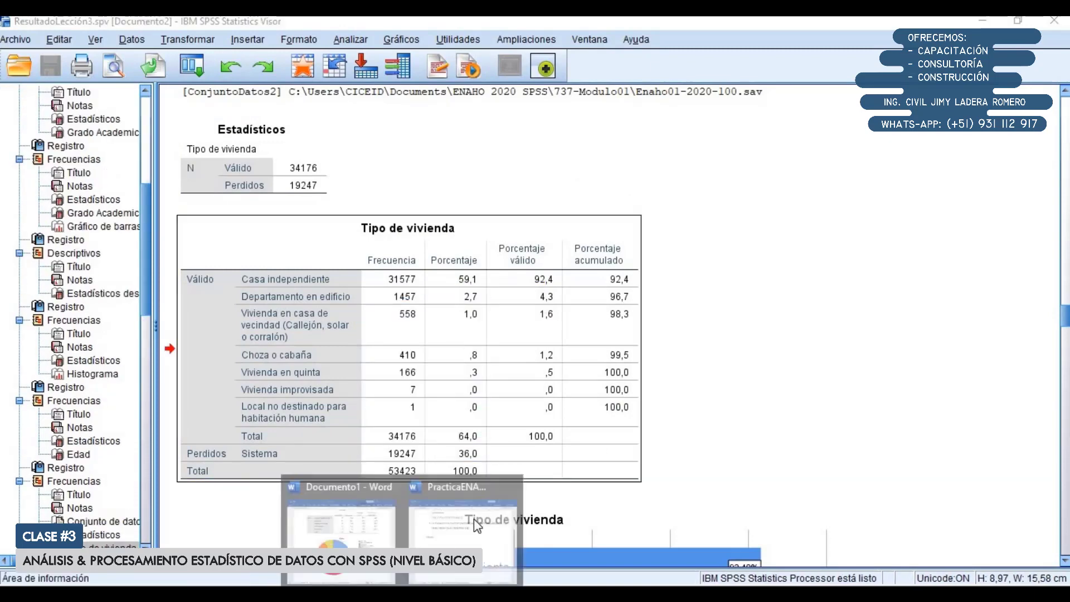
pyautogui.click(477, 519)
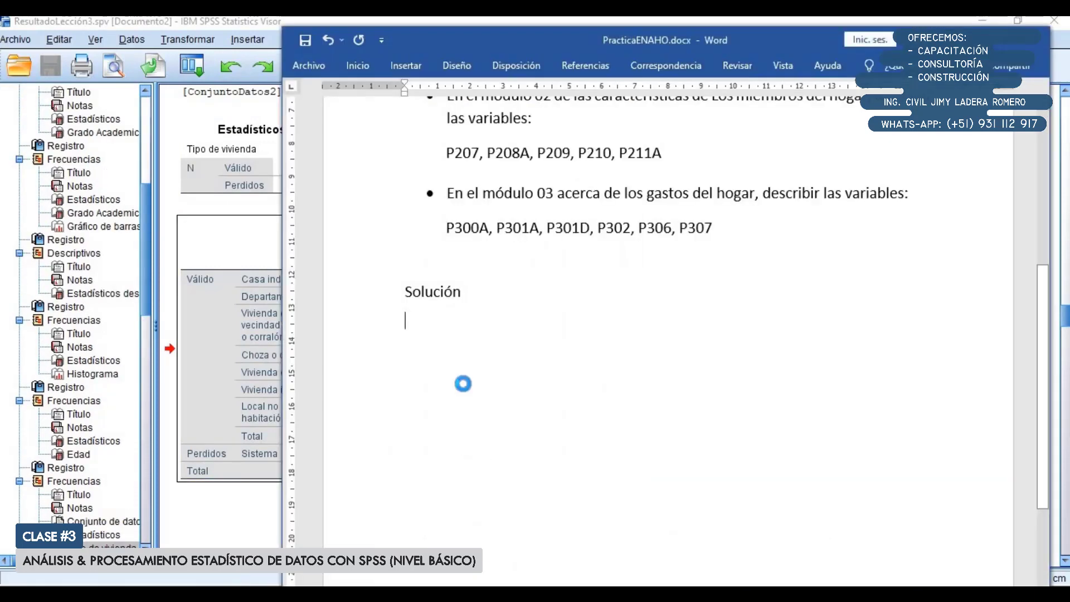
pyautogui.hotkey('ctrl', 'v')
pyautogui.scroll(-3, 547, 276)
pyautogui.scroll(3, 547, 275)
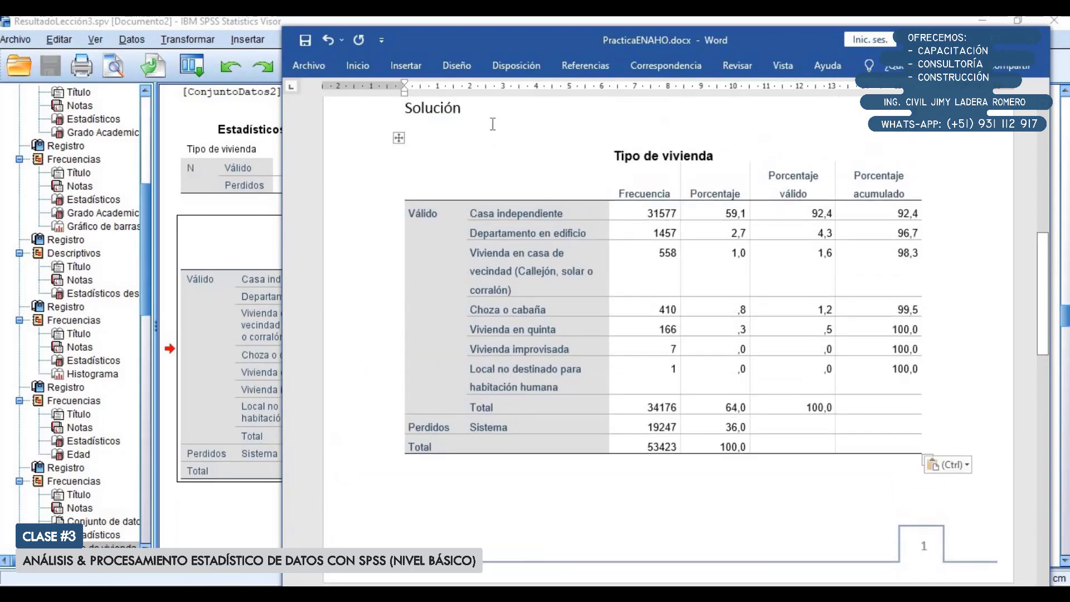
pyautogui.click(457, 126)
pyautogui.press('Return')
pyautogui.write('P101')
# Step: Copy the Tipo de vivienda bar chart from the SPSS output and paste it below its table in PracticaENAHO.docx
pyautogui.scroll(-3, 550, 324)
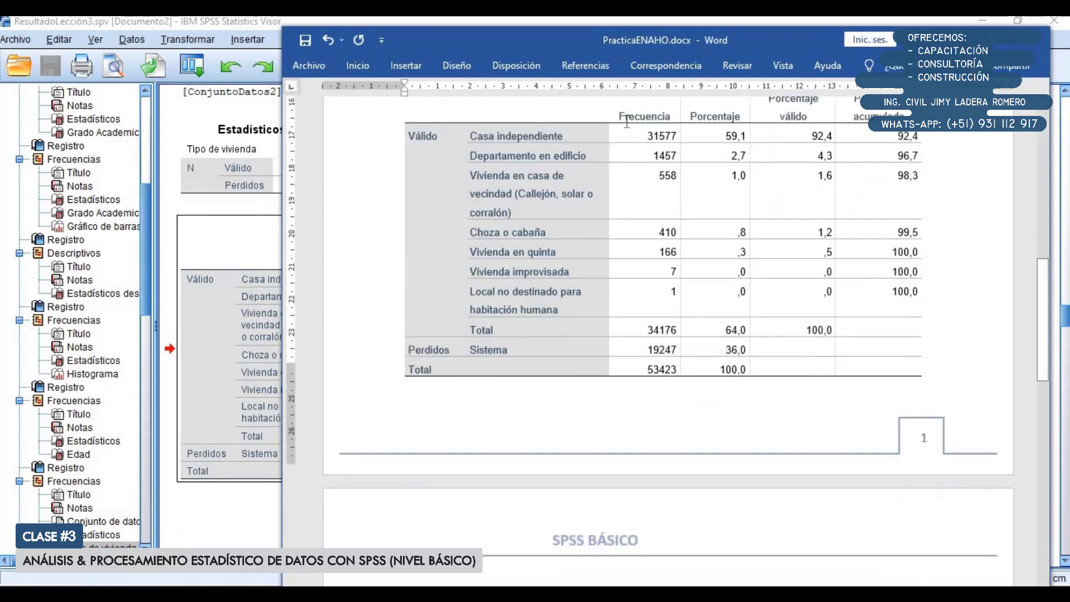
pyautogui.scroll(-2, 550, 325)
pyautogui.click(206, 319)
pyautogui.scroll(-5, 500, 279)
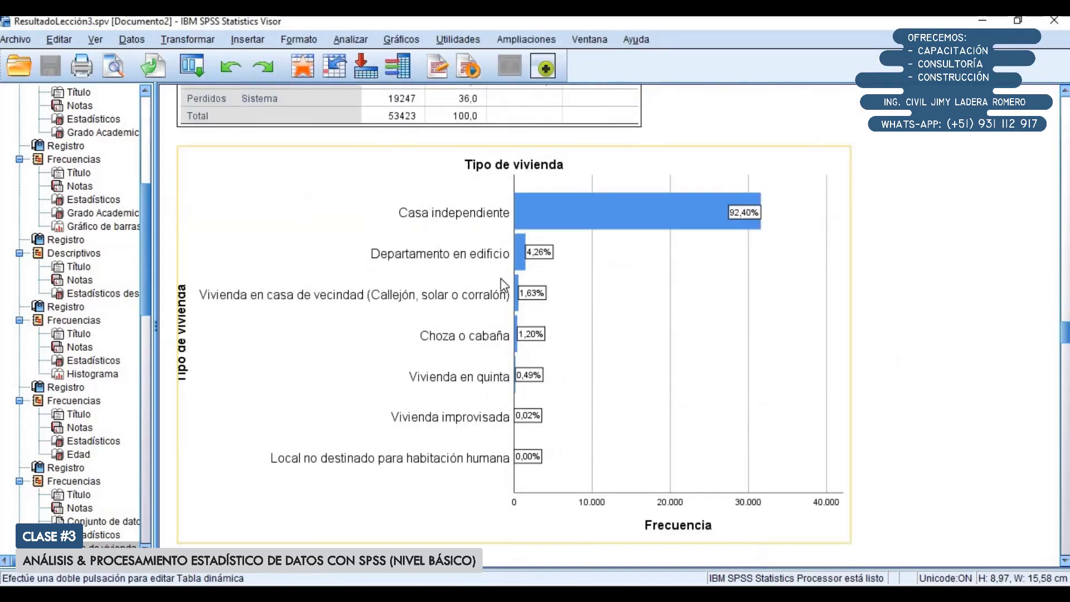
pyautogui.rightClick(531, 227)
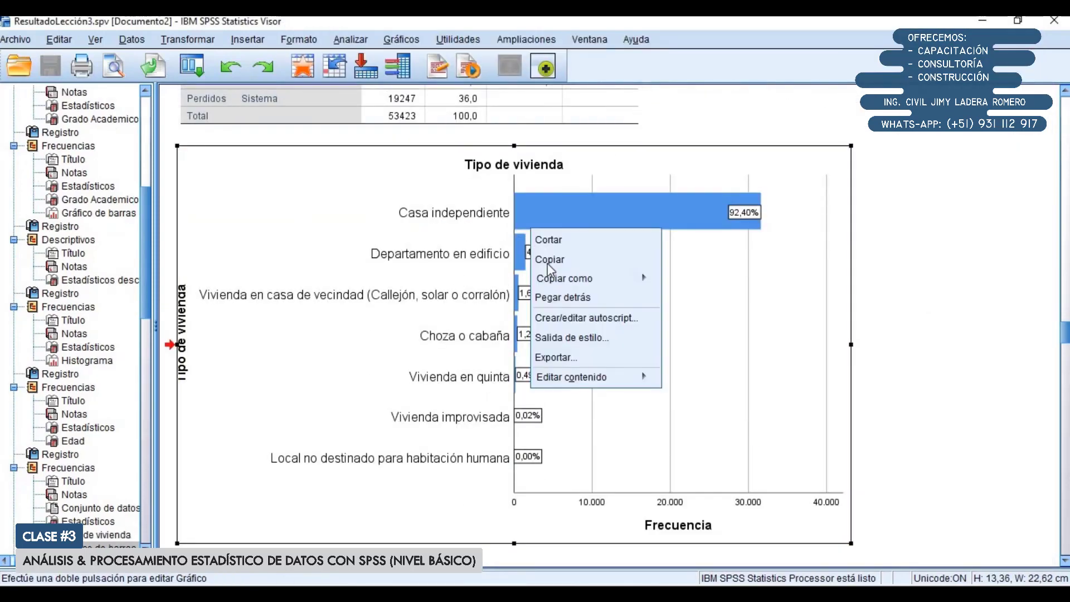
pyautogui.click(552, 260)
pyautogui.moveTo(396, 595)
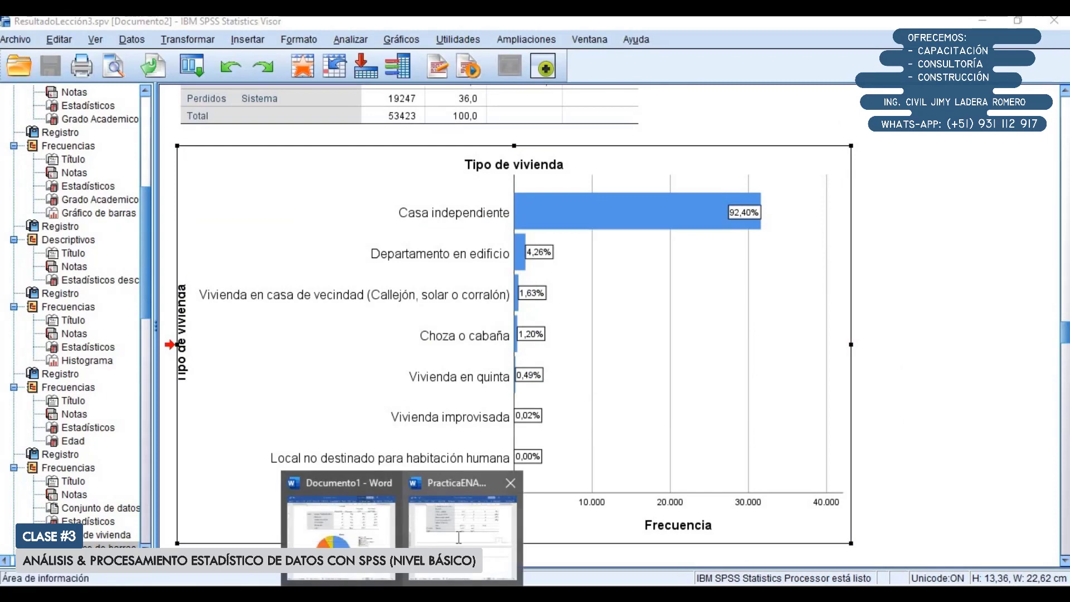
pyautogui.click(462, 563)
pyautogui.scroll(-4, 553, 443)
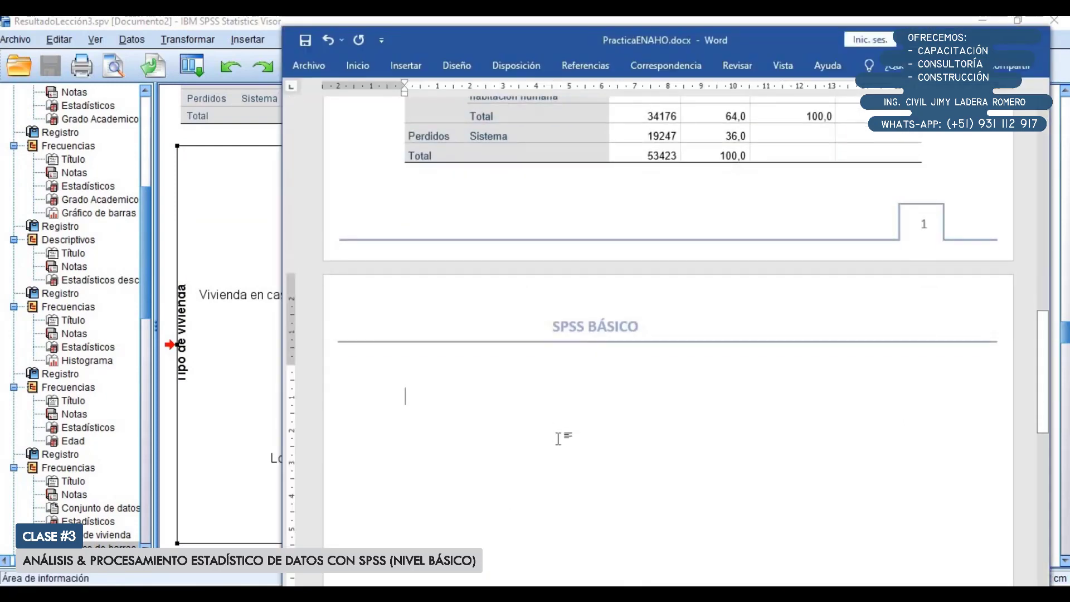
pyautogui.hotkey('ctrl', 'v')
# Step: Look up the second variable in the module 01 list and enter the label P102 below the bar chart
pyautogui.scroll(20, 556, 449)
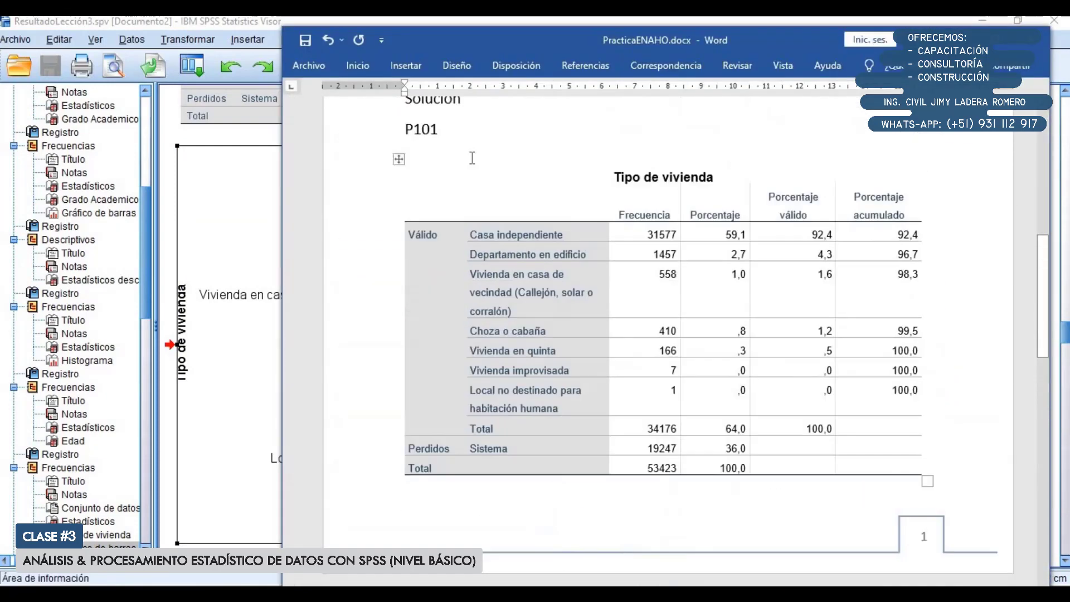
pyautogui.scroll(10, 424, 218)
pyautogui.moveTo(489, 361); pyautogui.dragTo(513, 363)
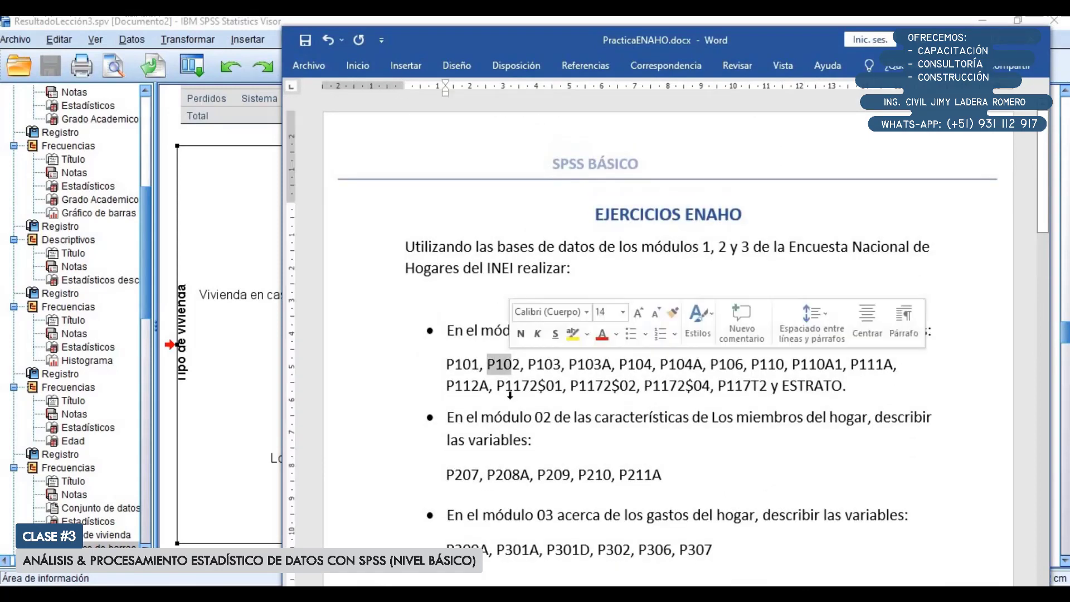
pyautogui.scroll(-8, 501, 421)
pyautogui.scroll(-20, 501, 421)
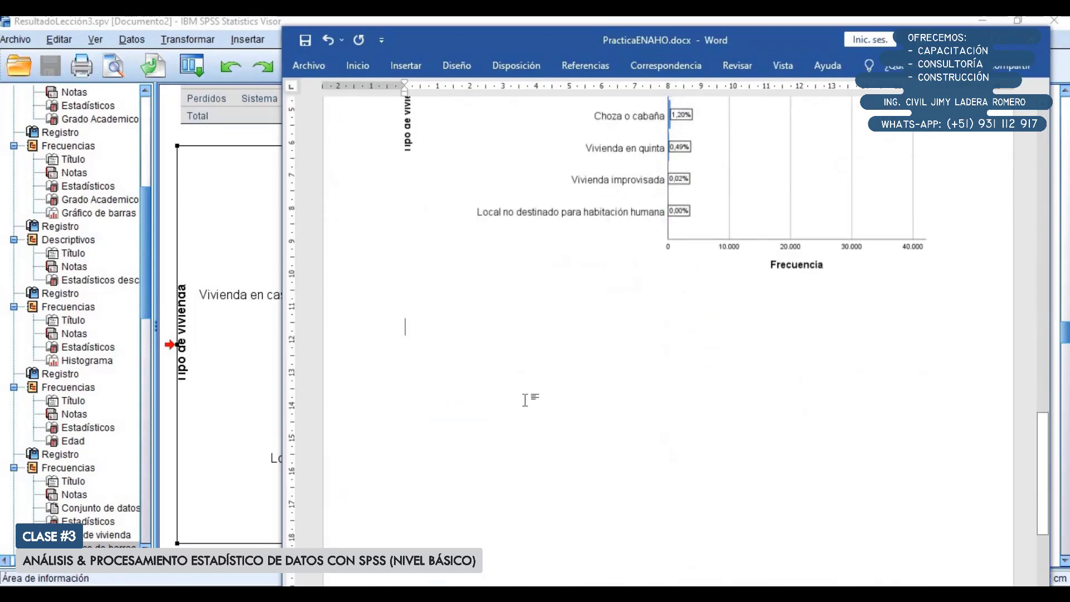
pyautogui.write('P')
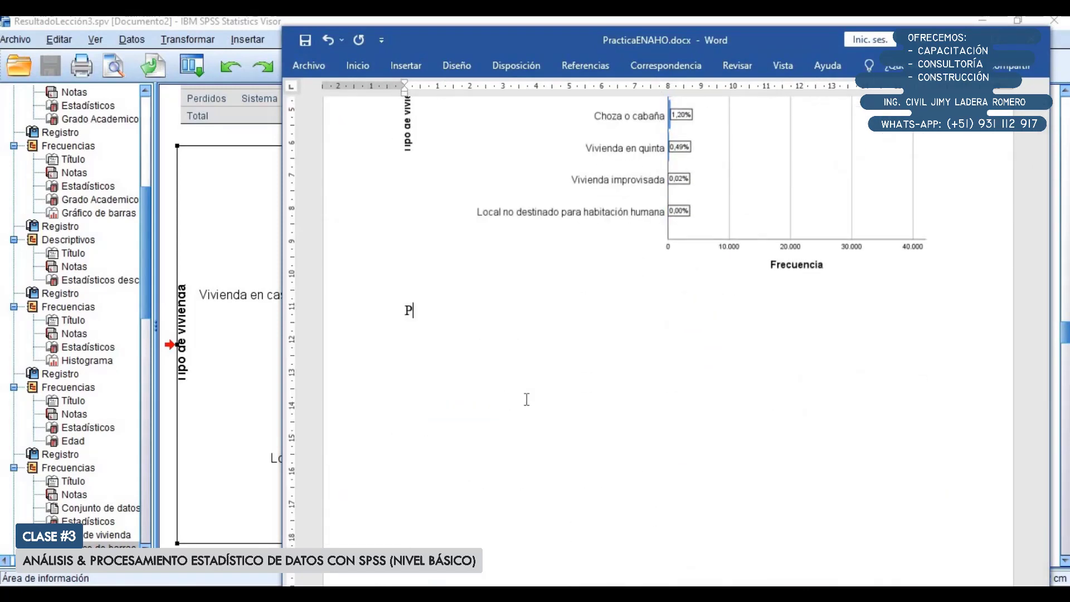
pyautogui.write('102')
# Step: Replace the label below the bar chart with a pasted copy of the P101 label, followed by a new line
pyautogui.scroll(20, 523, 399)
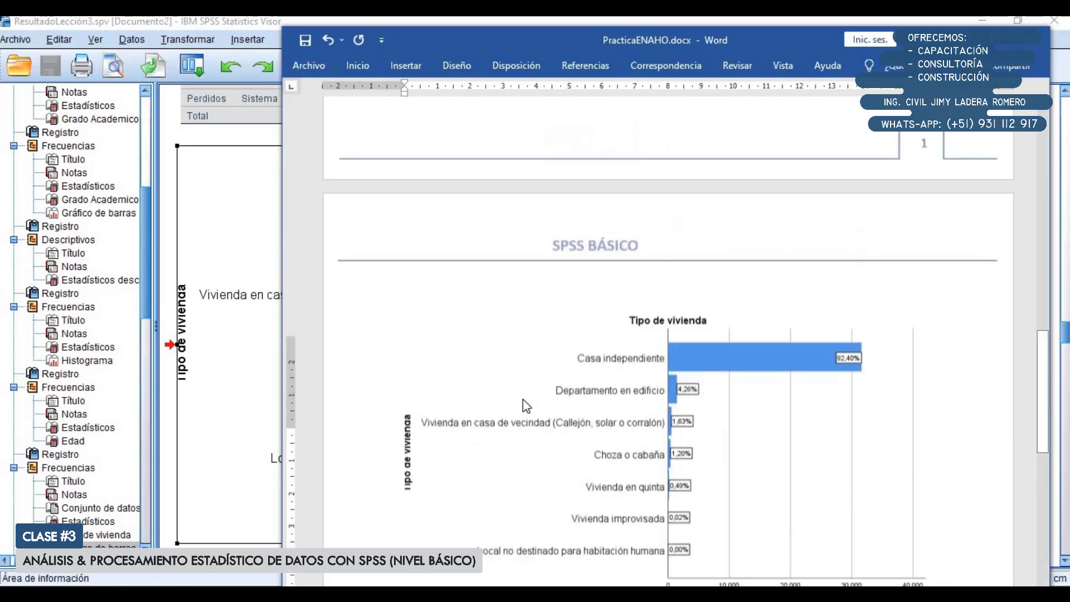
pyautogui.scroll(1, 428, 206)
pyautogui.moveTo(442, 157); pyautogui.dragTo(390, 163)
pyautogui.hotkey('ctrl', 'c')
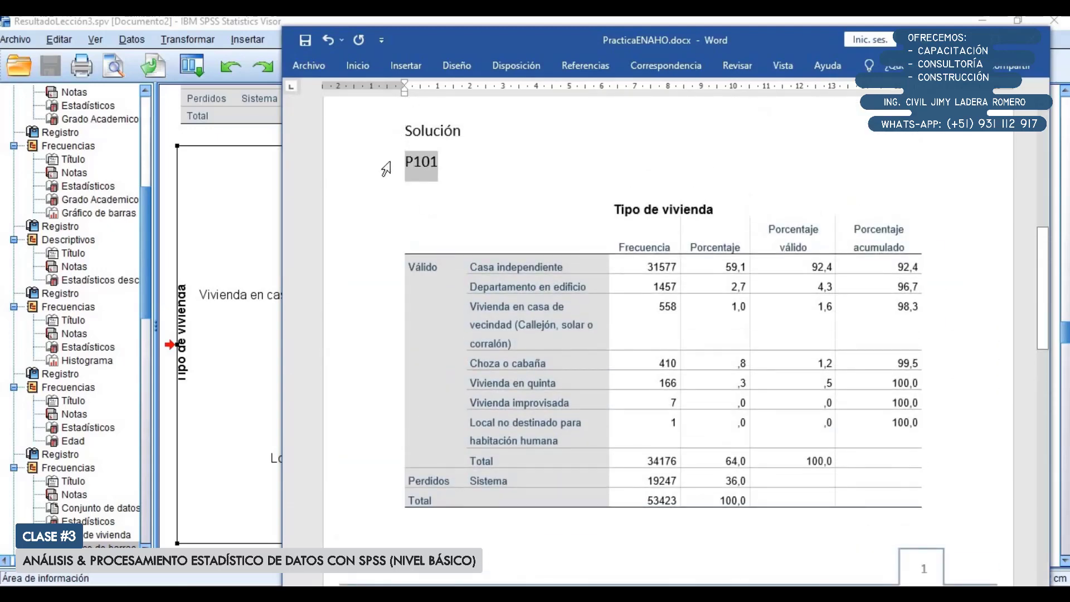
pyautogui.scroll(-12, 409, 219)
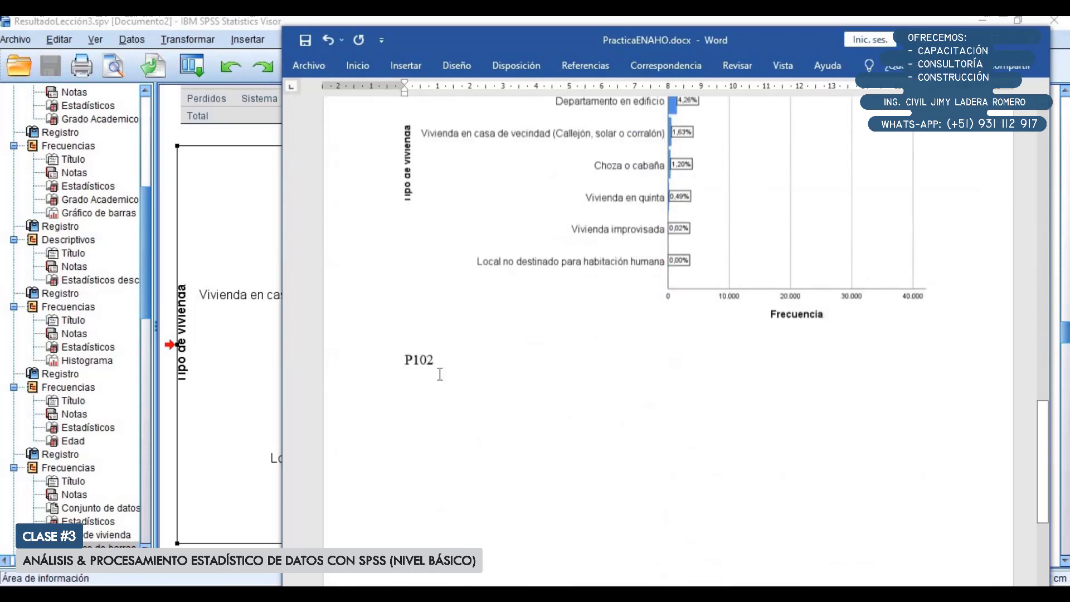
pyautogui.click(416, 328)
pyautogui.hotkey('ctrl', 'v')
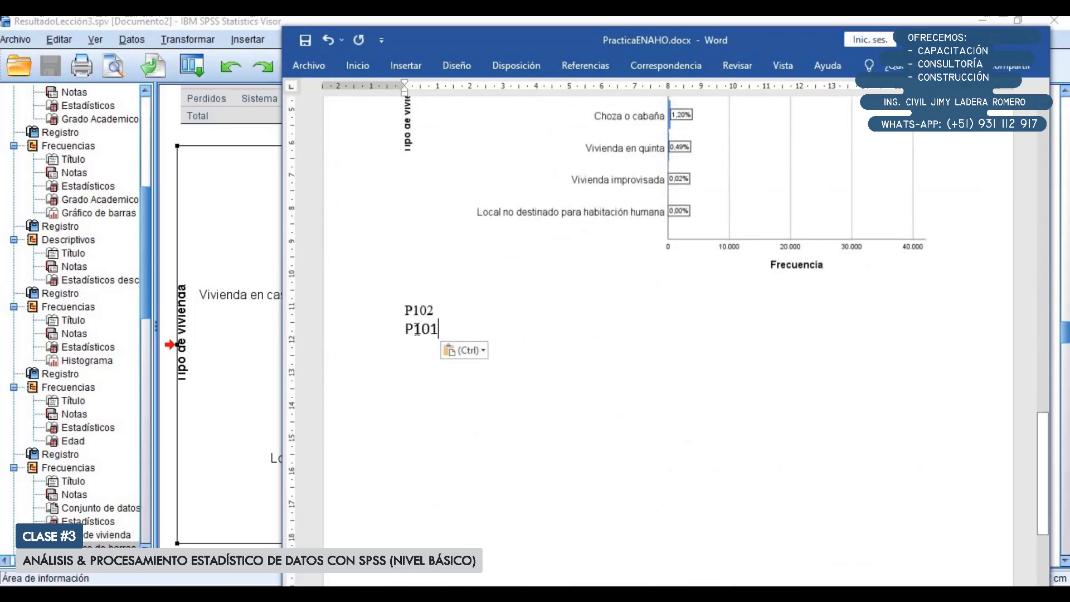
pyautogui.hotkey('ctrl', 'z')
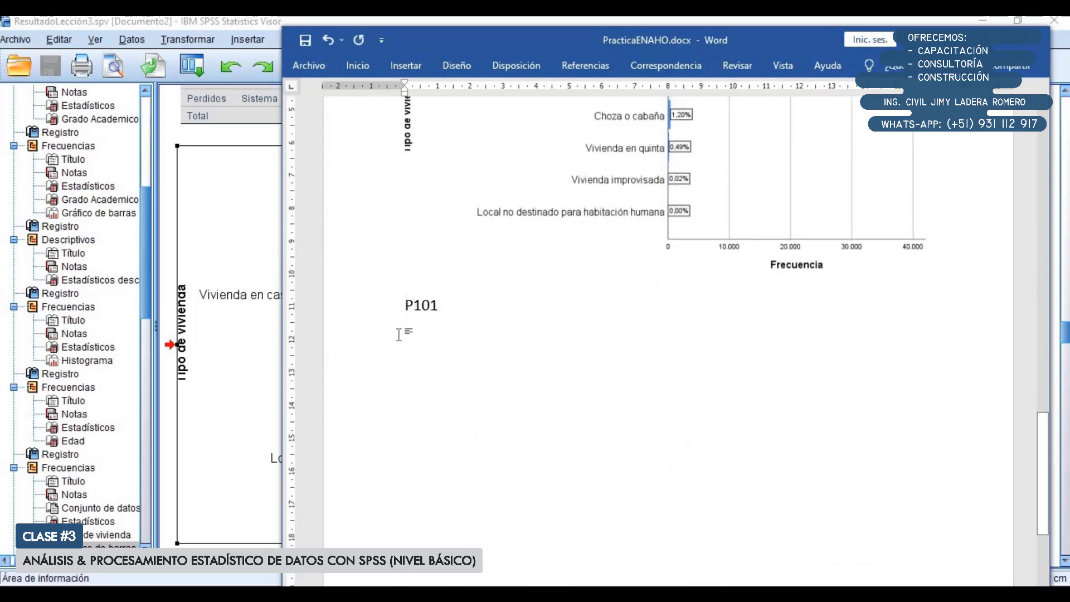
pyautogui.press('Return')
# Step: Copy the frequency table for the predominant material of the exterior walls from SPSS and paste it below the new label in PracticaENAHO.docx
pyautogui.click(252, 435)
pyautogui.scroll(10, 352, 400)
pyautogui.click(394, 208)
pyautogui.rightClick(392, 205)
pyautogui.click(428, 239)
pyautogui.moveTo(385, 579)
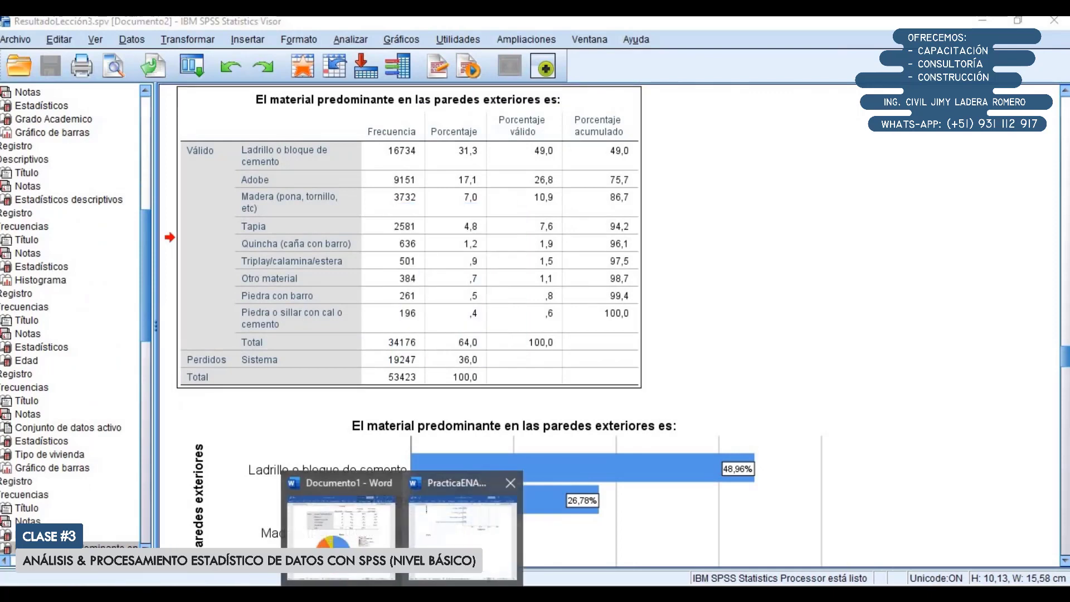
pyautogui.click(473, 523)
pyautogui.write('El material predominante en las paredes exteriores es: \t\tFrecuencia\tPorcentaje\tPorcentaje válido\tPorcentaje acumulado Válido\tLadrillo o bloque de cemento\t16734\t31,3\t49,0\t49,0 \tAdobe\t9151\t17,1\t26,8\t75,7 \tMadera (pona, tornillo, etc)\t3732\t7,0\t10,9\t86,7 \tTapia\t2581\t4,8\t7,6\t94,2 \tQuincha (caña con barro)\t636\t1,2\t1,9\t96,1 \tTriplay/calamina/estera\t501\t,9\t1,5\t97,5 \tOtro material\t384\t,7\t1,1\t98,7 \tPiedra con barro\t261\t,5\t,8\t99,4 \tPiedra o sillar con cal o cemento\t196\t,4\t,6\t100,0 \tTotal\t34176\t64,0\t100,0 Perdidos\tSistema\t19247\t36,0 Total\t\t53423\t100,0')
# Step: Copy the exterior wall material bar chart from SPSS, paste it below its table in PracticaENAHO.docx, and review the pasted results
pyautogui.click(231, 334)
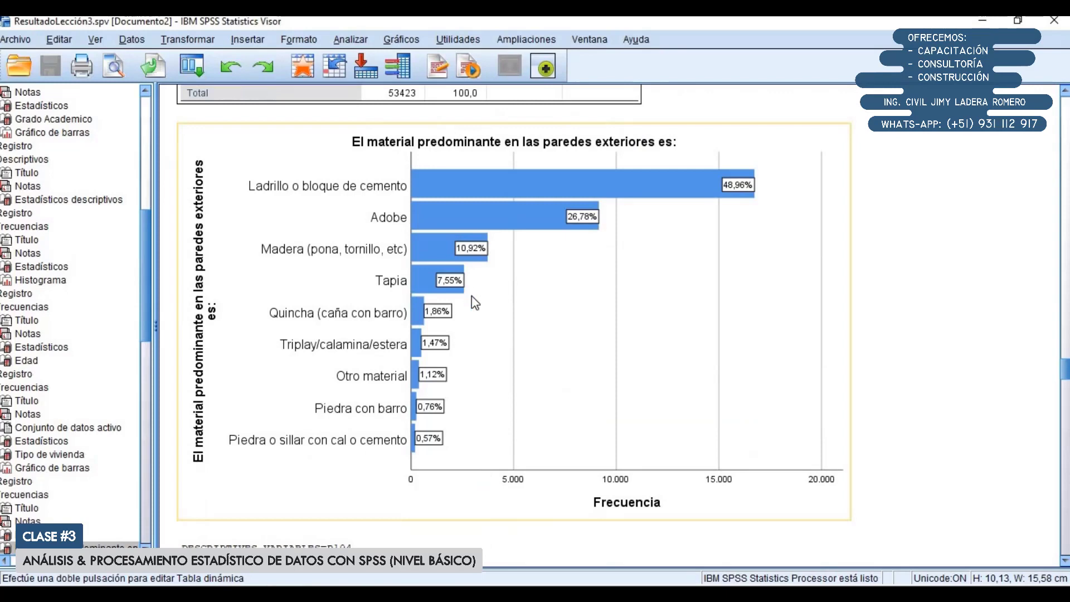
pyautogui.rightClick(470, 308)
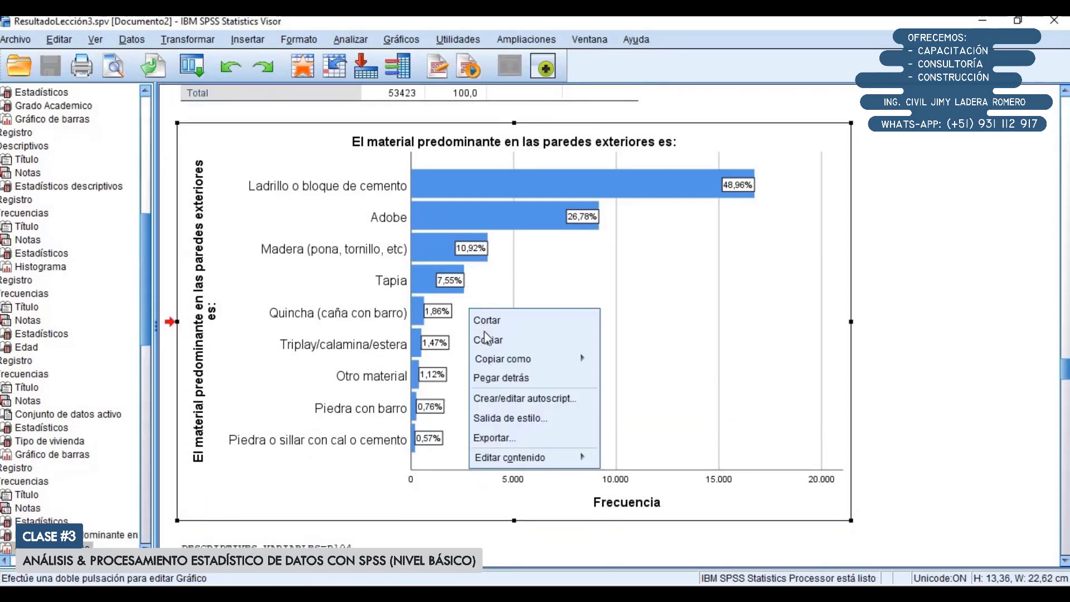
pyautogui.click(486, 340)
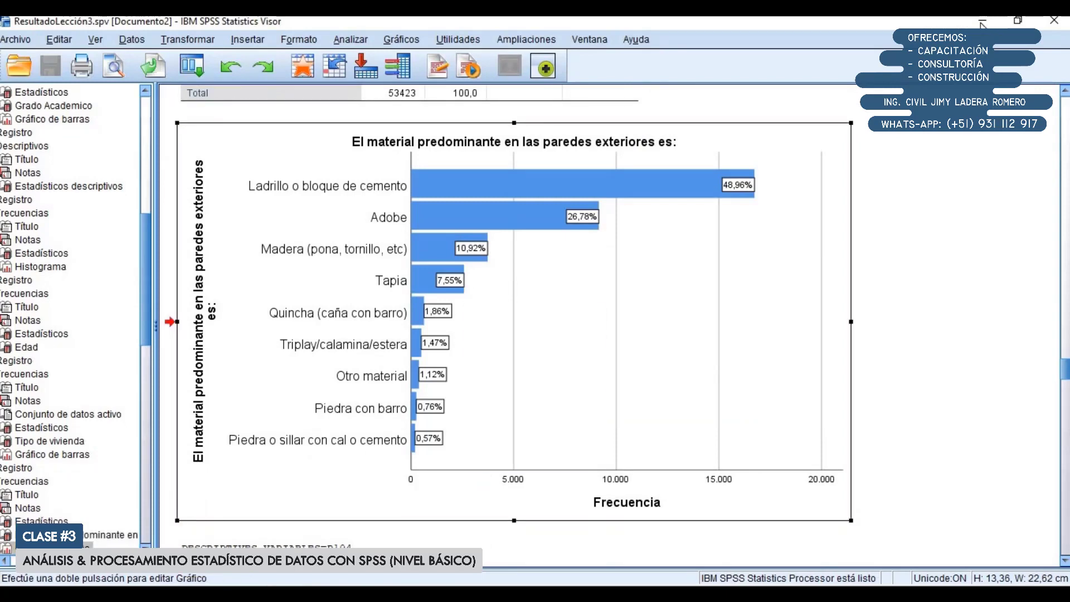
pyautogui.click(982, 22)
pyautogui.scroll(-3, 607, 383)
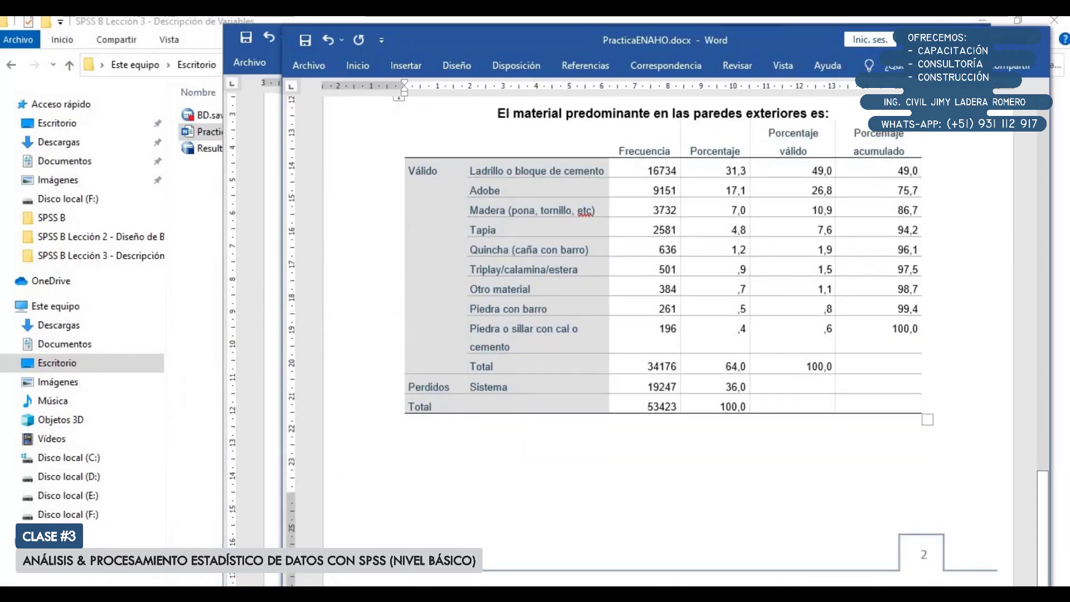
pyautogui.scroll(-8, 604, 382)
pyautogui.scroll(6, 604, 383)
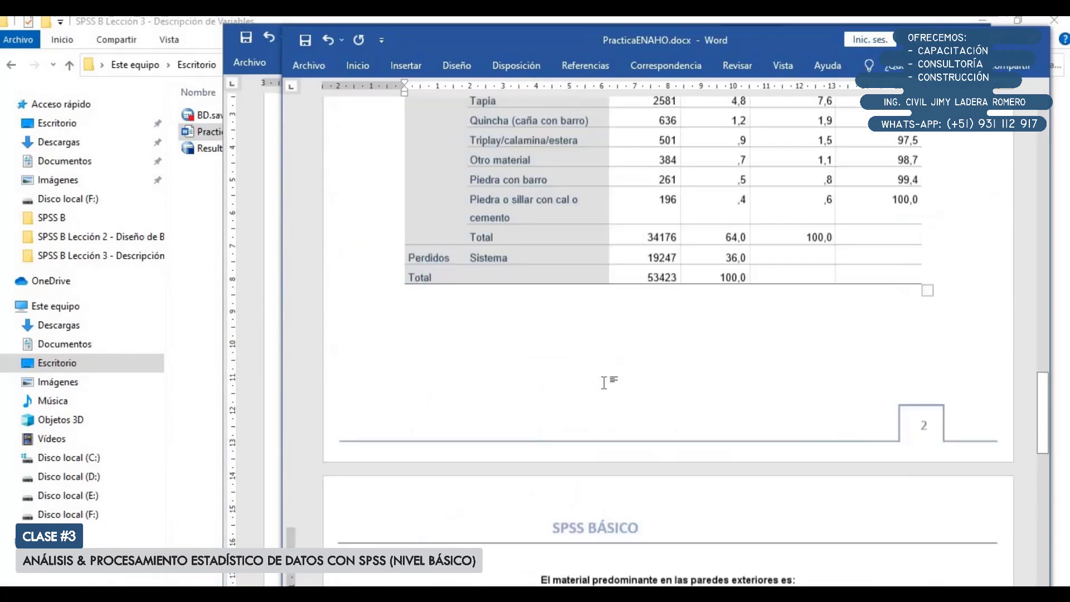
pyautogui.scroll(5, 604, 382)
pyautogui.scroll(-5, 691, 235)
pyautogui.scroll(1, 691, 236)
pyautogui.scroll(-7, 549, 351)
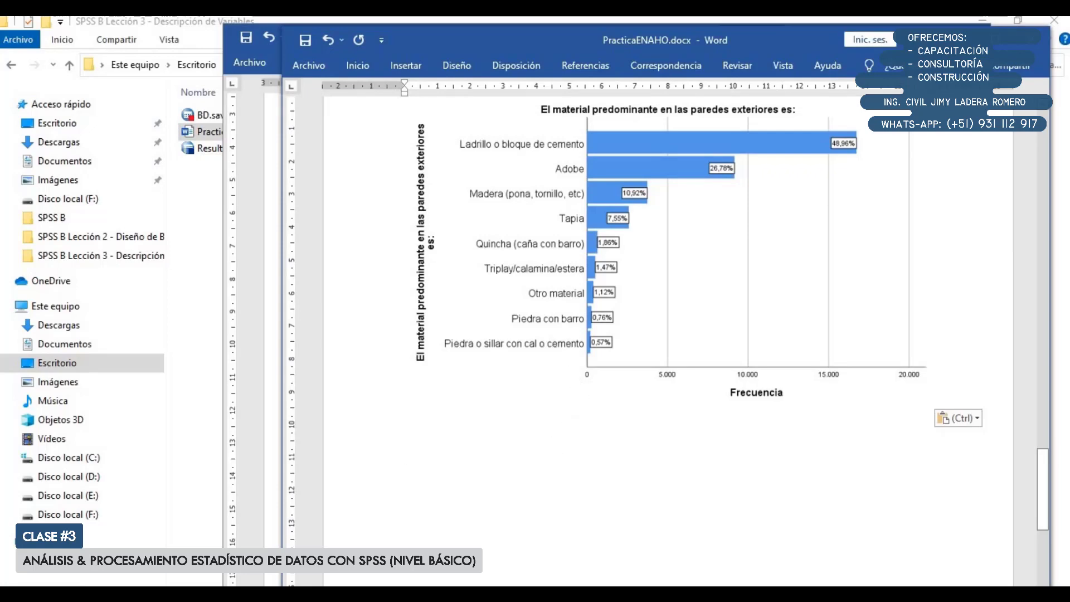
pyautogui.click(546, 594)
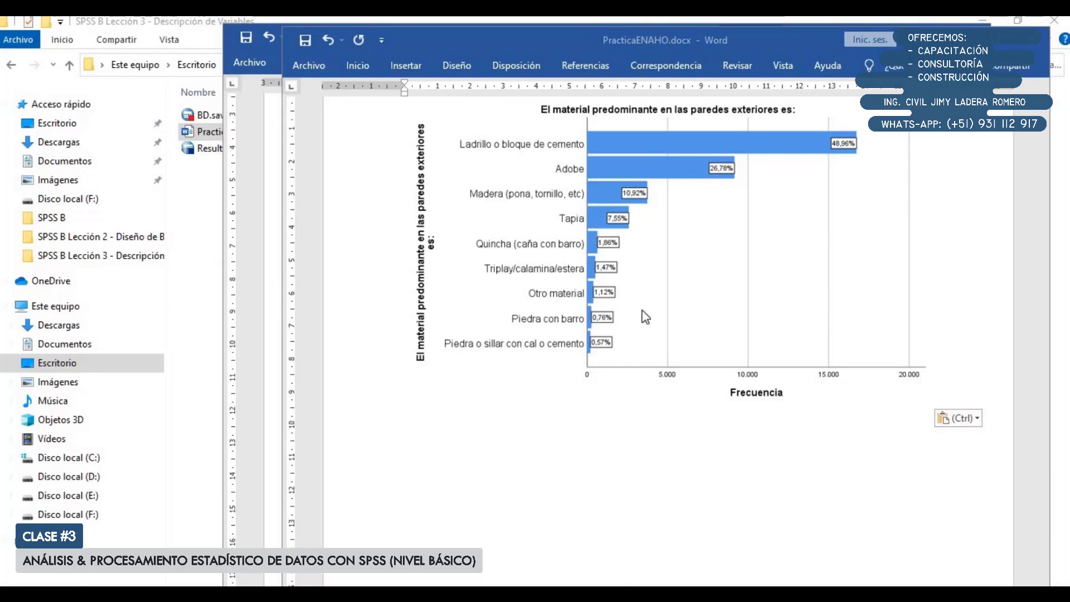